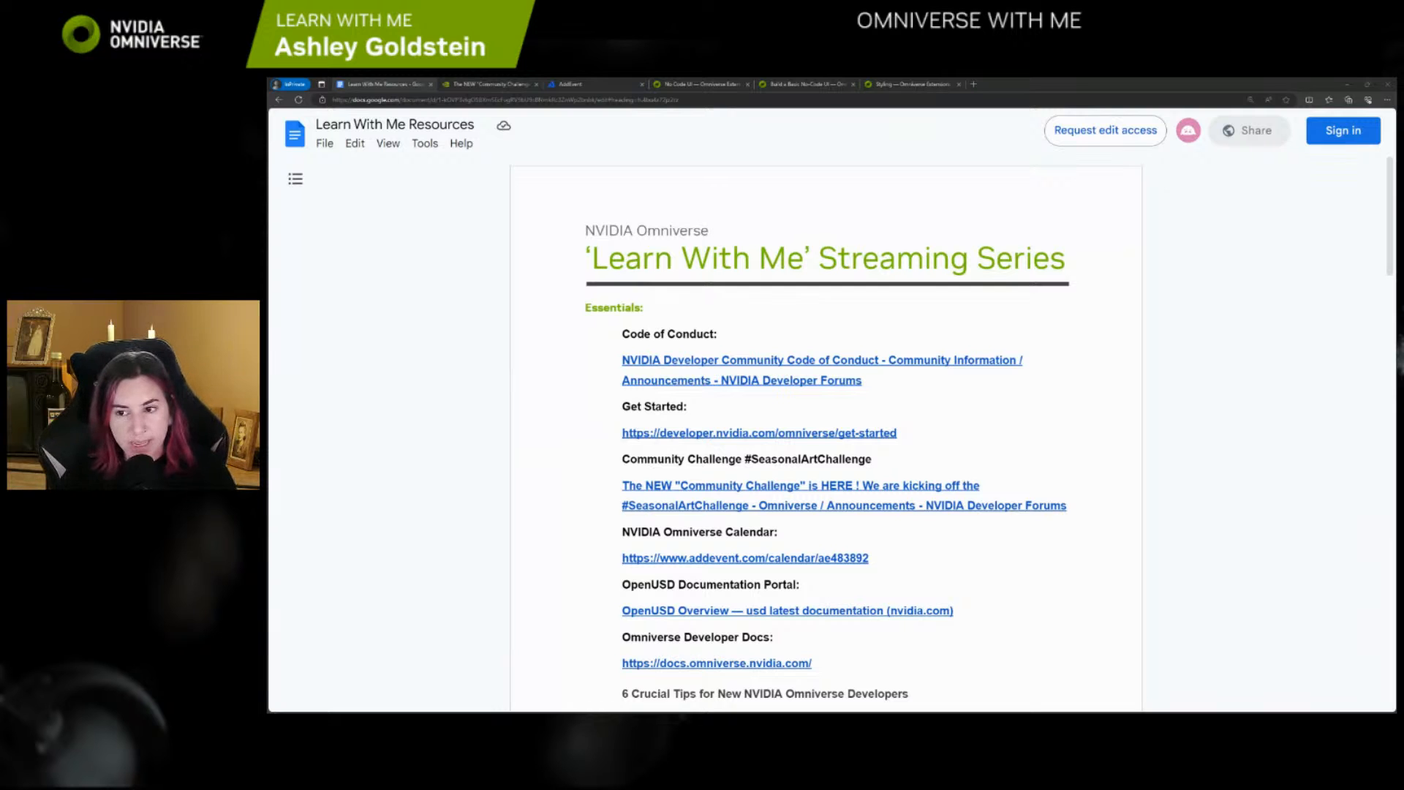
Look through the links and sections of the Learn With Me Resources document
{"action": "scroll", "coordinate": [1055, 376], "scroll_direction": "down", "scroll_amount": 1}
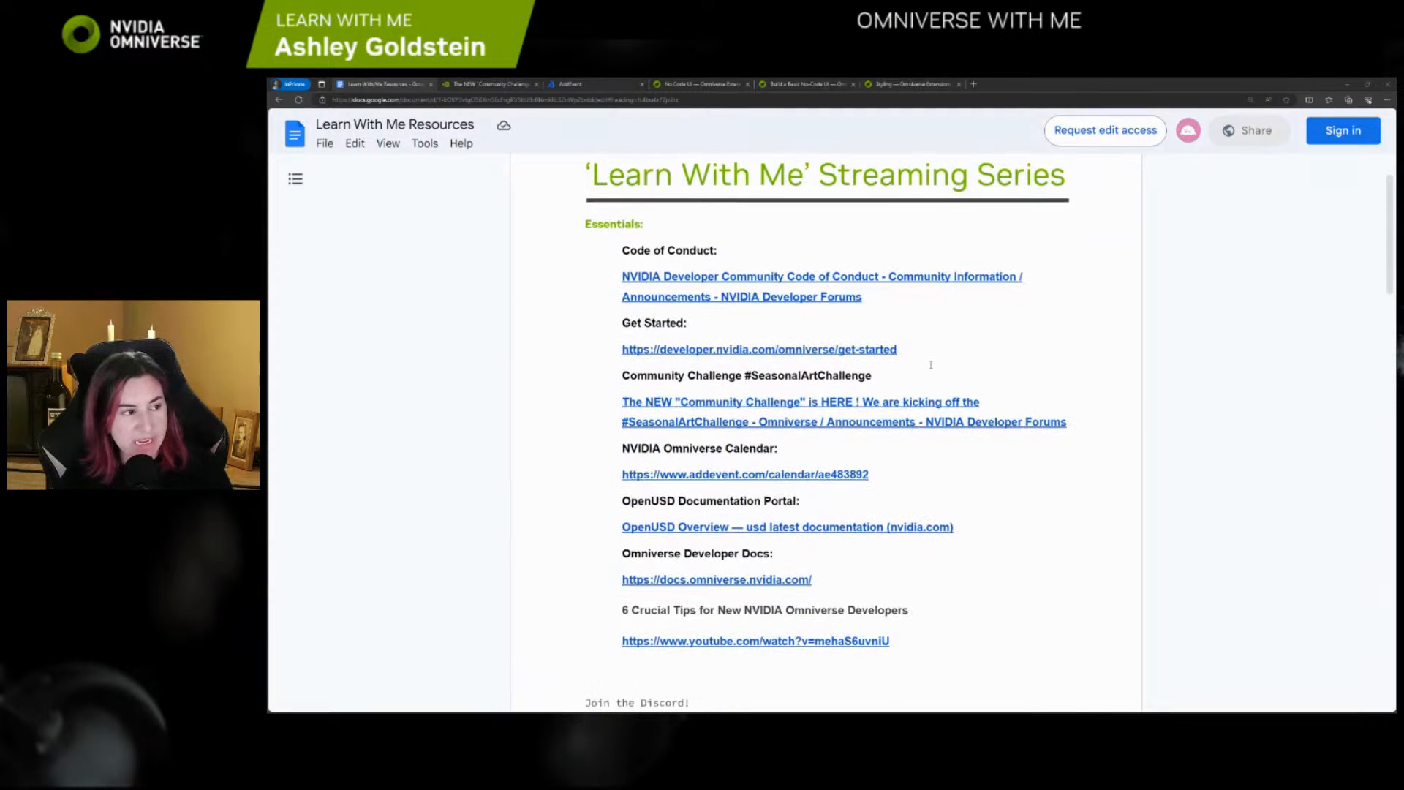
{"action": "scroll", "coordinate": [603, 221], "scroll_direction": "down", "scroll_amount": 10}
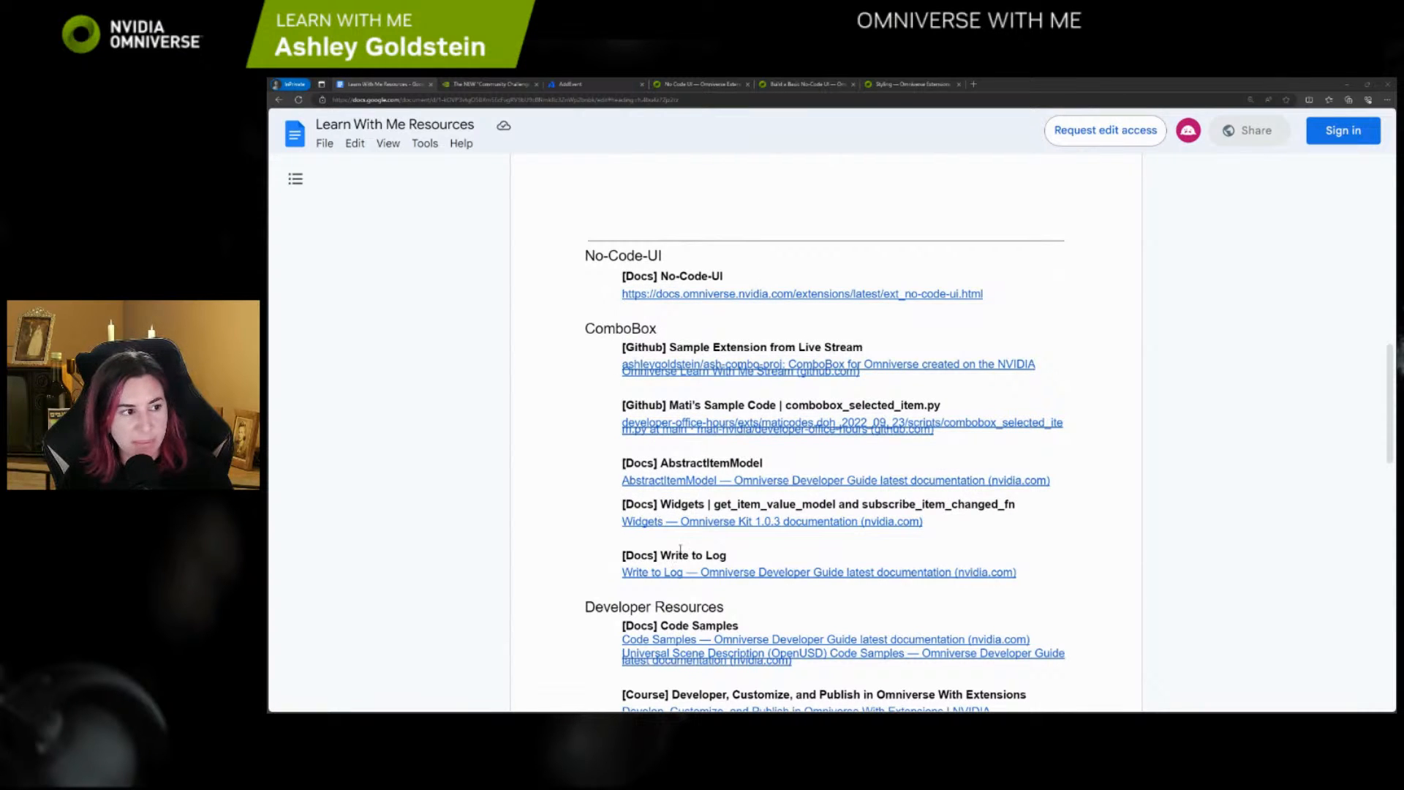
{"action": "scroll", "coordinate": [681, 550], "scroll_direction": "up", "scroll_amount": 12}
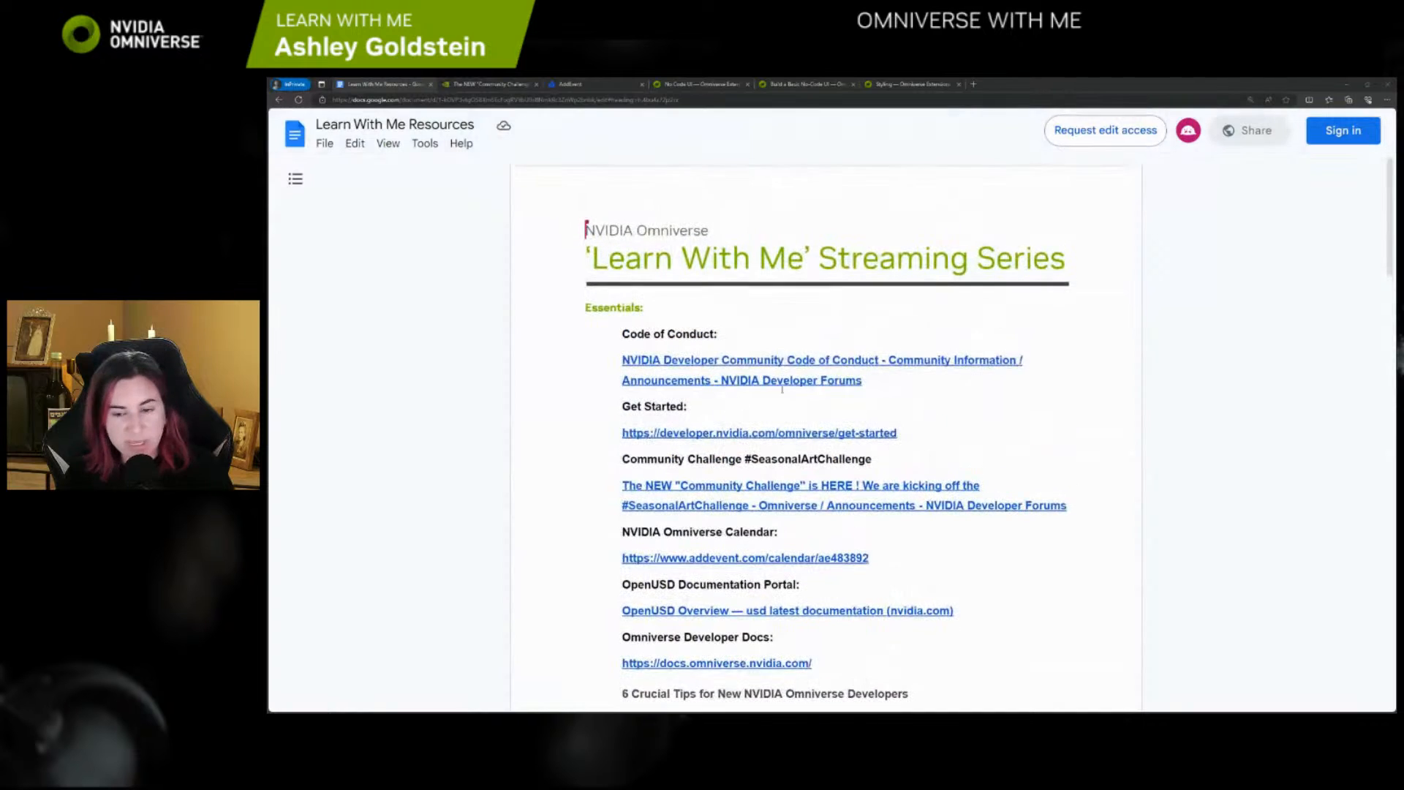
{"action": "scroll", "coordinate": [781, 388], "scroll_direction": "down", "scroll_amount": 2}
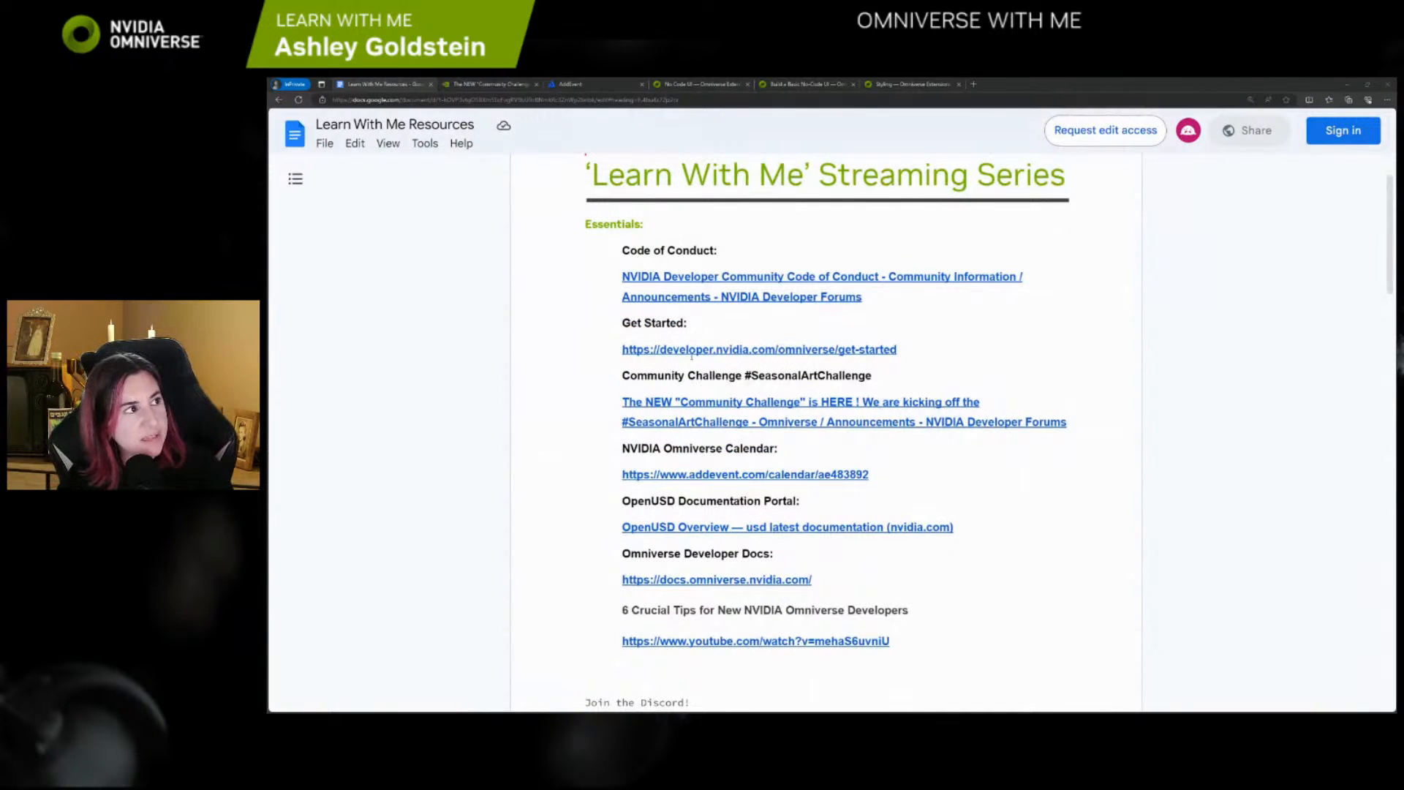
Read the #SeasonalArtChallenge forum post at a larger page zoom, and view the NVIDIA Omniverse Community events calendar
{"action": "key", "text": "ctrl+Tab"}
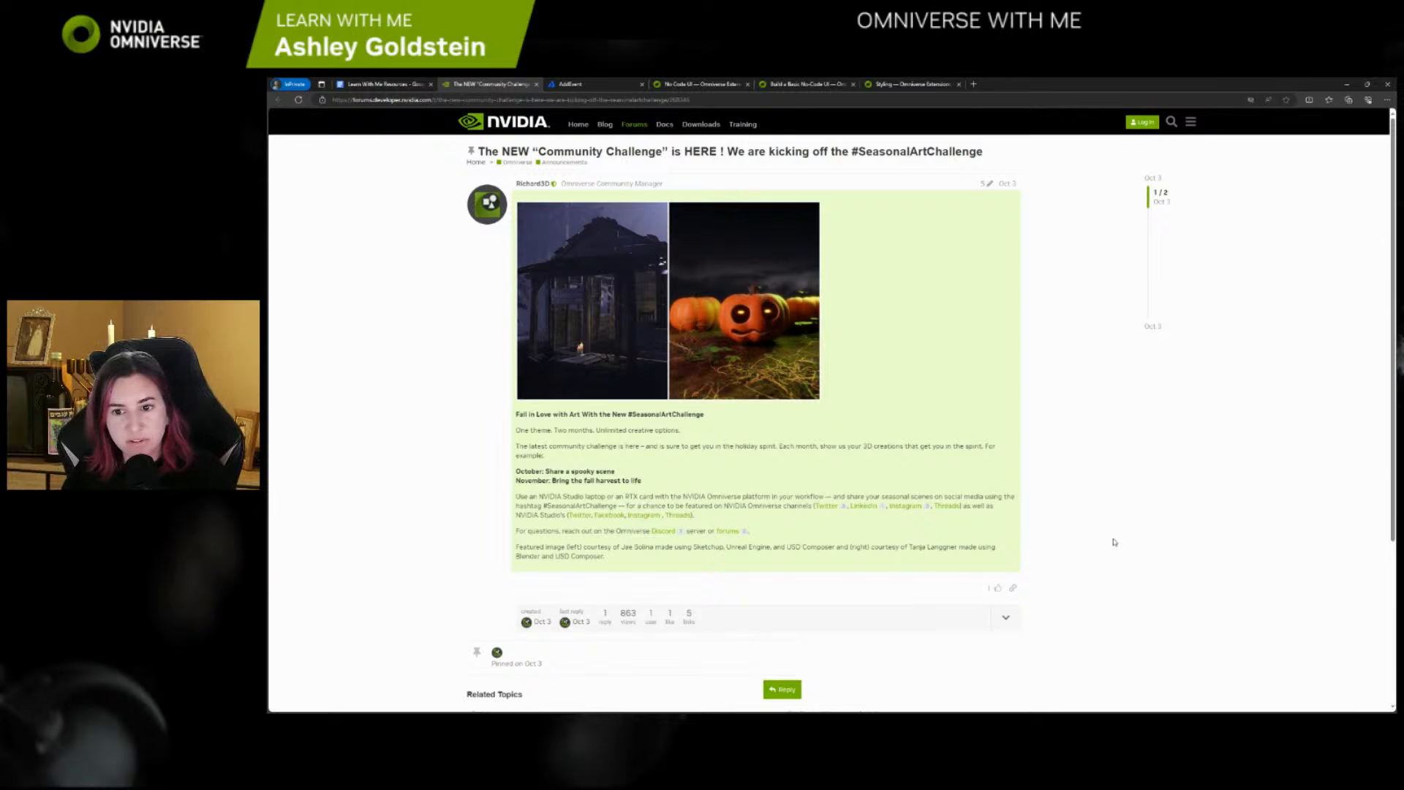
{"action": "scroll", "coordinate": [1080, 523], "scroll_direction": "up", "scroll_amount": 1, "text": "ctrl"}
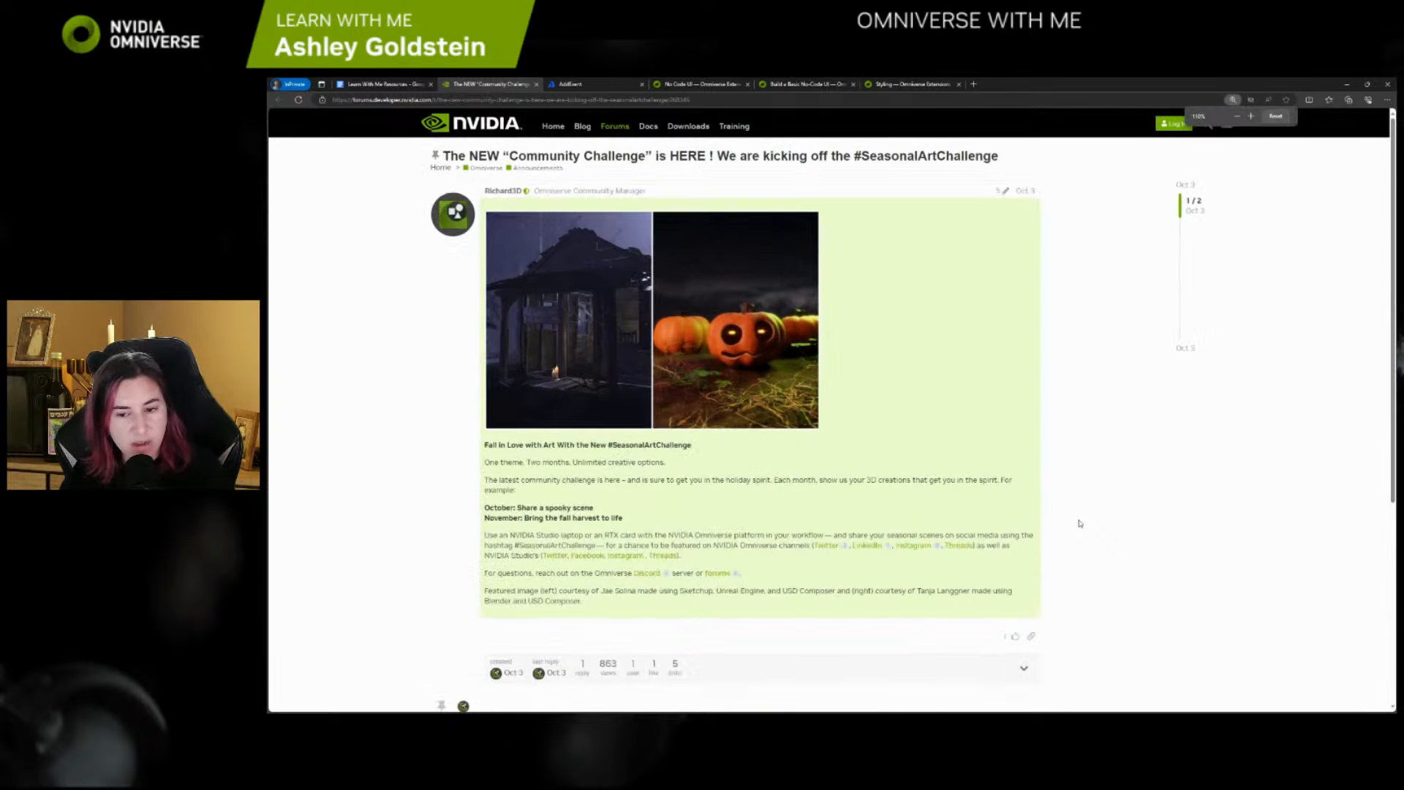
{"action": "scroll", "coordinate": [1080, 524], "scroll_direction": "up", "scroll_amount": 1, "text": "ctrl"}
{"action": "scroll", "coordinate": [1080, 524], "scroll_direction": "down", "scroll_amount": 1}
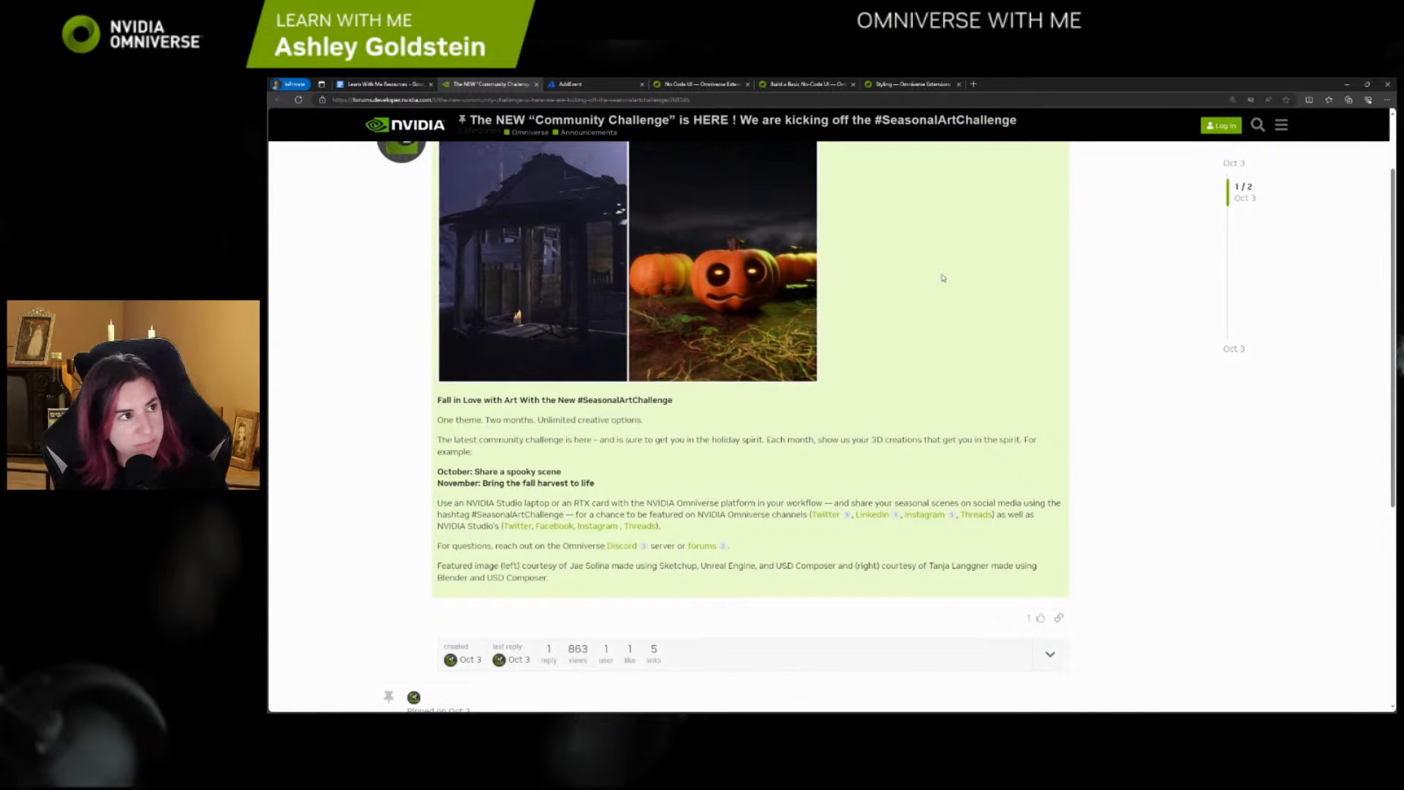
{"action": "scroll", "coordinate": [983, 321], "scroll_direction": "up", "scroll_amount": 2}
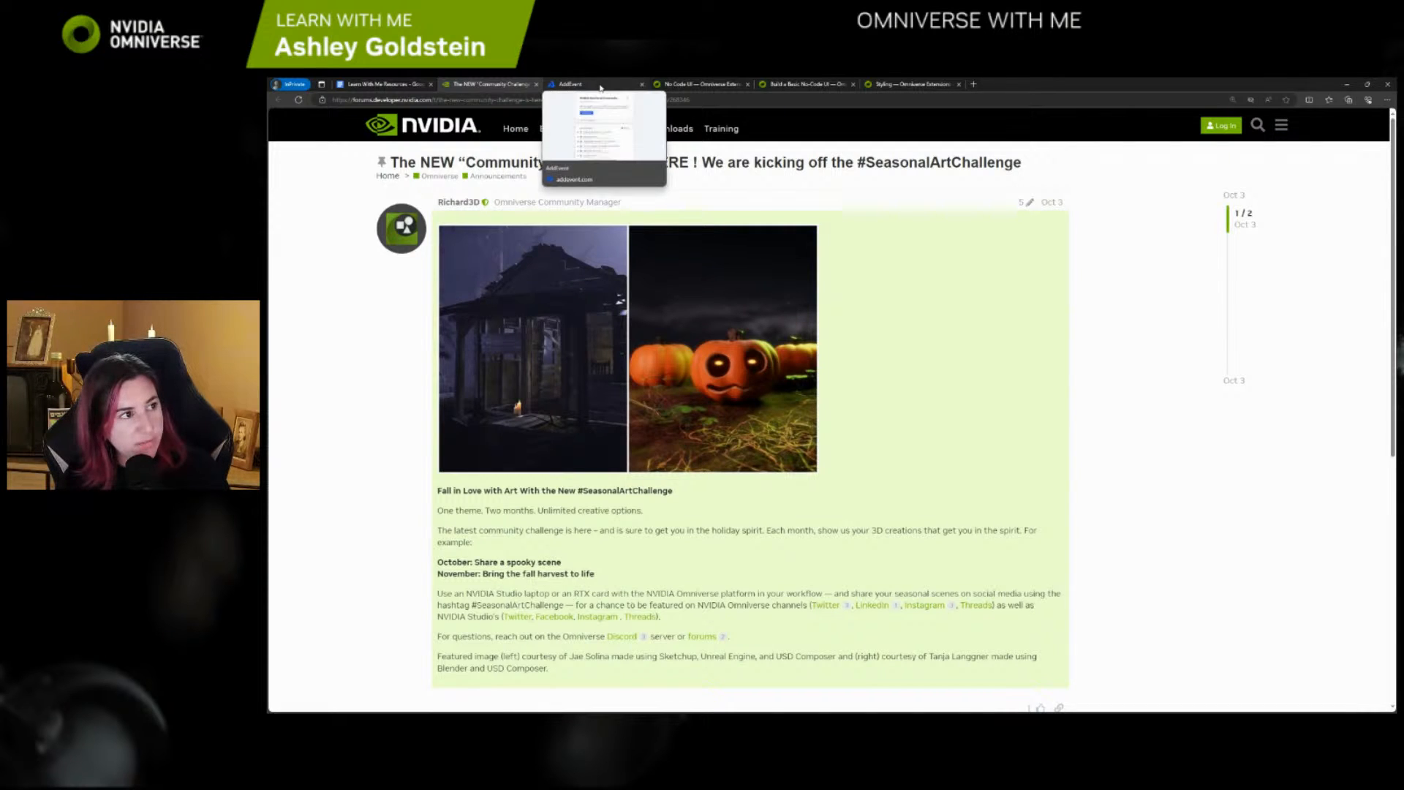
{"action": "left_click", "coordinate": [600, 84]}
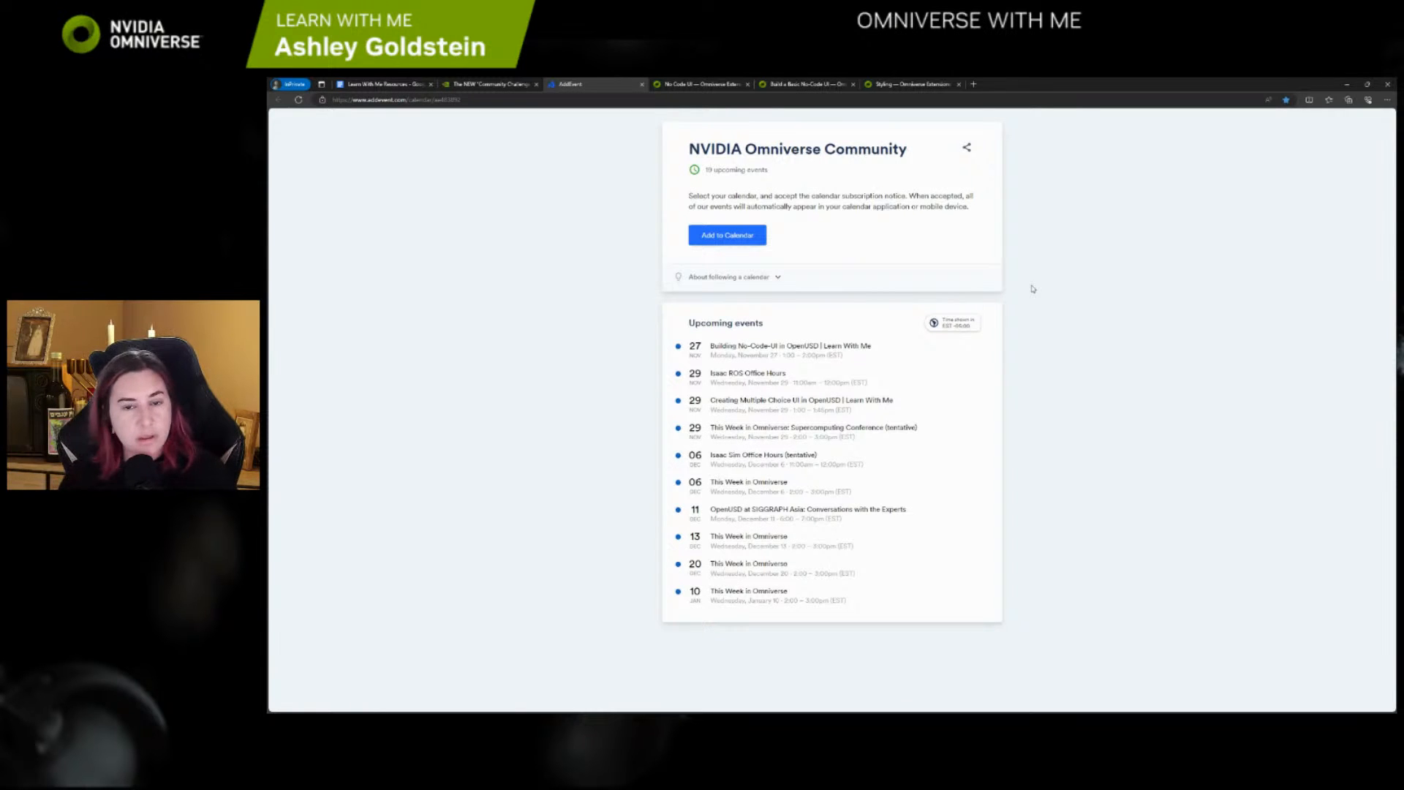
Review the No Code UI documentation, covering the Example UI section and the Elements and Usage topic lists
{"action": "left_click", "coordinate": [704, 85]}
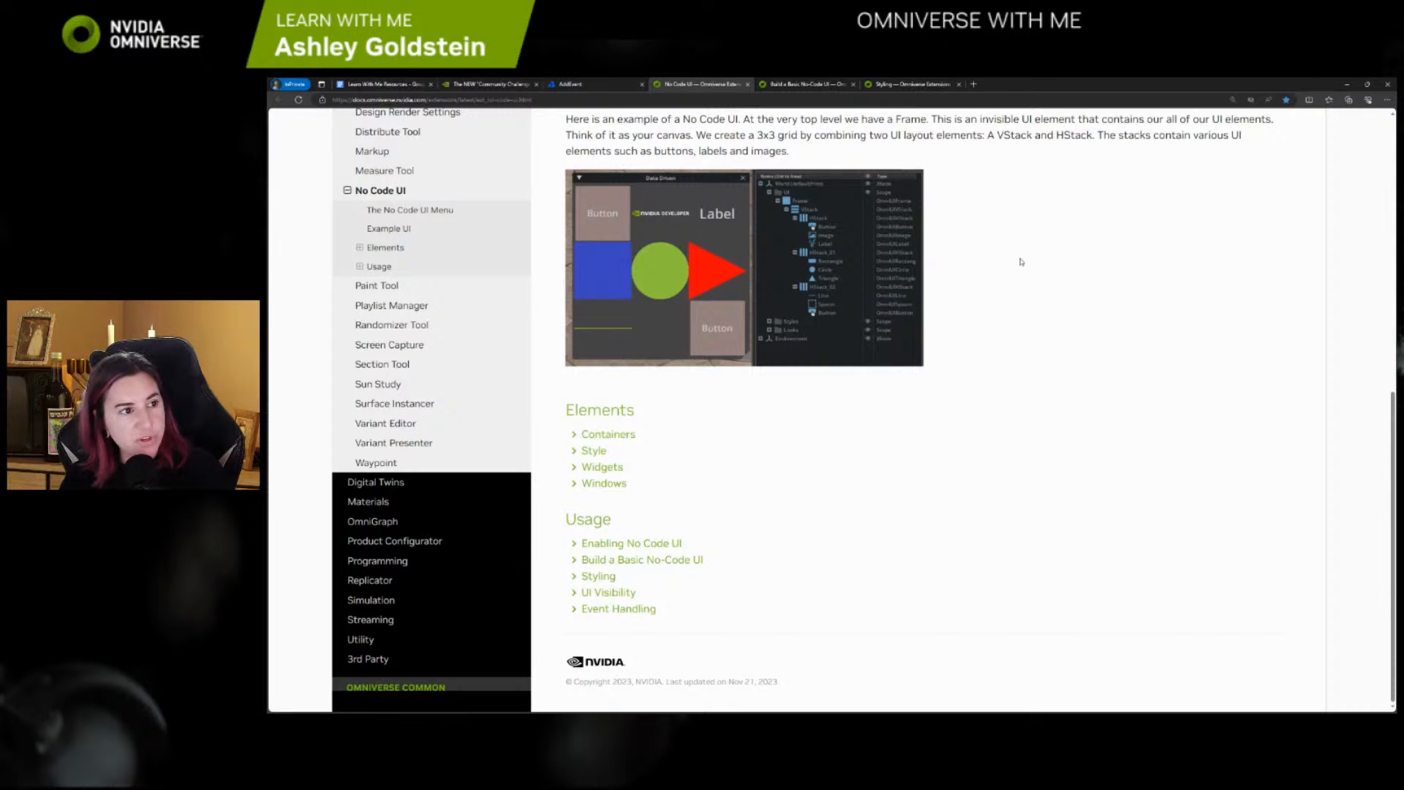
{"action": "scroll", "coordinate": [1056, 329], "scroll_direction": "up", "scroll_amount": 3}
{"action": "scroll", "coordinate": [1058, 340], "scroll_direction": "up", "scroll_amount": 1}
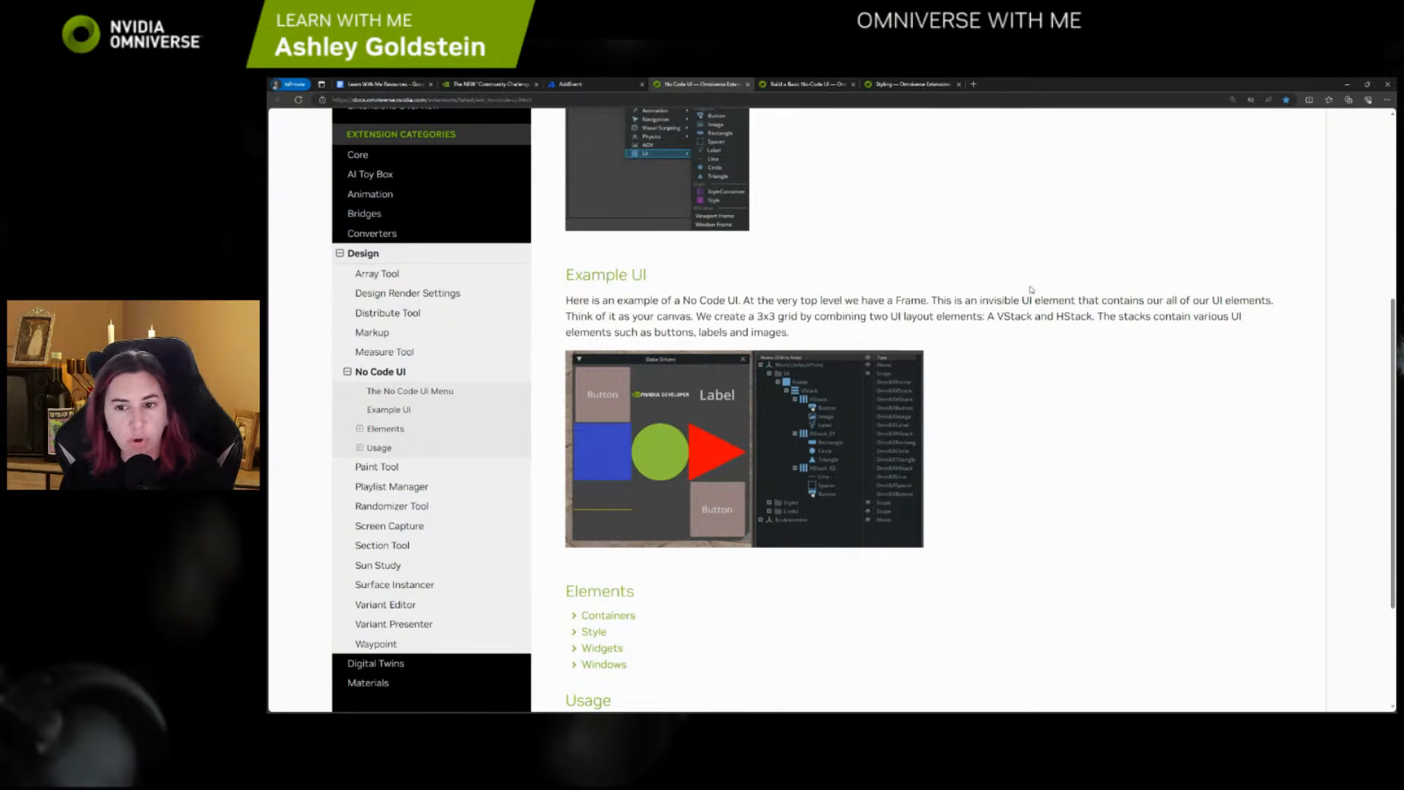
{"action": "scroll", "coordinate": [1027, 351], "scroll_direction": "down", "scroll_amount": 2}
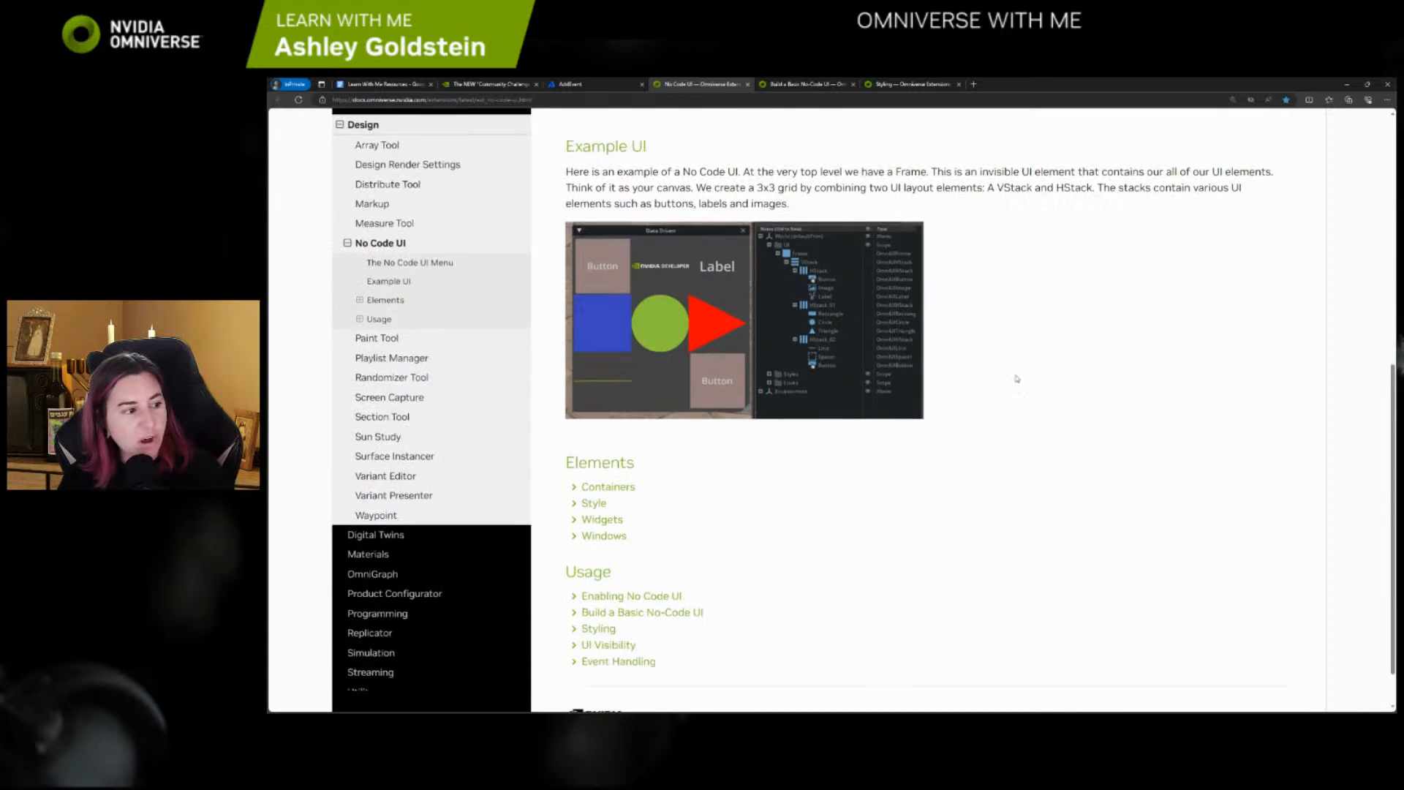
{"action": "scroll", "coordinate": [1016, 378], "scroll_direction": "down", "scroll_amount": 1}
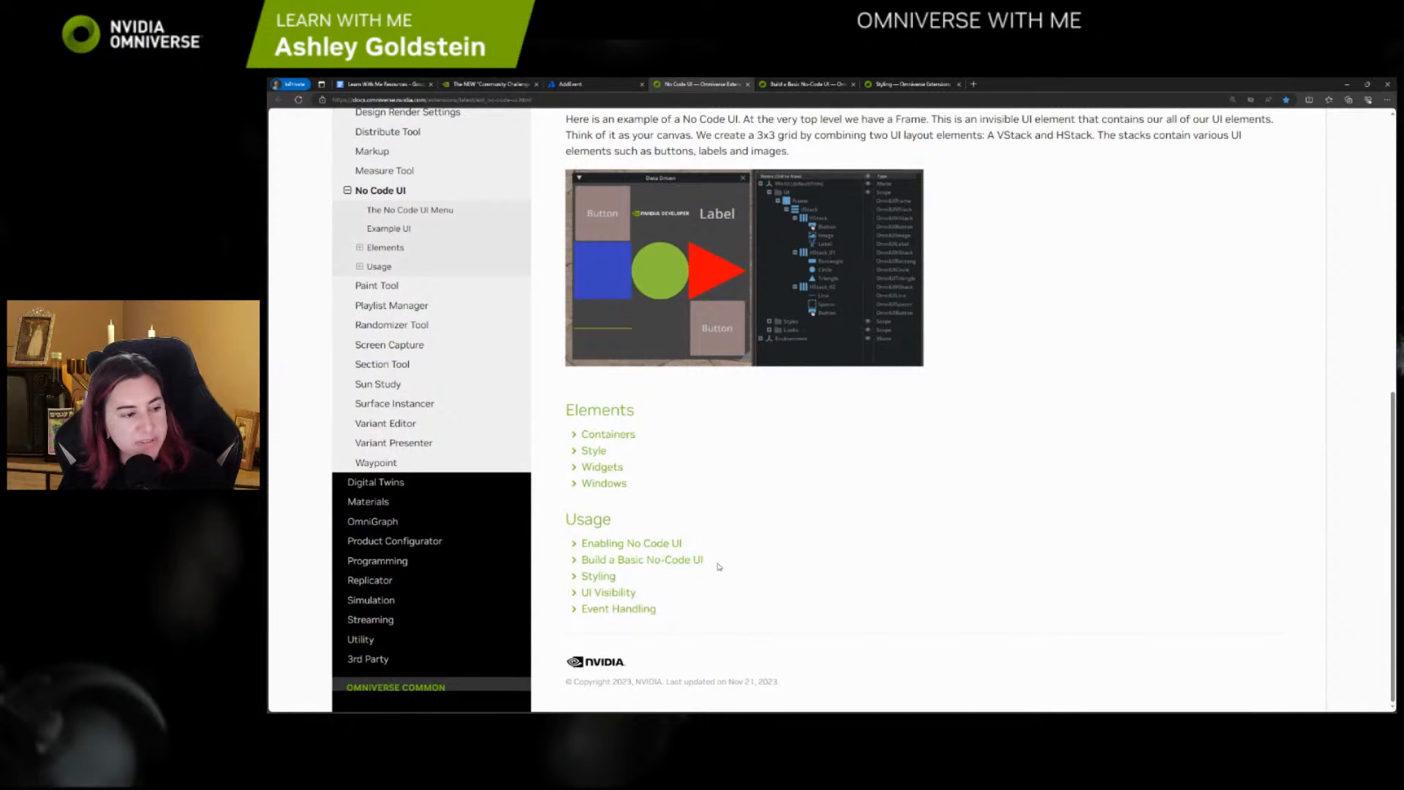
Skim the Build a Basic No-Code UI documentation page, from its video to the transcript steps
{"action": "left_click", "coordinate": [791, 86]}
{"action": "scroll", "coordinate": [721, 221], "scroll_direction": "up", "scroll_amount": 5}
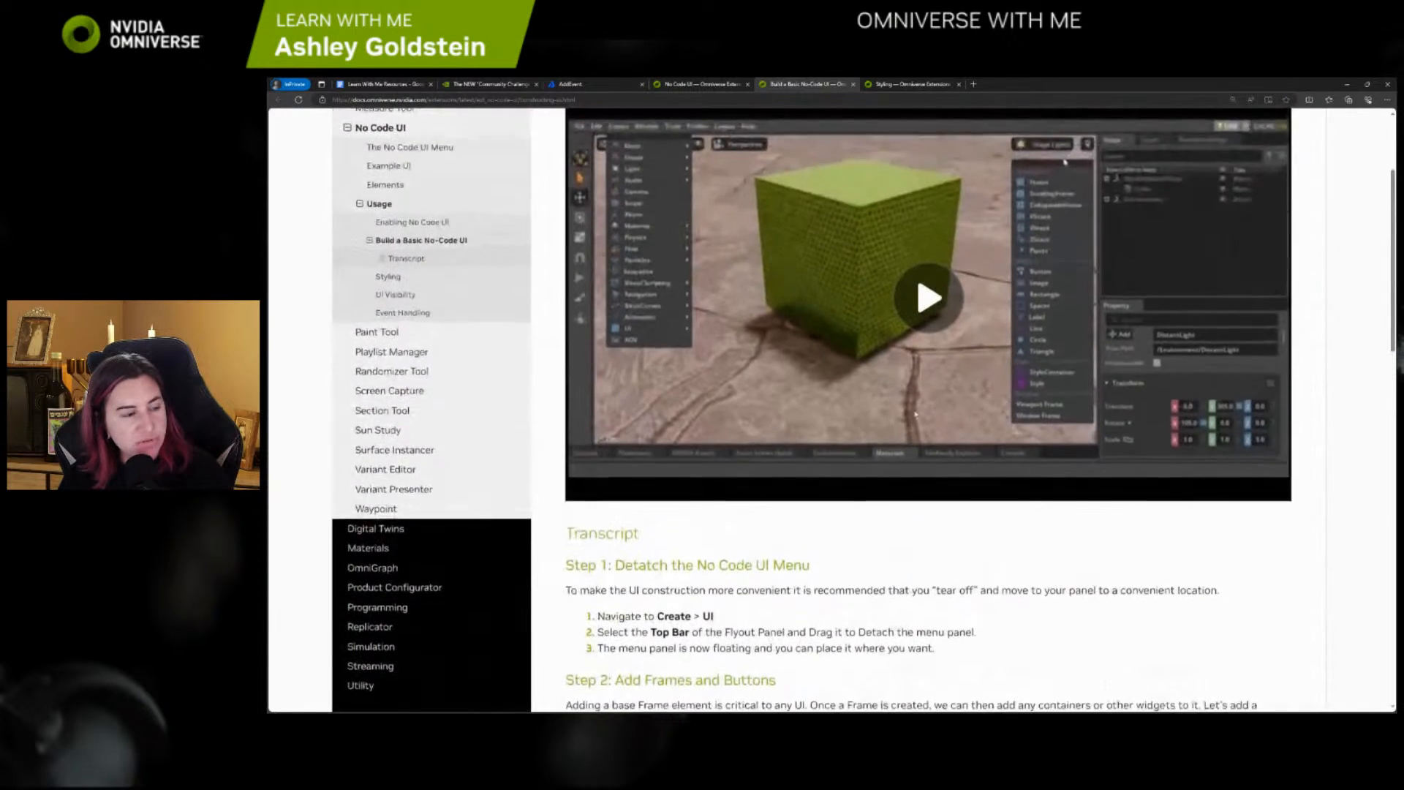
{"action": "scroll", "coordinate": [871, 450], "scroll_direction": "down", "scroll_amount": 7}
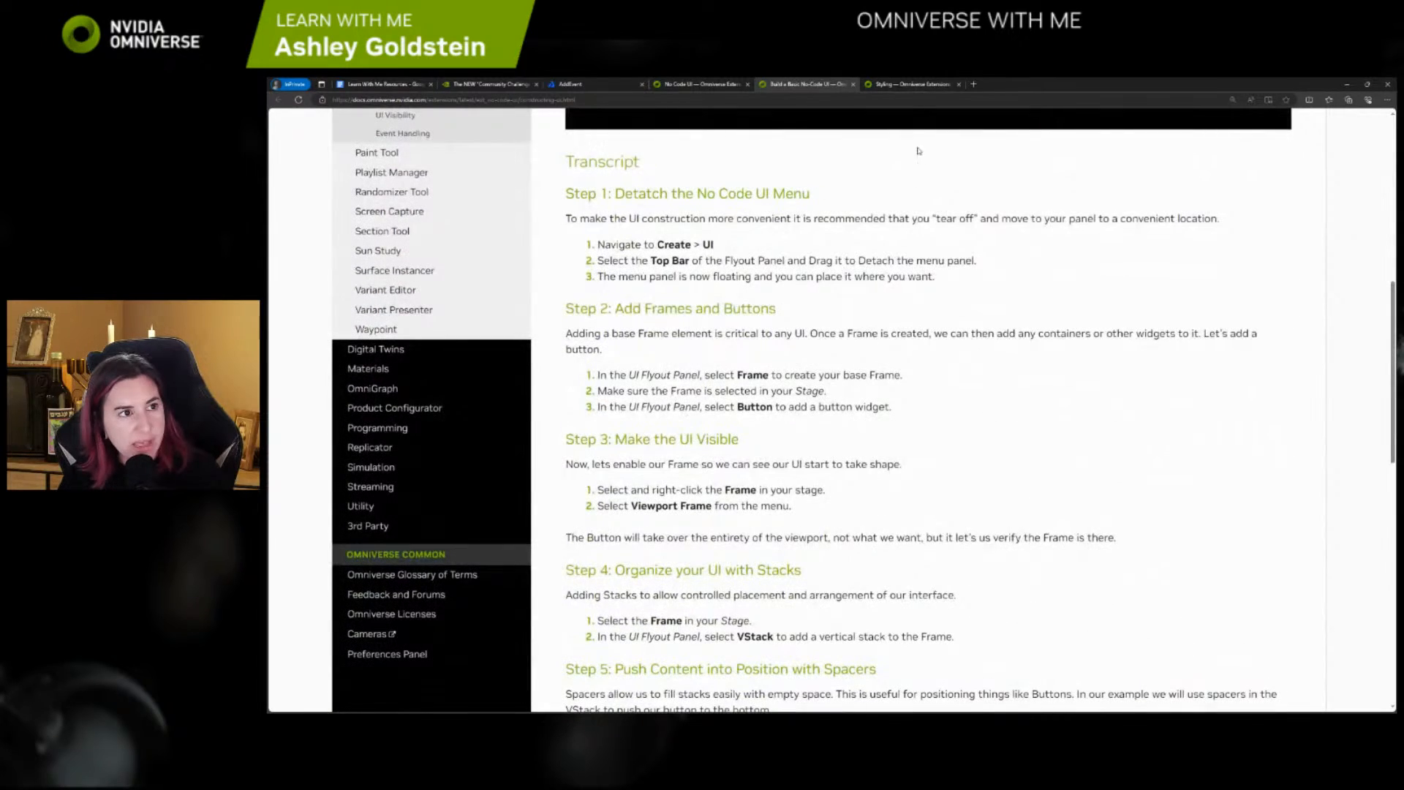
Examine the Styling documentation page down to the instructions for creating a style and setting its properties
{"action": "left_click", "coordinate": [912, 84]}
{"action": "scroll", "coordinate": [928, 366], "scroll_direction": "down", "scroll_amount": 5}
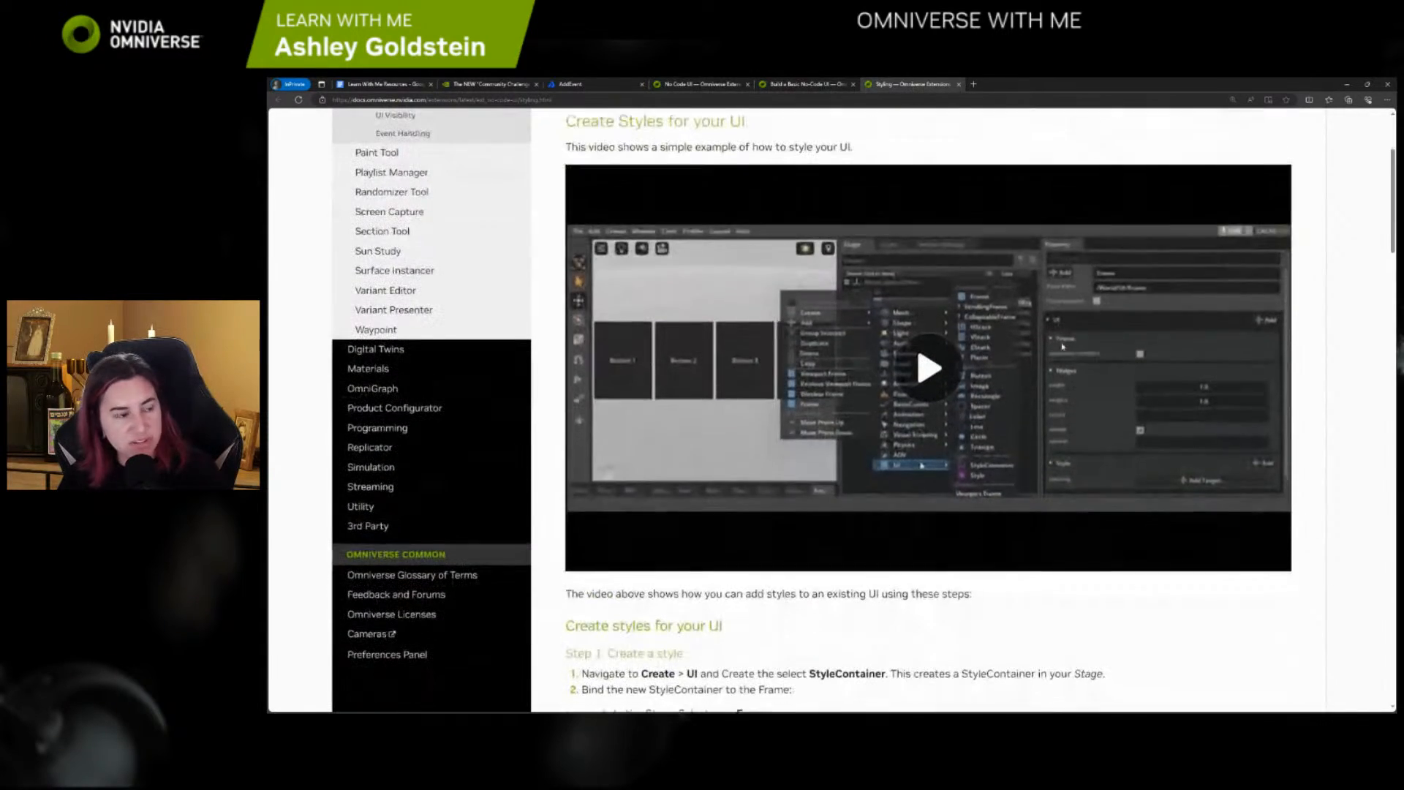
{"action": "scroll", "coordinate": [1022, 554], "scroll_direction": "down", "scroll_amount": 3}
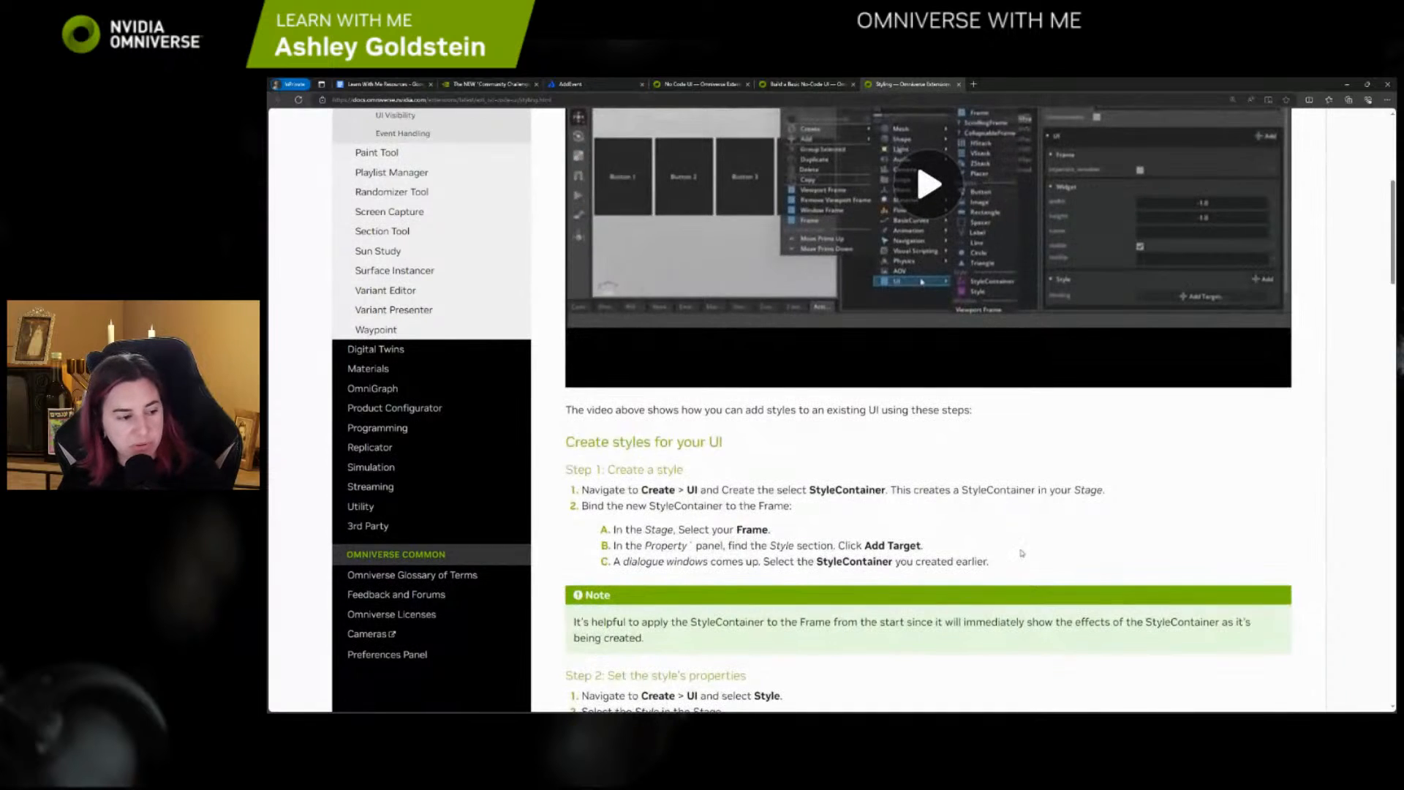
{"action": "scroll", "coordinate": [1021, 553], "scroll_direction": "down", "scroll_amount": 1}
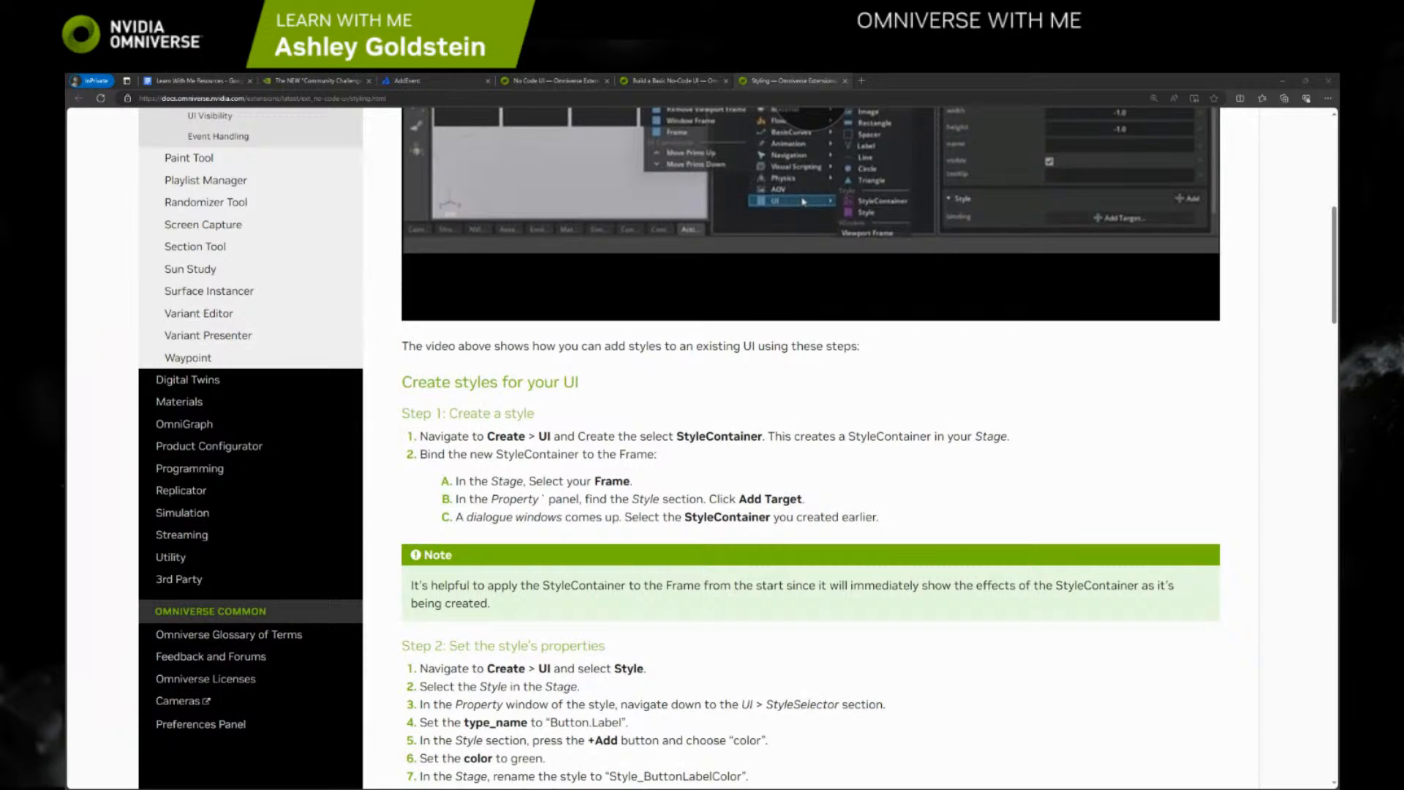
Switch to Omniverse Code and create a UI Frame in the empty stage
{"action": "left_click", "coordinate": [1280, 82]}
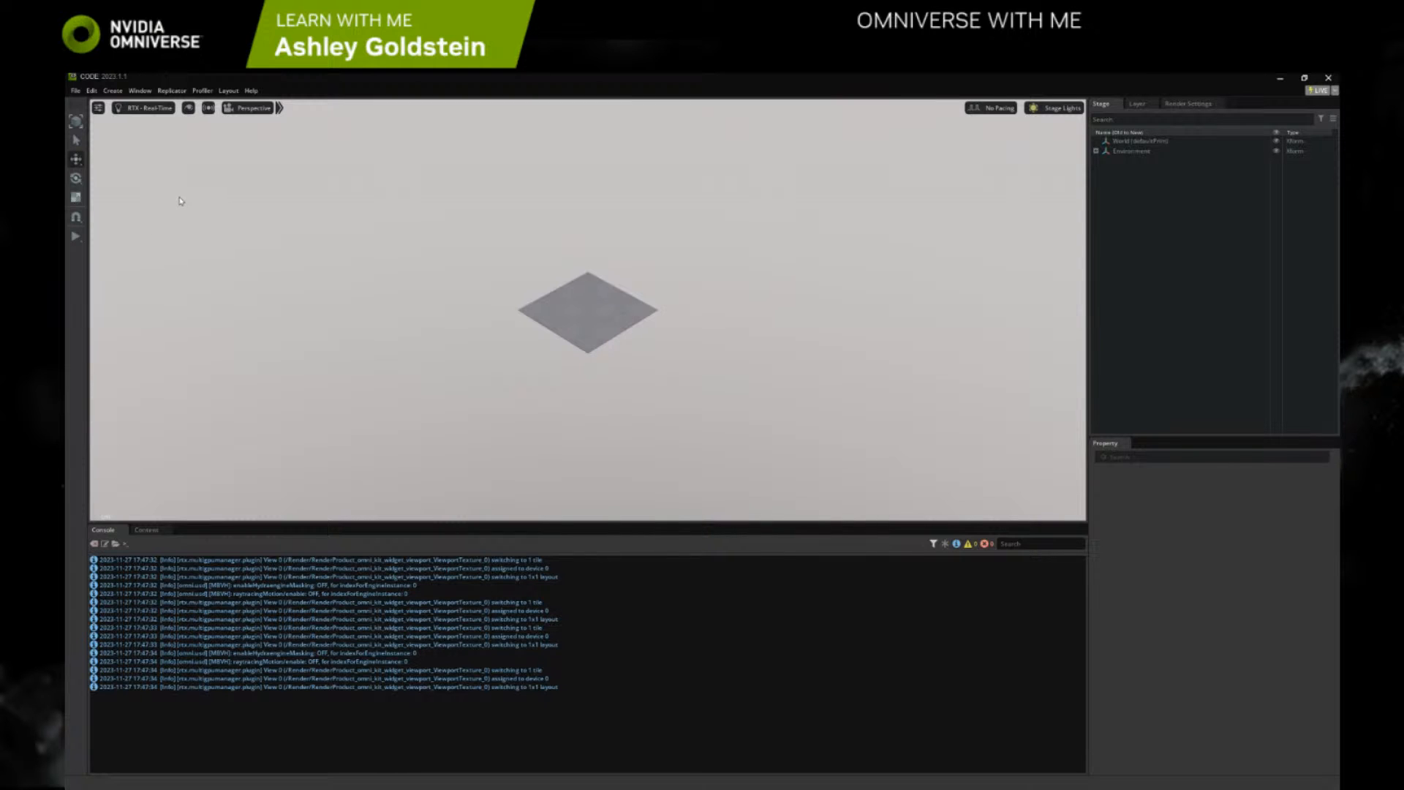
{"action": "left_click", "coordinate": [114, 90]}
{"action": "mouse_move", "coordinate": [132, 198]}
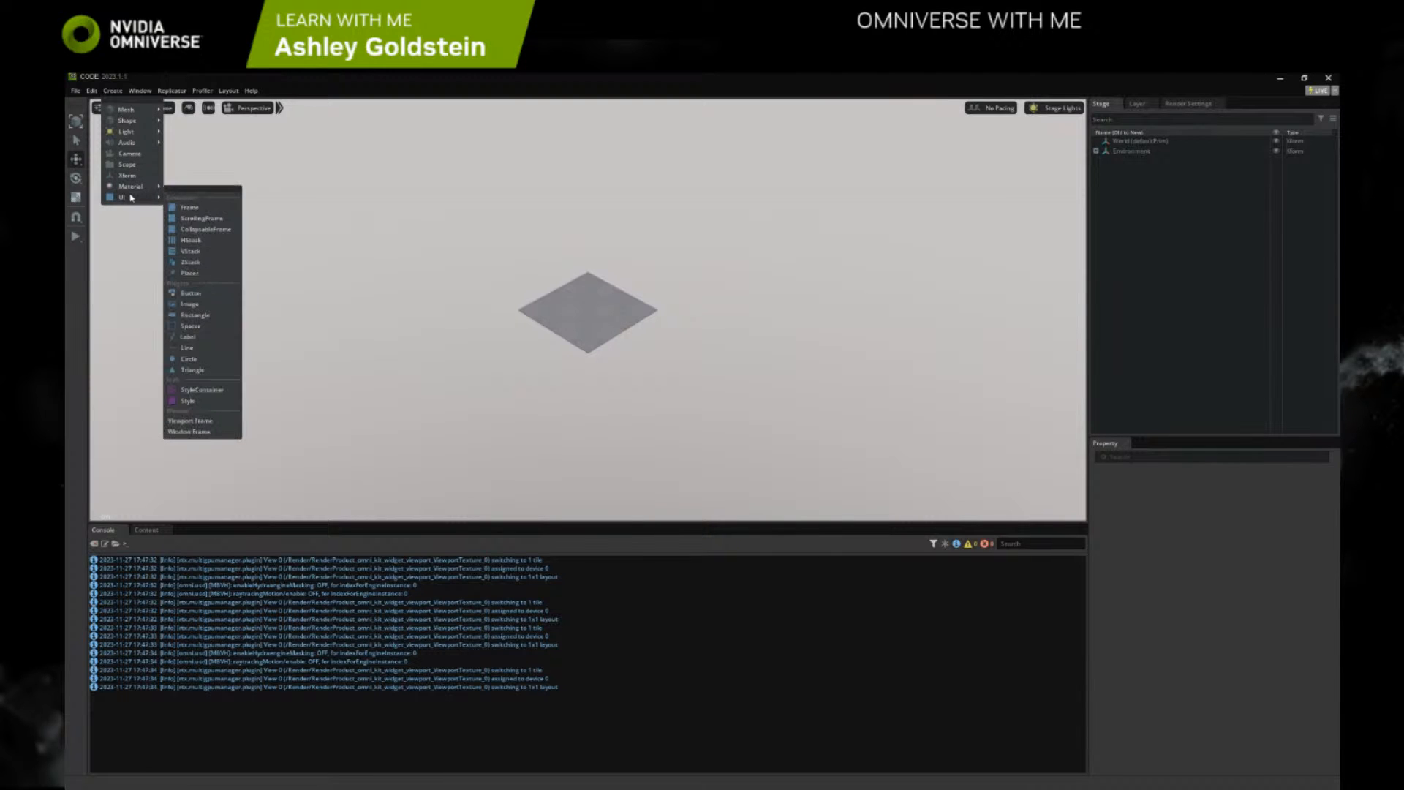
{"action": "right_click", "coordinate": [455, 295]}
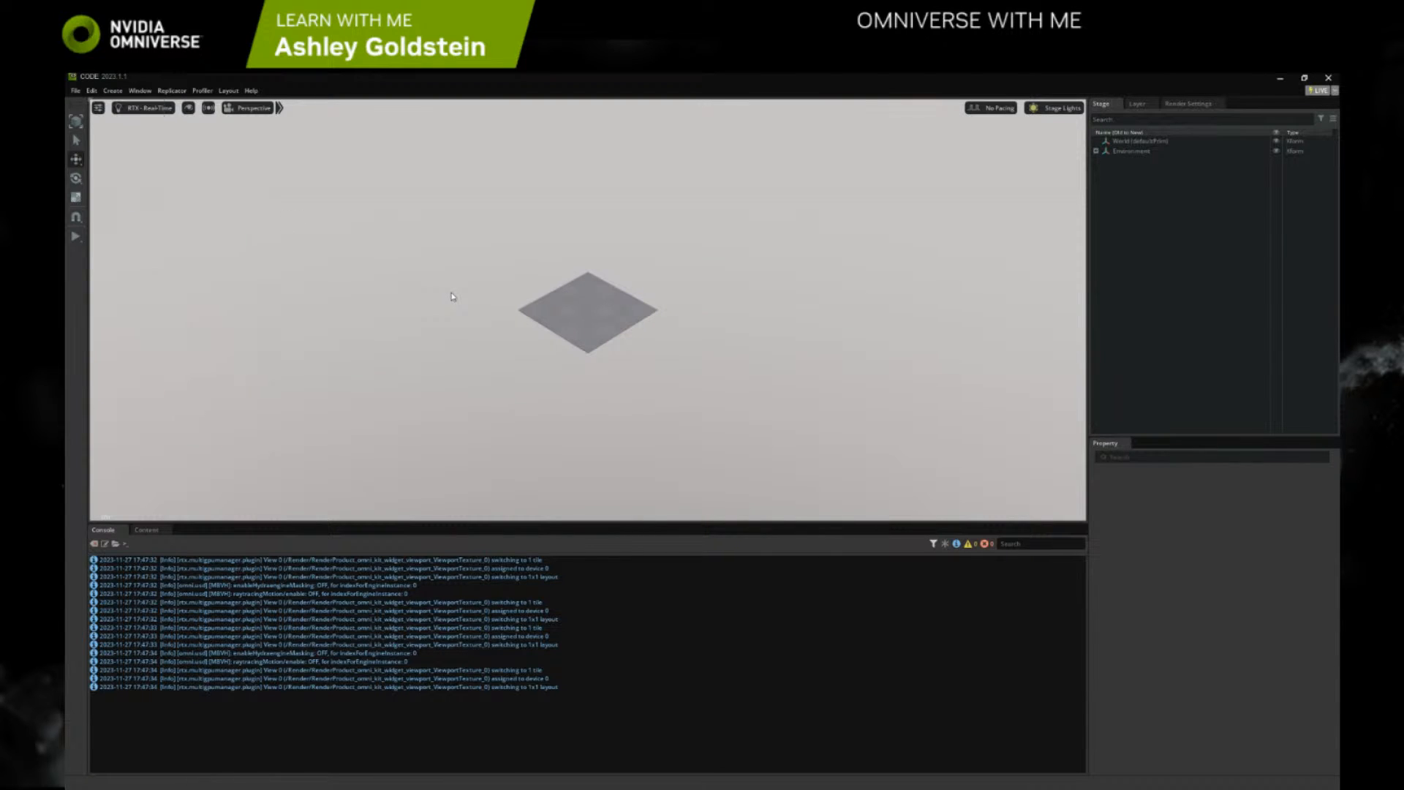
{"action": "mouse_move", "coordinate": [482, 314]}
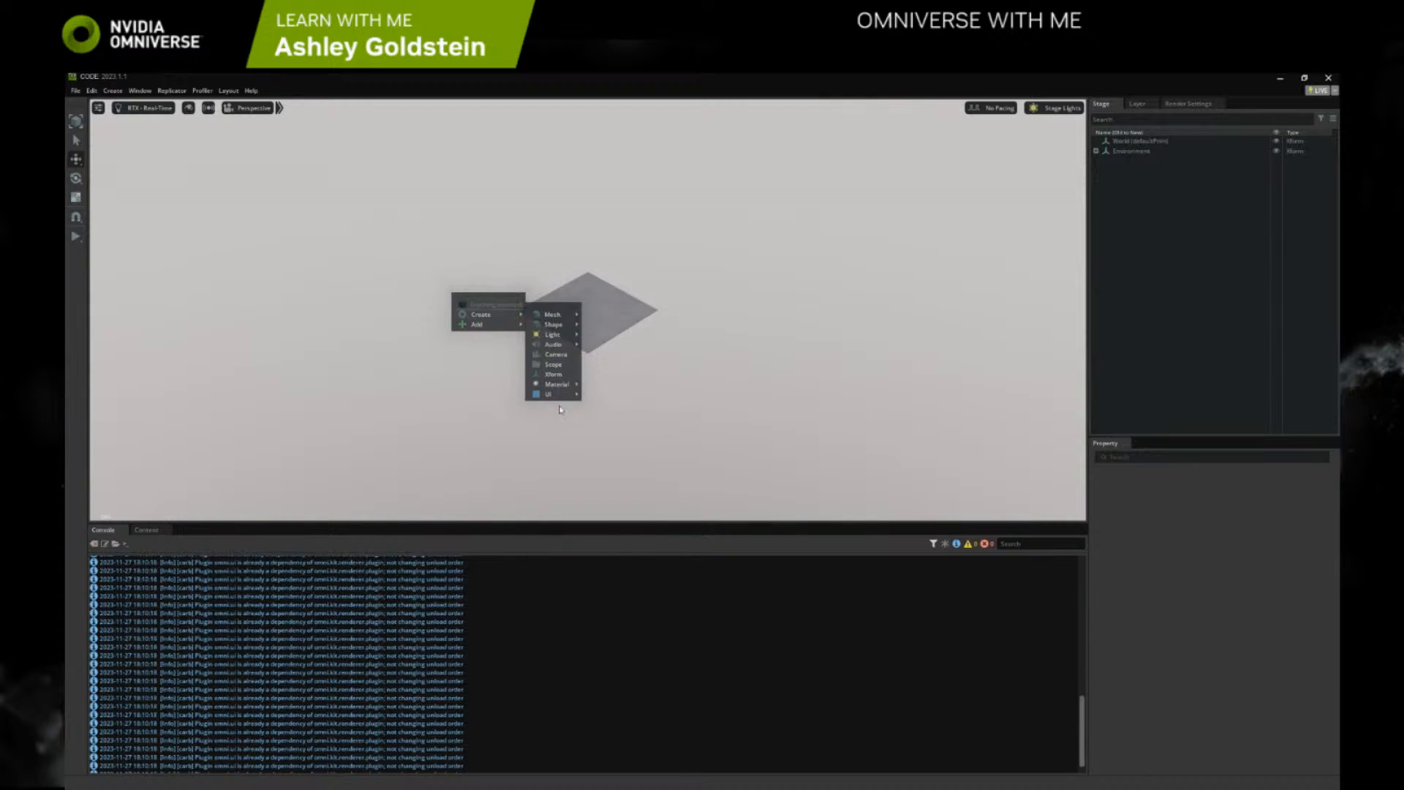
{"action": "mouse_move", "coordinate": [560, 398]}
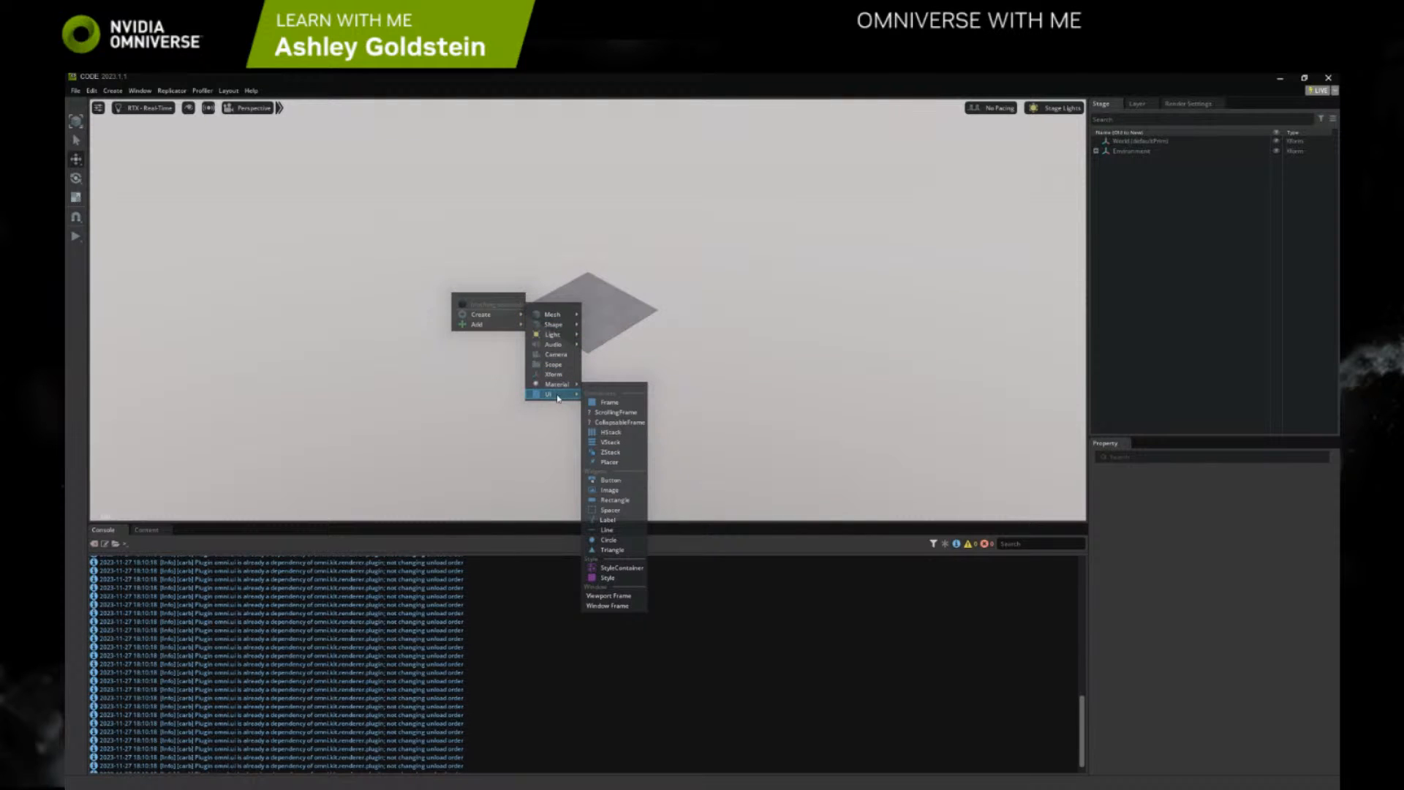
{"action": "left_click", "coordinate": [602, 403]}
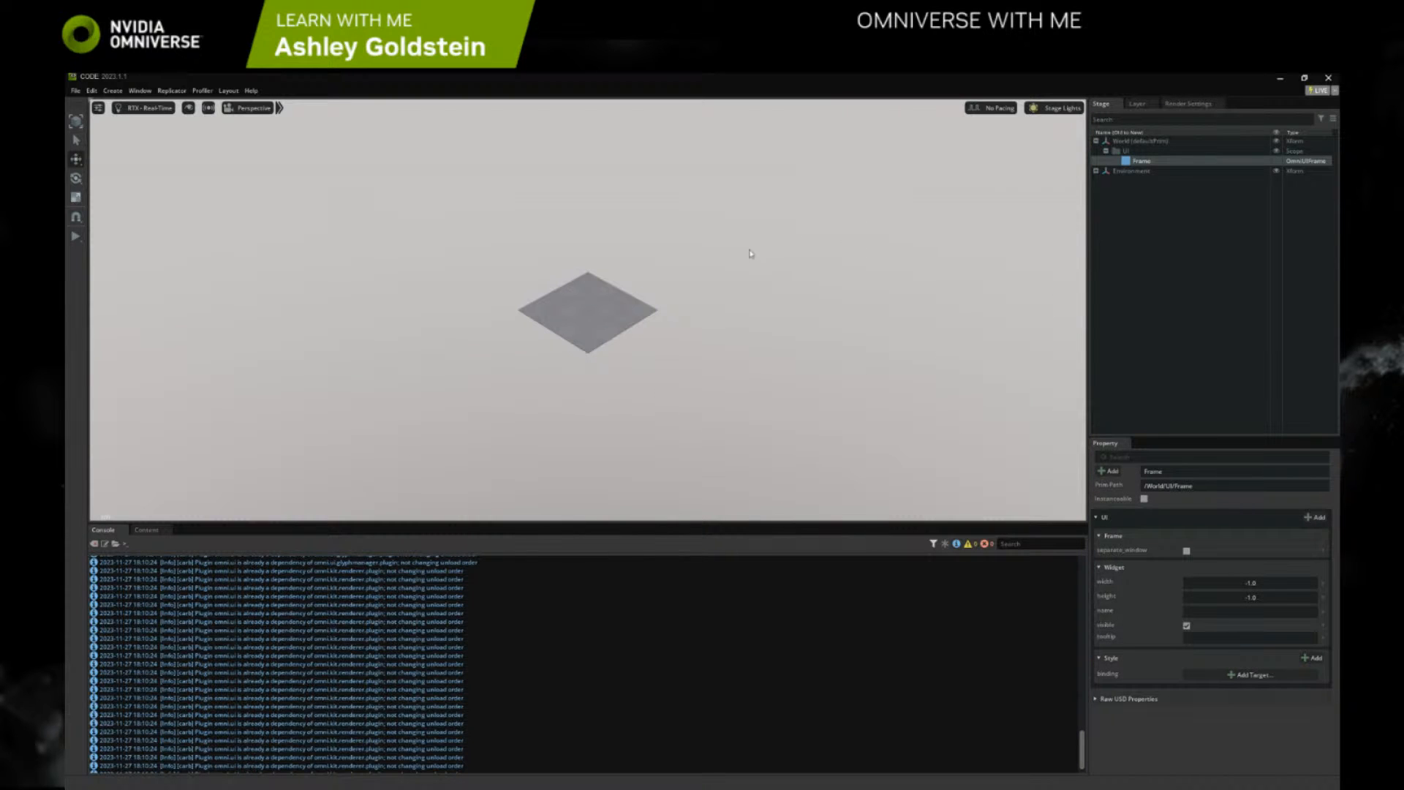
Enable the new Frame as a Viewport Frame
{"action": "right_click", "coordinate": [1131, 164]}
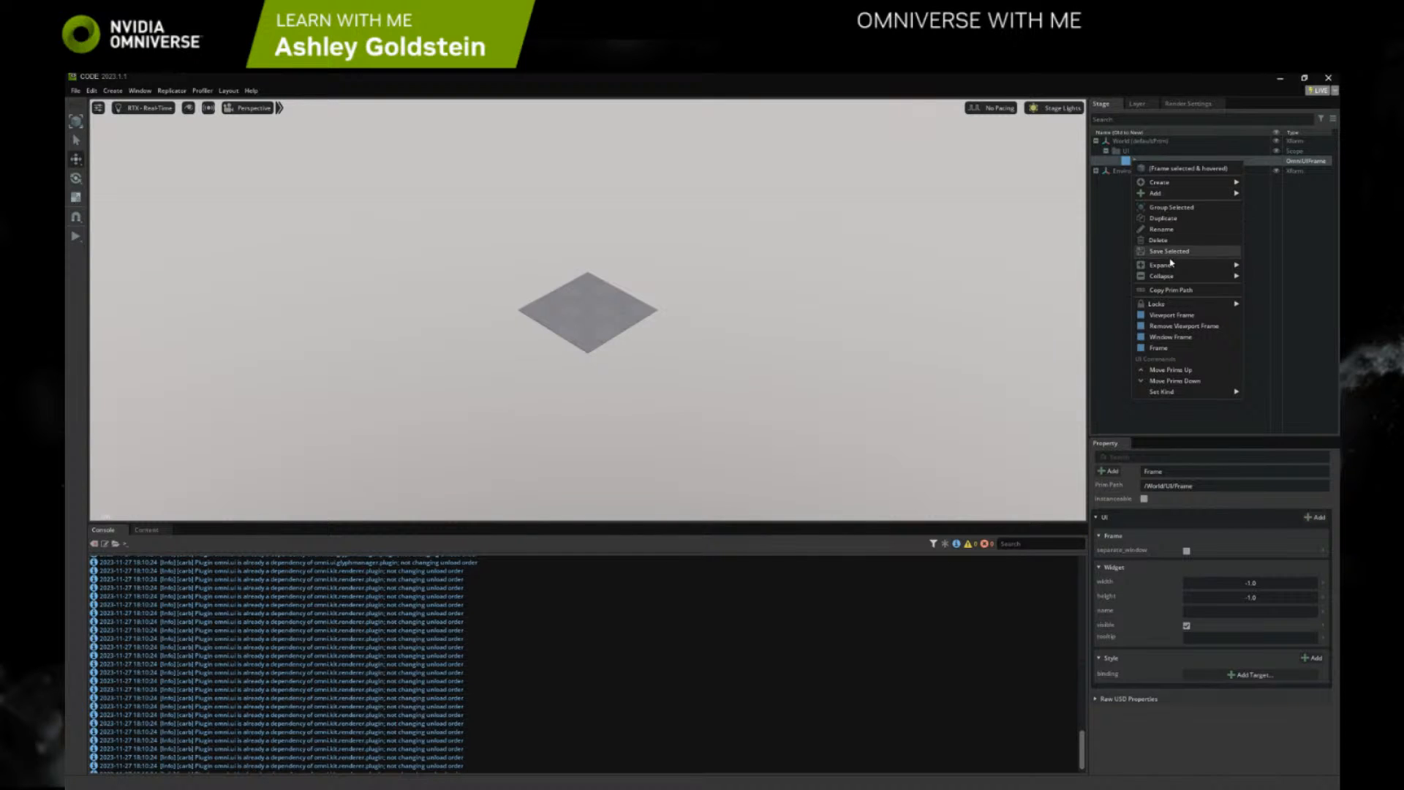
{"action": "left_click", "coordinate": [1170, 318]}
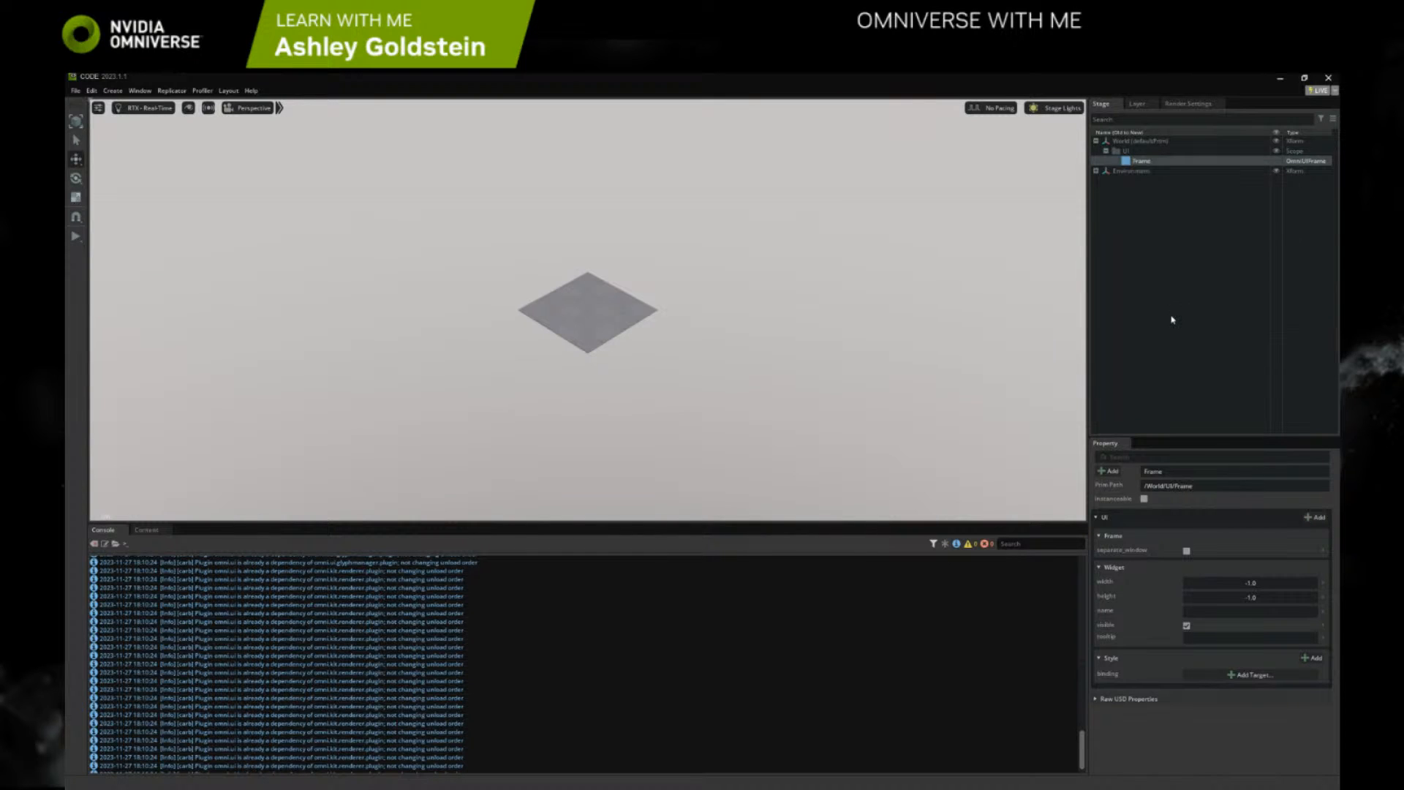
{"action": "right_click", "coordinate": [1138, 165]}
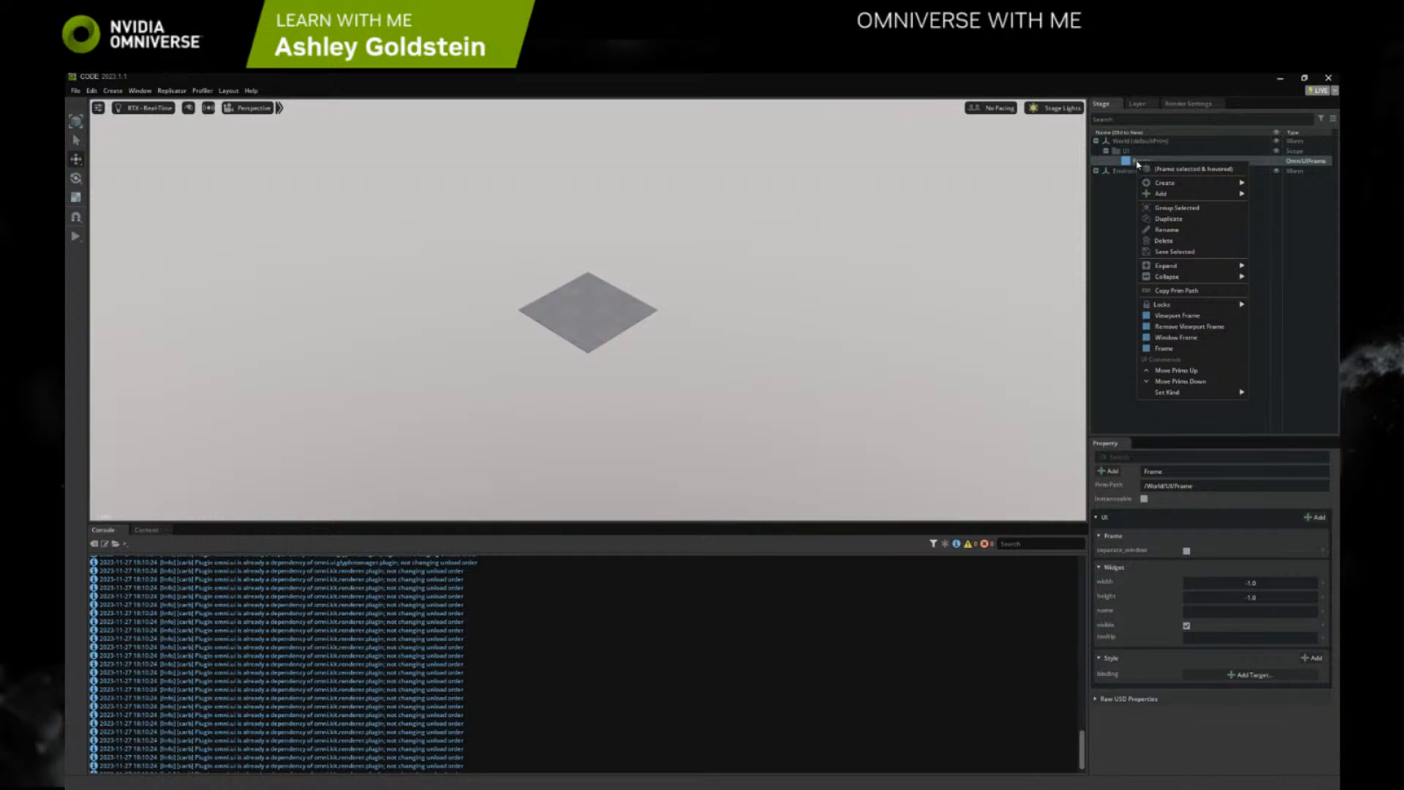
{"action": "left_click", "coordinate": [1171, 317]}
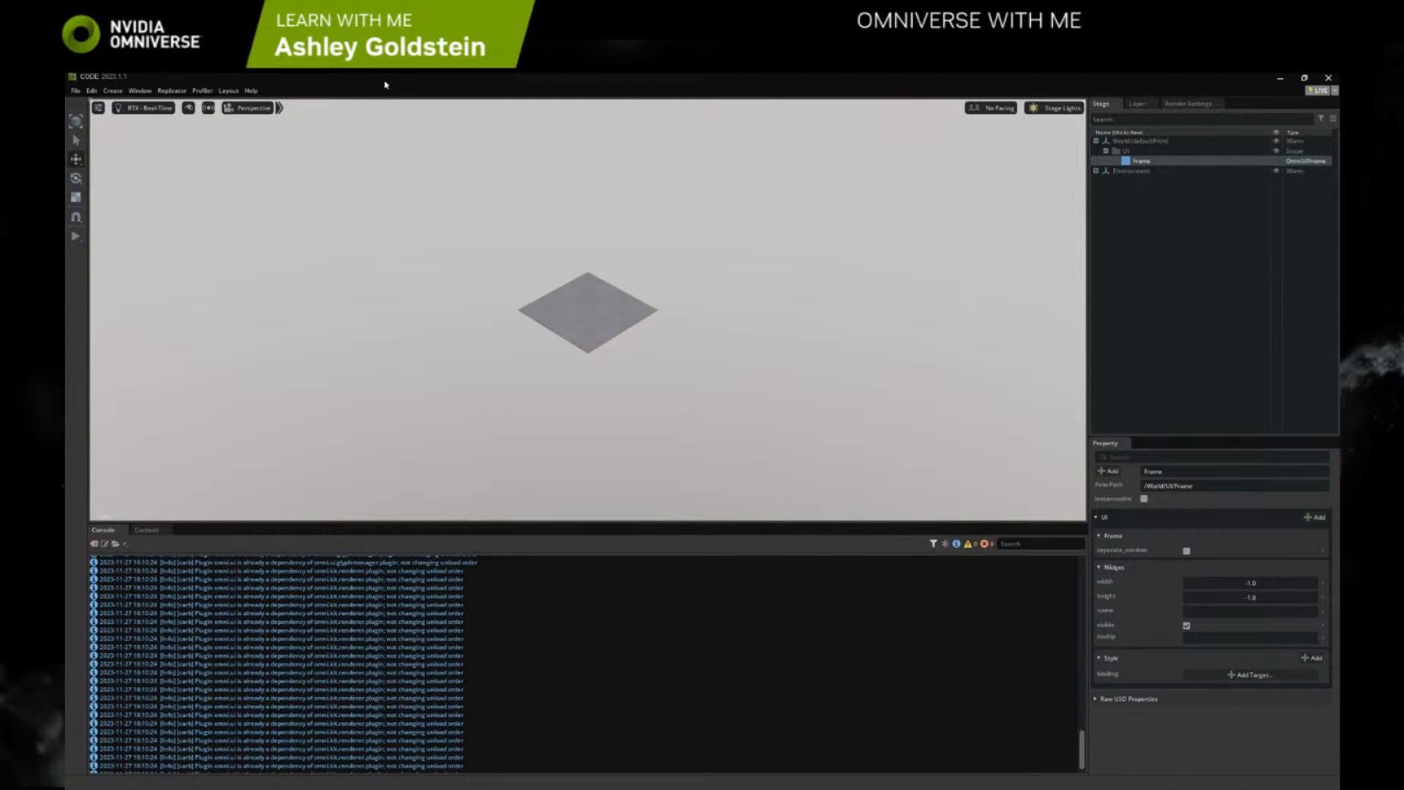
Create a ScrollingFrame inside the selected Frame
{"action": "right_click", "coordinate": [773, 288]}
{"action": "mouse_move", "coordinate": [801, 306]}
{"action": "mouse_move", "coordinate": [881, 377]}
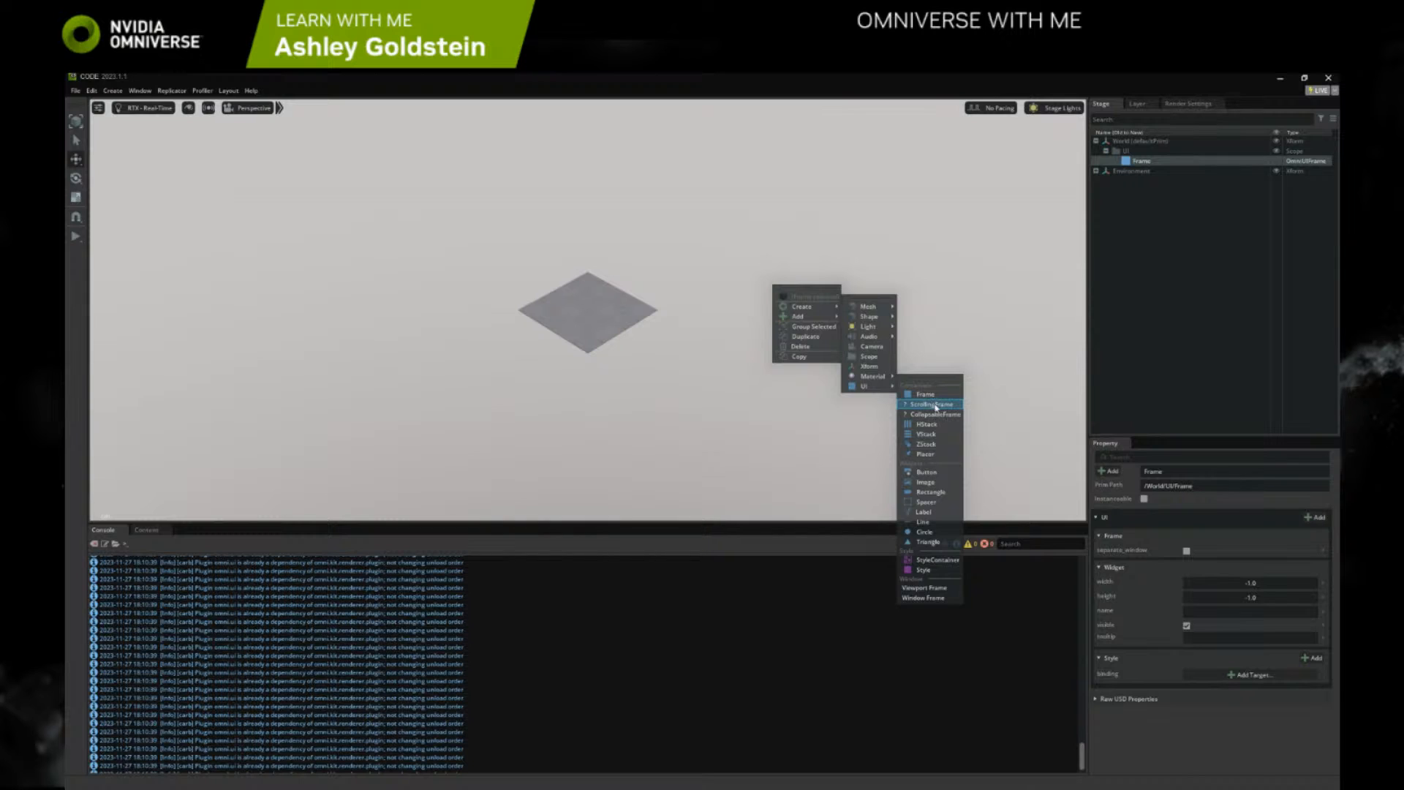
{"action": "left_click", "coordinate": [931, 404]}
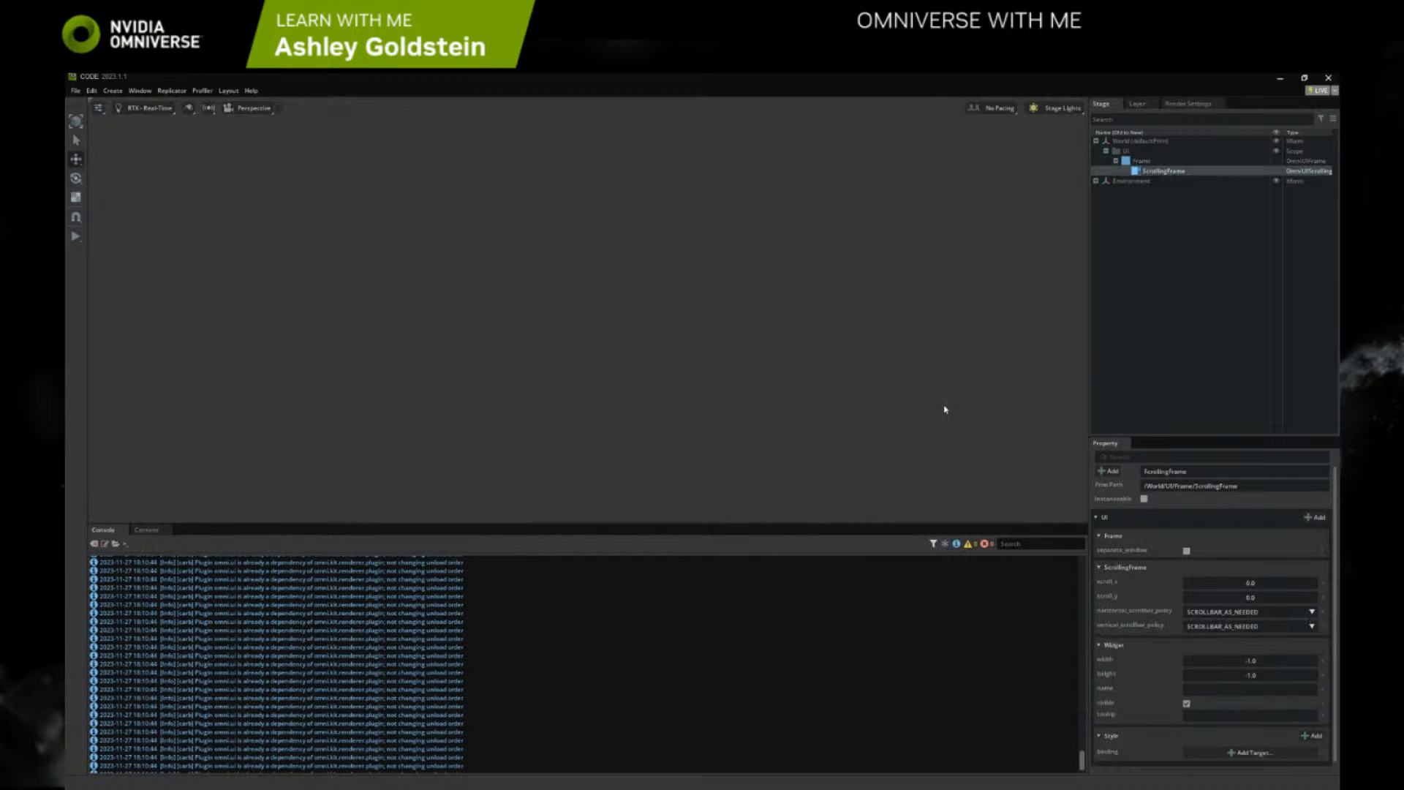
Display the parent Frame as a Window Frame, then move its Data Driven window up over the viewport and enlarge it
{"action": "right_click", "coordinate": [1145, 162]}
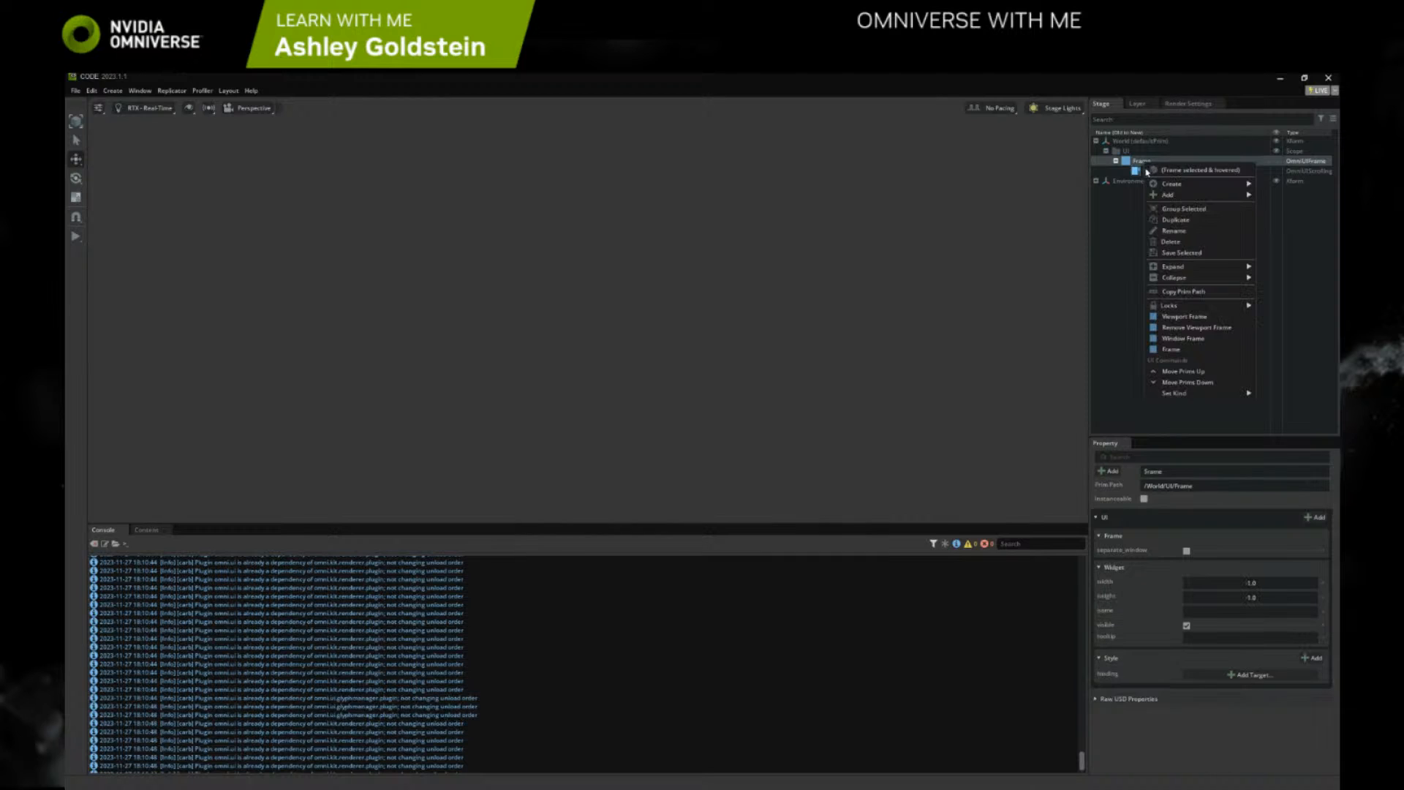
{"action": "left_click", "coordinate": [1185, 338]}
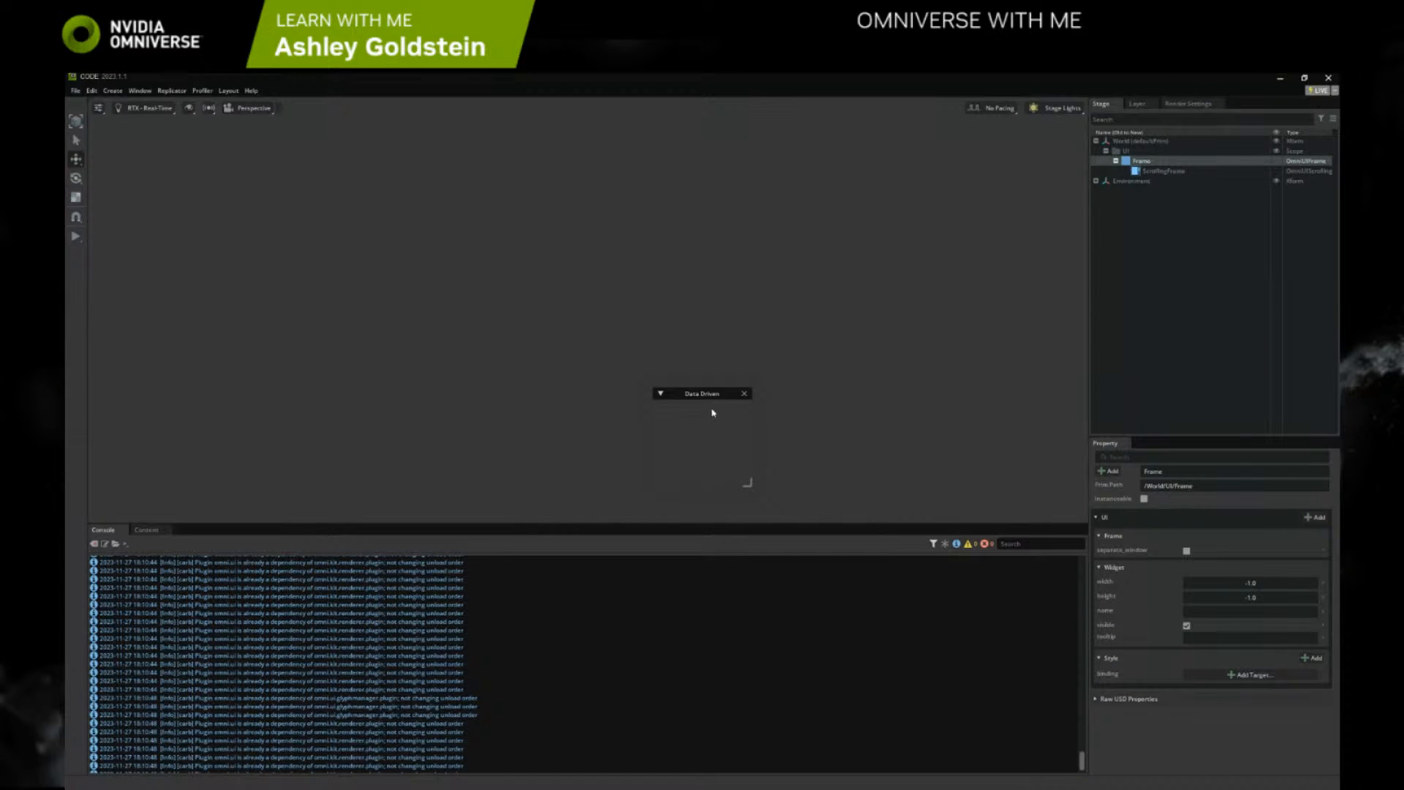
{"action": "left_click_drag", "start_coordinate": [713, 393], "coordinate": [785, 262]}
{"action": "left_click_drag", "start_coordinate": [823, 359], "coordinate": [904, 427]}
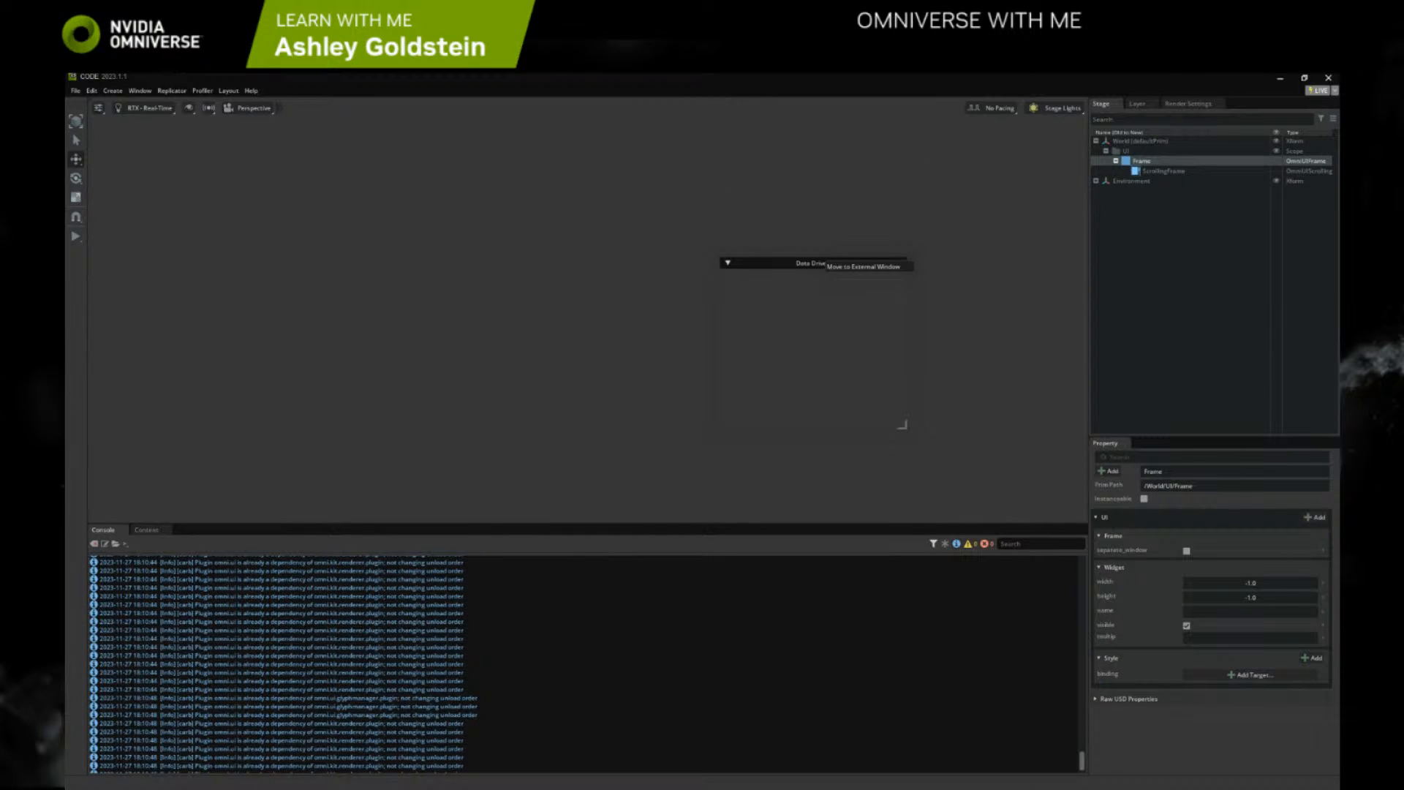
Switch to the browser and consult the transcript steps on the Build a Basic No-Code UI page
{"action": "key", "text": "alt+Tab"}
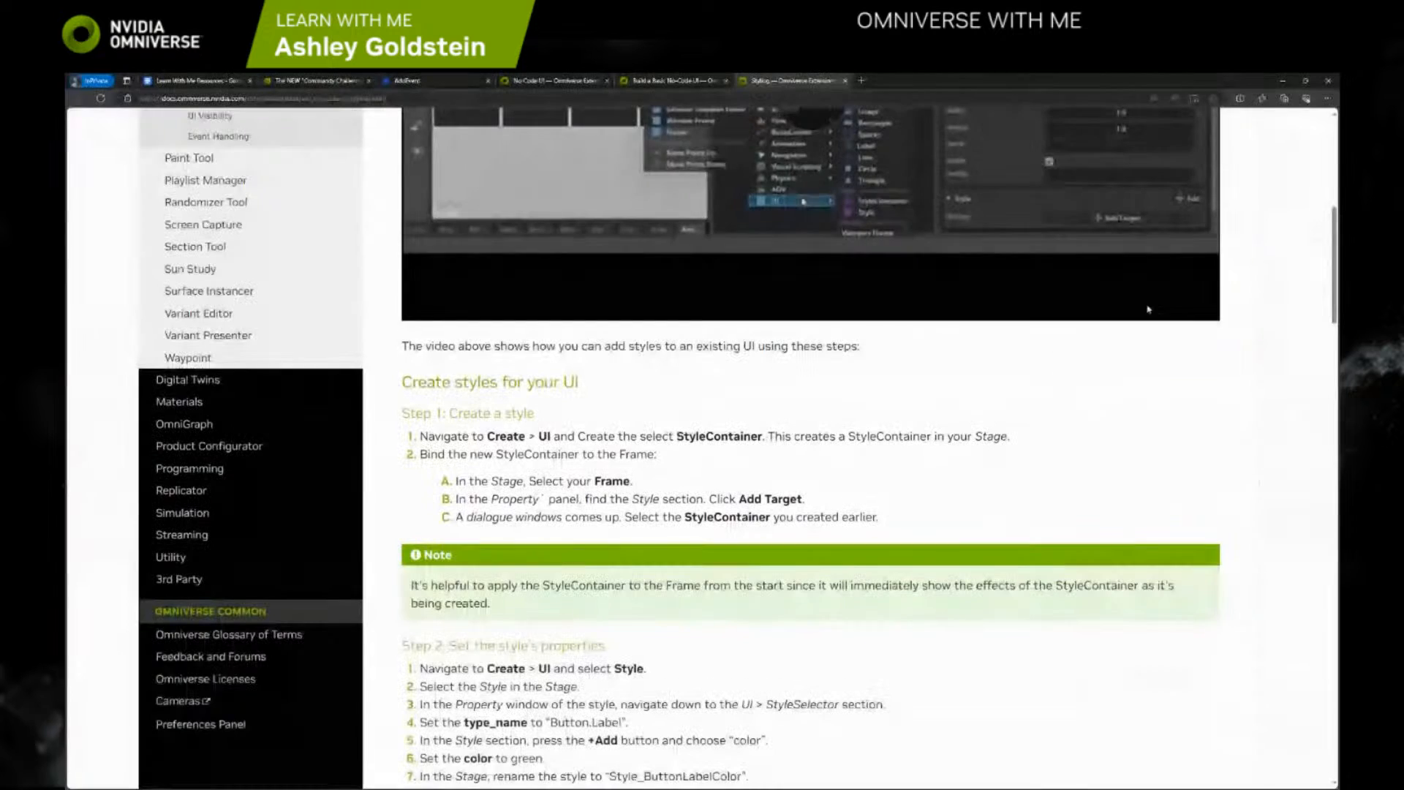
{"action": "left_click", "coordinate": [638, 81]}
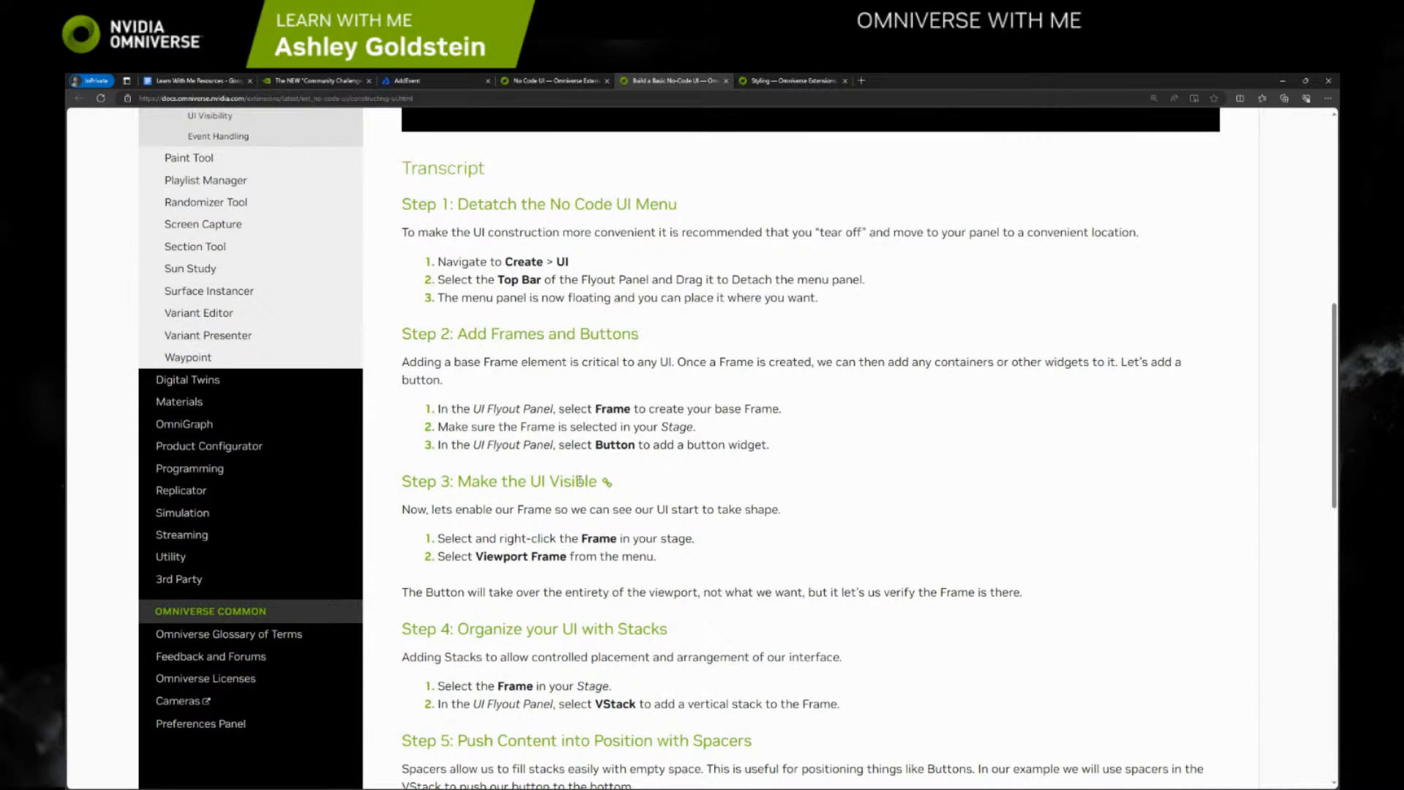
Read transcript Steps 3 to 6 on making the UI visible, stacks, spacers and more buttons
{"action": "scroll", "coordinate": [501, 520], "scroll_direction": "down", "scroll_amount": 1}
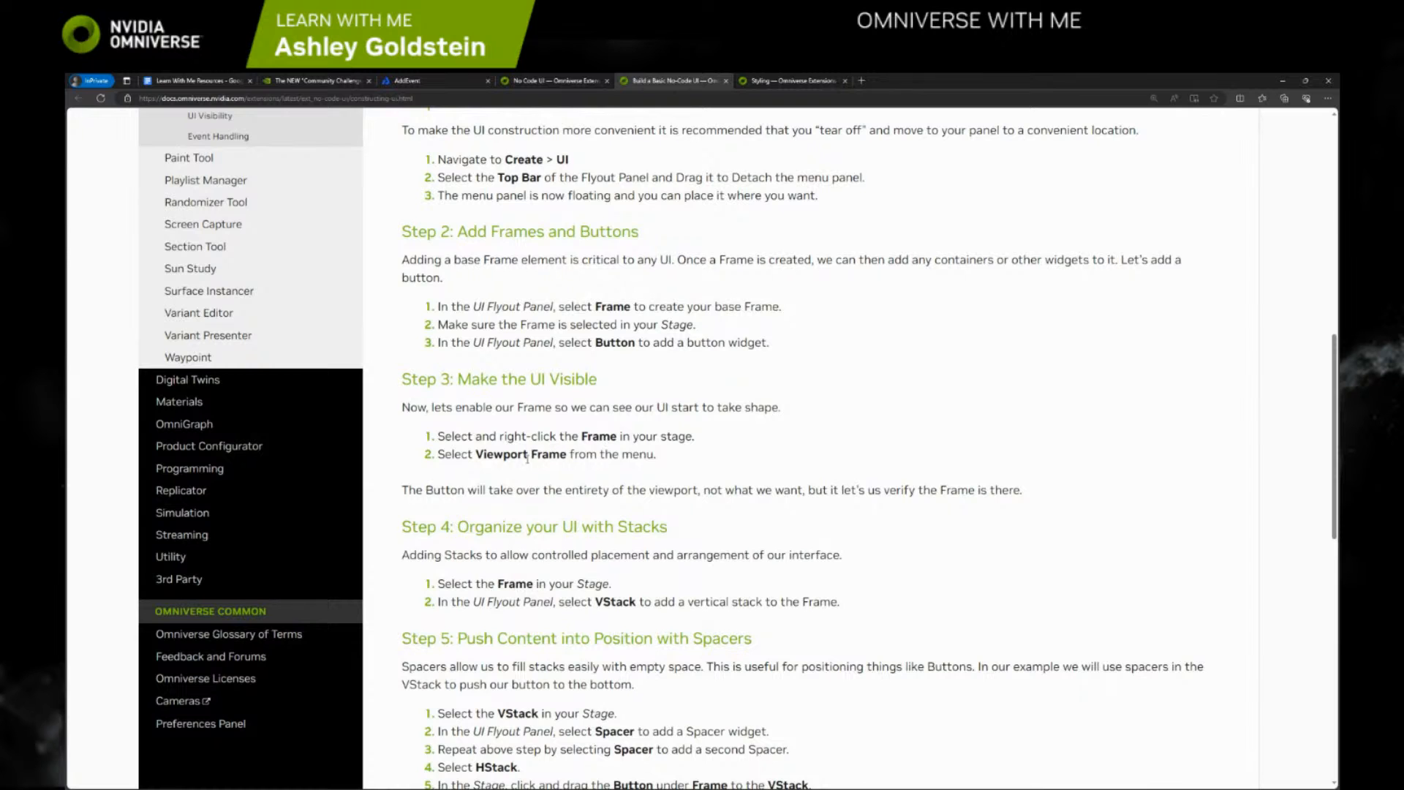
{"action": "scroll", "coordinate": [527, 458], "scroll_direction": "down", "scroll_amount": 1}
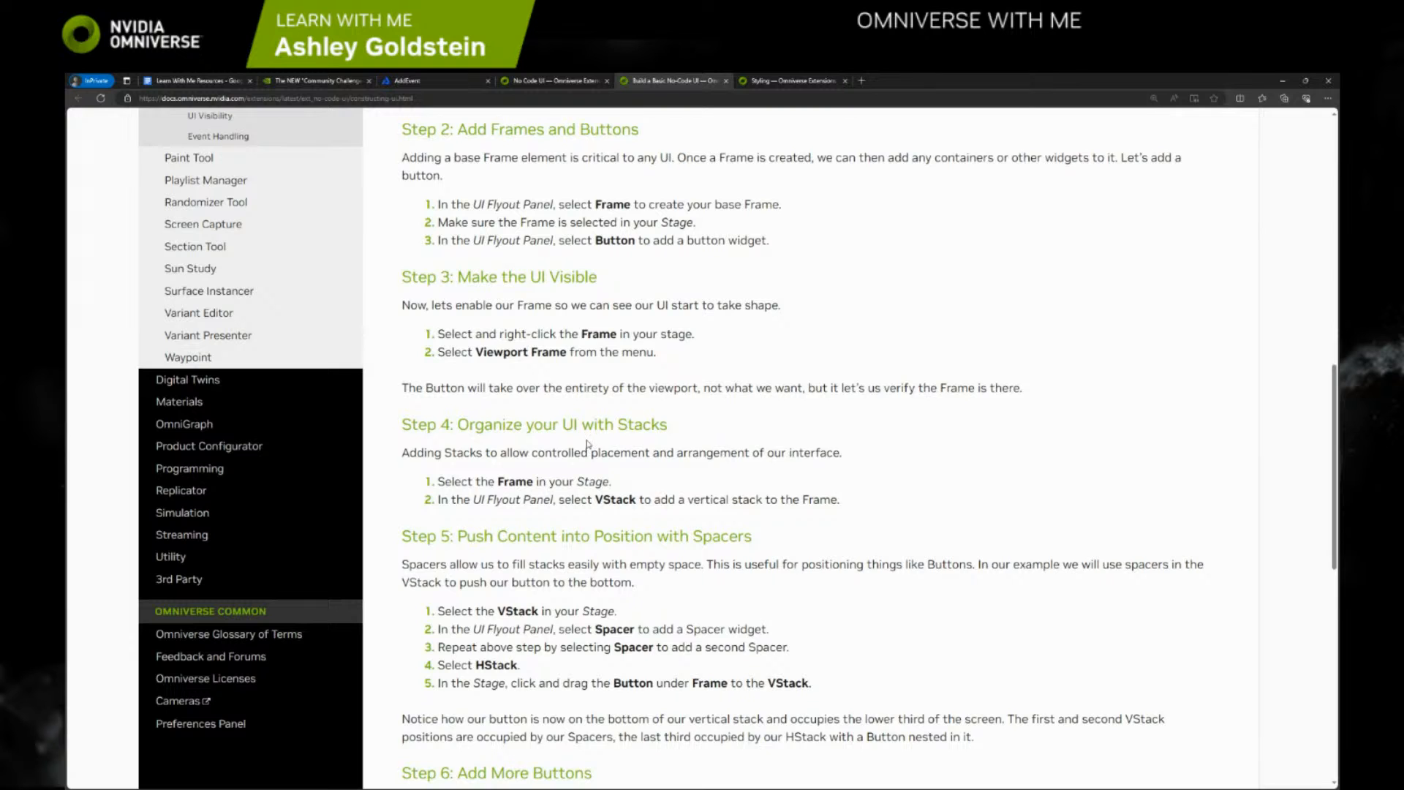
{"action": "scroll", "coordinate": [588, 445], "scroll_direction": "down", "scroll_amount": 2}
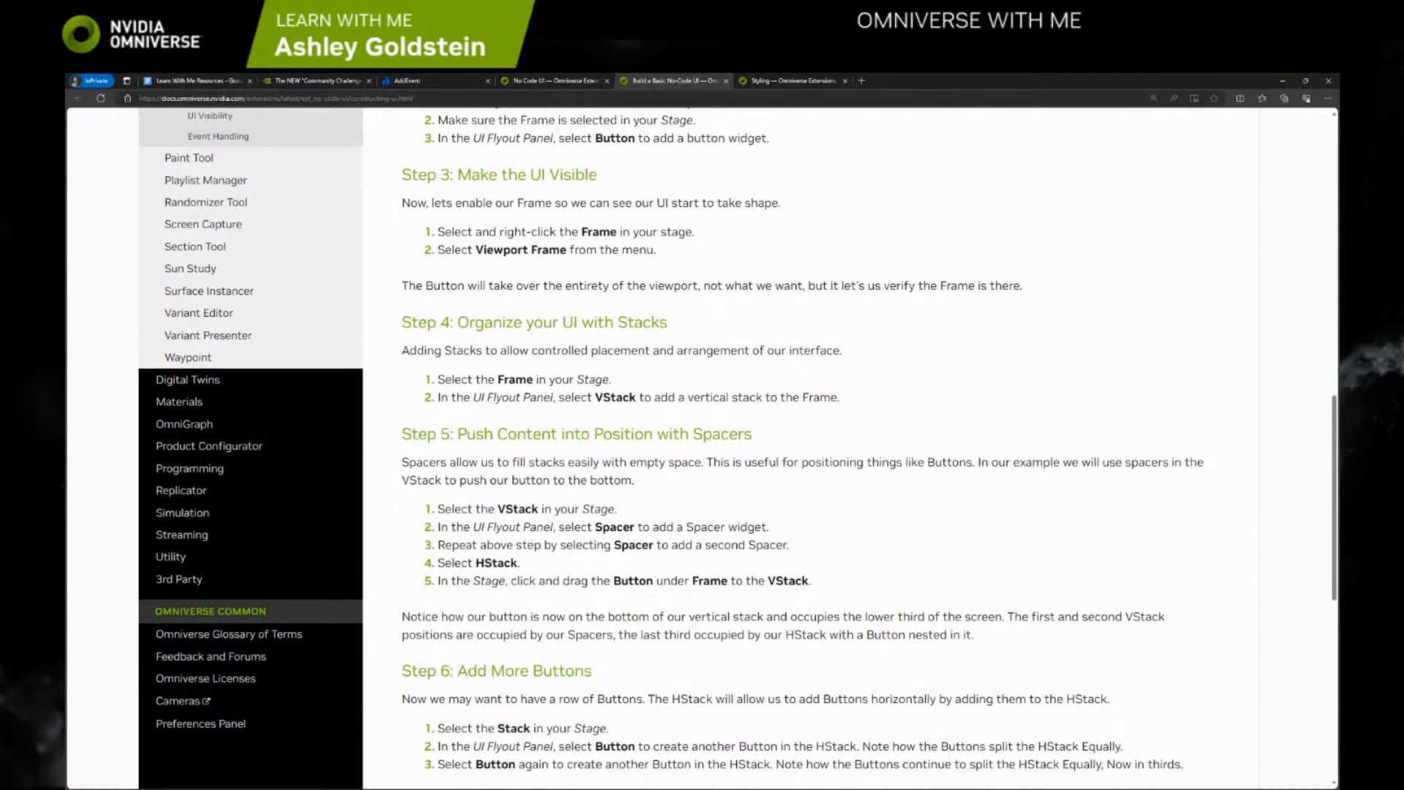
Switch to Omniverse Code and clear away the previous UI, including the Frame, its Data Driven window and the UI scope
{"action": "key", "text": "alt+Tab"}
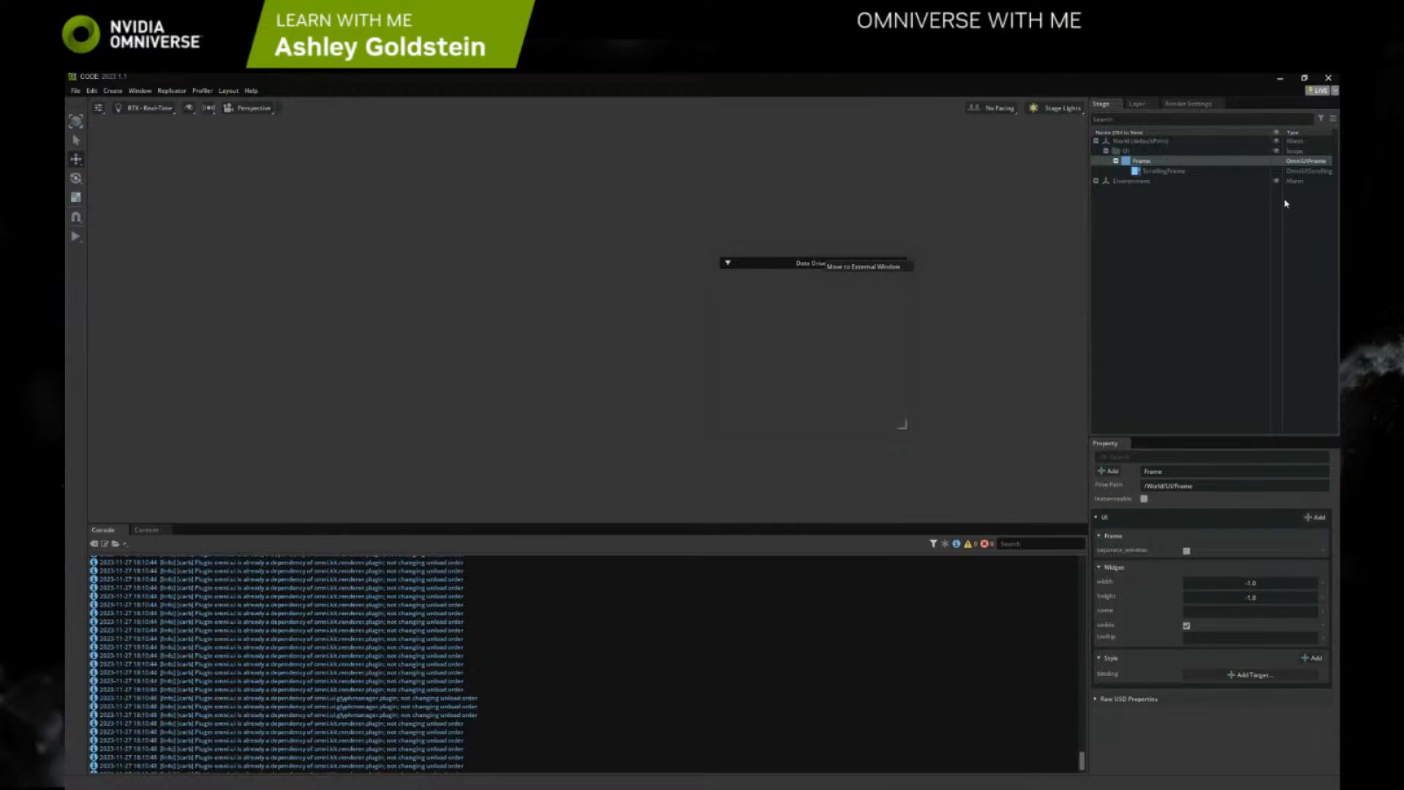
{"action": "key", "text": "Delete"}
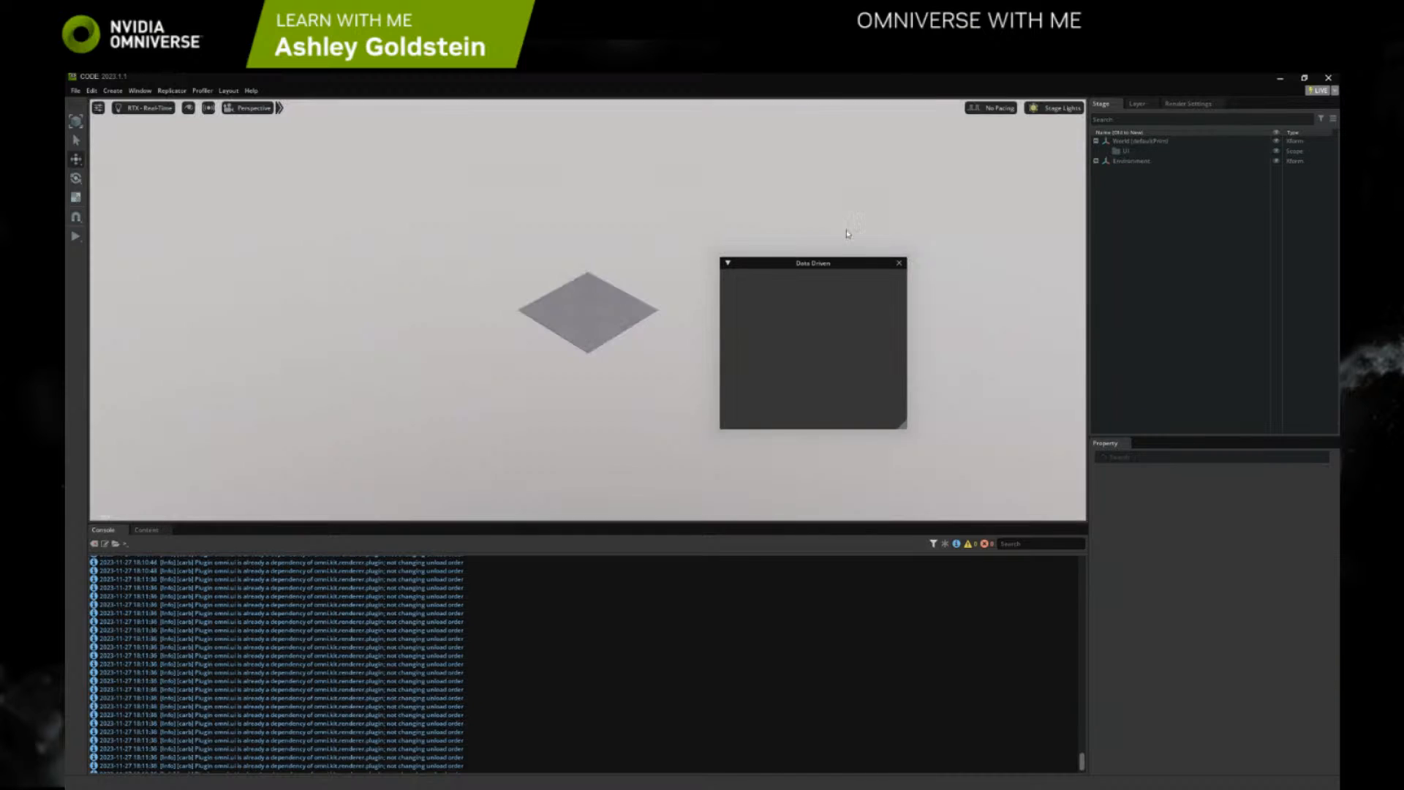
{"action": "left_click", "coordinate": [899, 262]}
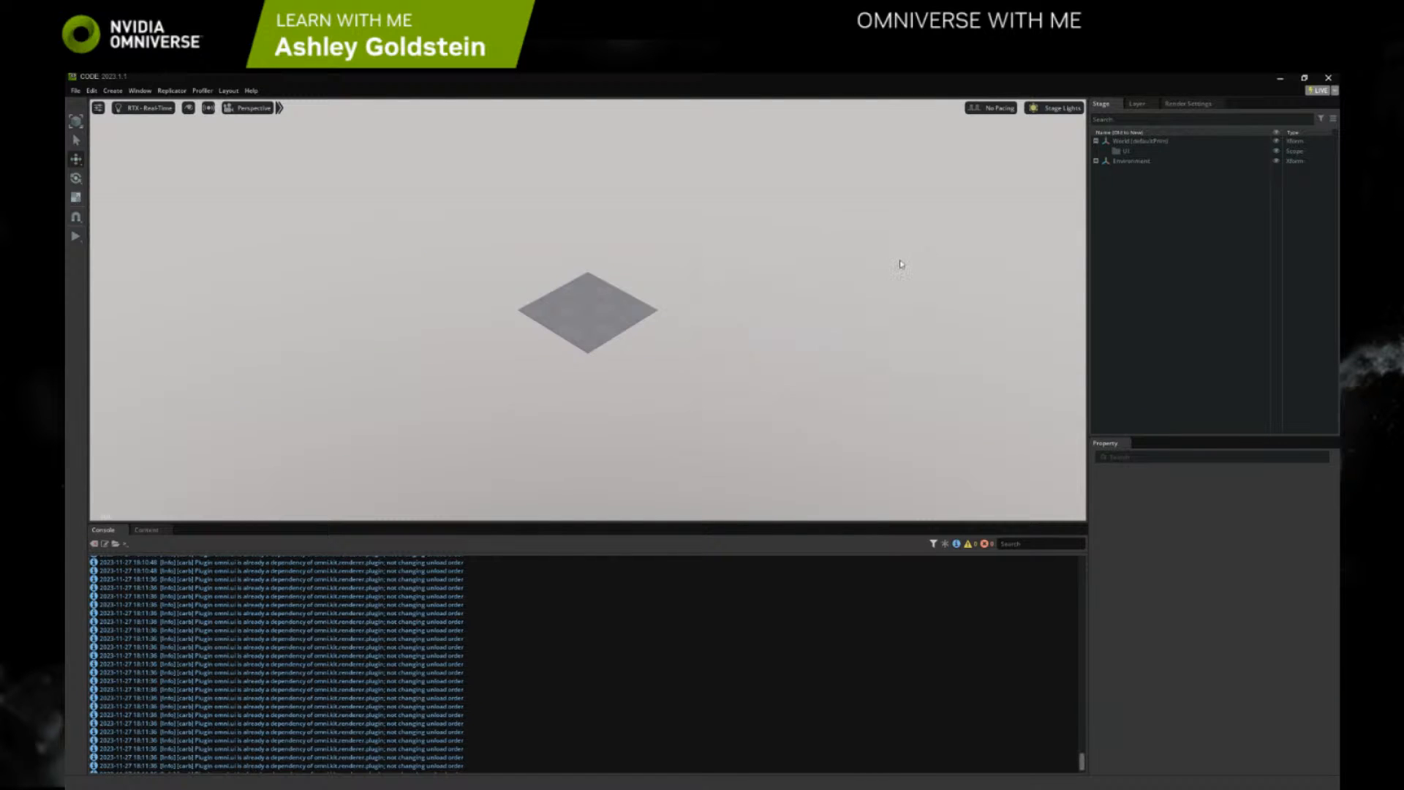
{"action": "left_click", "coordinate": [1128, 152]}
{"action": "key", "text": "Delete"}
Create a new UI Frame in the empty stage
{"action": "right_click", "coordinate": [688, 298]}
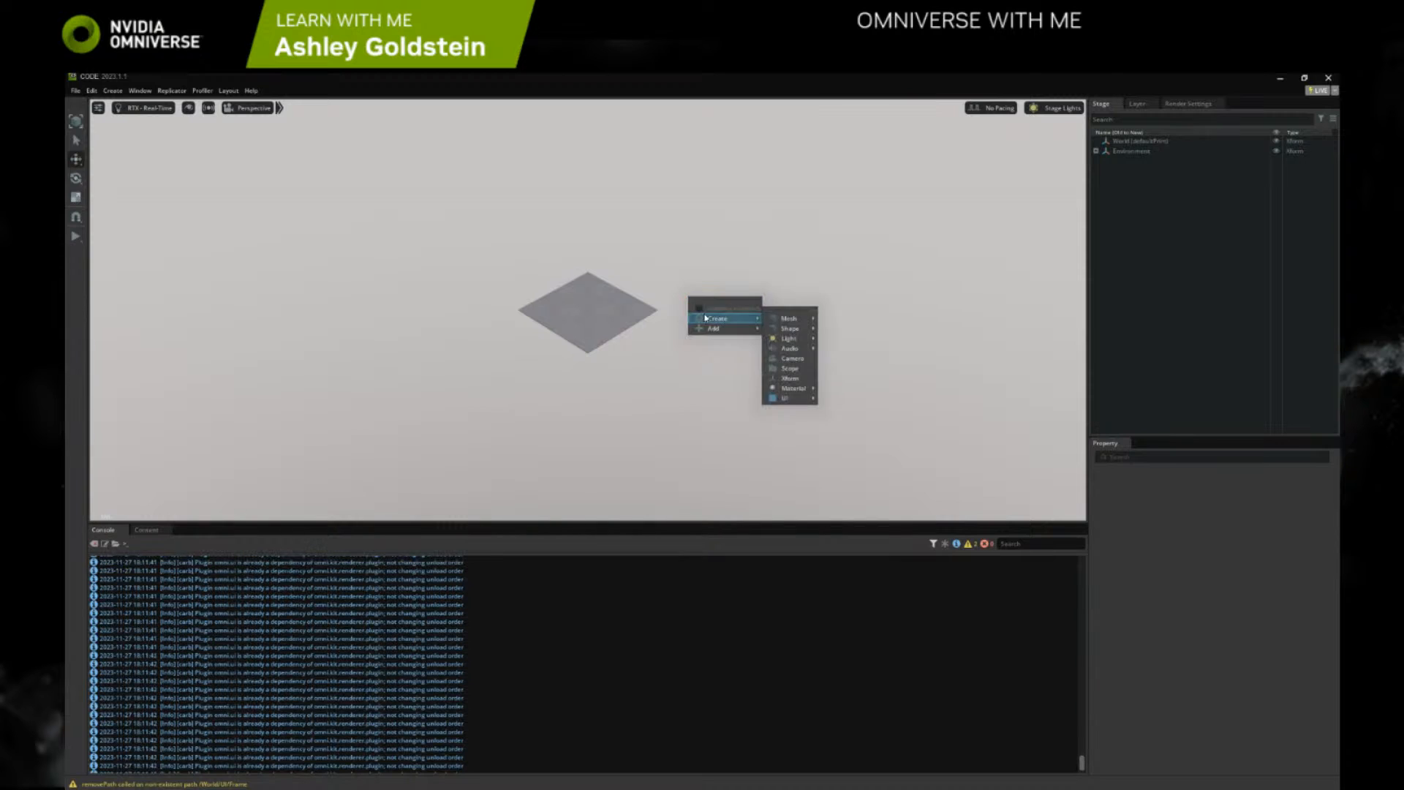
{"action": "mouse_move", "coordinate": [788, 320]}
{"action": "mouse_move", "coordinate": [786, 398]}
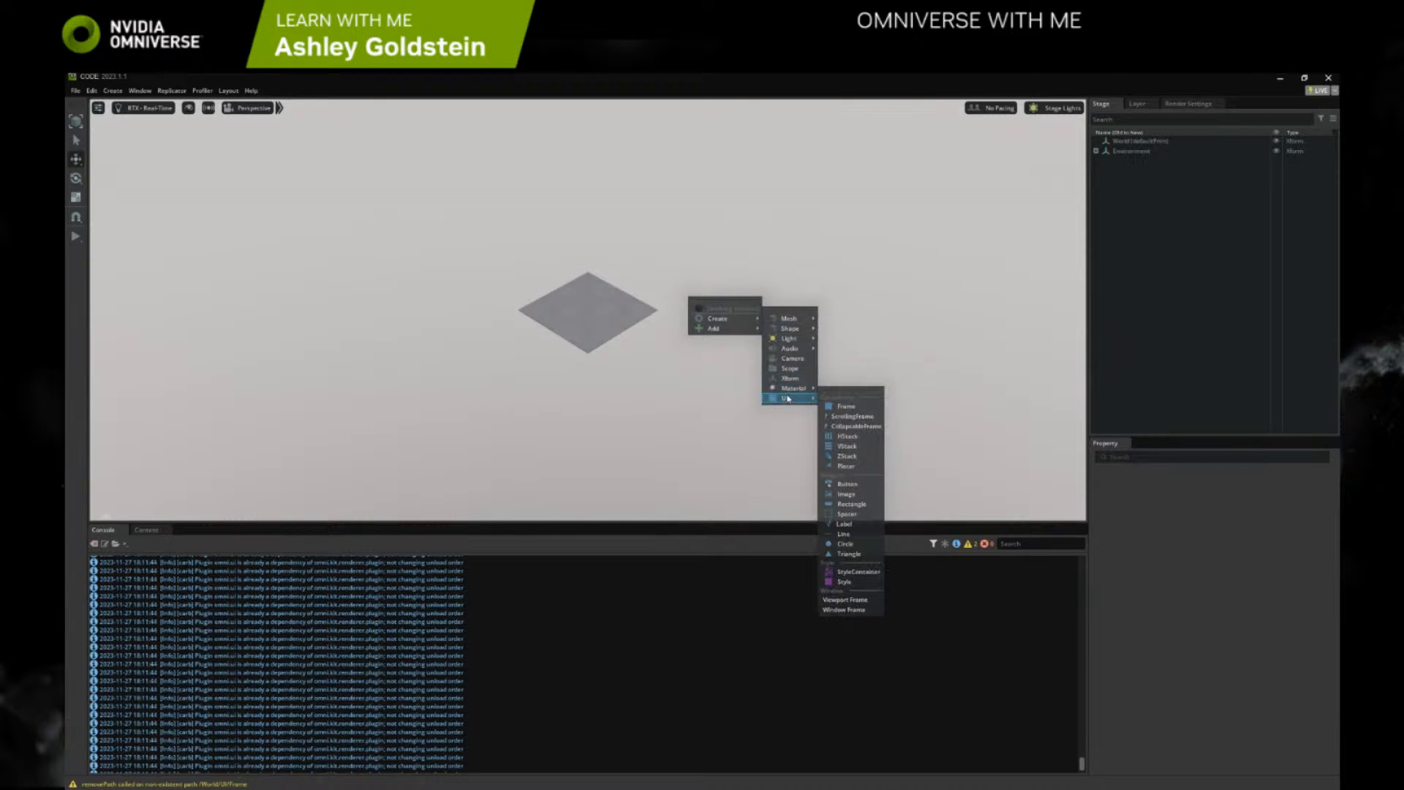
{"action": "left_click", "coordinate": [844, 407]}
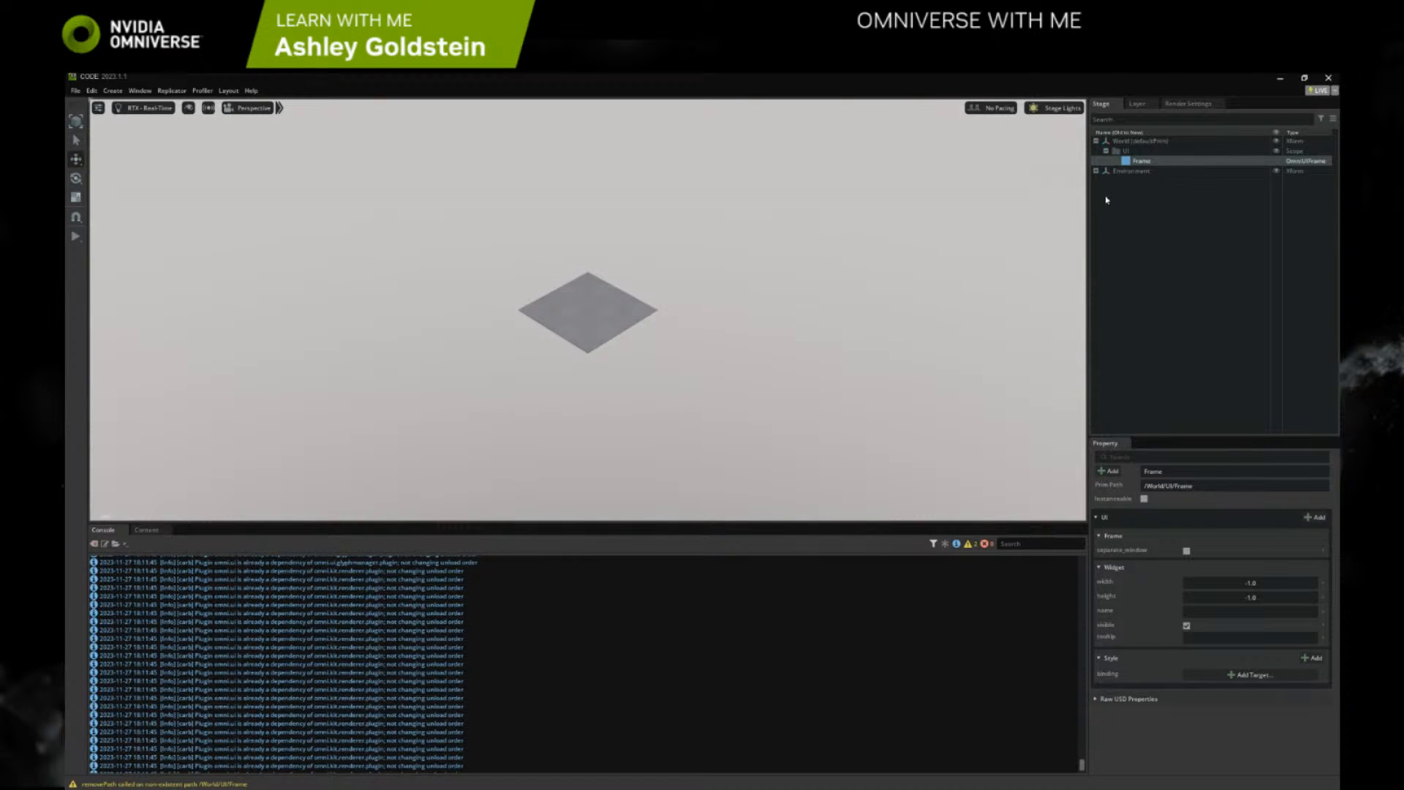
Add a VStack inside the selected Frame
{"action": "right_click", "coordinate": [733, 277]}
{"action": "mouse_move", "coordinate": [761, 297]}
{"action": "mouse_move", "coordinate": [832, 373]}
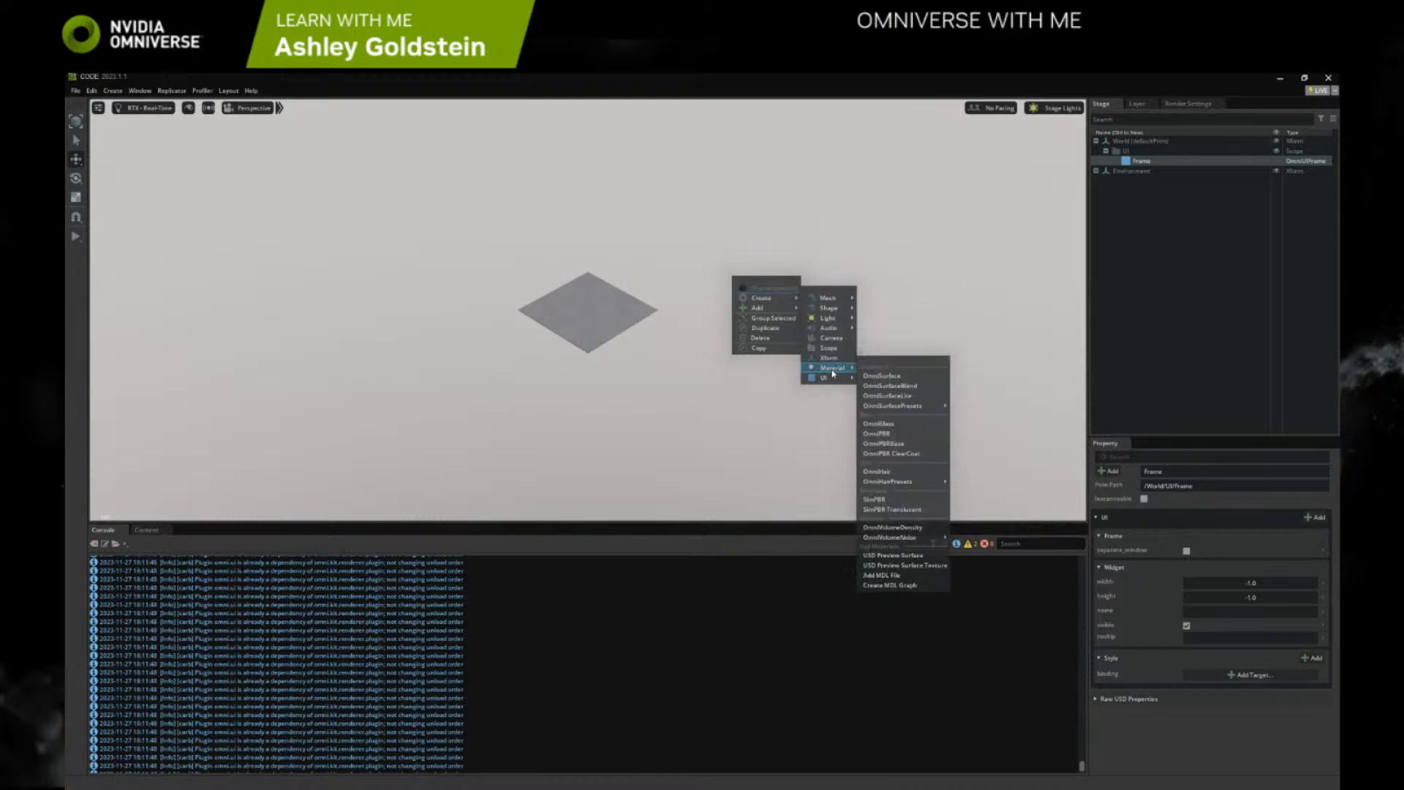
{"action": "left_click", "coordinate": [883, 425]}
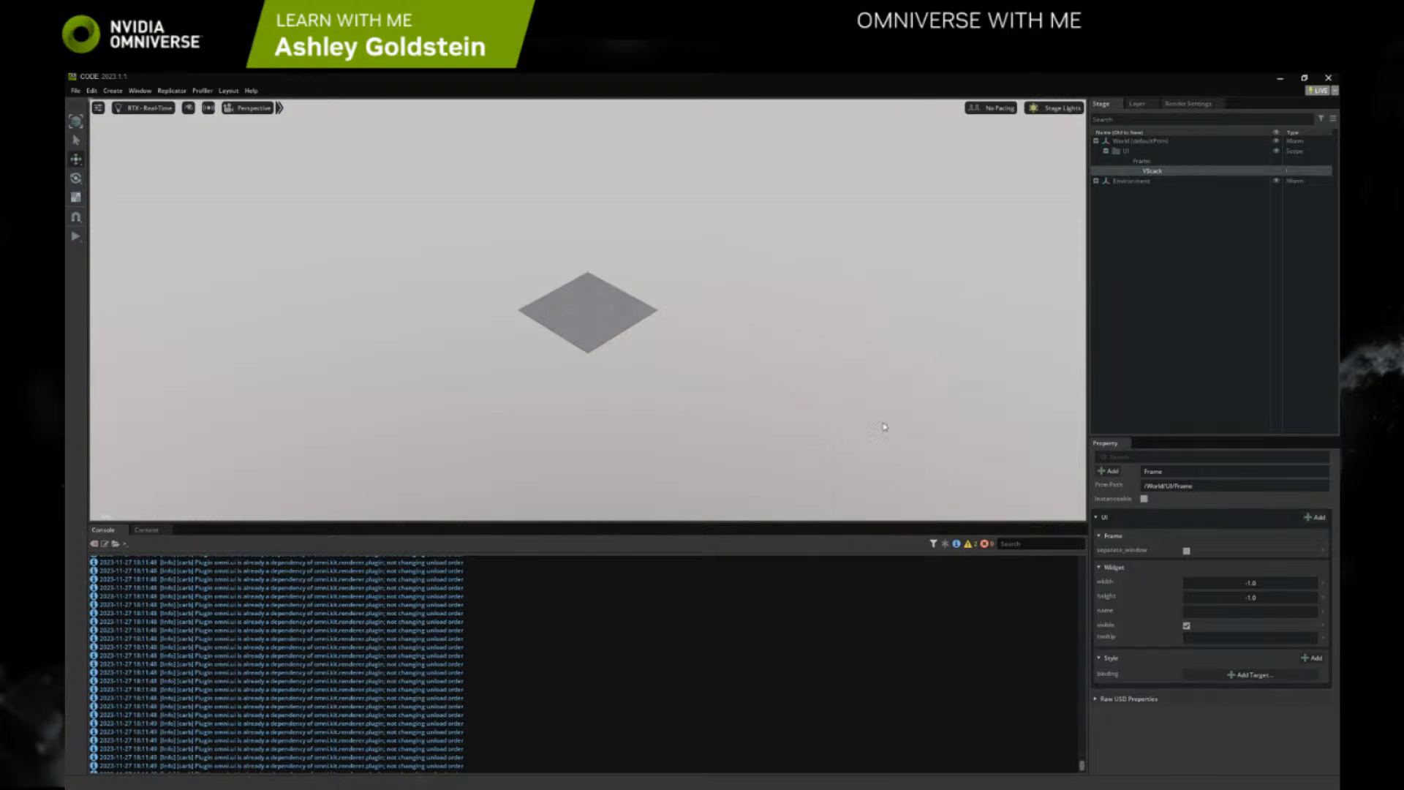
Try to display the Frame containing the VStack as a Viewport Frame
{"action": "right_click", "coordinate": [1139, 161]}
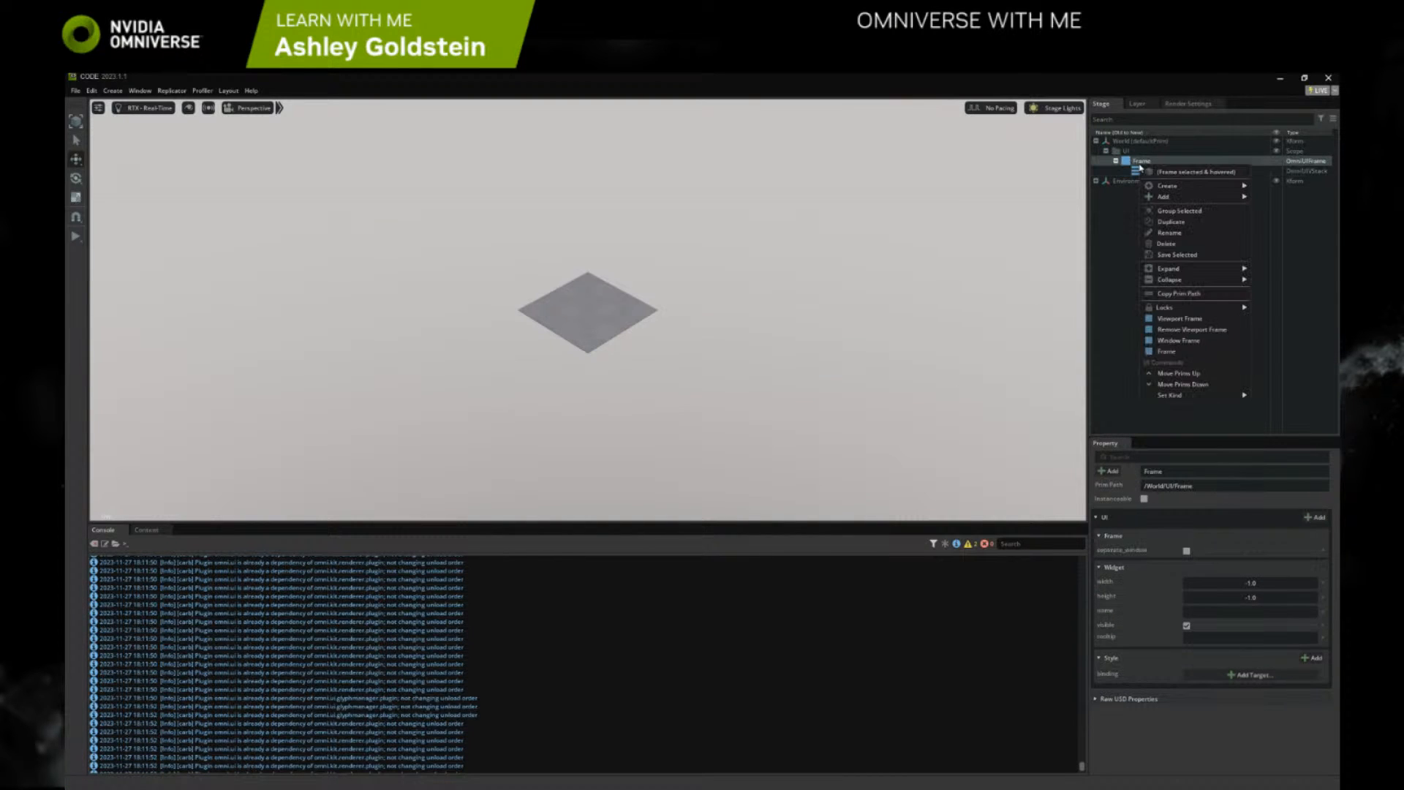
{"action": "left_click", "coordinate": [1171, 351]}
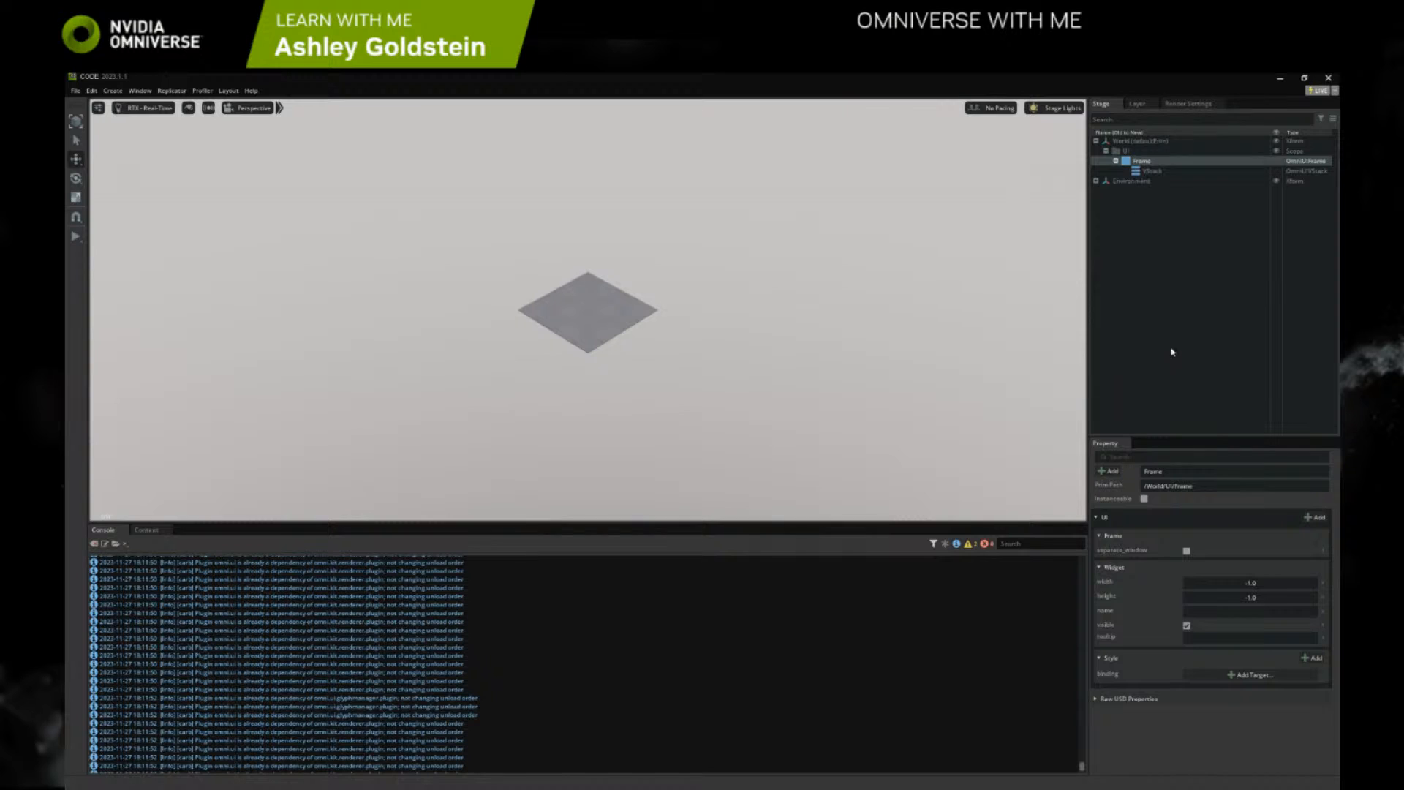
{"action": "right_click", "coordinate": [1140, 159]}
{"action": "left_click", "coordinate": [1182, 317]}
Display the Frame as a Window Frame, then close its Data Driven window
{"action": "right_click", "coordinate": [1143, 164]}
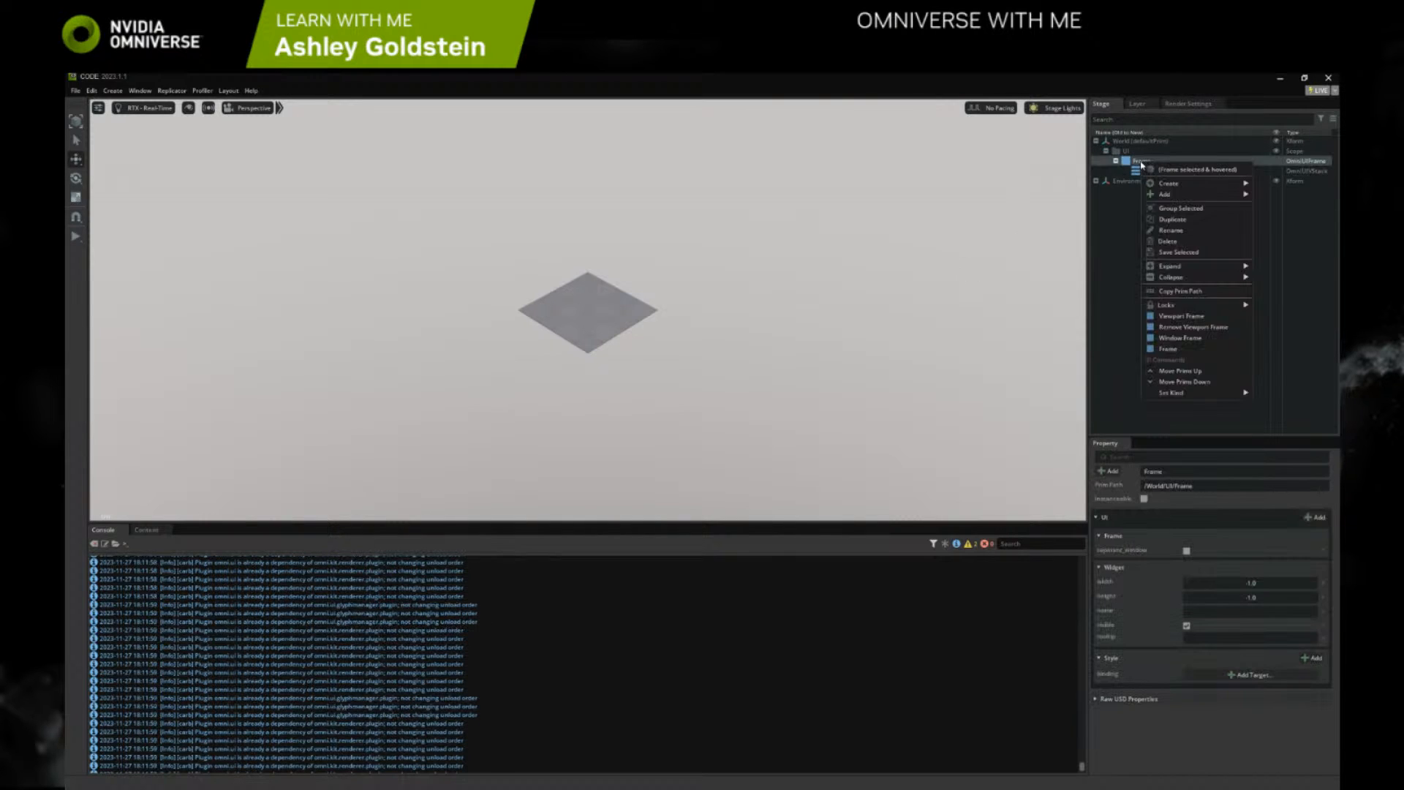
{"action": "left_click", "coordinate": [1186, 340]}
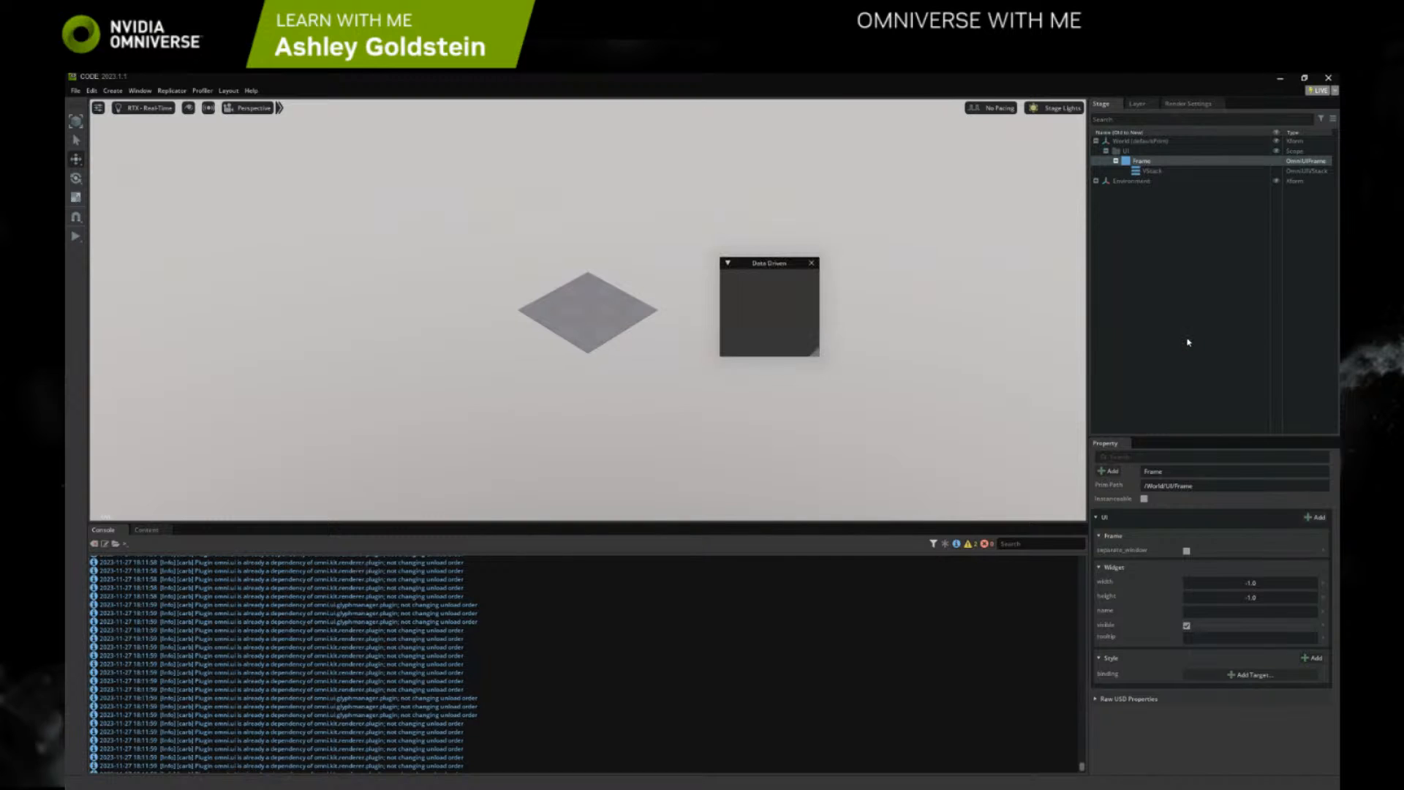
{"action": "left_click", "coordinate": [812, 262]}
Apply the Viewport Frame option to the Frame once more and clear the selection
{"action": "right_click", "coordinate": [1149, 161]}
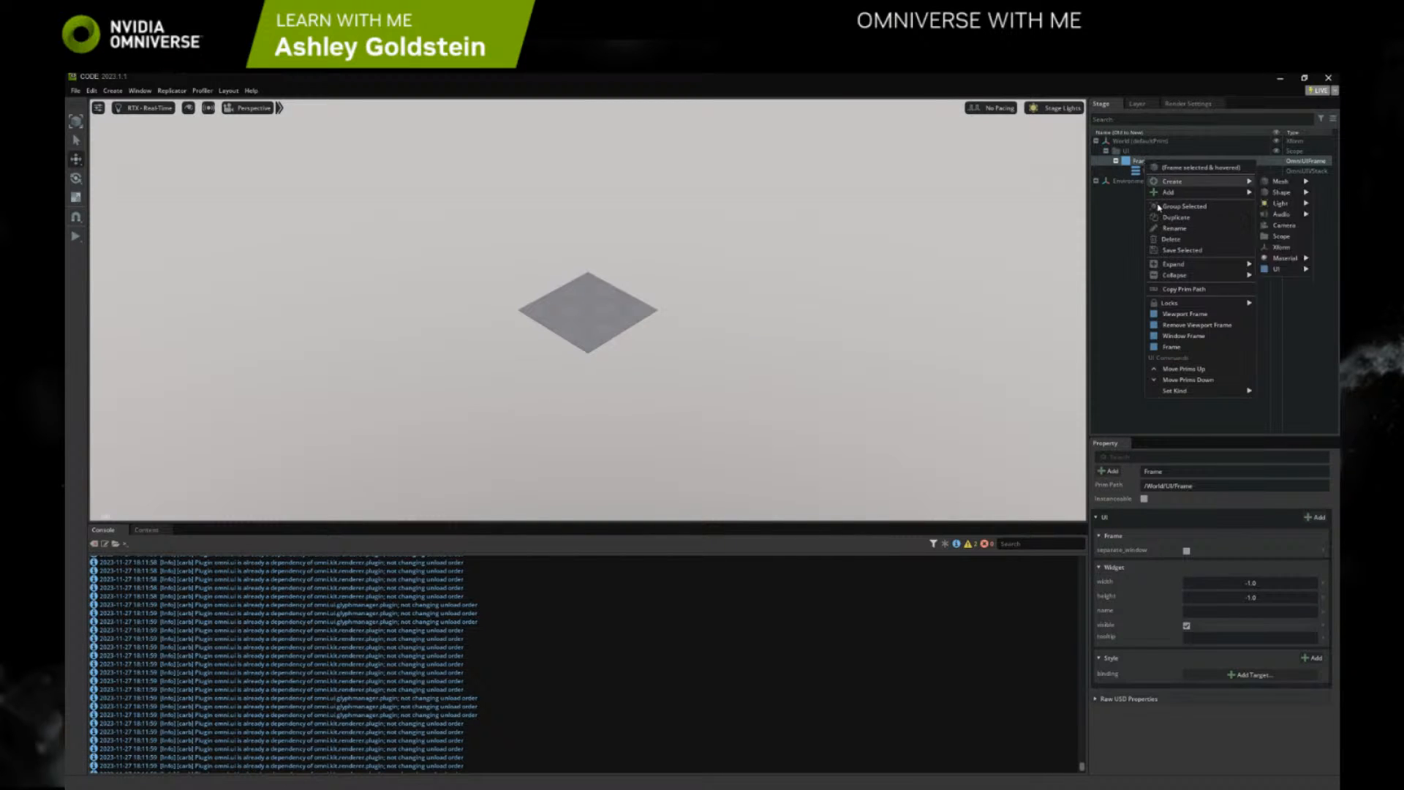
{"action": "left_click", "coordinate": [1188, 318]}
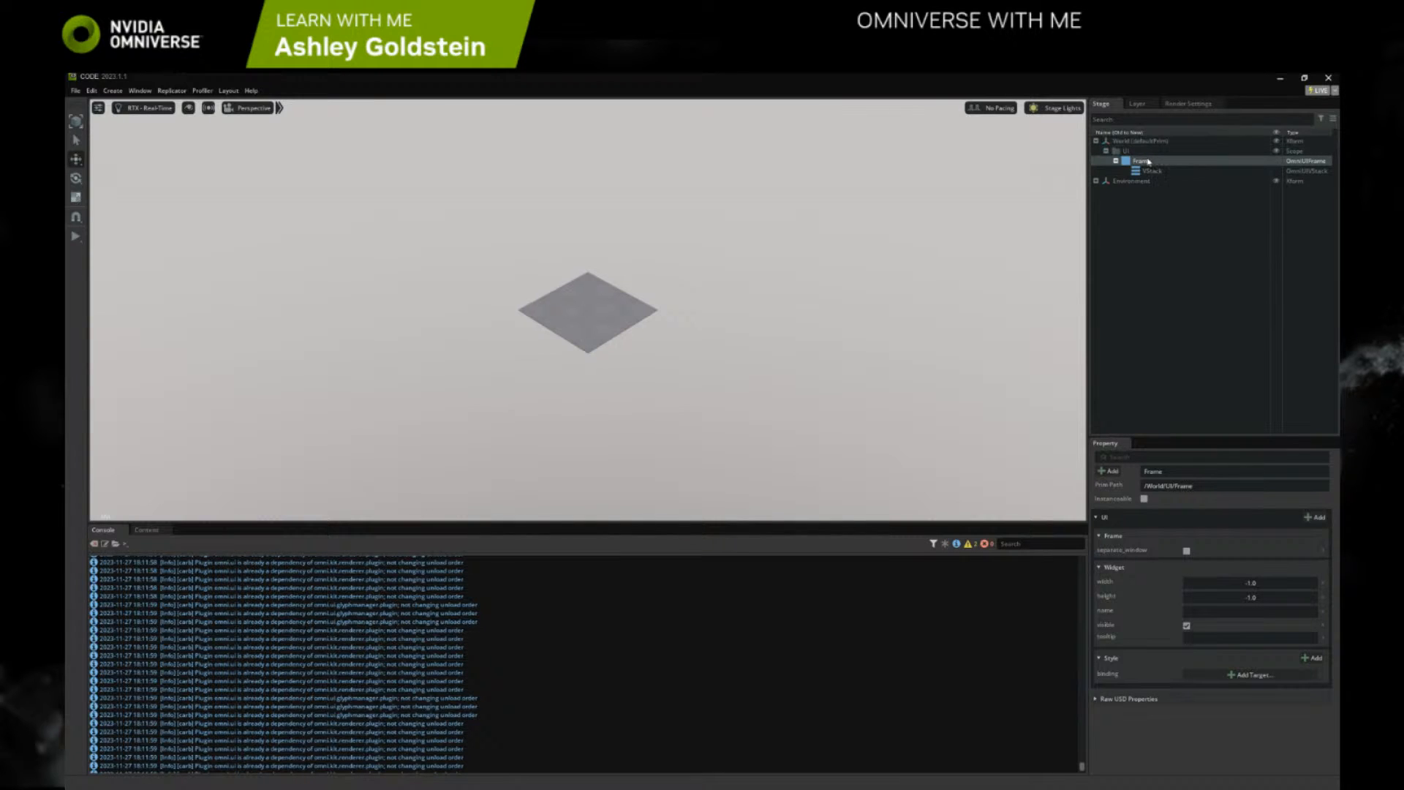
{"action": "left_click", "coordinate": [316, 146]}
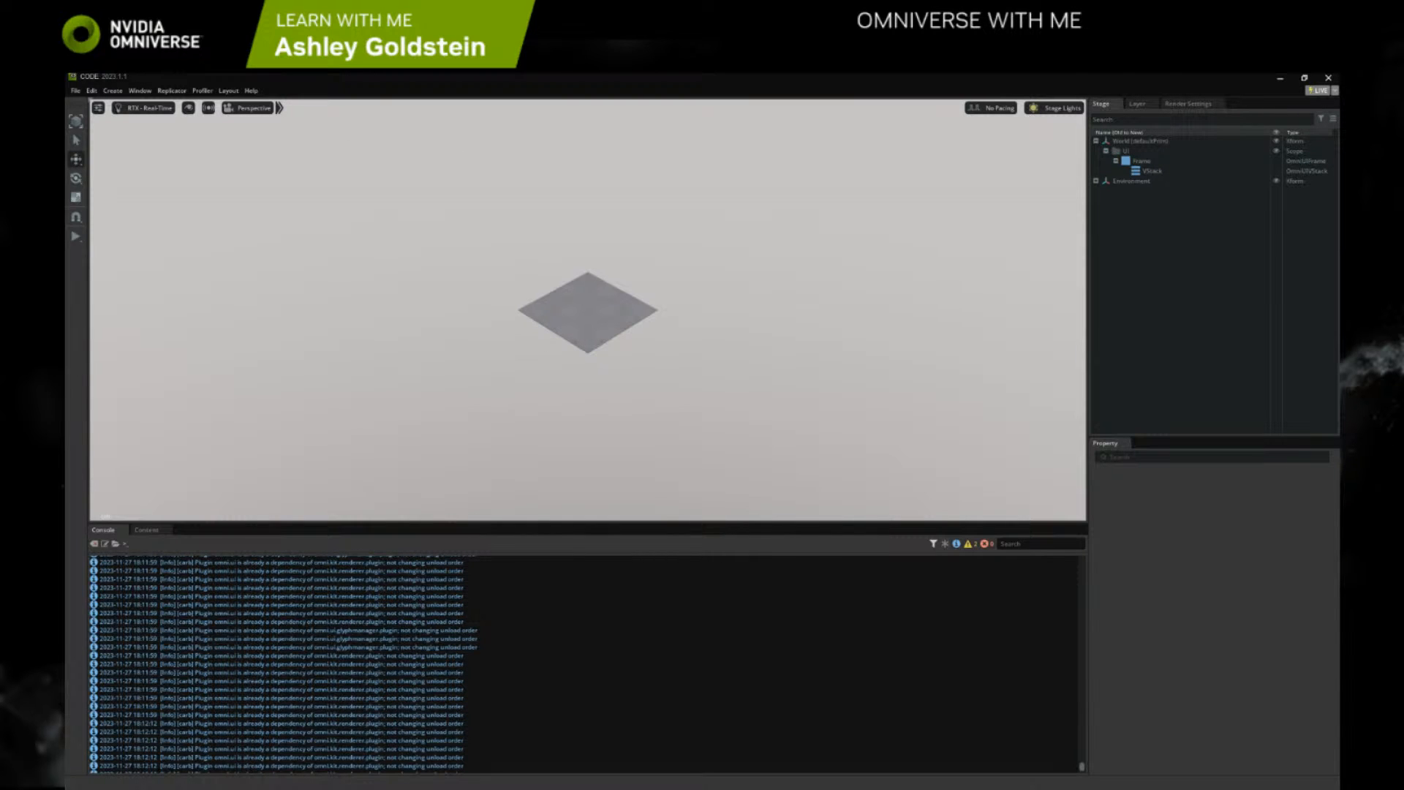
Switch to the browser and review transcript Steps 2 to 4, from adding the Frame and Button to adding a VStack
{"action": "key", "text": "alt+Tab"}
{"action": "scroll", "coordinate": [527, 312], "scroll_direction": "up", "scroll_amount": 3}
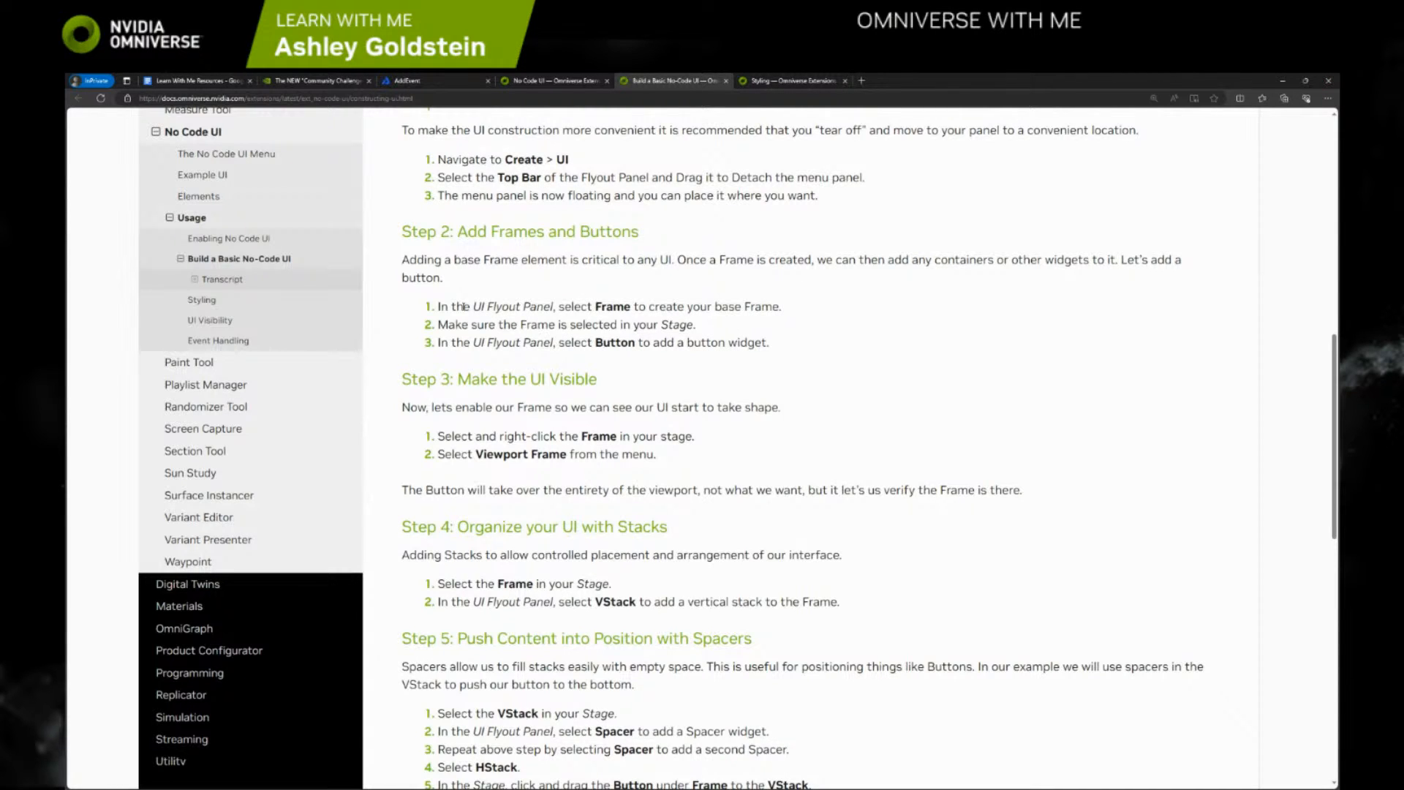
{"action": "left_click_drag", "start_coordinate": [457, 306], "coordinate": [633, 307]}
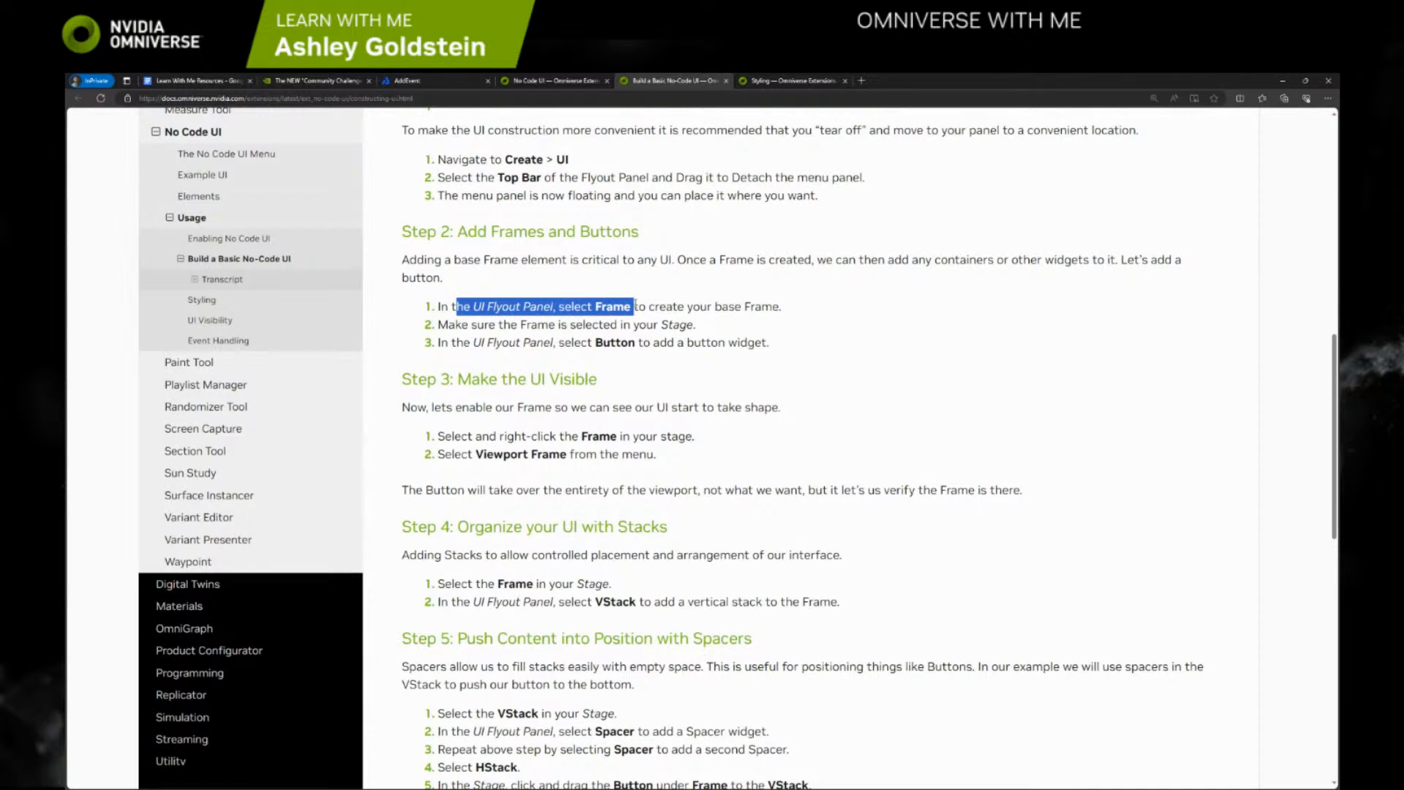
{"action": "left_click_drag", "start_coordinate": [633, 306], "coordinate": [637, 342]}
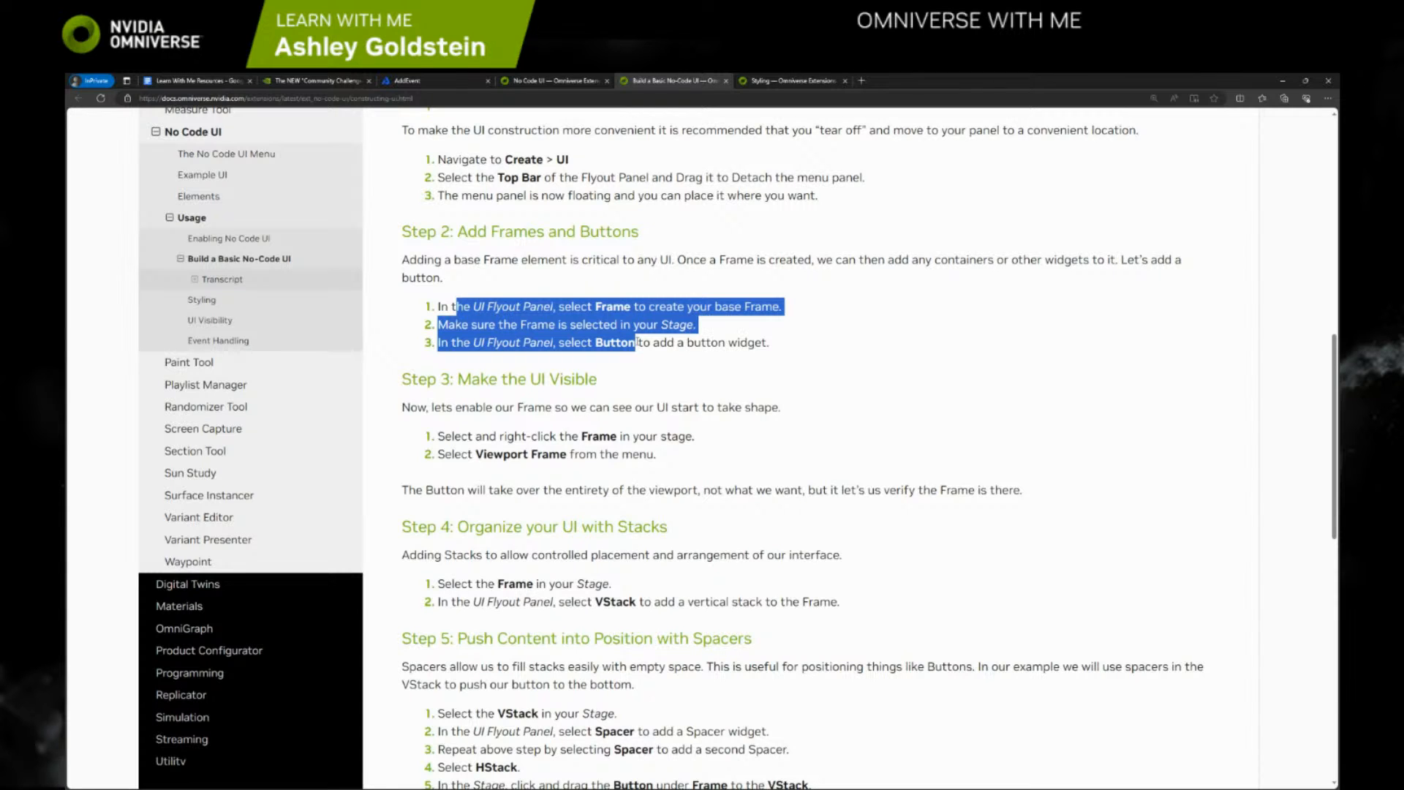
{"action": "left_click_drag", "start_coordinate": [638, 342], "coordinate": [692, 454]}
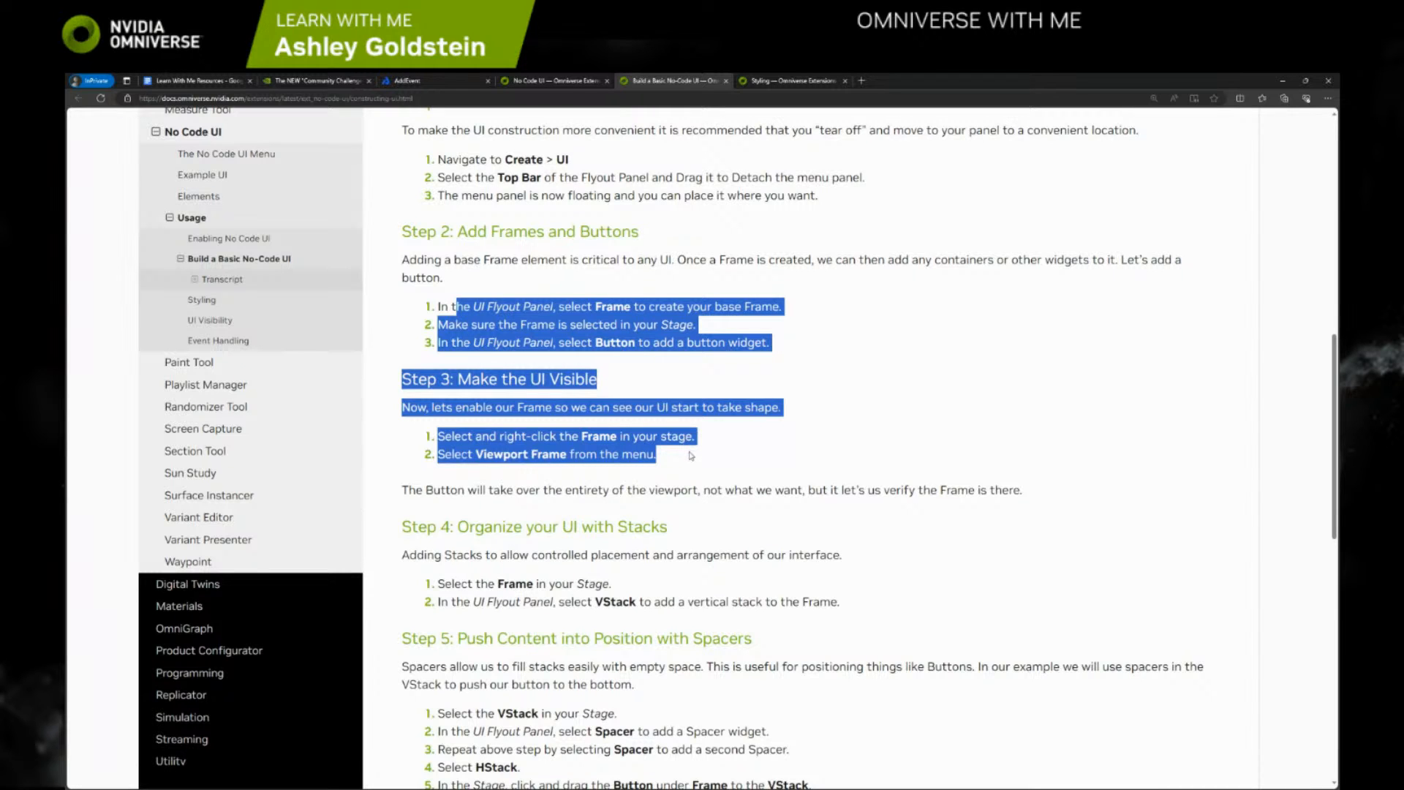
{"action": "left_click_drag", "start_coordinate": [692, 456], "coordinate": [667, 602]}
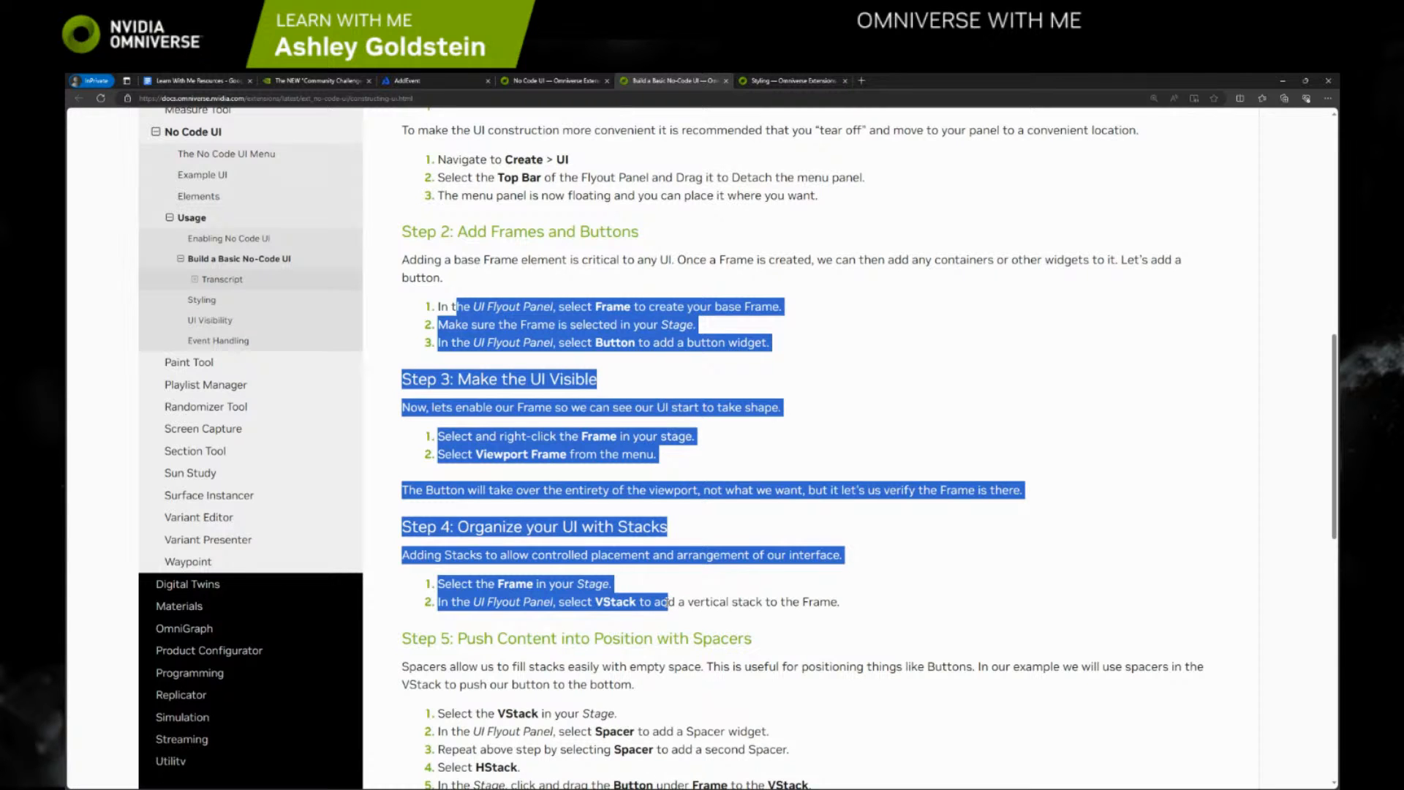
{"action": "left_click", "coordinate": [610, 585]}
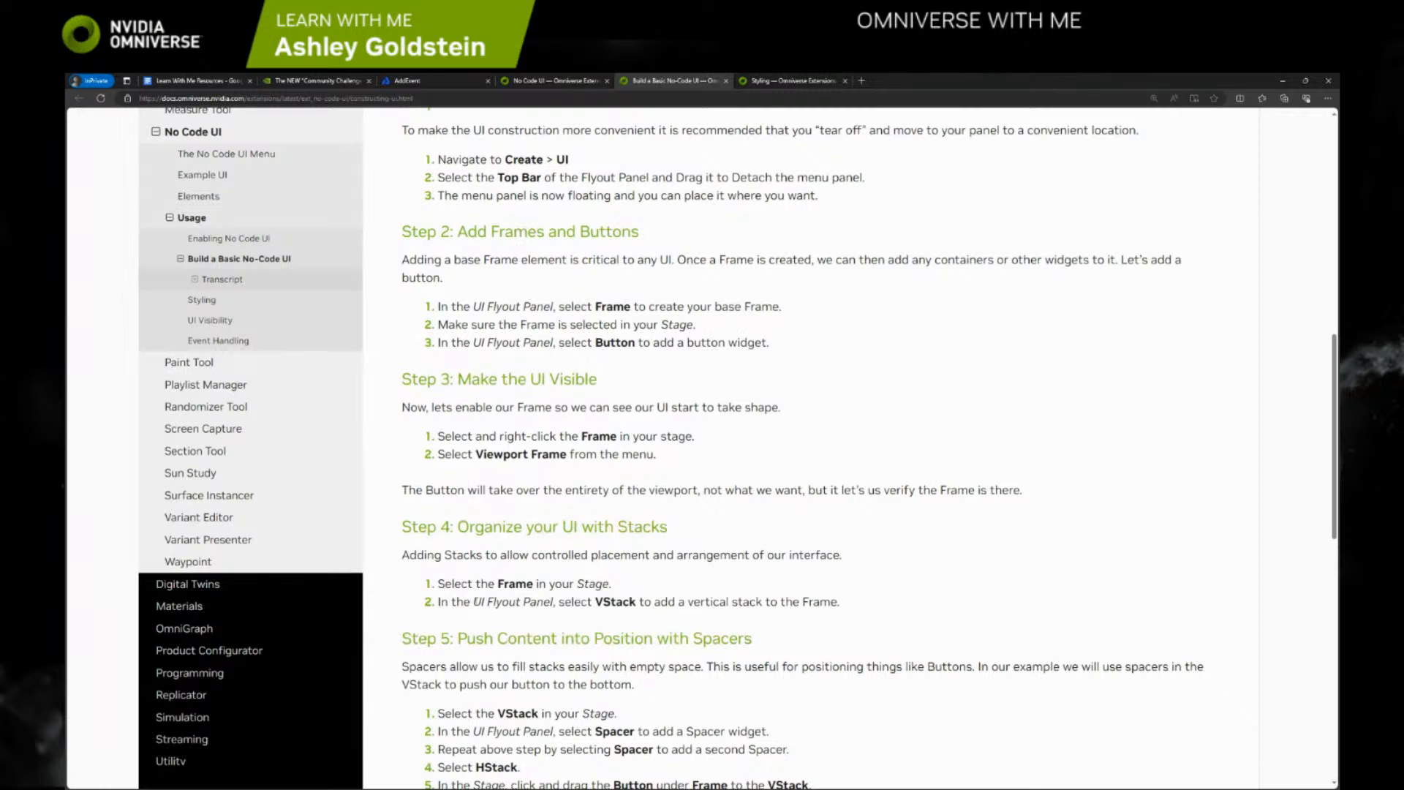
Play the tutorial video on the Build a Basic No-Code UI page through to its end
{"action": "scroll", "coordinate": [507, 278], "scroll_direction": "up", "scroll_amount": 4}
{"action": "scroll", "coordinate": [571, 315], "scroll_direction": "up", "scroll_amount": 4}
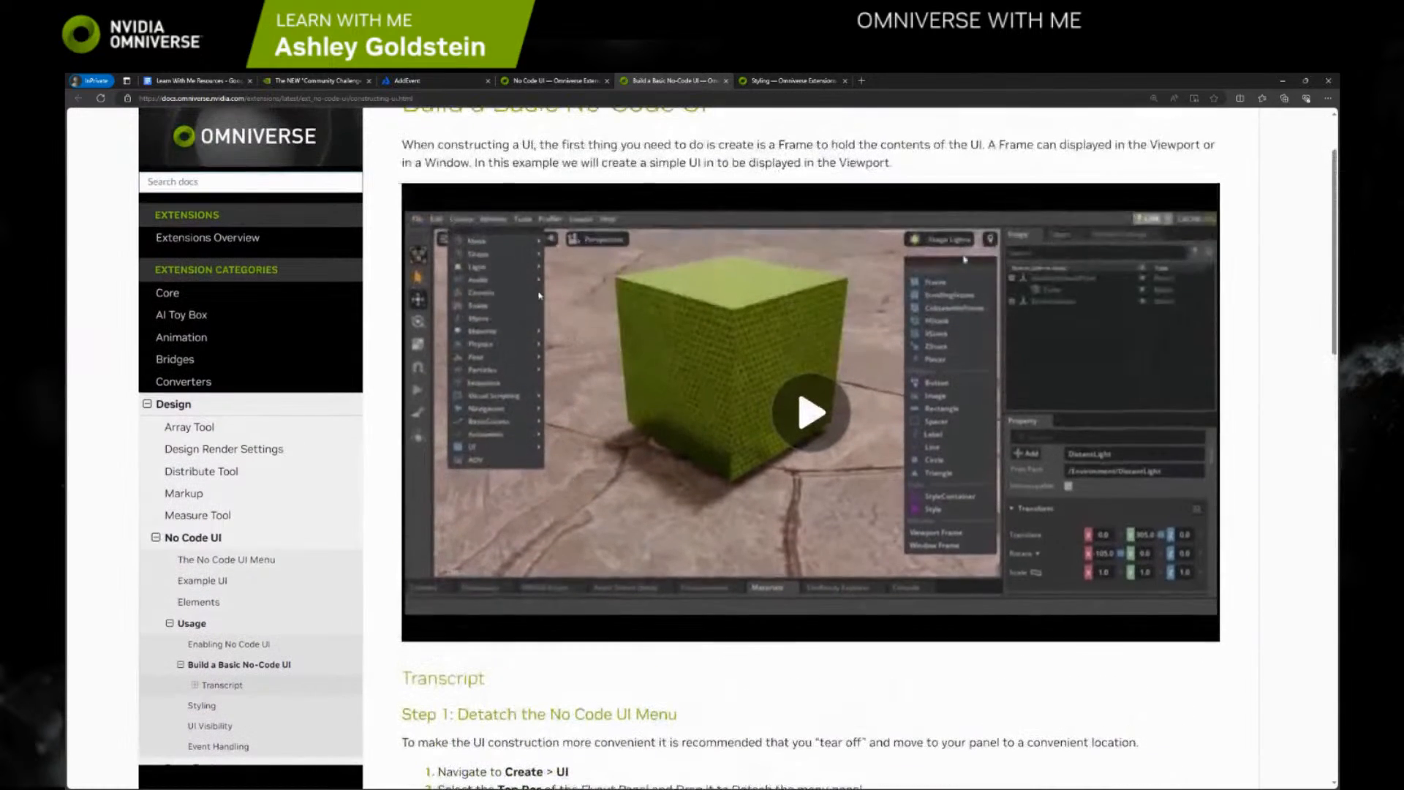
{"action": "left_click", "coordinate": [810, 411]}
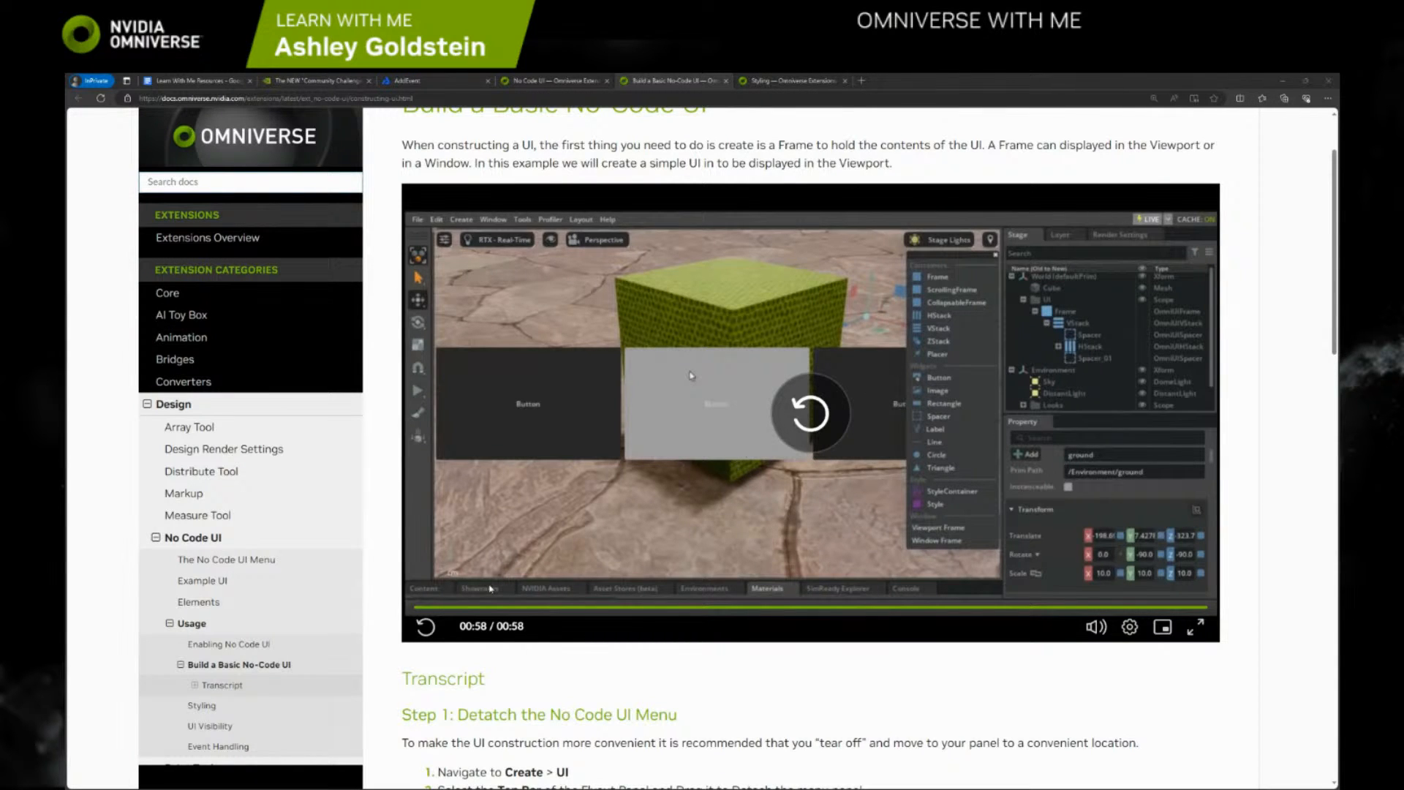
Switch back to Omniverse Code and delete the UI scope with its Frame and VStack
{"action": "key", "text": "alt+Tab"}
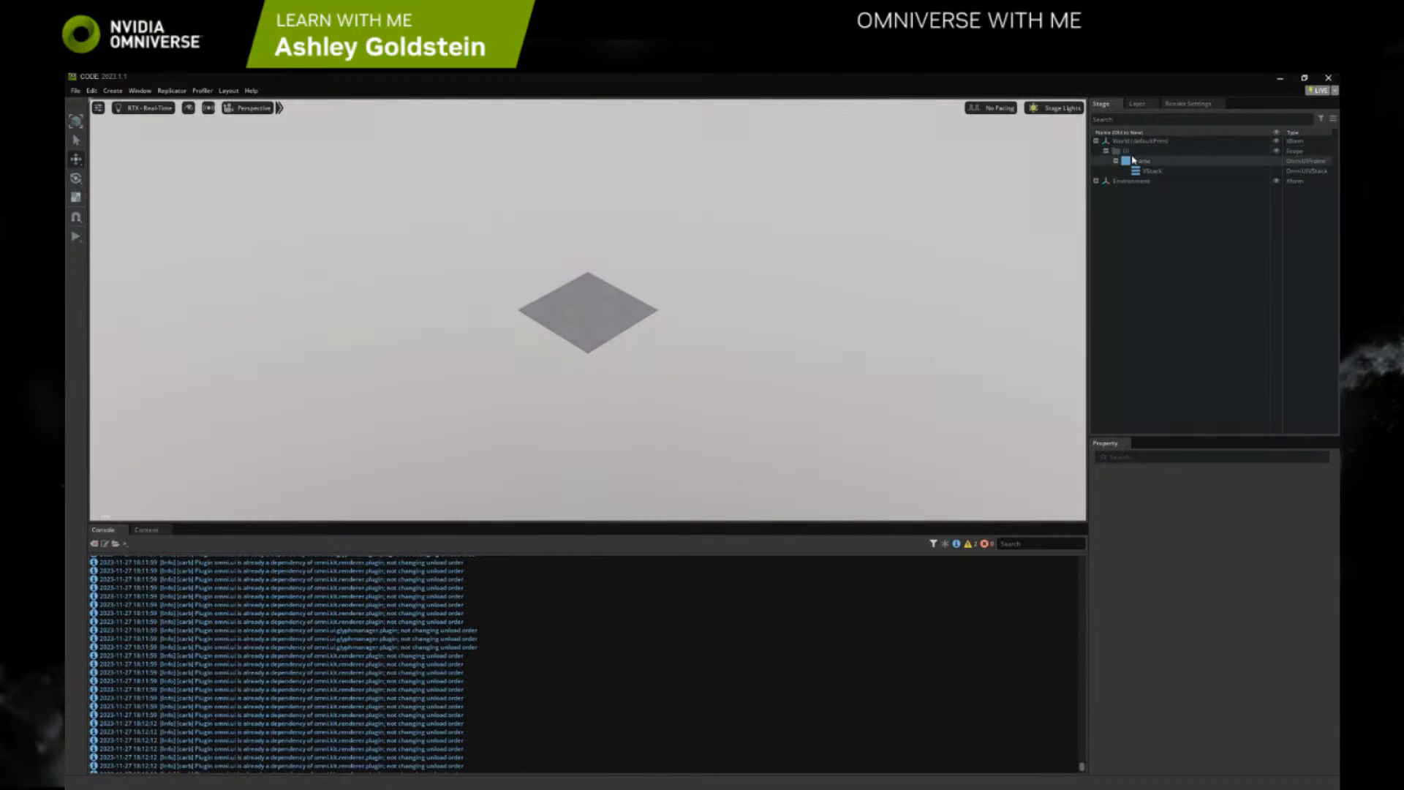
{"action": "left_click", "coordinate": [1128, 152]}
{"action": "key", "text": "Delete"}
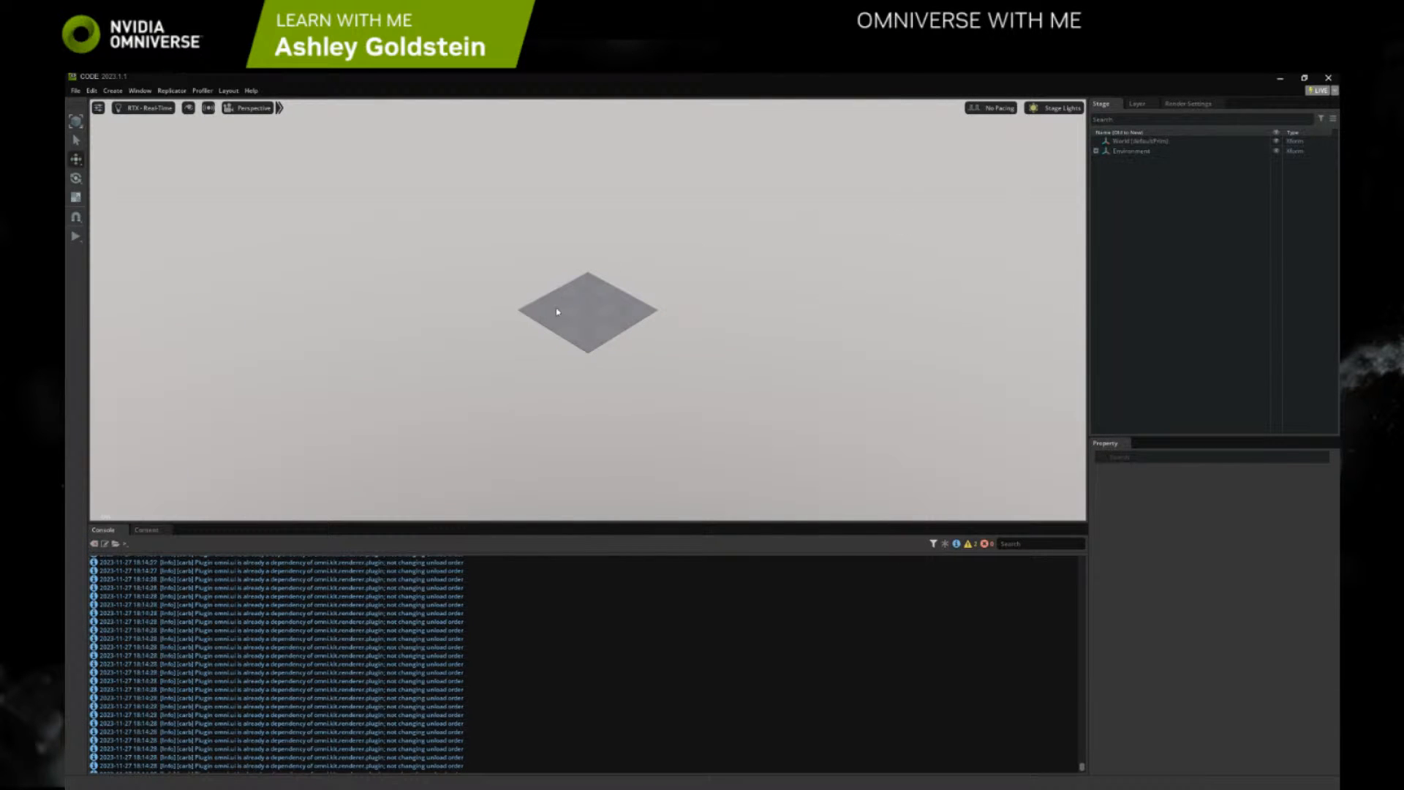
Detach the UI creation flyout as a floating palette beside the Stage and create a base Frame from it
{"action": "right_click", "coordinate": [567, 297]}
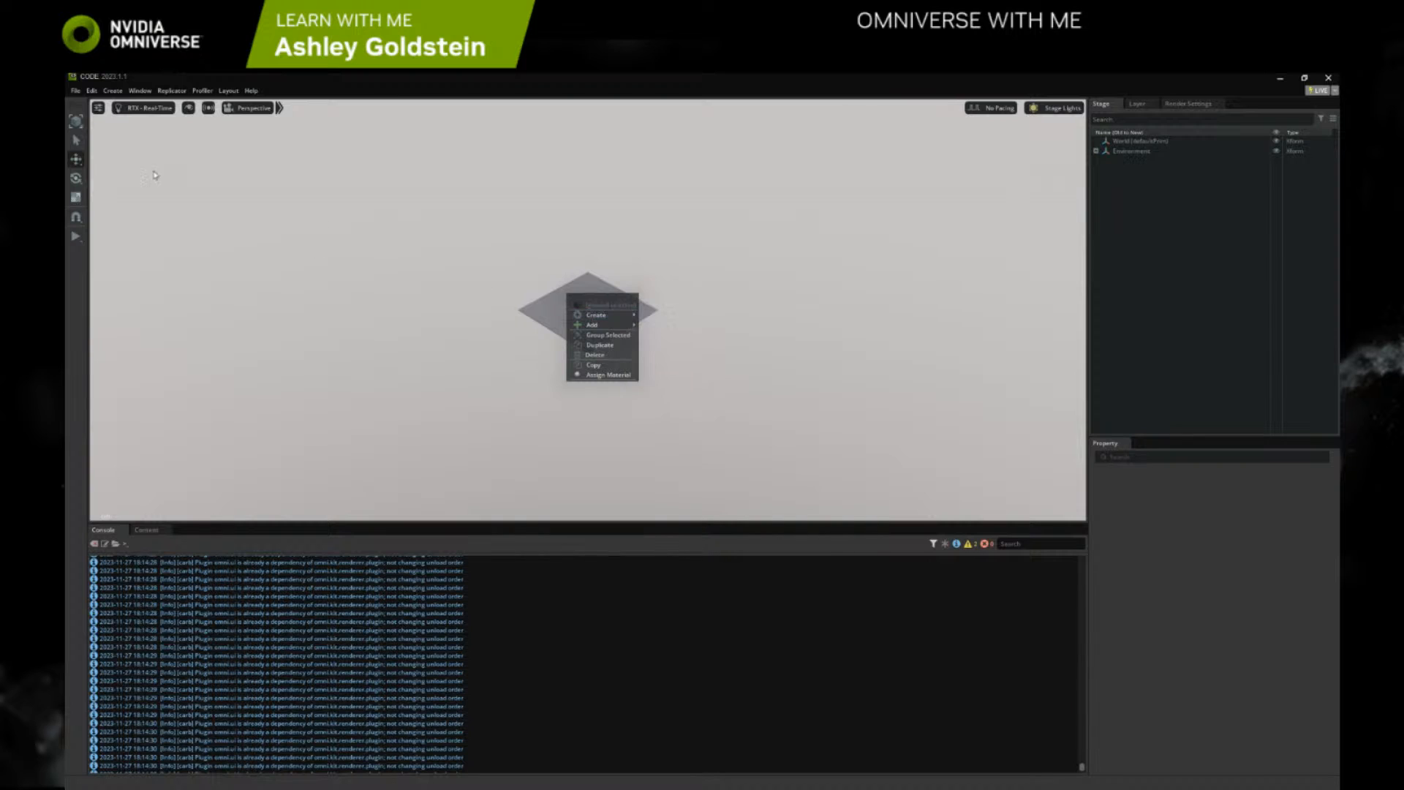
{"action": "left_click", "coordinate": [113, 91]}
{"action": "mouse_move", "coordinate": [146, 197]}
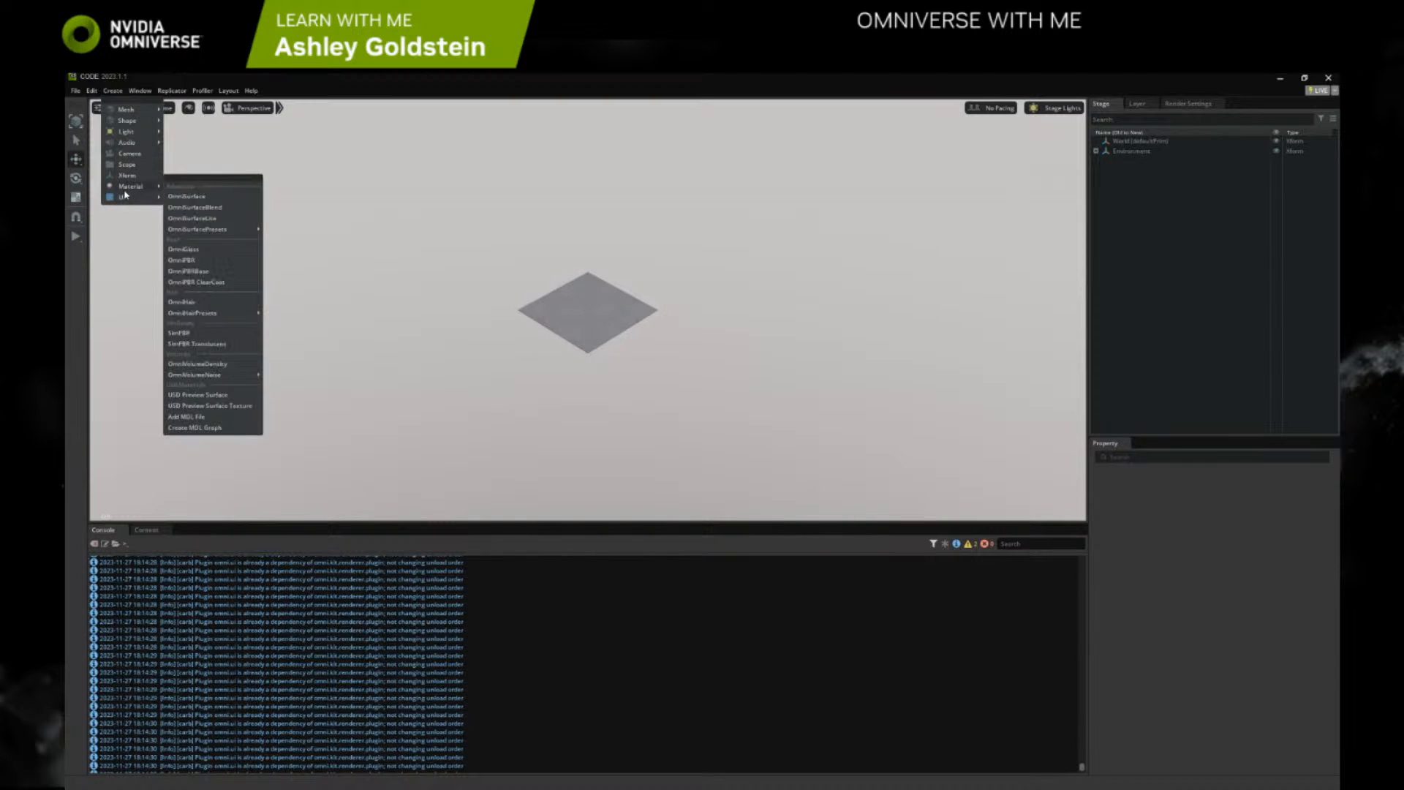
{"action": "left_click_drag", "start_coordinate": [185, 197], "coordinate": [1020, 142]}
{"action": "left_click", "coordinate": [1022, 155]}
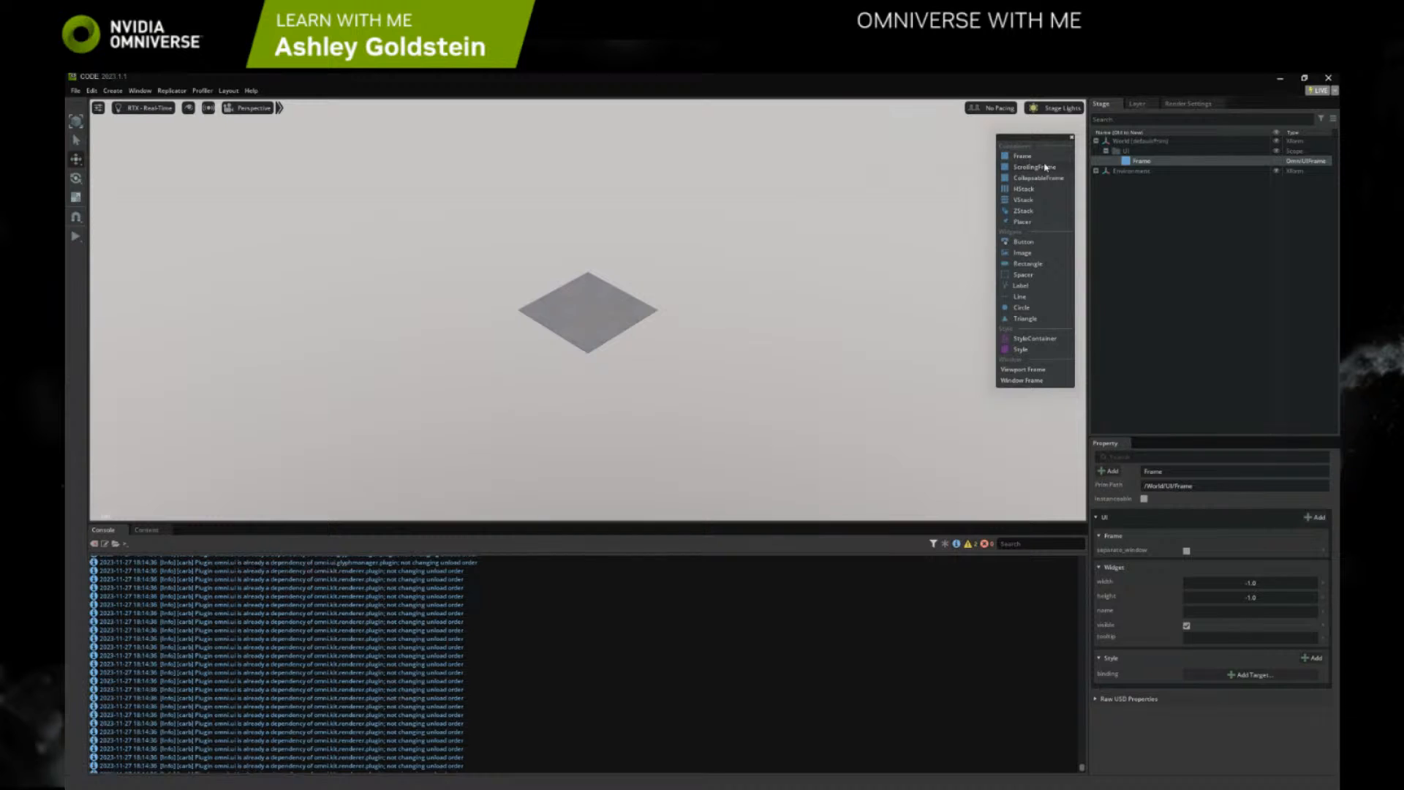
Add a Button widget to the Frame and display the Frame as a Viewport Frame
{"action": "left_click", "coordinate": [1024, 241]}
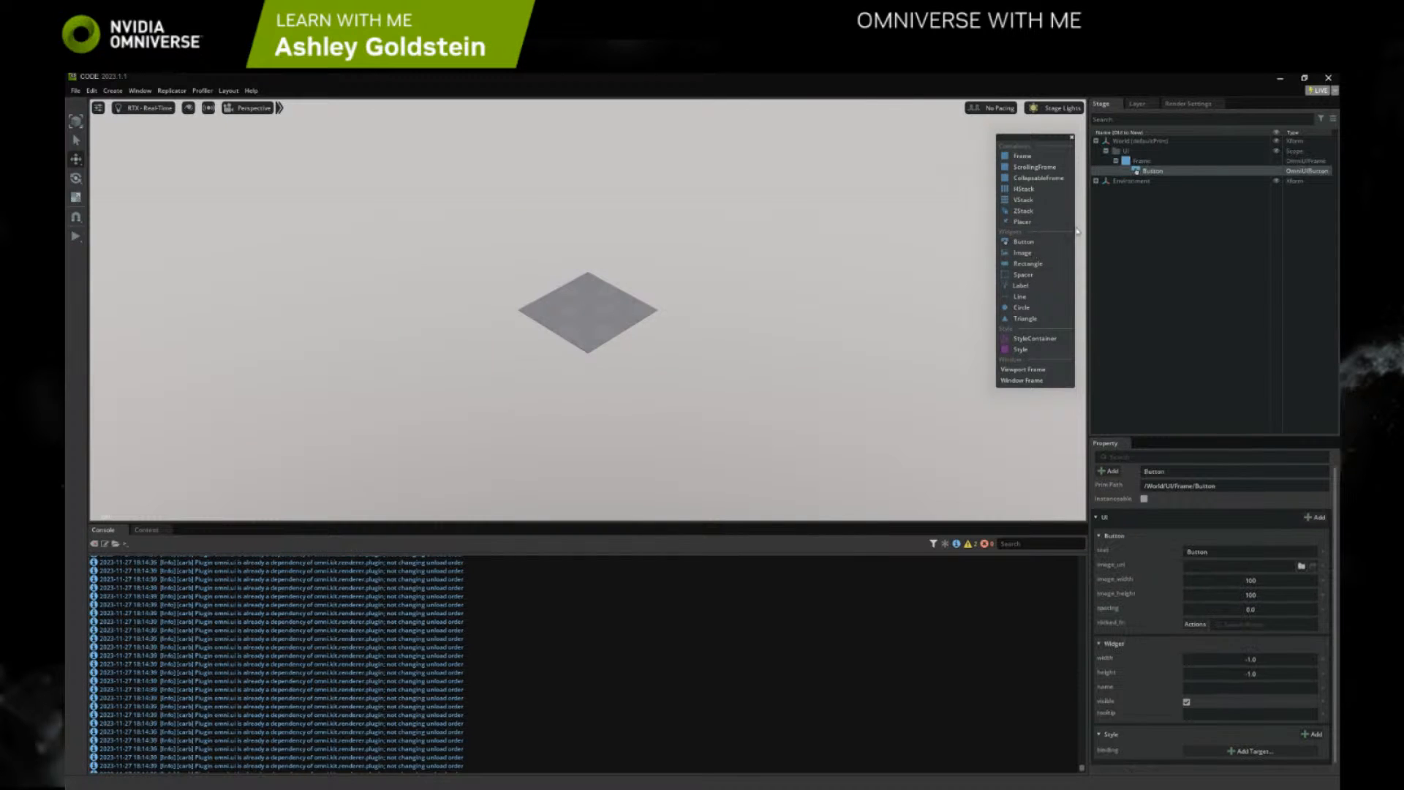
{"action": "right_click", "coordinate": [1147, 162]}
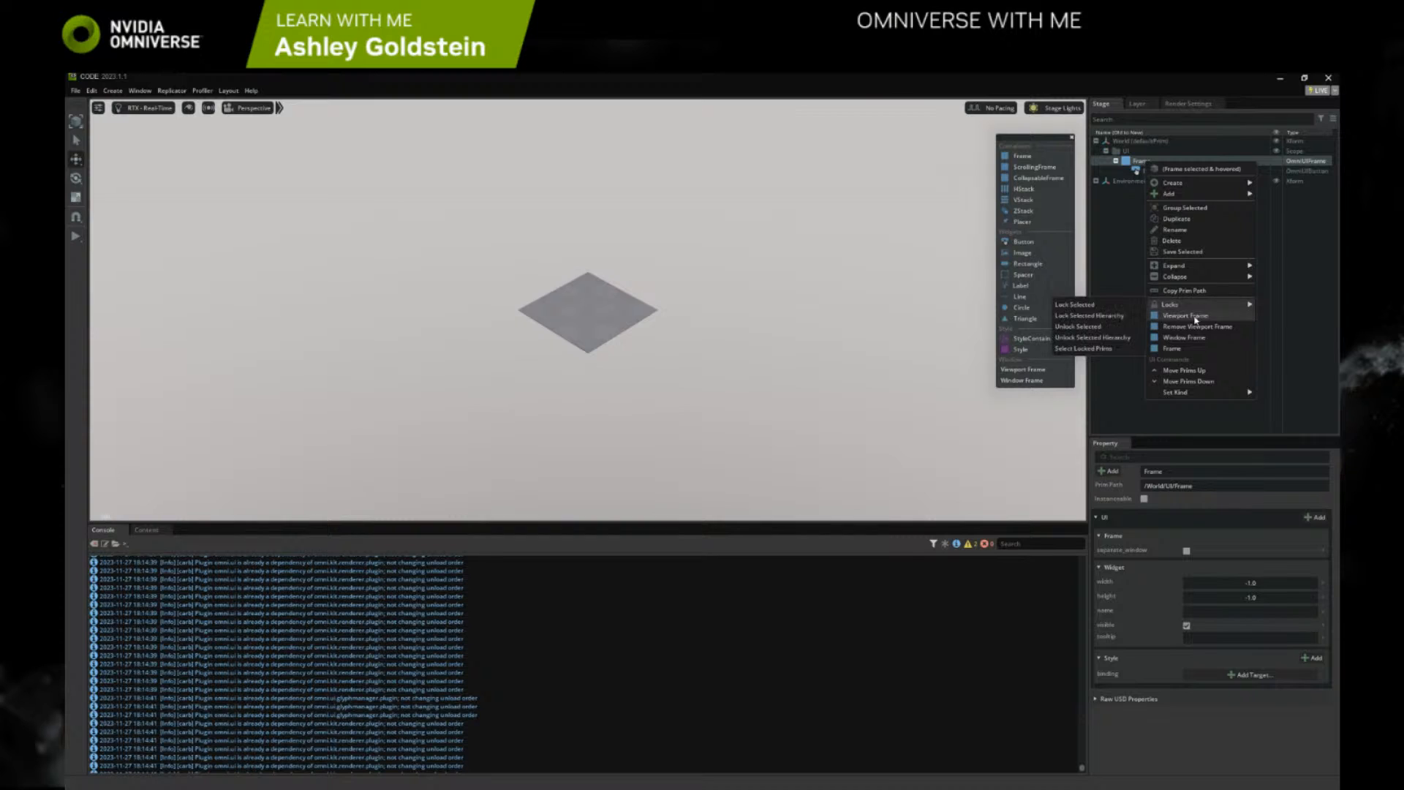
{"action": "left_click", "coordinate": [1194, 317]}
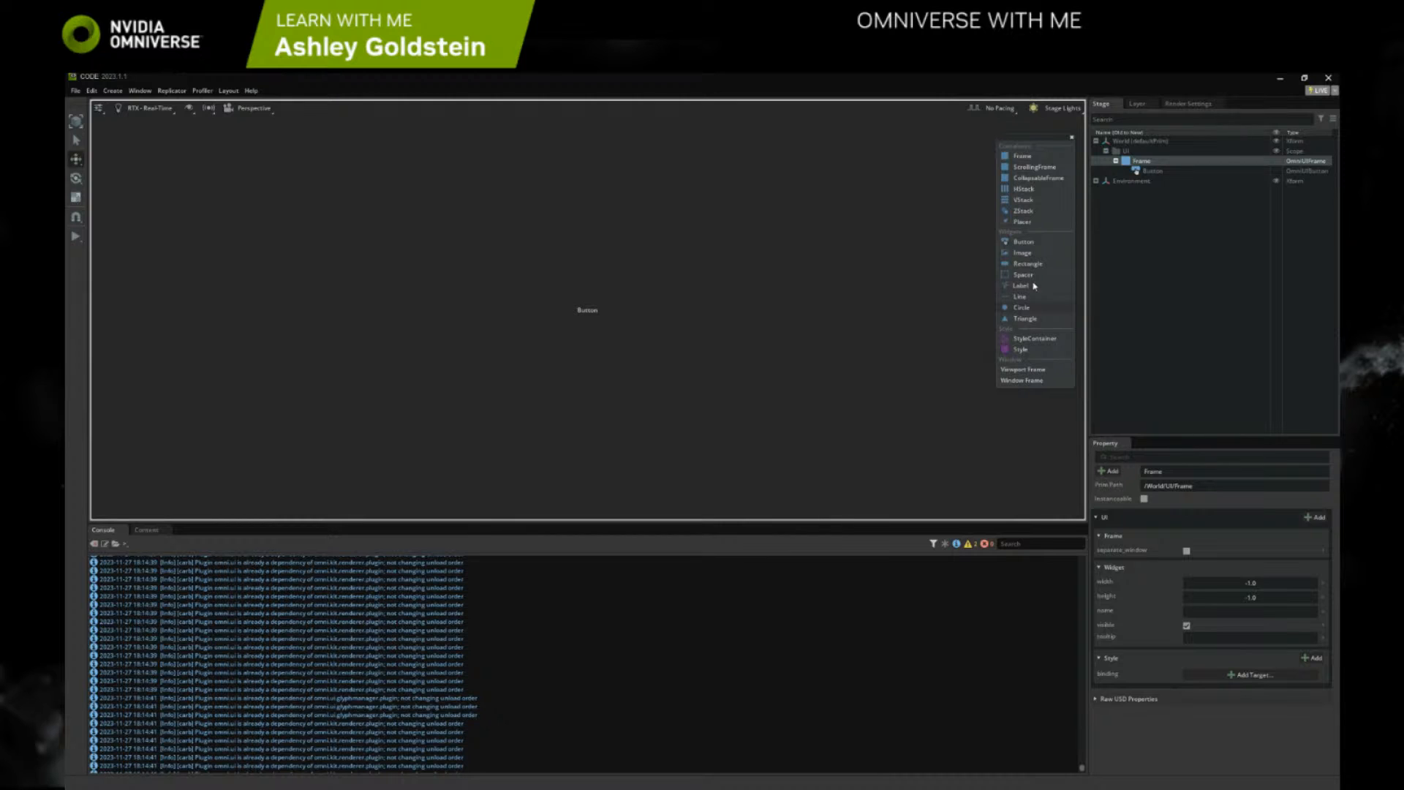
Add a VStack inside the Frame and delete the Placer tried out within it
{"action": "left_click", "coordinate": [1031, 202]}
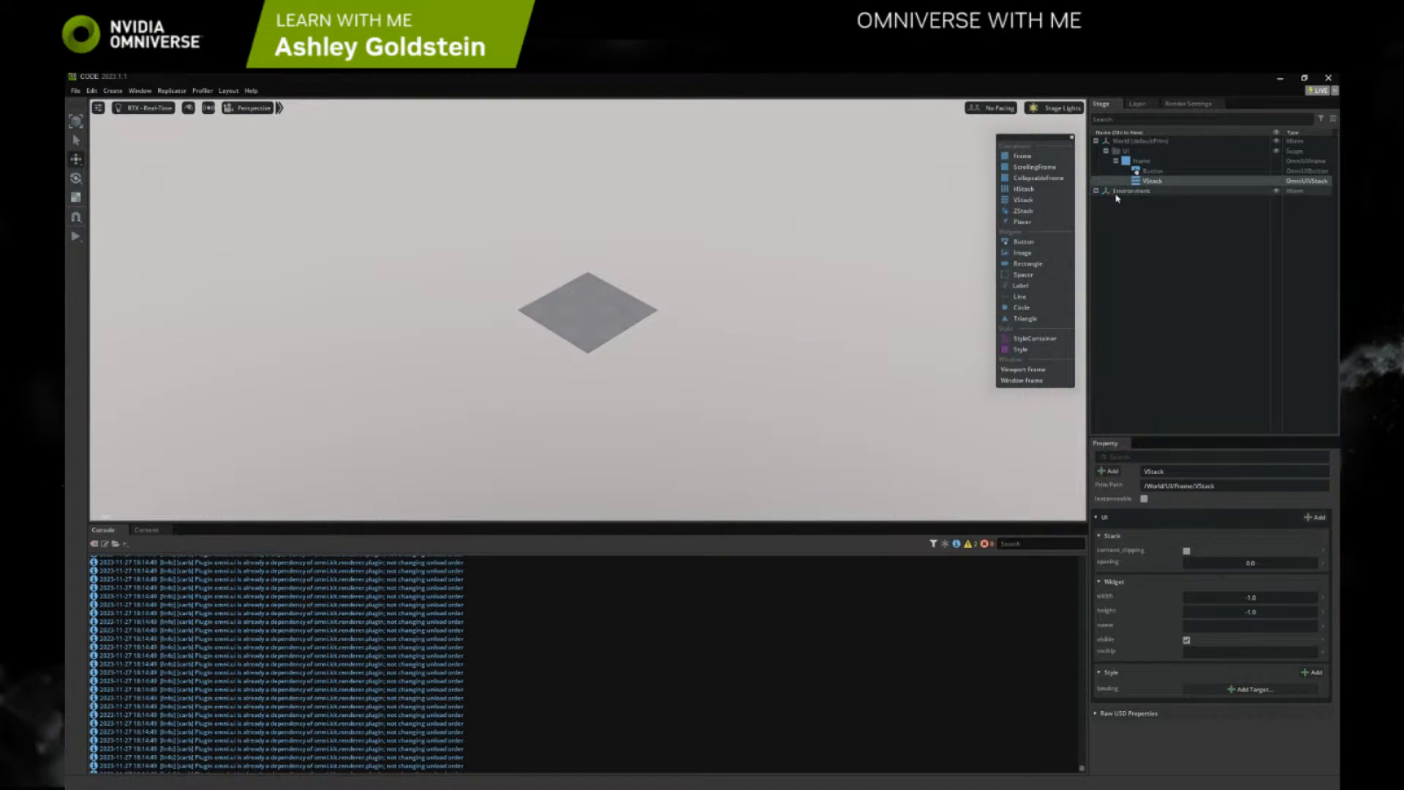
{"action": "left_click", "coordinate": [1024, 222]}
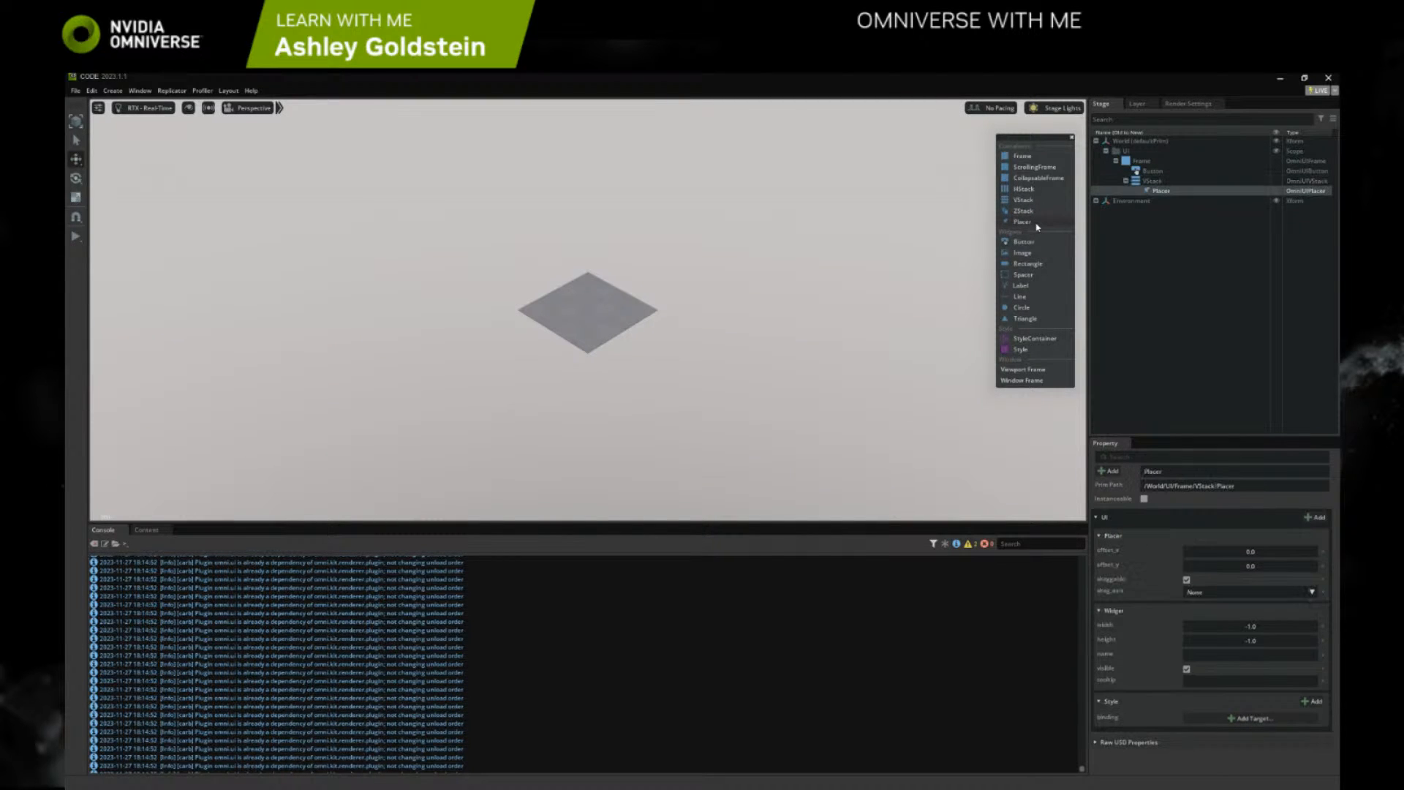
{"action": "key", "text": "Delete"}
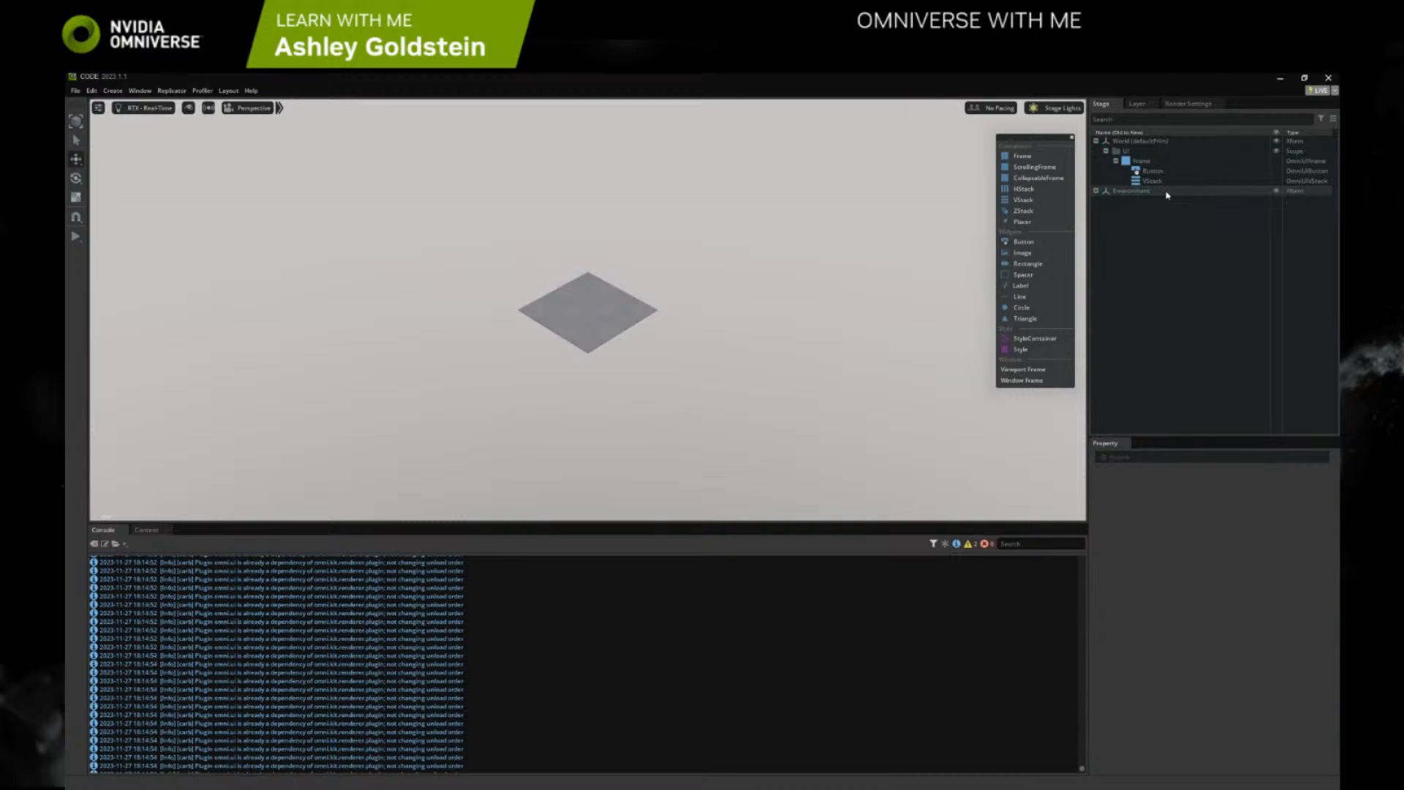
{"action": "left_click", "coordinate": [1141, 161]}
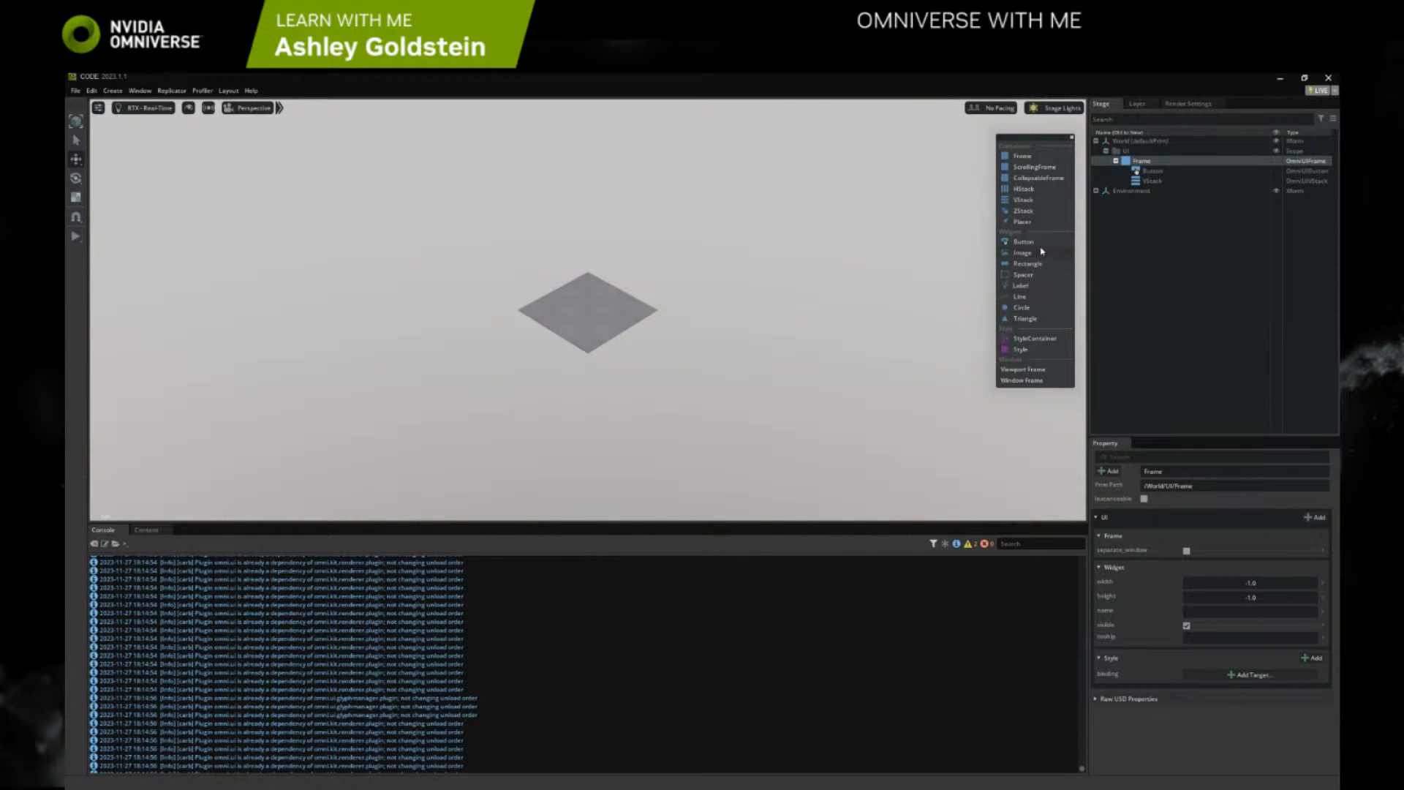
Add two Spacers and an HStack to the VStack, and move the Button from the Frame into the HStack
{"action": "left_click", "coordinate": [1139, 181]}
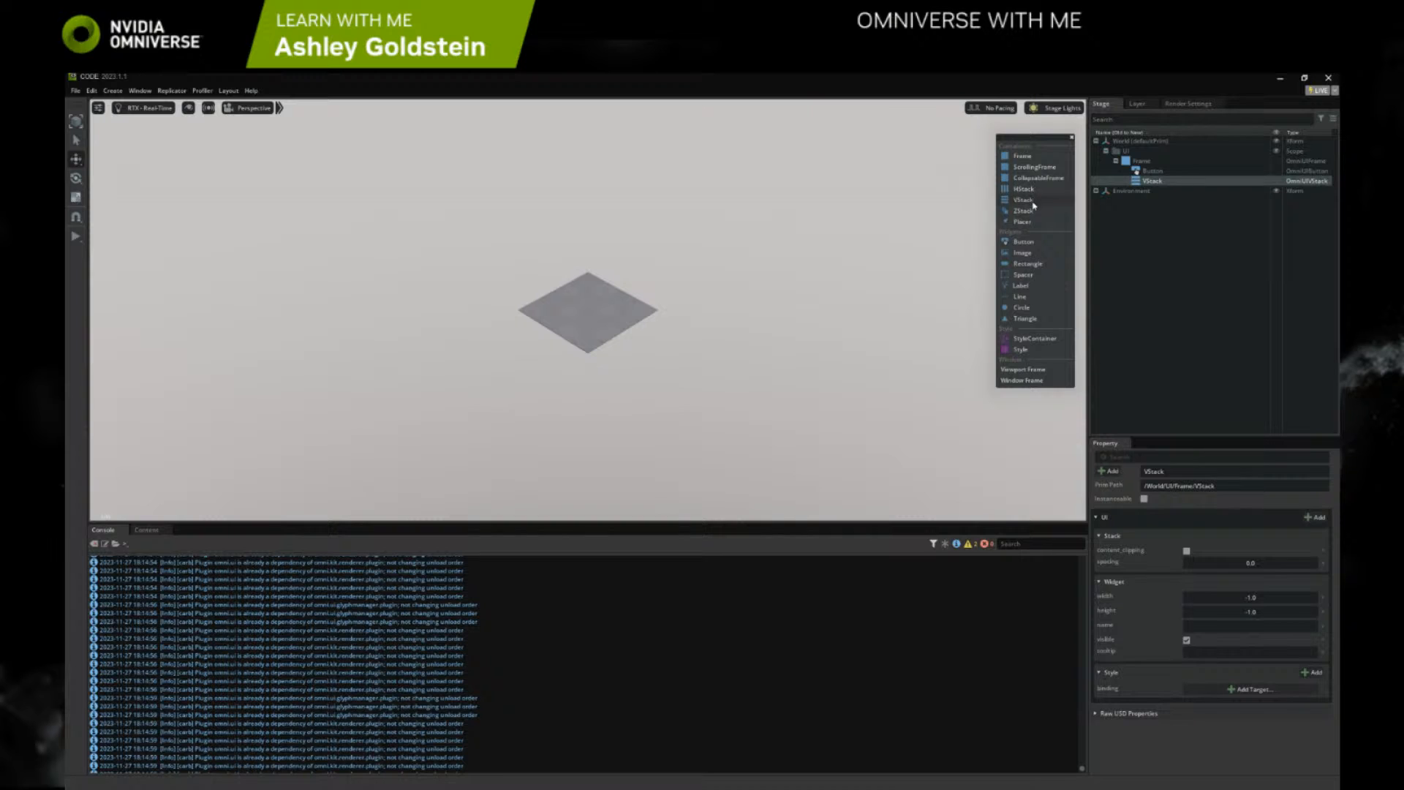
{"action": "left_click", "coordinate": [1024, 275]}
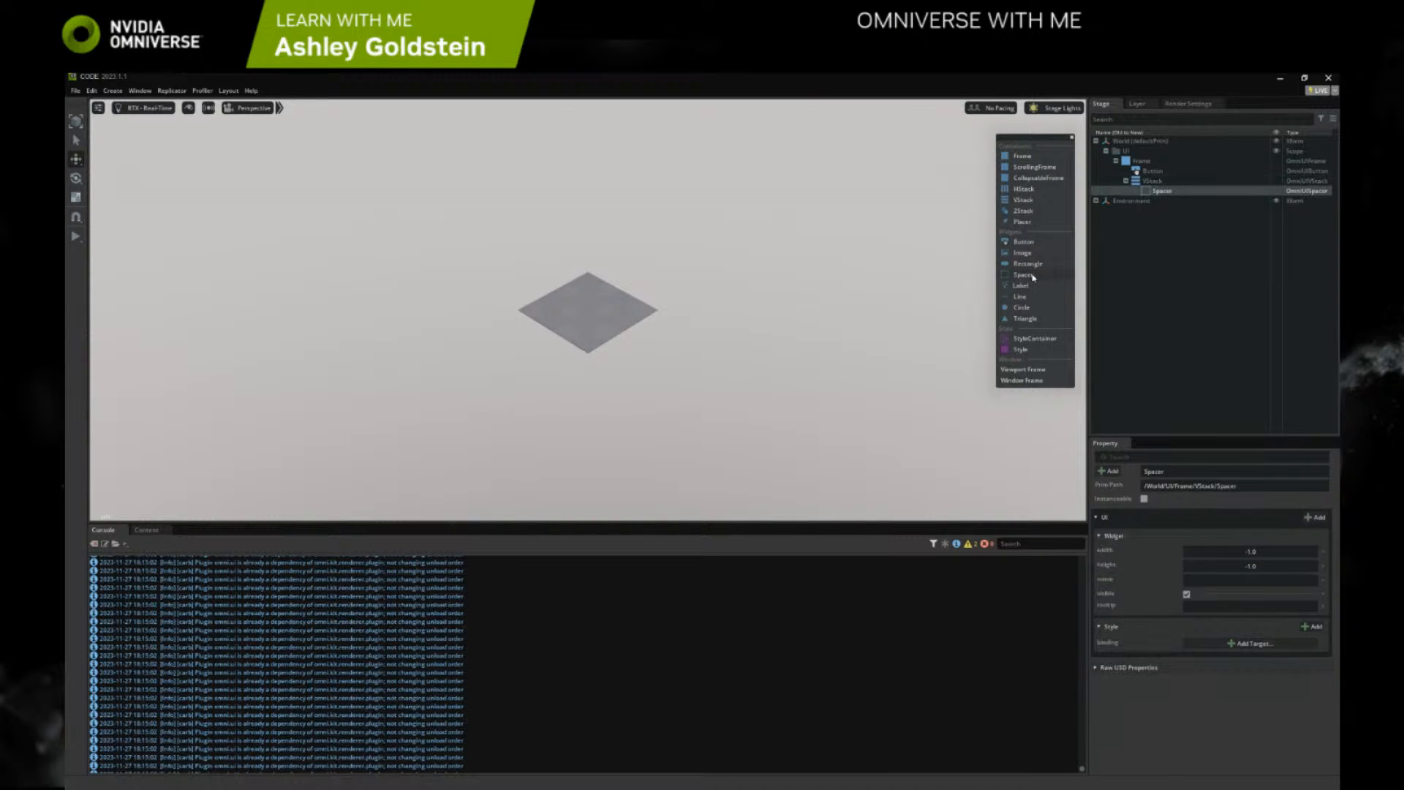
{"action": "left_click", "coordinate": [1024, 275]}
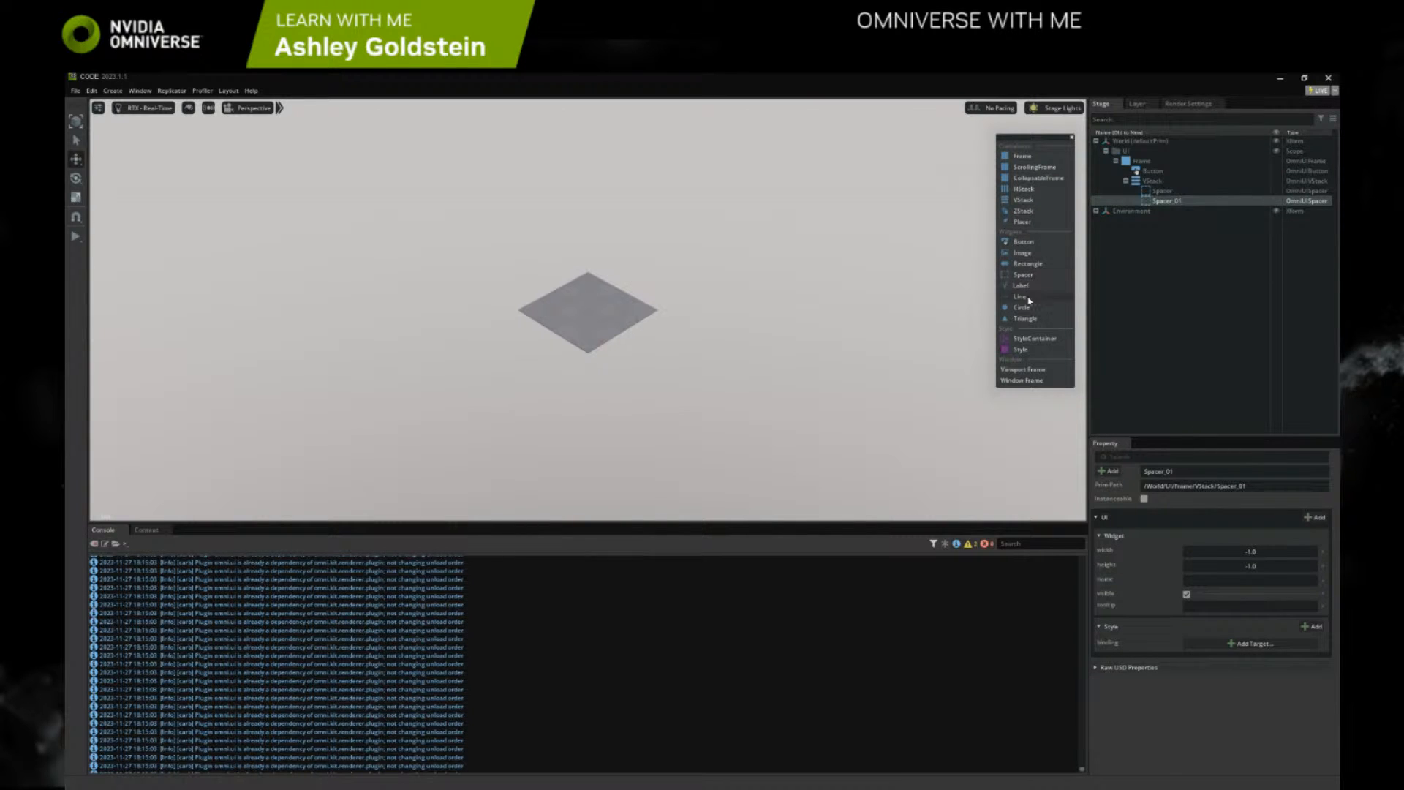
{"action": "left_click", "coordinate": [1023, 189]}
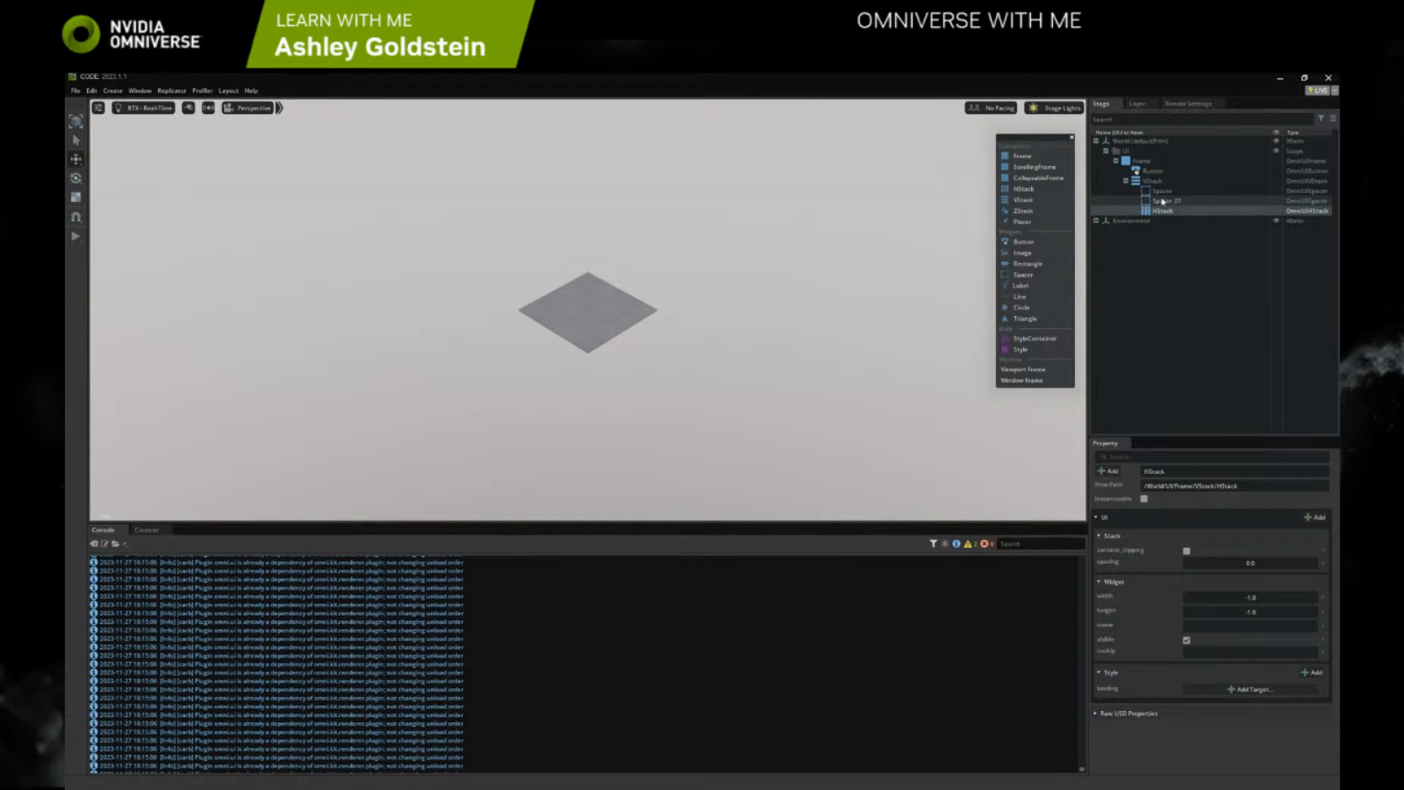
{"action": "left_click_drag", "start_coordinate": [1153, 170], "coordinate": [1172, 214]}
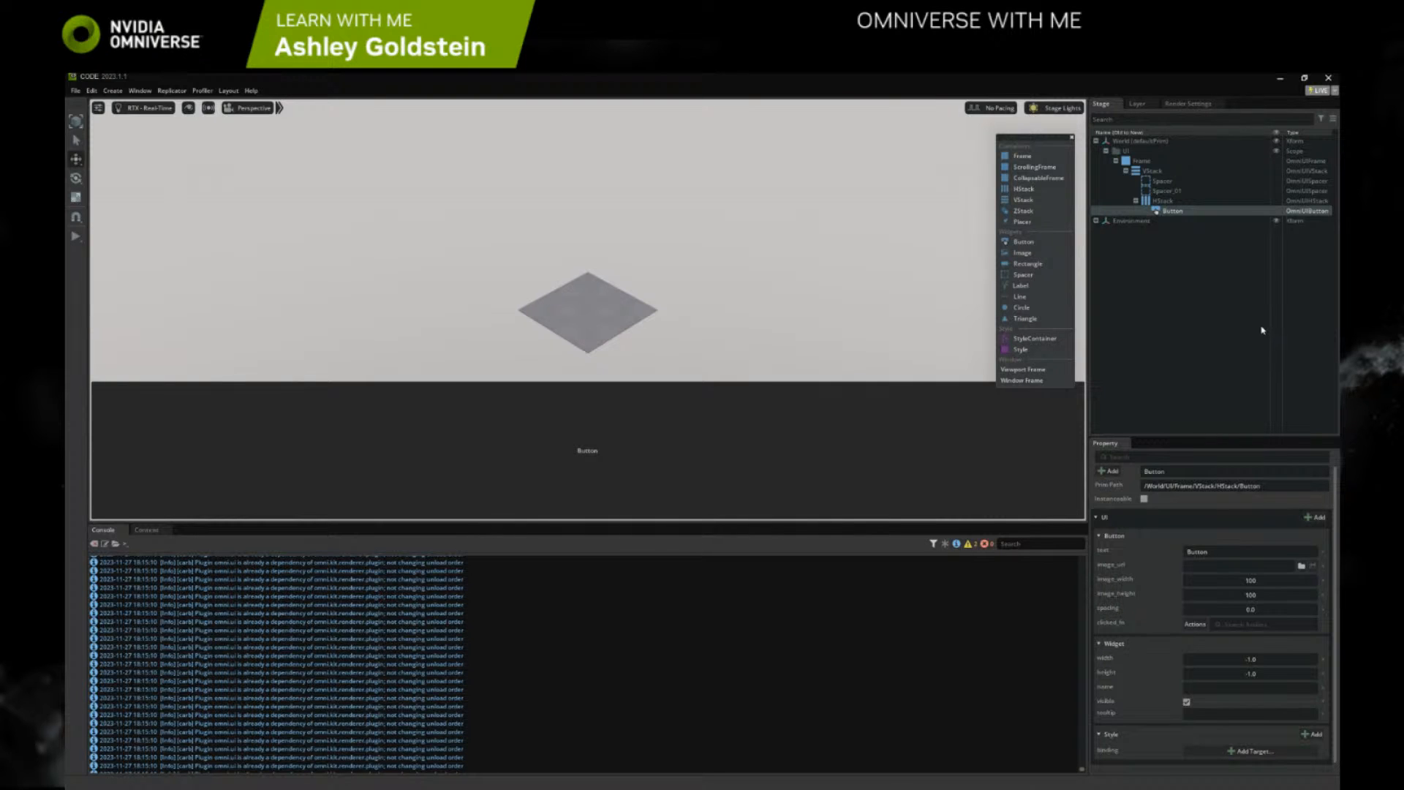
Enable children reordering in the Stage and move the HStack between the two Spacers
{"action": "left_click", "coordinate": [1320, 118]}
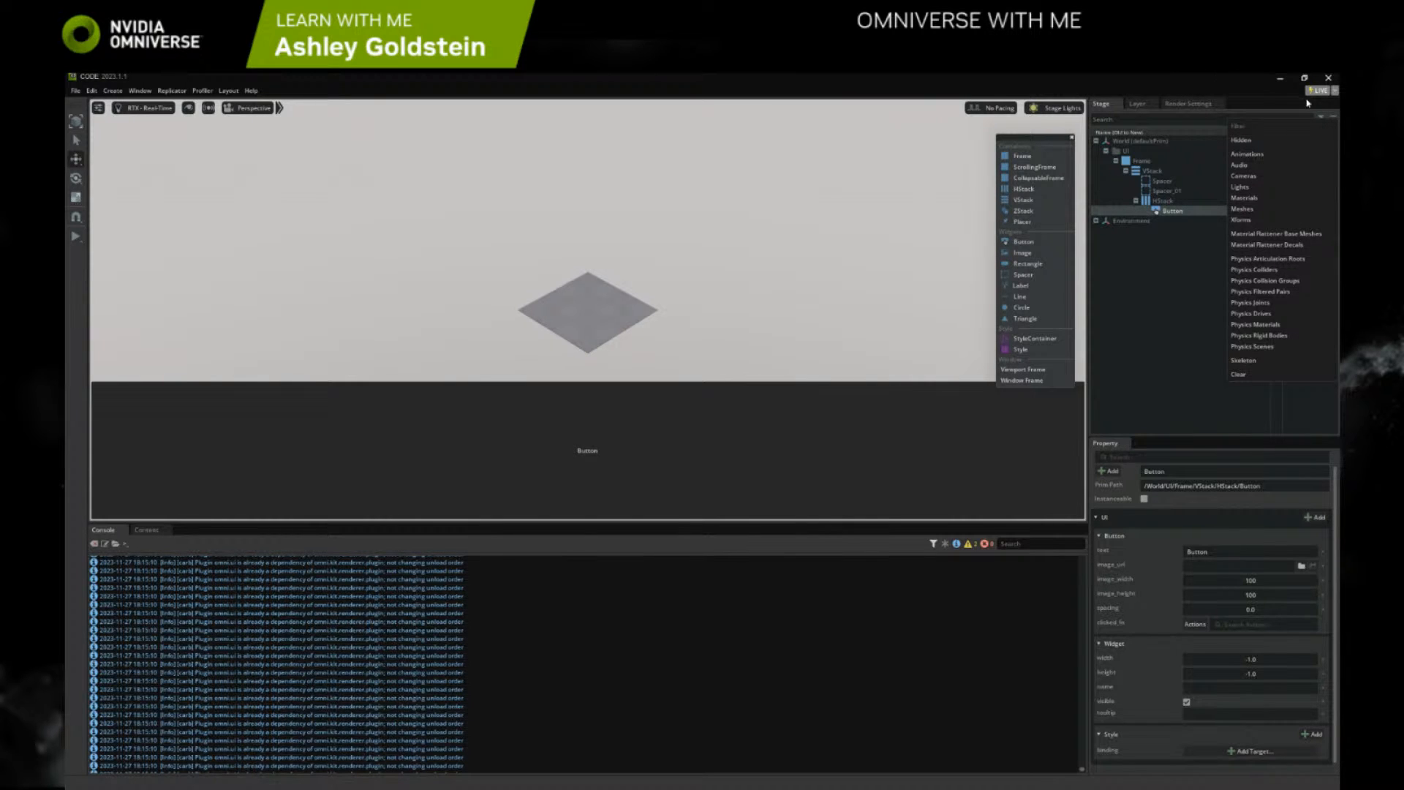
{"action": "left_click", "coordinate": [1333, 108]}
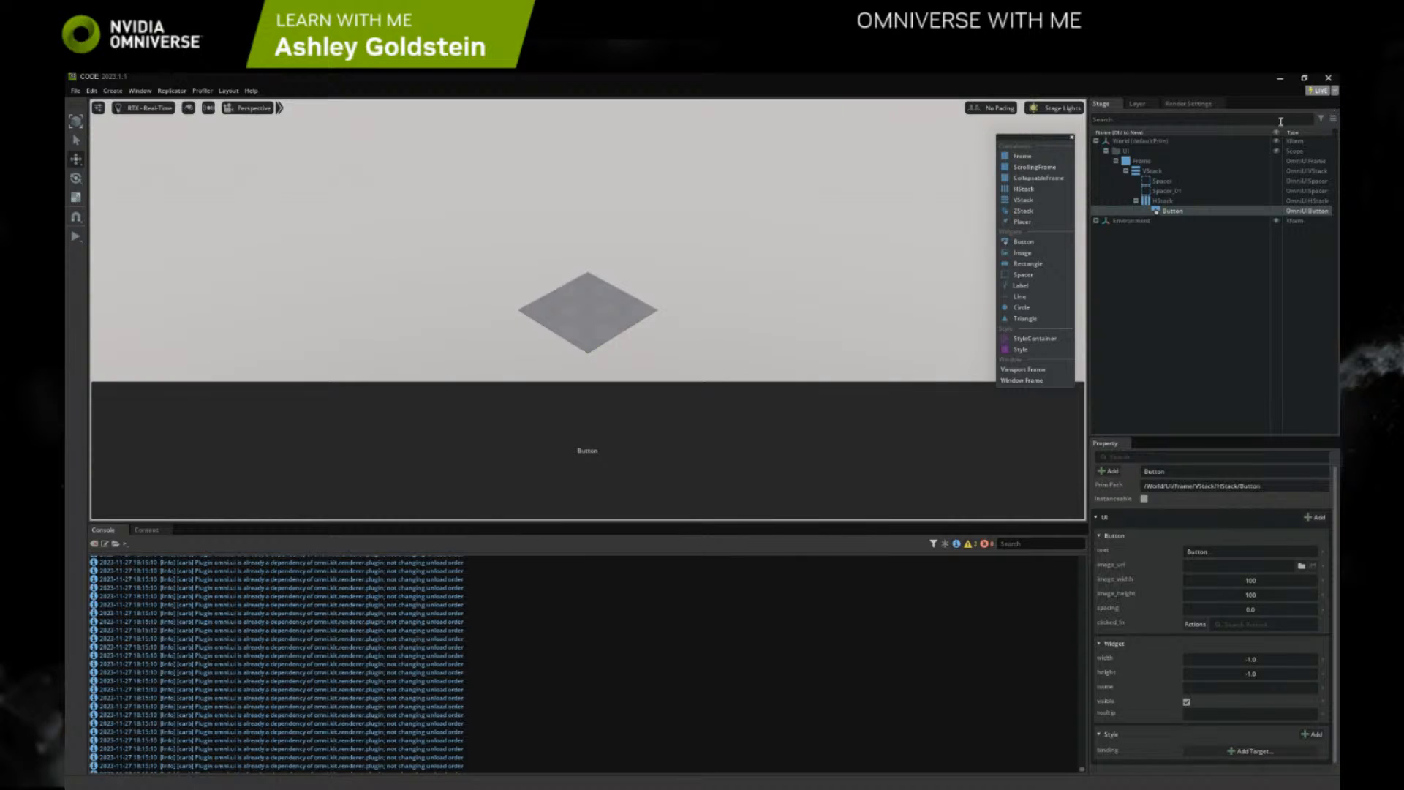
{"action": "left_click", "coordinate": [1332, 117]}
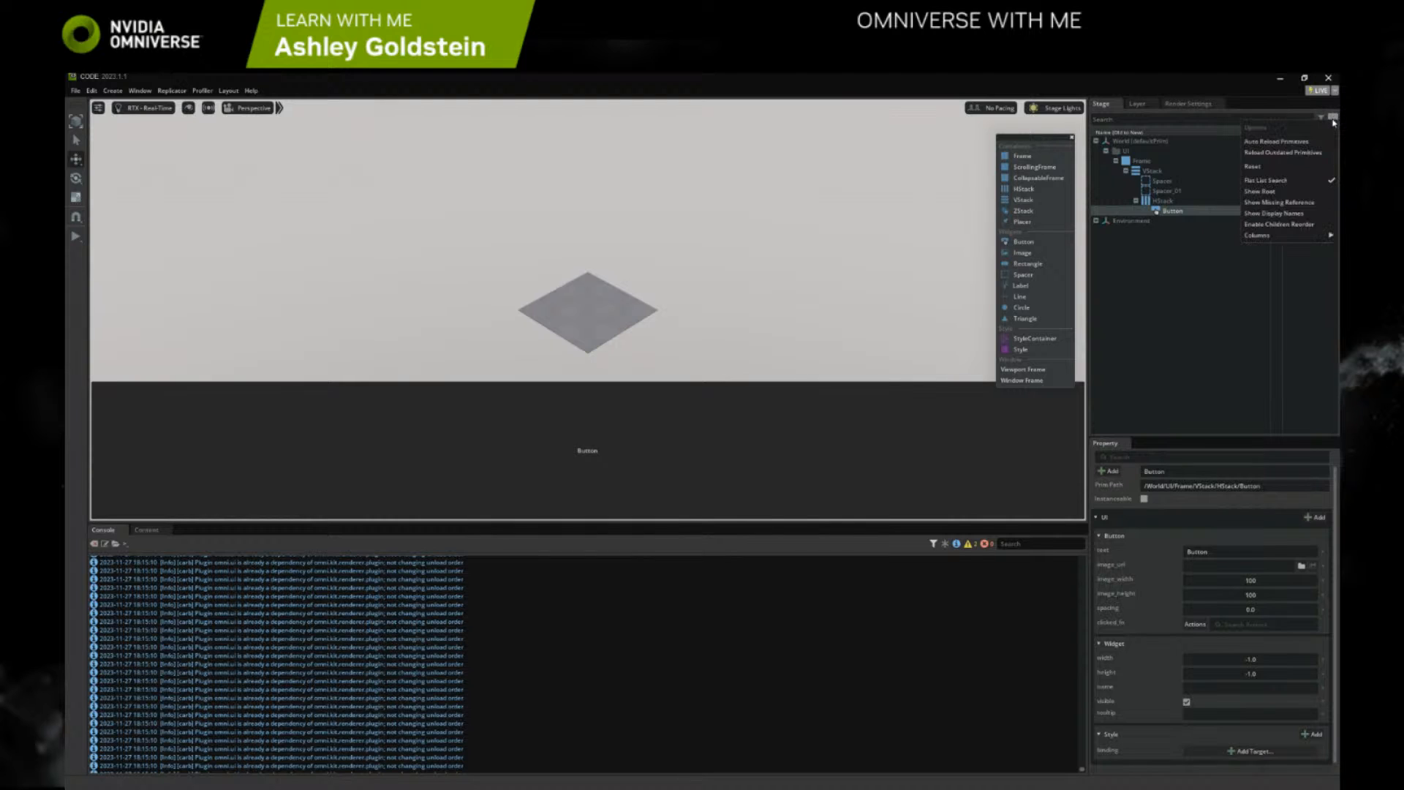
{"action": "left_click", "coordinate": [1285, 226]}
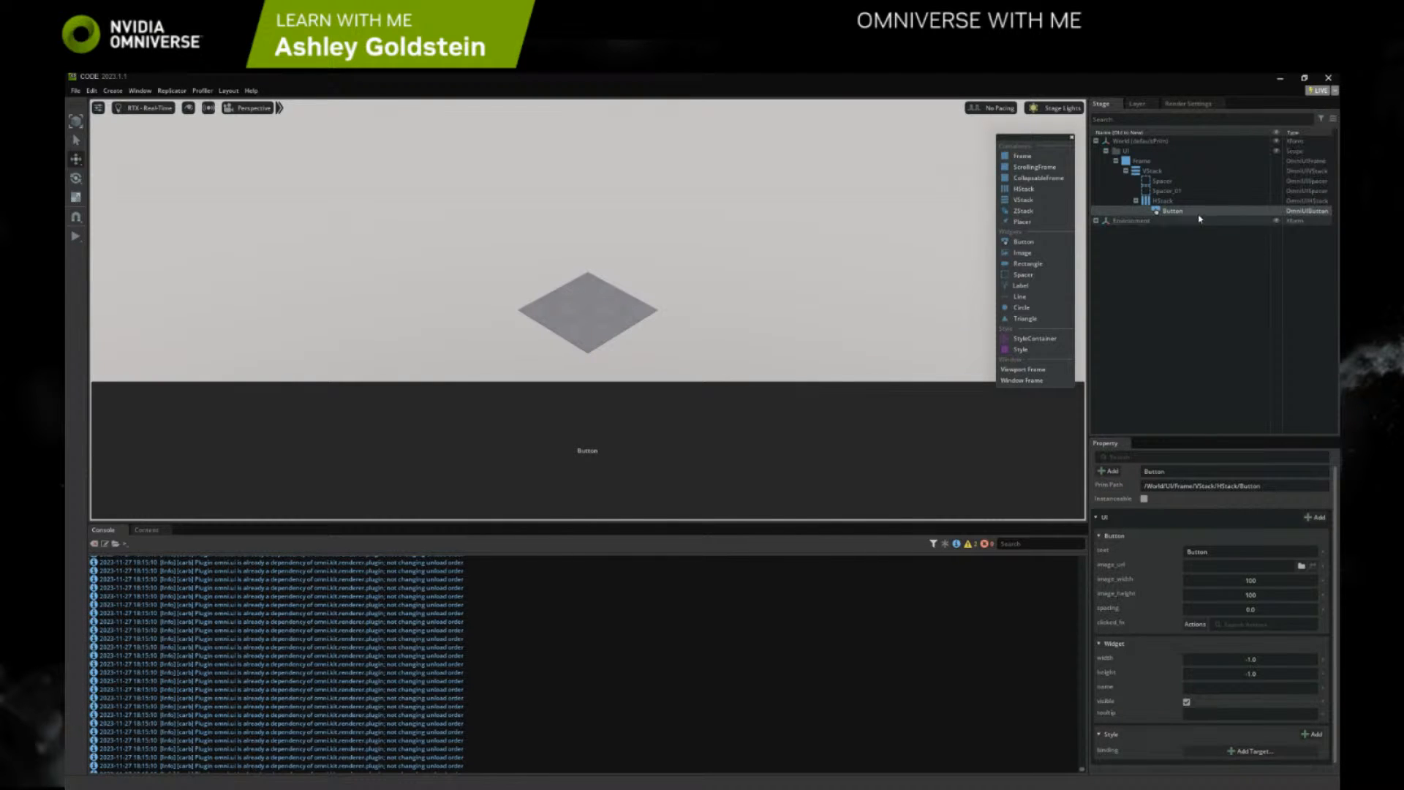
{"action": "left_click_drag", "start_coordinate": [1162, 200], "coordinate": [1171, 191]}
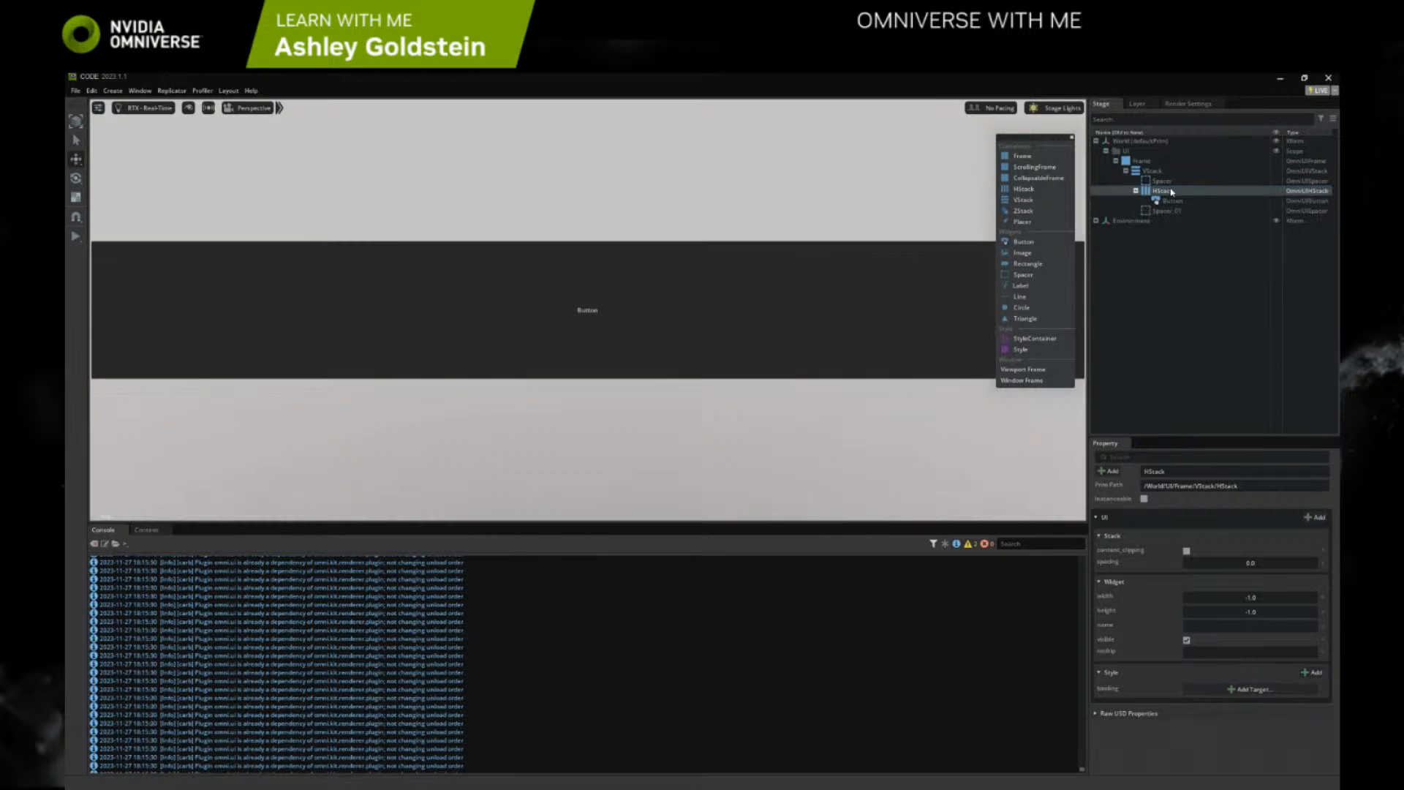
Duplicate the Button twice so the HStack holds three buttons
{"action": "left_click", "coordinate": [1170, 202]}
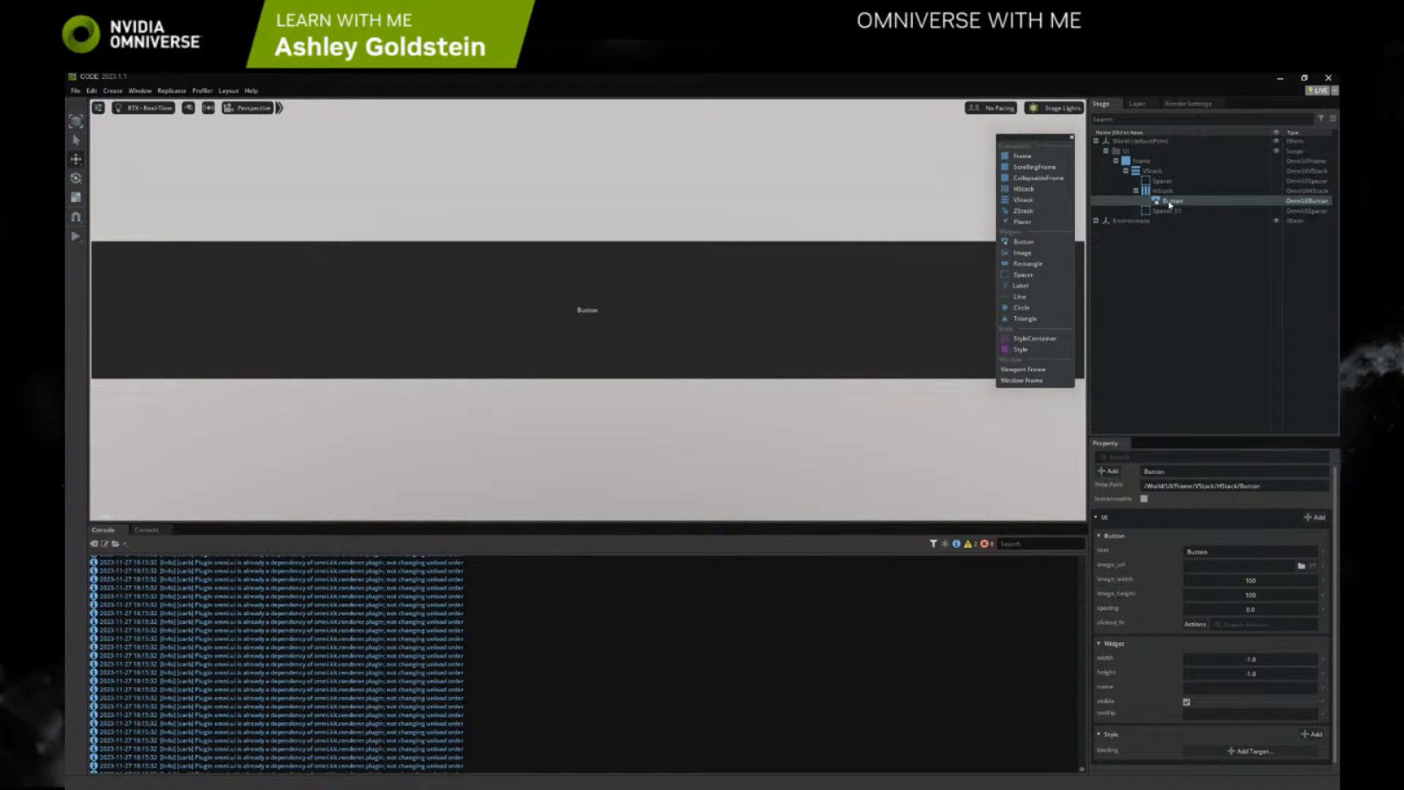
{"action": "right_click", "coordinate": [1170, 204]}
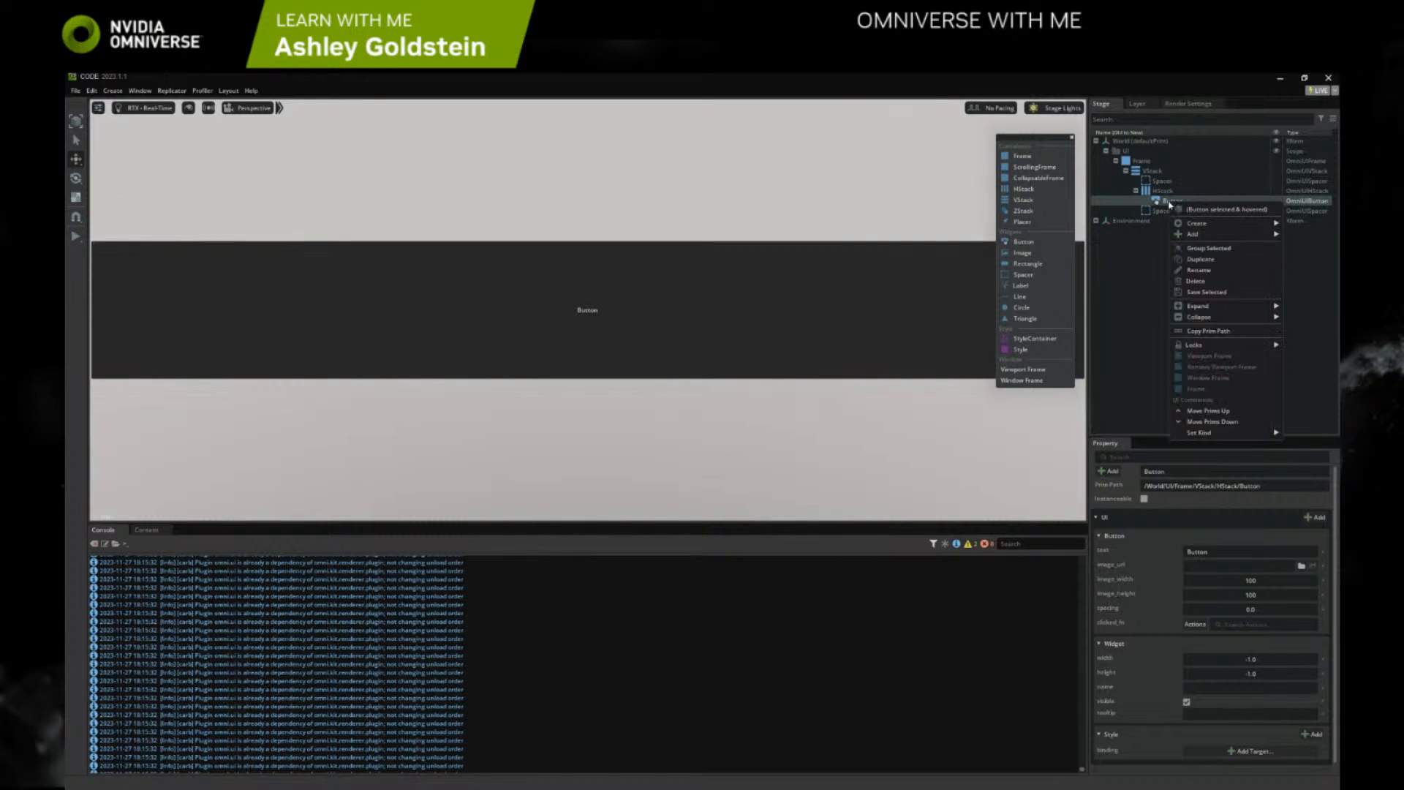
{"action": "left_click", "coordinate": [1200, 259]}
{"action": "right_click", "coordinate": [1175, 211]}
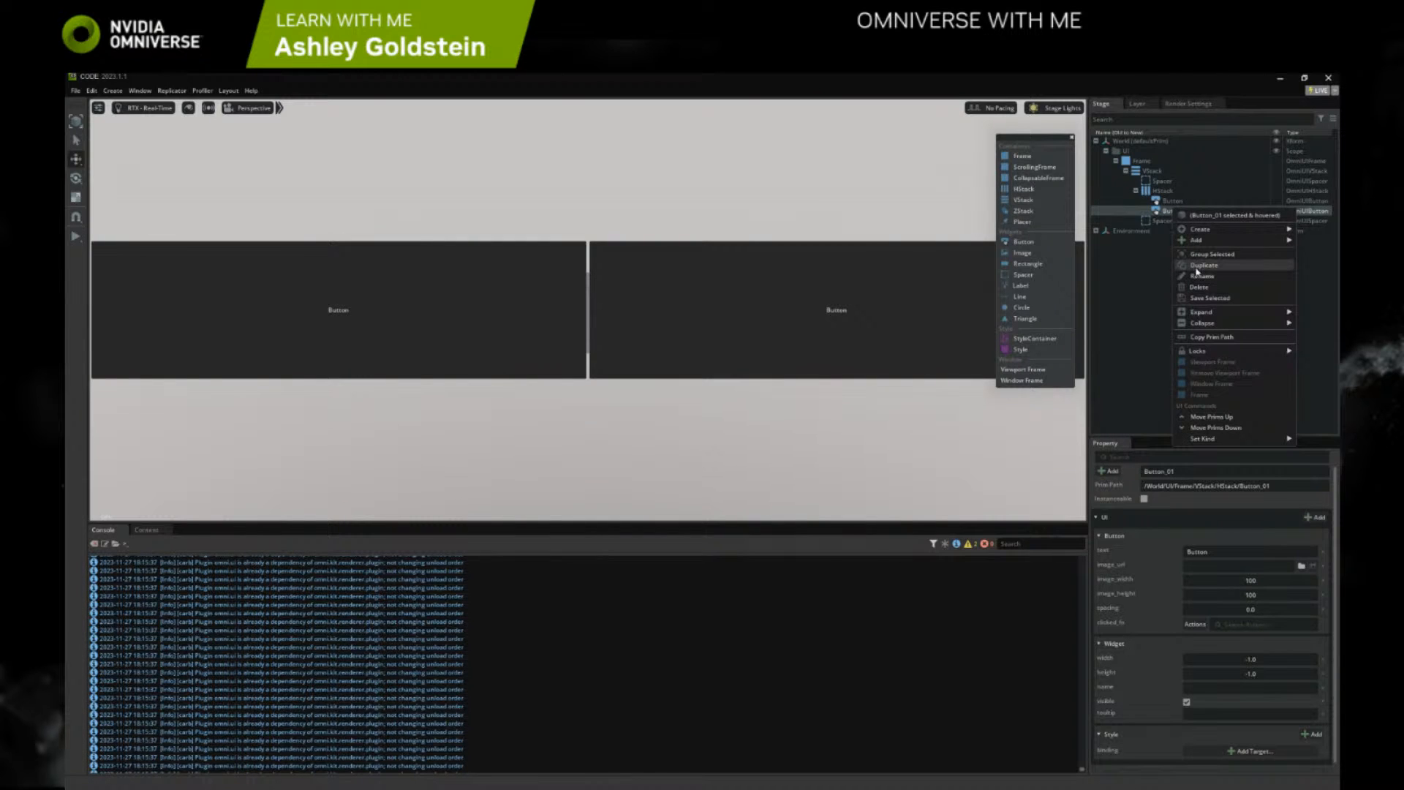
{"action": "left_click", "coordinate": [1199, 265]}
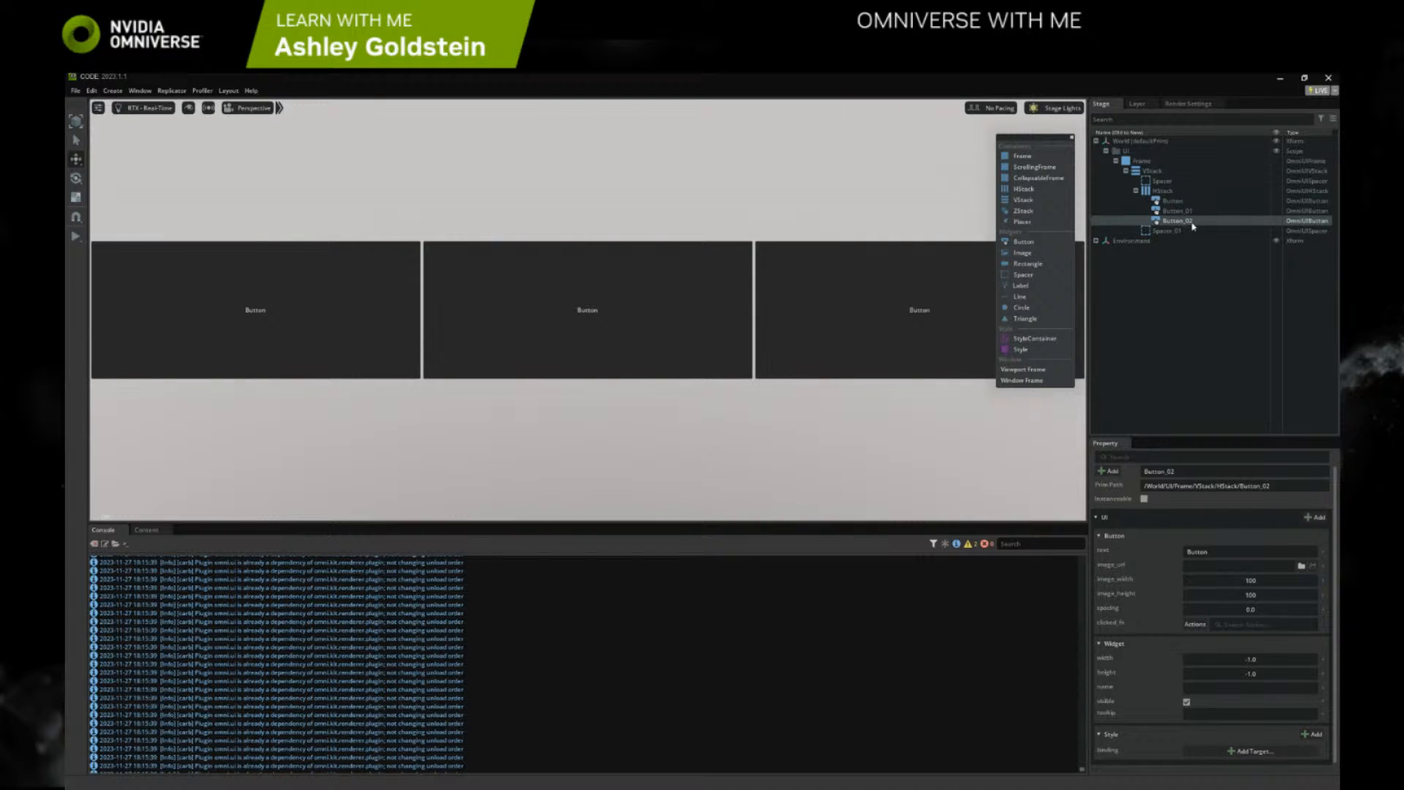
Test the middle and last buttons of the HStack in the viewport
{"action": "left_click", "coordinate": [1163, 191]}
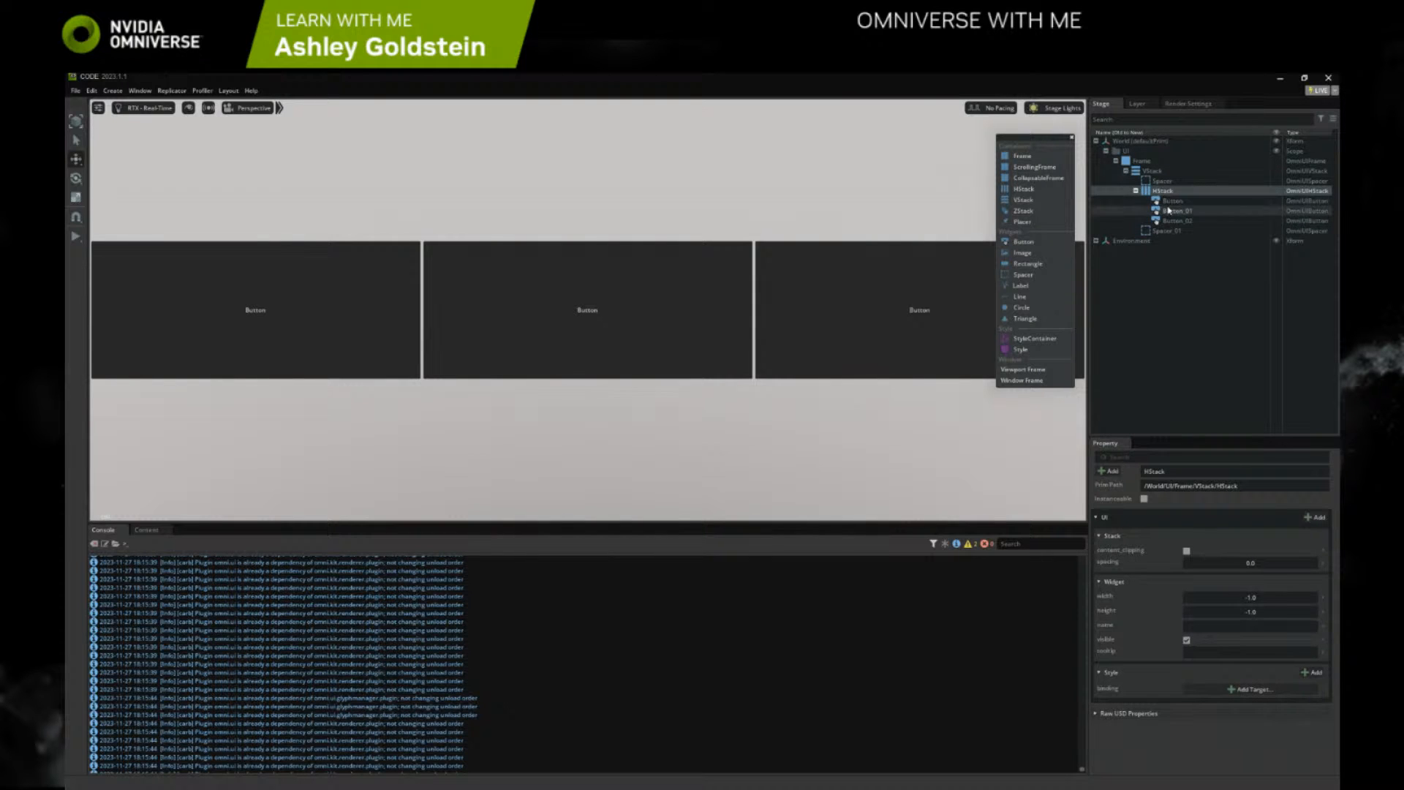
{"action": "left_click", "coordinate": [474, 312]}
{"action": "left_click", "coordinate": [805, 331]}
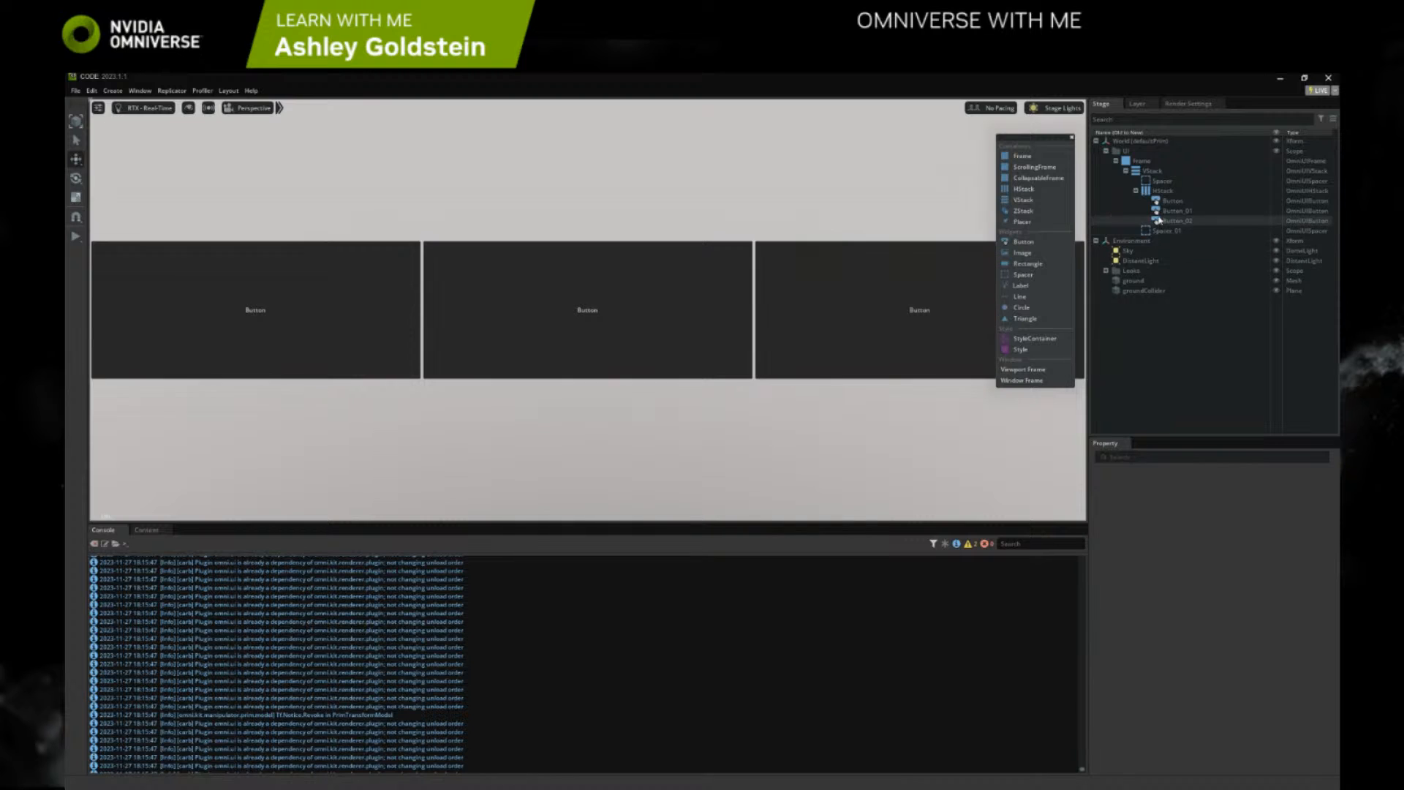
Add a Label to the HStack and move it out so it sits directly under the VStack
{"action": "left_click", "coordinate": [1160, 192]}
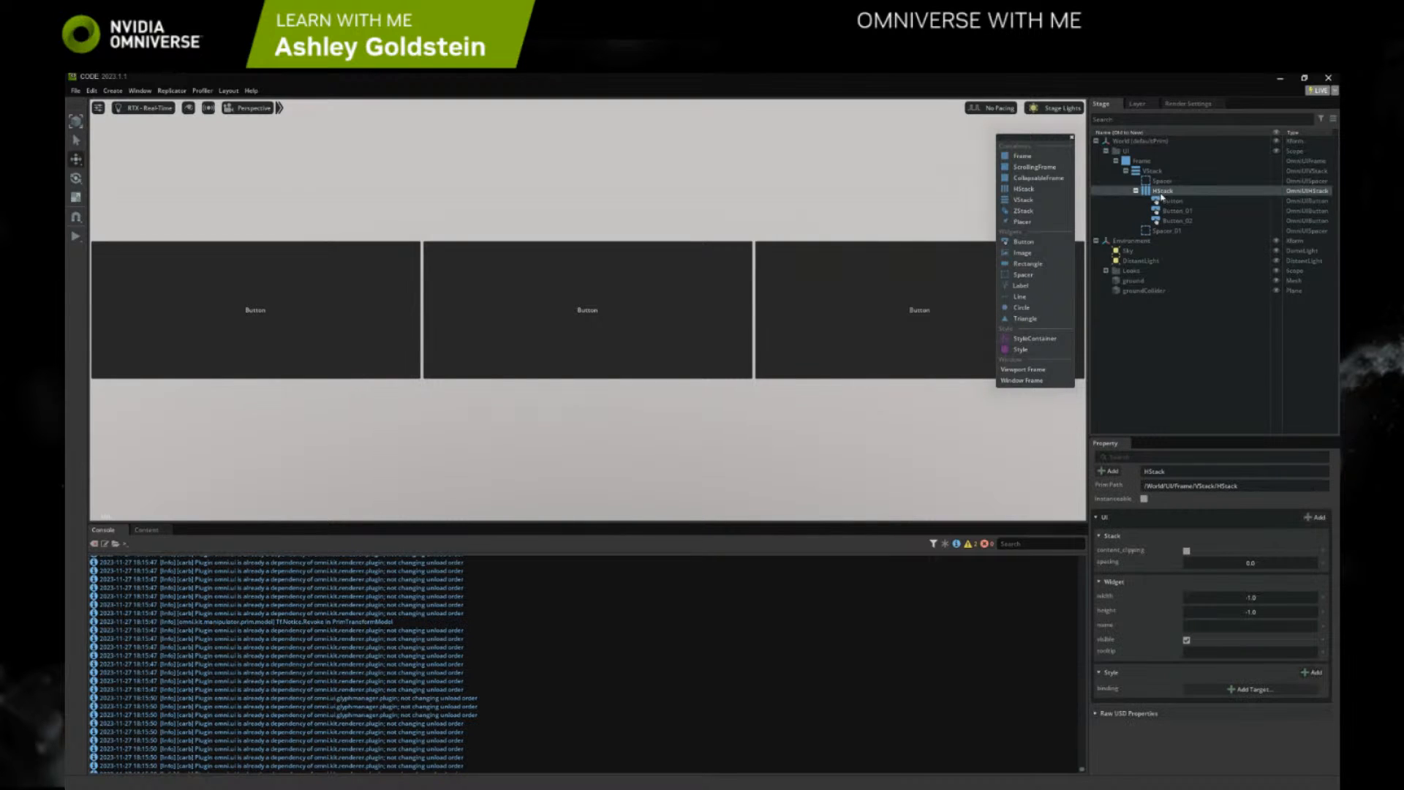
{"action": "right_click", "coordinate": [1162, 193]}
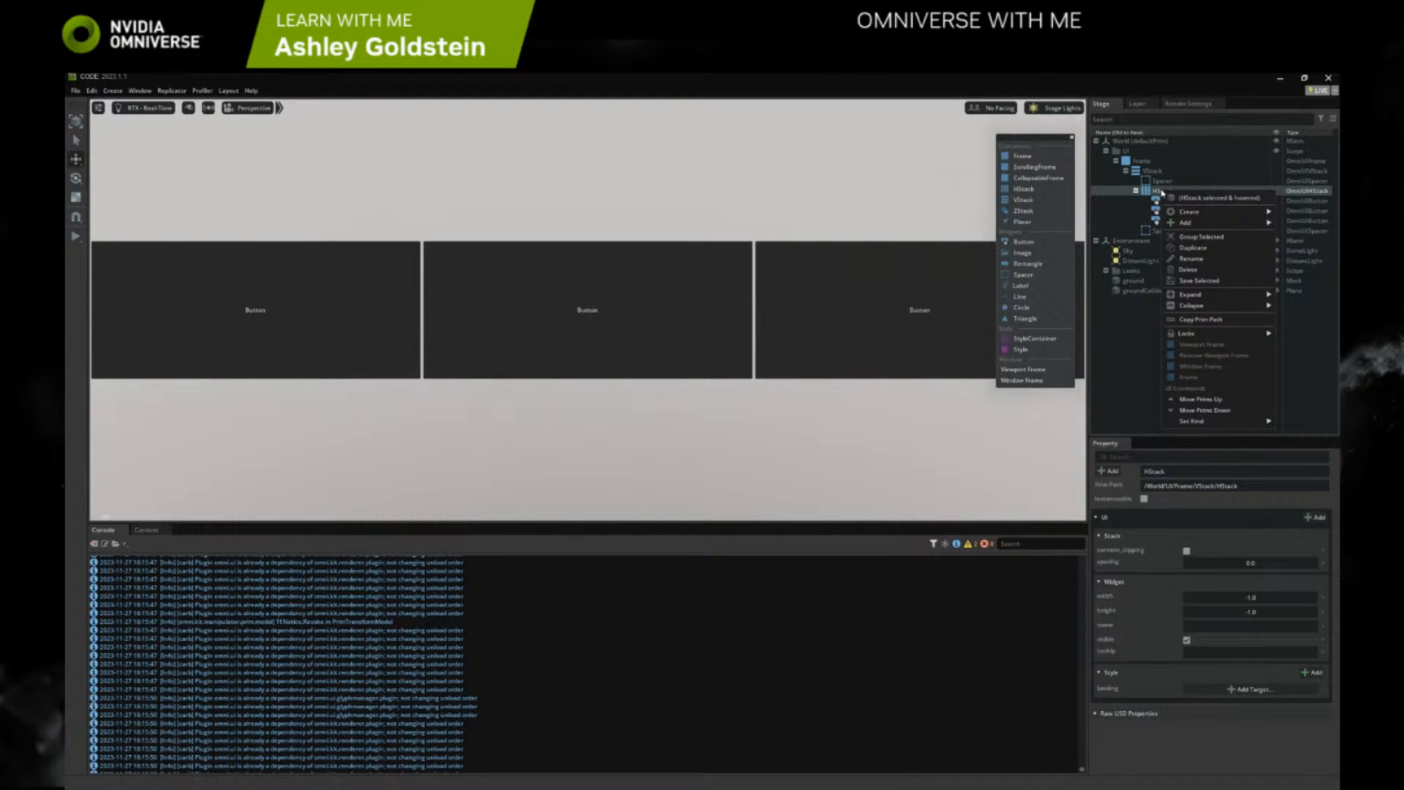
{"action": "left_click", "coordinate": [1150, 192]}
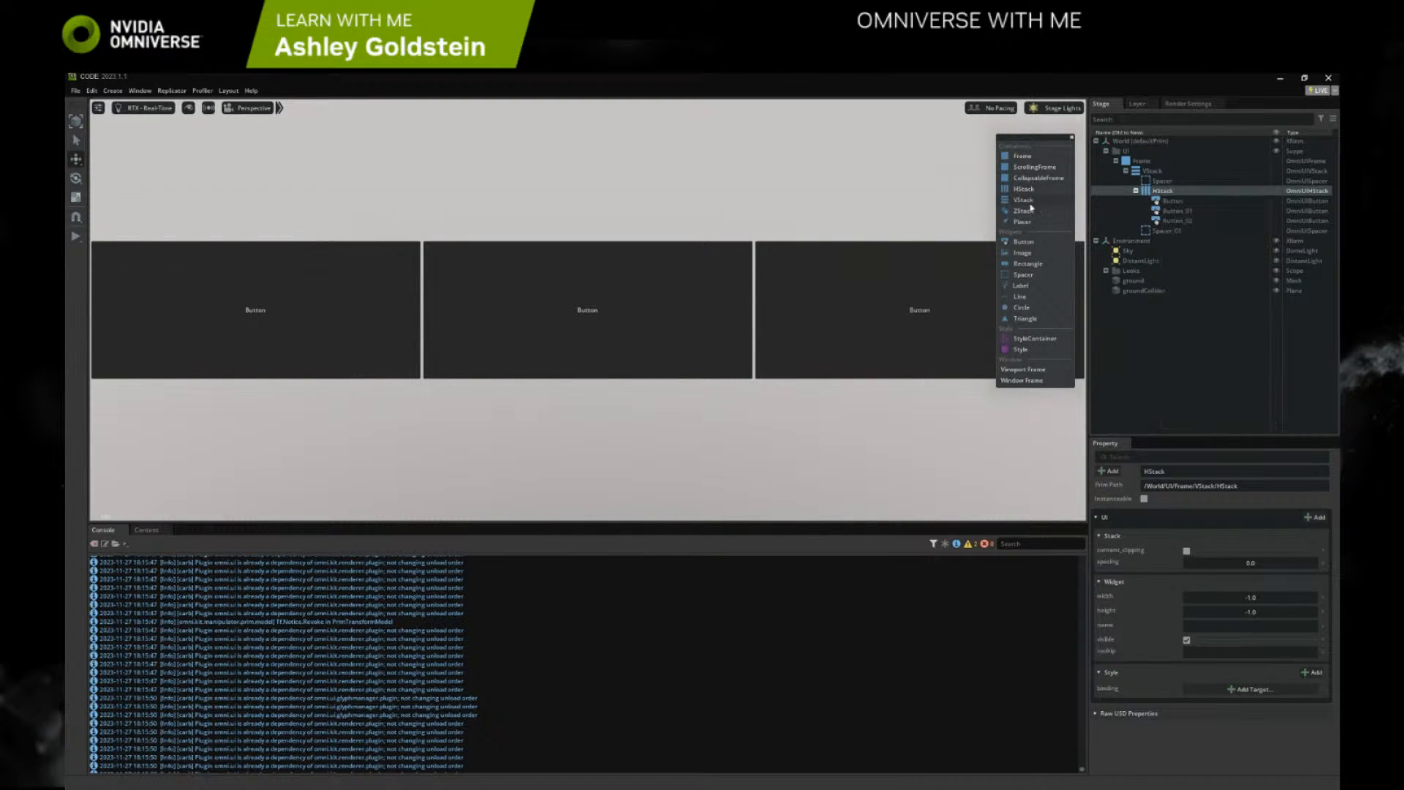
{"action": "left_click", "coordinate": [1024, 285]}
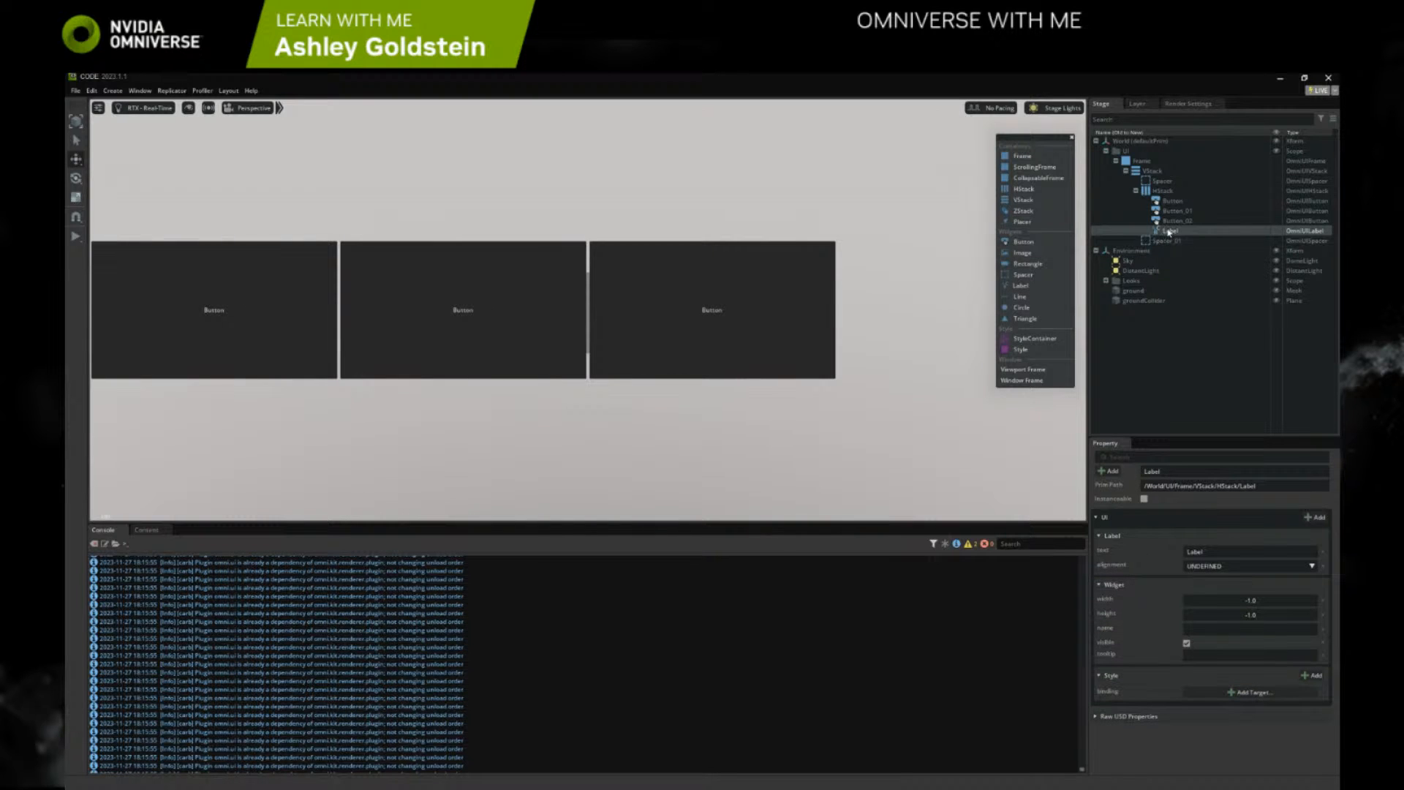
{"action": "left_click_drag", "start_coordinate": [1168, 232], "coordinate": [1164, 170]}
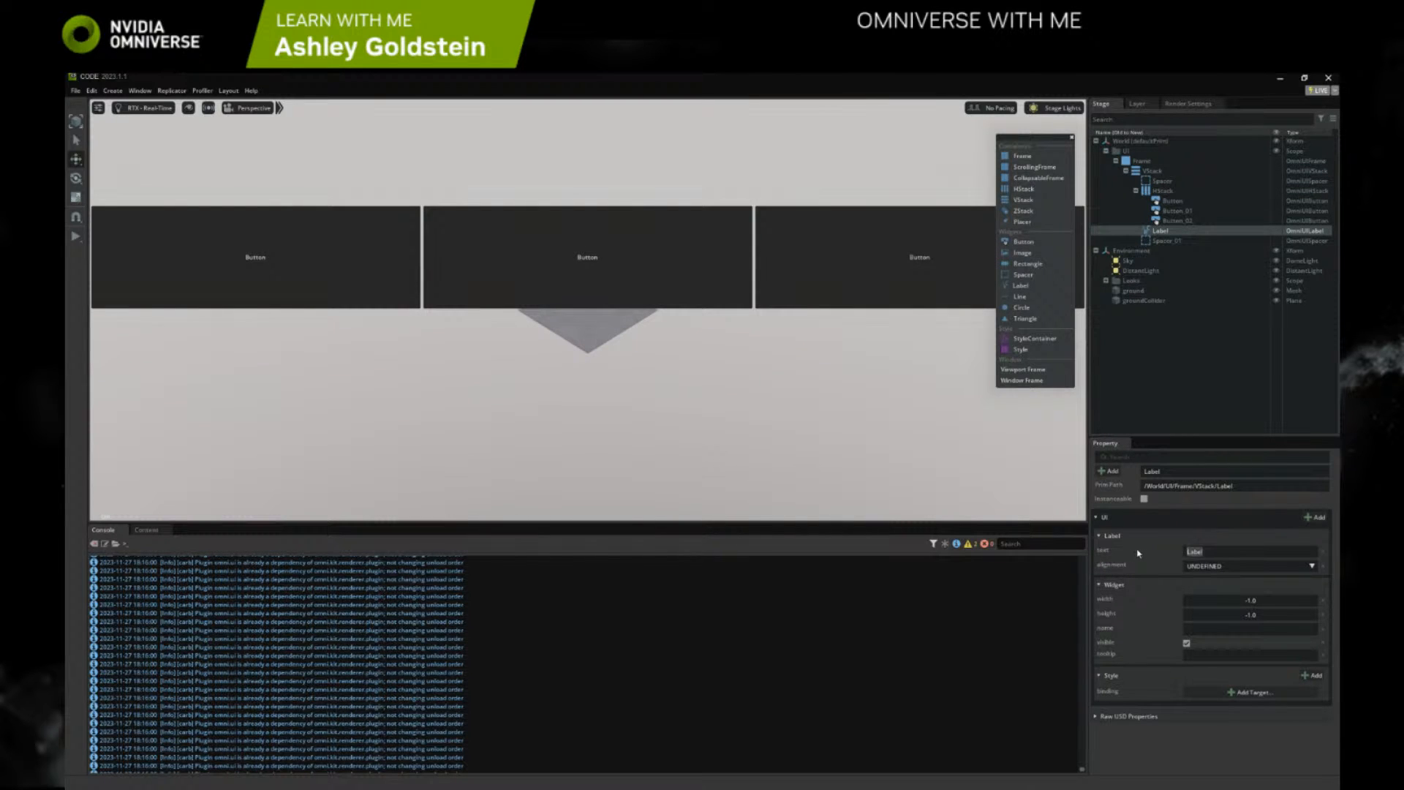
Set the Label's text to "I AM A LABEL!!" and its alignment to LEFT_BOTTOM
{"action": "type", "text": "C"}
{"action": "type", "text": " AM A LABEL!!"}
{"action": "left_click", "coordinate": [1213, 568]}
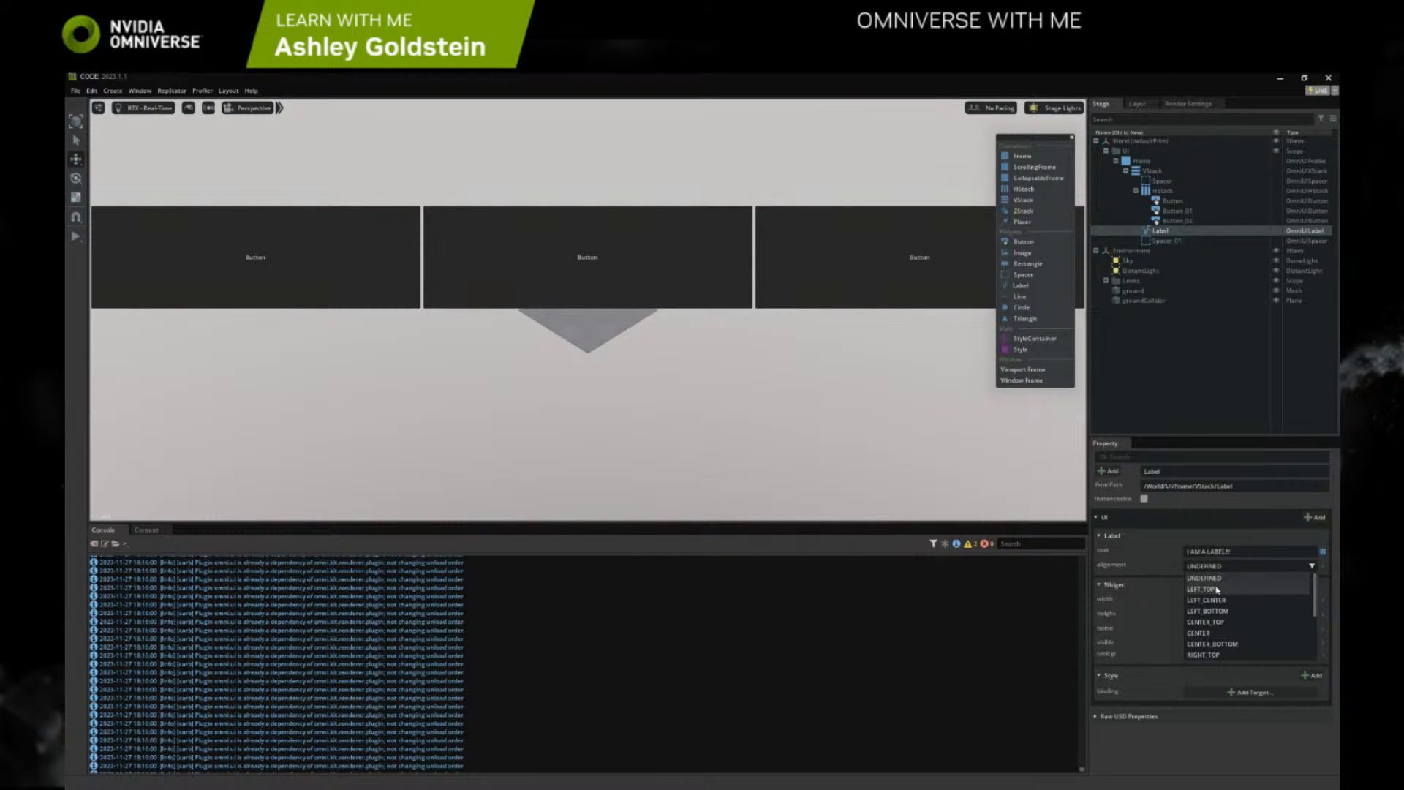
{"action": "left_click", "coordinate": [1201, 589]}
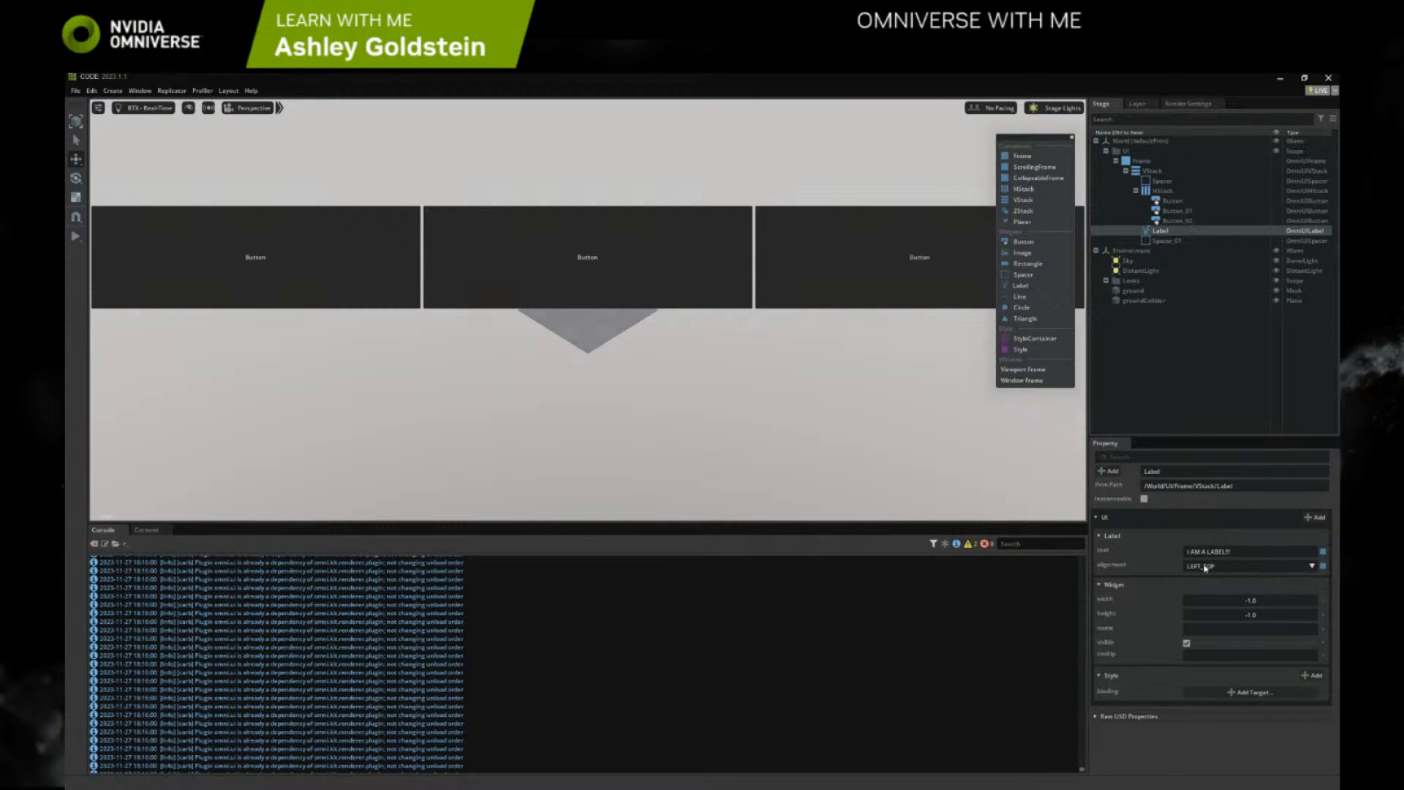
{"action": "left_click", "coordinate": [1209, 565]}
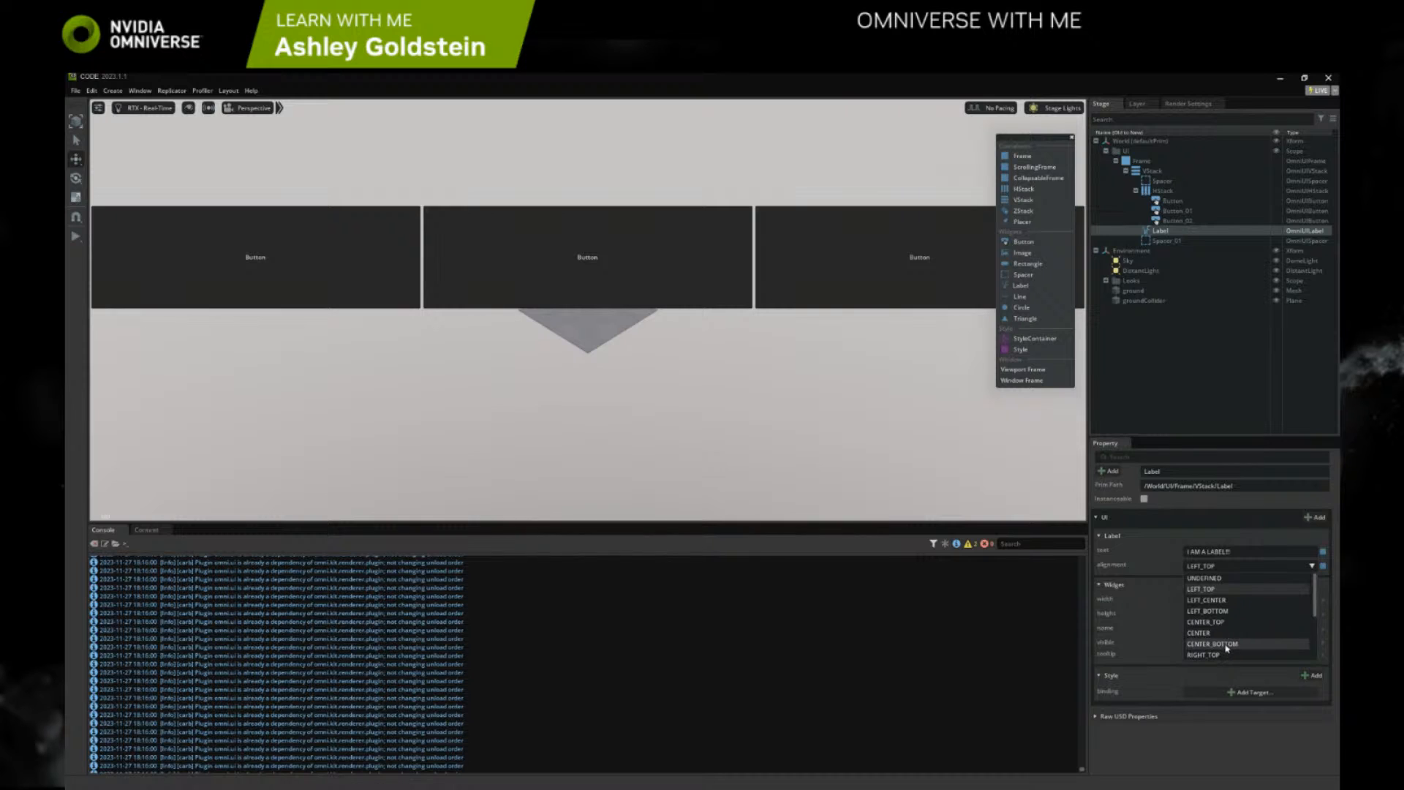
{"action": "left_click", "coordinate": [1213, 611]}
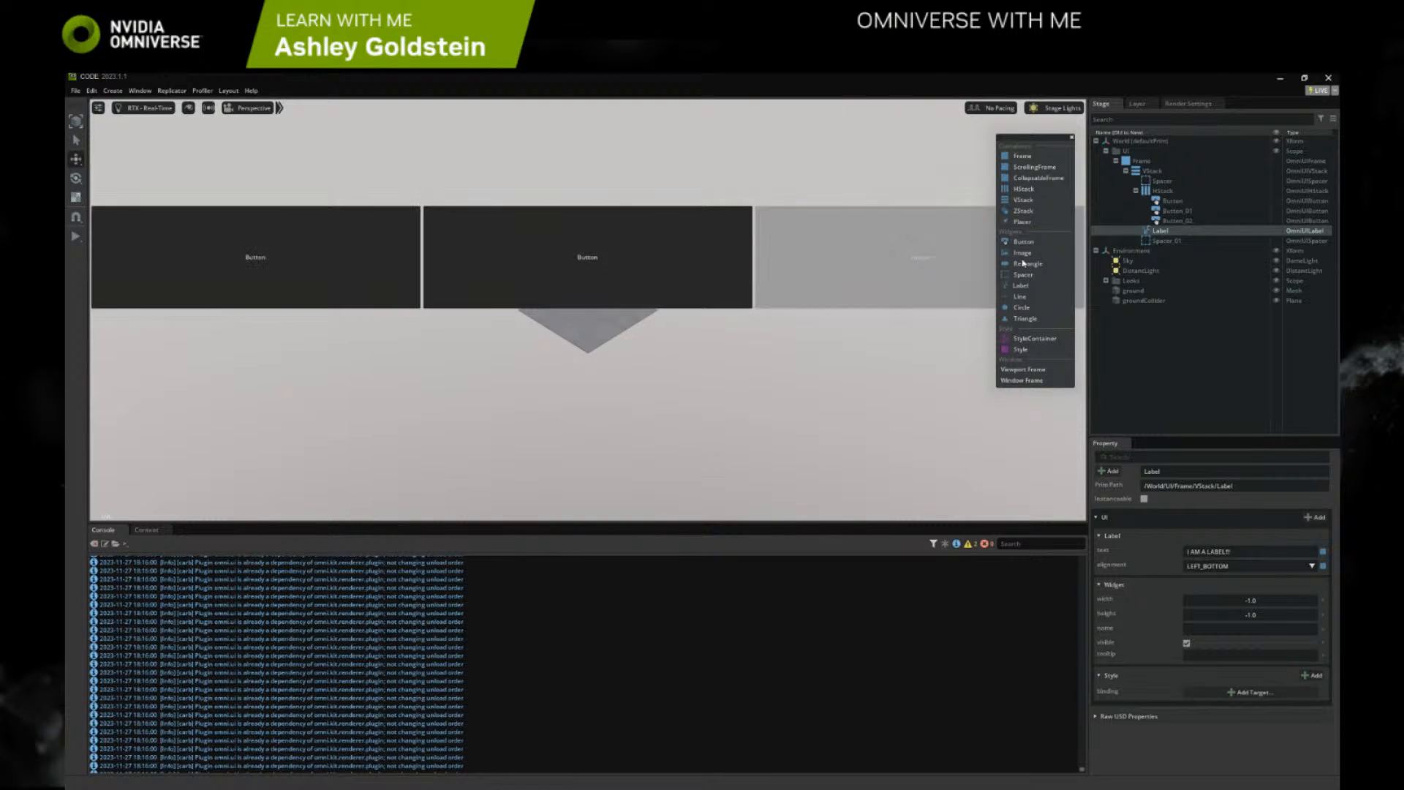
Place the Label in the HStack ahead of the buttons and set its width to -0.4, keeping the default height
{"action": "left_click_drag", "start_coordinate": [1157, 234], "coordinate": [1162, 191]}
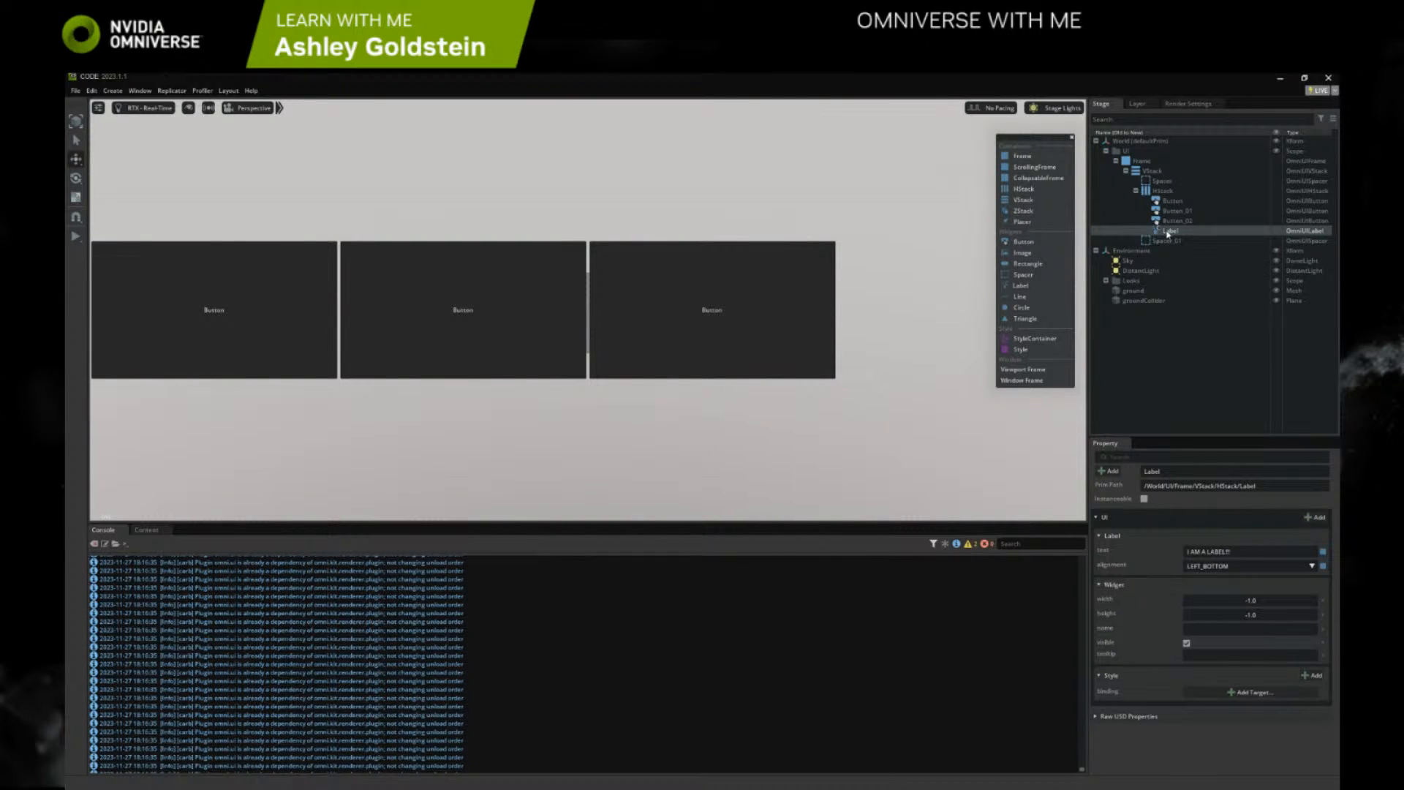
{"action": "left_click_drag", "start_coordinate": [1166, 232], "coordinate": [1167, 205]}
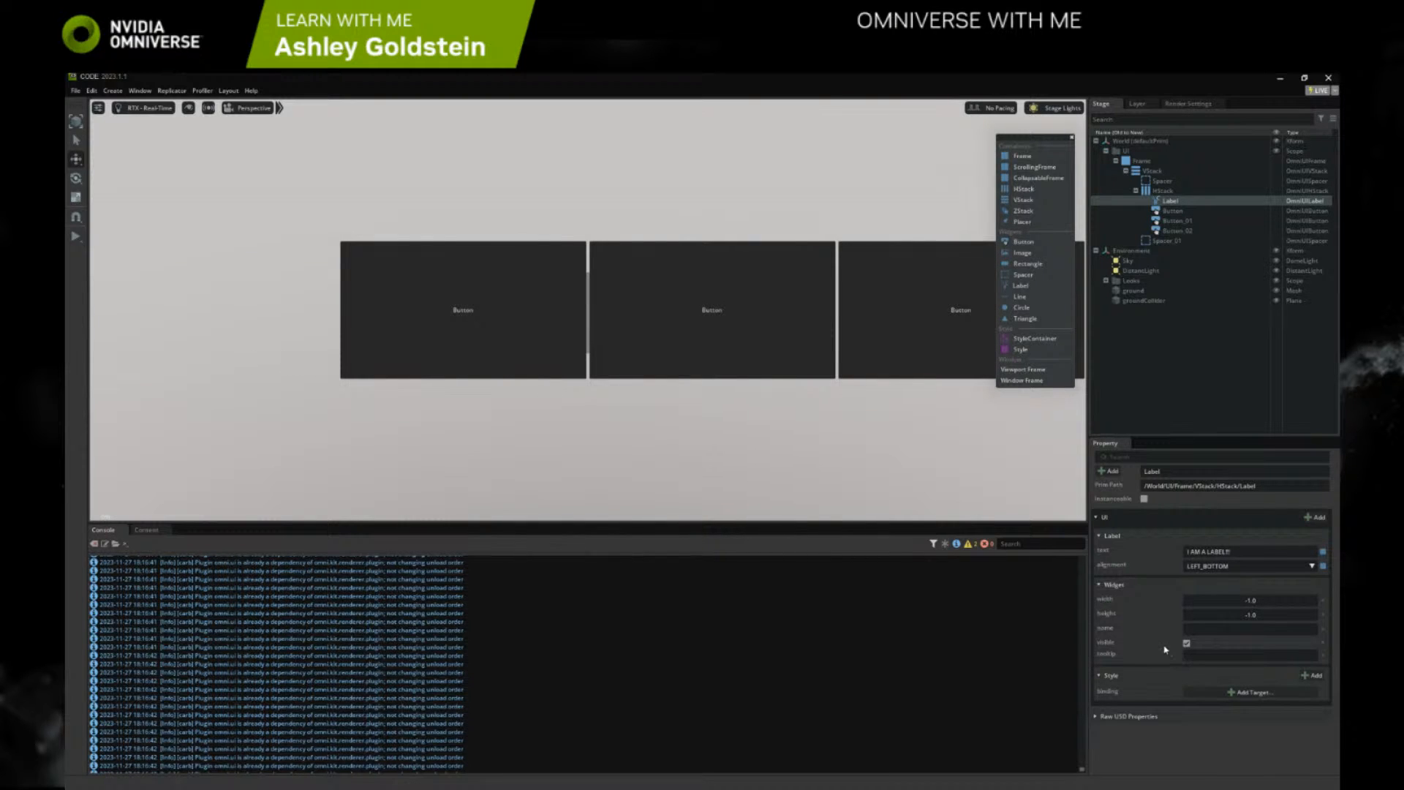
{"action": "left_click_drag", "start_coordinate": [1234, 600], "coordinate": [1287, 616]}
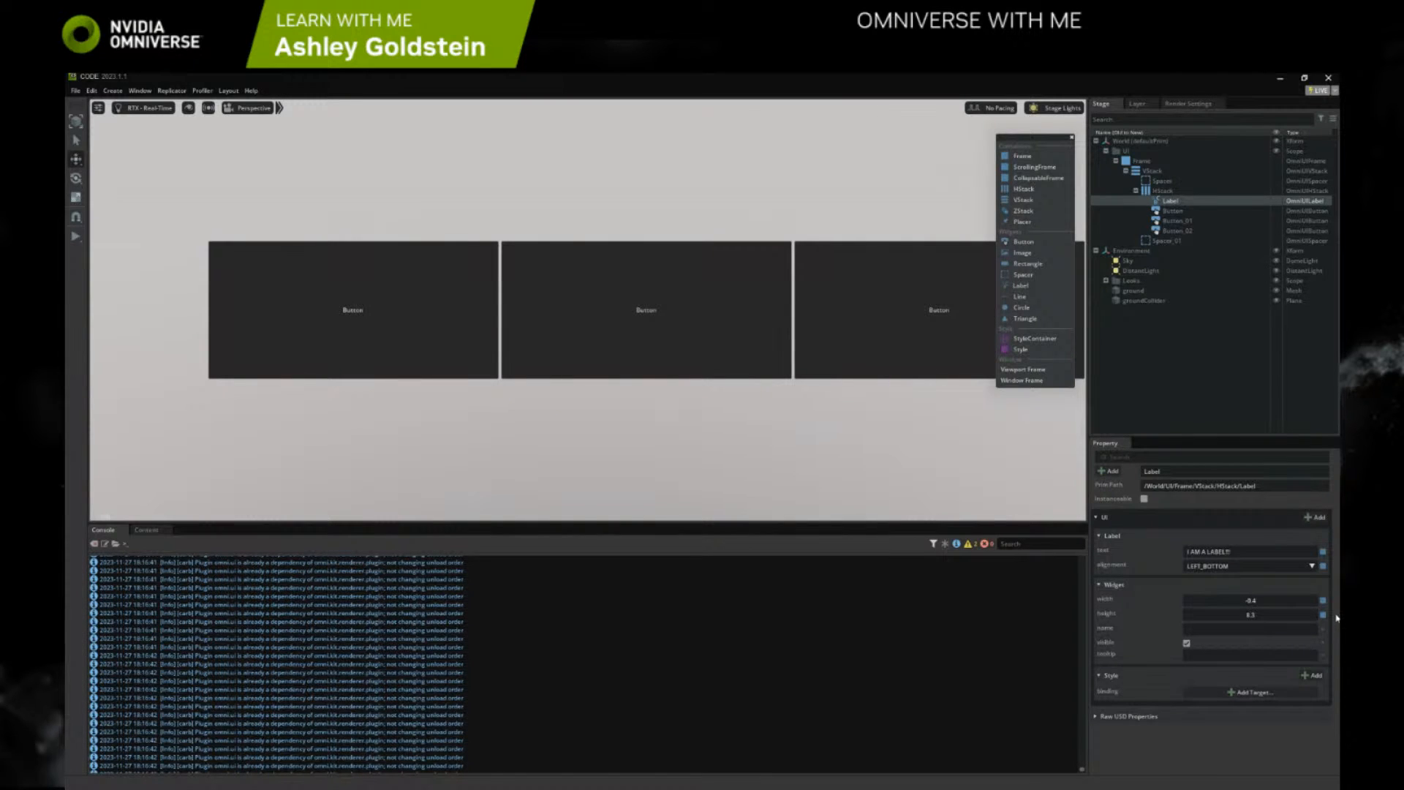
{"action": "left_click", "coordinate": [1323, 615]}
Add a color style to the Label and make its text red, with green and blue at 0.0
{"action": "left_click", "coordinate": [1310, 675]}
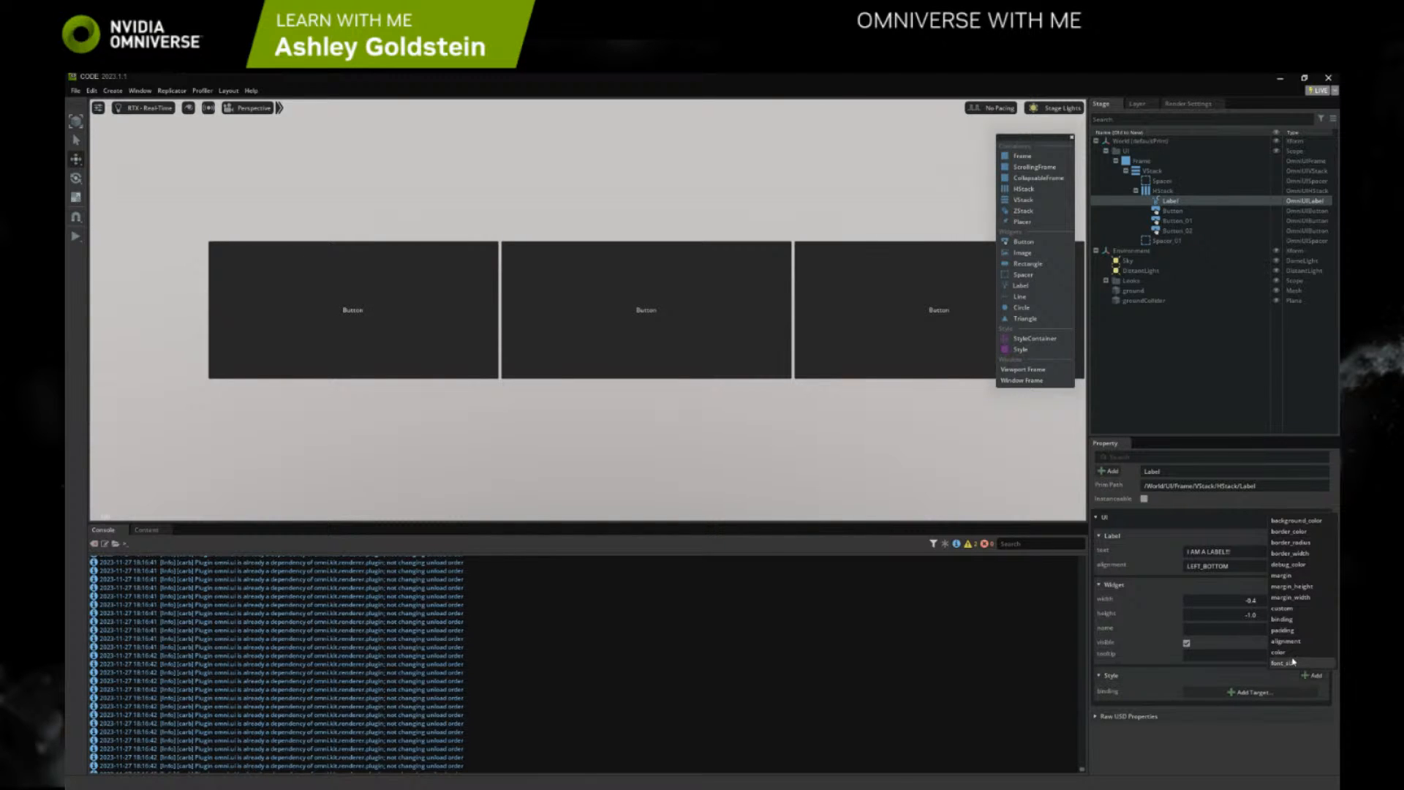
{"action": "left_click", "coordinate": [1289, 653]}
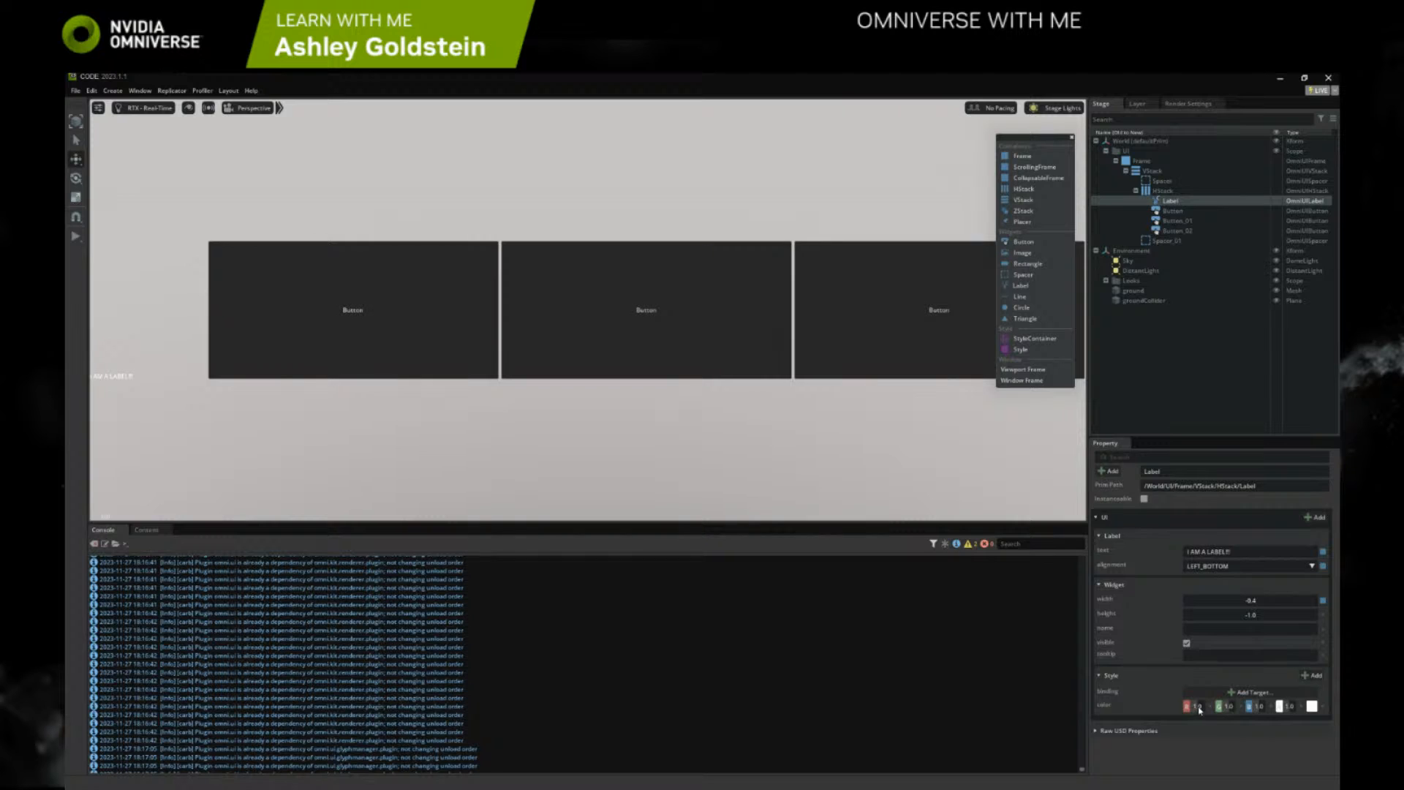
{"action": "left_click_drag", "start_coordinate": [1200, 709], "coordinate": [1245, 709]}
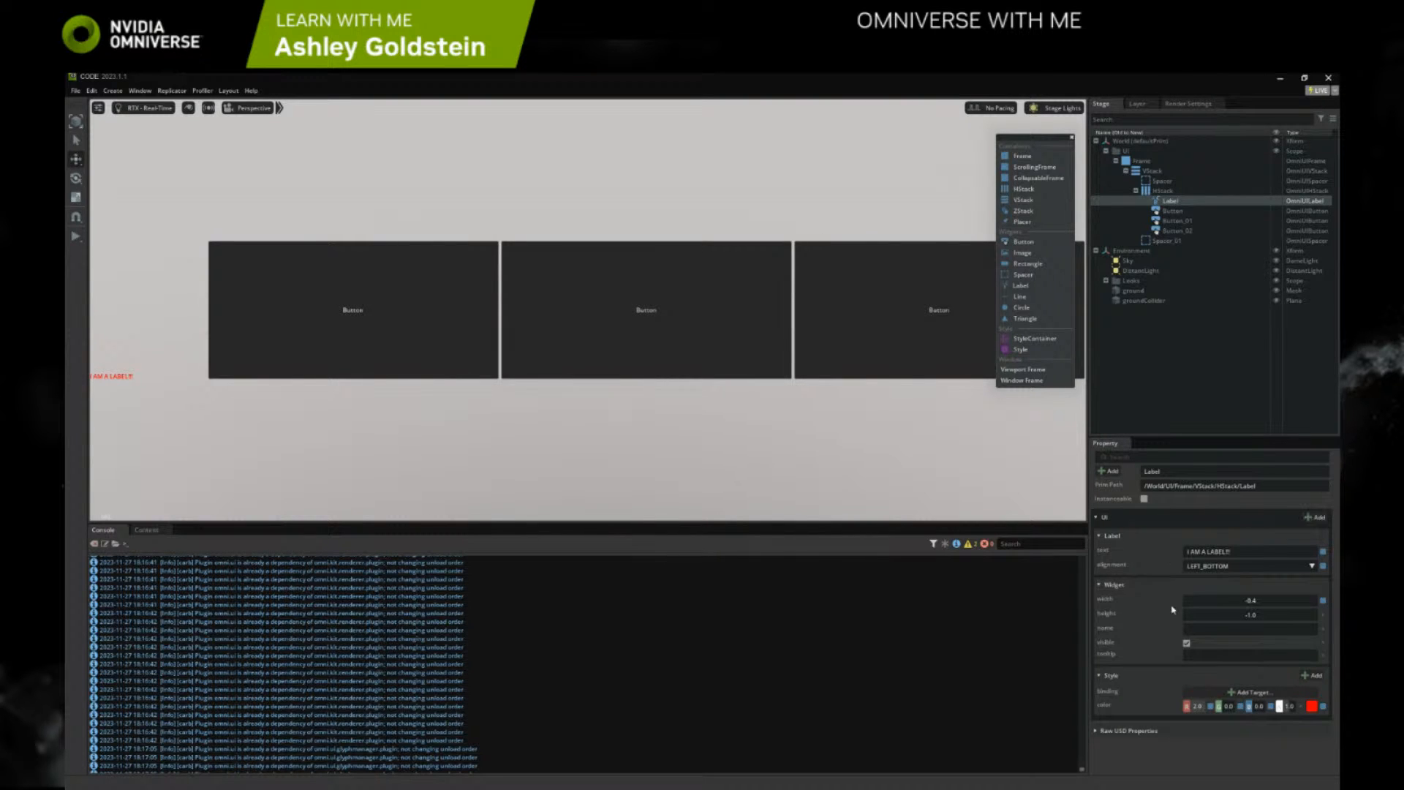
Add a Circle and a Triangle to the HStack between the Label and the buttons
{"action": "right_click", "coordinate": [1154, 194]}
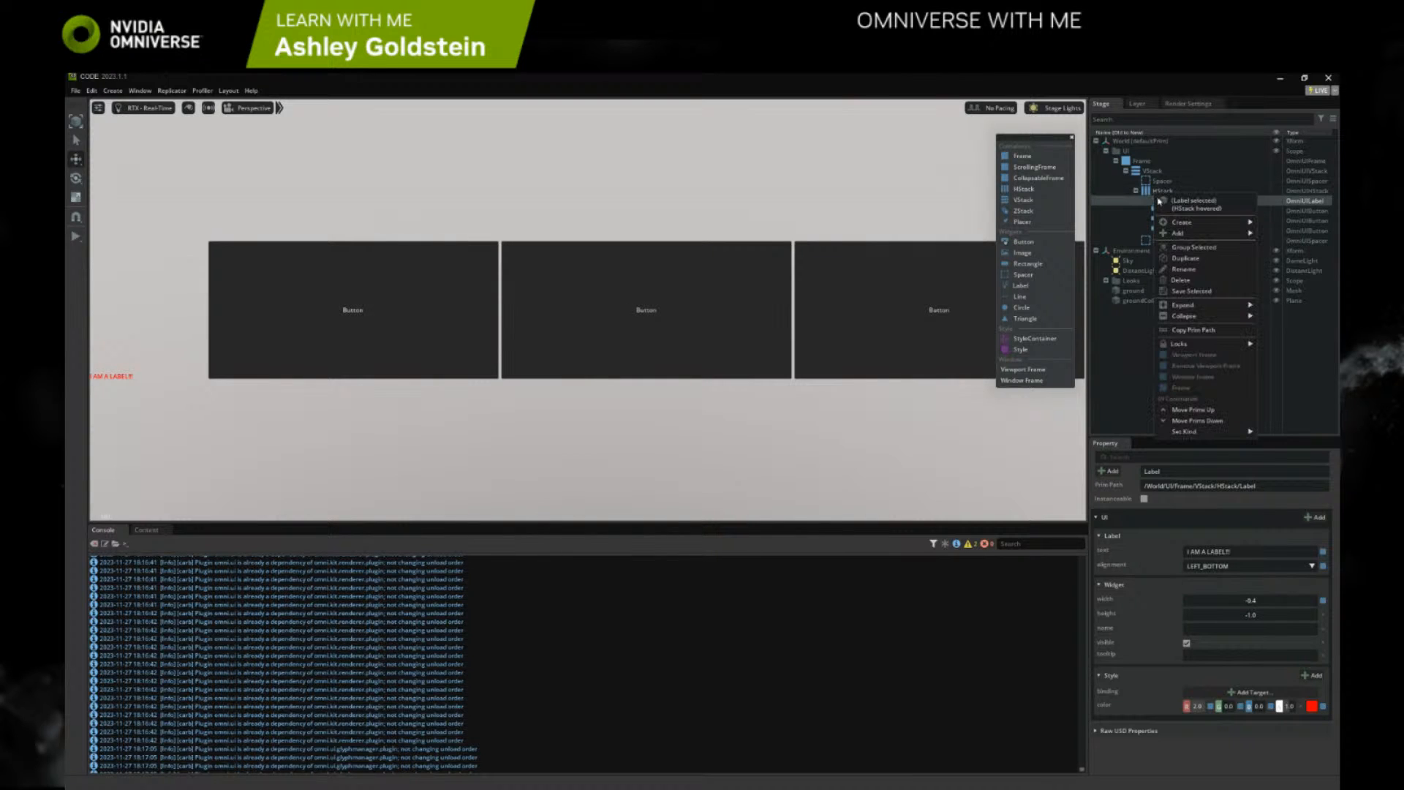
{"action": "left_click", "coordinate": [1109, 220]}
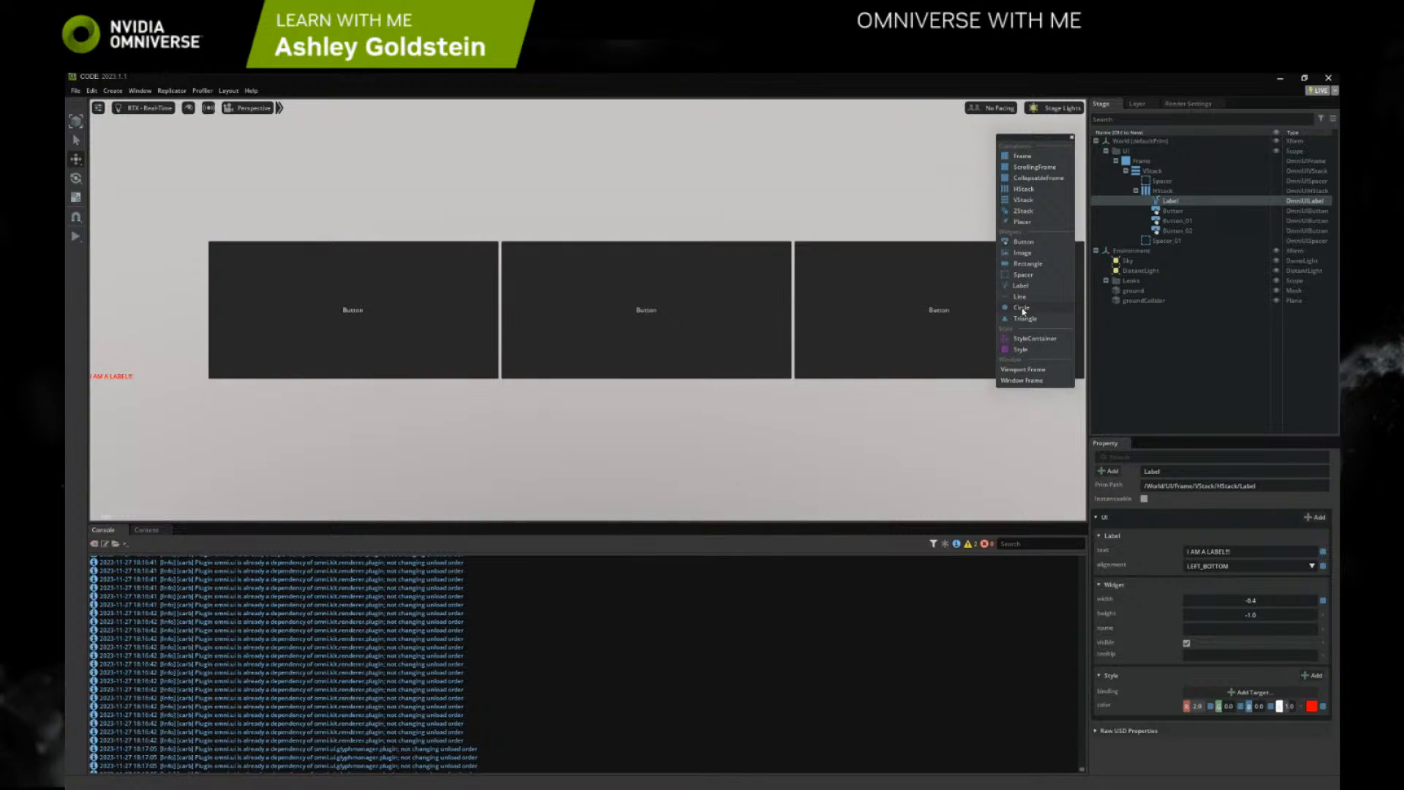
{"action": "left_click", "coordinate": [1022, 310]}
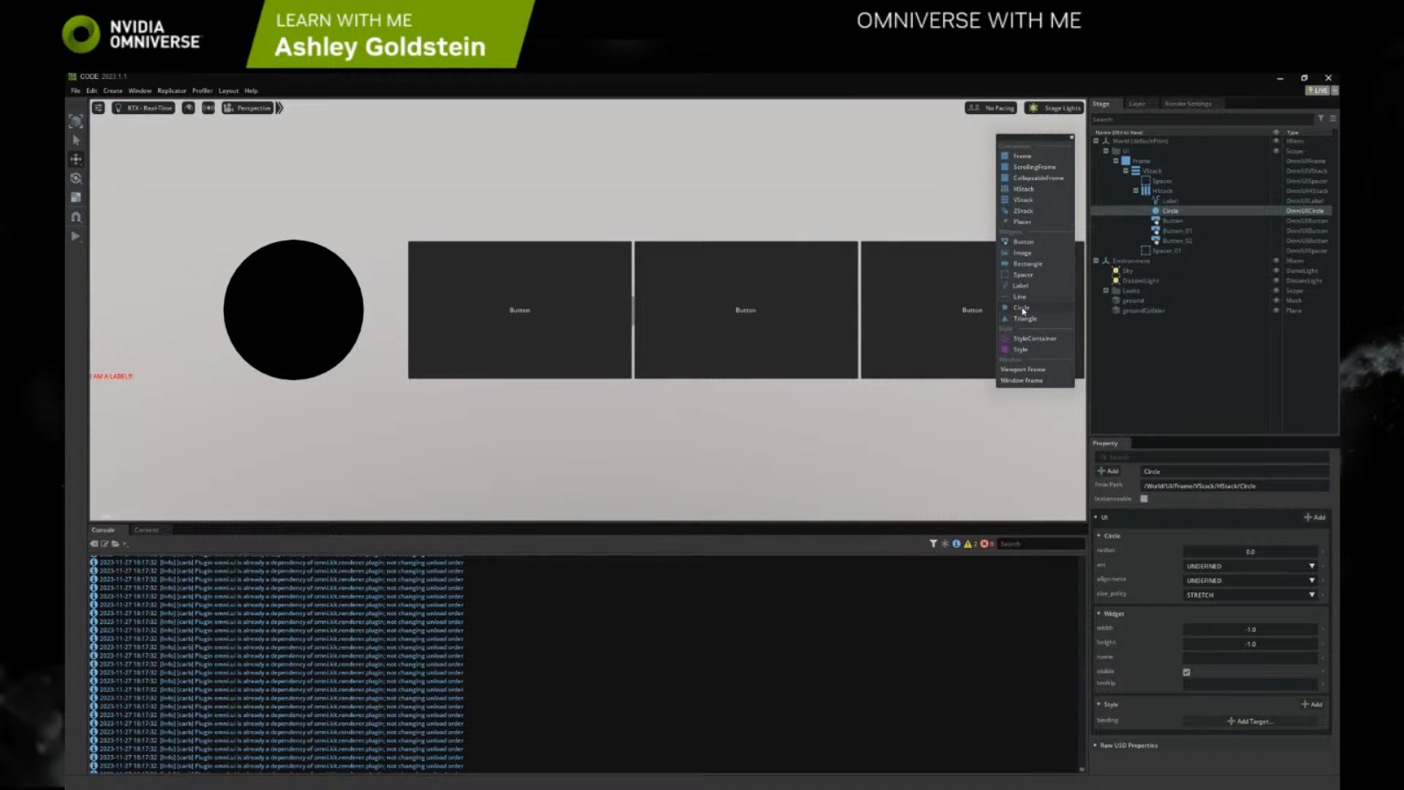
{"action": "left_click", "coordinate": [1020, 319]}
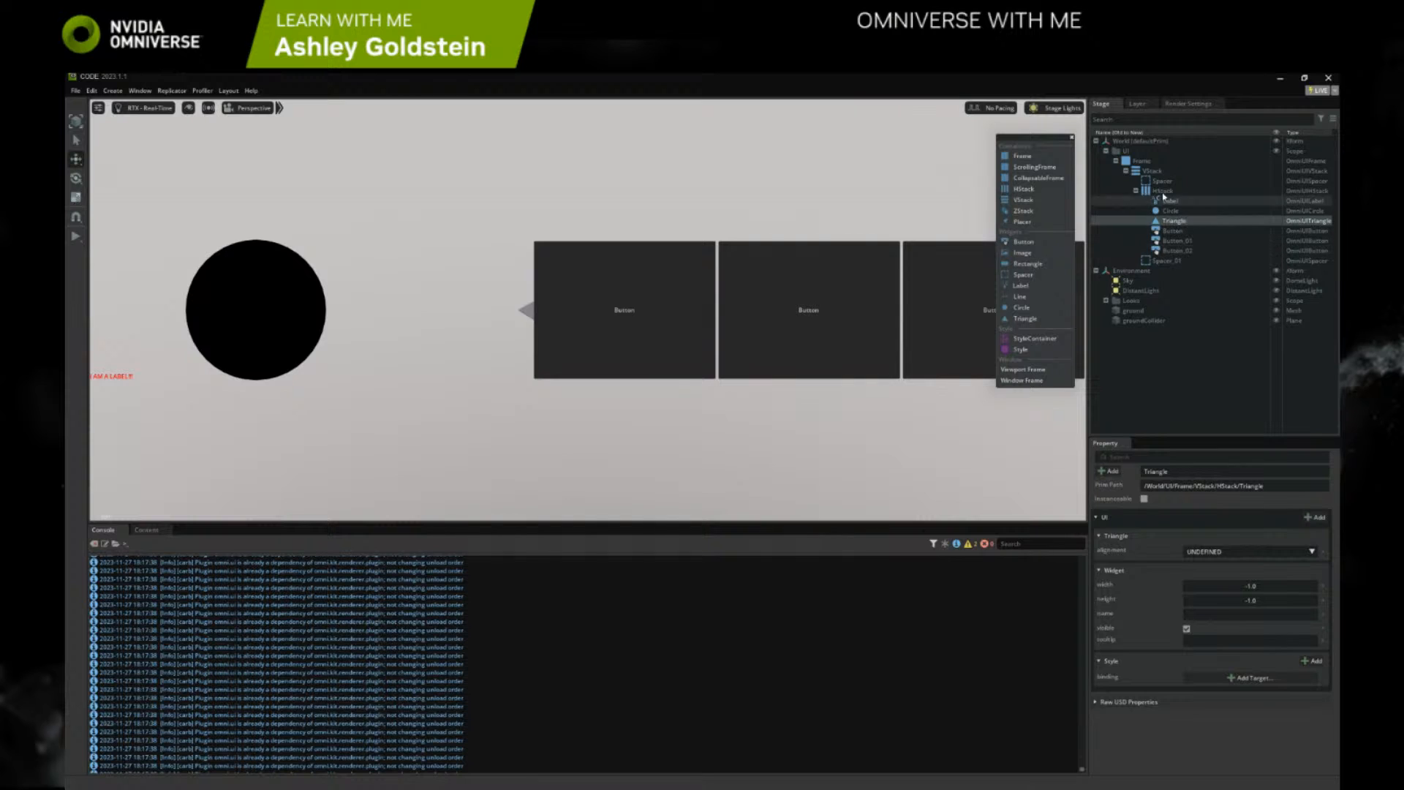
Put the Triangle in a new HStack under the VStack and order that HStack below the second Spacer
{"action": "left_click", "coordinate": [1024, 189]}
{"action": "left_click_drag", "start_coordinate": [1170, 222], "coordinate": [1155, 174]}
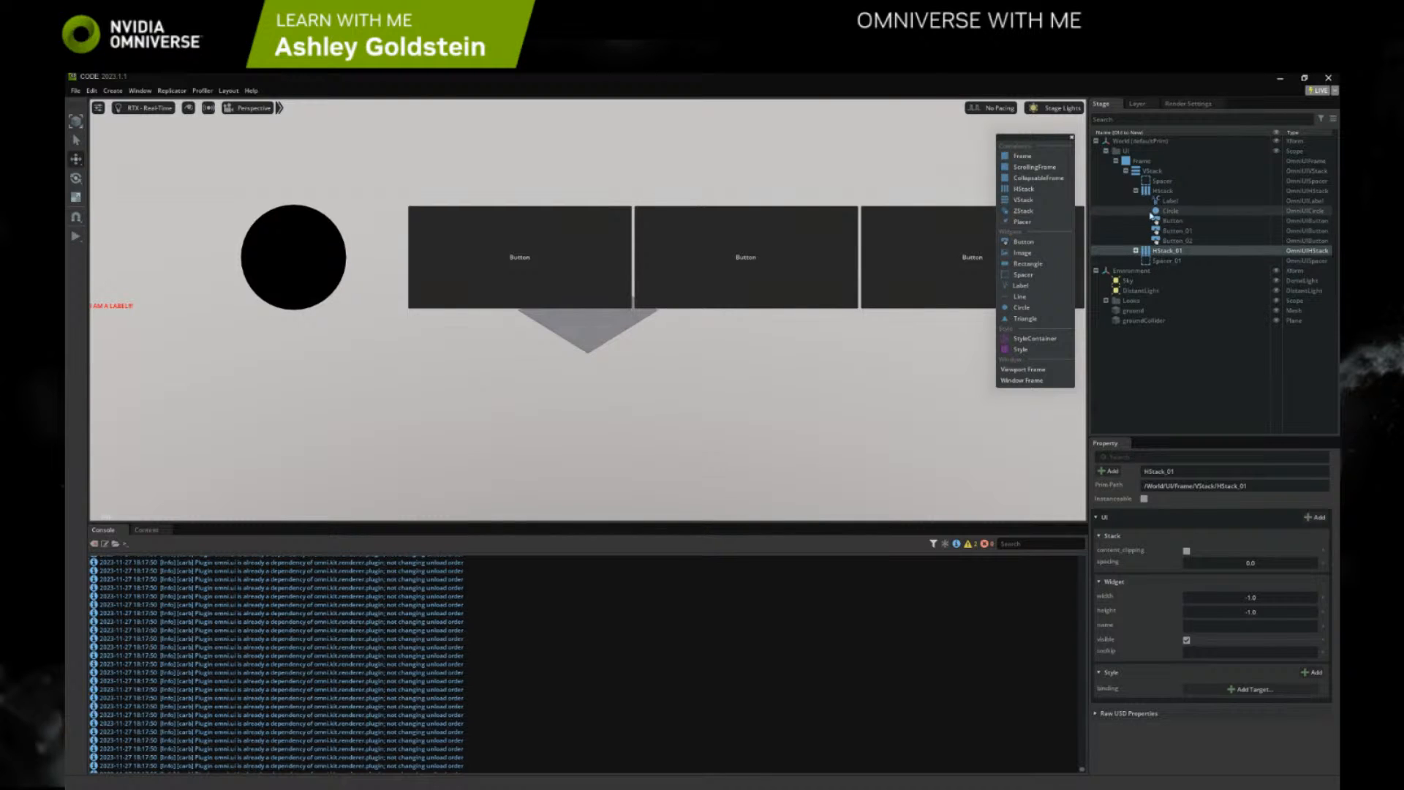
{"action": "left_click_drag", "start_coordinate": [1158, 261], "coordinate": [1171, 246]}
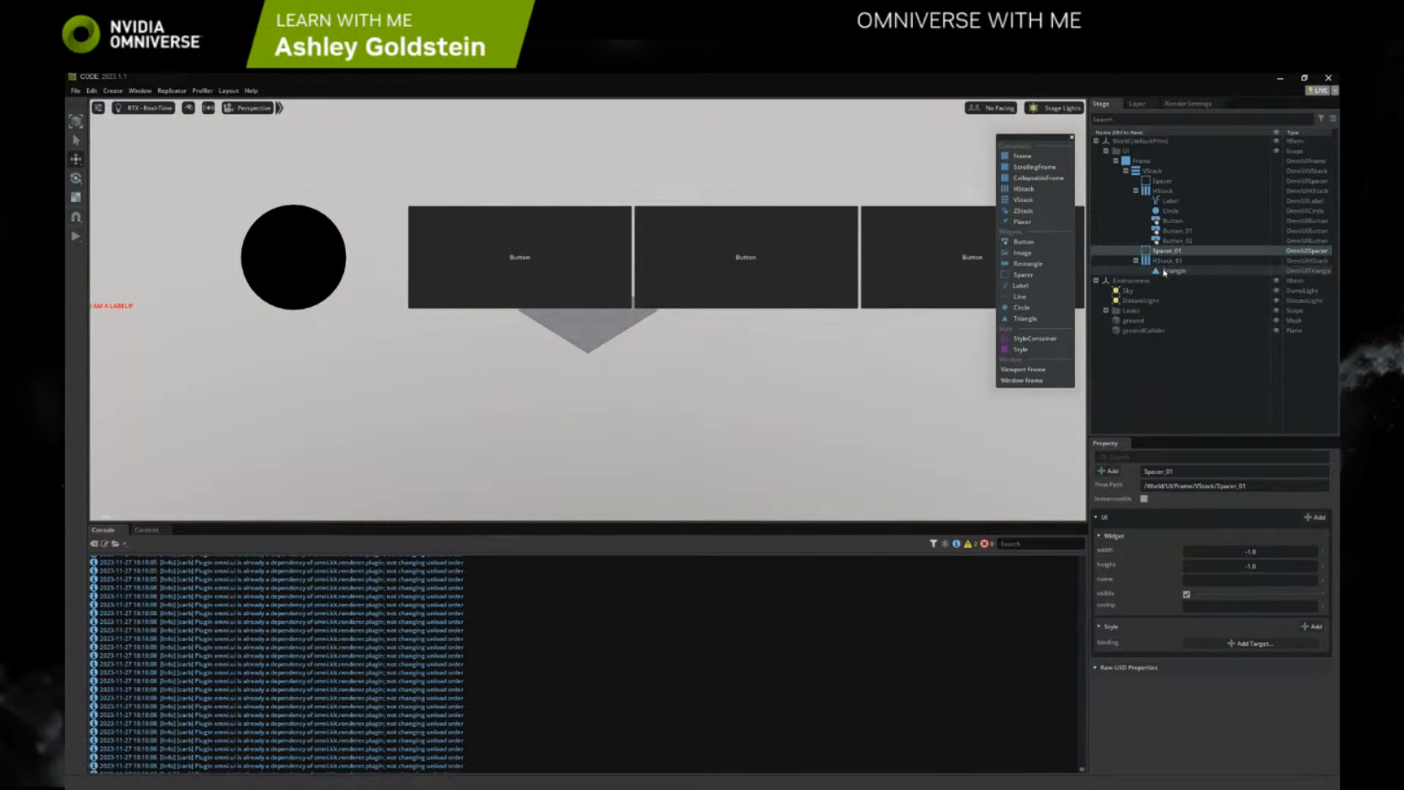
{"action": "left_click", "coordinate": [1165, 271]}
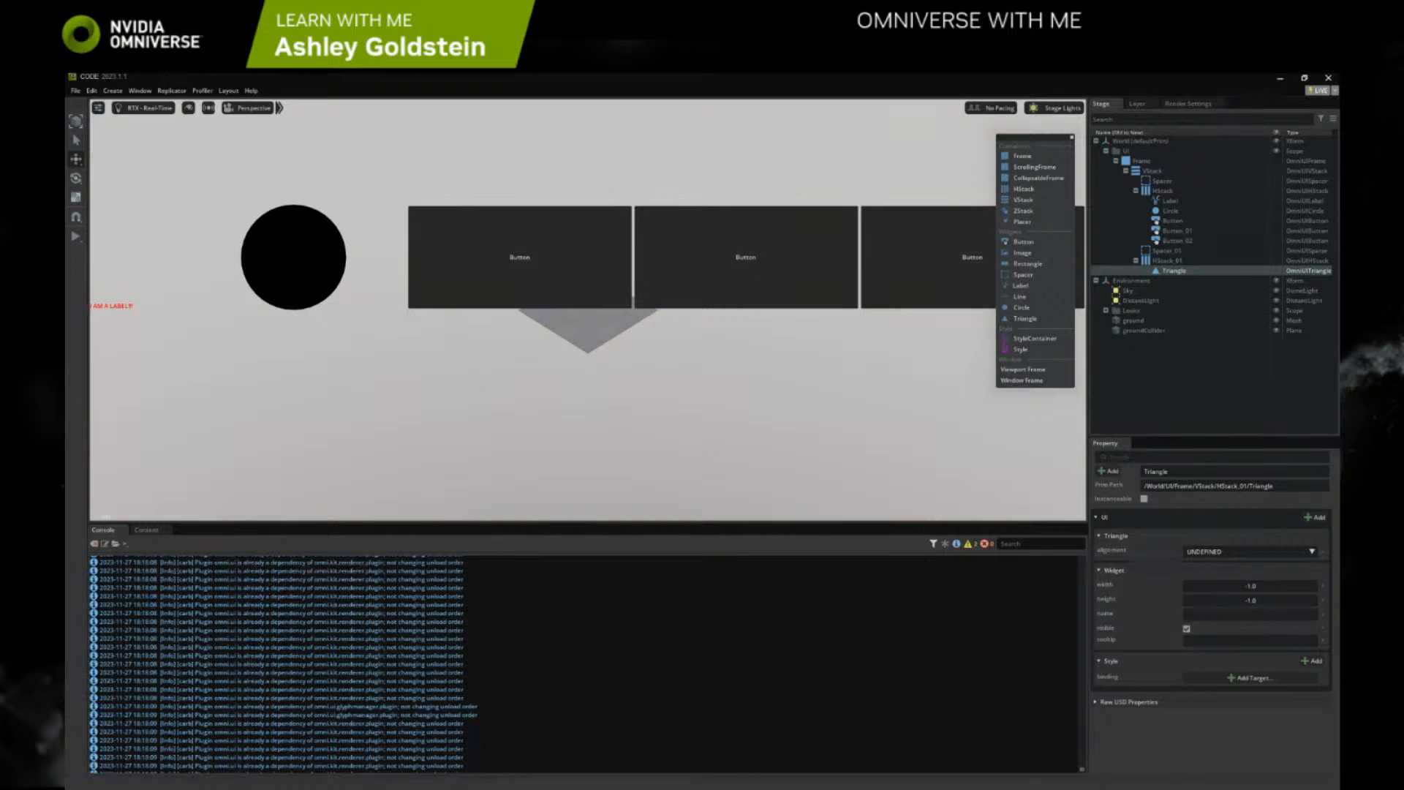
Switch to the browser and read the Build a Basic No-Code UI steps through Step 9 on unblocking UI widgets
{"action": "key", "text": "alt+Tab"}
{"action": "scroll", "coordinate": [623, 626], "scroll_direction": "down", "scroll_amount": 6}
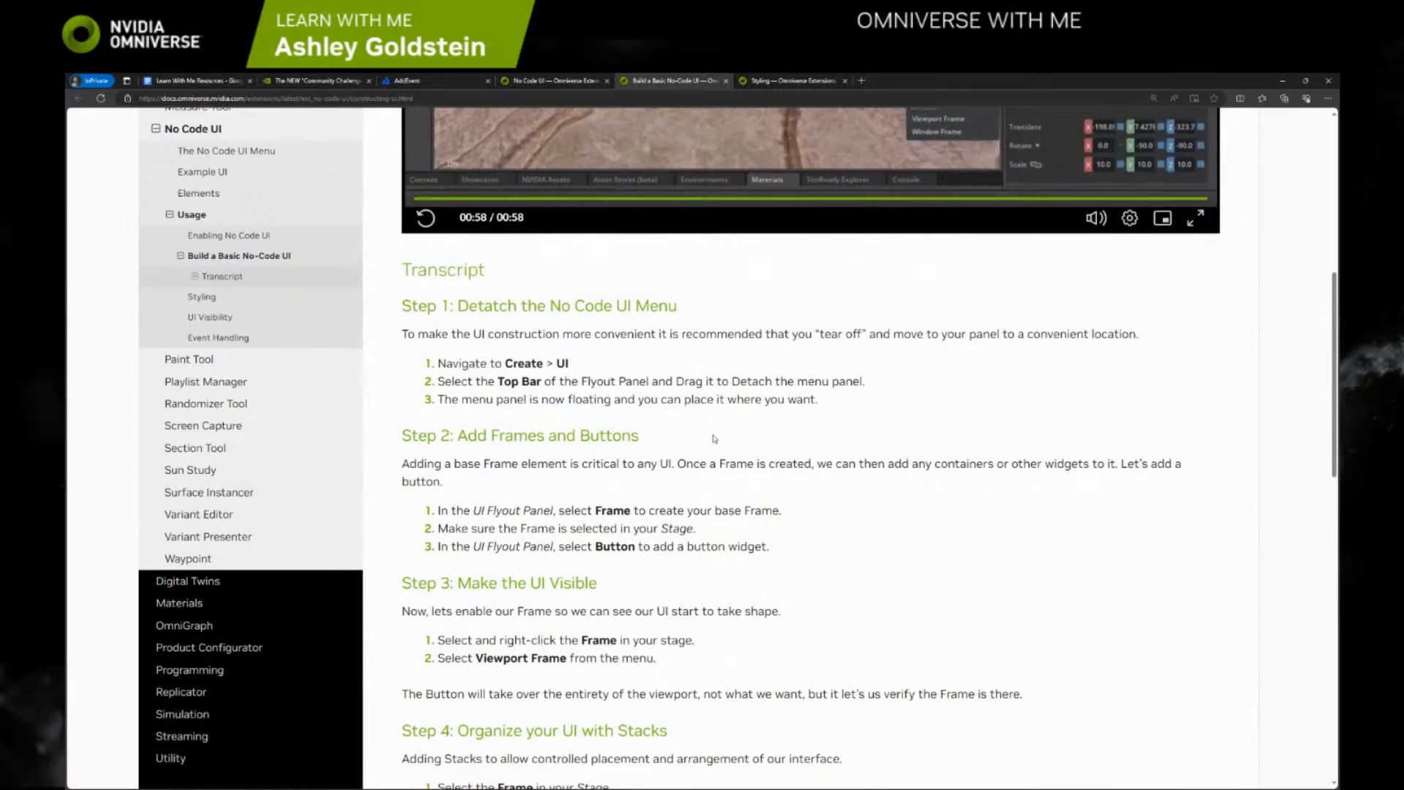
{"action": "scroll", "coordinate": [715, 439], "scroll_direction": "down", "scroll_amount": 3}
{"action": "scroll", "coordinate": [482, 346], "scroll_direction": "down", "scroll_amount": 5}
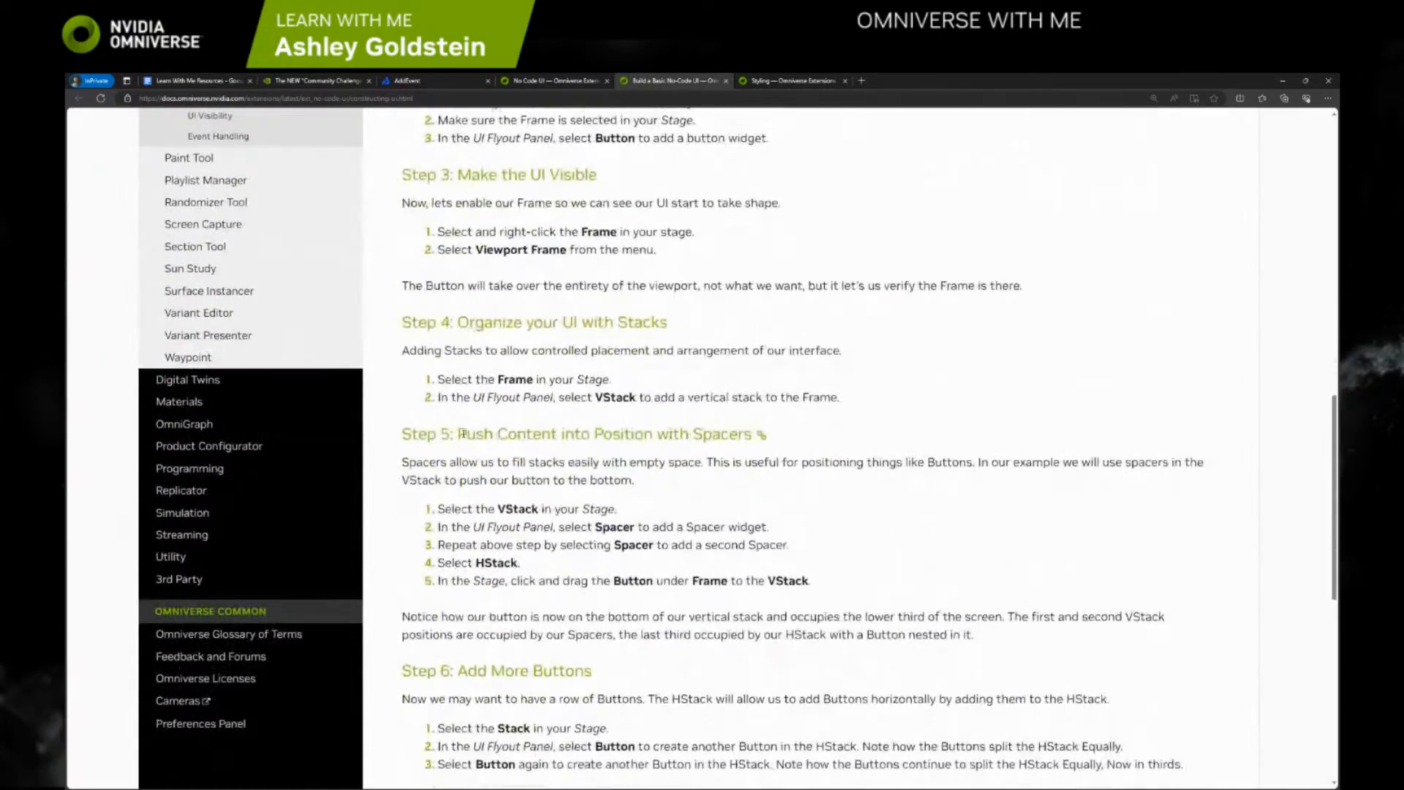
{"action": "scroll", "coordinate": [482, 346], "scroll_direction": "down", "scroll_amount": 4}
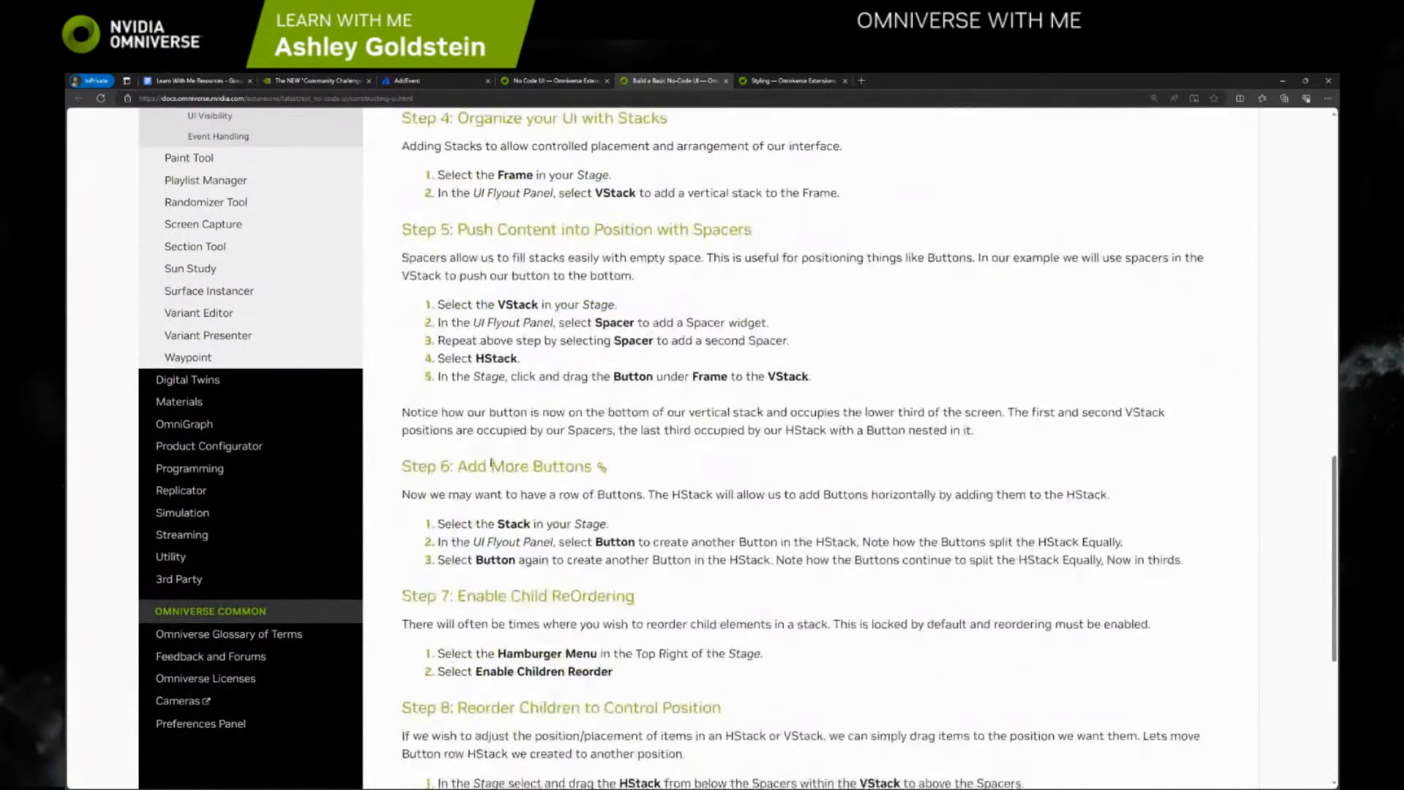
{"action": "scroll", "coordinate": [512, 461], "scroll_direction": "down", "scroll_amount": 3}
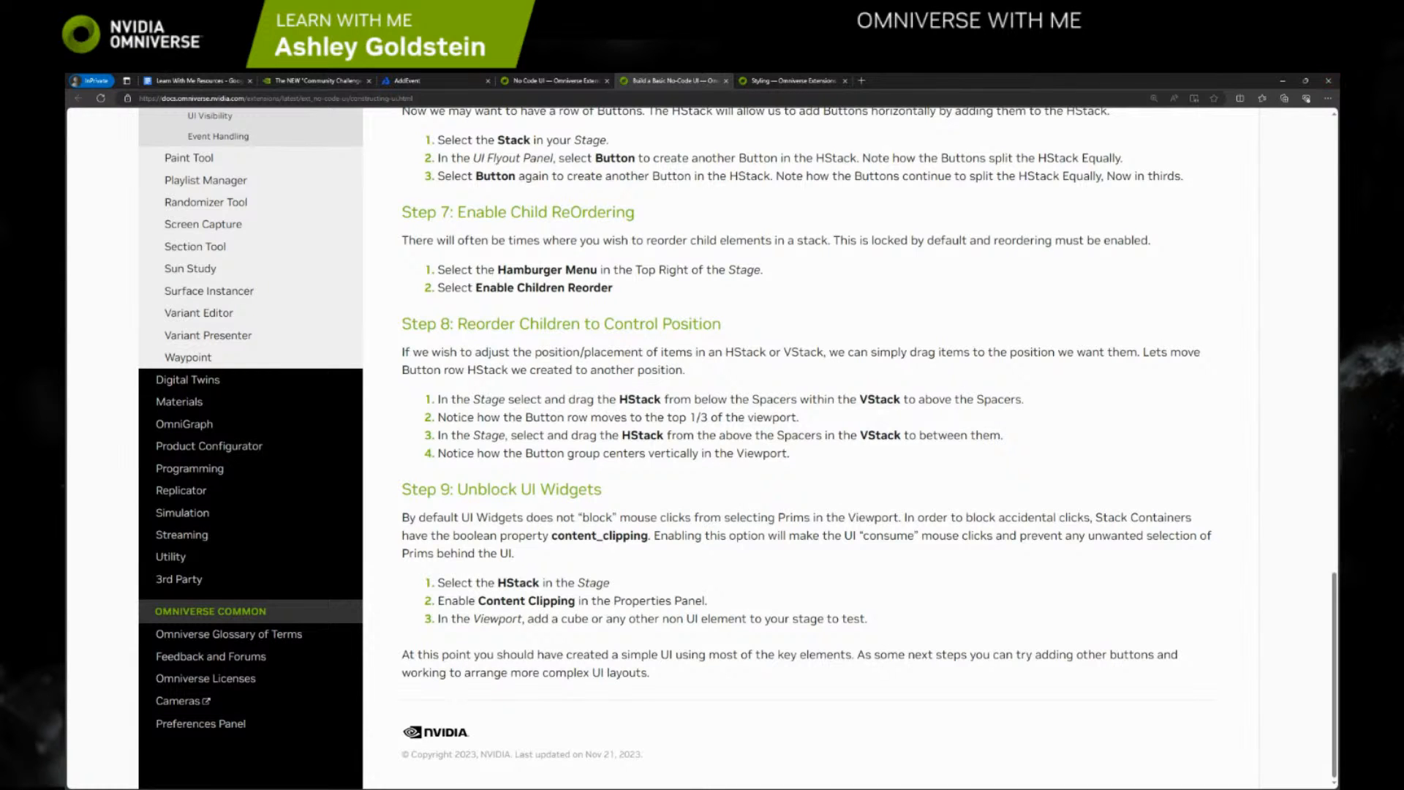
{"action": "key", "text": "alt+Tab"}
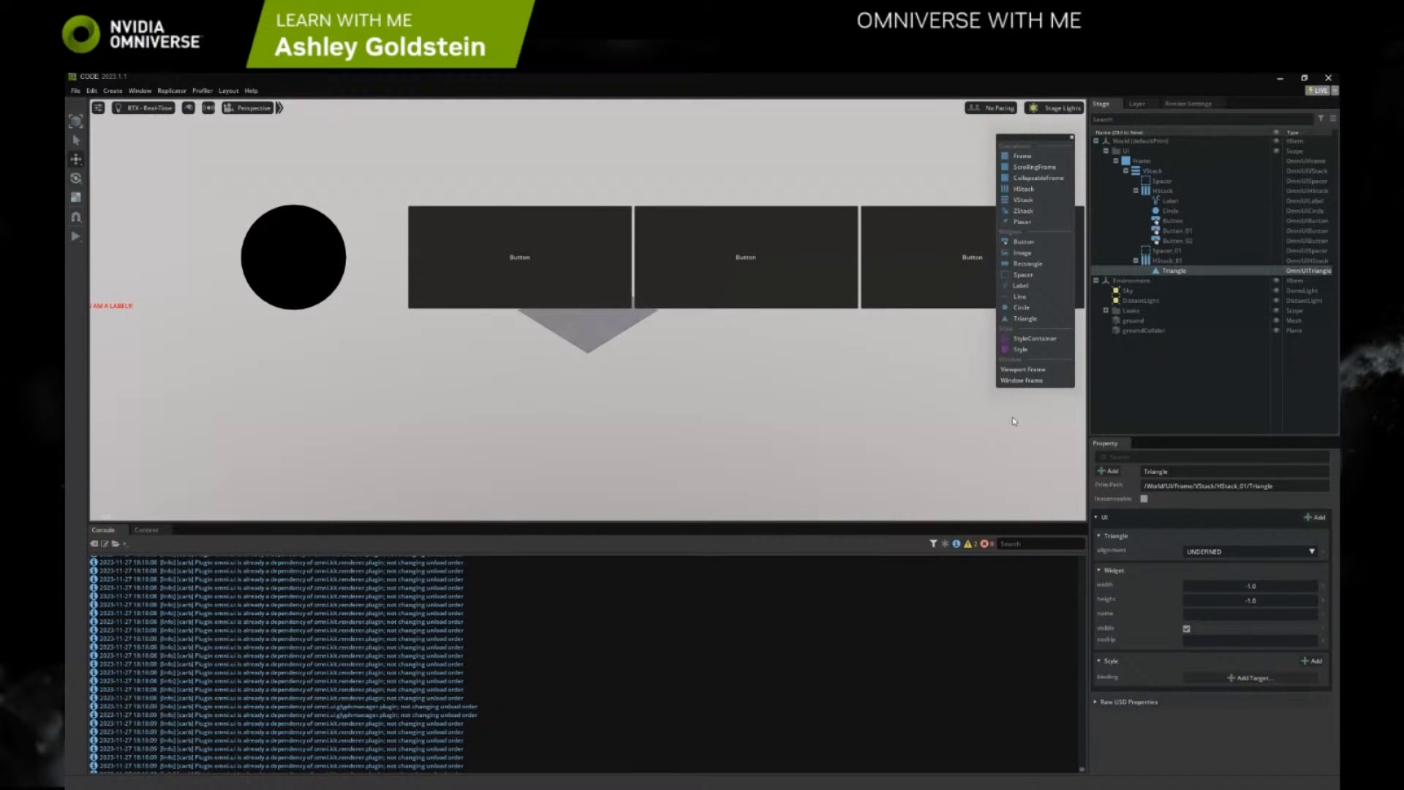
Add a Cube mesh to the scene in Omniverse Code and move it lower beneath the row of buttons
{"action": "right_click", "coordinate": [630, 364]}
{"action": "mouse_move", "coordinate": [644, 382]}
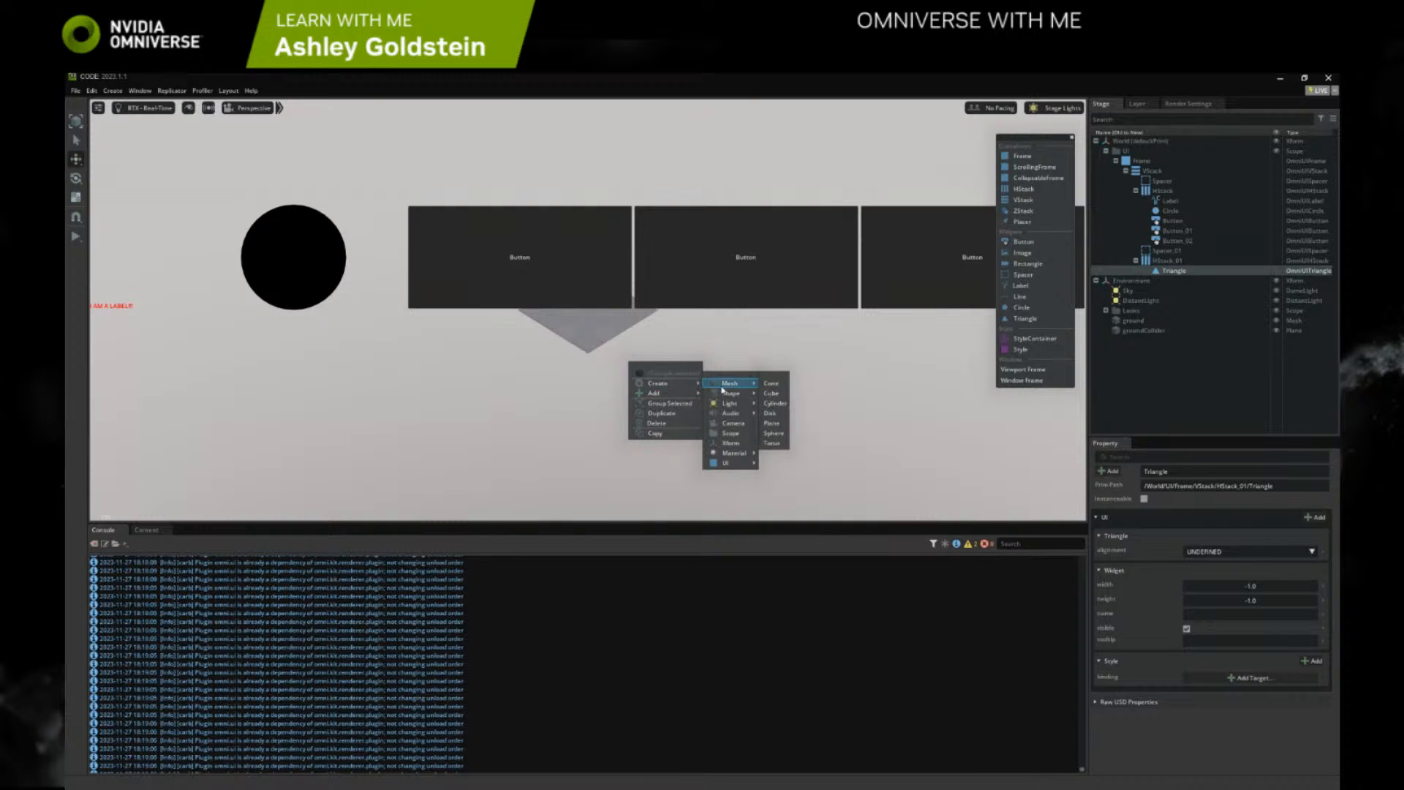
{"action": "left_click", "coordinate": [769, 393]}
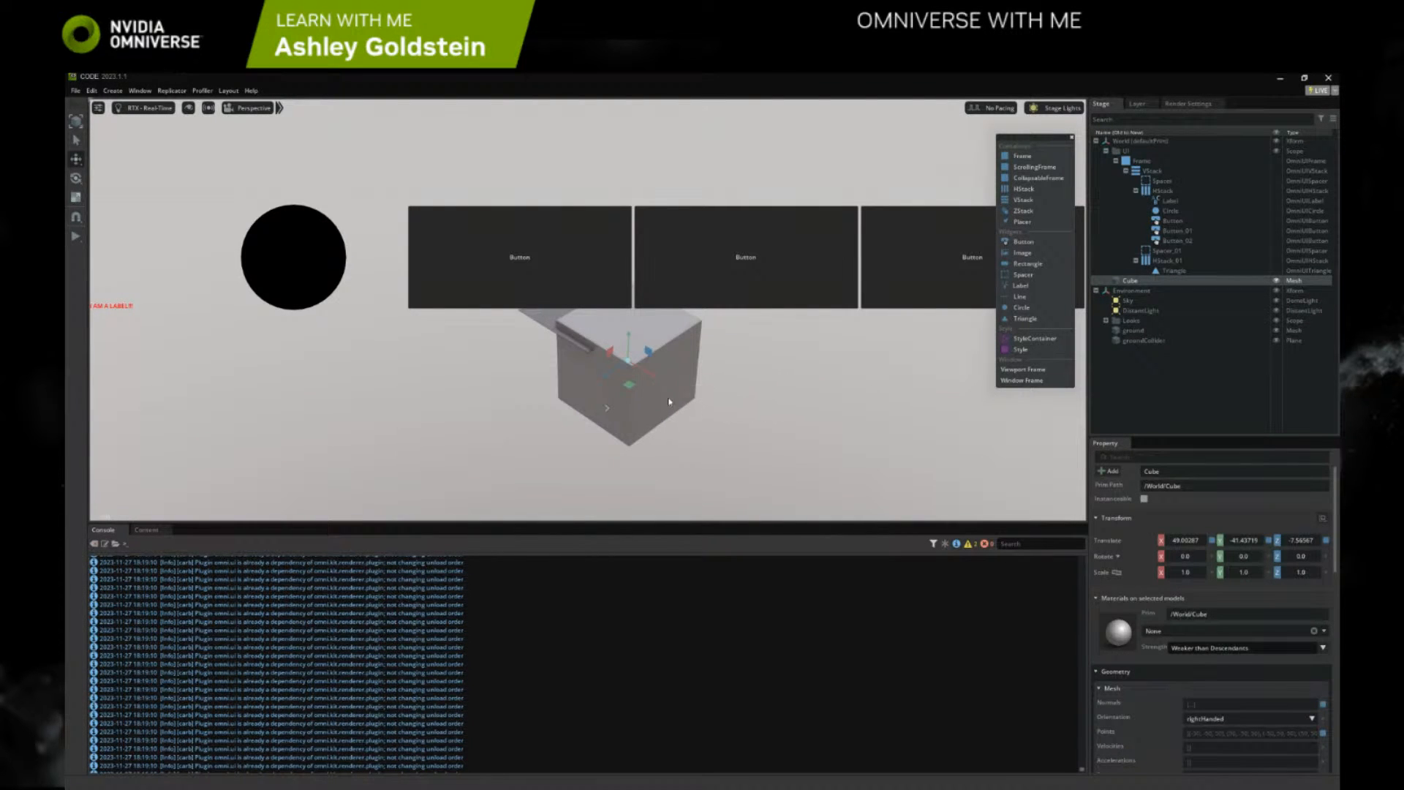
{"action": "left_click_drag", "start_coordinate": [633, 365], "coordinate": [619, 403]}
Delete the second HStack with its Triangle and enable content_clipping on the remaining HStack
{"action": "left_click", "coordinate": [1164, 260]}
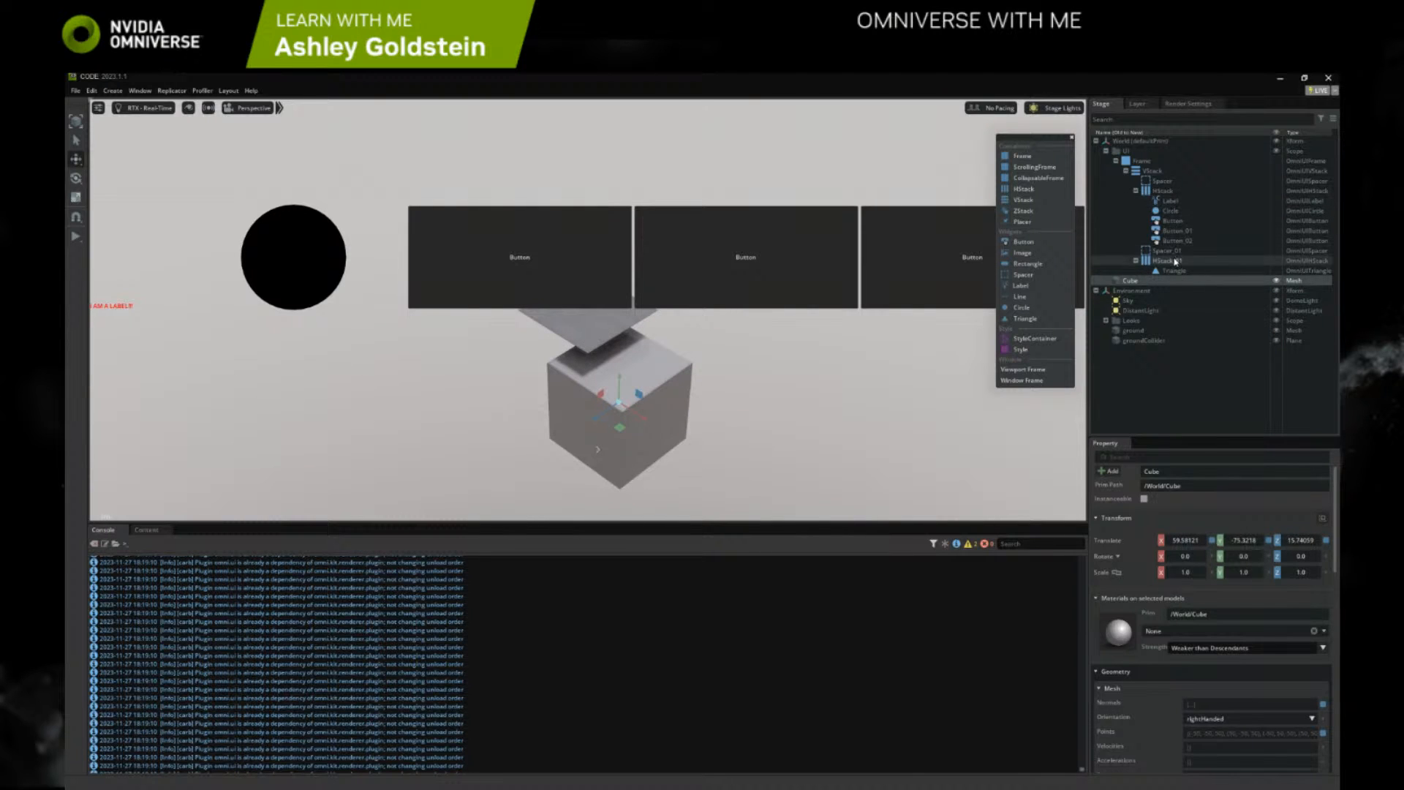
{"action": "key", "text": "Delete"}
{"action": "left_click", "coordinate": [1161, 191]}
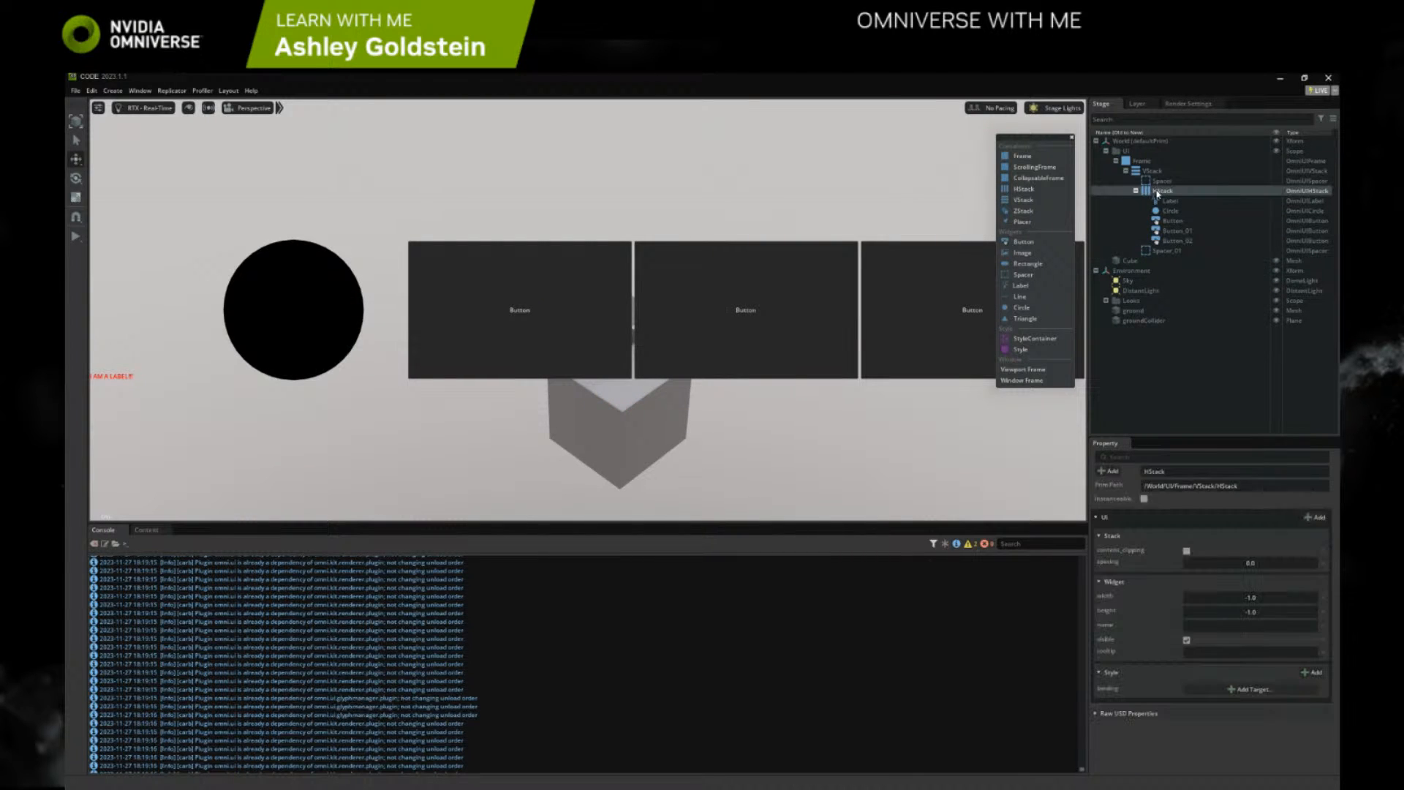
{"action": "left_click", "coordinate": [1187, 550]}
Test selecting the Cube behind the UI and move it in the viewport to about X 47.8, Z 28
{"action": "left_click", "coordinate": [621, 406]}
{"action": "mouse_move", "coordinate": [620, 407]}
{"action": "left_mouse_down"}
{"action": "mouse_move", "coordinate": [708, 404]}
{"action": "mouse_move", "coordinate": [601, 404]}
{"action": "left_mouse_up"}
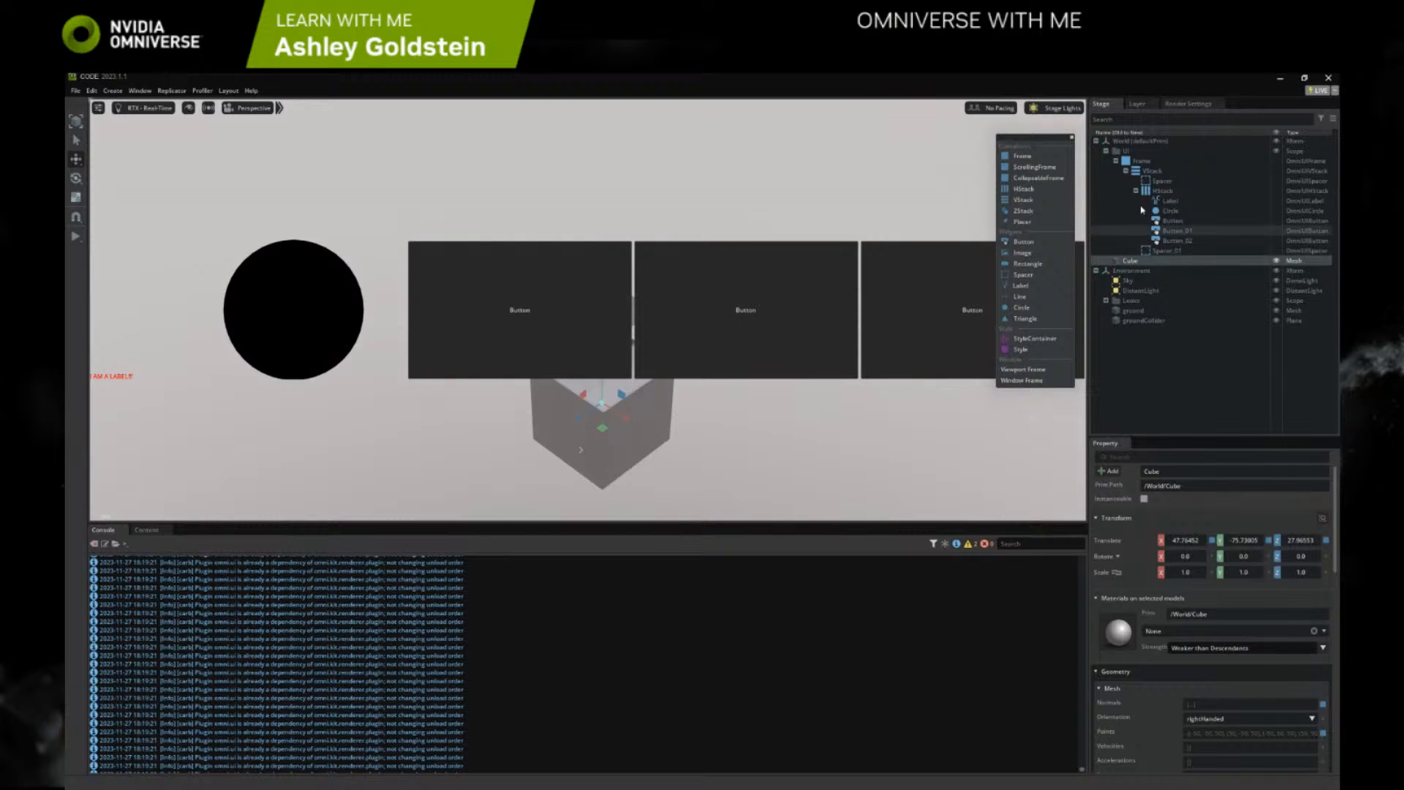
{"action": "left_click", "coordinate": [1152, 171]}
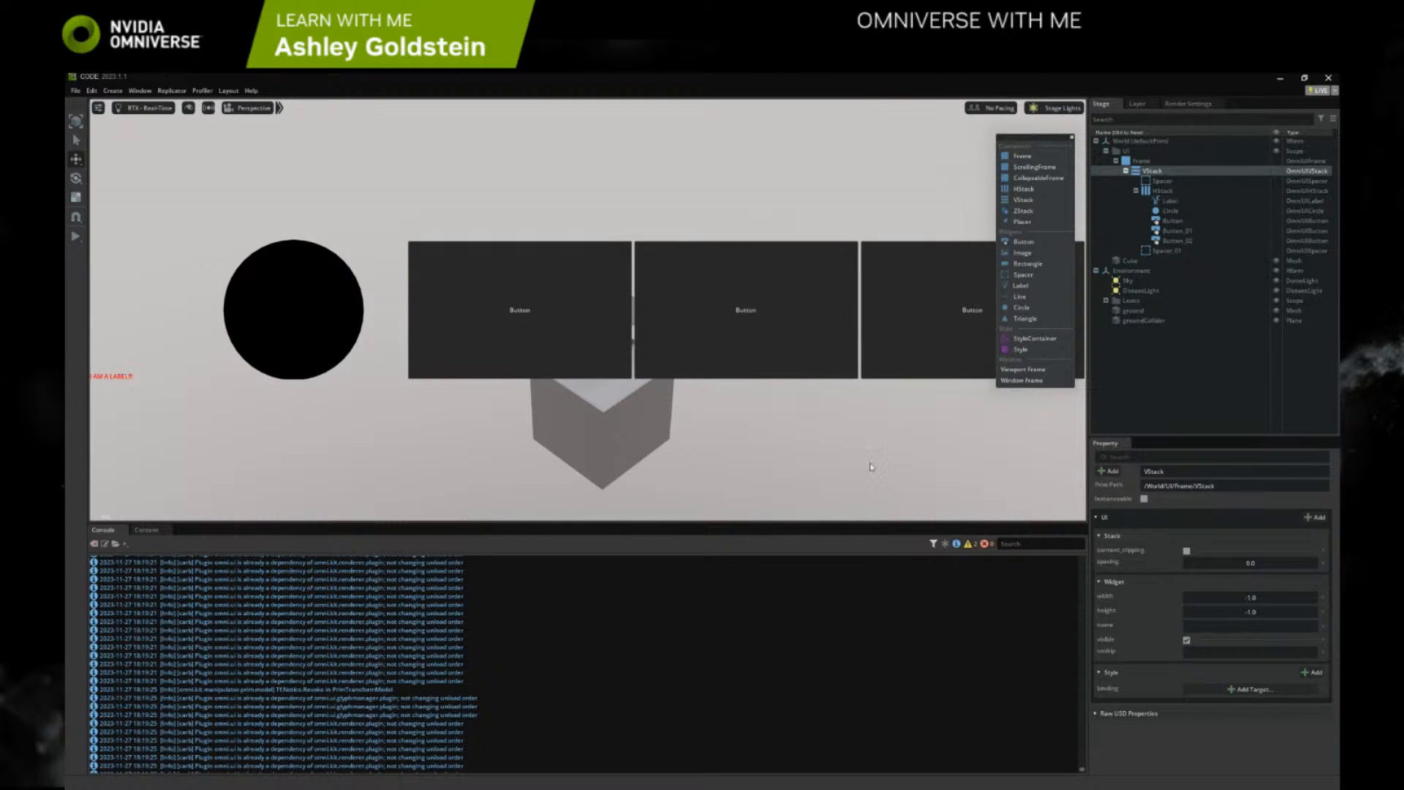
{"action": "left_click", "coordinate": [596, 433]}
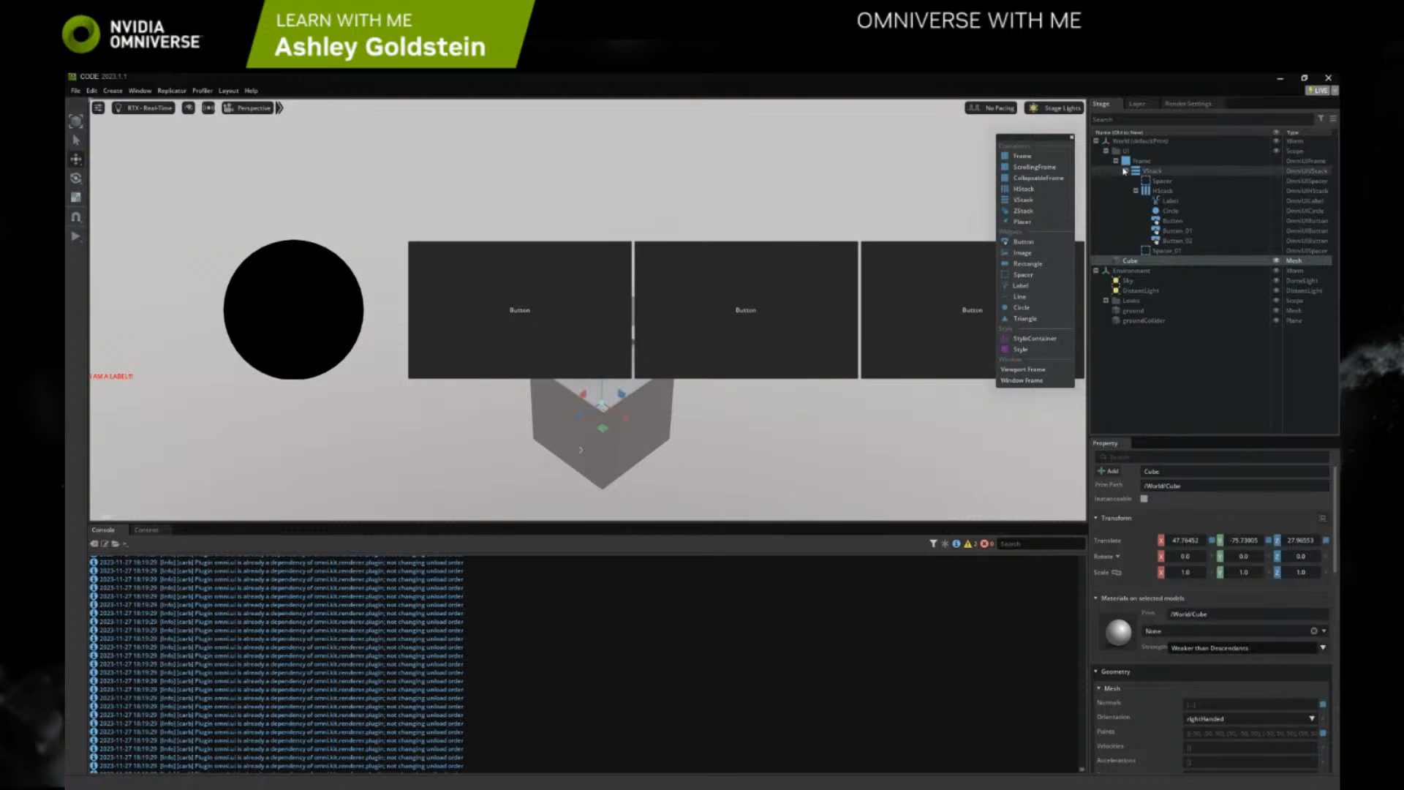
Enable content_clipping on the VStack and compare the settings of the HStack, VStack and Frame
{"action": "left_click", "coordinate": [1153, 190]}
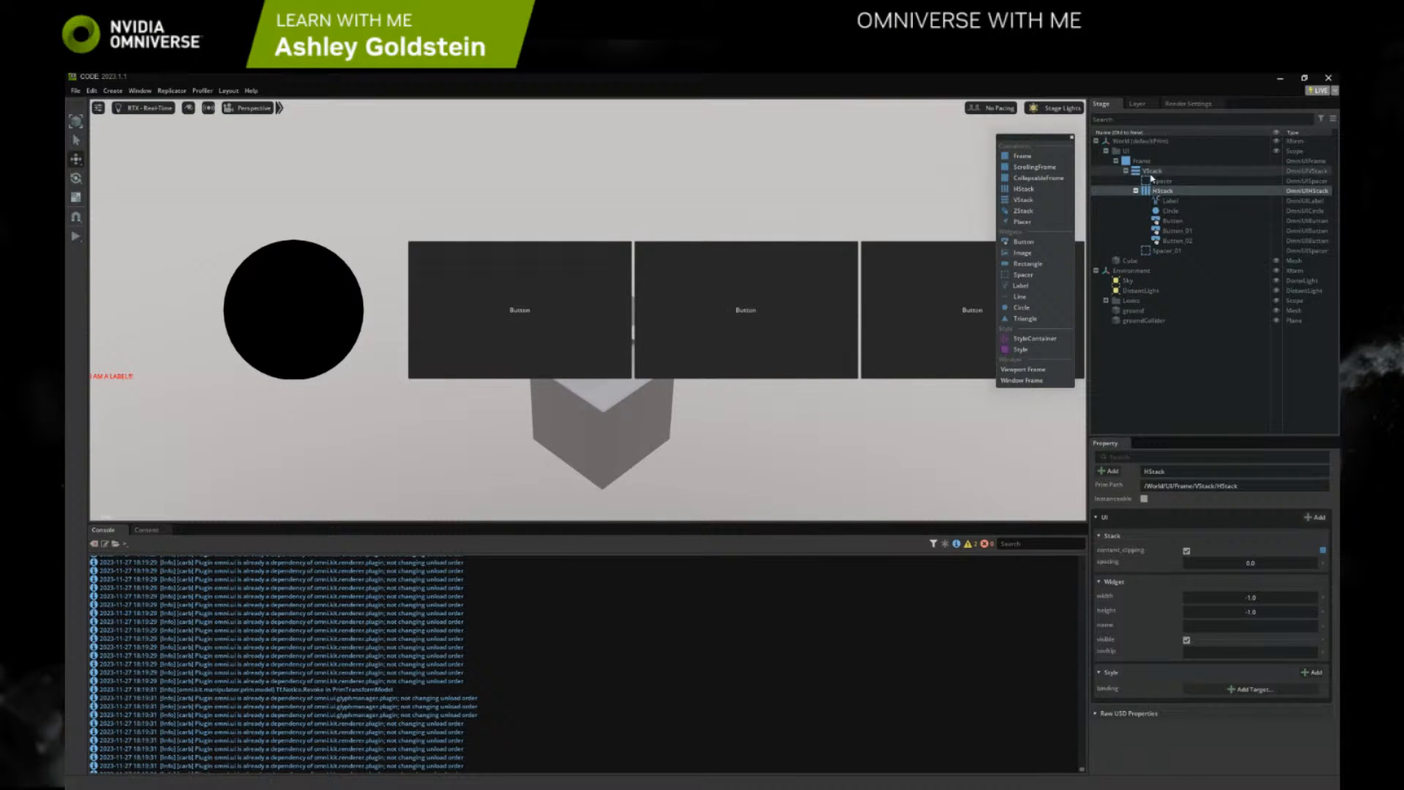
{"action": "left_click", "coordinate": [1152, 172]}
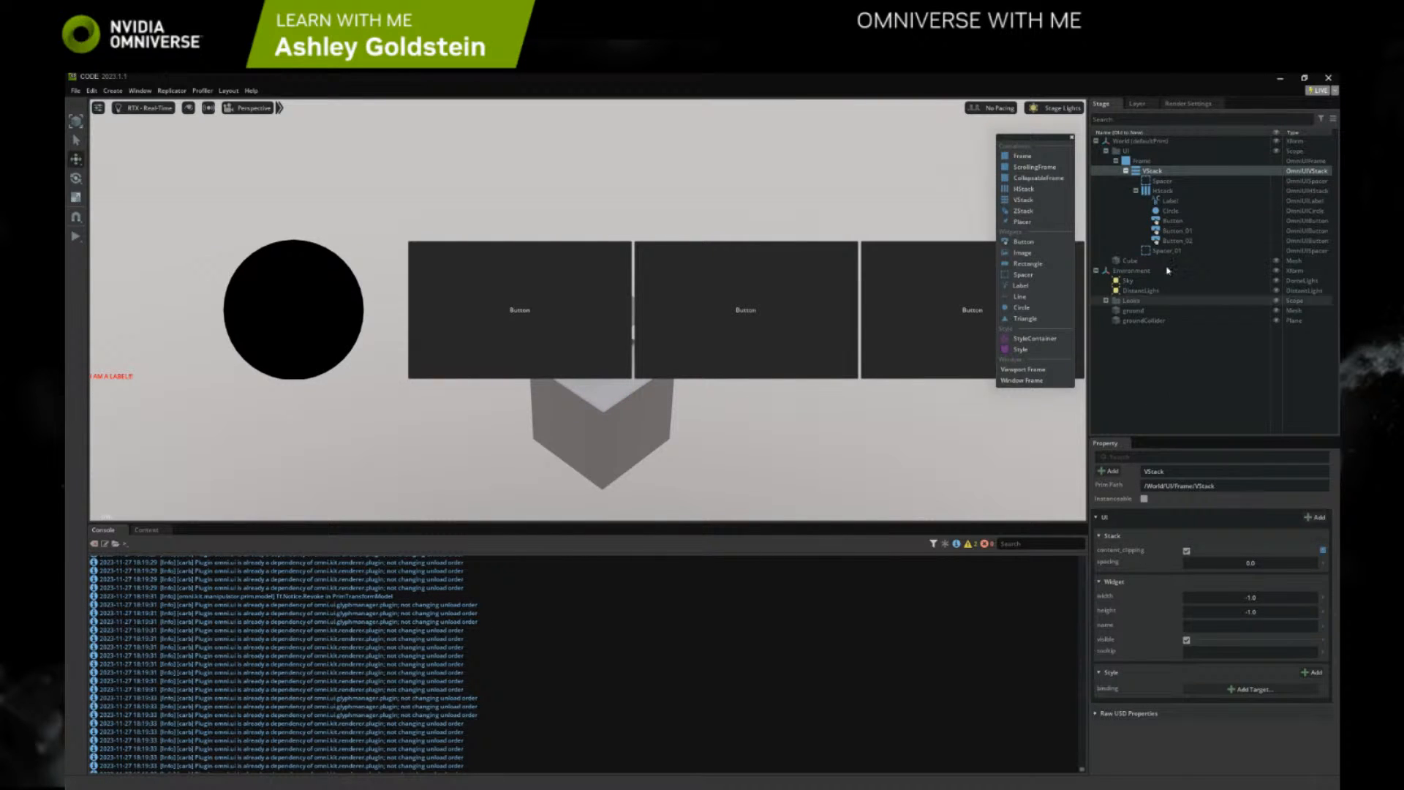
{"action": "left_click", "coordinate": [1141, 161]}
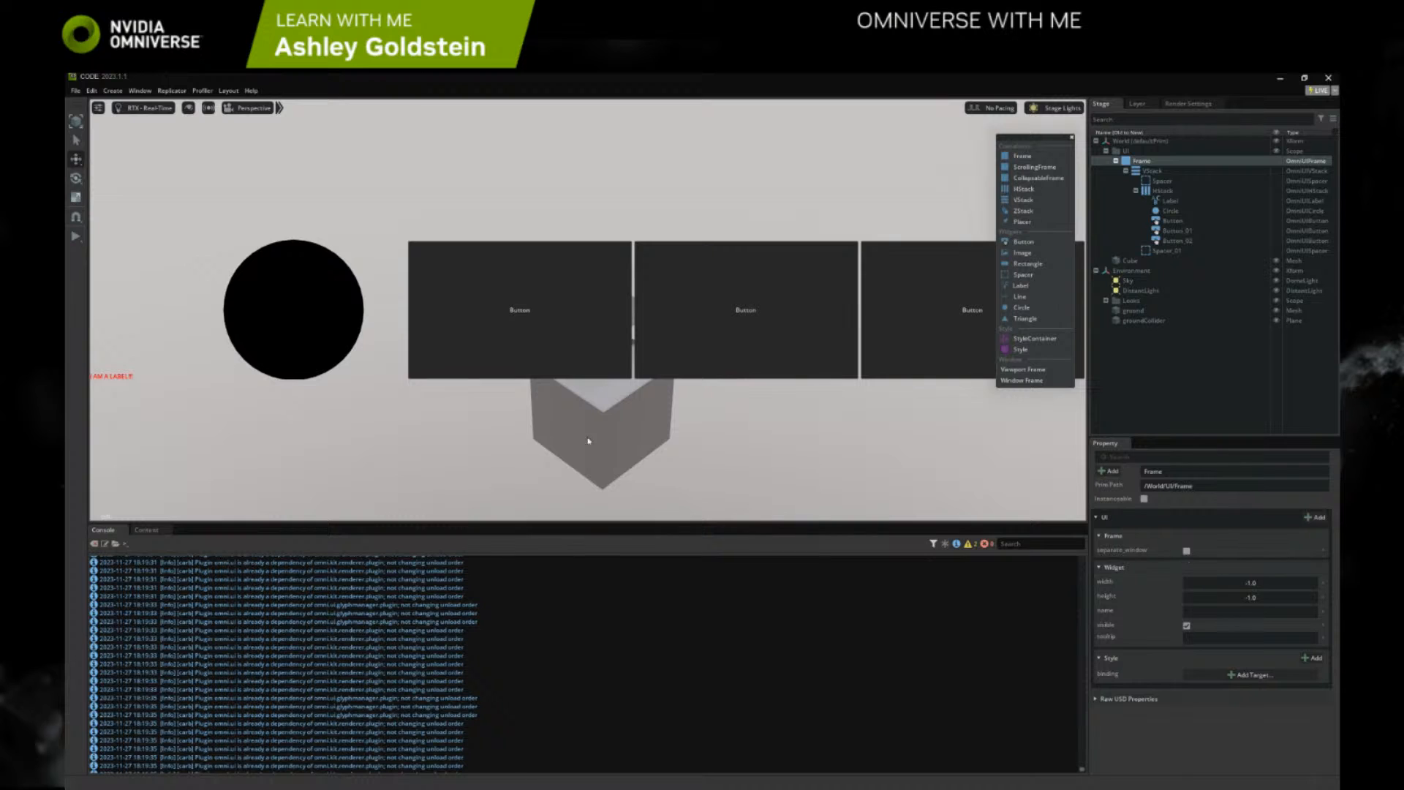
{"action": "left_click", "coordinate": [1159, 171]}
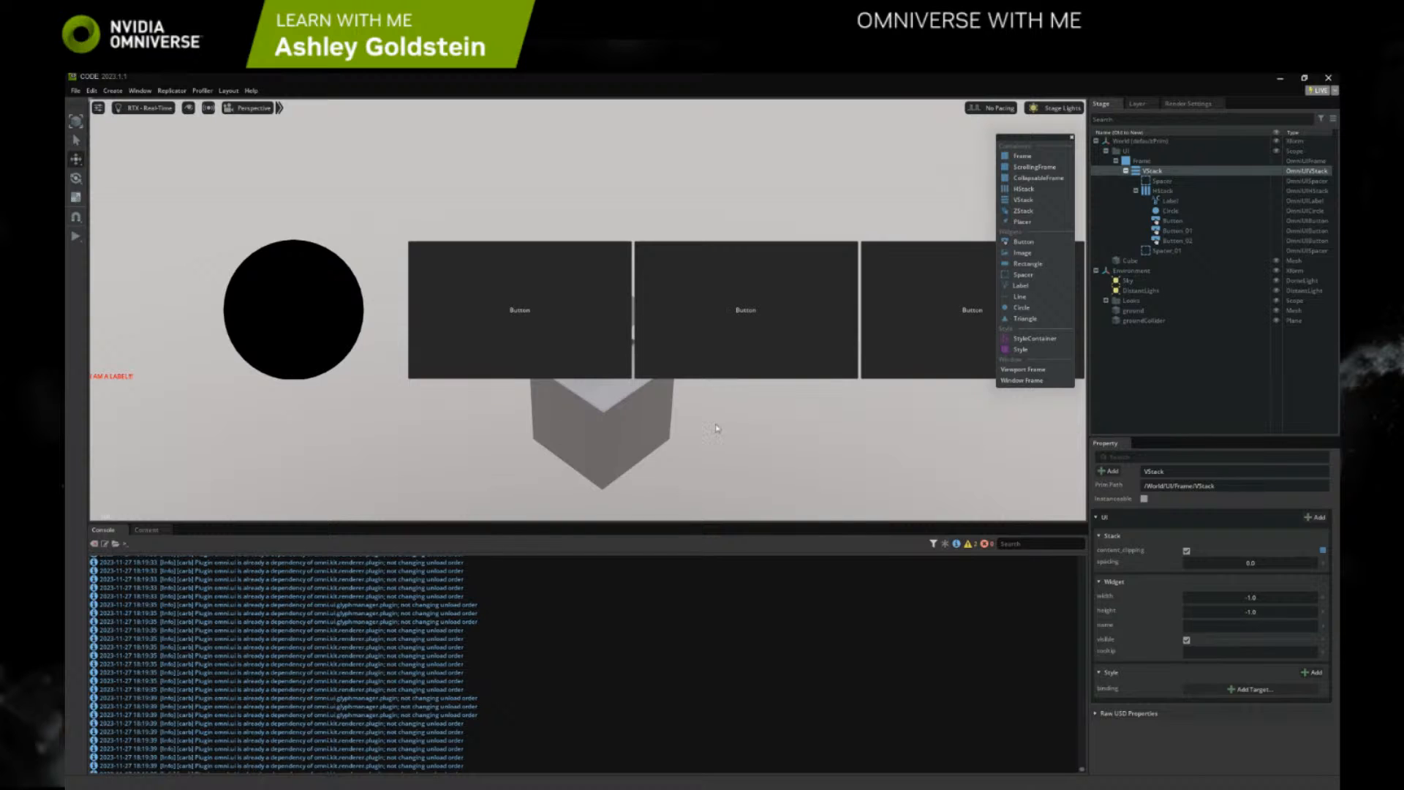
Enable separate_window on the Frame and open it as a Window Frame enlarged to fit its contents
{"action": "left_click", "coordinate": [1149, 162]}
{"action": "left_click", "coordinate": [1186, 550]}
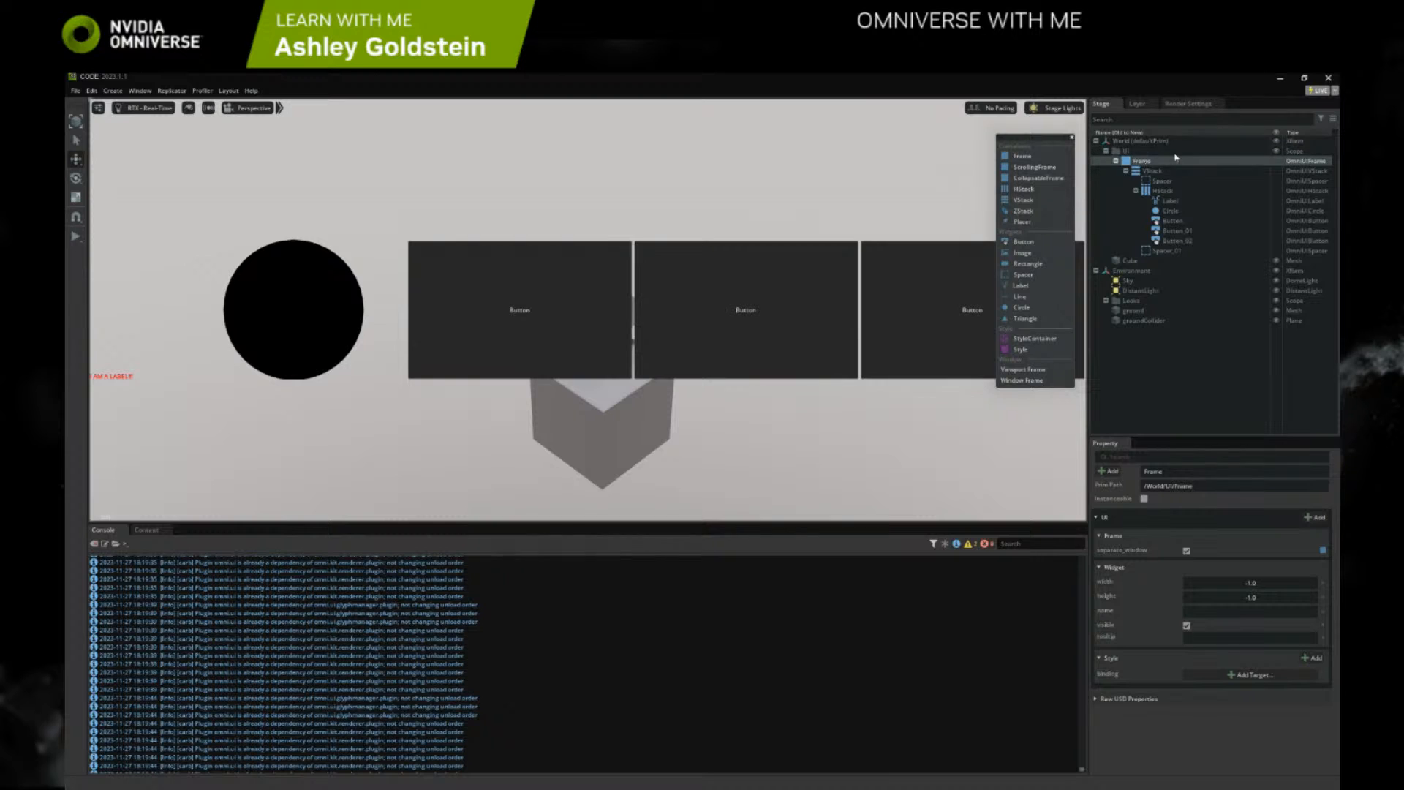
{"action": "right_click", "coordinate": [1134, 161]}
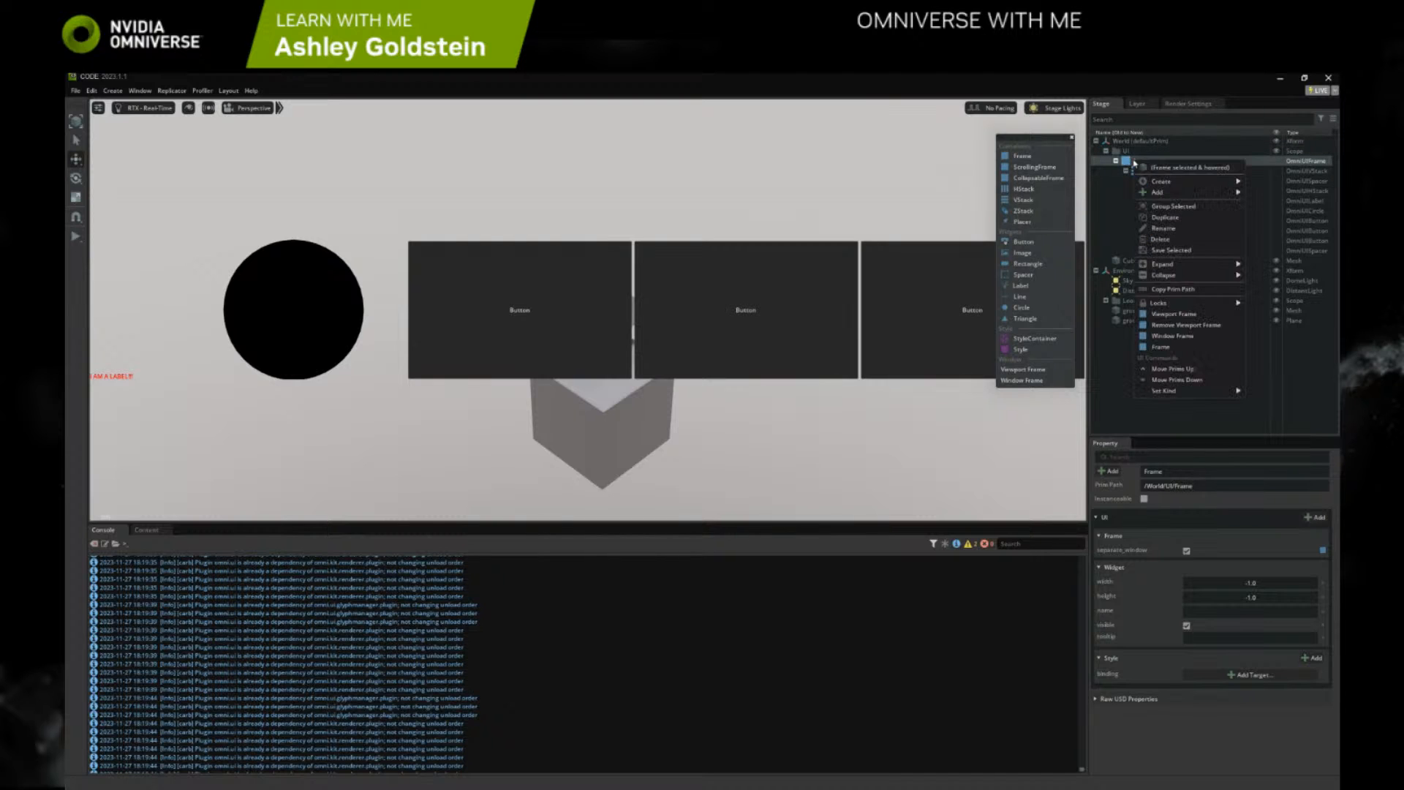
{"action": "left_click", "coordinate": [1186, 340]}
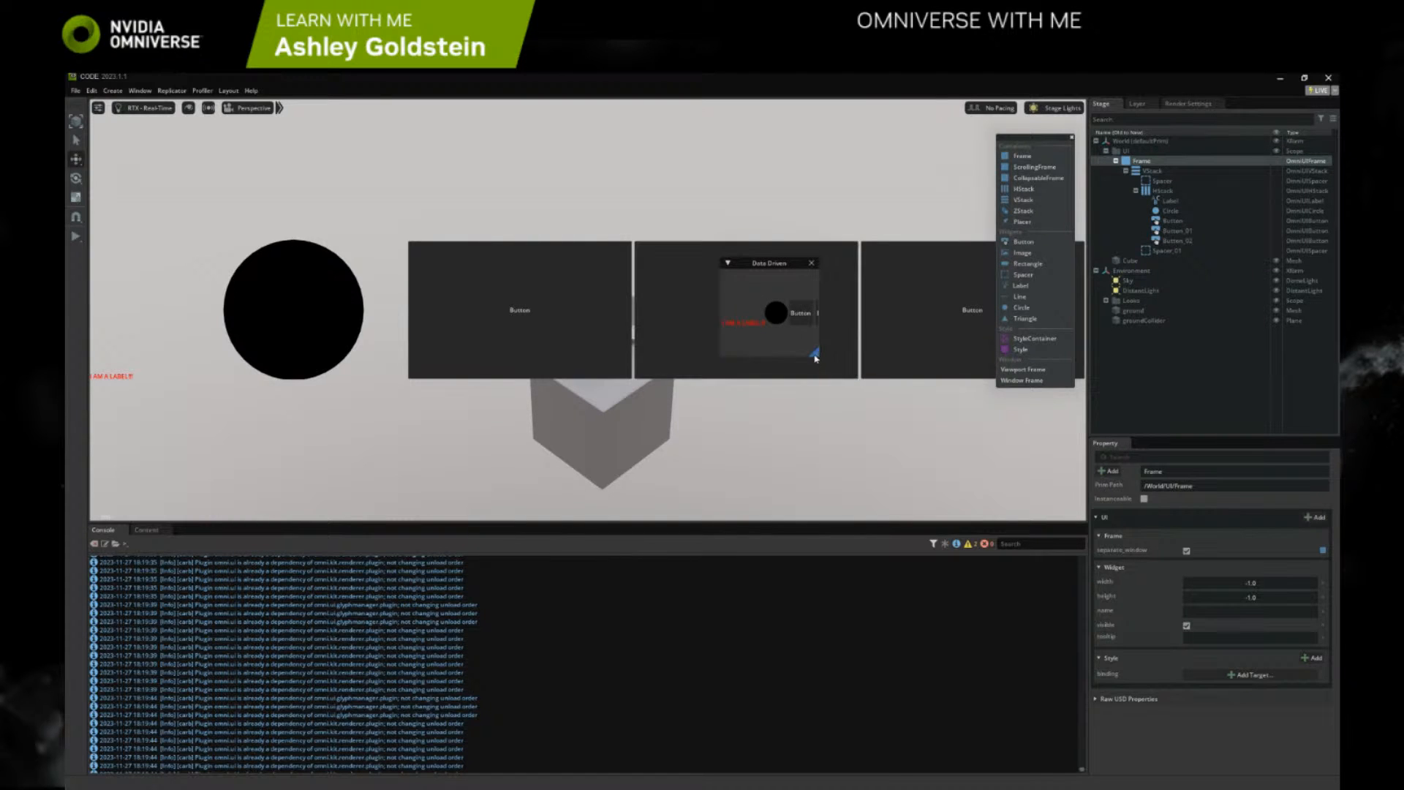
{"action": "left_click_drag", "start_coordinate": [818, 360], "coordinate": [1056, 458]}
{"action": "left_click_drag", "start_coordinate": [964, 266], "coordinate": [900, 269]}
Remove the Frame's viewport display and move its floating Data Driven window up, clear of most of the Cube
{"action": "right_click", "coordinate": [1146, 162]}
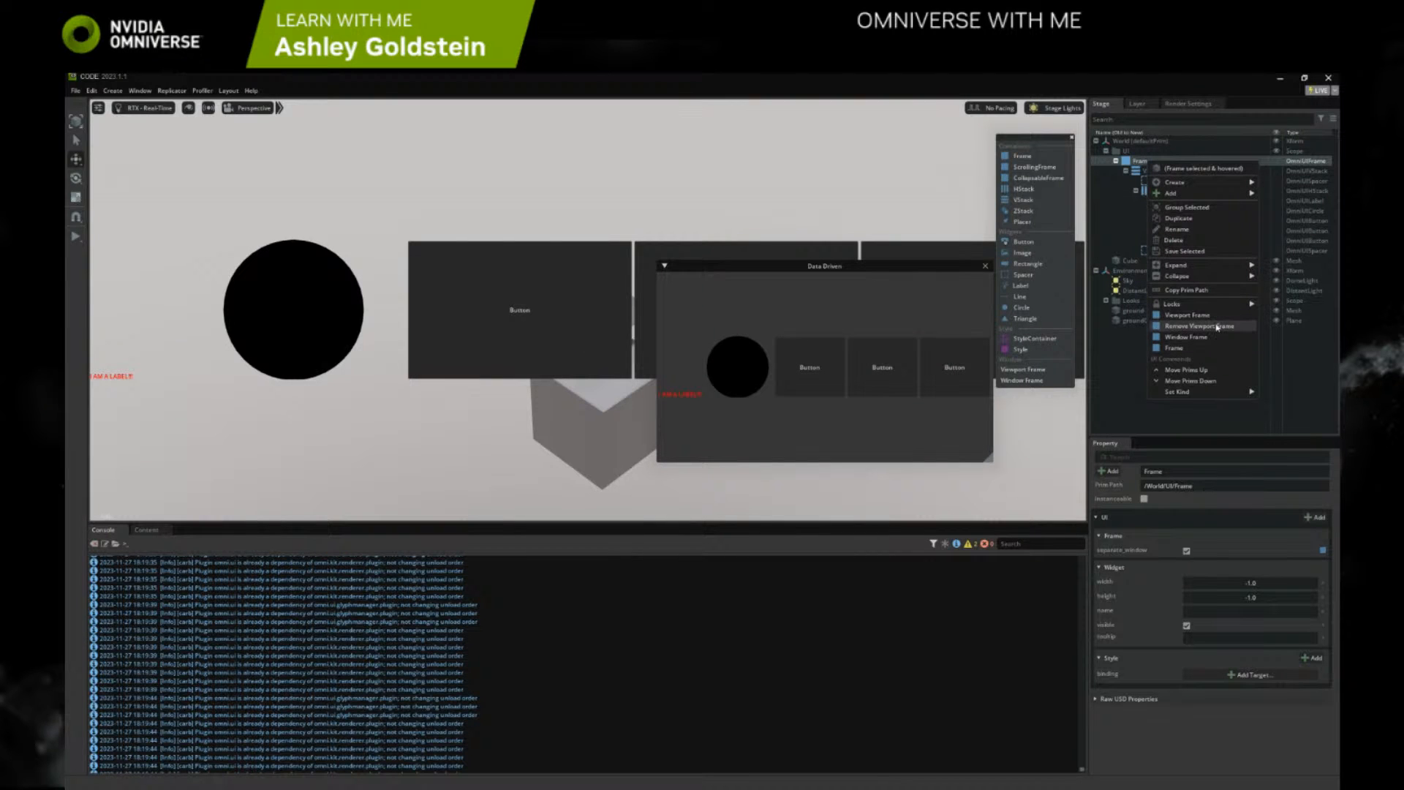
{"action": "left_click", "coordinate": [1217, 327]}
{"action": "left_click_drag", "start_coordinate": [842, 269], "coordinate": [943, 142]}
{"action": "left_click_drag", "start_coordinate": [984, 334], "coordinate": [994, 348]}
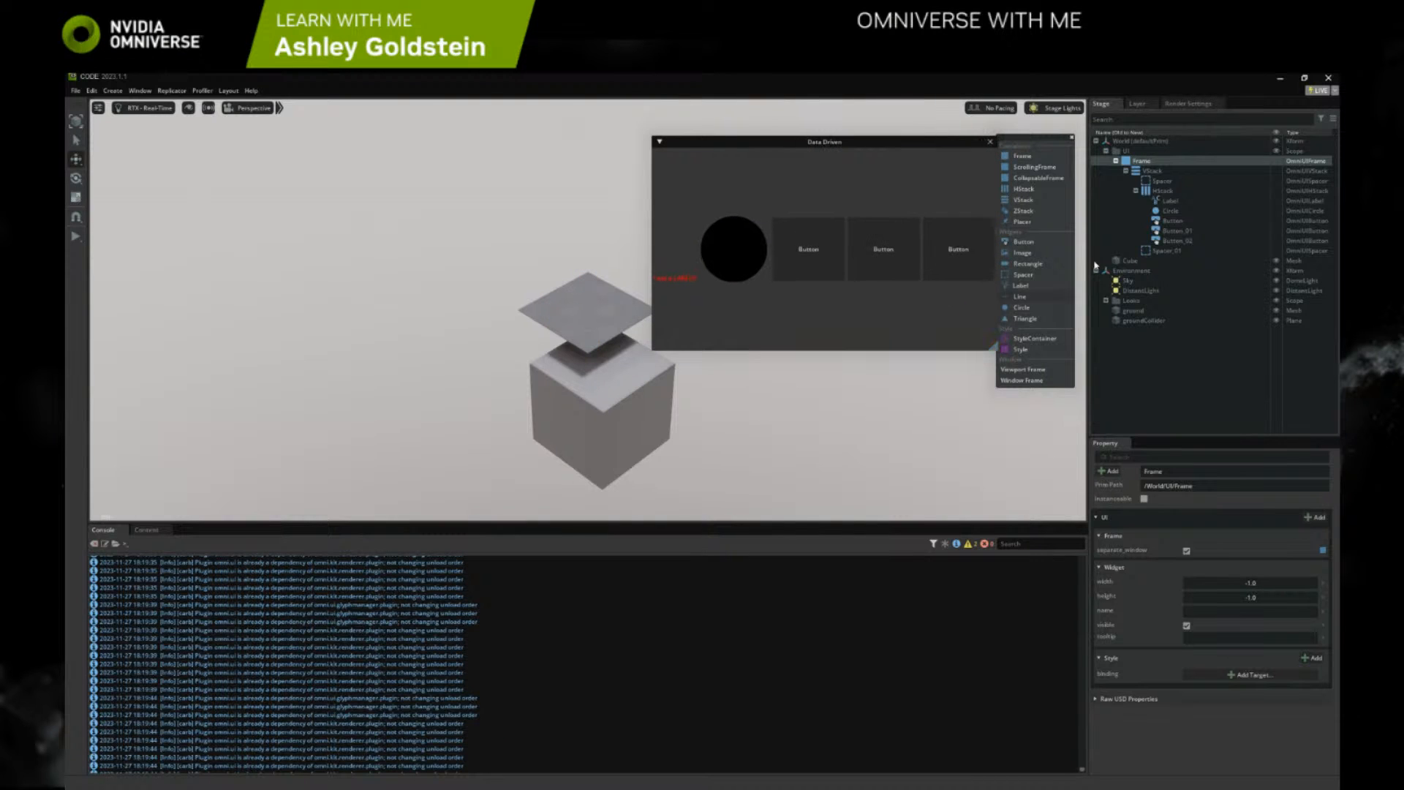
Add a ScrollingFrame and move it into the VStack between the HStack and the second Spacer
{"action": "right_click", "coordinate": [1146, 161]}
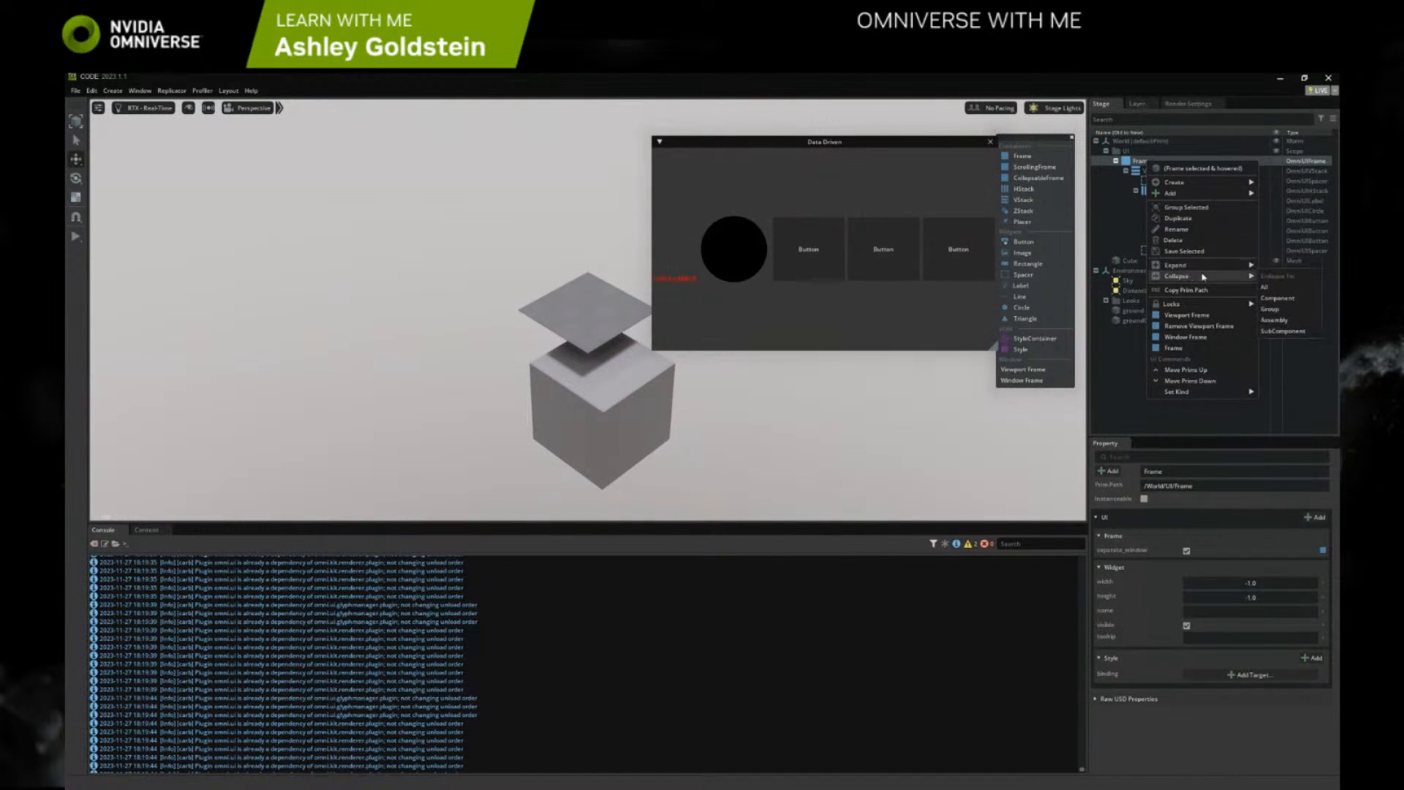
{"action": "left_click", "coordinate": [1035, 140]}
{"action": "left_click", "coordinate": [1034, 167]}
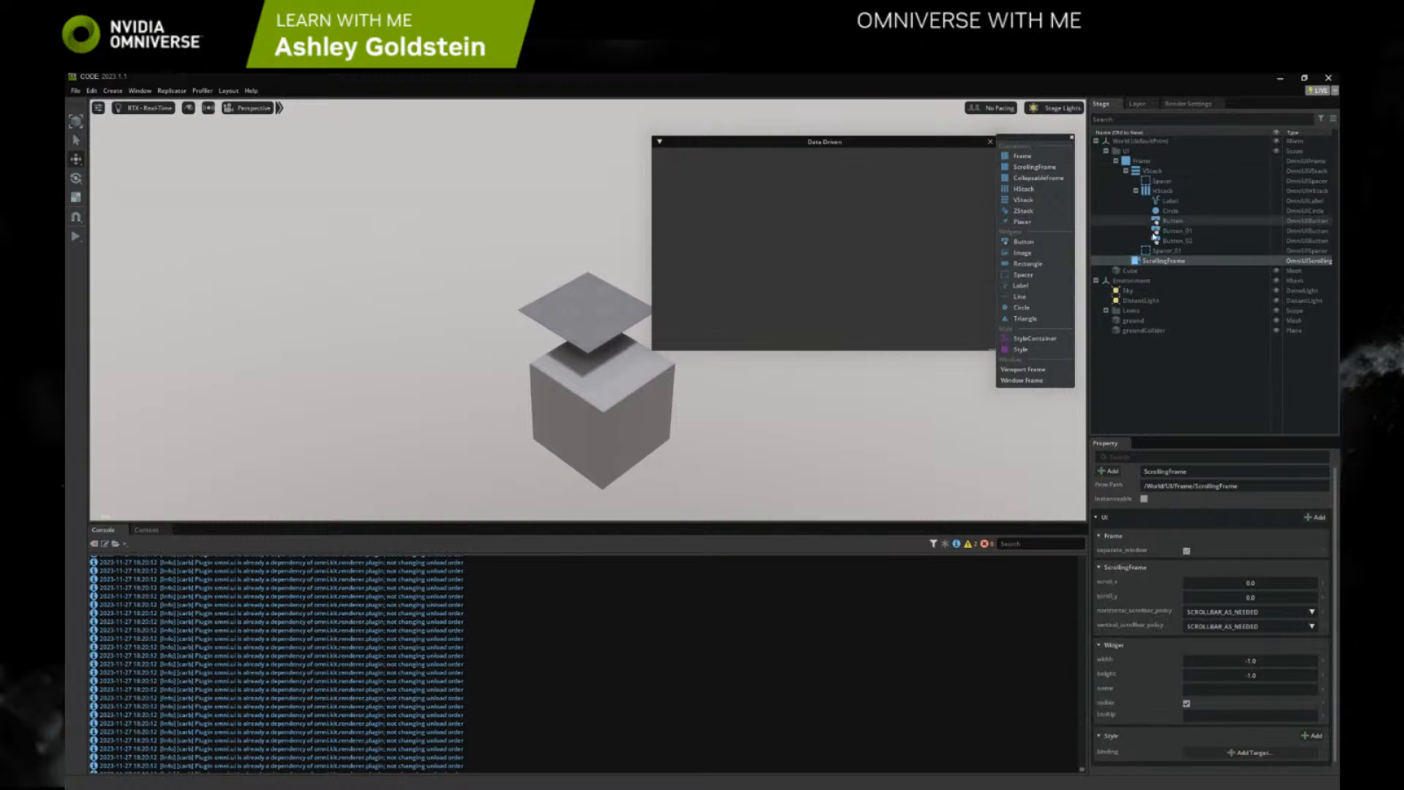
{"action": "left_click_drag", "start_coordinate": [1162, 260], "coordinate": [1148, 175]}
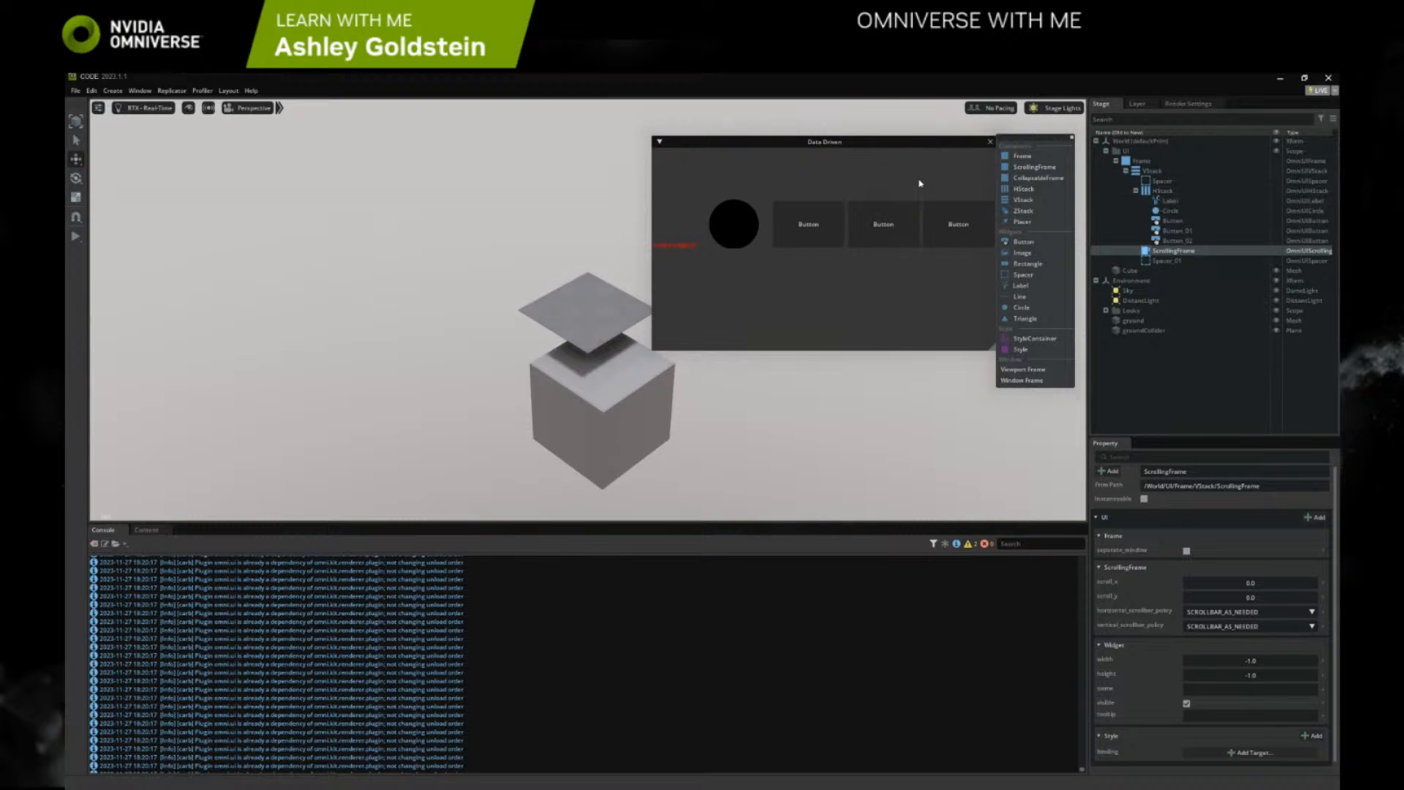
Nest the HStack inside the ScrollingFrame below both Spacers and resize the Data Driven window
{"action": "left_click_drag", "start_coordinate": [885, 147], "coordinate": [838, 156]}
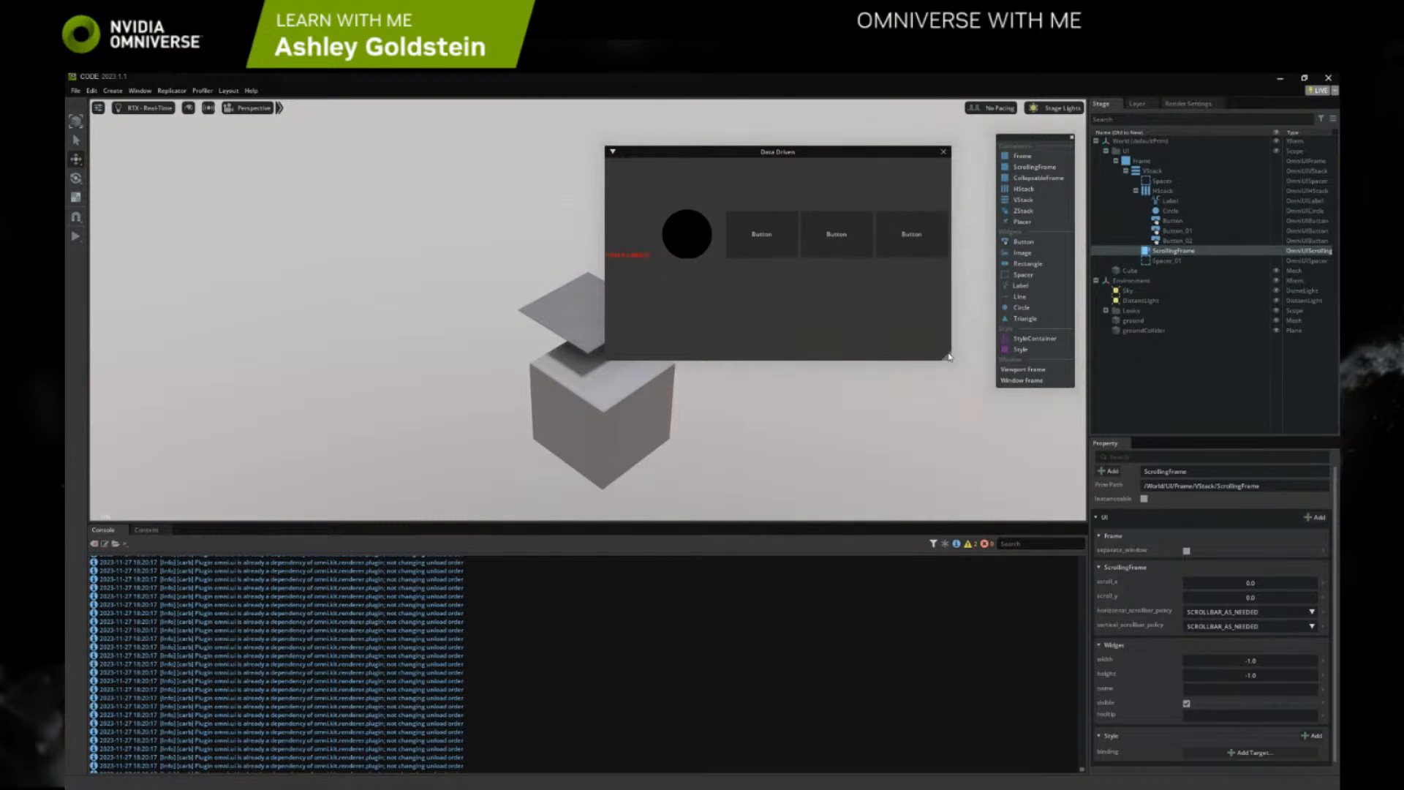
{"action": "left_click_drag", "start_coordinate": [949, 357], "coordinate": [939, 398]}
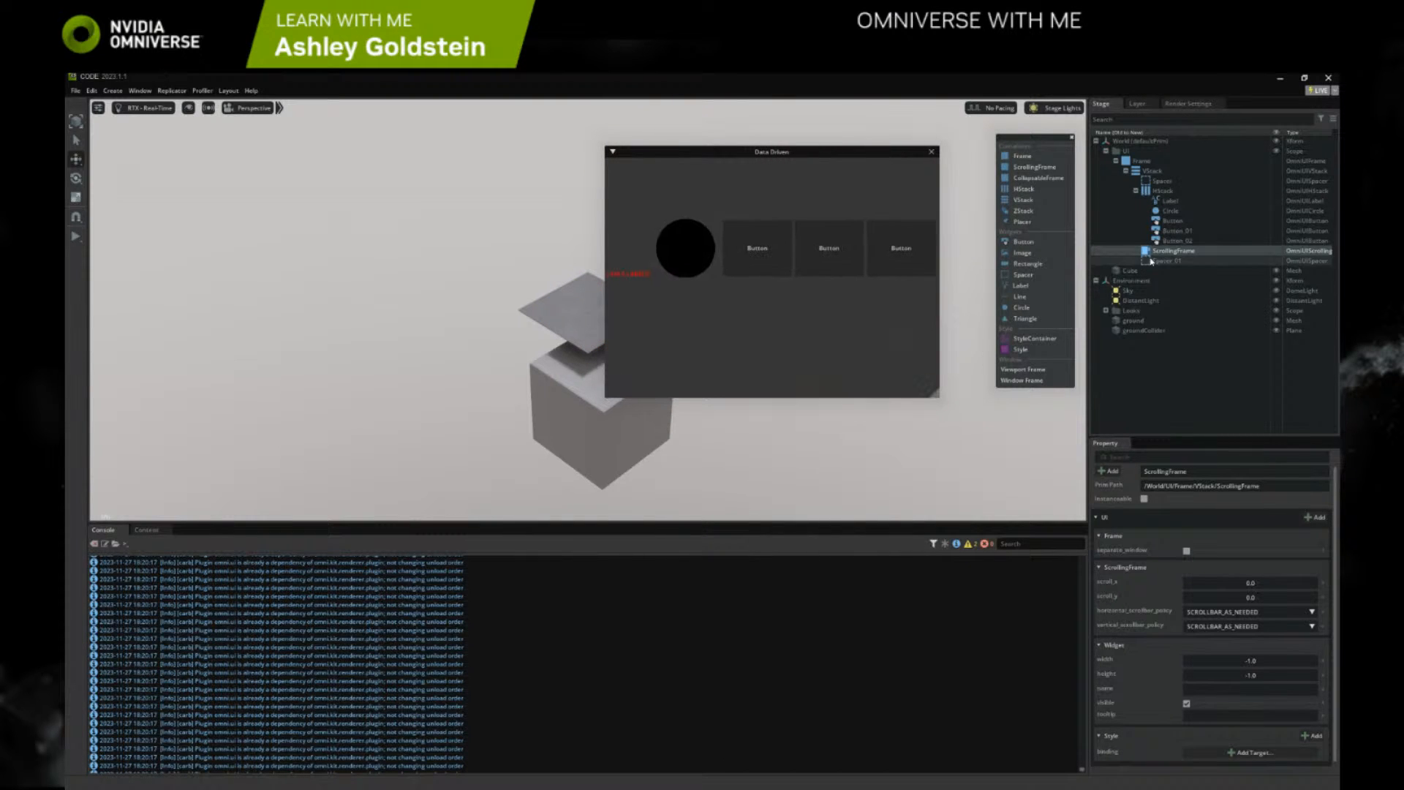
{"action": "mouse_move", "coordinate": [1158, 252]}
{"action": "left_mouse_down"}
{"action": "mouse_move", "coordinate": [1162, 171]}
{"action": "mouse_move", "coordinate": [1161, 252]}
{"action": "left_mouse_up"}
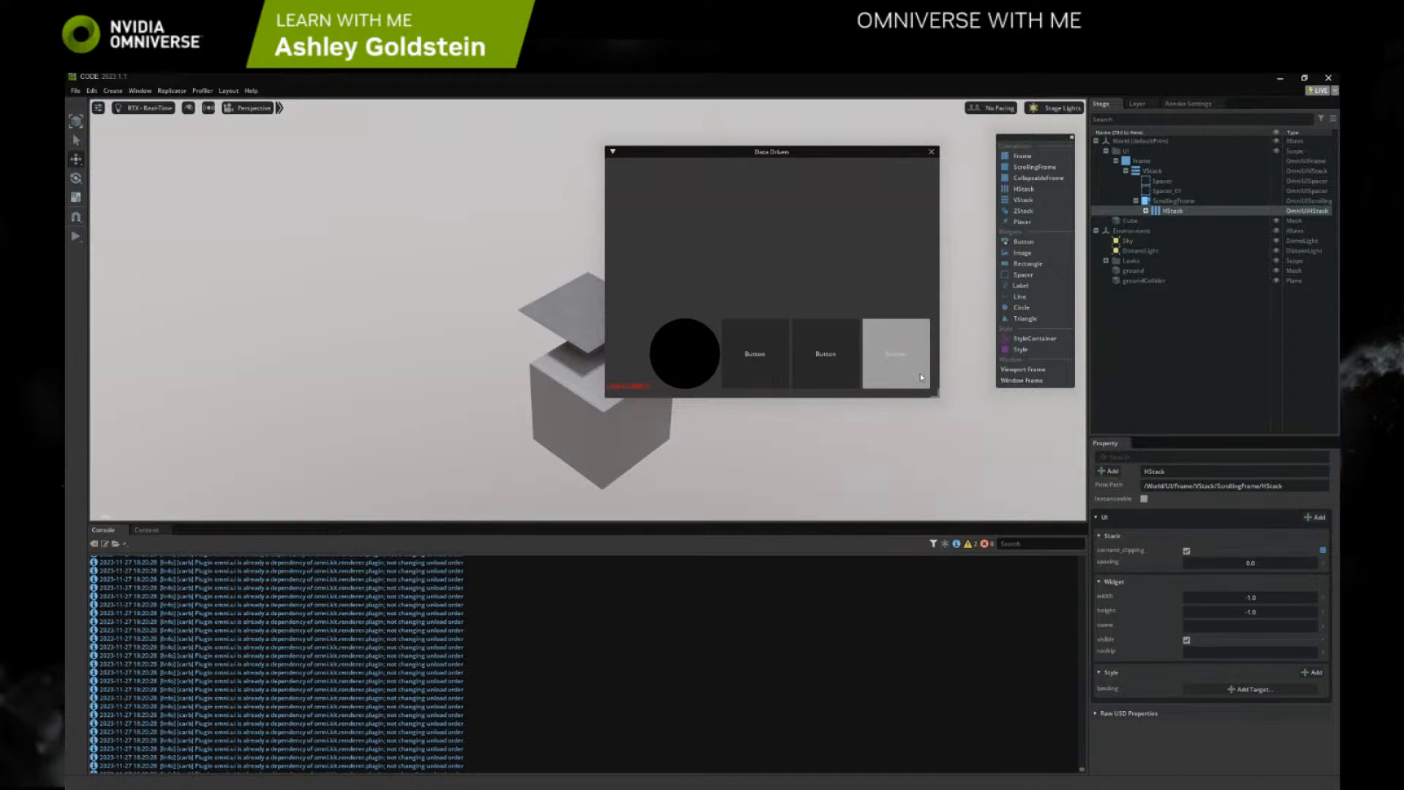
{"action": "left_click_drag", "start_coordinate": [937, 395], "coordinate": [957, 392]}
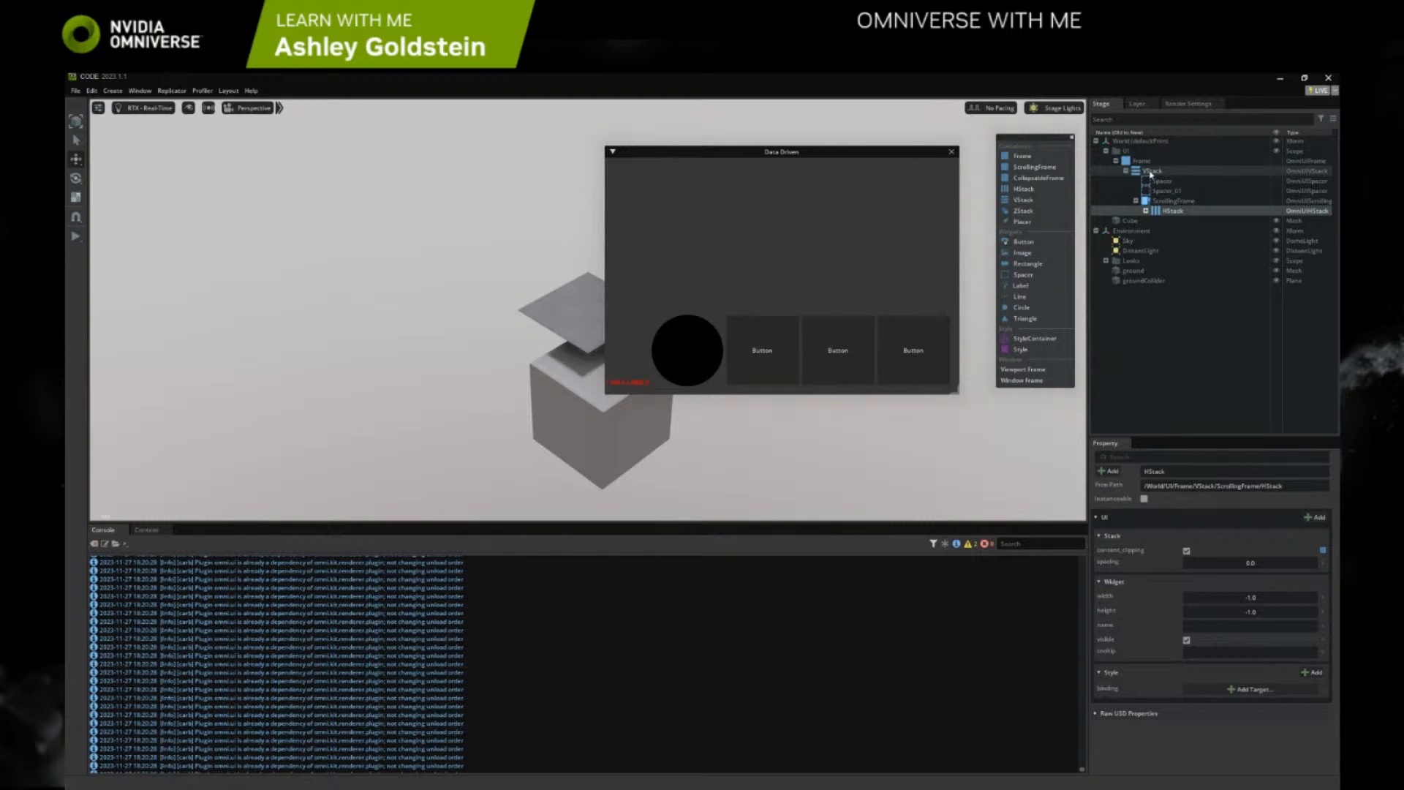
Add a CollapsableFrame under the Frame, nest the VStack inside it, and shift the Data Driven window slightly away from the widget palette
{"action": "left_click", "coordinate": [1150, 172]}
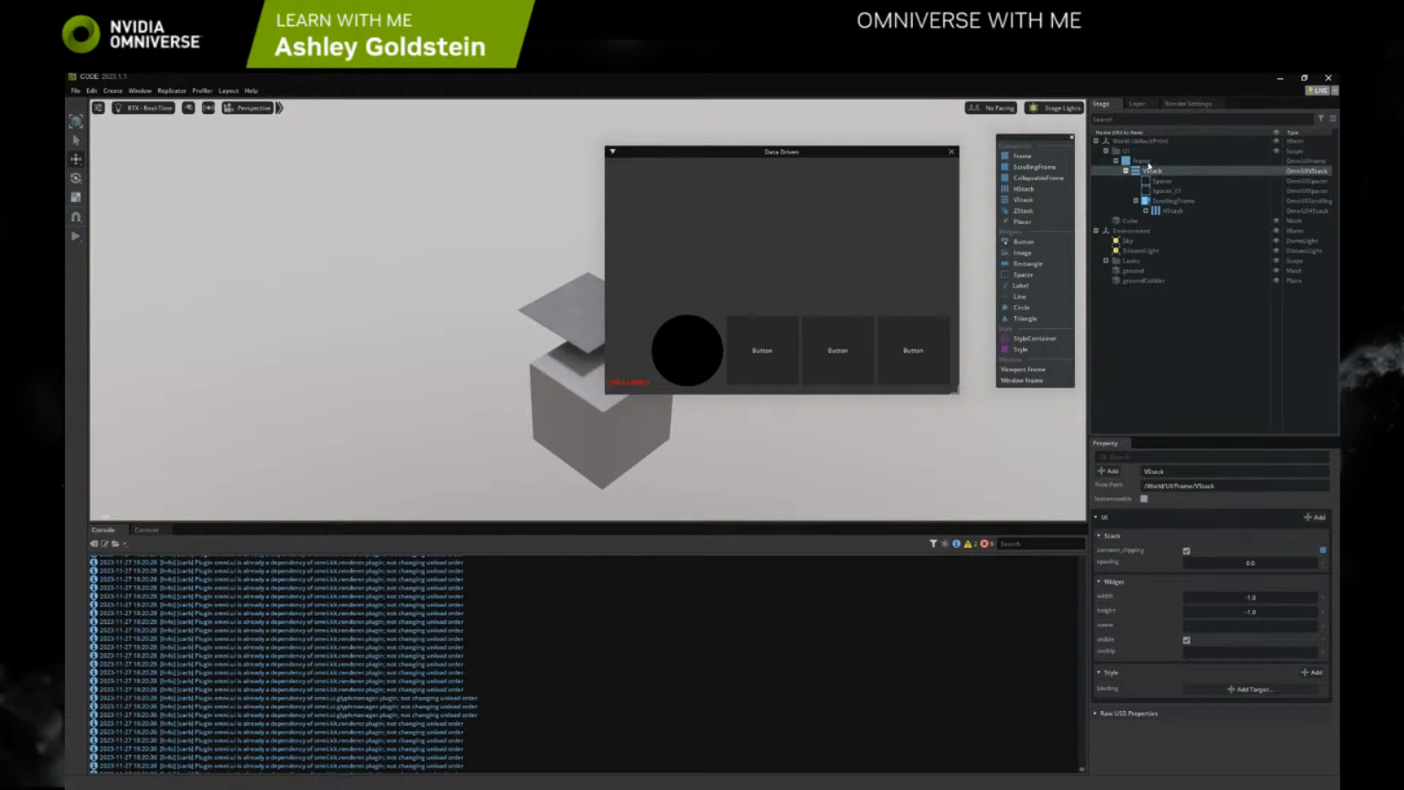
{"action": "left_click", "coordinate": [1048, 179]}
{"action": "mouse_move", "coordinate": [1164, 222]}
{"action": "left_mouse_down"}
{"action": "mouse_move", "coordinate": [1157, 175]}
{"action": "mouse_move", "coordinate": [1135, 165]}
{"action": "mouse_move", "coordinate": [1173, 220]}
{"action": "left_mouse_up"}
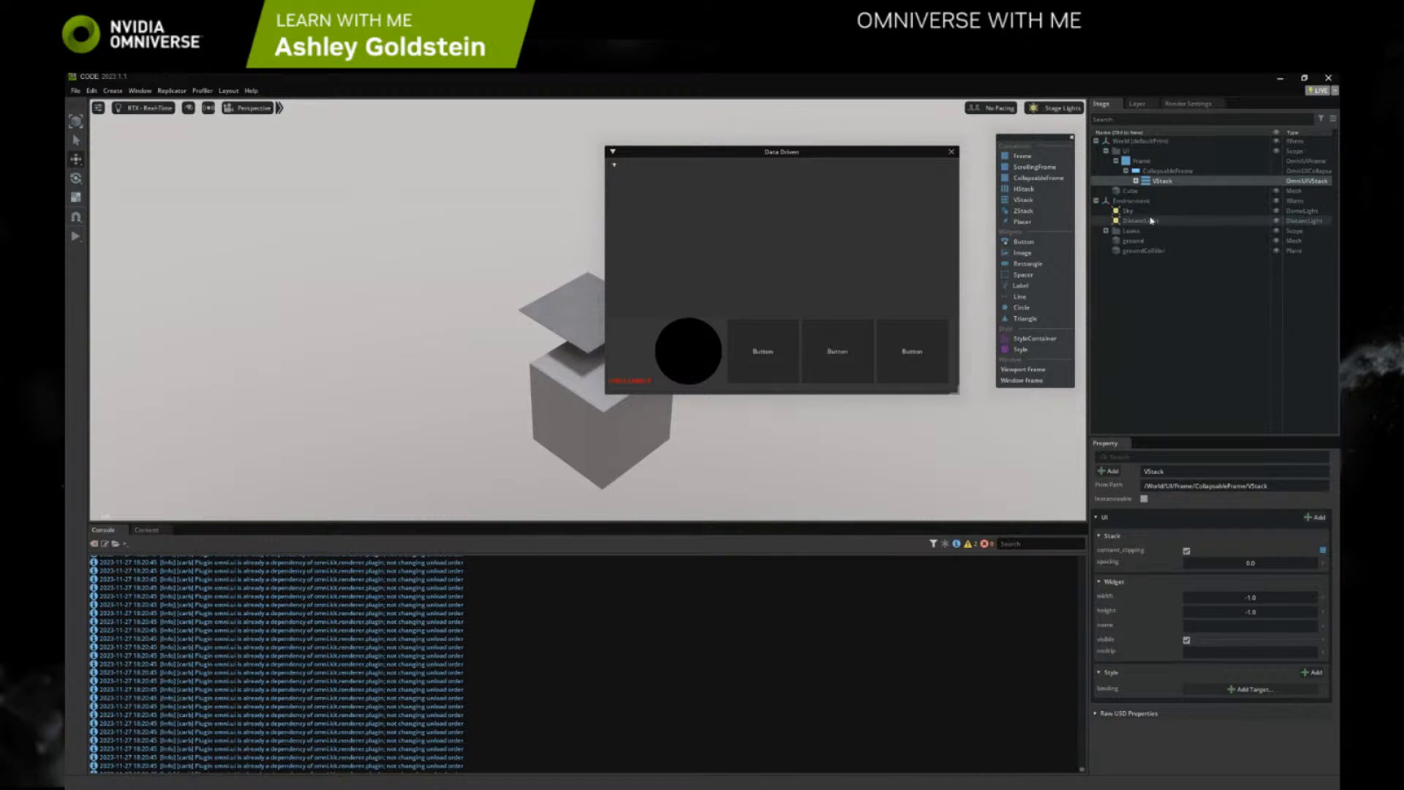
{"action": "left_click", "coordinate": [1136, 181]}
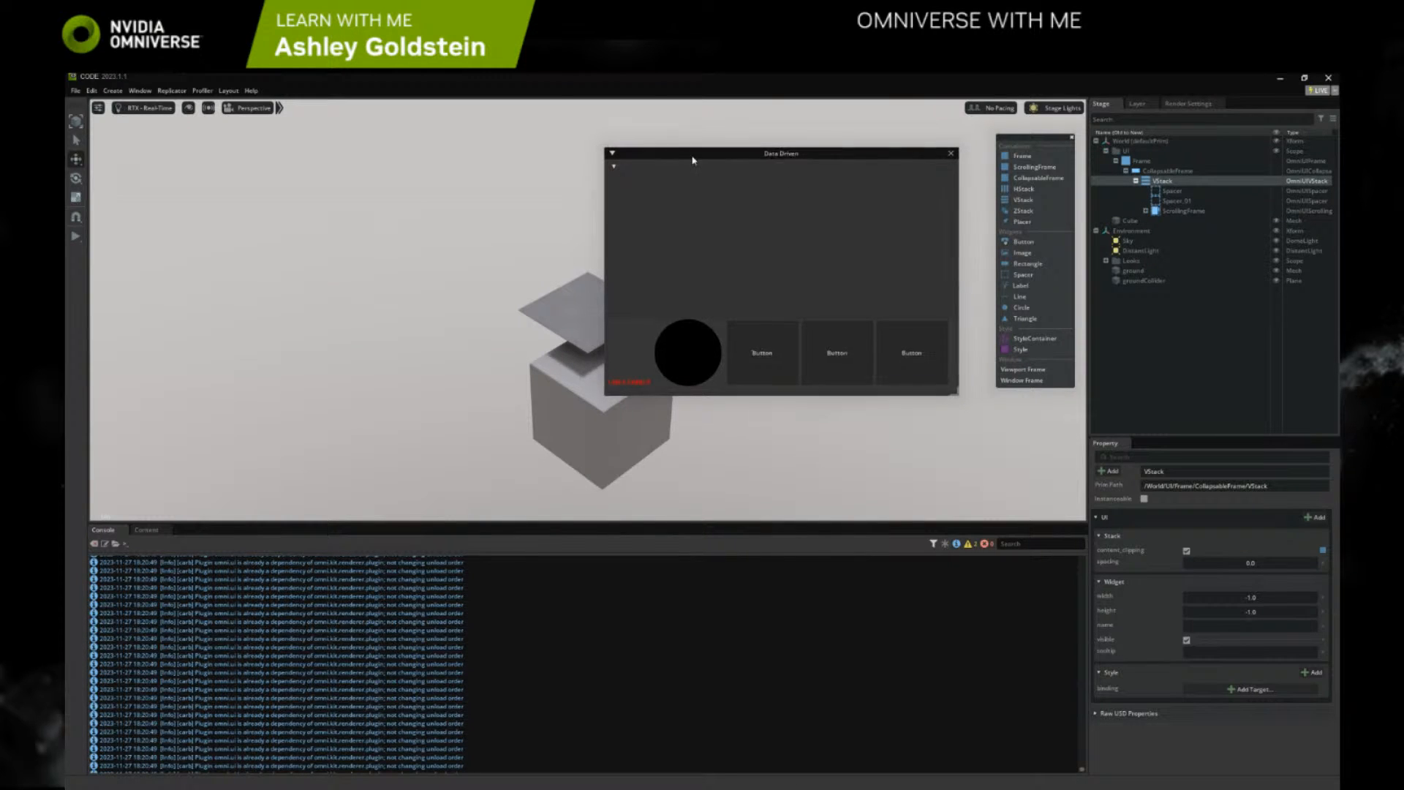
{"action": "left_click_drag", "start_coordinate": [661, 155], "coordinate": [633, 168]}
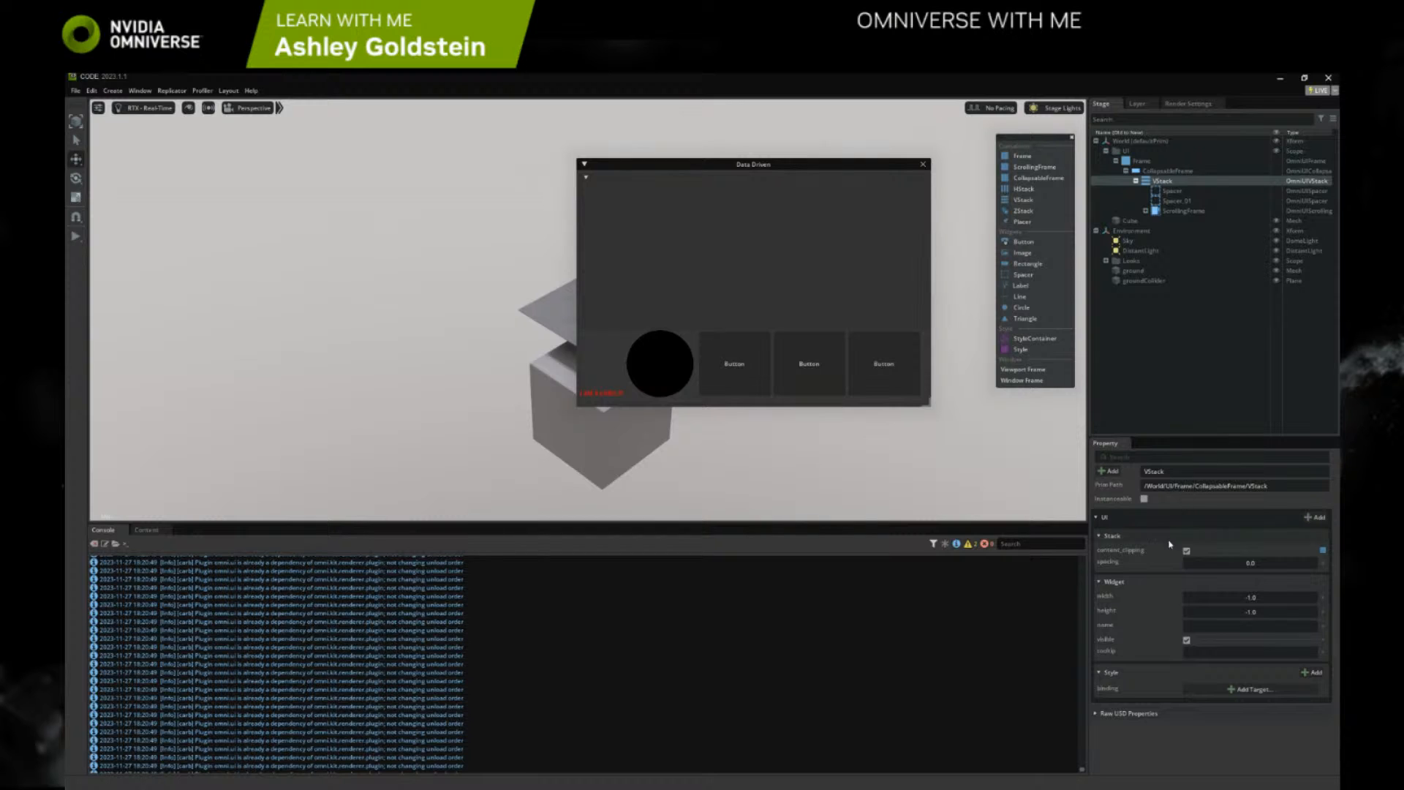
Turn off content_clipping on the VStack and the HStack, and make the Data Driven window slightly shorter
{"action": "left_click", "coordinate": [1185, 550]}
{"action": "left_click", "coordinate": [1146, 211]}
{"action": "left_click", "coordinate": [1179, 222]}
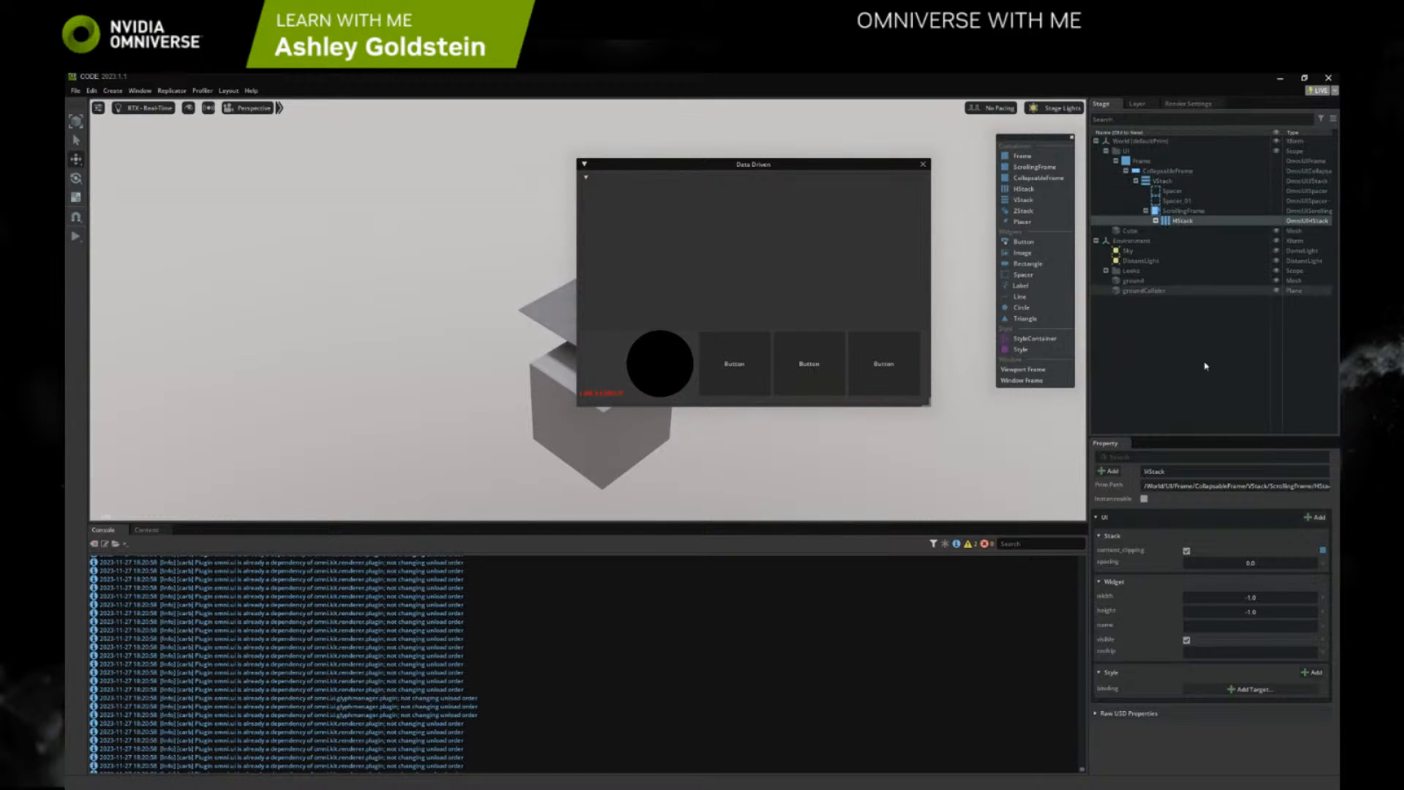
{"action": "left_click", "coordinate": [1186, 551]}
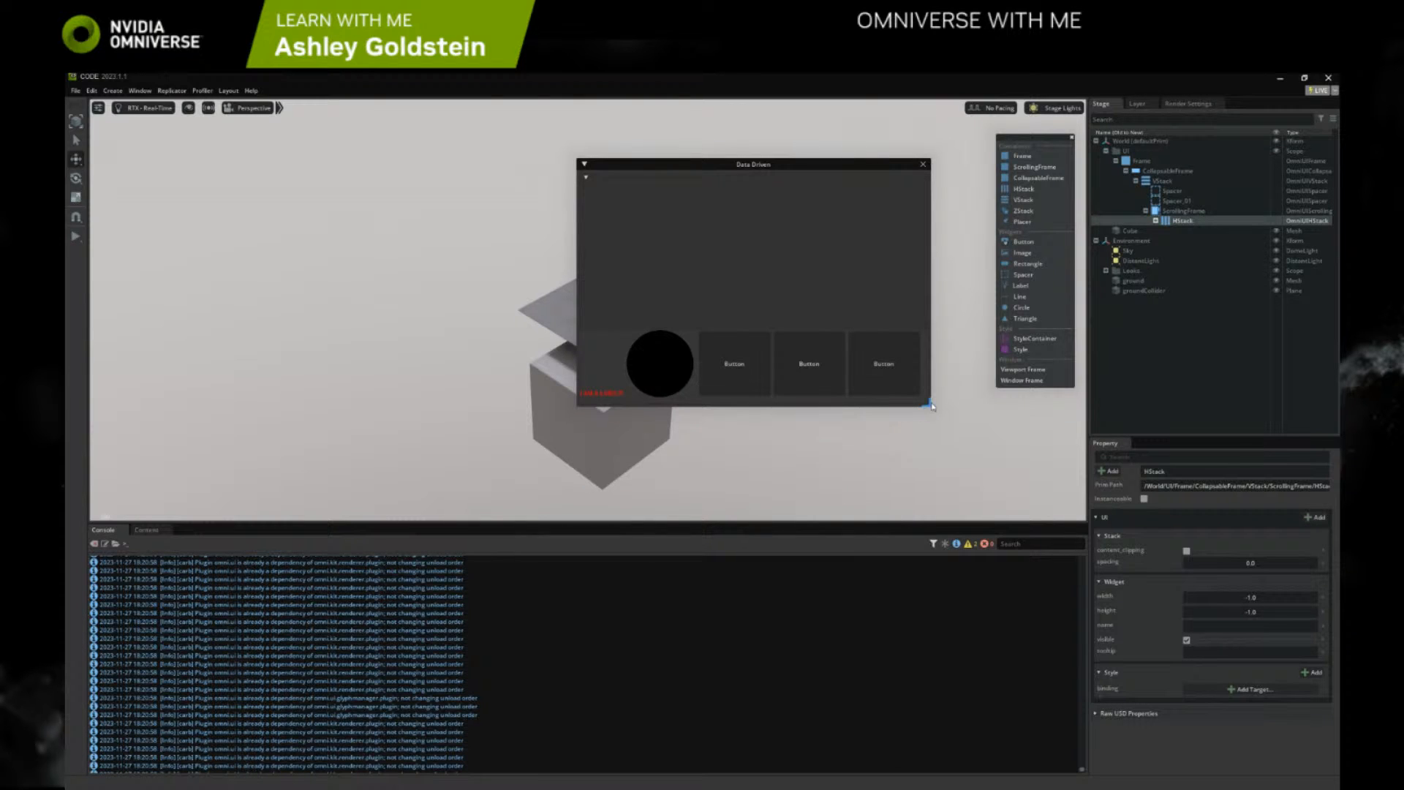
{"action": "mouse_move", "coordinate": [931, 407]}
{"action": "left_mouse_down"}
{"action": "mouse_move", "coordinate": [1019, 487]}
{"action": "mouse_move", "coordinate": [924, 213]}
{"action": "mouse_move", "coordinate": [930, 401]}
{"action": "left_mouse_up"}
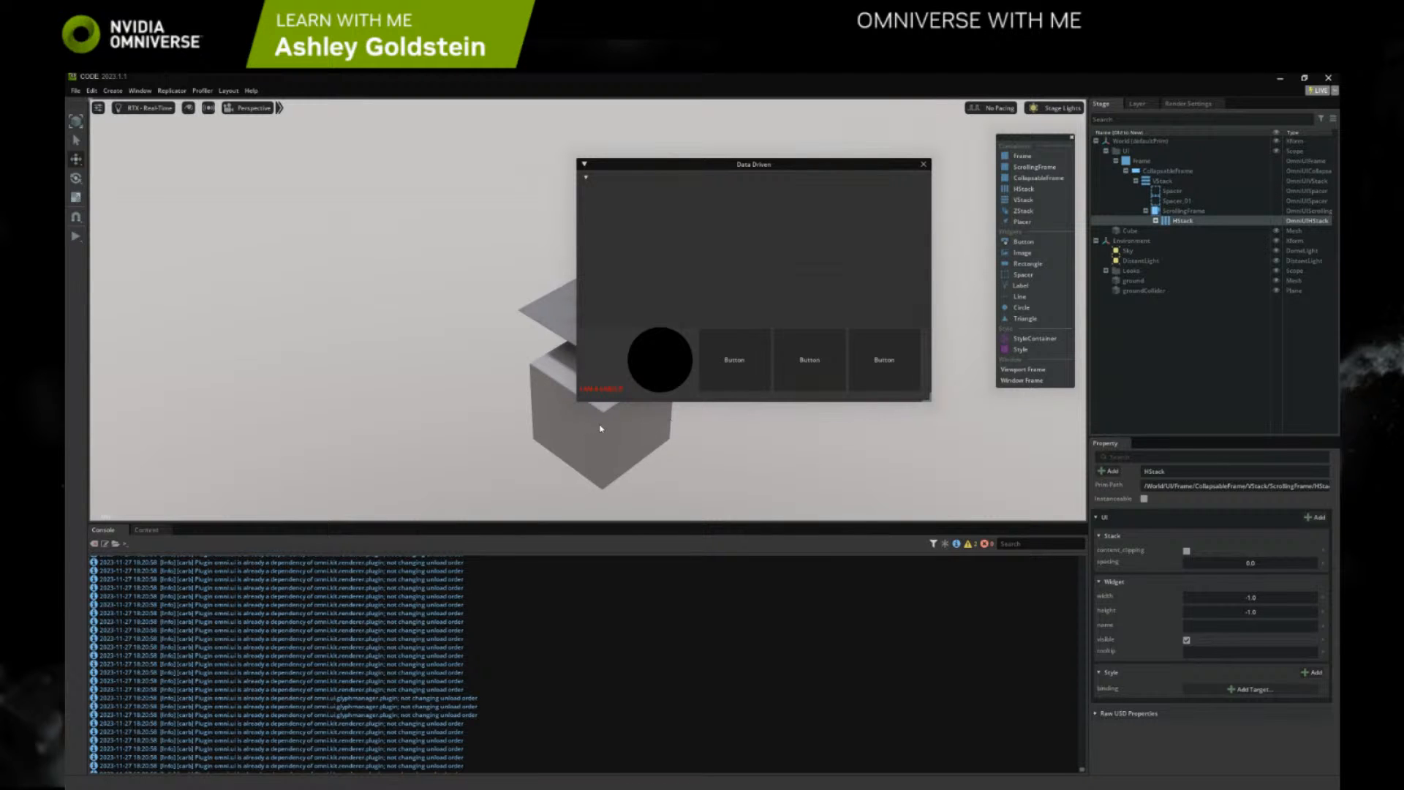
Turn off separate_window on the Frame and test collapsing and expanding the CollapsableFrame in the Data Driven window
{"action": "left_click", "coordinate": [1155, 221]}
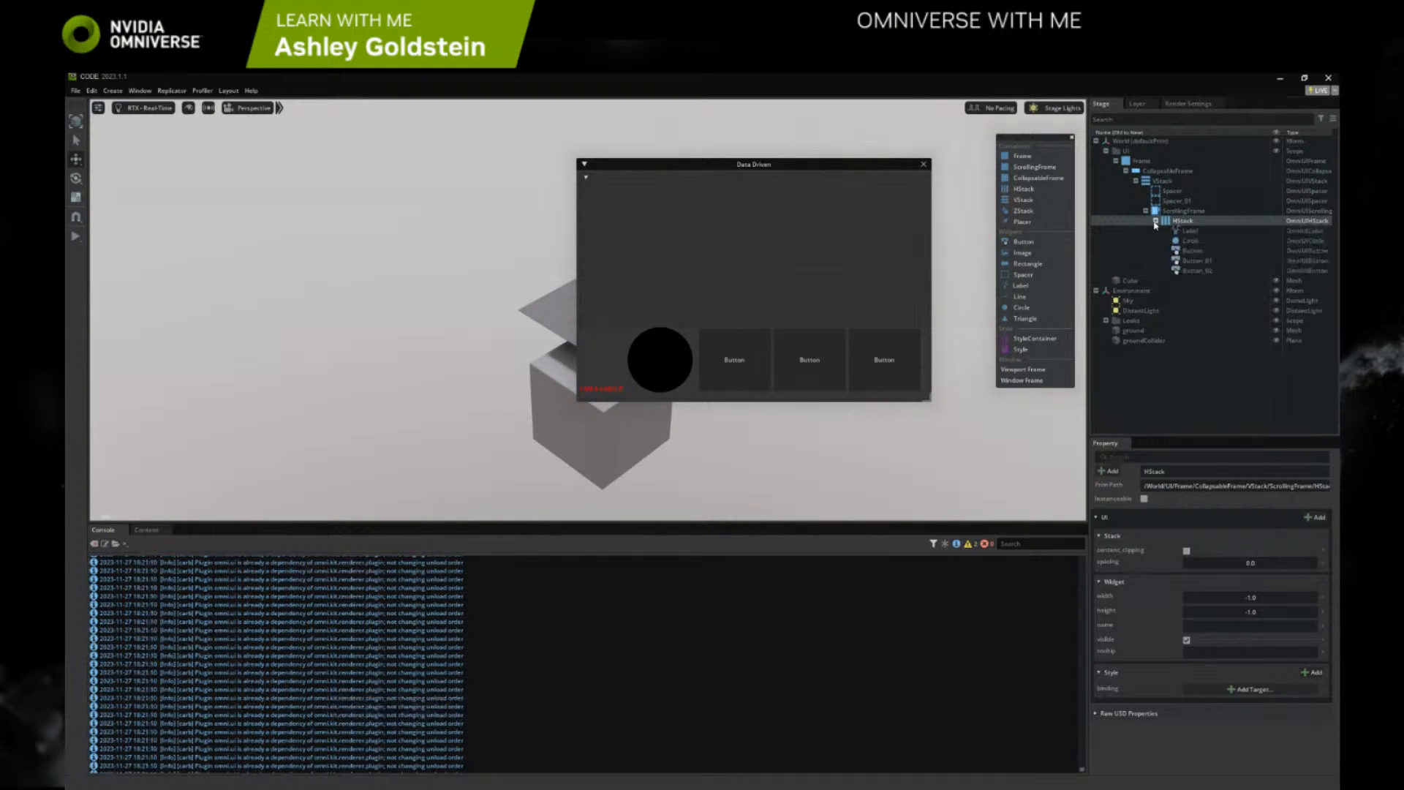
{"action": "left_click", "coordinate": [1174, 212]}
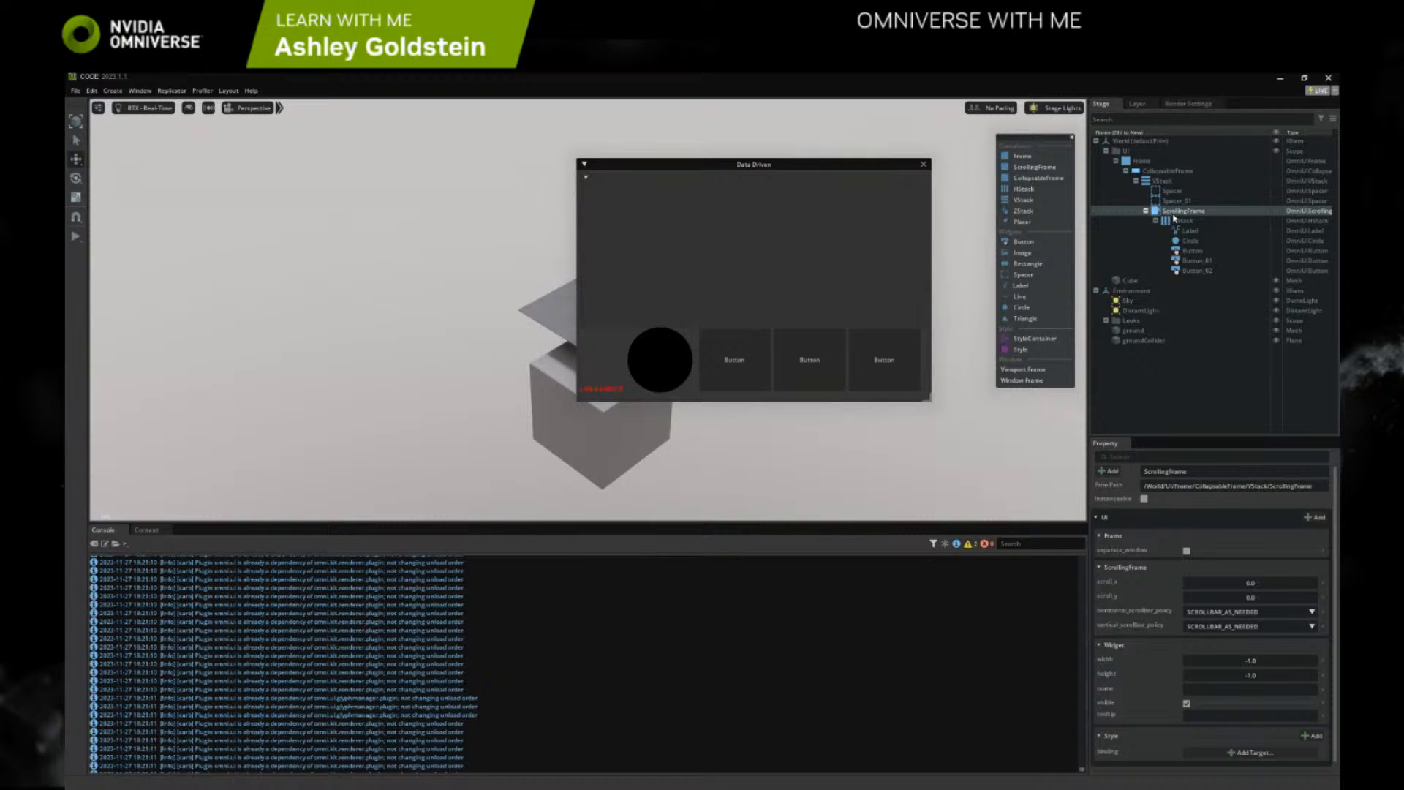
{"action": "left_click", "coordinate": [1140, 161]}
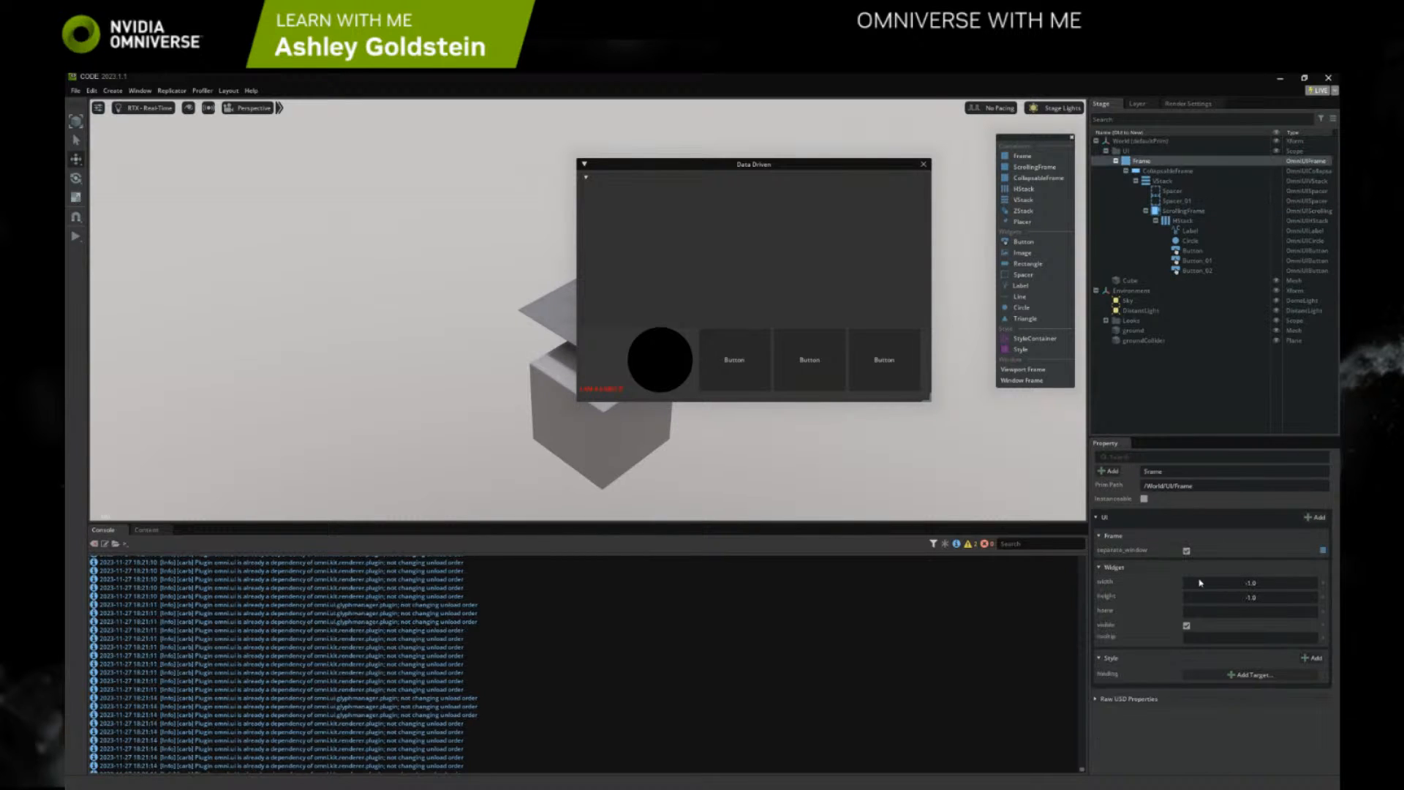
{"action": "left_click", "coordinate": [589, 178]}
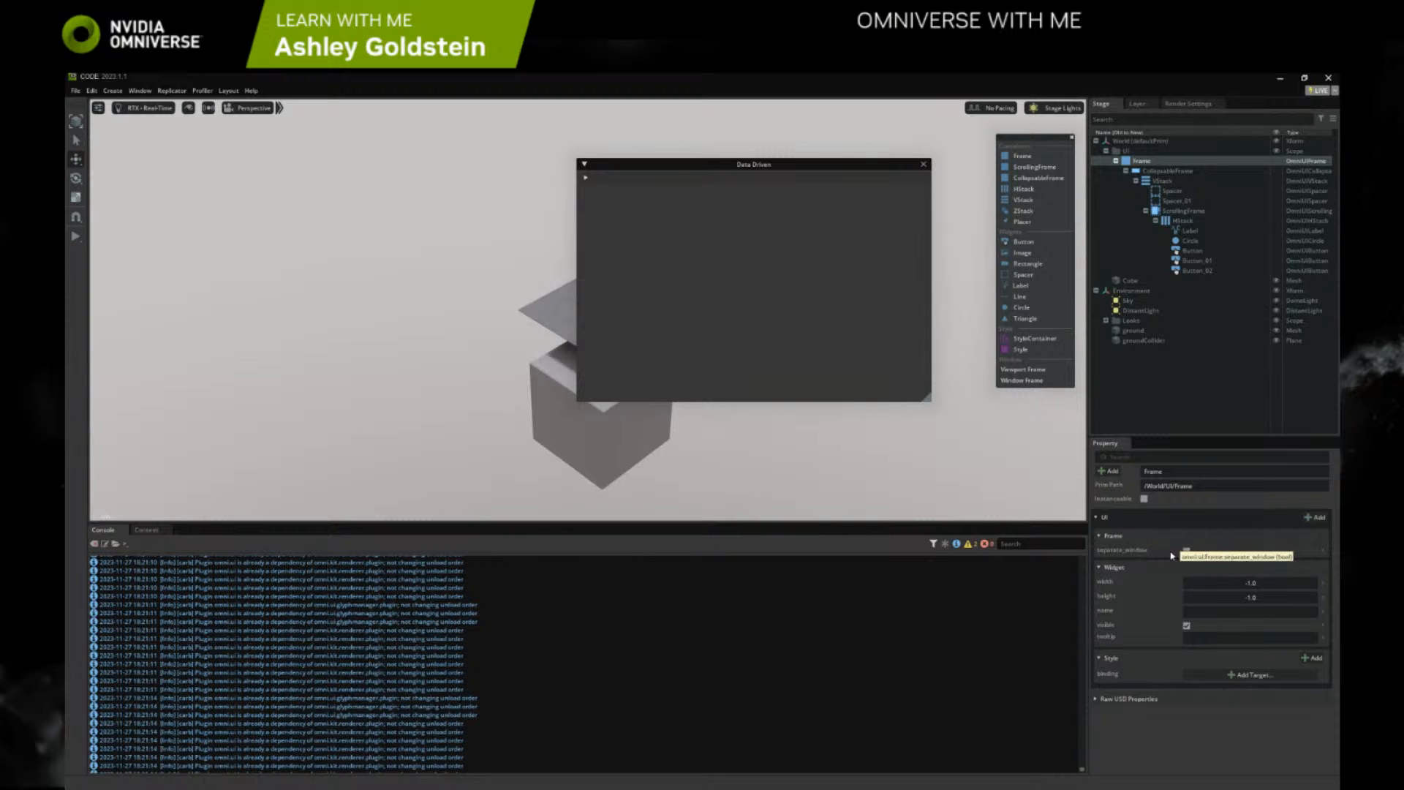
{"action": "left_click", "coordinate": [586, 177]}
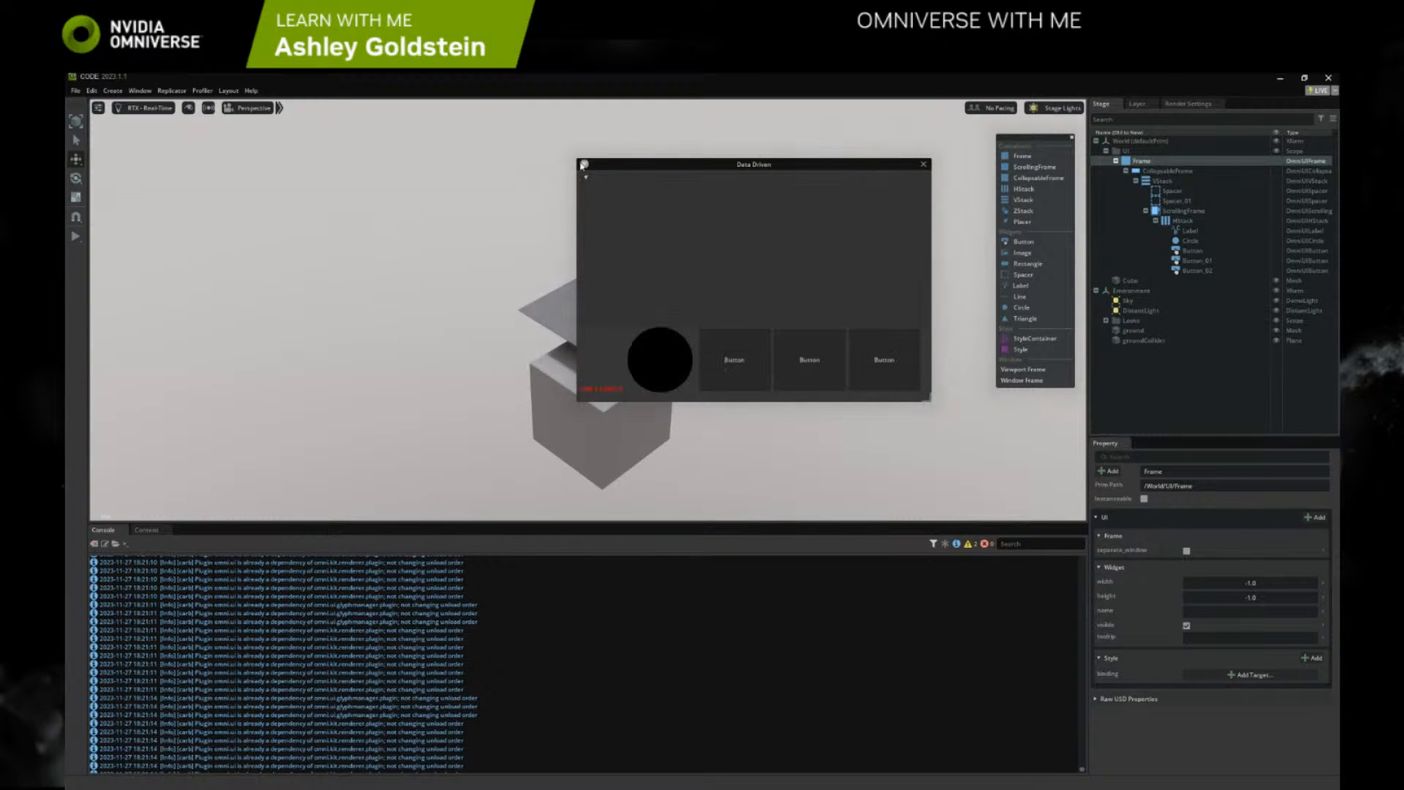
{"action": "left_click", "coordinate": [586, 178]}
{"action": "left_click", "coordinate": [586, 177]}
Delete both Spacers from the VStack and undo the deletions so that they sit below the ScrollingFrame
{"action": "left_click", "coordinate": [1172, 191]}
{"action": "key", "text": "Delete"}
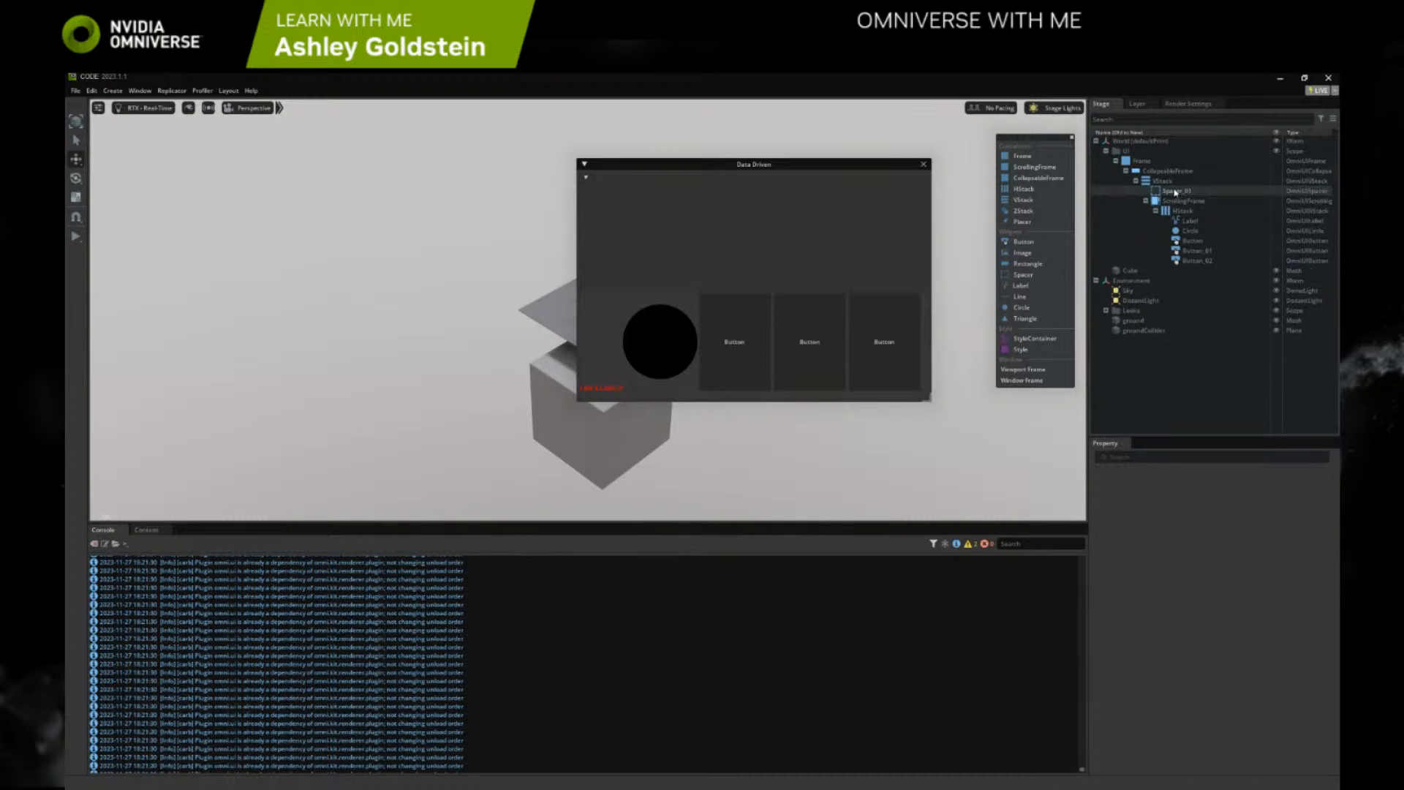
{"action": "left_click", "coordinate": [1175, 194]}
{"action": "key", "text": "Delete"}
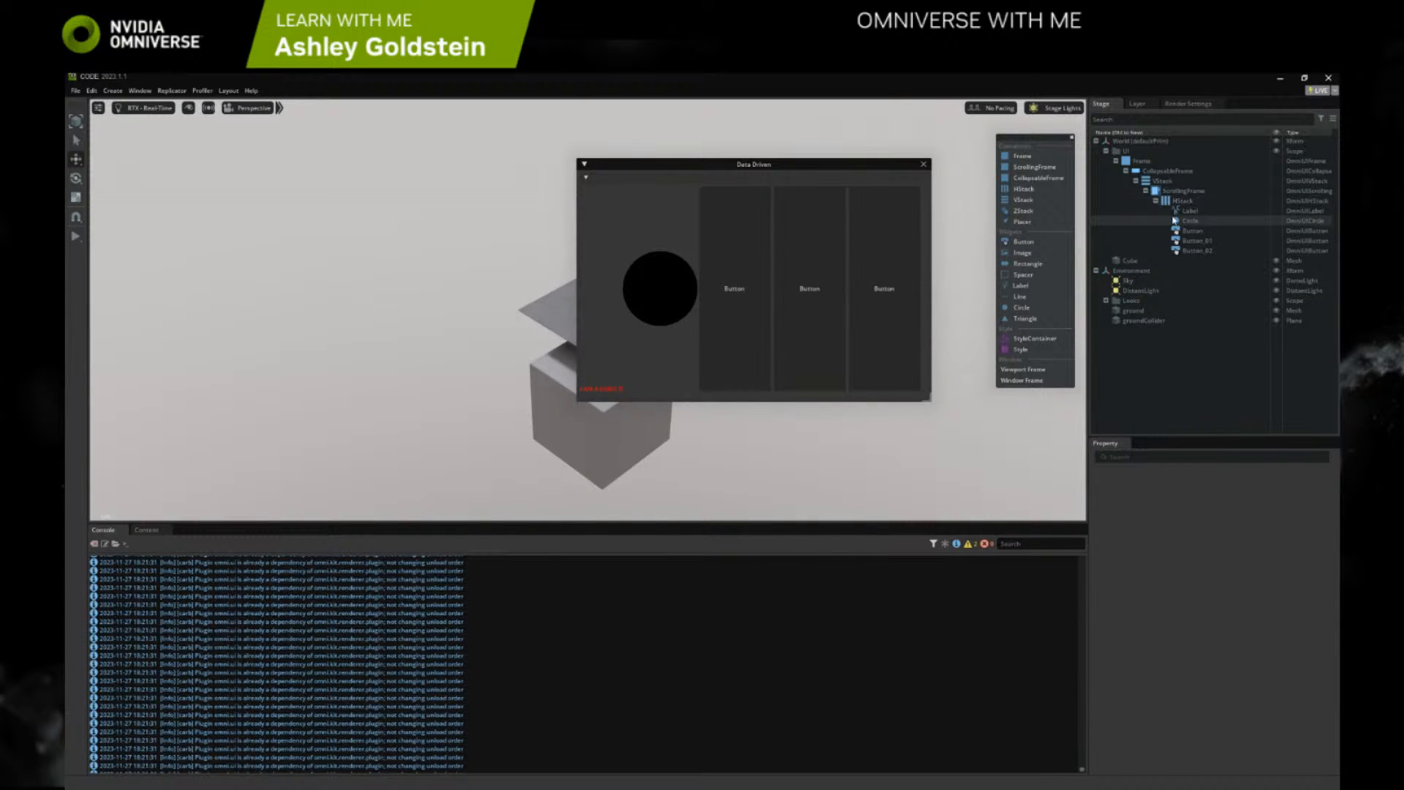
{"action": "key", "text": "ctrl+z"}
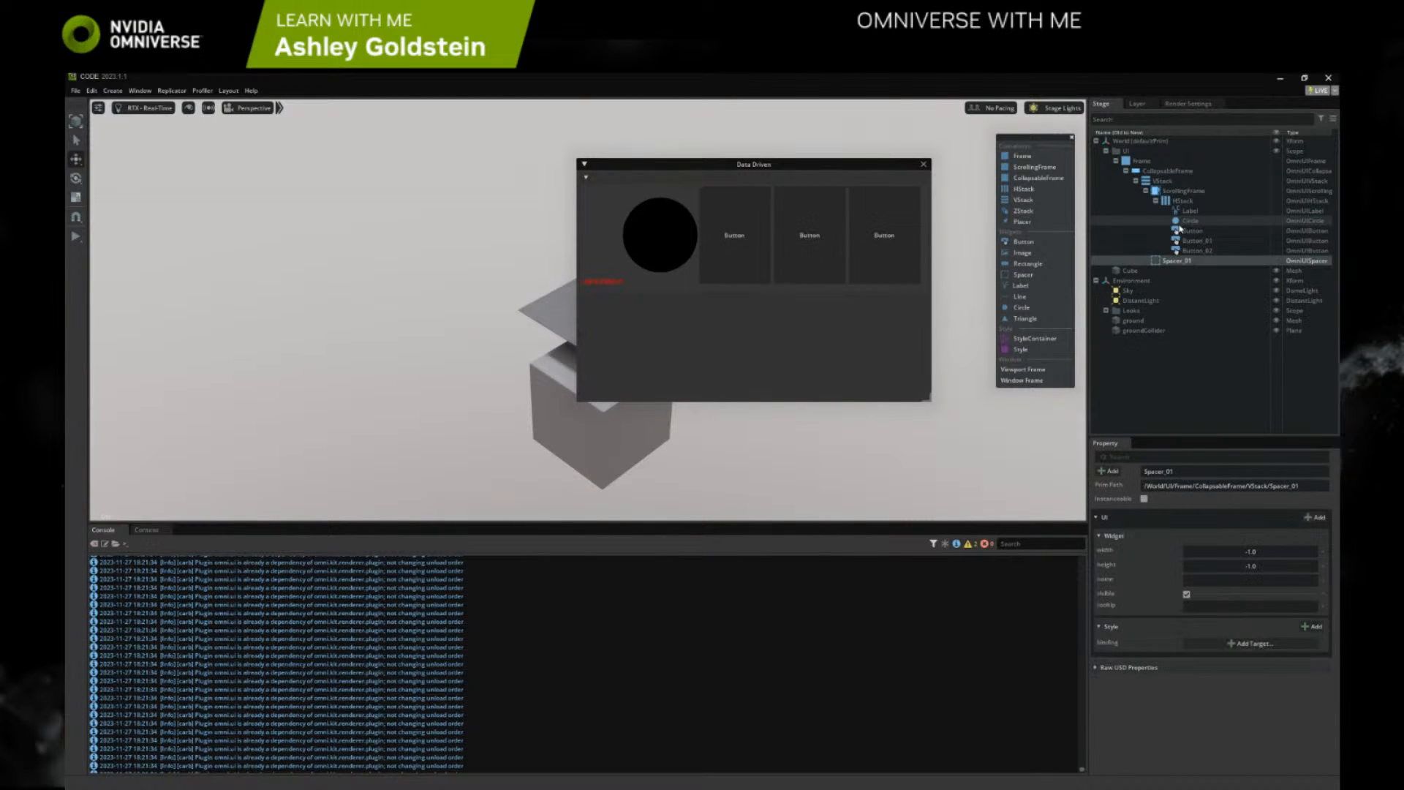
{"action": "key", "text": "ctrl+z"}
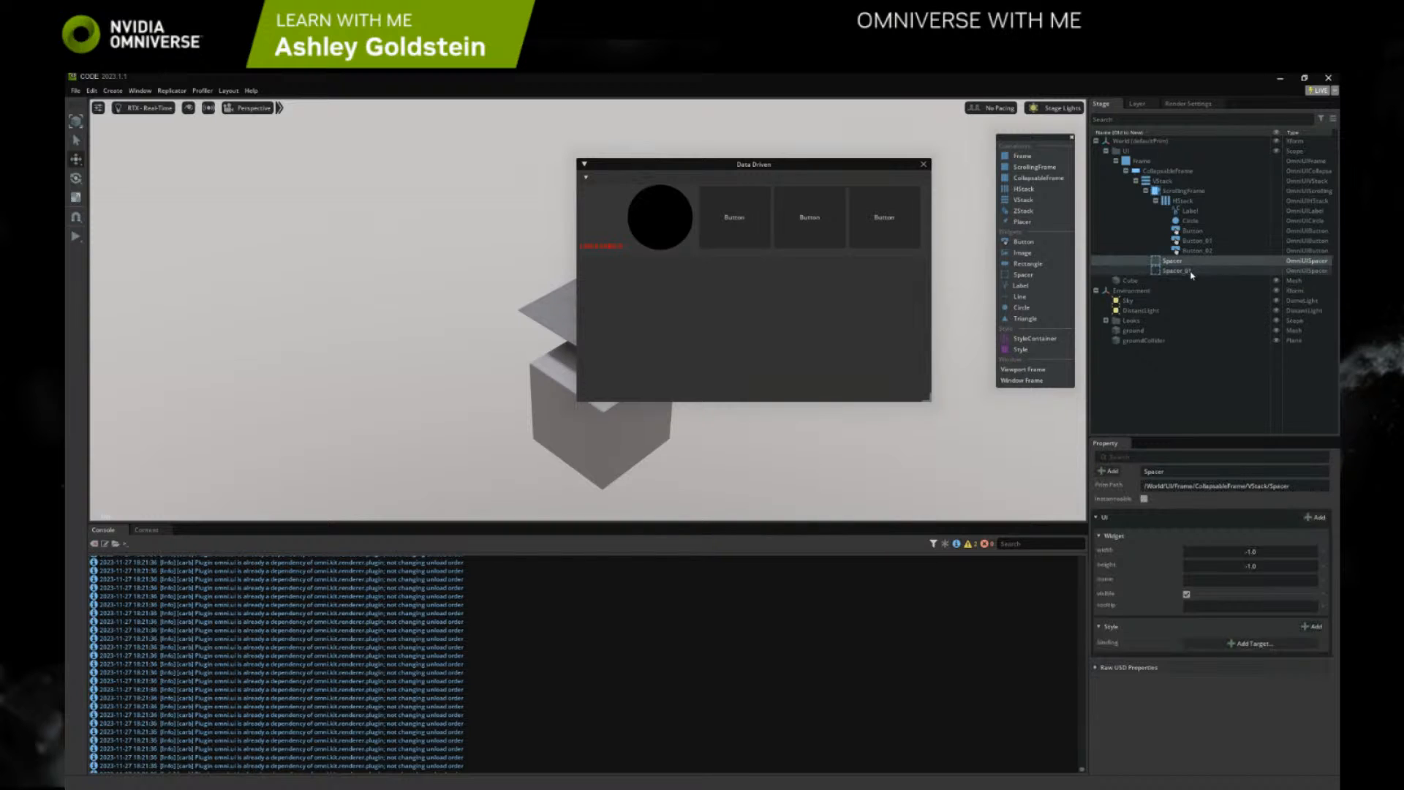
Add a Label to the VStack, move it above the ScrollingFrame and set its text to "These are buttons!"
{"action": "mouse_move", "coordinate": [1172, 261]}
{"action": "left_mouse_down"}
{"action": "mouse_move", "coordinate": [1162, 180]}
{"action": "mouse_move", "coordinate": [1176, 272]}
{"action": "left_mouse_up"}
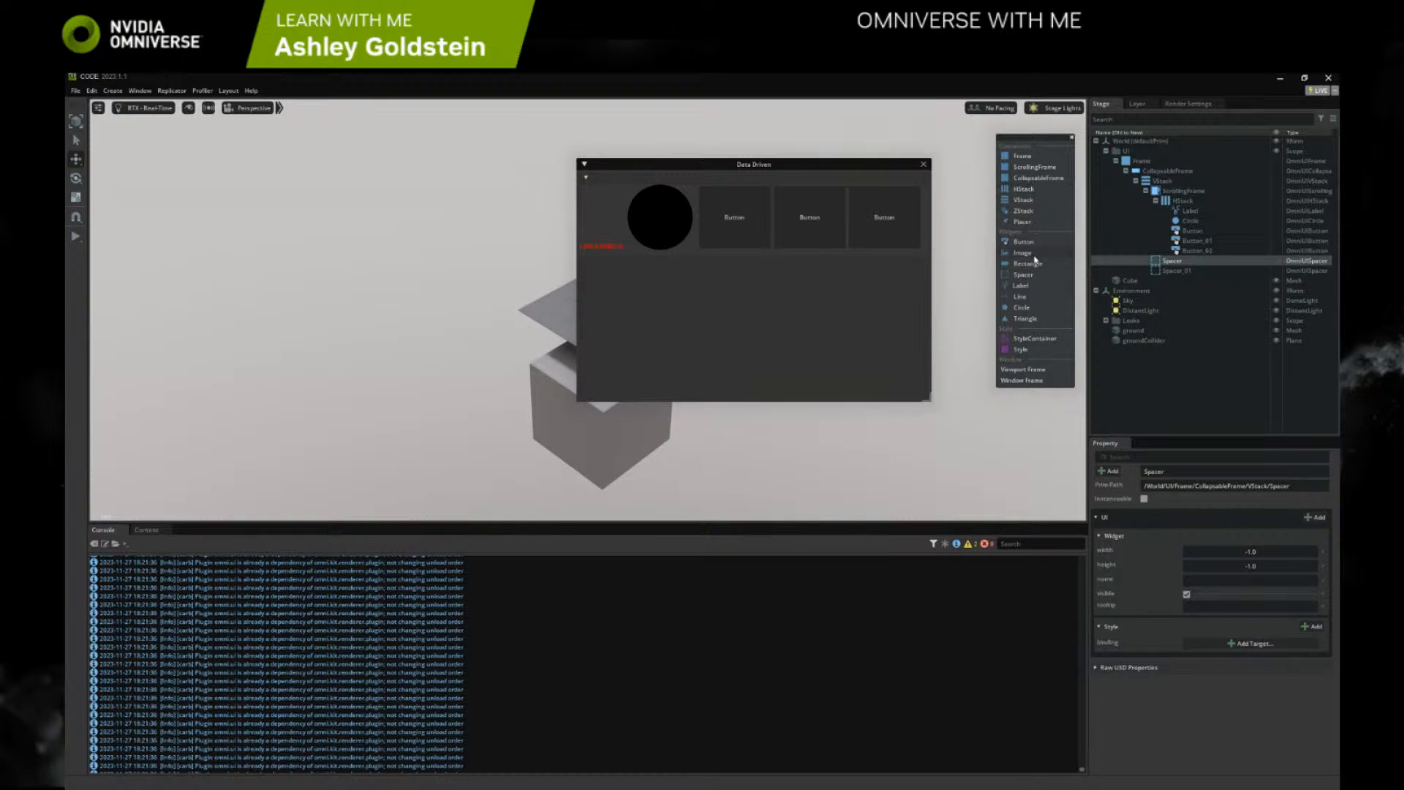
{"action": "left_click", "coordinate": [1021, 285]}
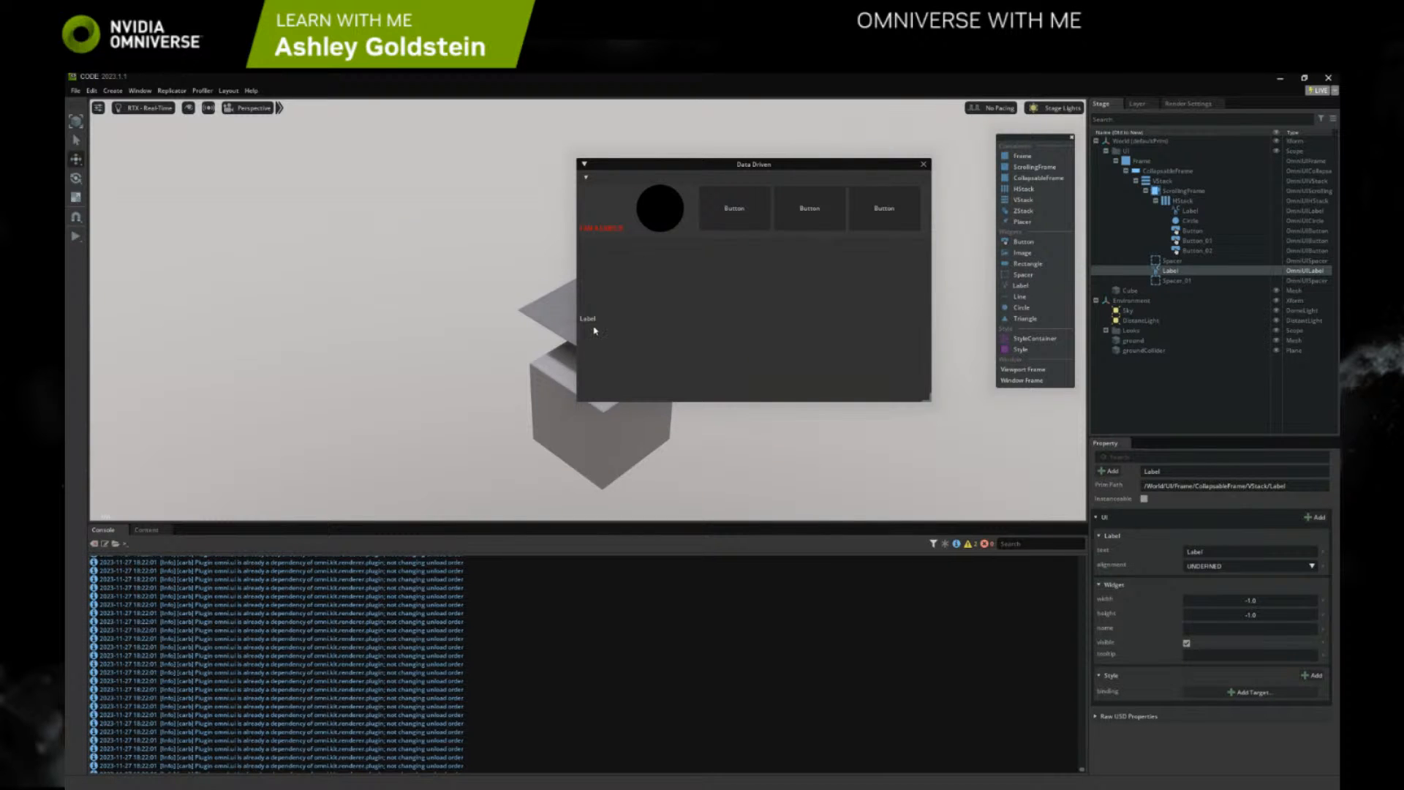
{"action": "left_click_drag", "start_coordinate": [1170, 271], "coordinate": [1184, 198]}
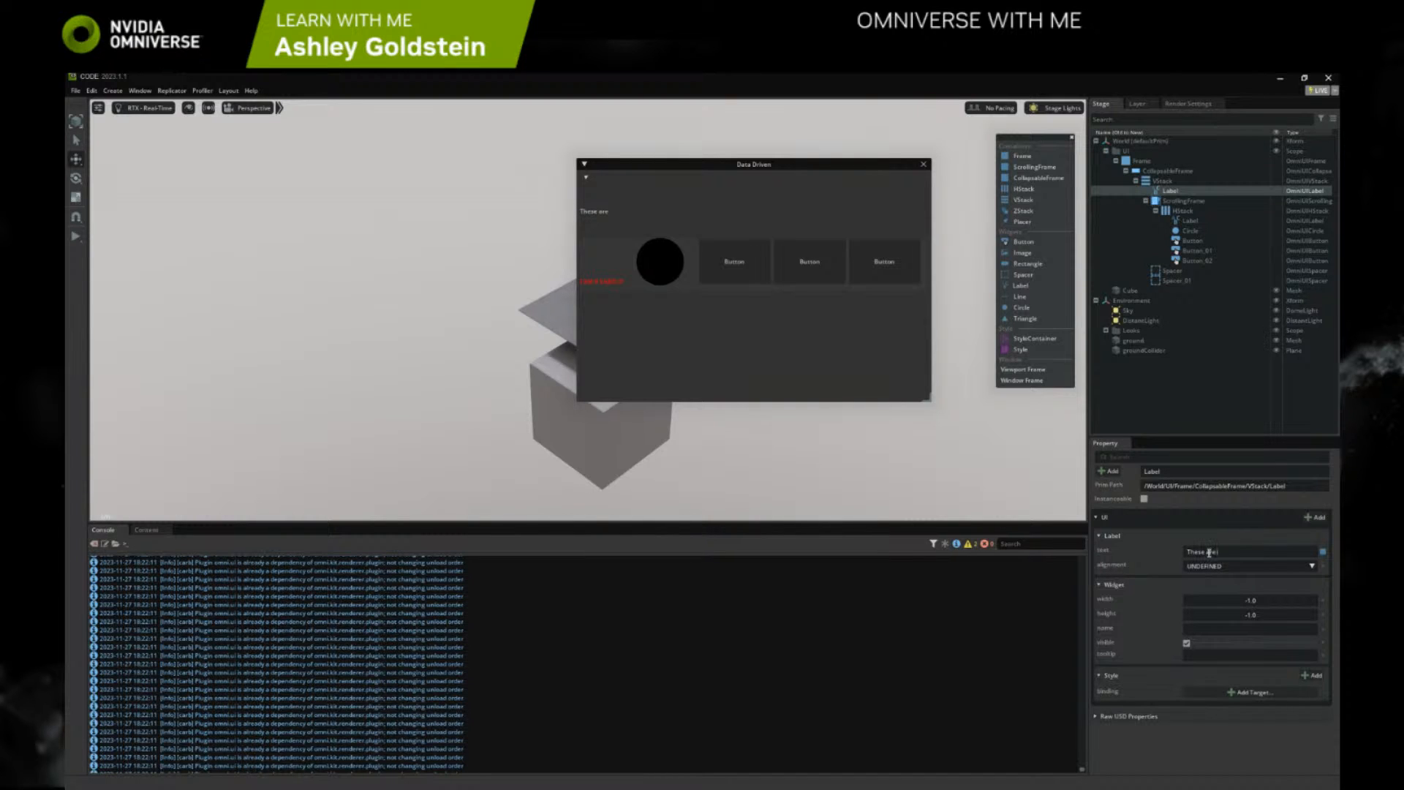
{"action": "type", "text": "buttons!"}
Add a color style to the new Label and set it to a dark green of about R 0.07, G 0.71, B 0.08
{"action": "left_click", "coordinate": [1306, 676]}
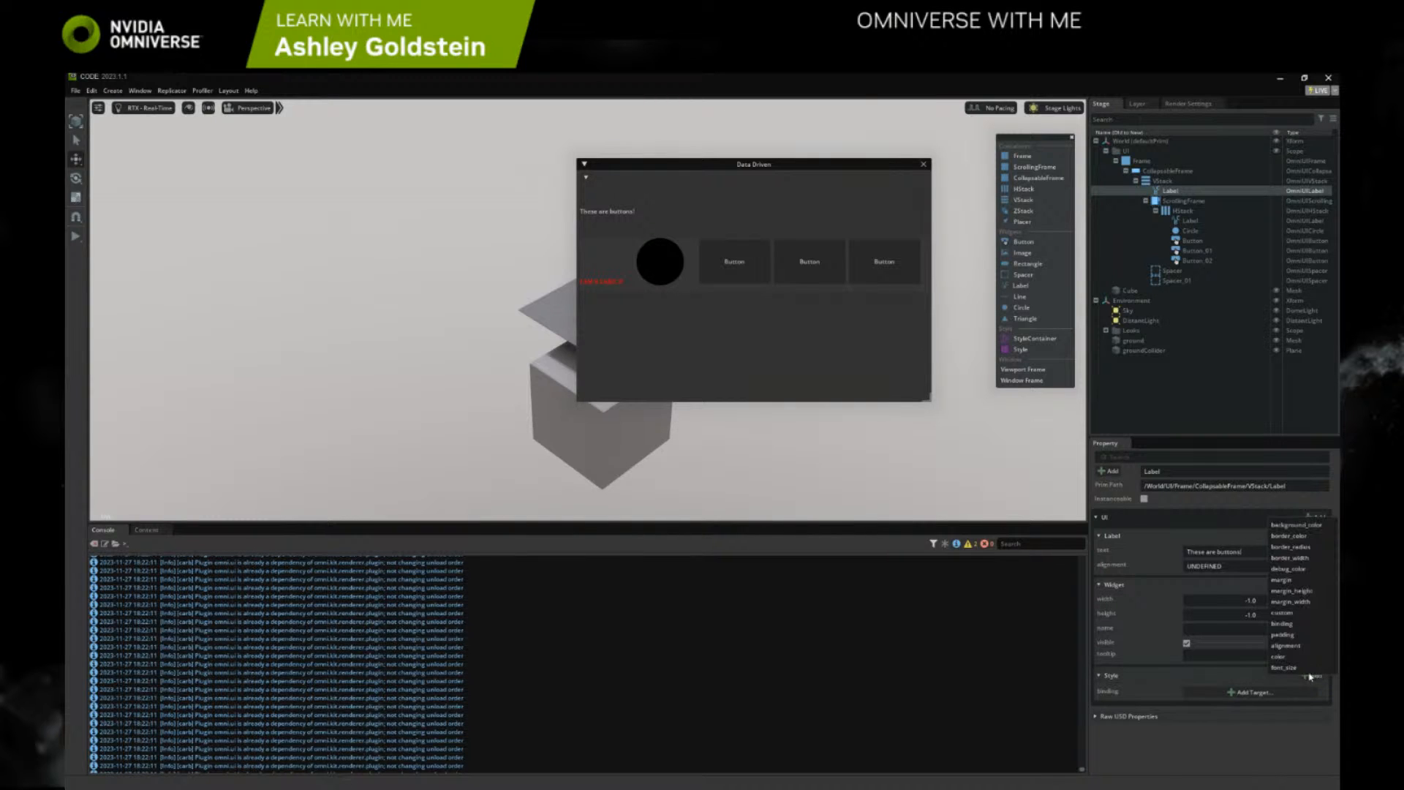
{"action": "left_click", "coordinate": [1294, 656]}
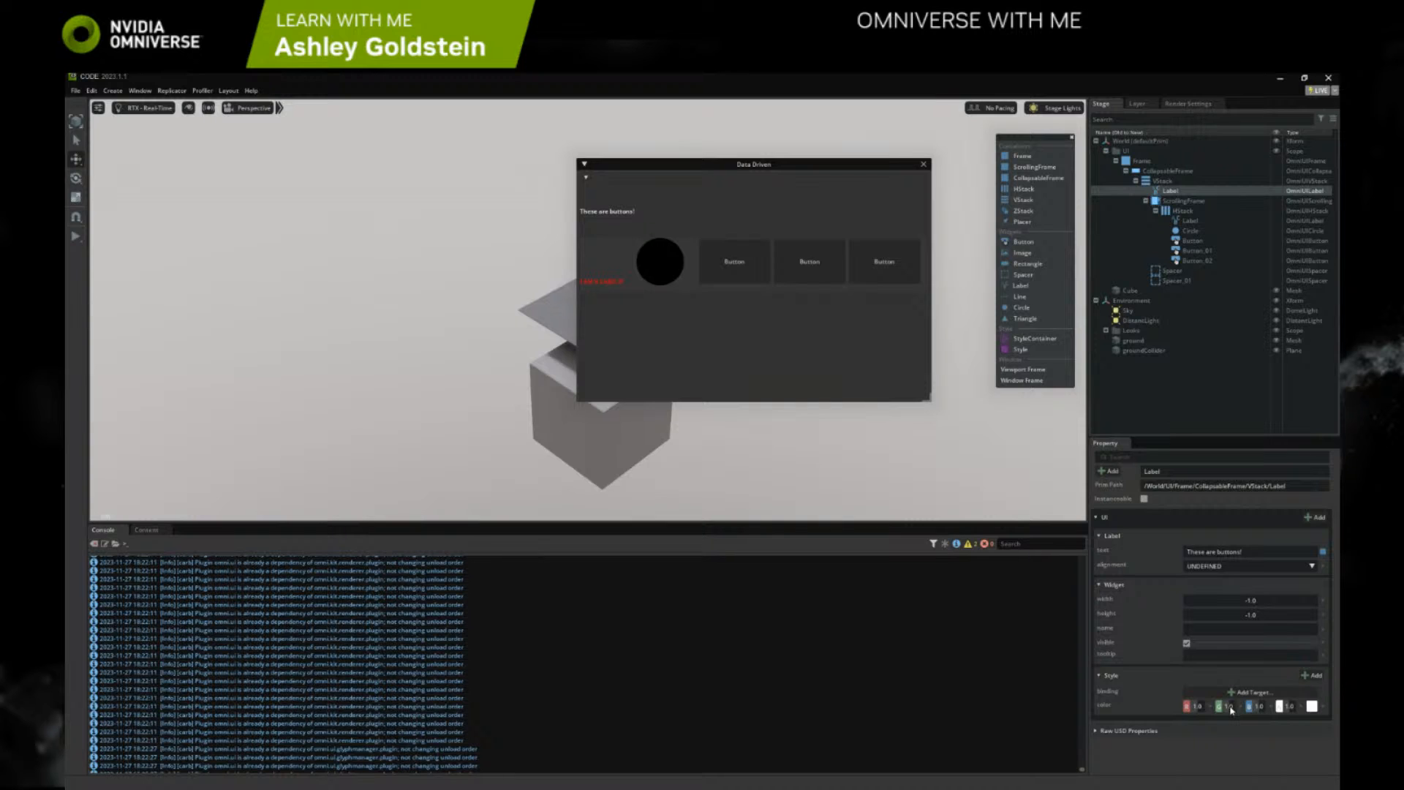
{"action": "mouse_move", "coordinate": [1259, 707]}
{"action": "left_mouse_down"}
{"action": "mouse_move", "coordinate": [1167, 713]}
{"action": "mouse_move", "coordinate": [1243, 709]}
{"action": "left_mouse_up"}
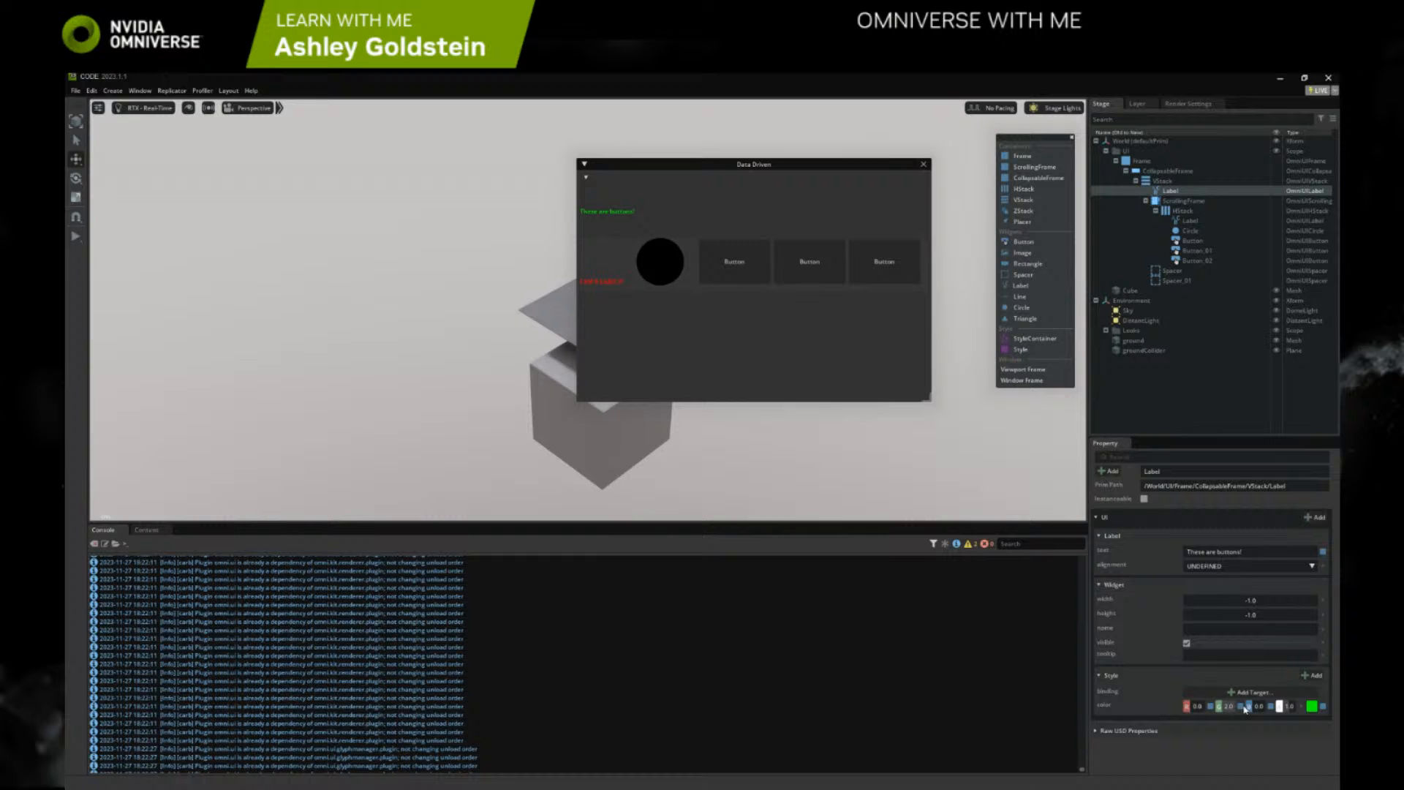
{"action": "left_click", "coordinate": [1311, 707]}
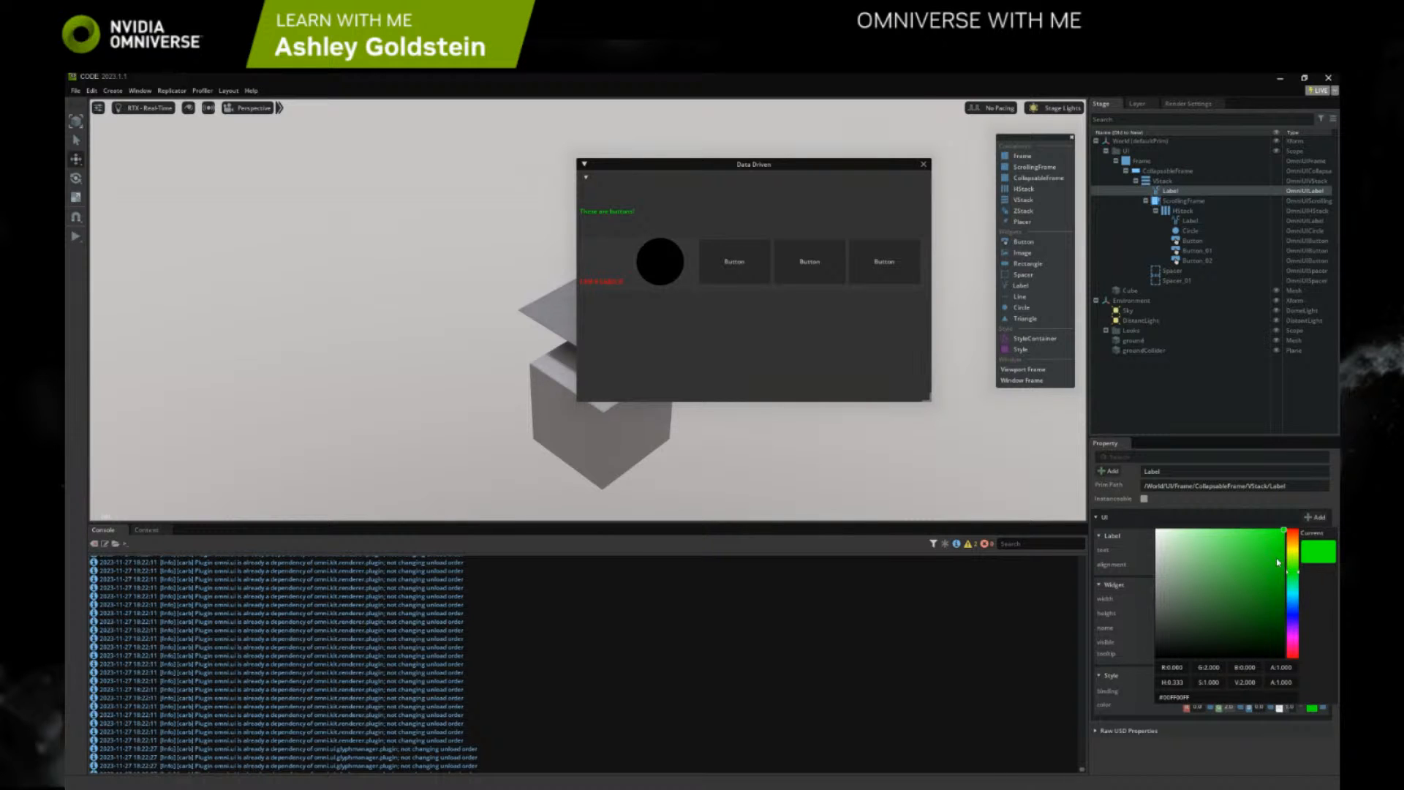
{"action": "mouse_move", "coordinate": [1277, 562]}
{"action": "left_mouse_down"}
{"action": "mouse_move", "coordinate": [1269, 589]}
{"action": "mouse_move", "coordinate": [1270, 567]}
{"action": "left_mouse_up"}
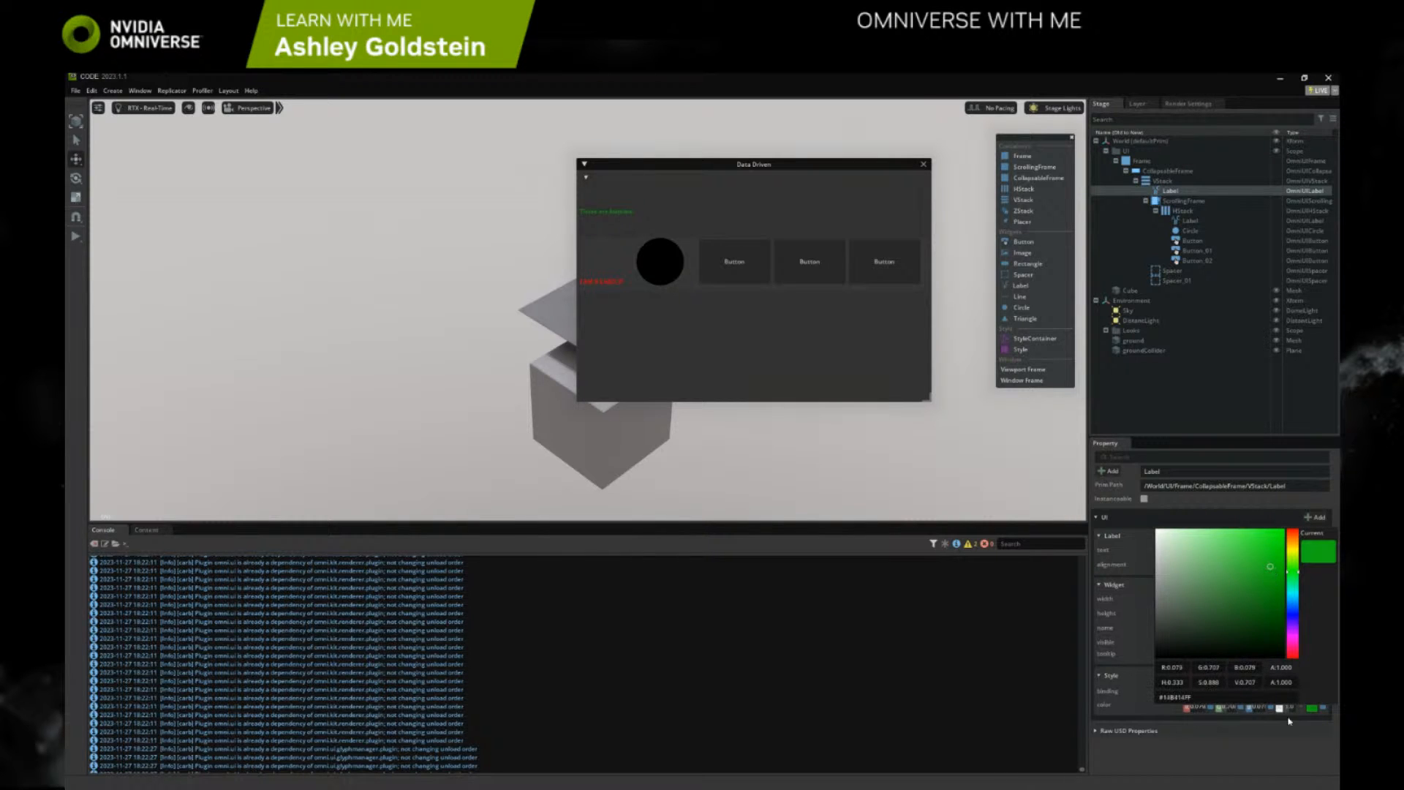
{"action": "left_click", "coordinate": [1284, 759]}
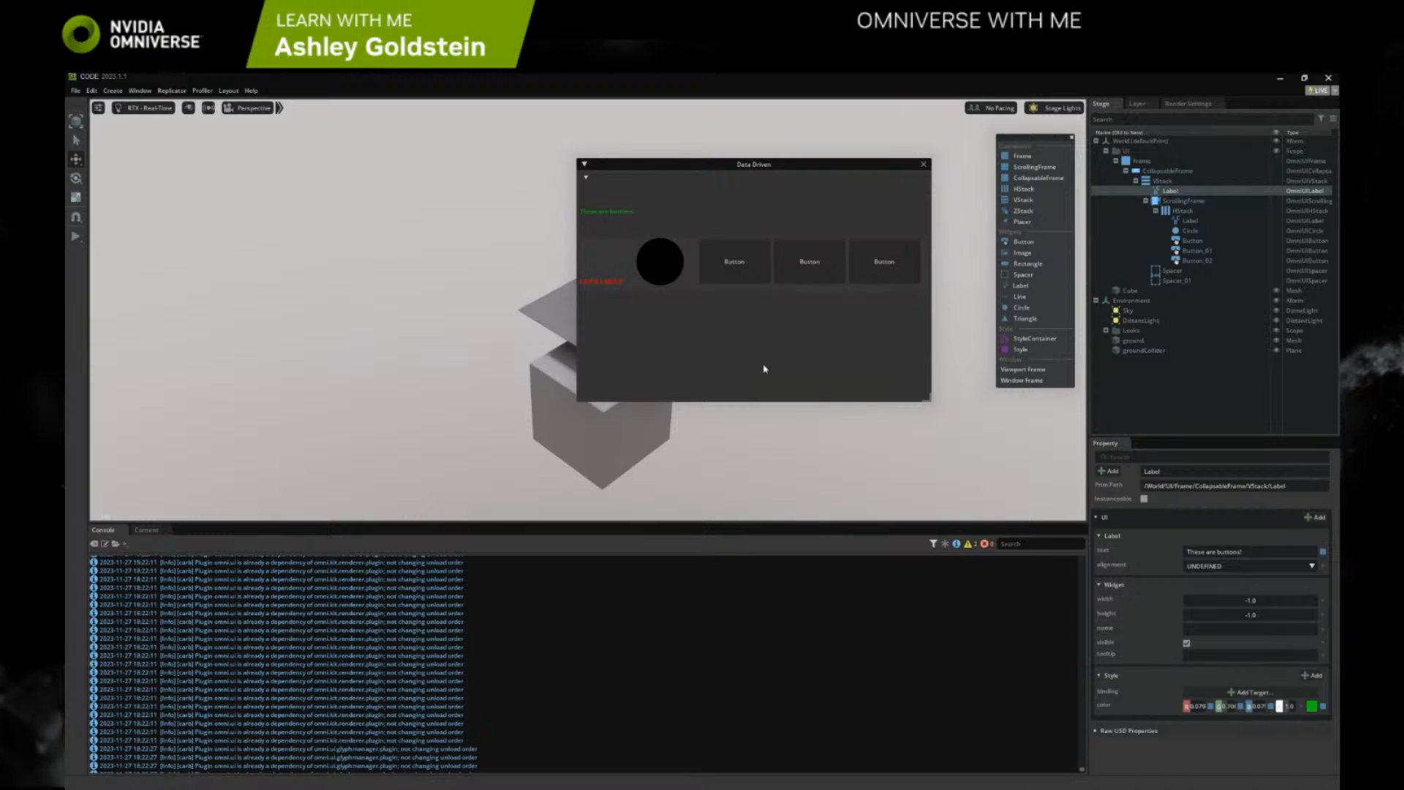
{"action": "mouse_move", "coordinate": [1294, 707]}
{"action": "left_mouse_down"}
{"action": "mouse_move", "coordinate": [1283, 712]}
{"action": "mouse_move", "coordinate": [1300, 709]}
{"action": "left_mouse_up"}
Add an alignment style to the "These are buttons!" Label, set it to CENTER and examine the console output
{"action": "left_click", "coordinate": [1314, 674]}
{"action": "left_click", "coordinate": [1297, 645]}
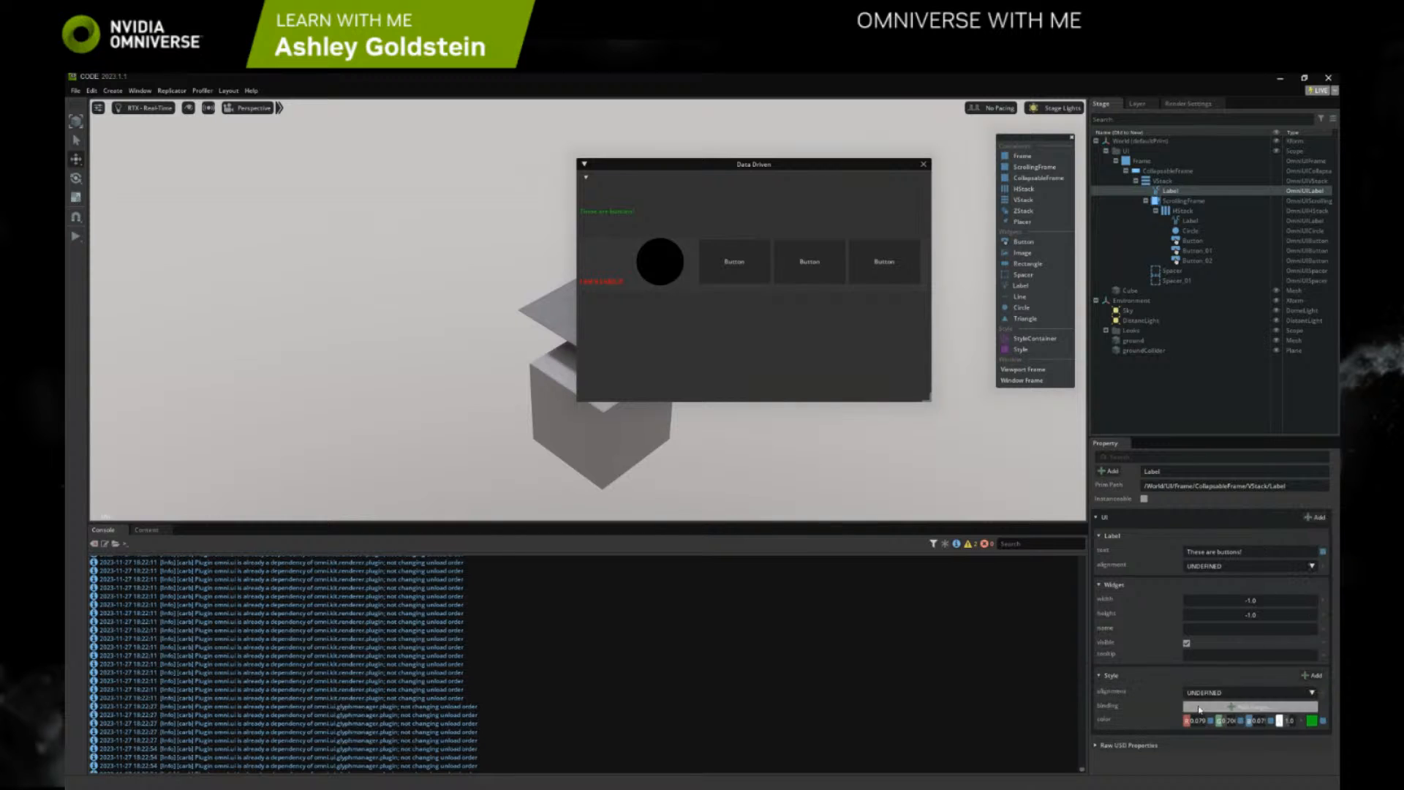
{"action": "left_click", "coordinate": [1212, 693]}
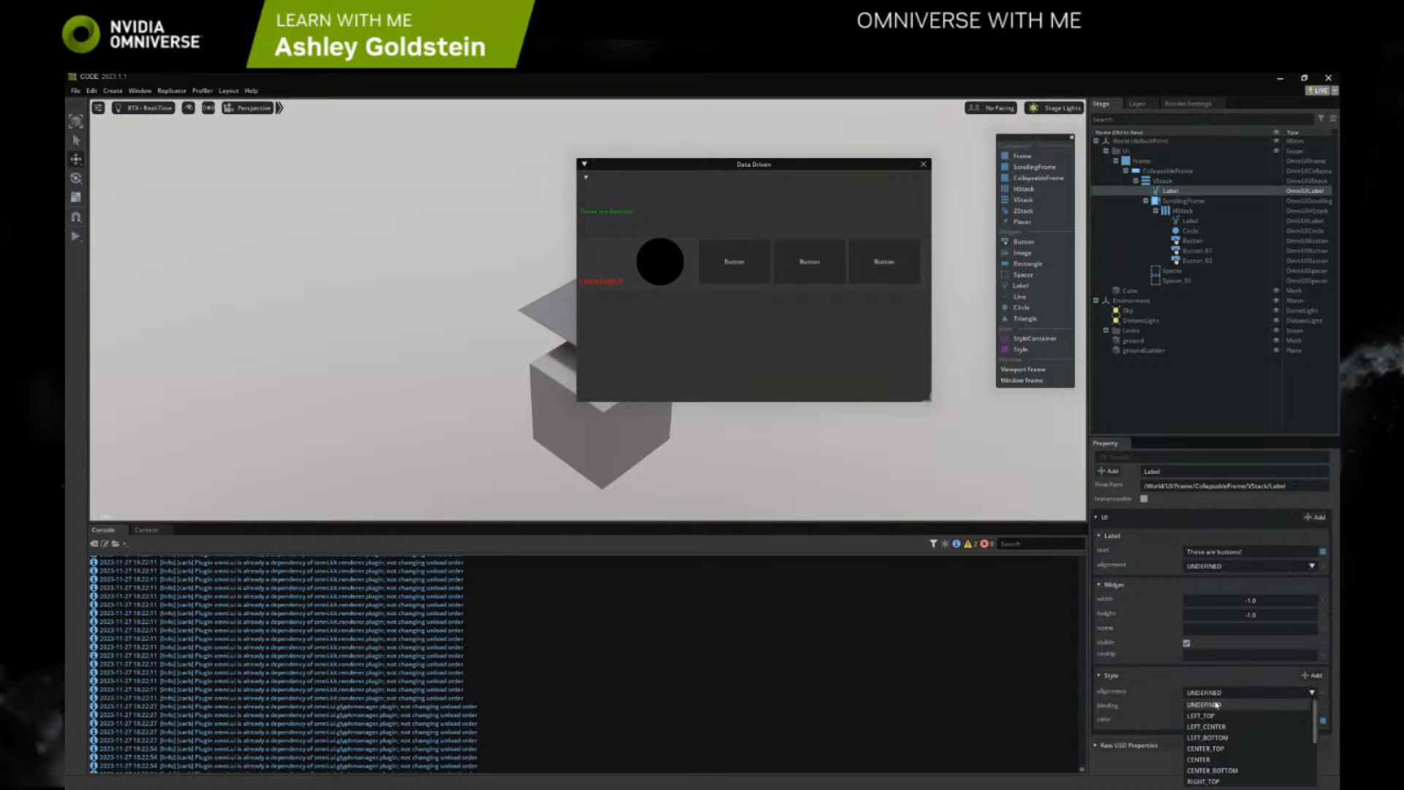
{"action": "left_click", "coordinate": [1223, 759]}
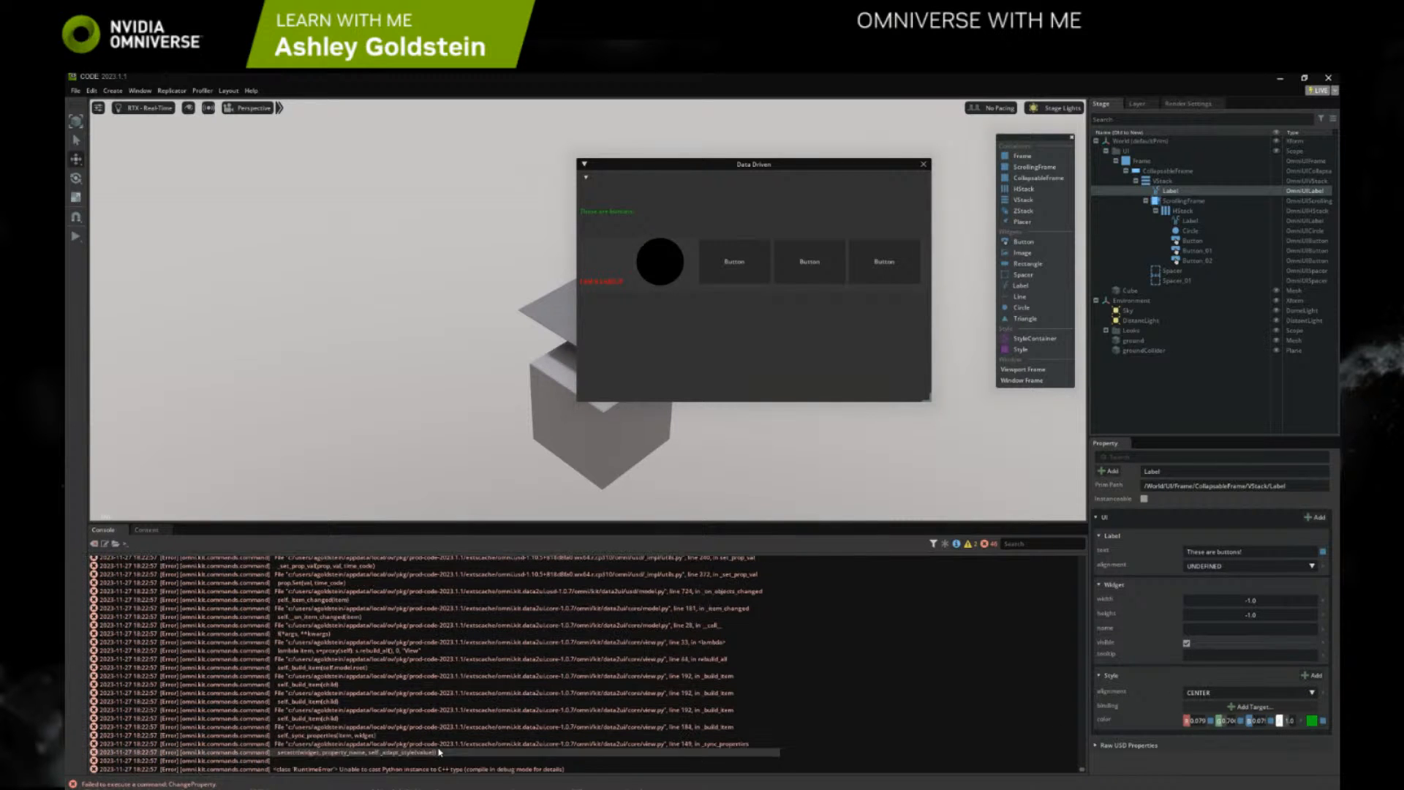
{"action": "scroll", "coordinate": [410, 723], "scroll_direction": "up", "scroll_amount": 10}
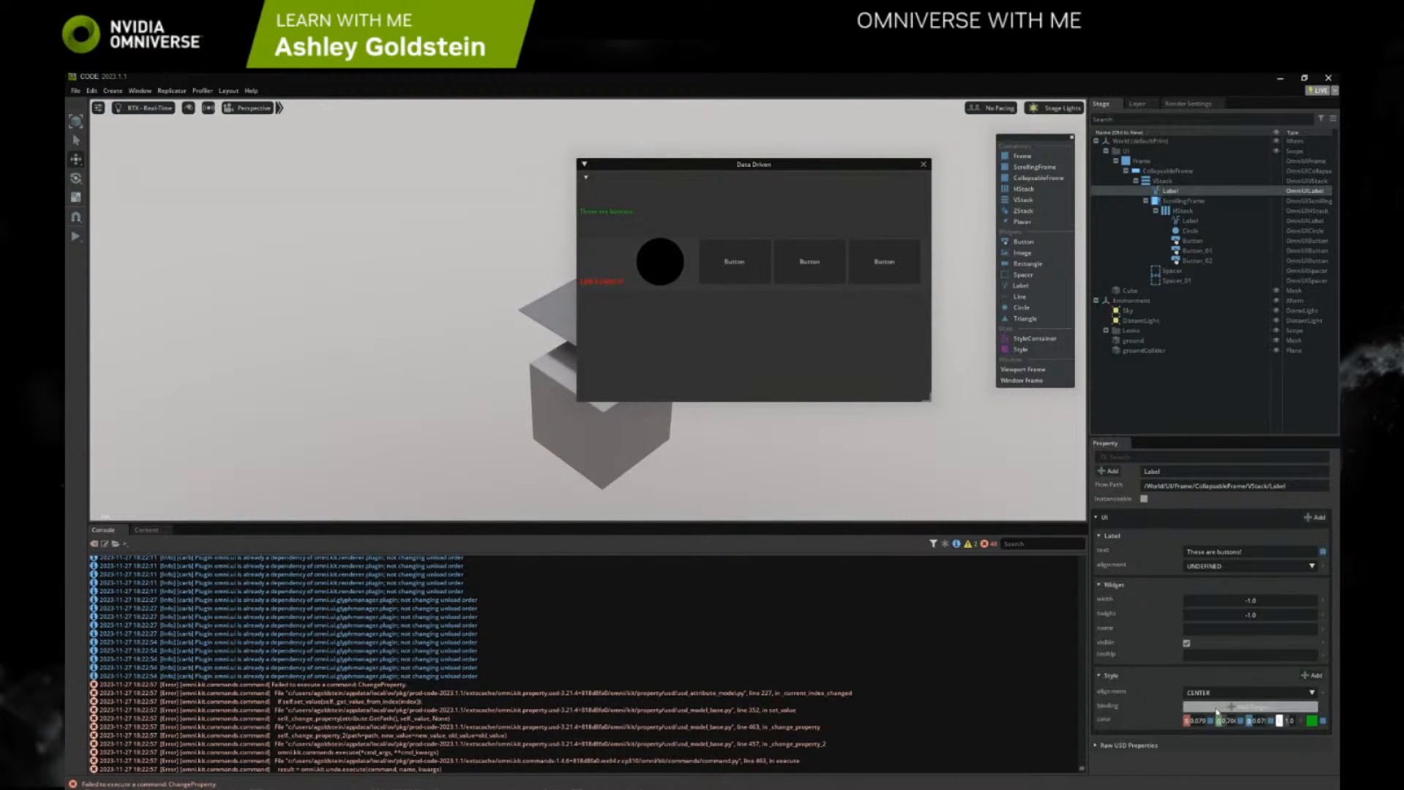
Try CENTER_TOP as the Label's style alignment and clear the console
{"action": "left_click", "coordinate": [1185, 697]}
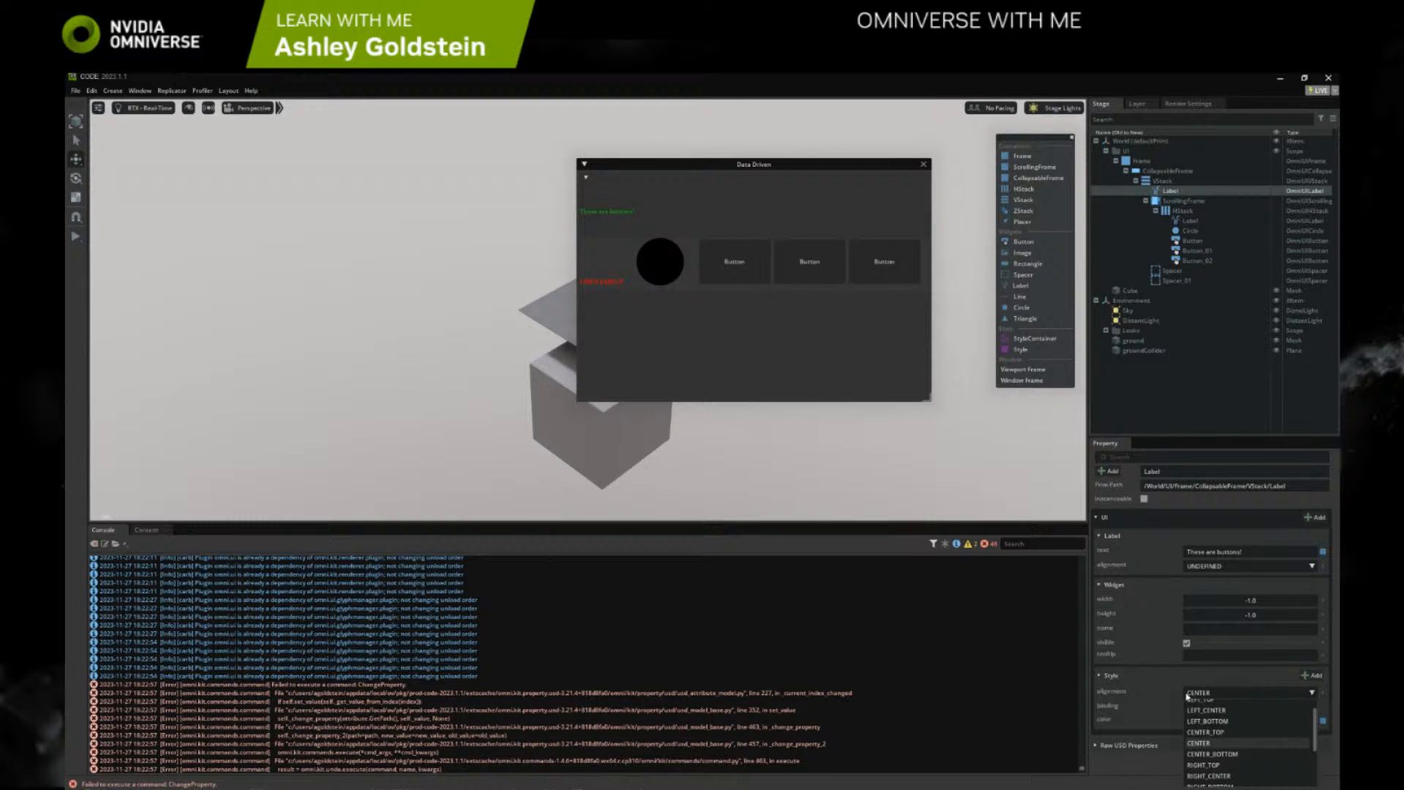
{"action": "left_click", "coordinate": [1210, 733]}
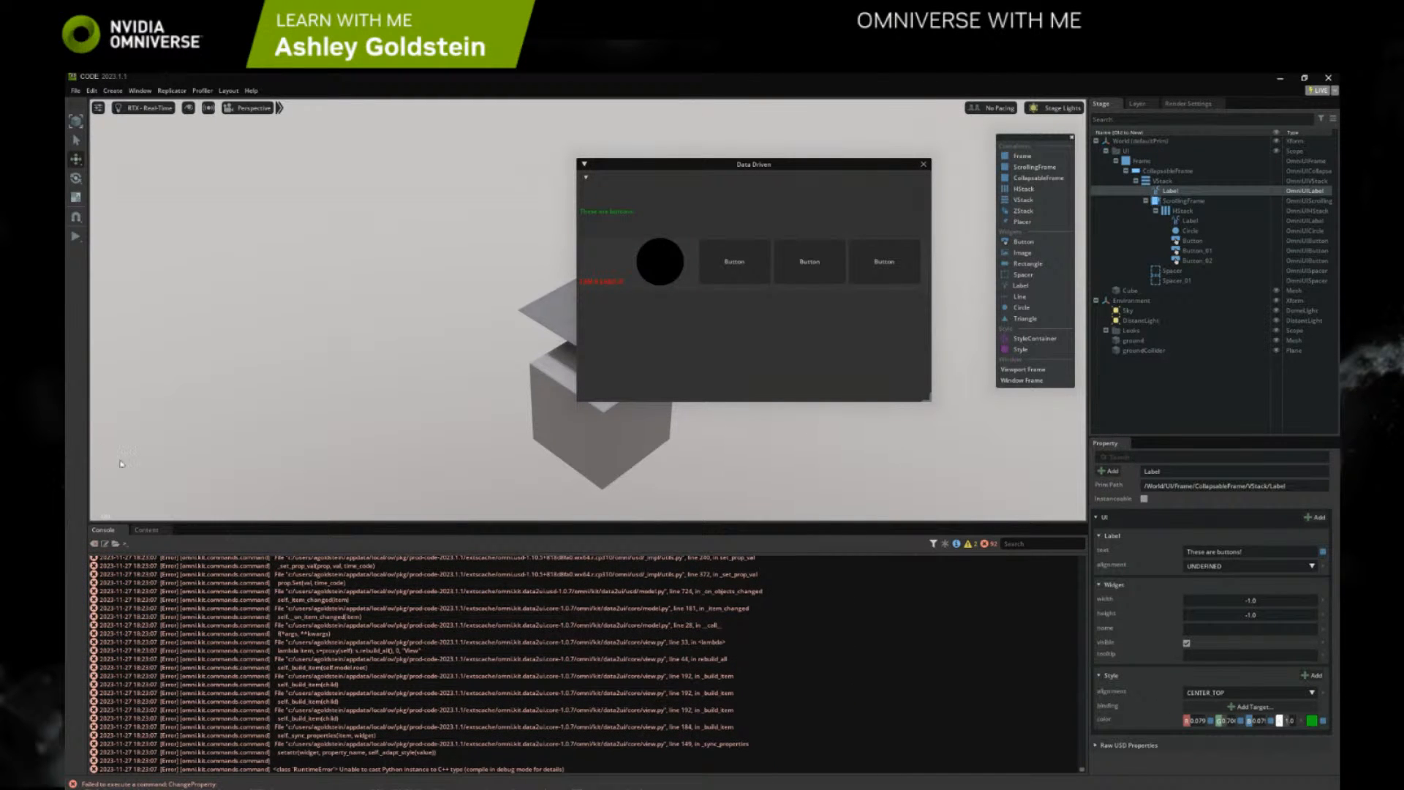
{"action": "left_click", "coordinate": [94, 543]}
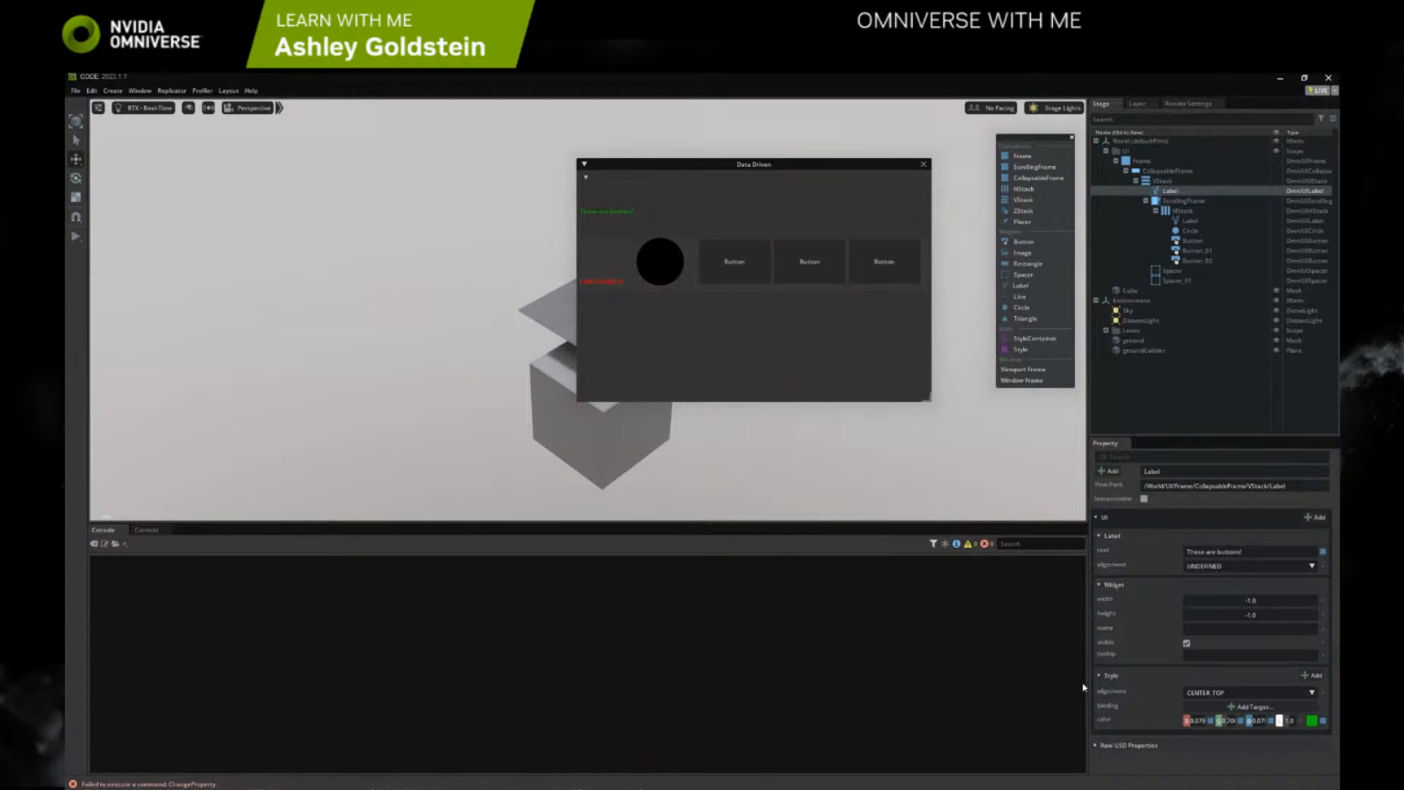
Try RIGHT_TOP and BOTTOM as the Label's style alignment, and set it to TOP
{"action": "left_click", "coordinate": [1196, 693]}
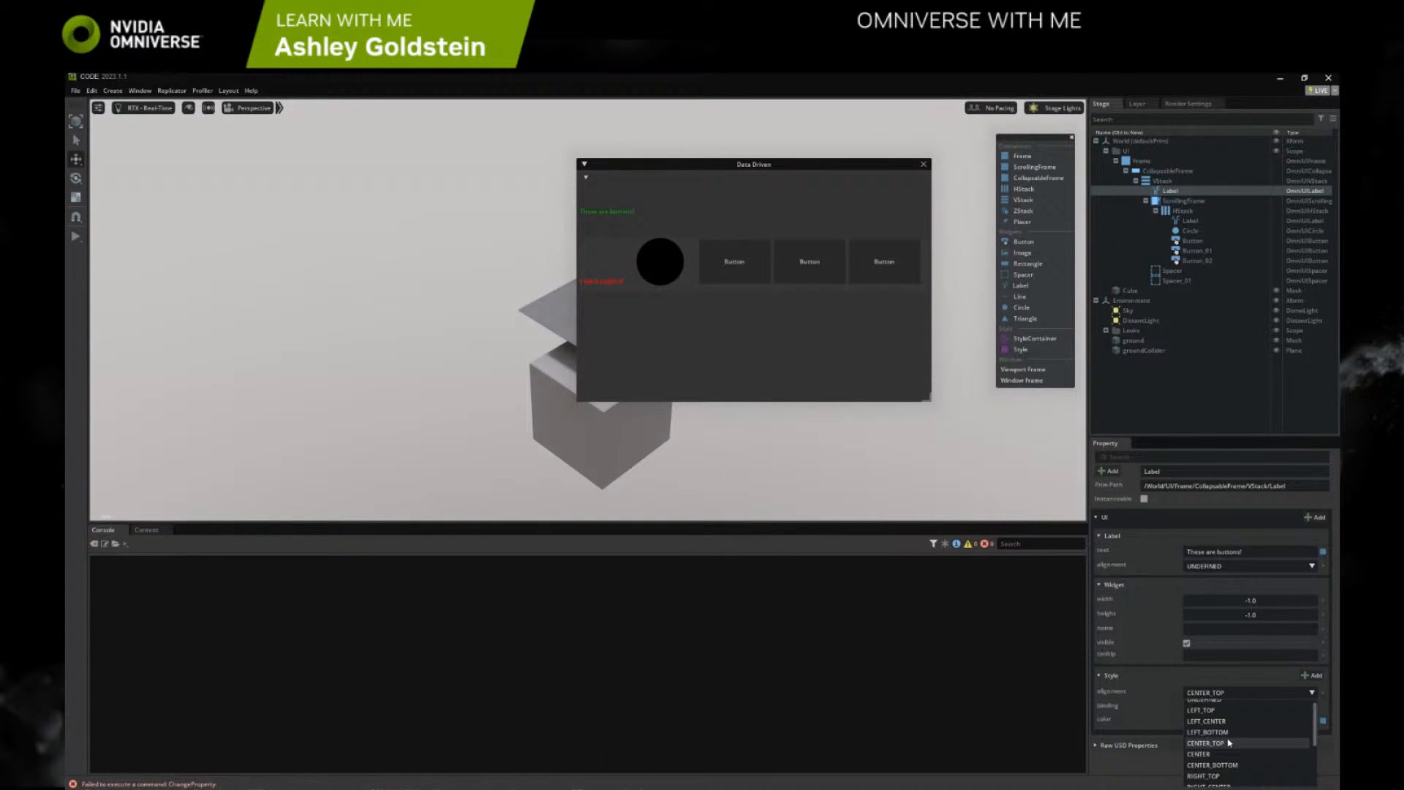
{"action": "left_click", "coordinate": [1214, 777]}
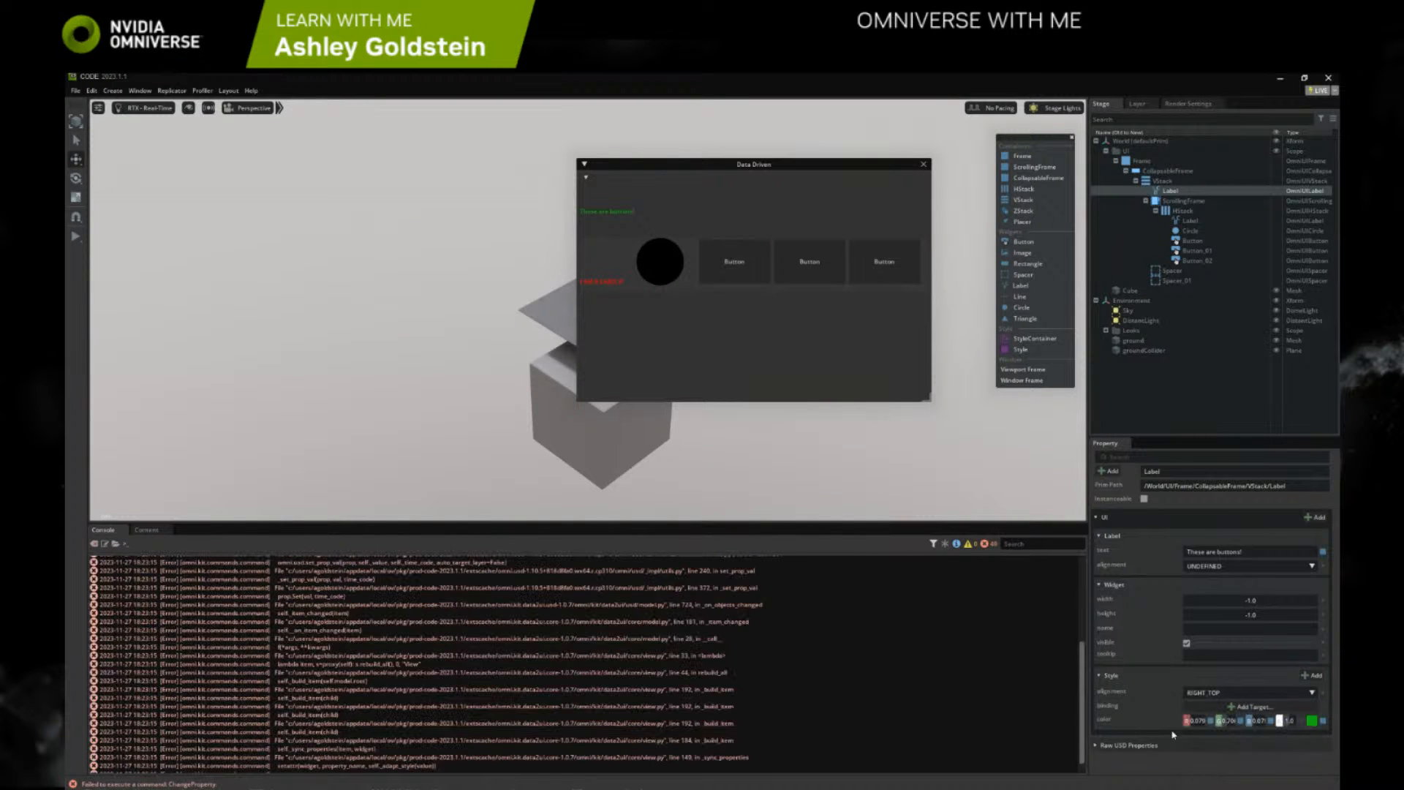
{"action": "left_click", "coordinate": [1205, 693]}
{"action": "left_click", "coordinate": [1216, 769]}
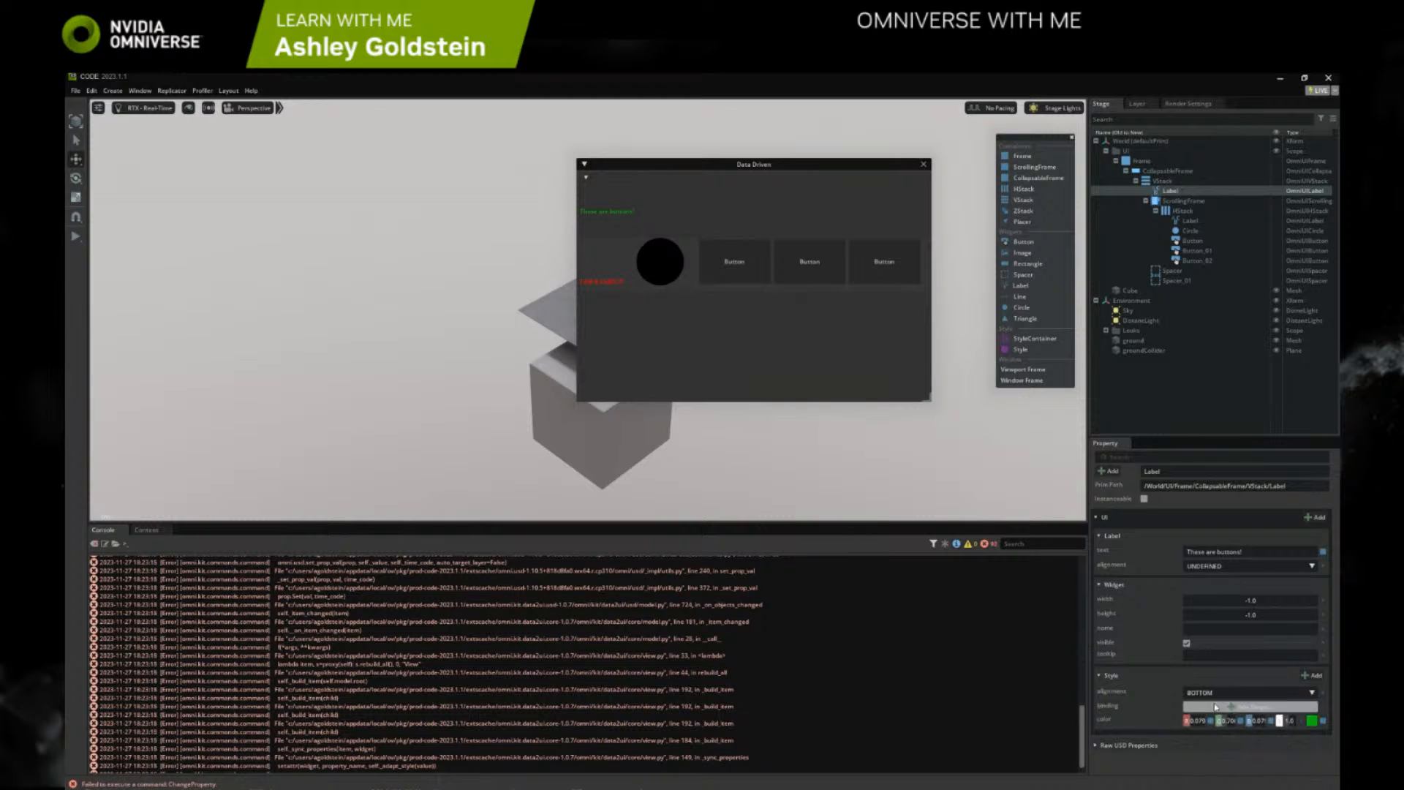
{"action": "left_click", "coordinate": [1206, 693]}
{"action": "left_click", "coordinate": [1215, 759]}
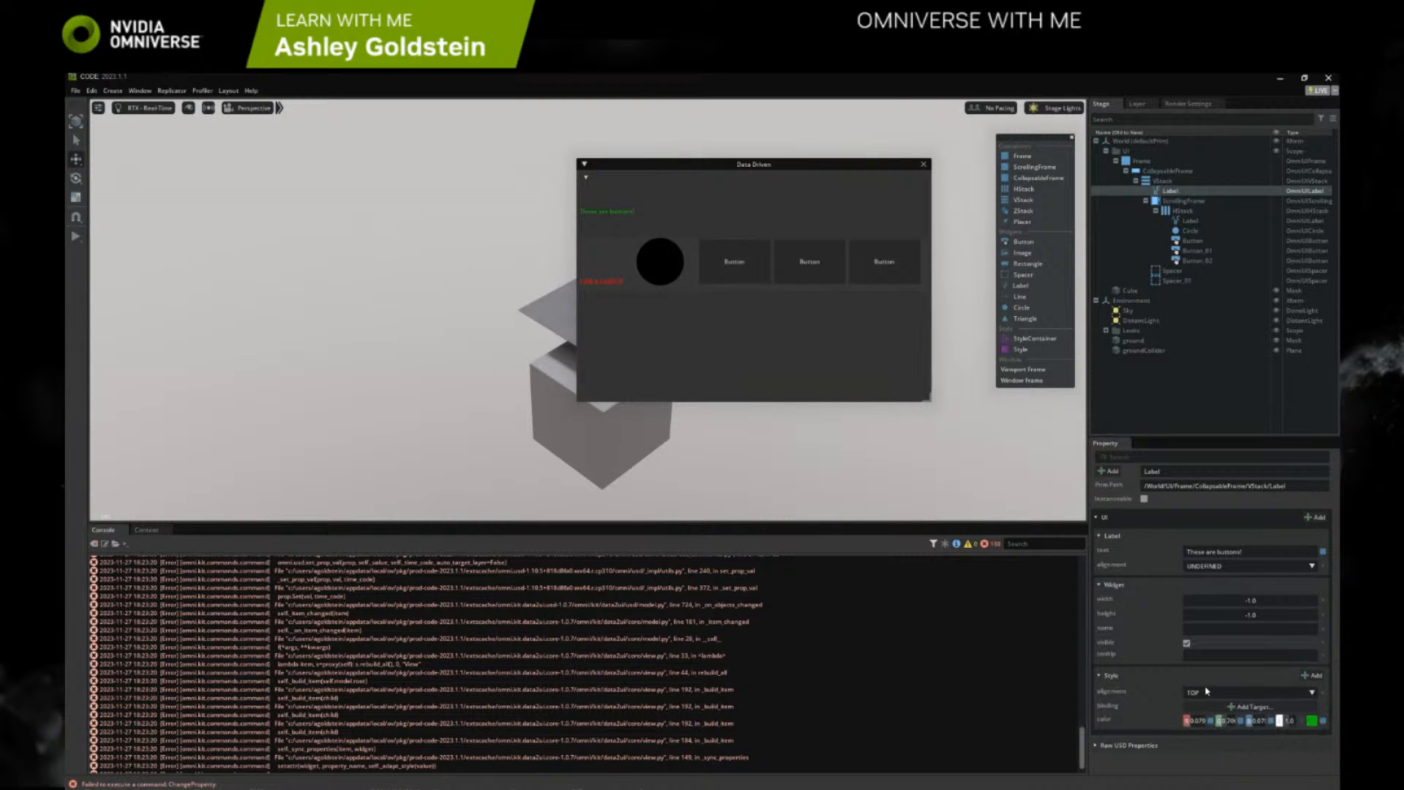
Try other style alignments on the "These are buttons!" Label, ending on H_CENTER, and clear the console
{"action": "left_click", "coordinate": [1206, 692]}
{"action": "left_click", "coordinate": [1215, 744]}
{"action": "left_click", "coordinate": [1282, 695]}
{"action": "left_click", "coordinate": [1259, 746]}
{"action": "scroll", "coordinate": [541, 650], "scroll_direction": "up", "scroll_amount": 3}
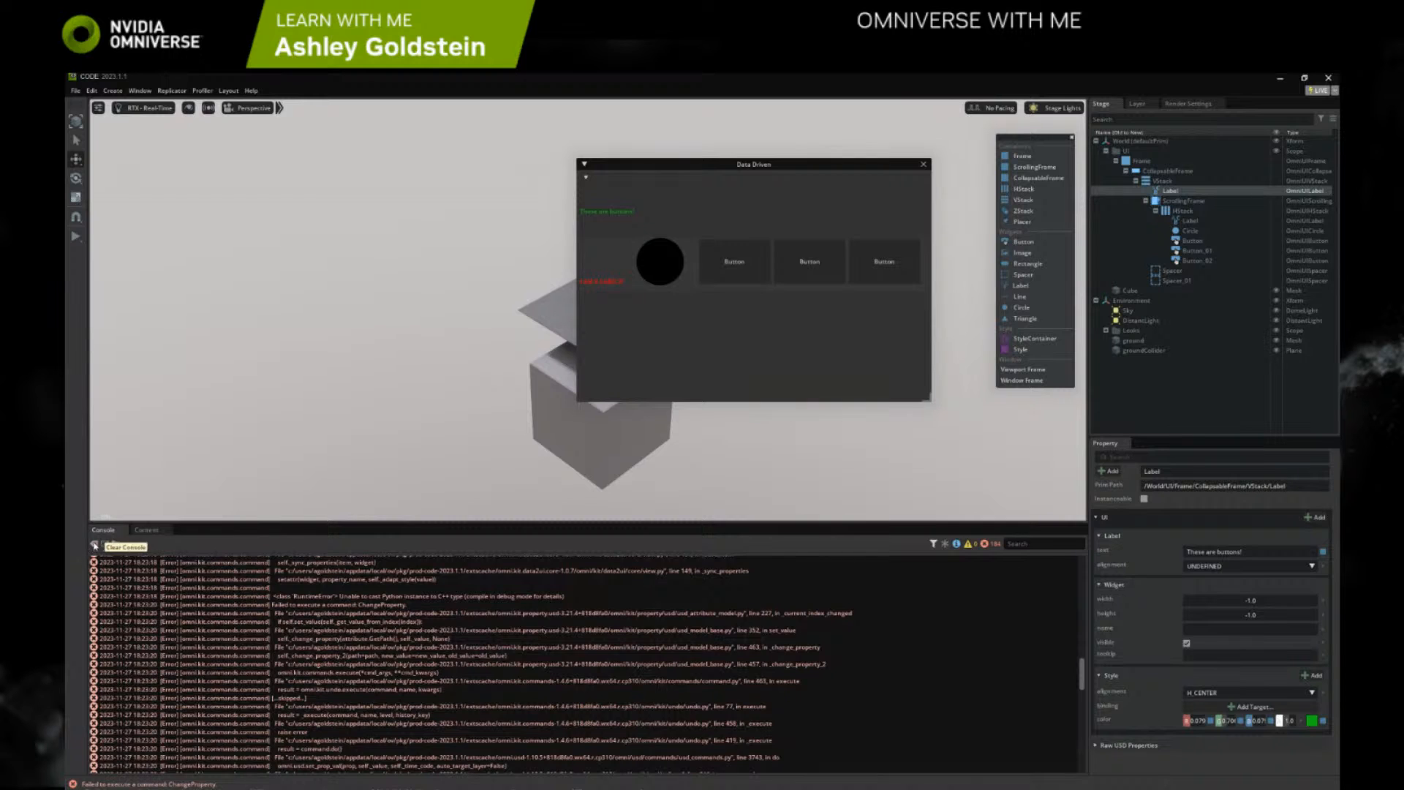
{"action": "left_click", "coordinate": [93, 543]}
Try LEFT as the Label's style alignment and read through the resulting console output
{"action": "left_click", "coordinate": [1225, 695]}
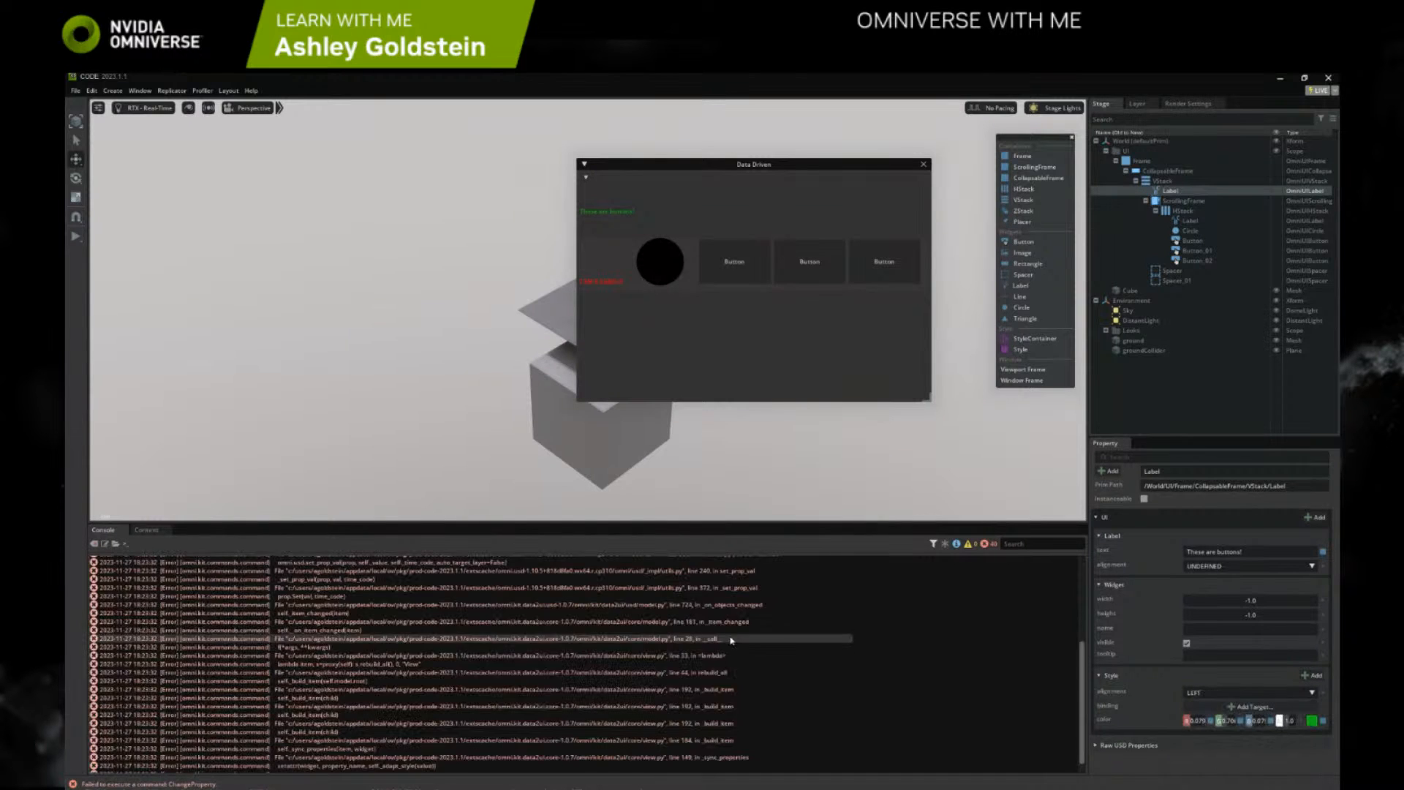
{"action": "left_click", "coordinate": [1228, 726]}
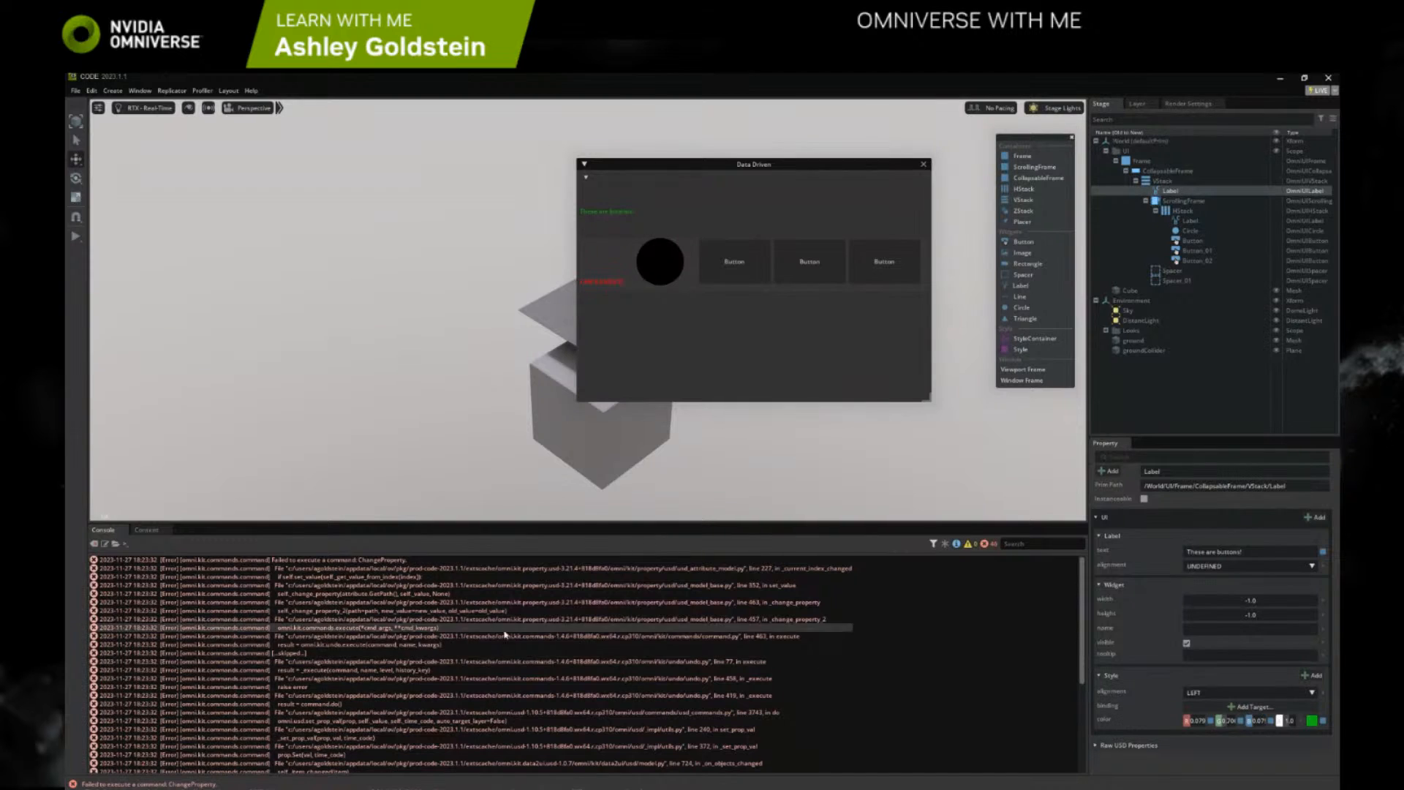
{"action": "scroll", "coordinate": [479, 659], "scroll_direction": "down", "scroll_amount": 2}
{"action": "scroll", "coordinate": [482, 662], "scroll_direction": "down", "scroll_amount": 3}
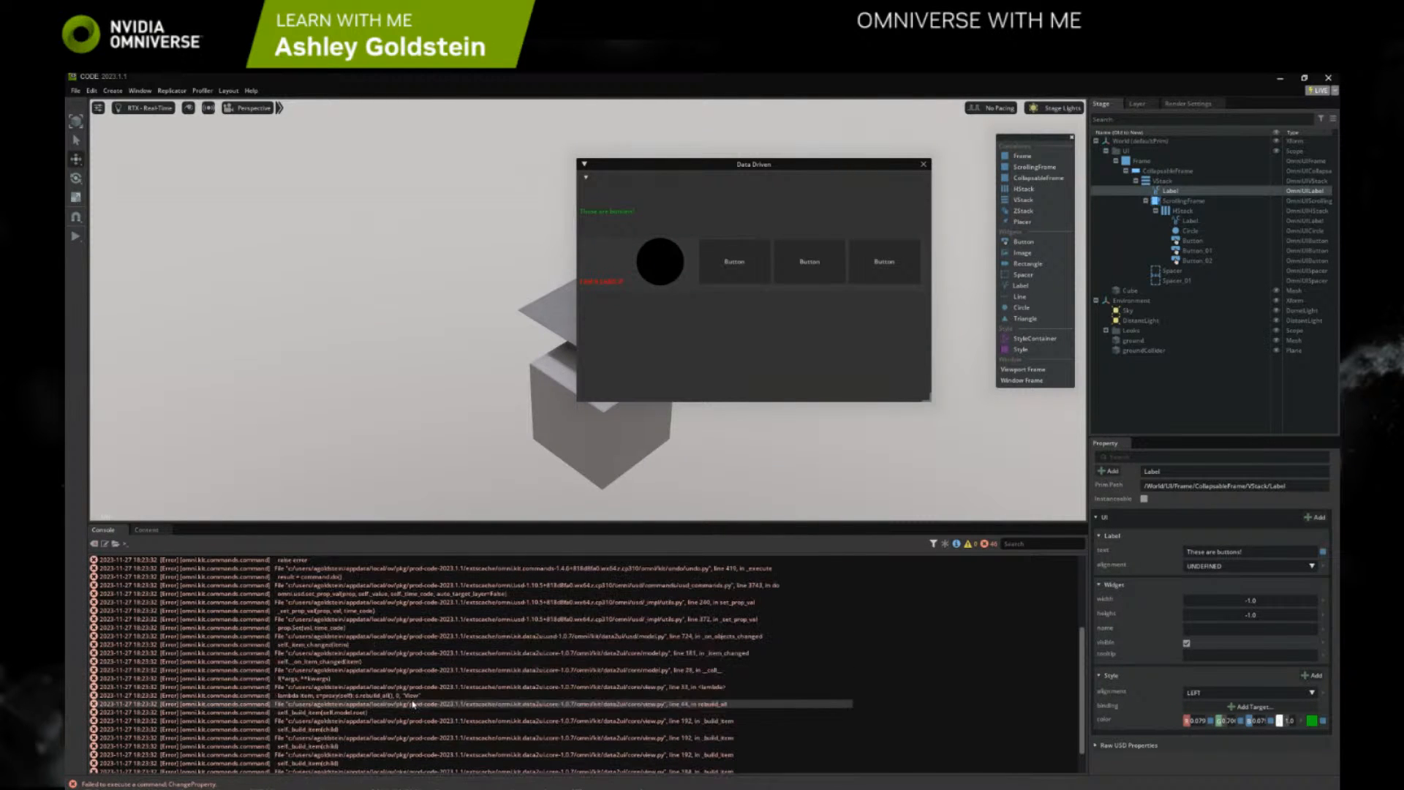
{"action": "scroll", "coordinate": [680, 727], "scroll_direction": "down", "scroll_amount": 2}
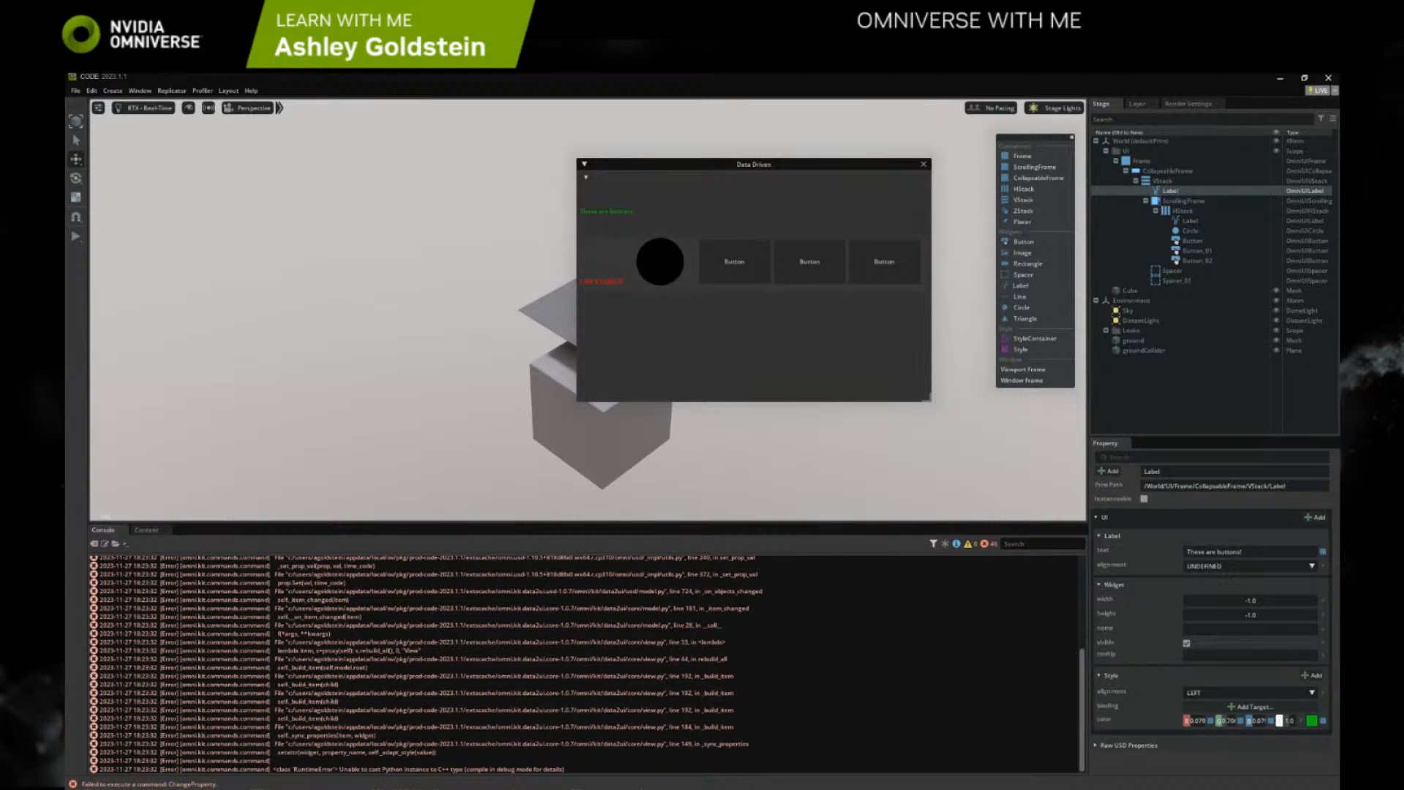
Add a padding style to the Label and try raising it to about 90
{"action": "left_click", "coordinate": [1312, 675]}
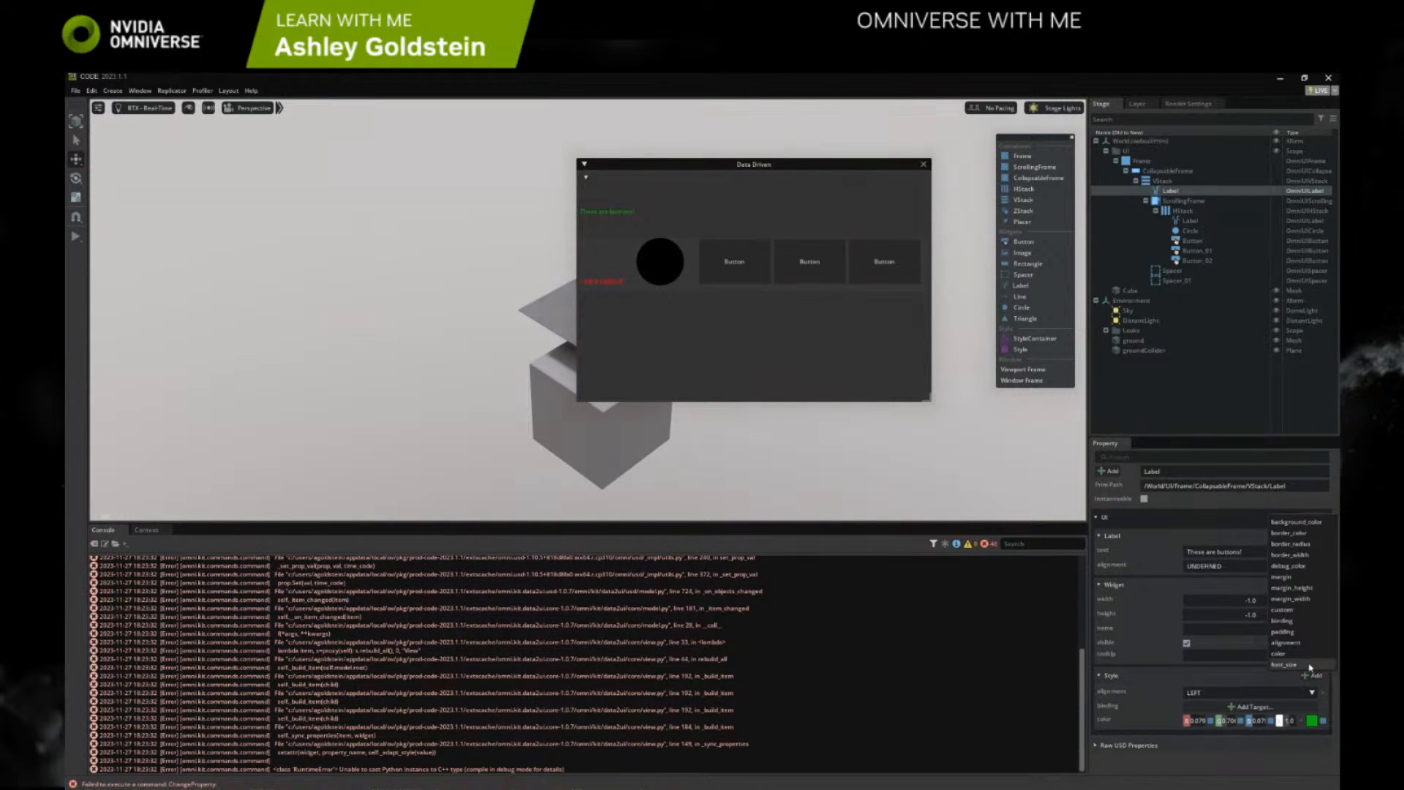
{"action": "left_click", "coordinate": [1287, 632]}
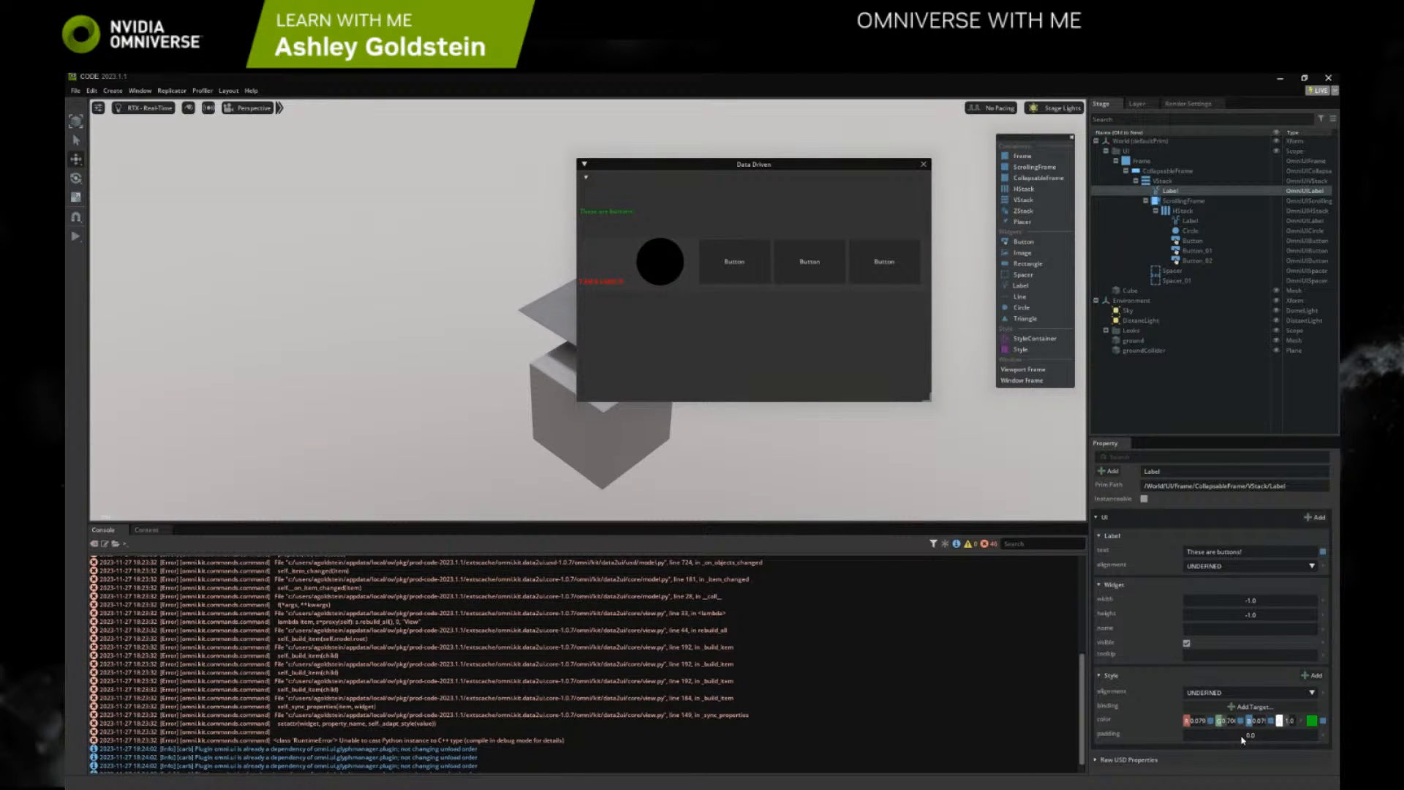
{"action": "left_click_drag", "start_coordinate": [1272, 740], "coordinate": [1309, 738]}
{"action": "scroll", "coordinate": [758, 693], "scroll_direction": "down", "scroll_amount": 2}
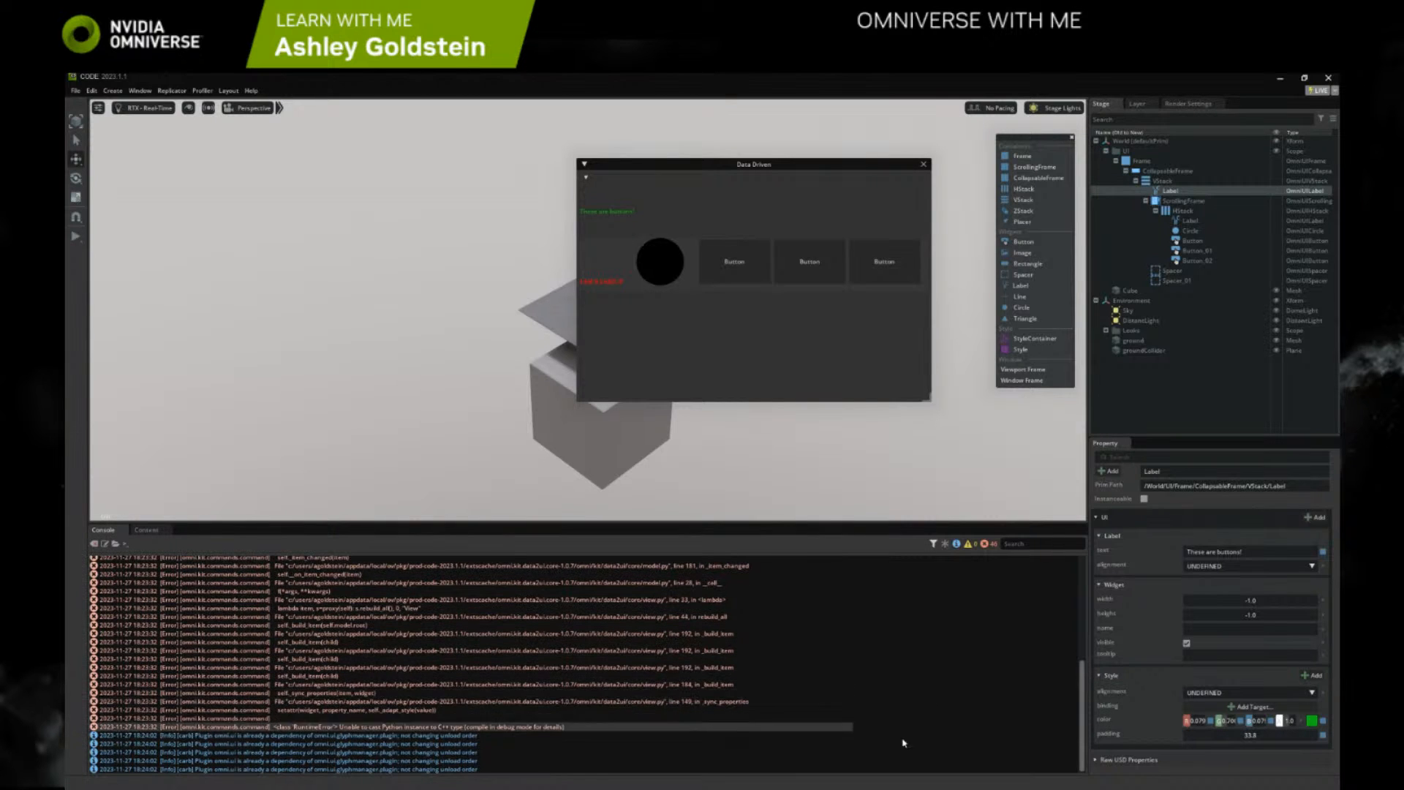
{"action": "left_click_drag", "start_coordinate": [1204, 743], "coordinate": [1318, 743]}
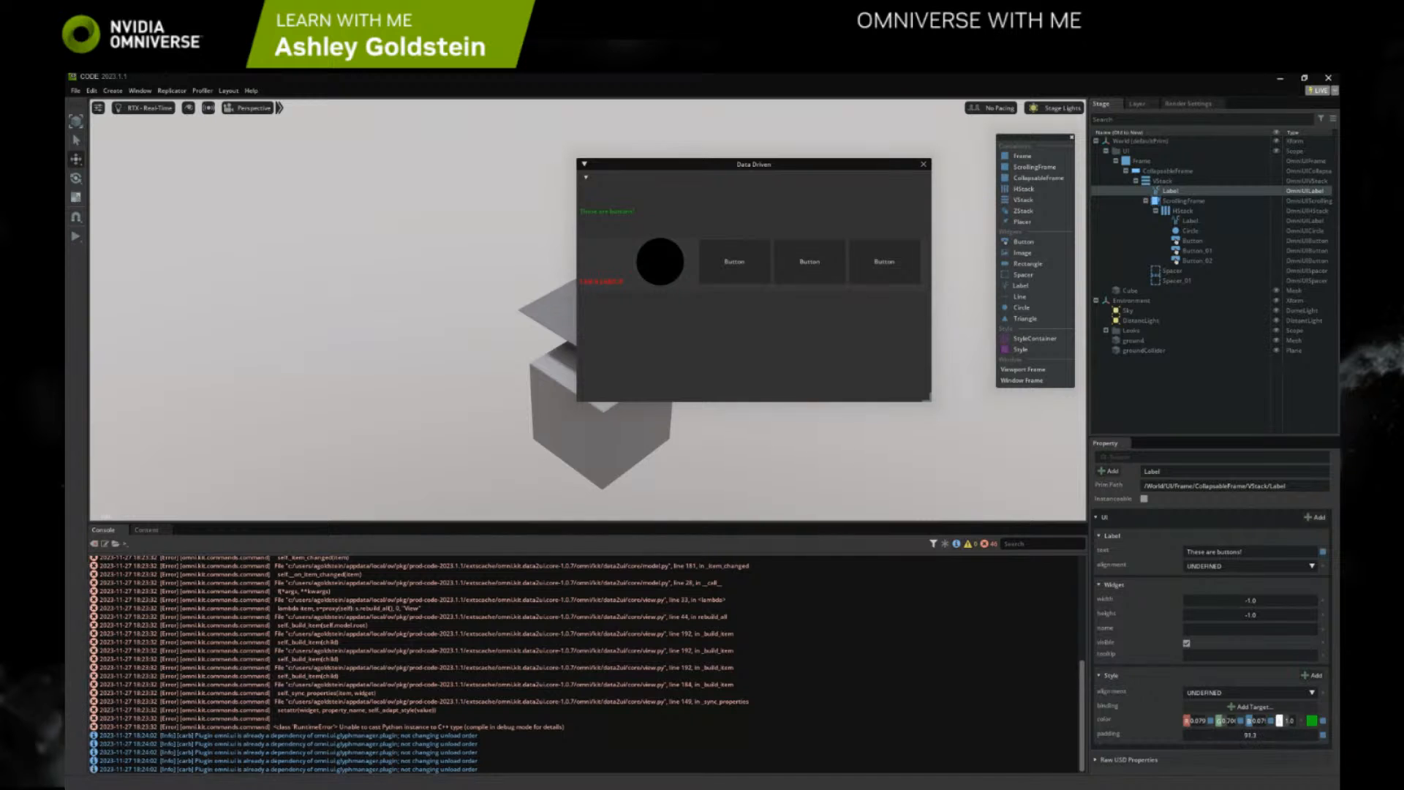
Add a margin style to the Label and set it to about 46.5
{"action": "left_click", "coordinate": [1316, 675]}
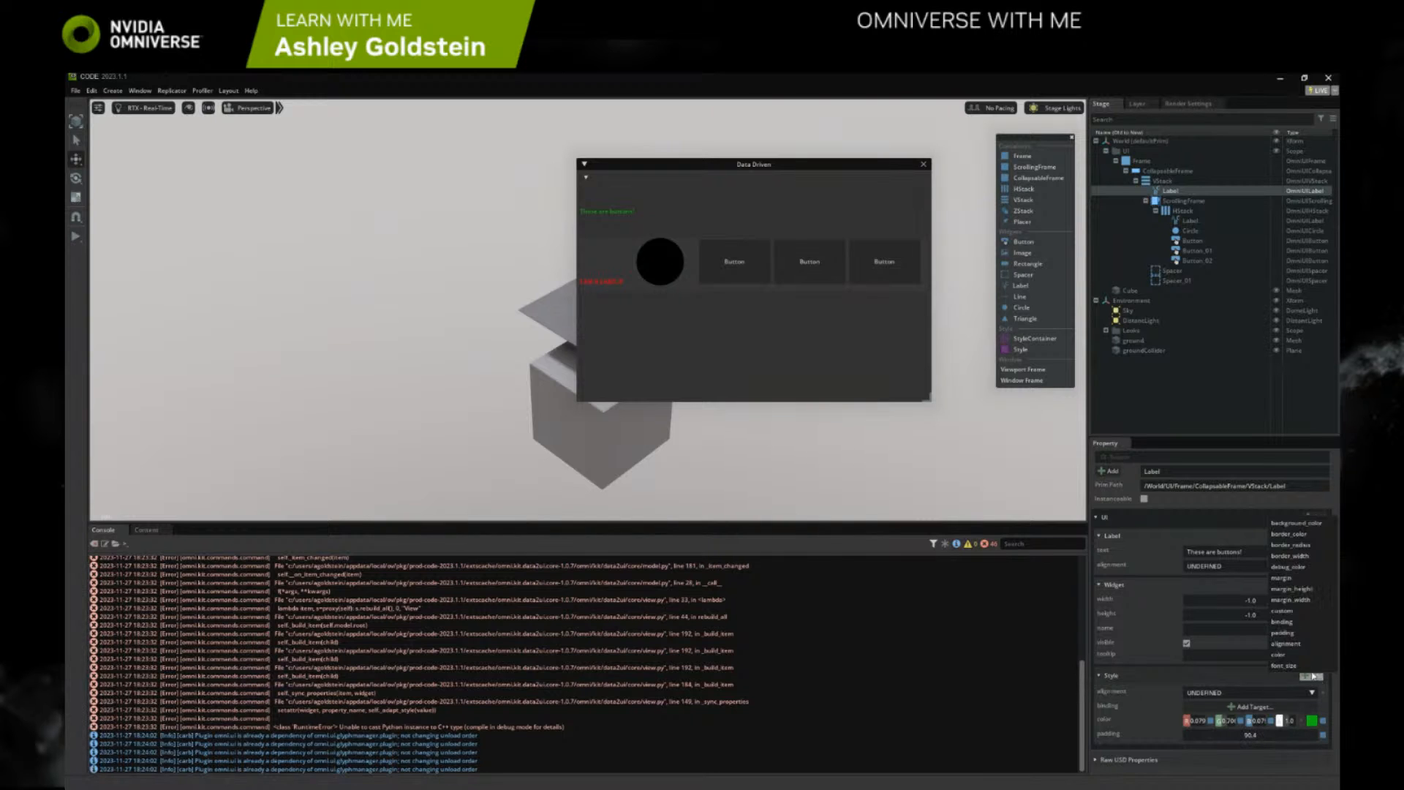
{"action": "left_click", "coordinate": [1302, 582]}
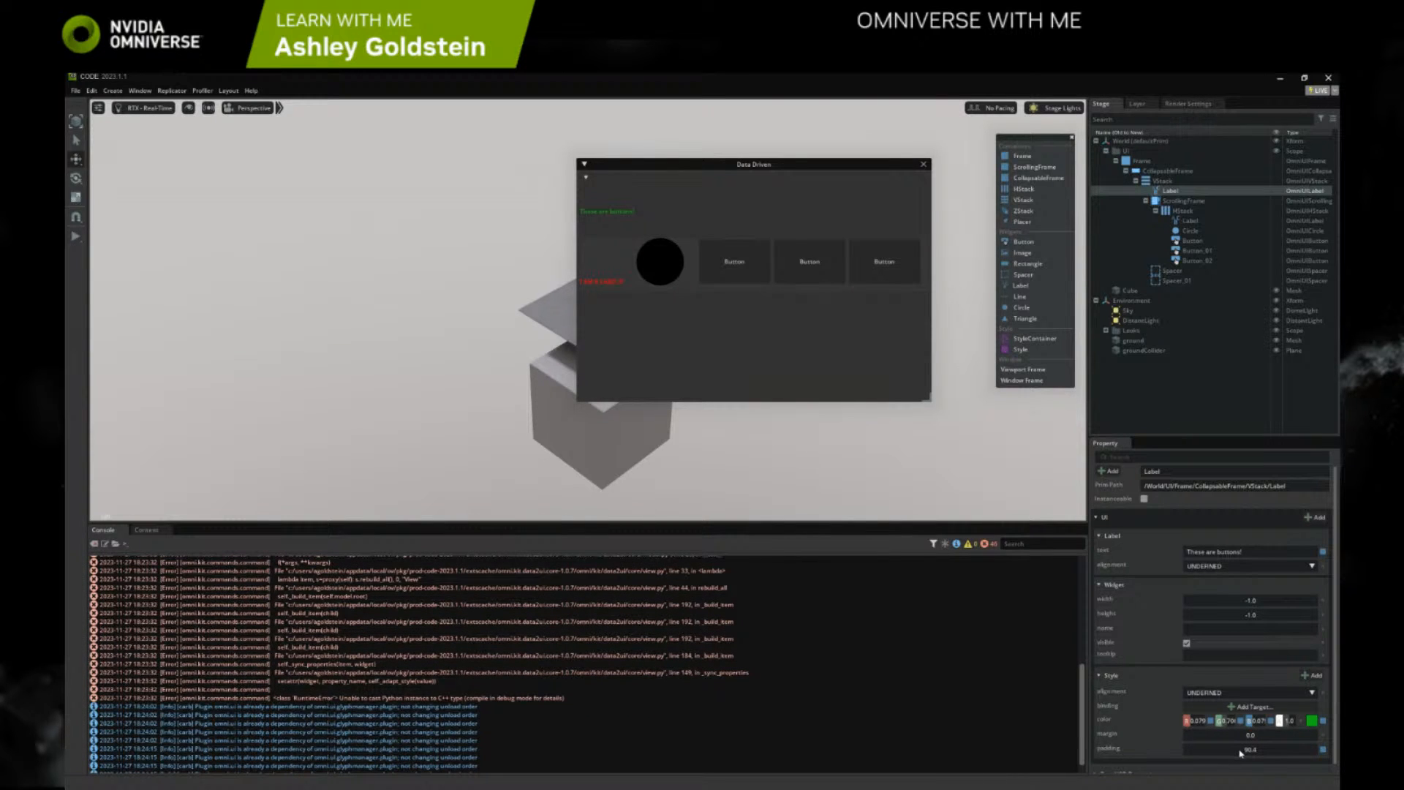
{"action": "mouse_move", "coordinate": [1245, 736]}
{"action": "left_mouse_down"}
{"action": "mouse_move", "coordinate": [1279, 737]}
{"action": "mouse_move", "coordinate": [1237, 759]}
{"action": "left_mouse_up"}
Remove the padding and alignment styles from the "These are buttons!" Label
{"action": "right_click", "coordinate": [1113, 751]}
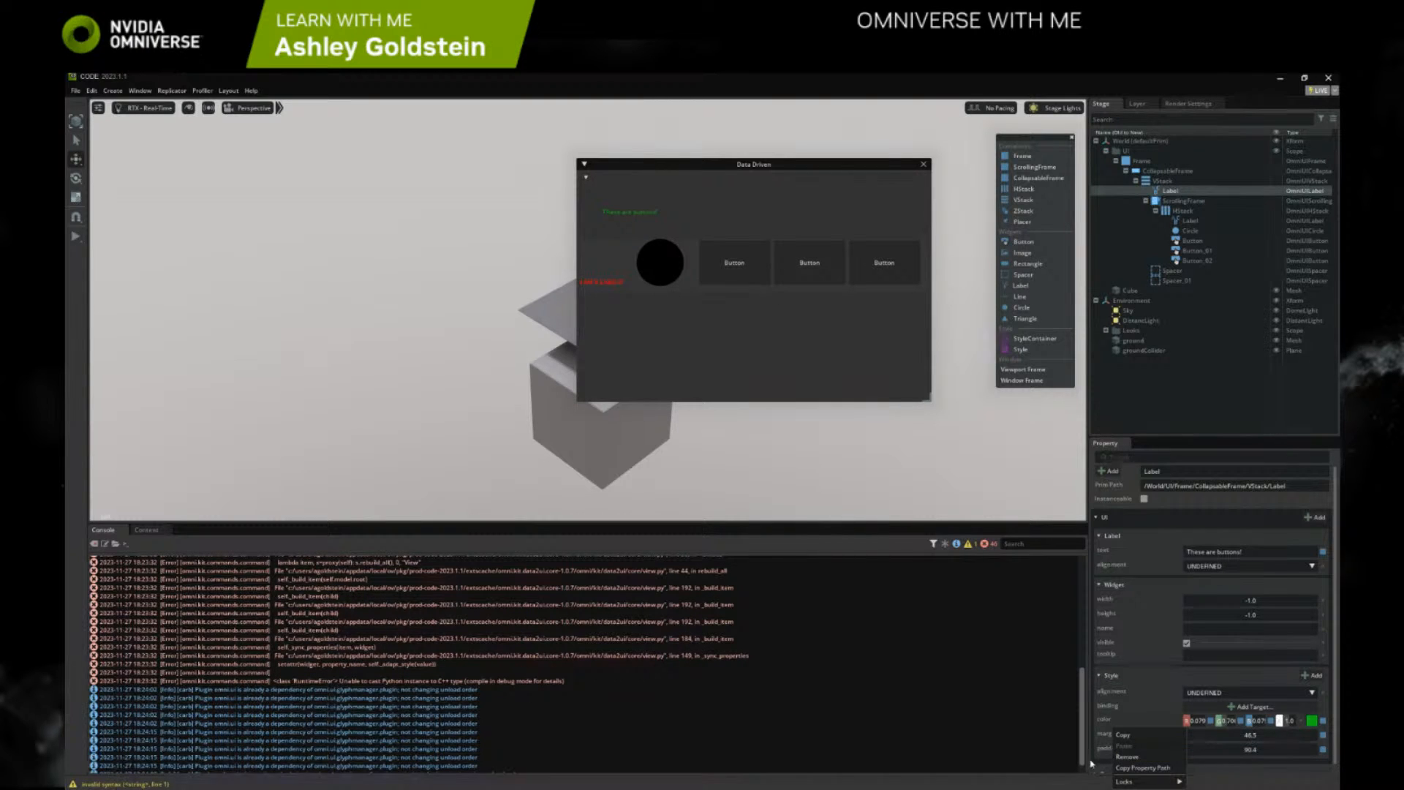
{"action": "left_click", "coordinate": [1142, 756]}
{"action": "right_click", "coordinate": [1131, 700]}
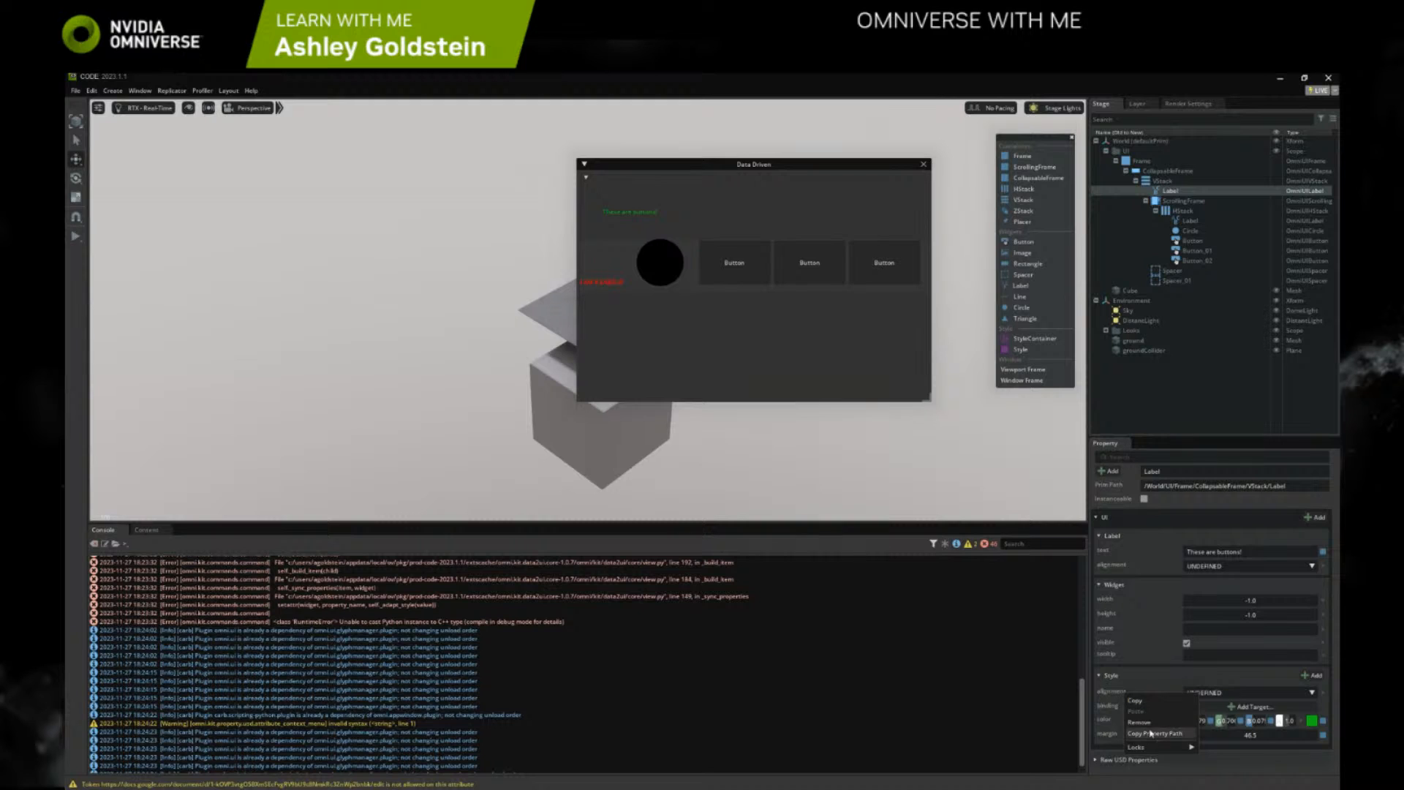
{"action": "left_click", "coordinate": [1170, 733]}
Raise the Label's margin to about 54.8 and add a margin_height style set to about -19.1
{"action": "left_click_drag", "start_coordinate": [1212, 728], "coordinate": [1200, 698]}
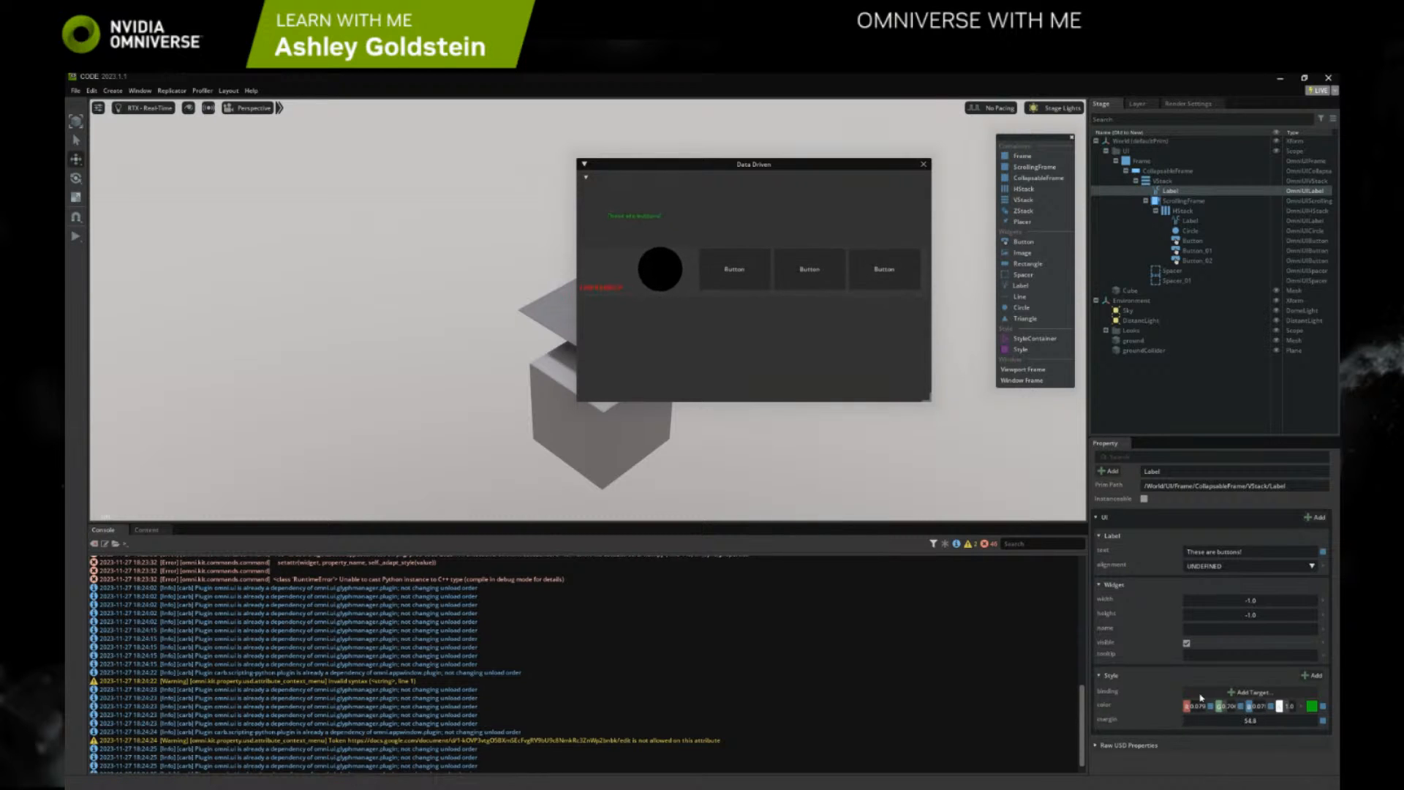
{"action": "left_click", "coordinate": [1312, 675]}
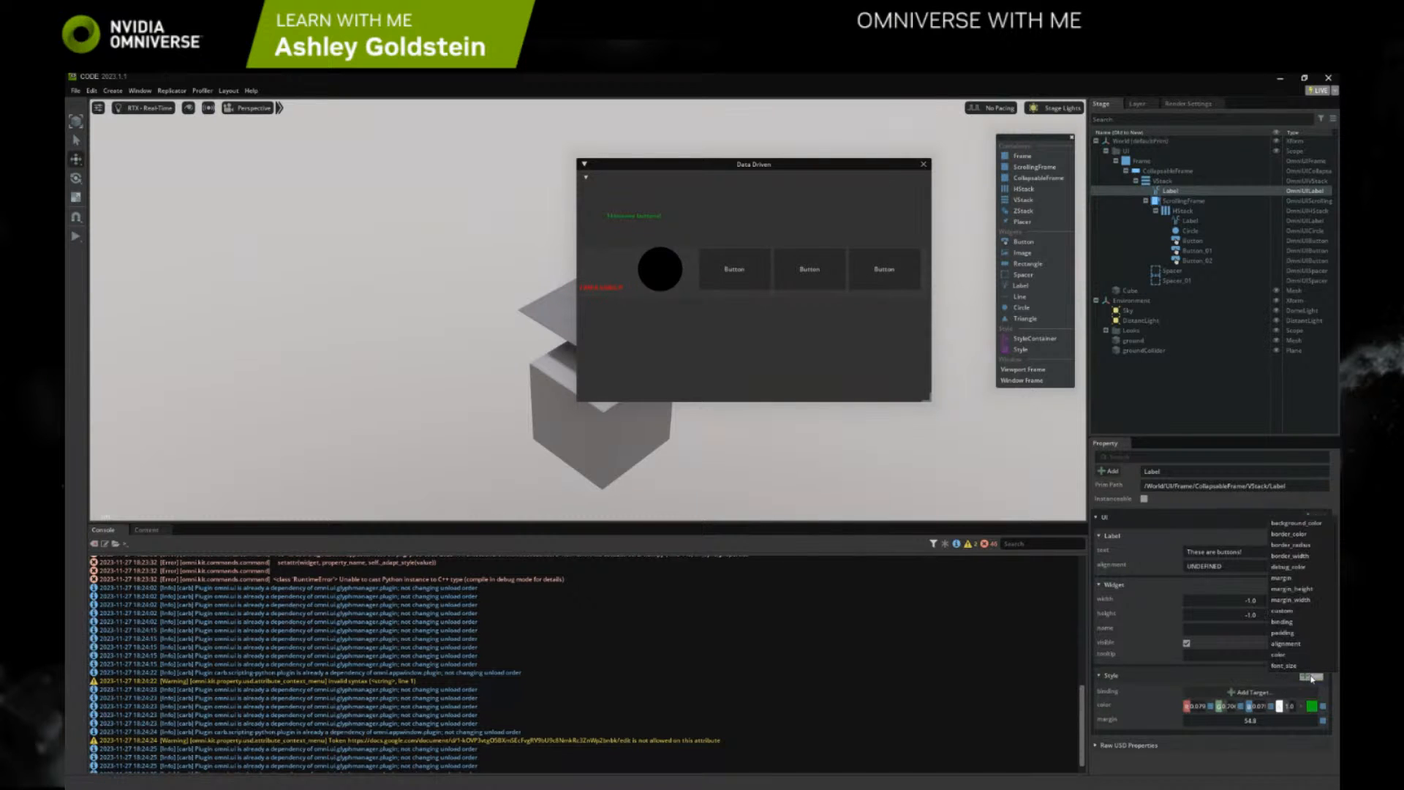
{"action": "left_click", "coordinate": [1310, 589]}
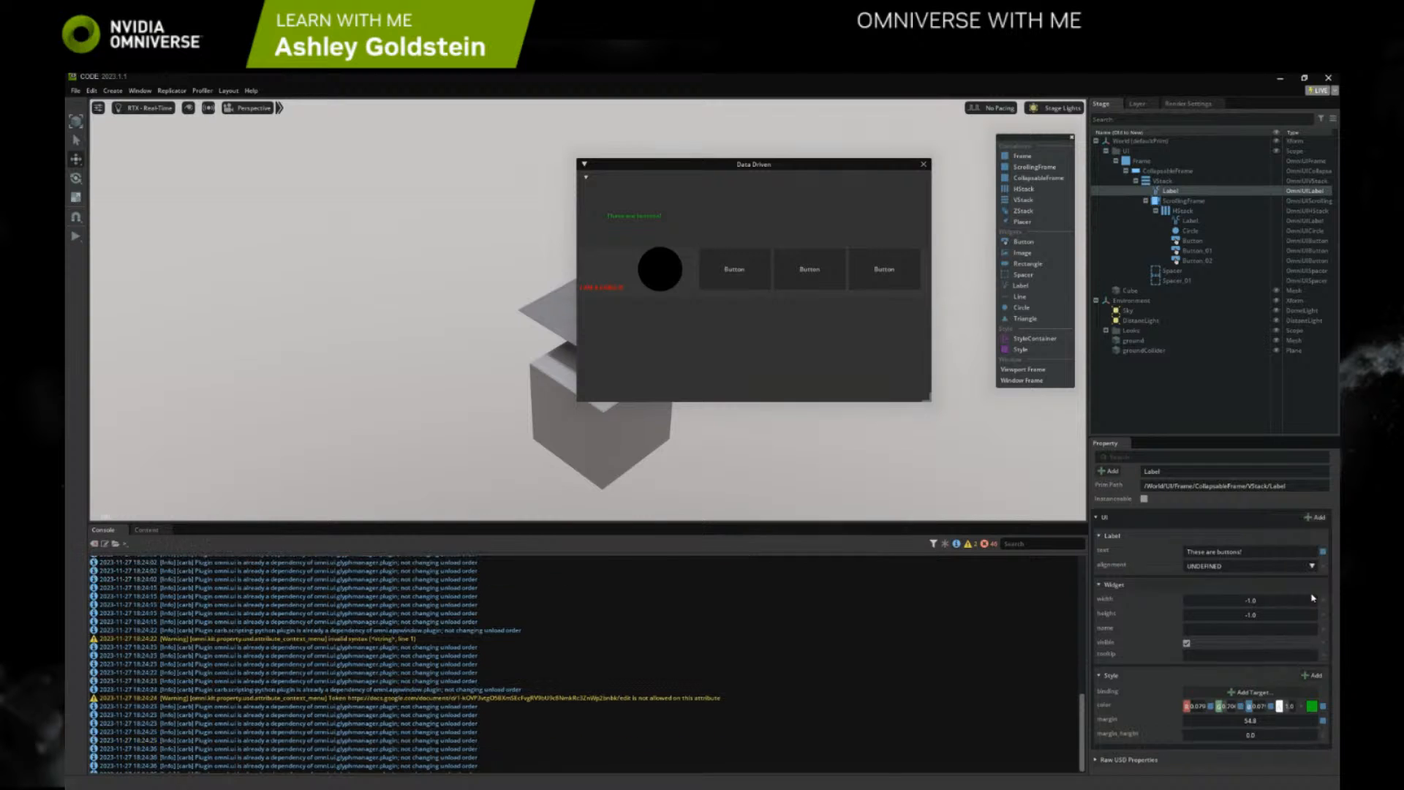
{"action": "left_click_drag", "start_coordinate": [1245, 728], "coordinate": [1291, 726]}
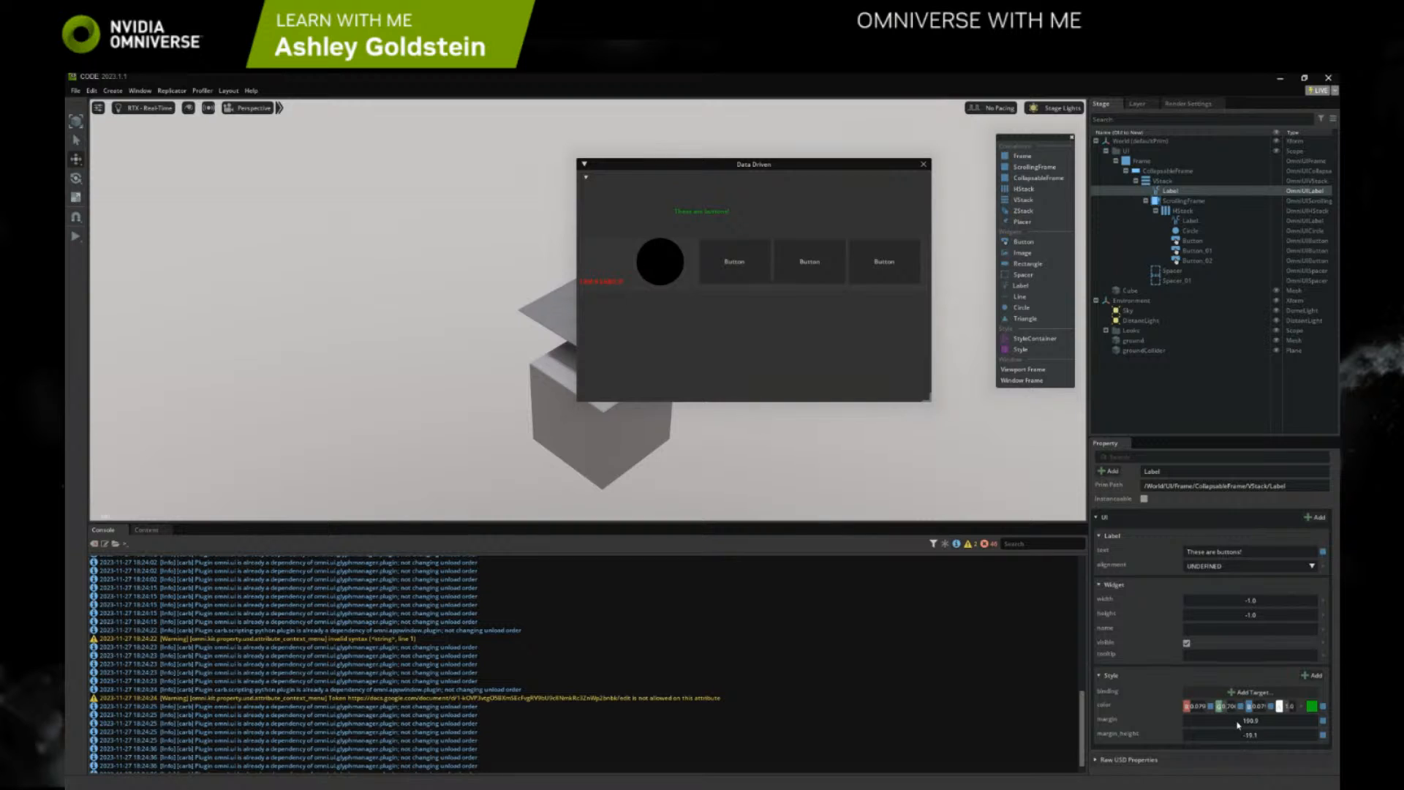
Increase the Label's margin to about 282 and enlarge the Data Driven window slightly
{"action": "left_click_drag", "start_coordinate": [1251, 720], "coordinate": [1275, 720]}
{"action": "left_click_drag", "start_coordinate": [928, 408], "coordinate": [956, 418]}
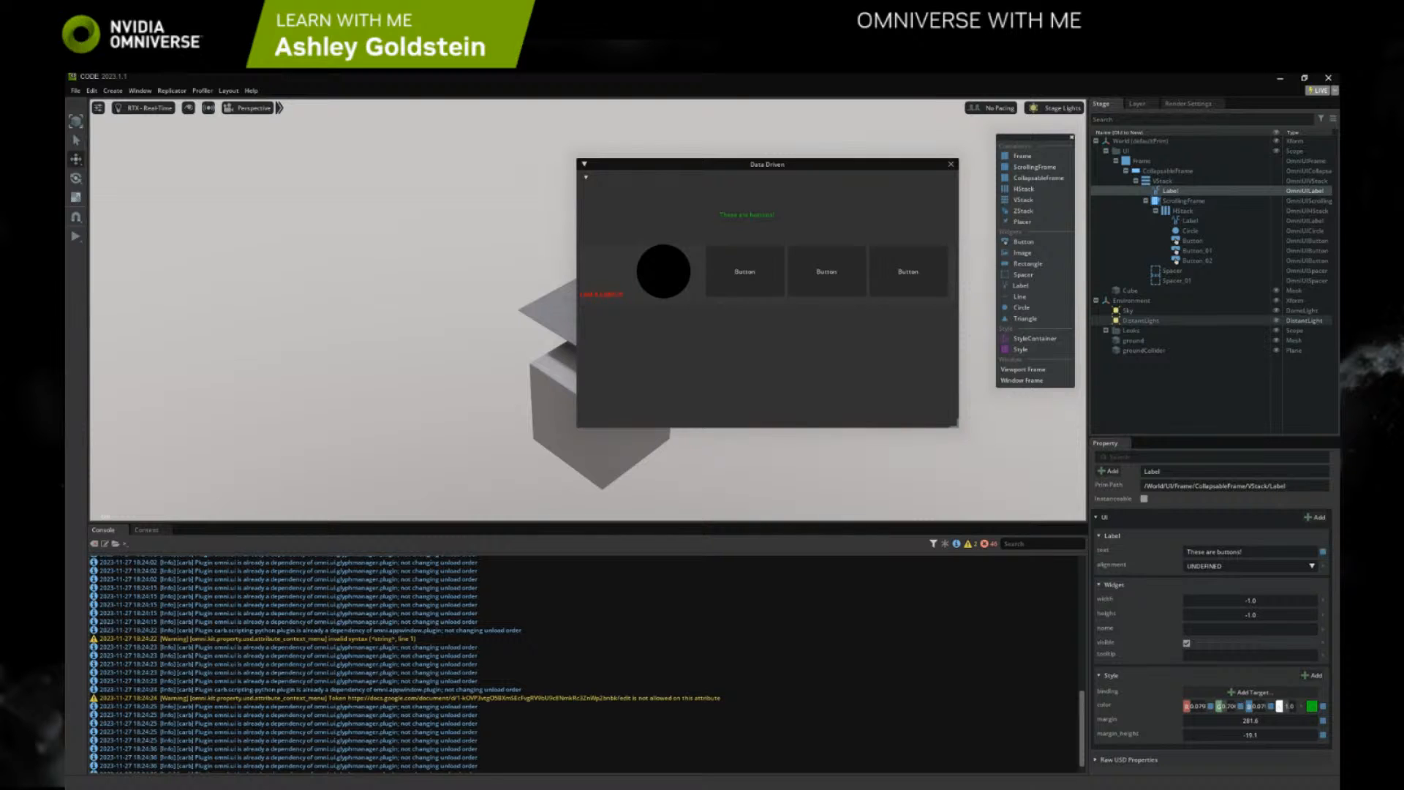
Switch to the Omniverse documentation in the browser and open the No Code UI Event Handling page in a new tab
{"action": "key", "text": "alt+Tab"}
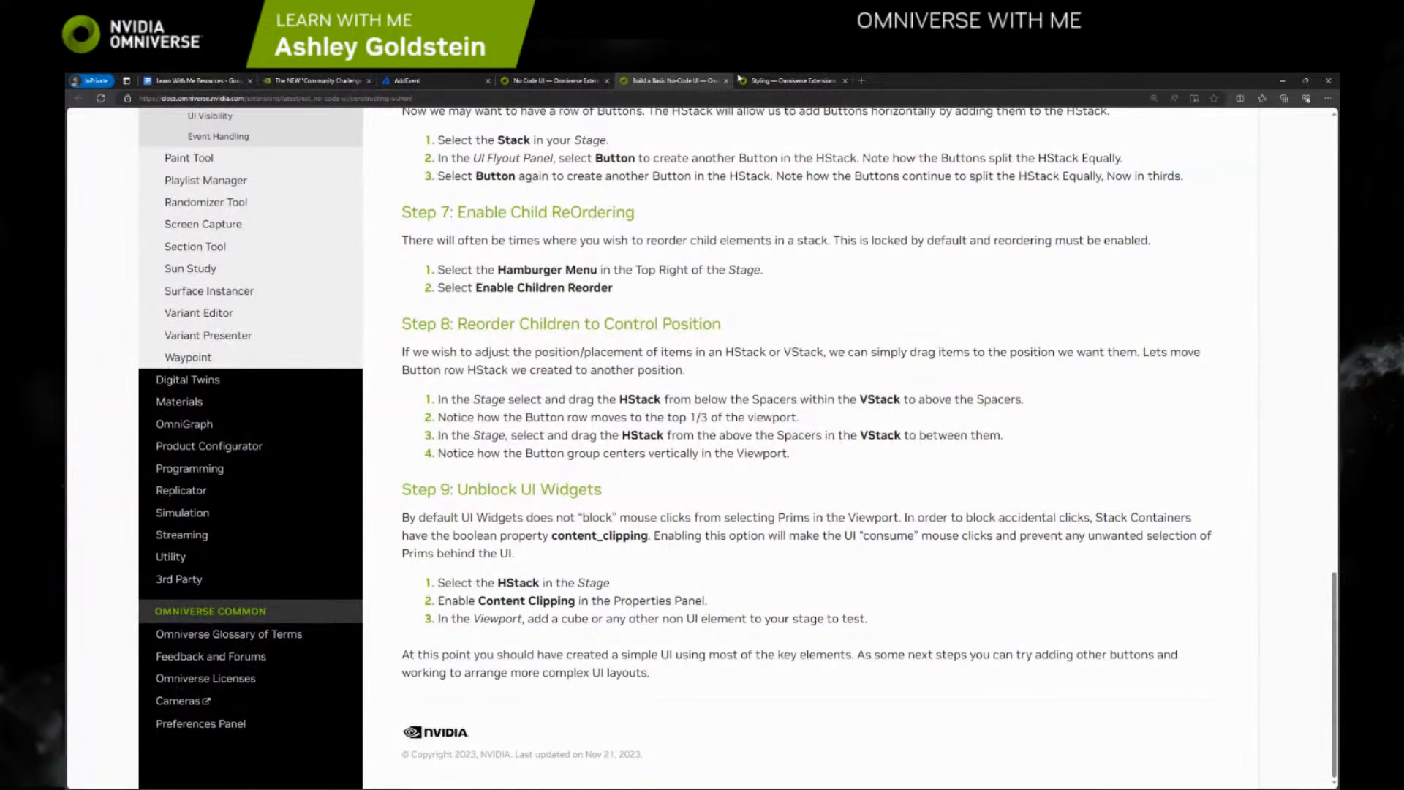
{"action": "left_click", "coordinate": [556, 80]}
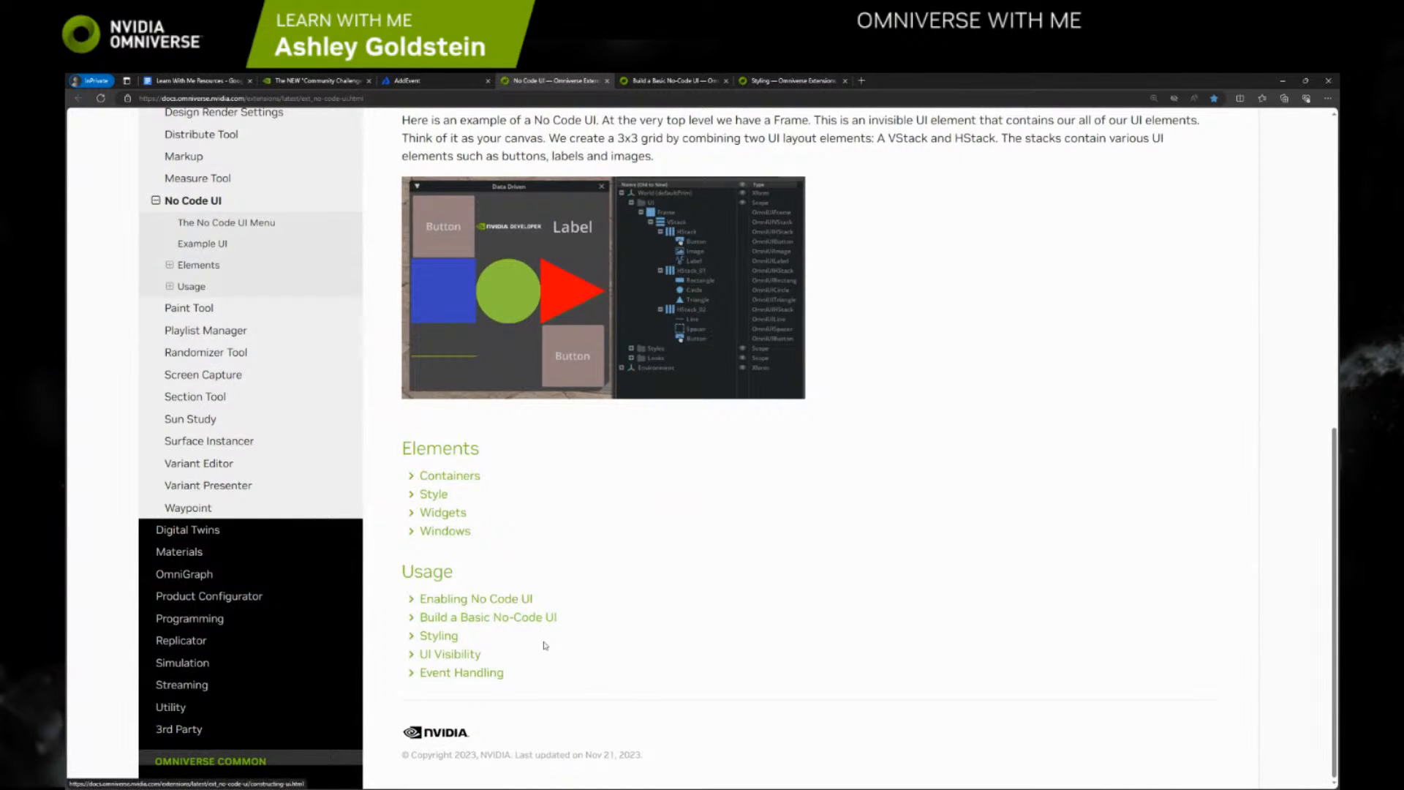
{"action": "right_click", "coordinate": [476, 672]}
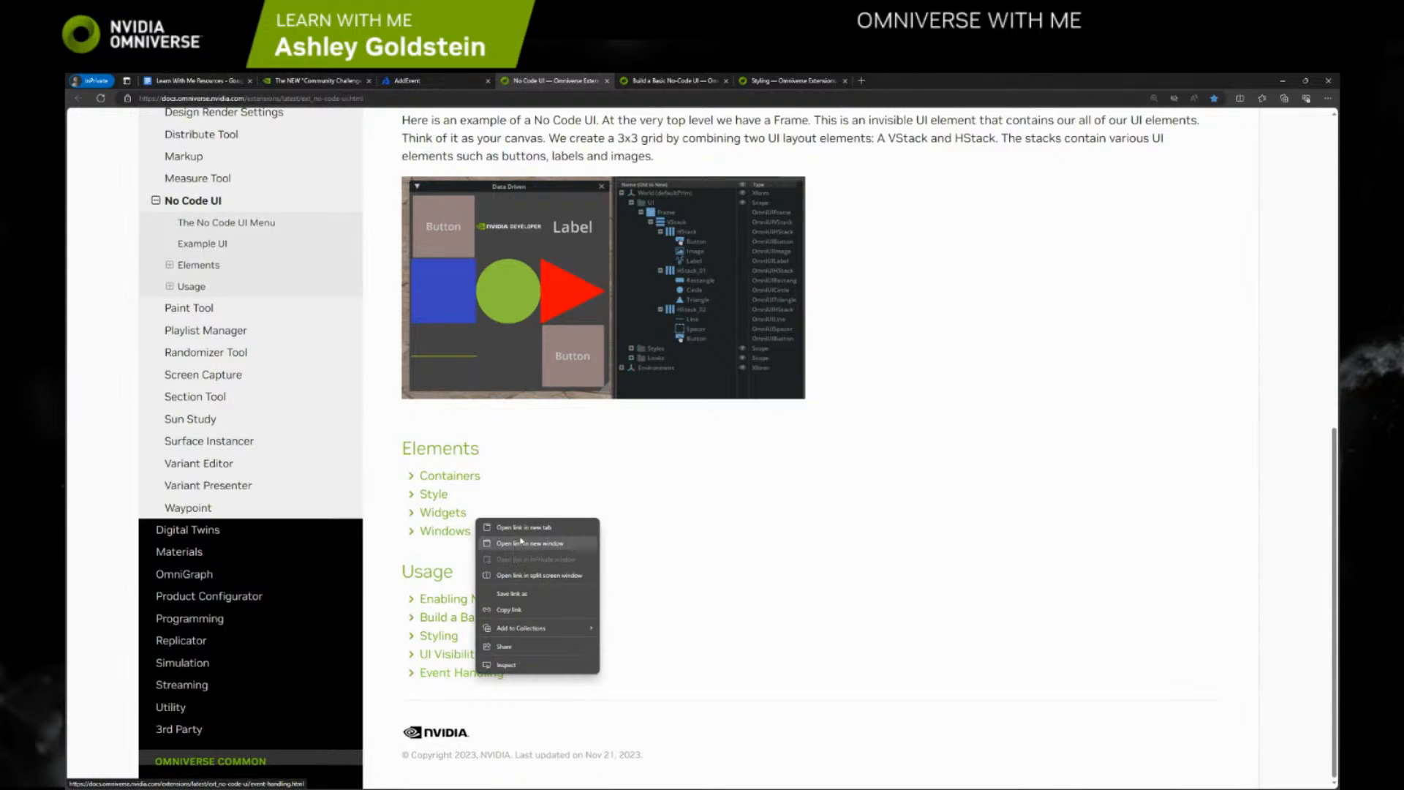
{"action": "left_click", "coordinate": [524, 527]}
{"action": "key", "text": "ctrl+Tab"}
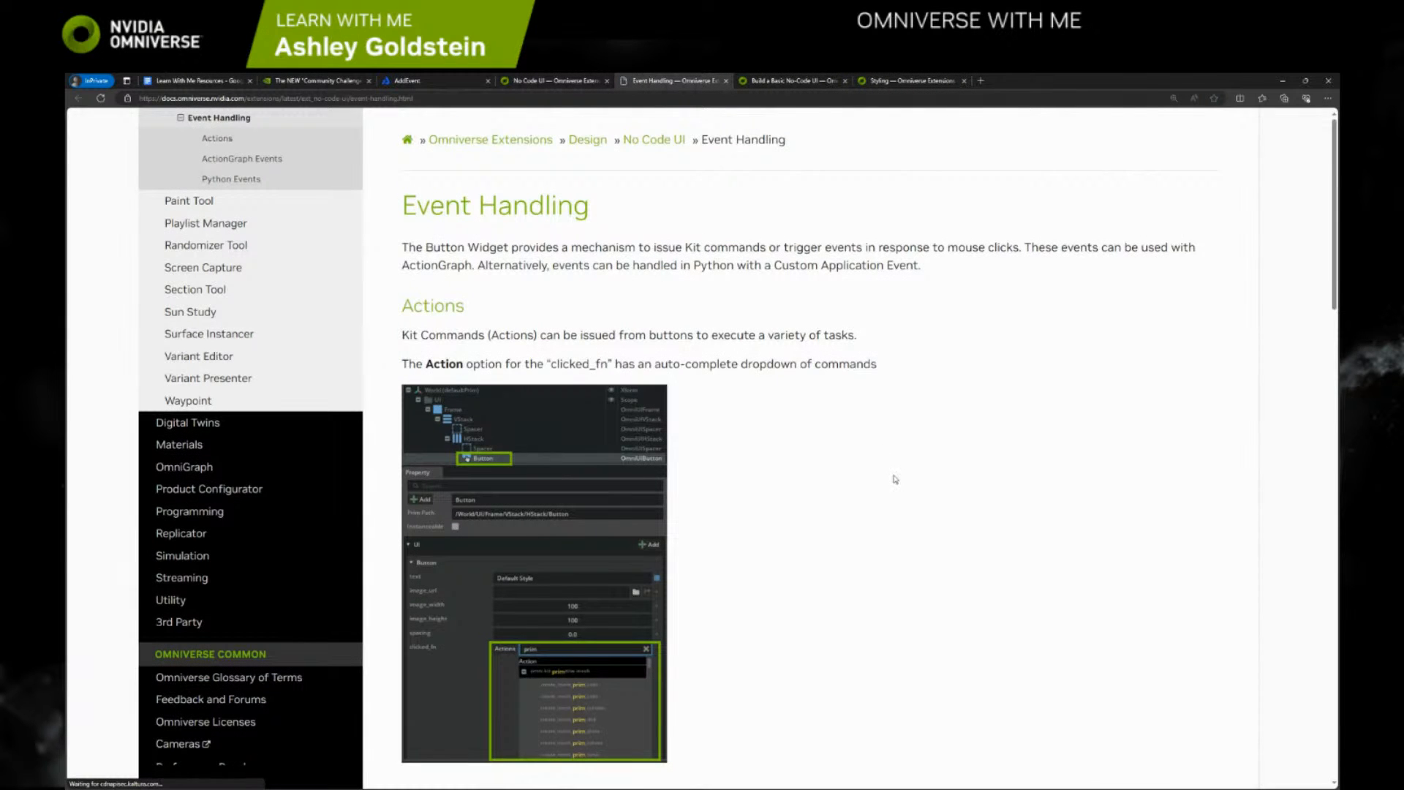
Read the Event Handling page's Actions, ActionGraph Events and Python Events sections, including the example videos and the Python code
{"action": "scroll", "coordinate": [810, 459], "scroll_direction": "down", "scroll_amount": 1}
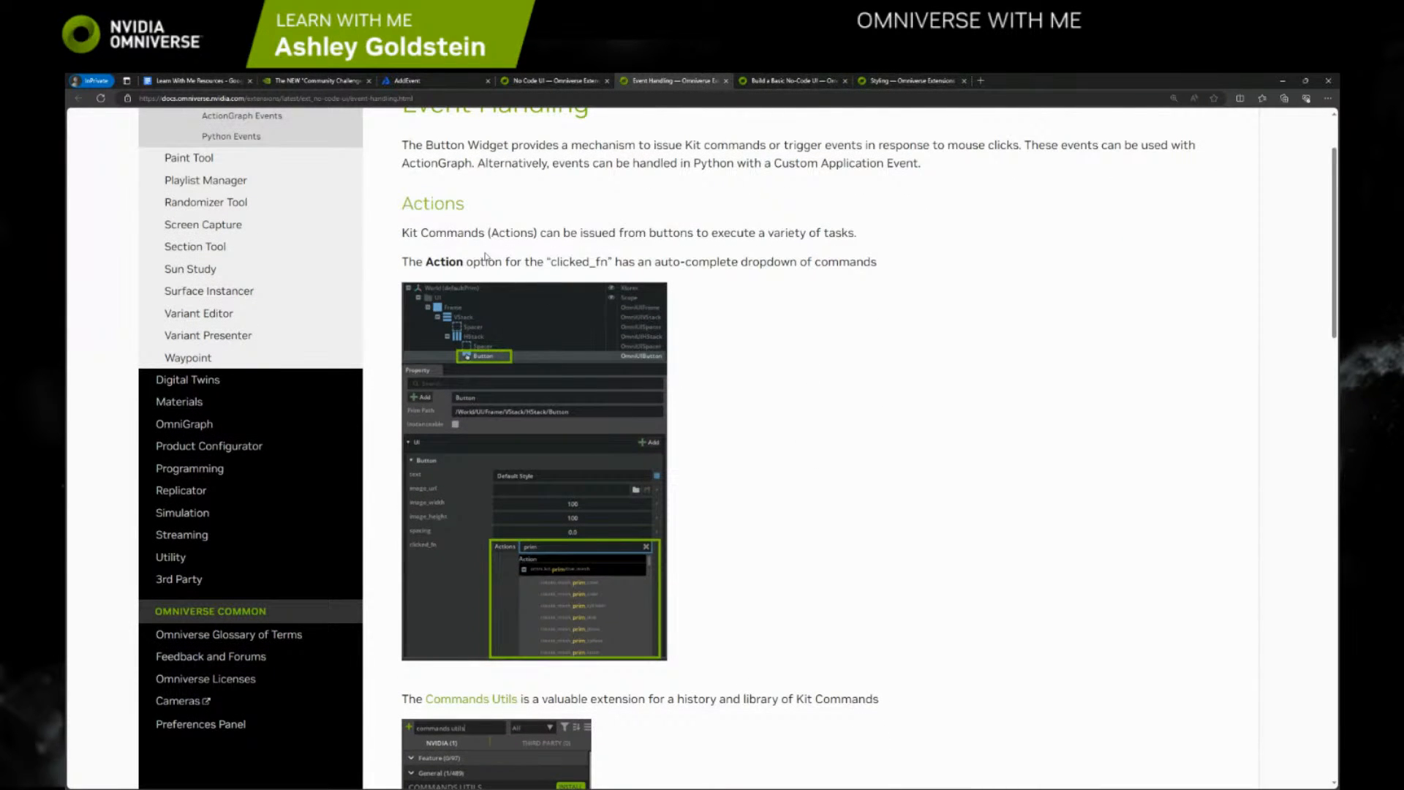
{"action": "scroll", "coordinate": [702, 517], "scroll_direction": "down", "scroll_amount": 1}
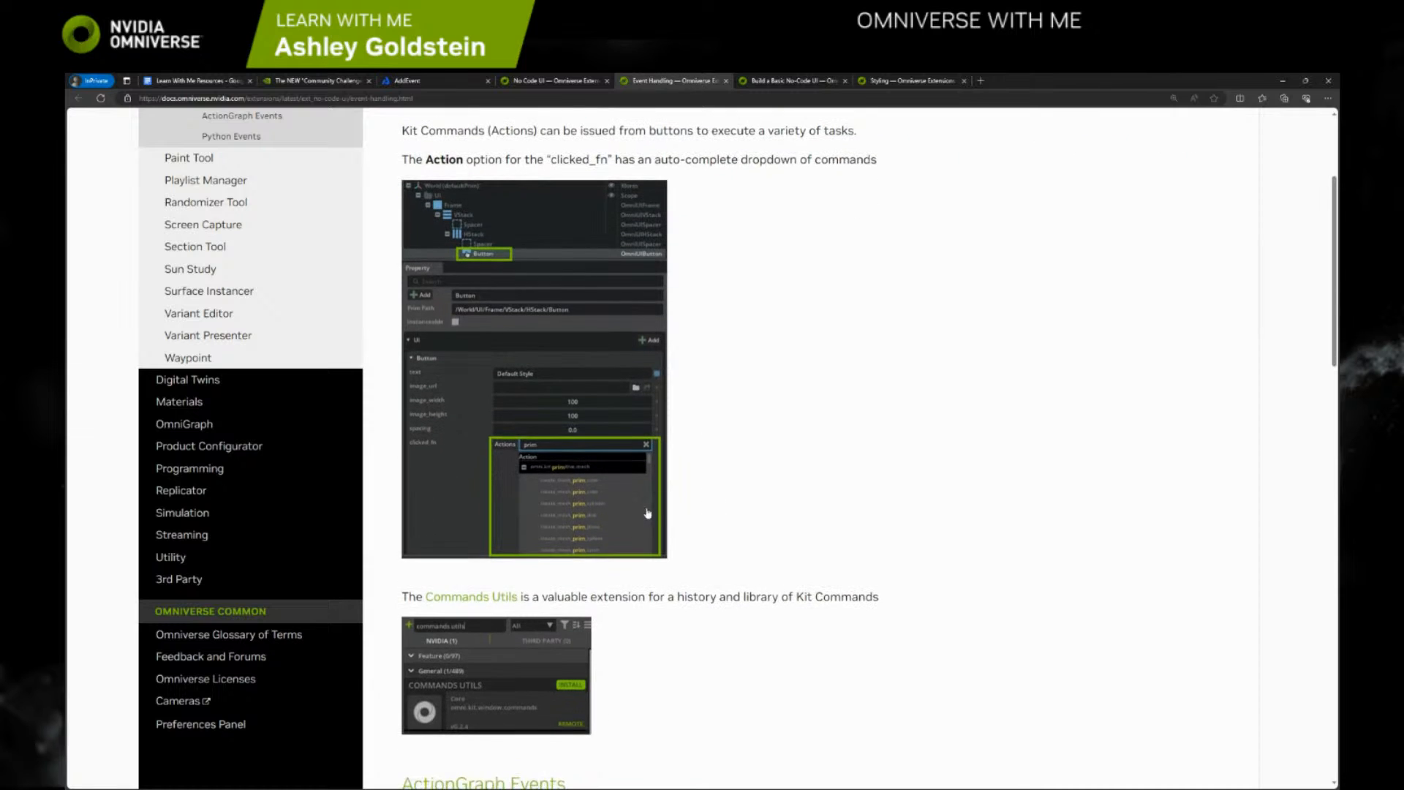
{"action": "scroll", "coordinate": [562, 512], "scroll_direction": "down", "scroll_amount": 1}
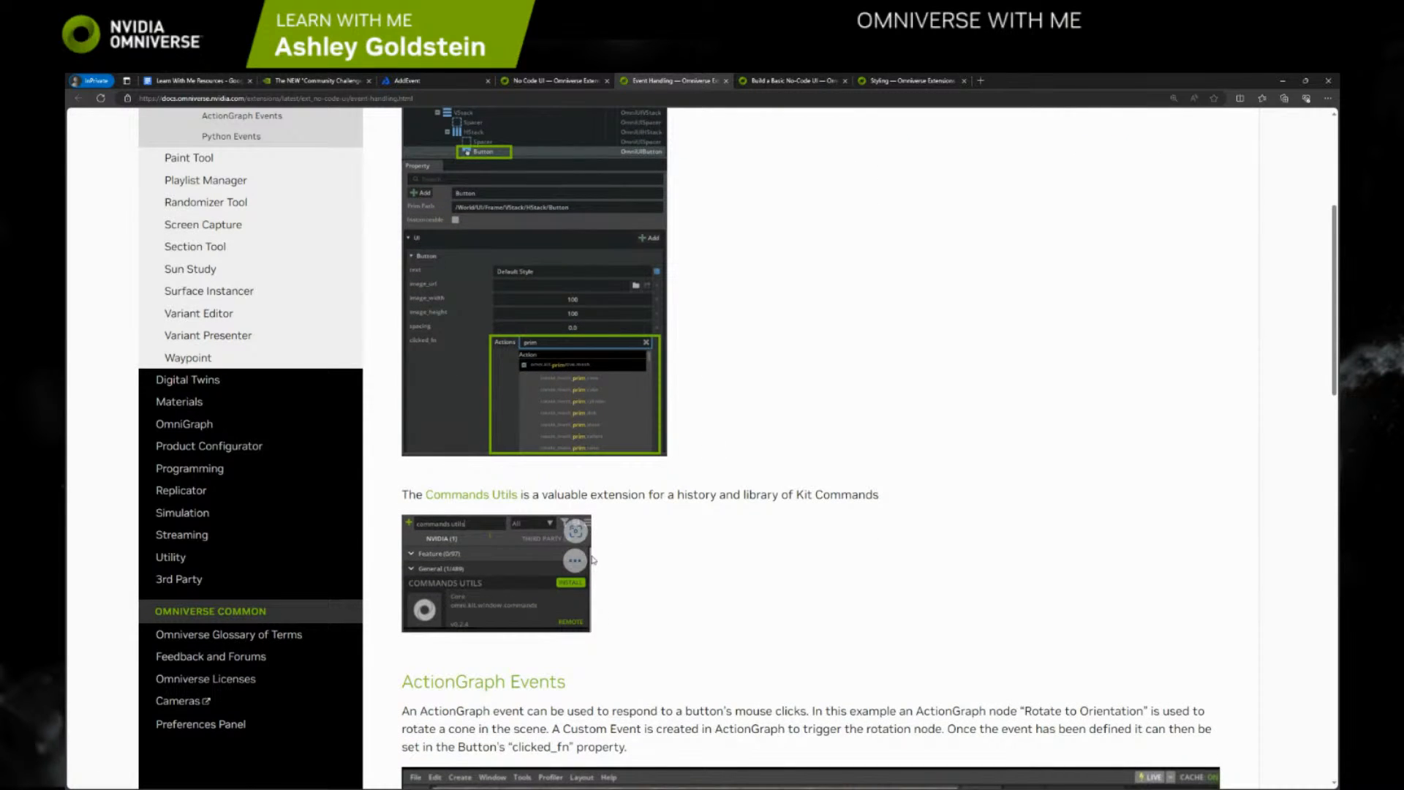
{"action": "scroll", "coordinate": [767, 617], "scroll_direction": "down", "scroll_amount": 1}
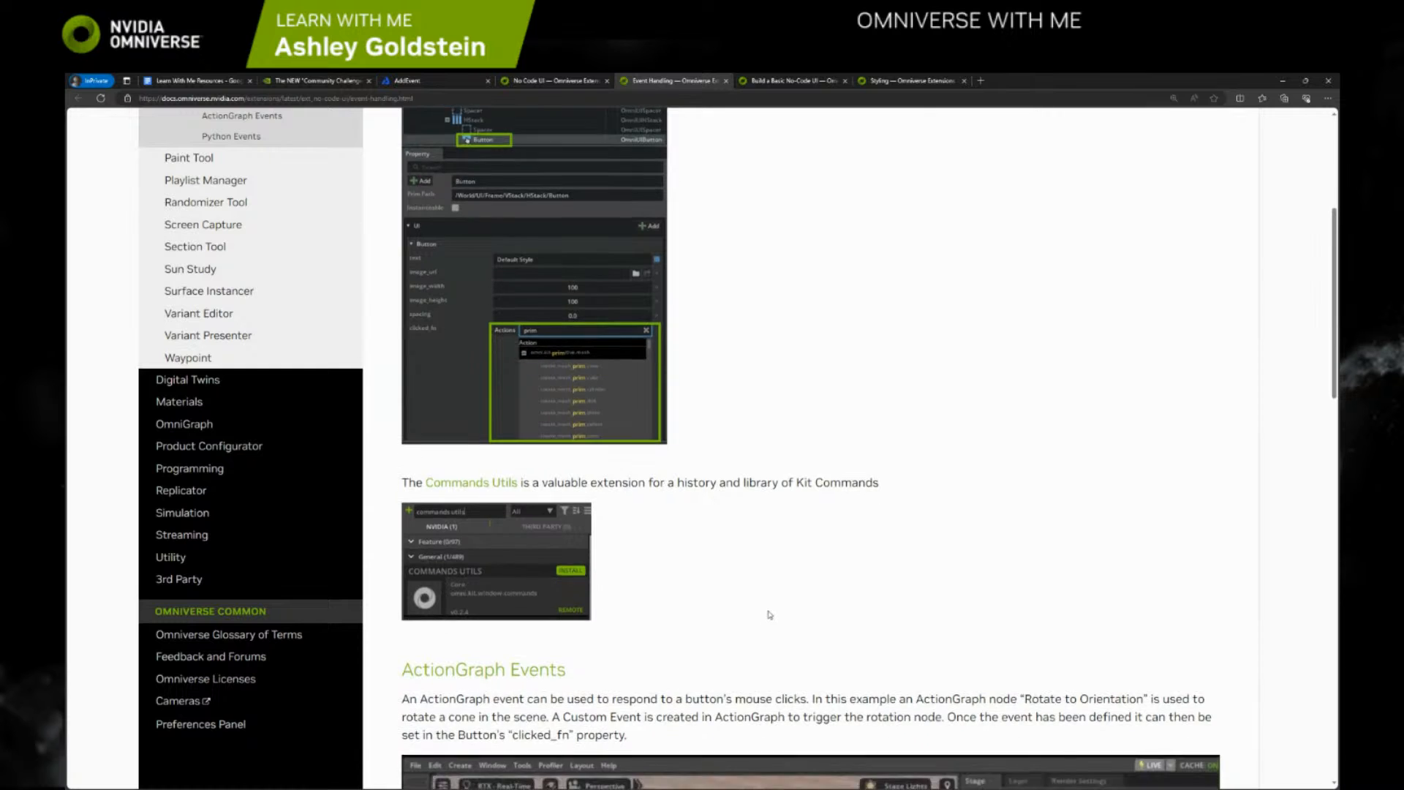
{"action": "scroll", "coordinate": [768, 616], "scroll_direction": "down", "scroll_amount": 3}
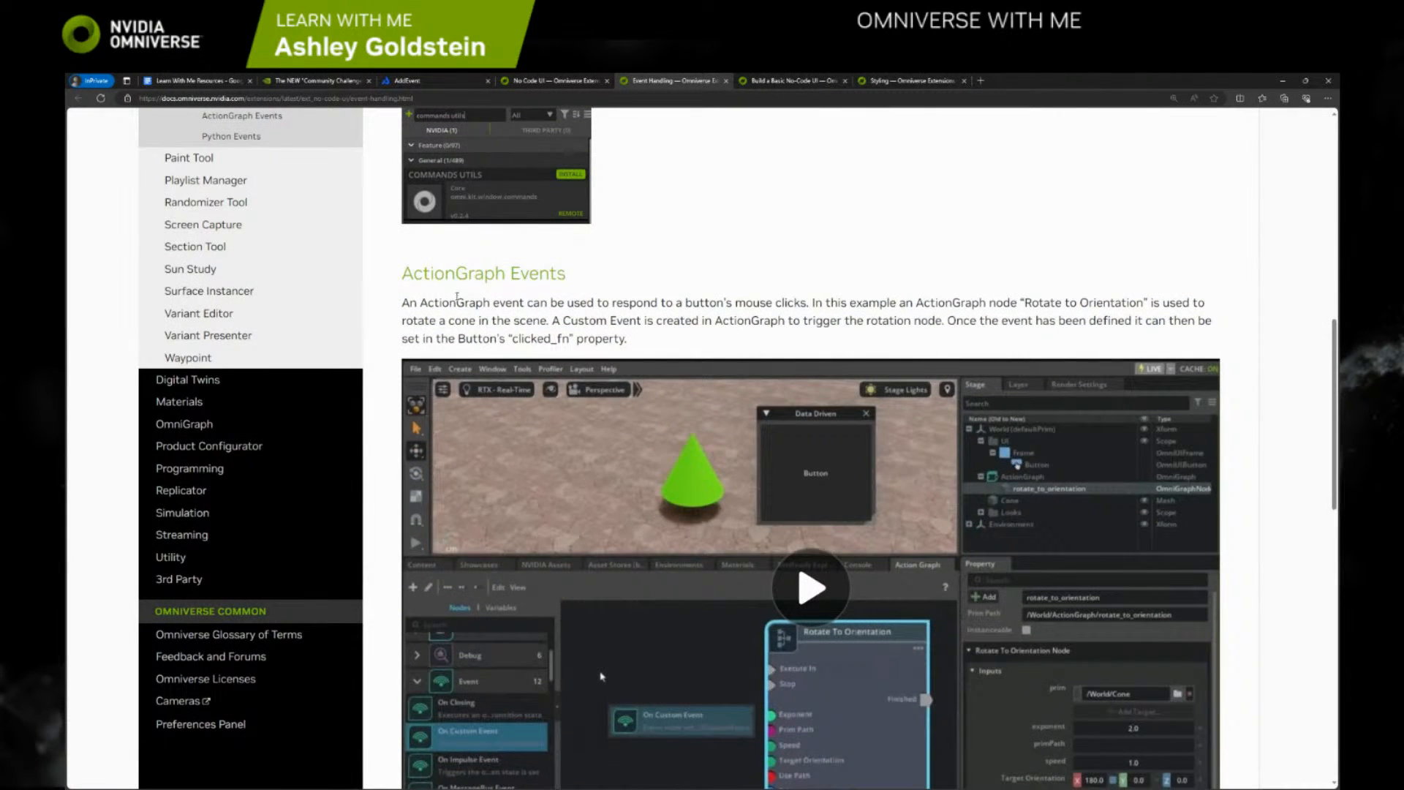
{"action": "scroll", "coordinate": [461, 299], "scroll_direction": "up", "scroll_amount": 2}
{"action": "scroll", "coordinate": [568, 377], "scroll_direction": "down", "scroll_amount": 2}
{"action": "scroll", "coordinate": [579, 303], "scroll_direction": "down", "scroll_amount": 1}
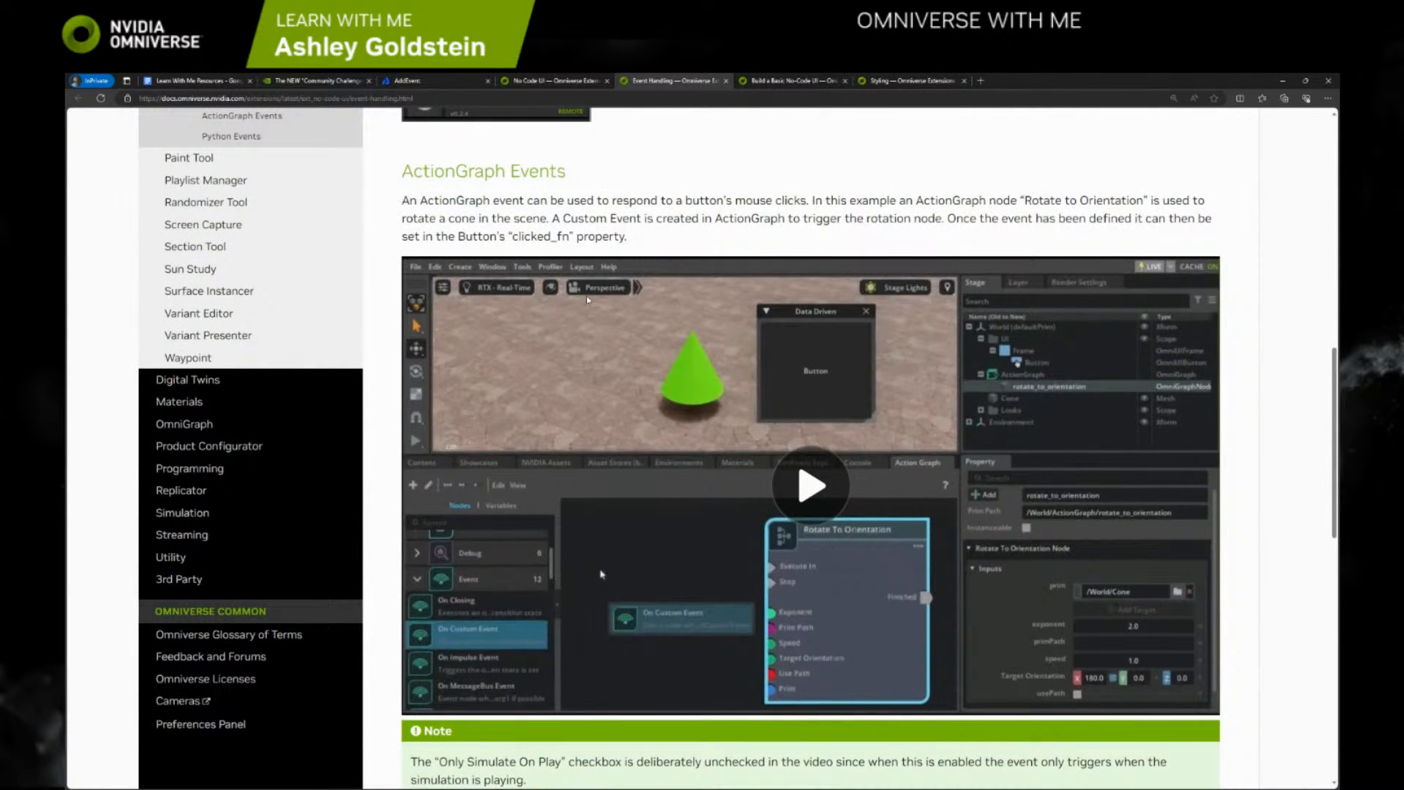
{"action": "scroll", "coordinate": [587, 300], "scroll_direction": "down", "scroll_amount": 3}
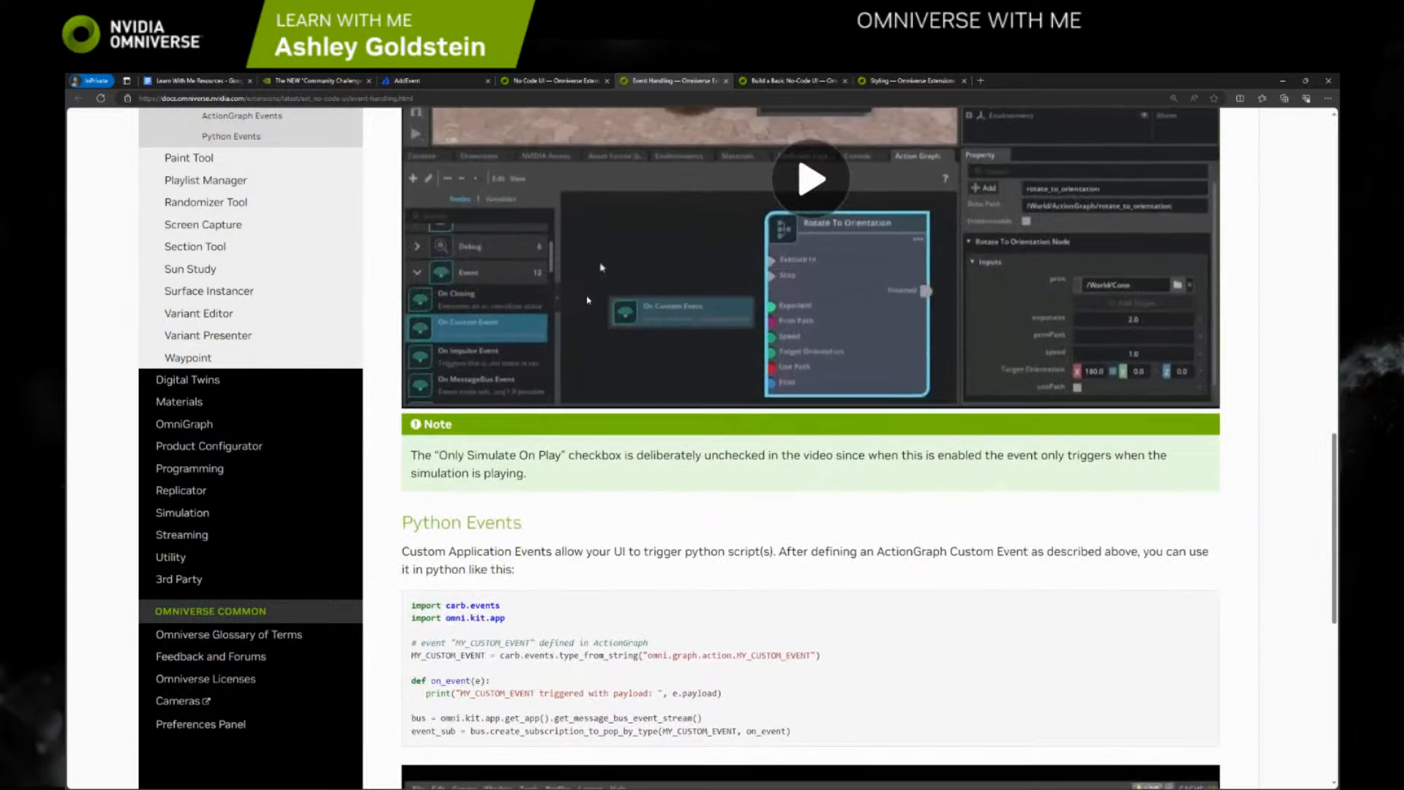
{"action": "scroll", "coordinate": [587, 300], "scroll_direction": "down", "scroll_amount": 5}
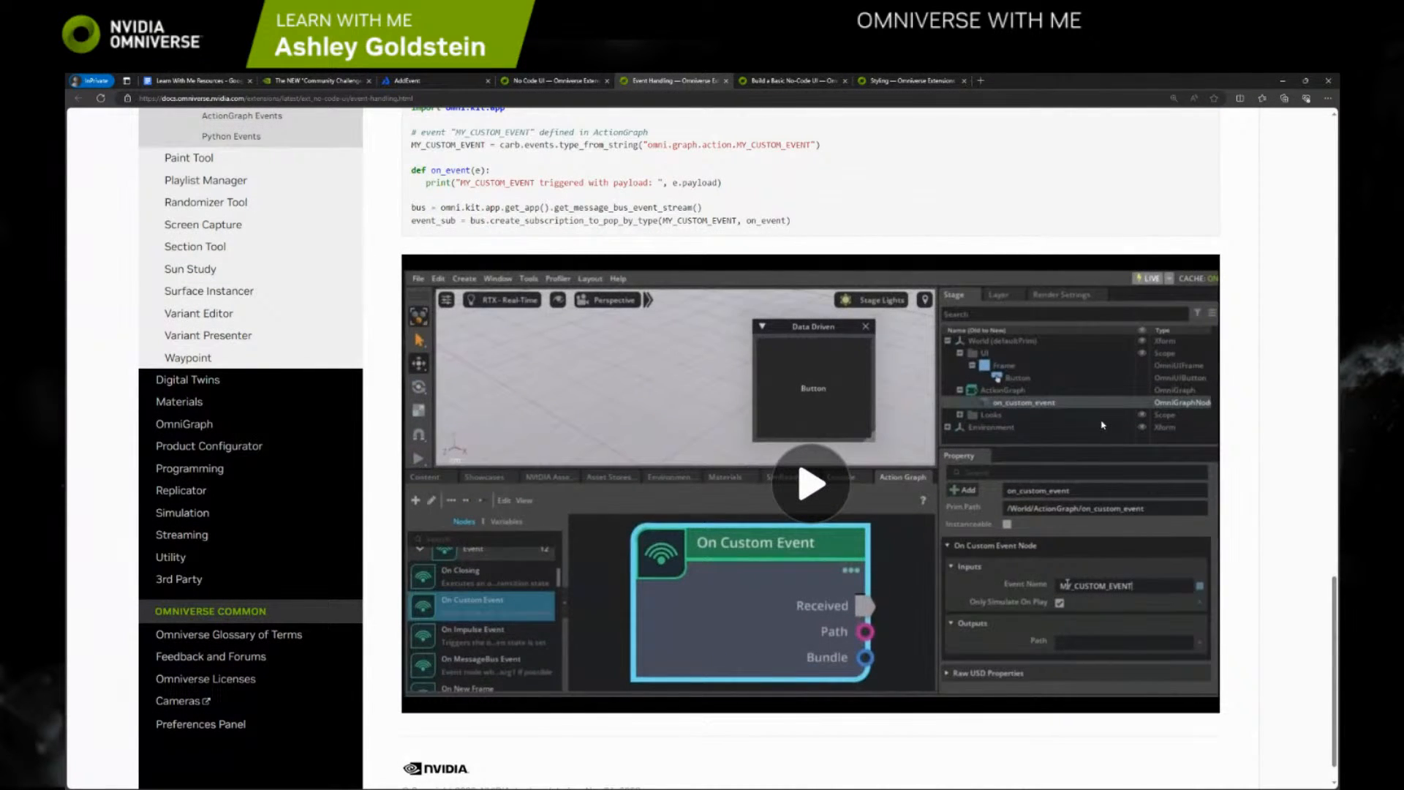
{"action": "scroll", "coordinate": [1103, 425], "scroll_direction": "down", "scroll_amount": 1}
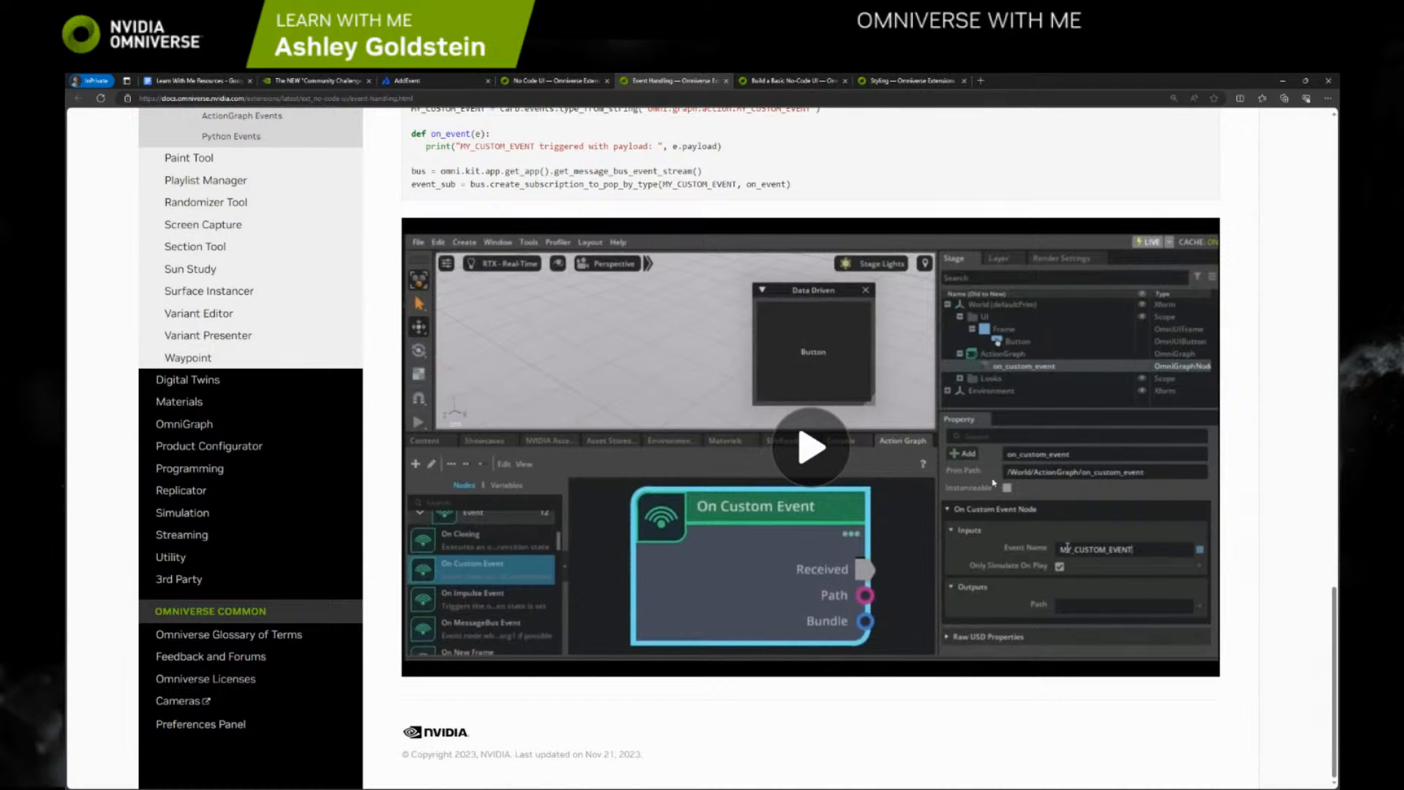
{"action": "scroll", "coordinate": [901, 372], "scroll_direction": "up", "scroll_amount": 5}
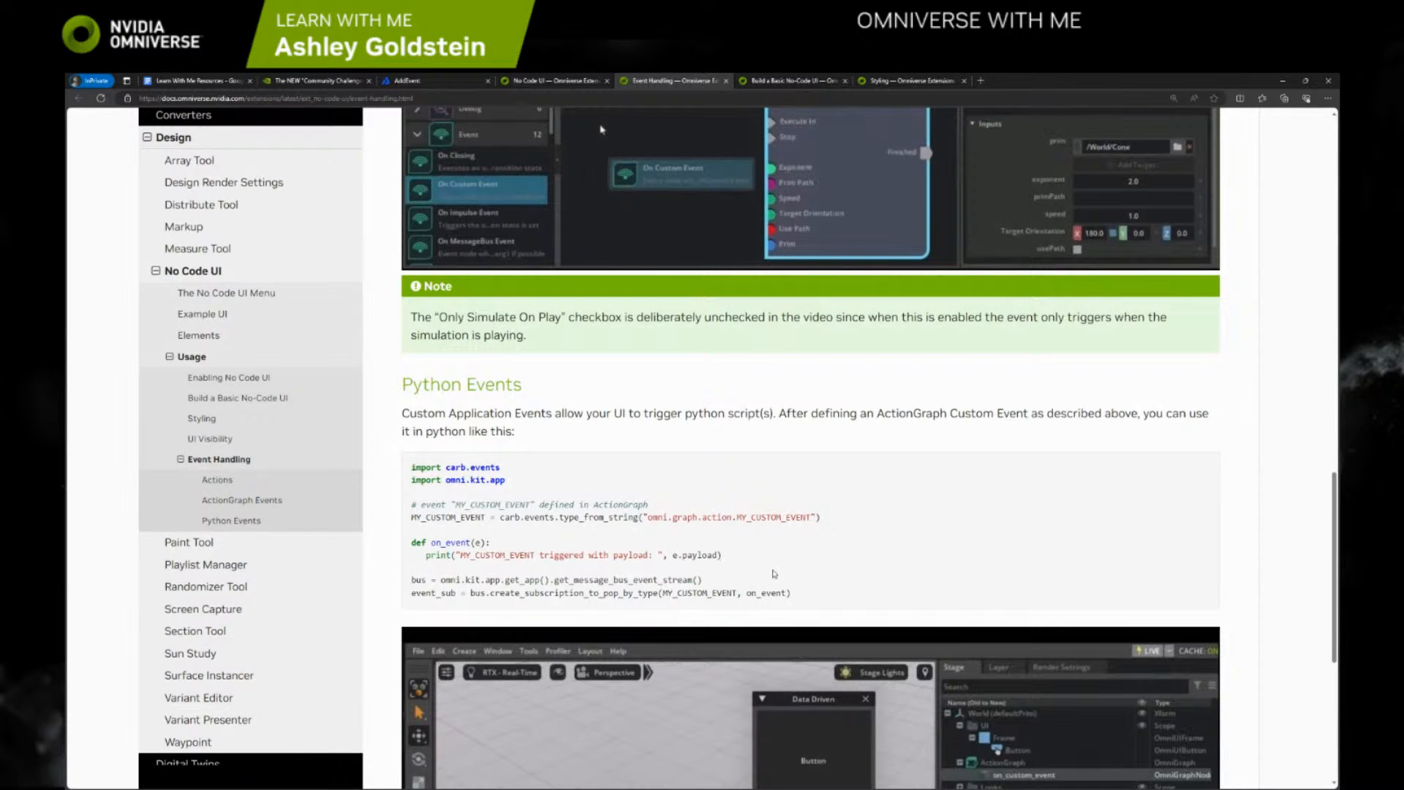
{"action": "scroll", "coordinate": [836, 610], "scroll_direction": "down", "scroll_amount": 3}
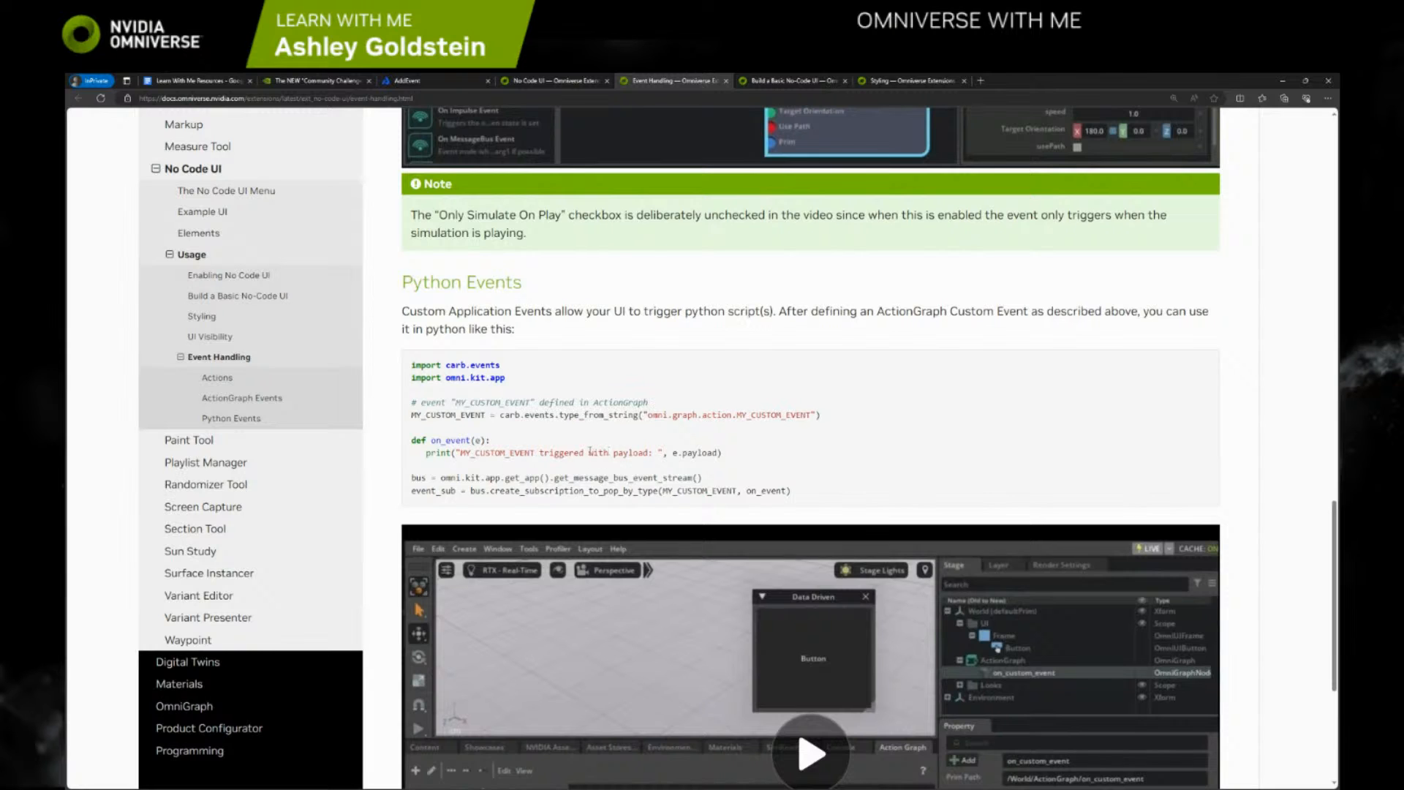
Check the UI in Omniverse Code, and return to the Actions section of the browser's Event Handling page
{"action": "left_click", "coordinate": [1282, 81]}
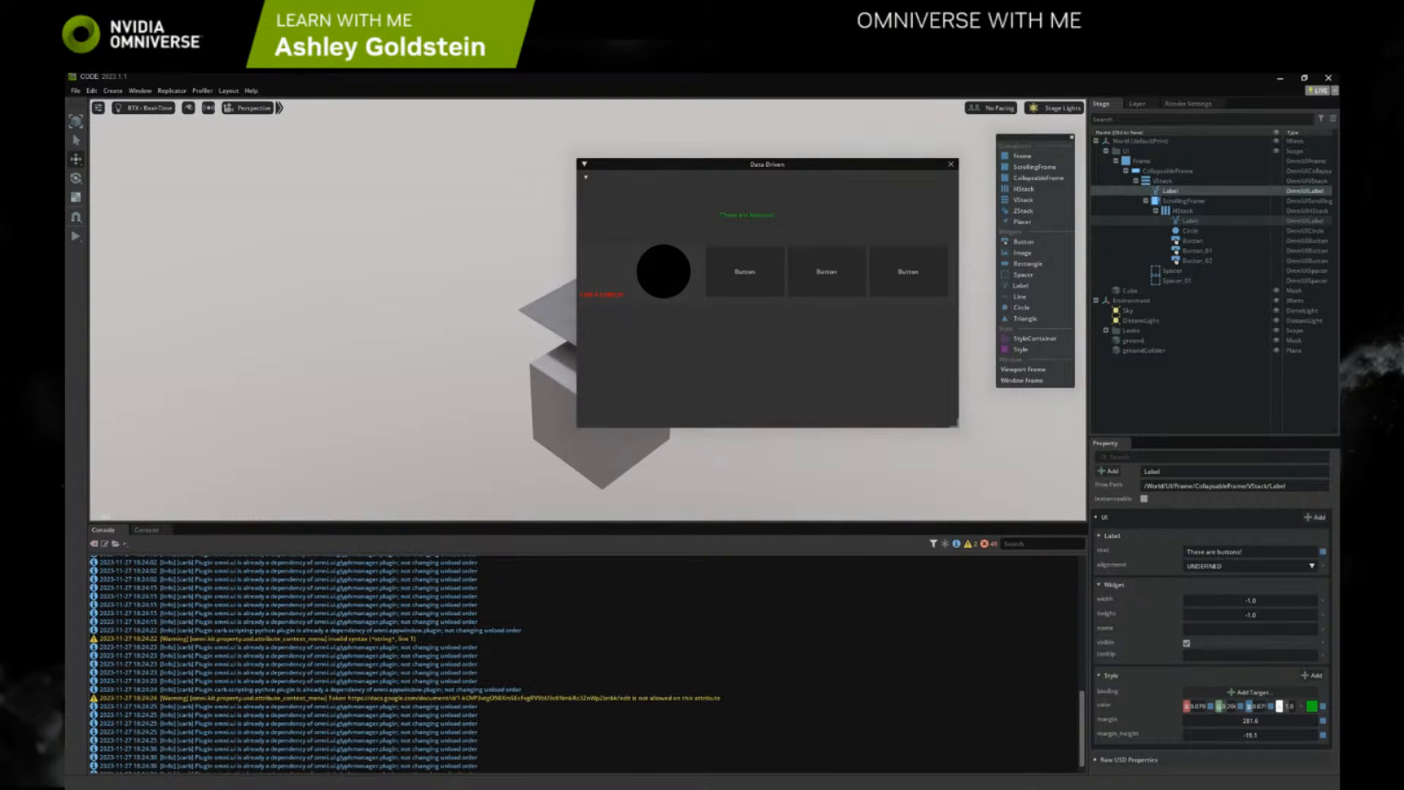
{"action": "key", "text": "alt+Tab"}
{"action": "scroll", "coordinate": [904, 388], "scroll_direction": "up", "scroll_amount": 15}
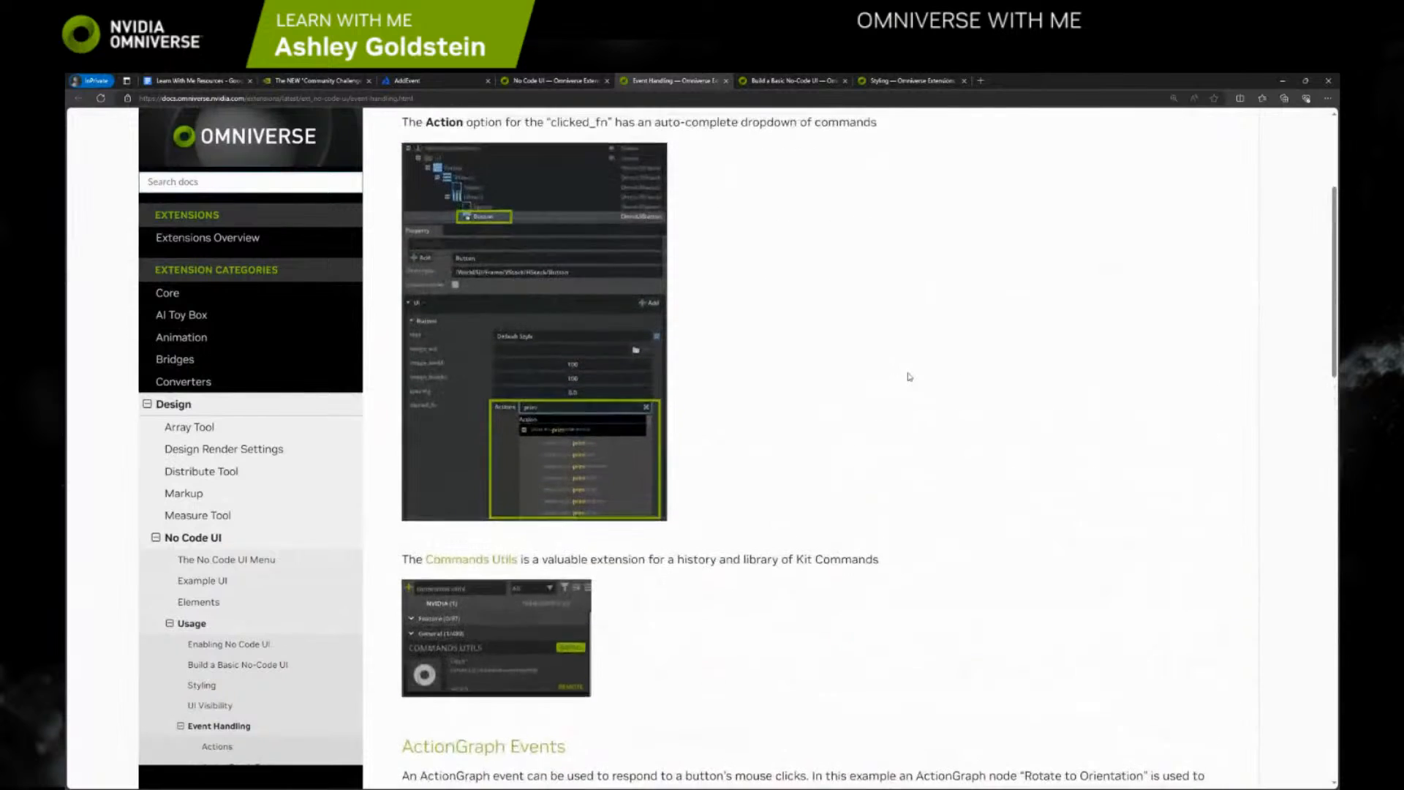
Review the Event Handling page's Actions section, the Commands Utils extension note, and the ActionGraph Events section with its Only Simulate On Play note
{"action": "scroll", "coordinate": [896, 373], "scroll_direction": "up", "scroll_amount": 3}
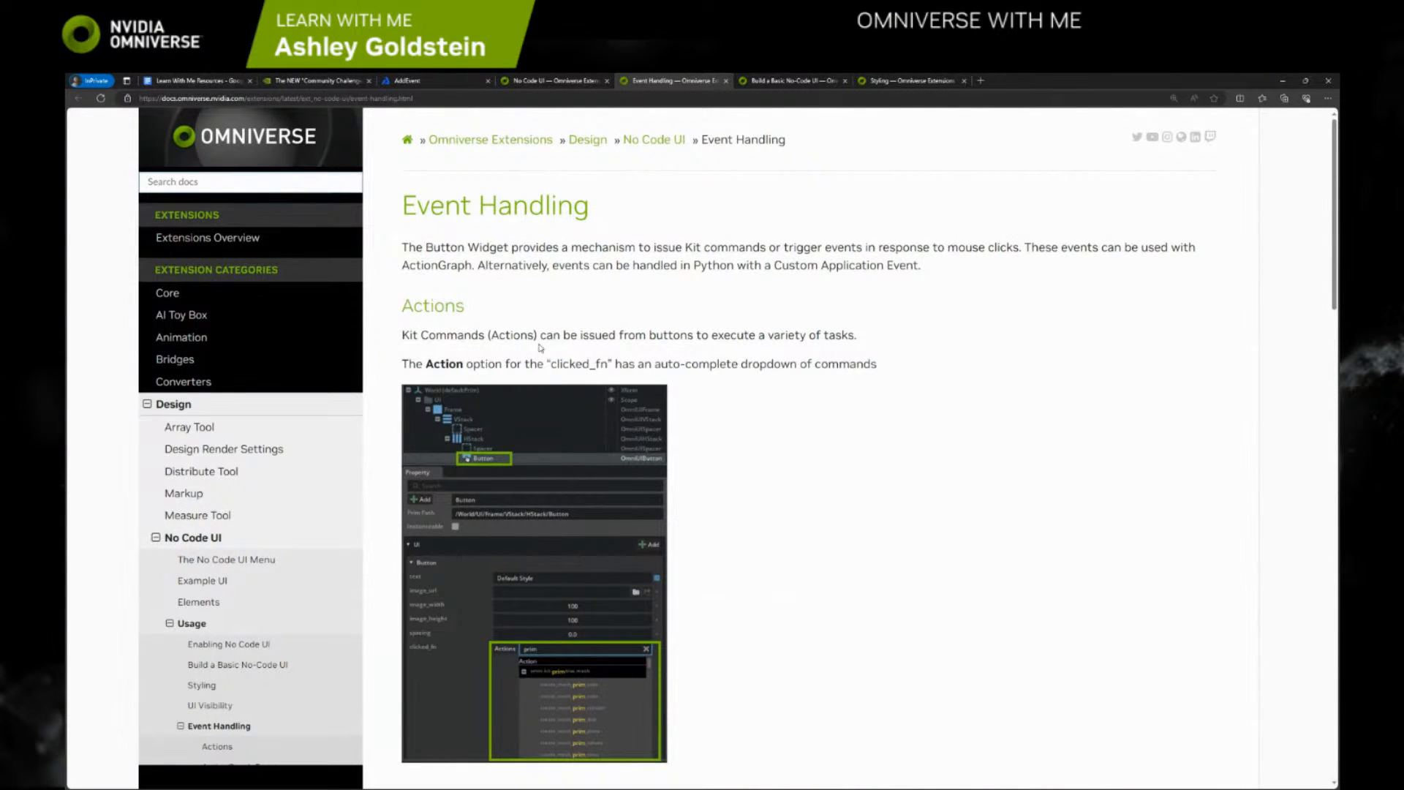
{"action": "scroll", "coordinate": [540, 343], "scroll_direction": "down", "scroll_amount": 2}
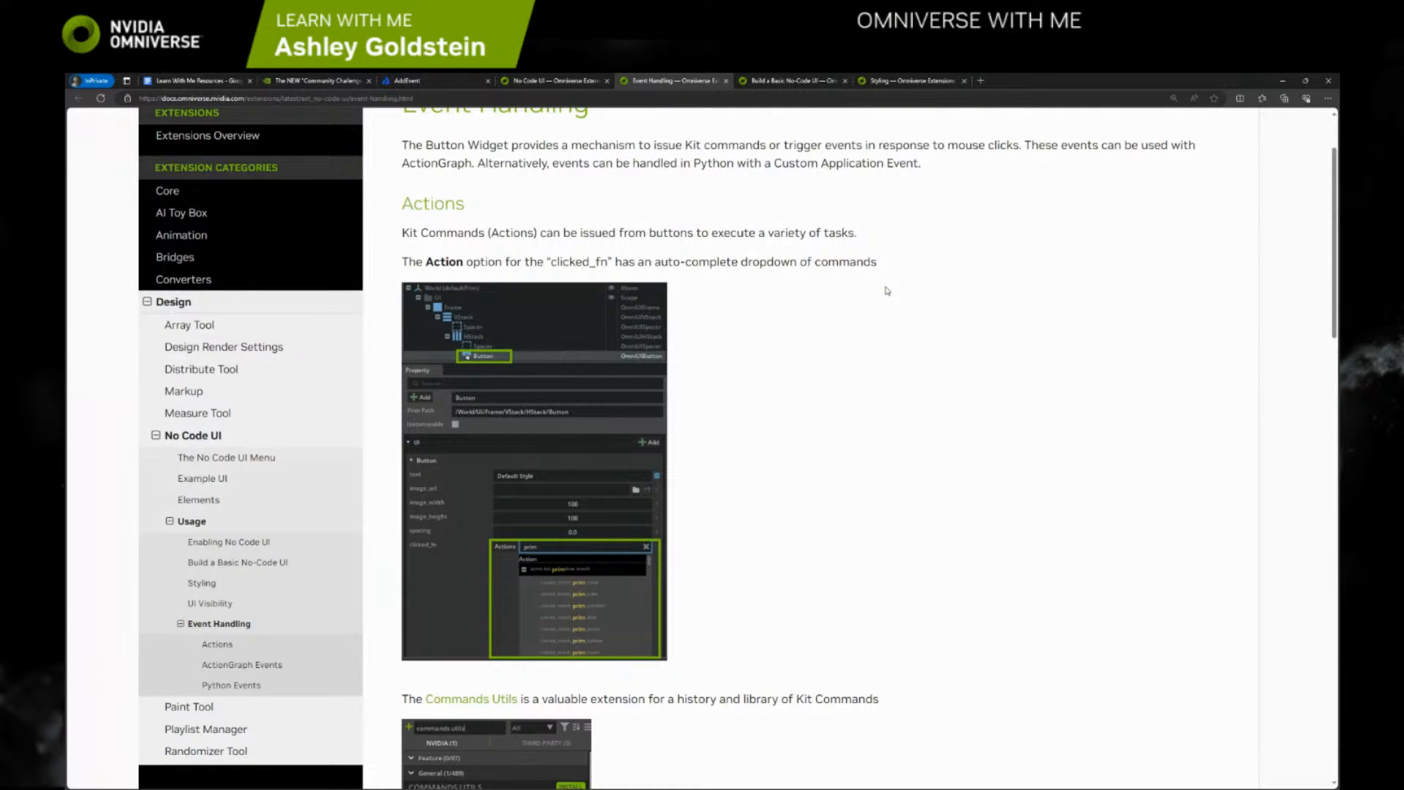
{"action": "scroll", "coordinate": [814, 283], "scroll_direction": "down", "scroll_amount": 3}
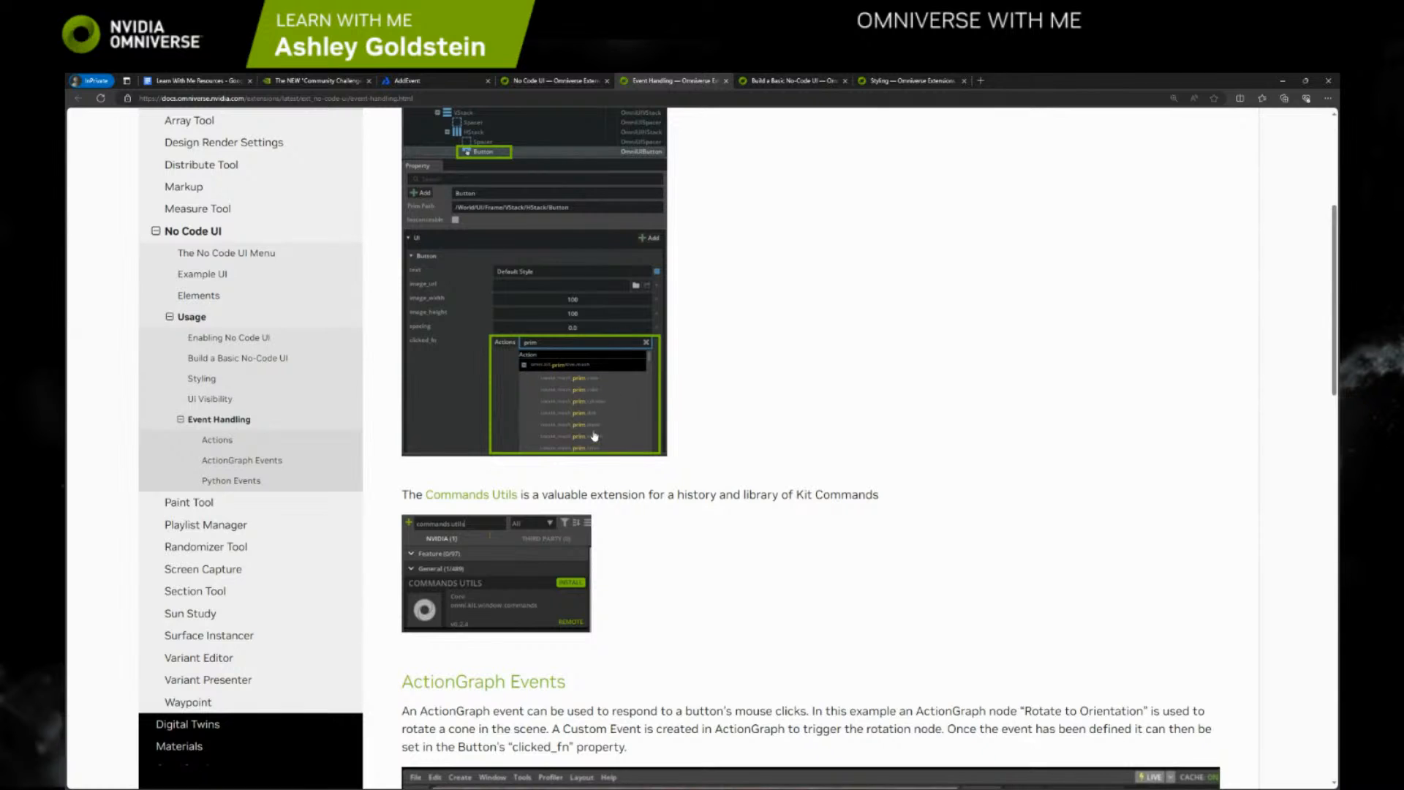
{"action": "scroll", "coordinate": [598, 437], "scroll_direction": "down", "scroll_amount": 2}
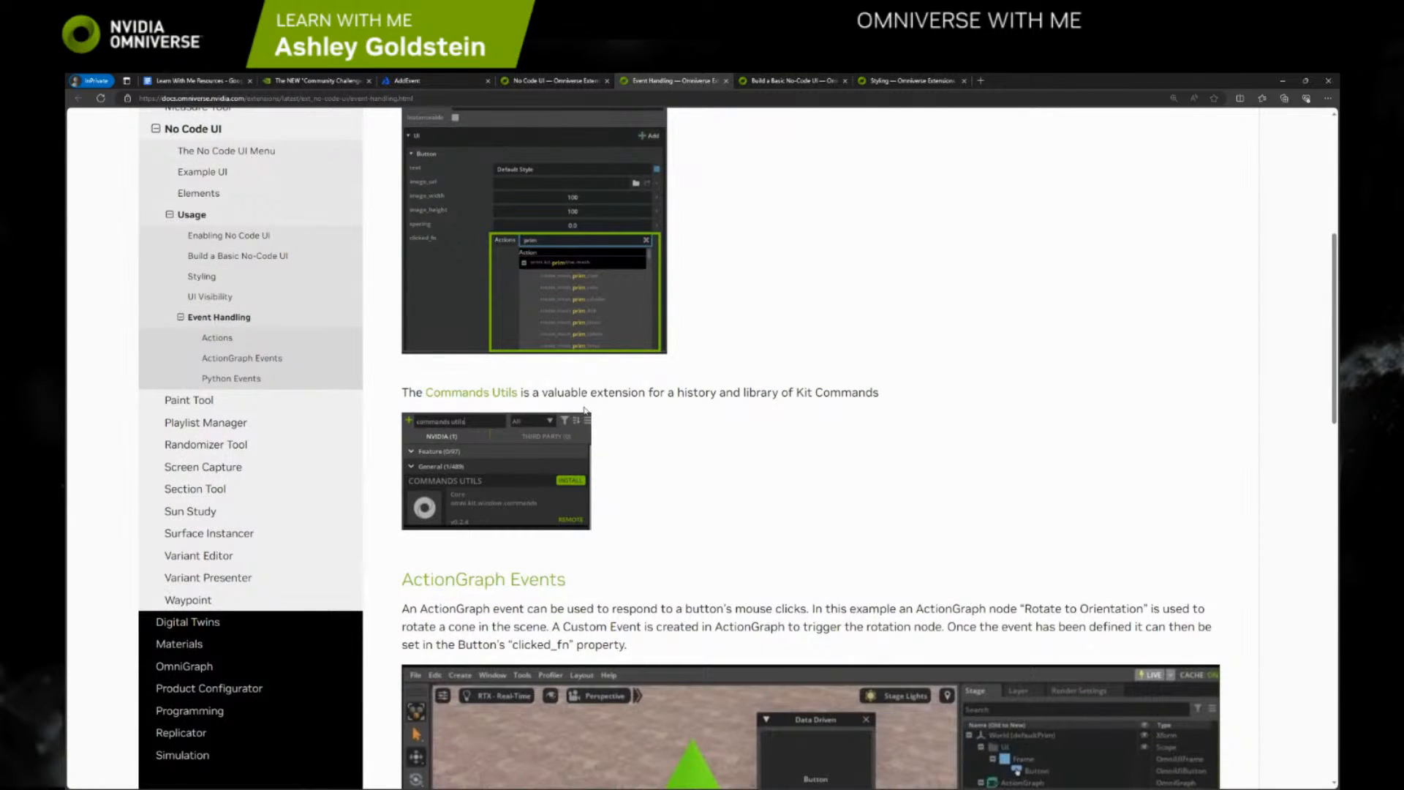
{"action": "scroll", "coordinate": [667, 413], "scroll_direction": "down", "scroll_amount": 2}
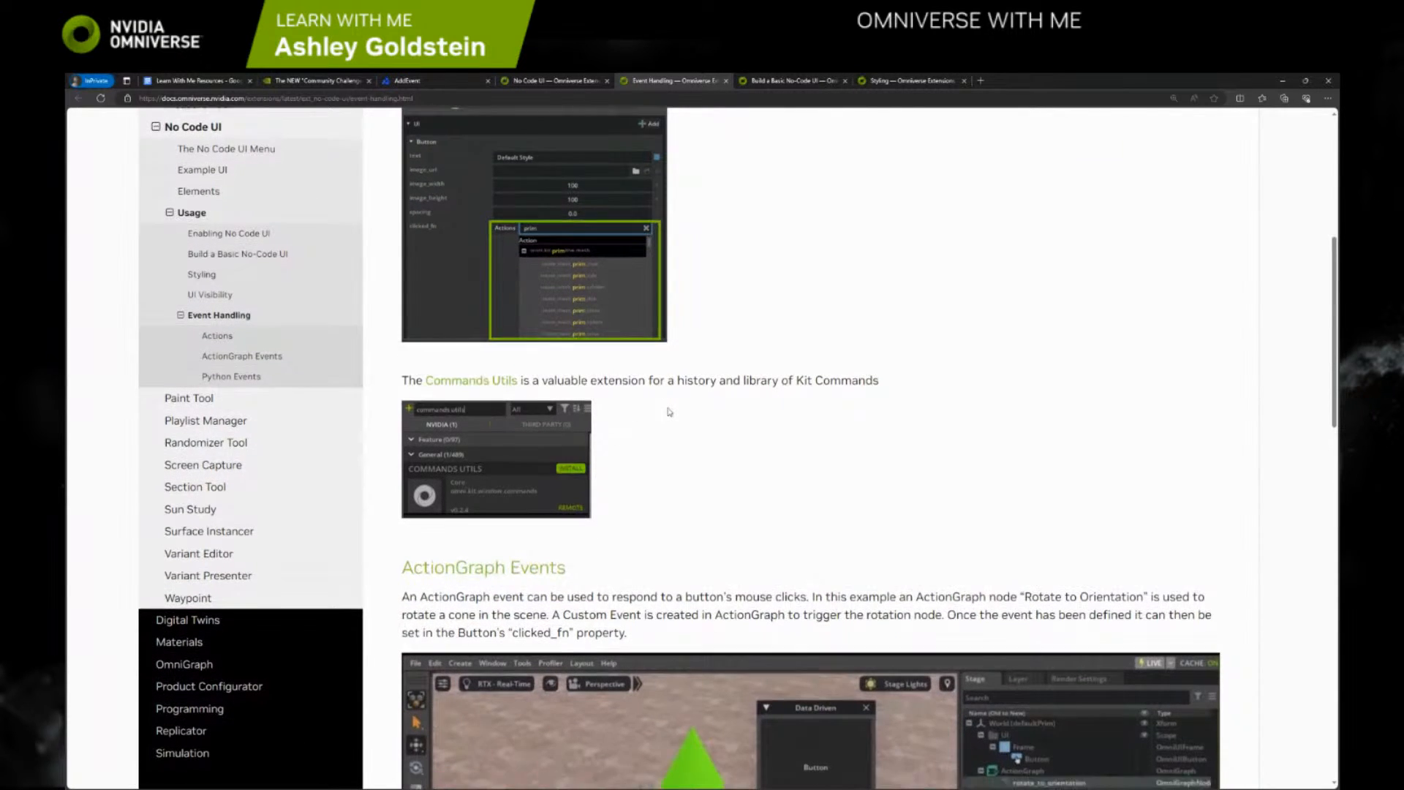
{"action": "scroll", "coordinate": [667, 416], "scroll_direction": "down", "scroll_amount": 2}
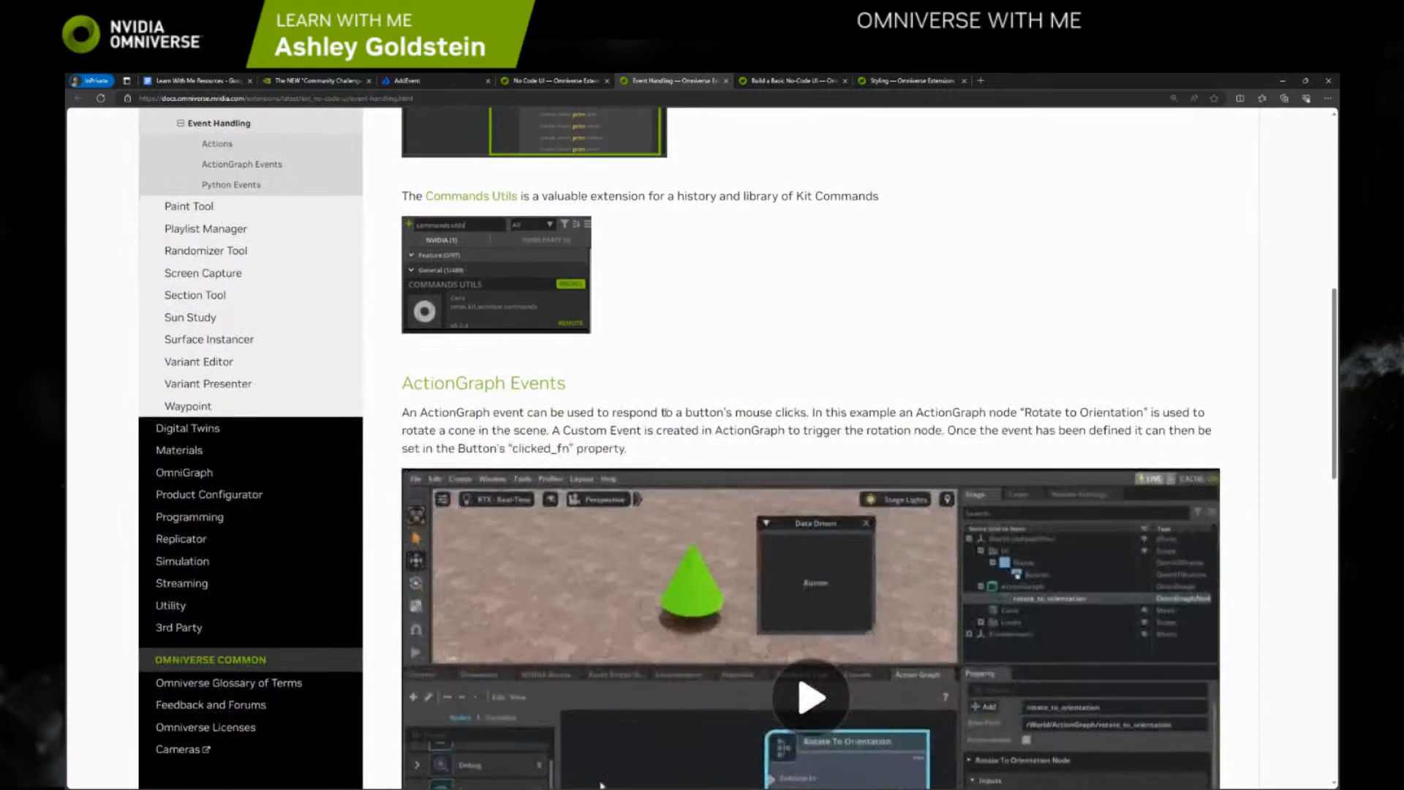
{"action": "scroll", "coordinate": [442, 341], "scroll_direction": "down", "scroll_amount": 2}
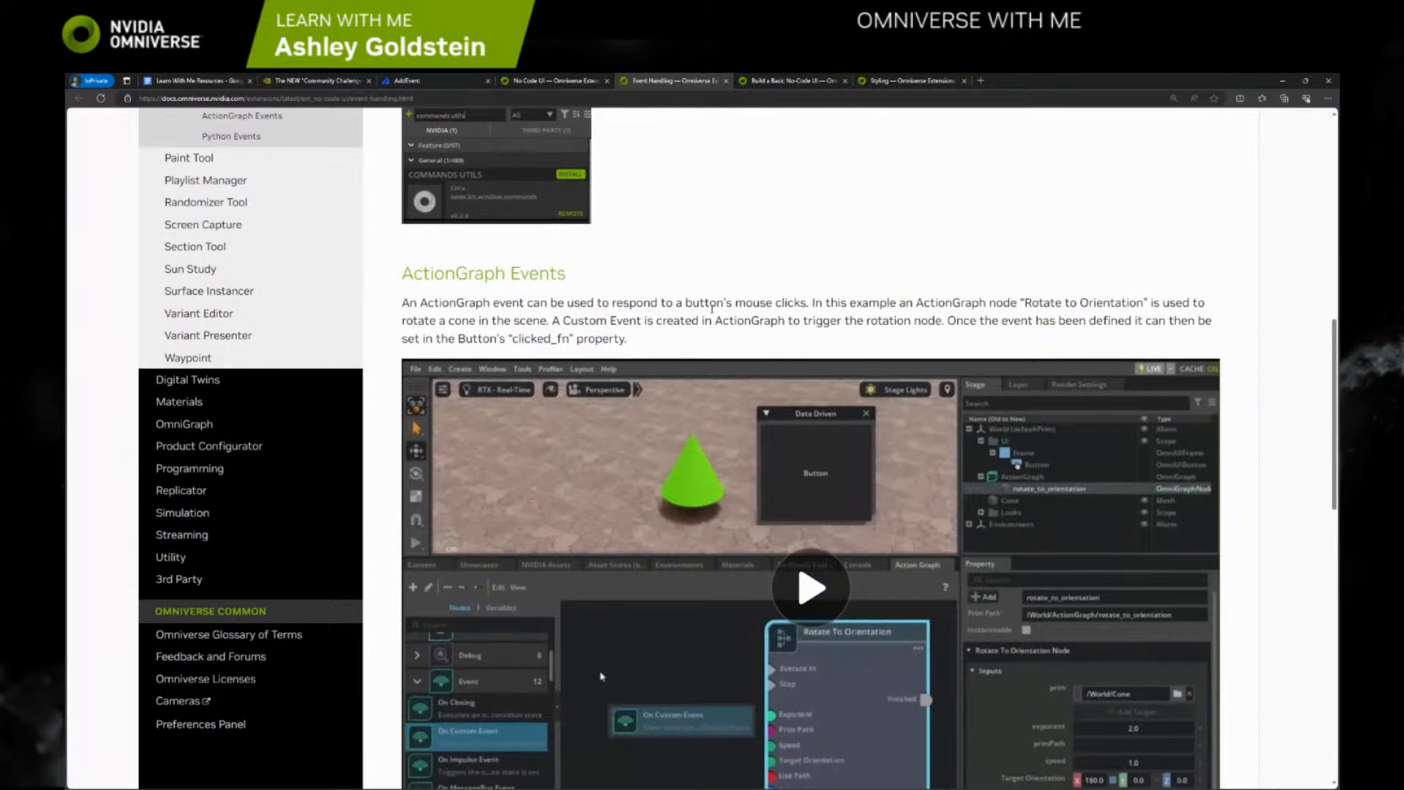
{"action": "scroll", "coordinate": [763, 302], "scroll_direction": "down", "scroll_amount": 2}
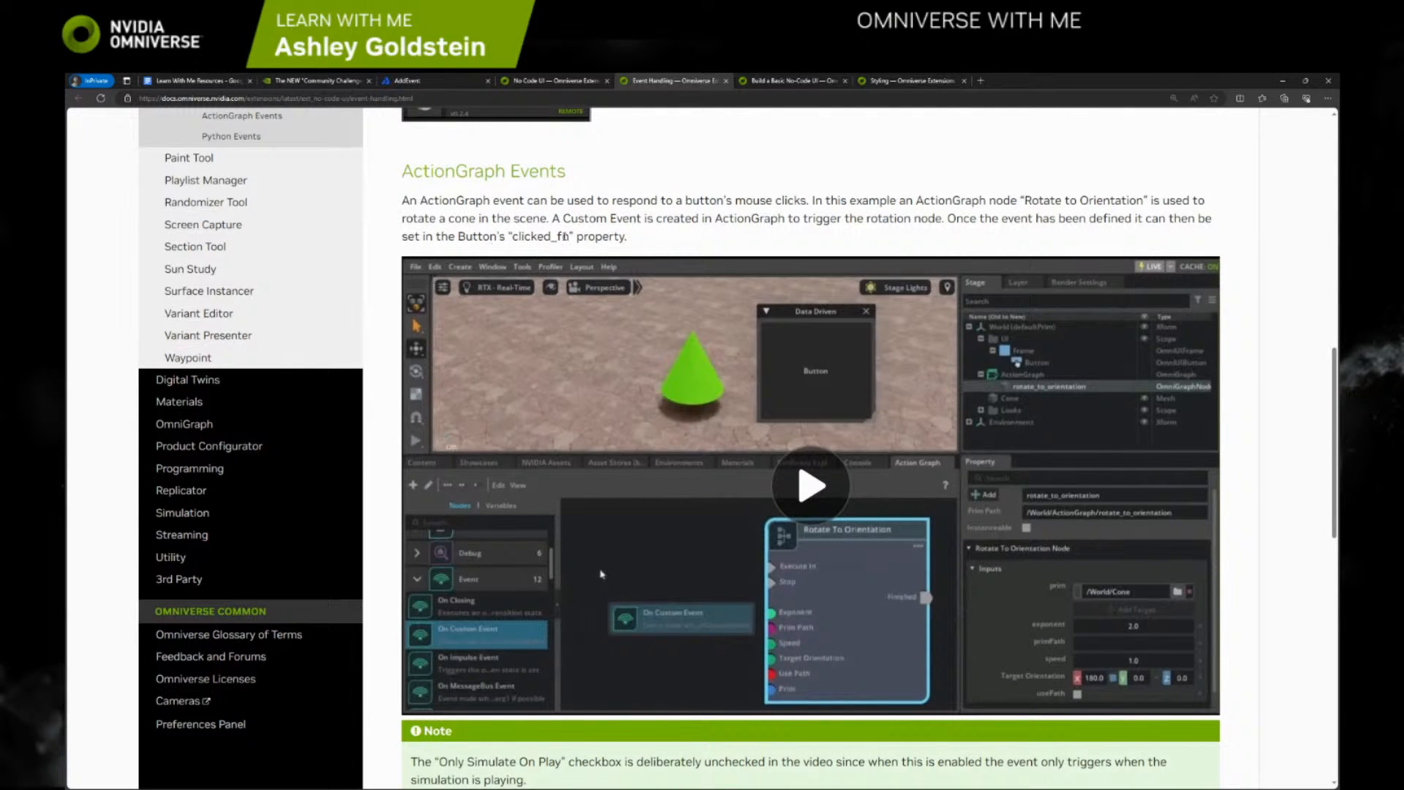
{"action": "scroll", "coordinate": [578, 238], "scroll_direction": "down", "scroll_amount": 5}
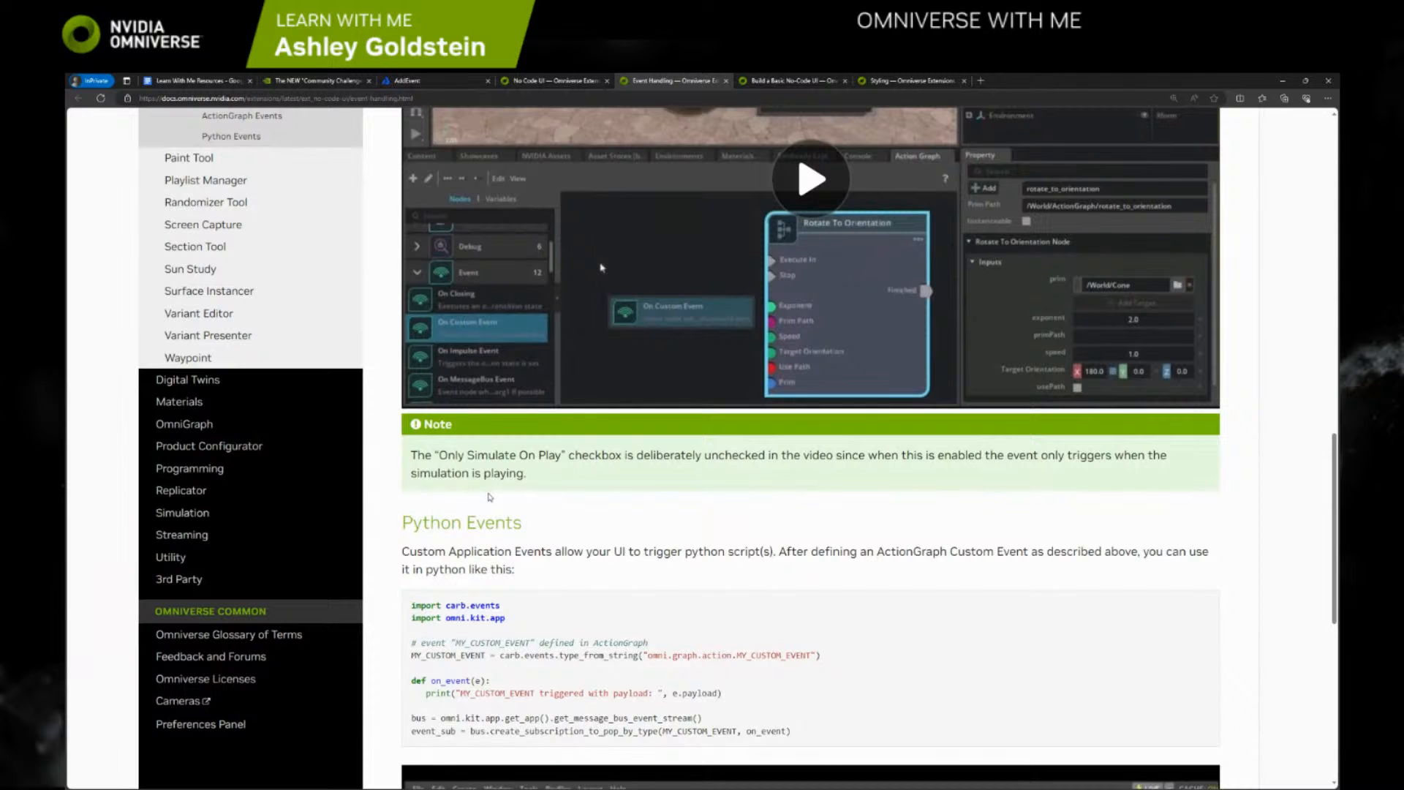
Read the Python Events section's custom event code and play the On Custom Event example video below it
{"action": "scroll", "coordinate": [490, 497], "scroll_direction": "down", "scroll_amount": 3}
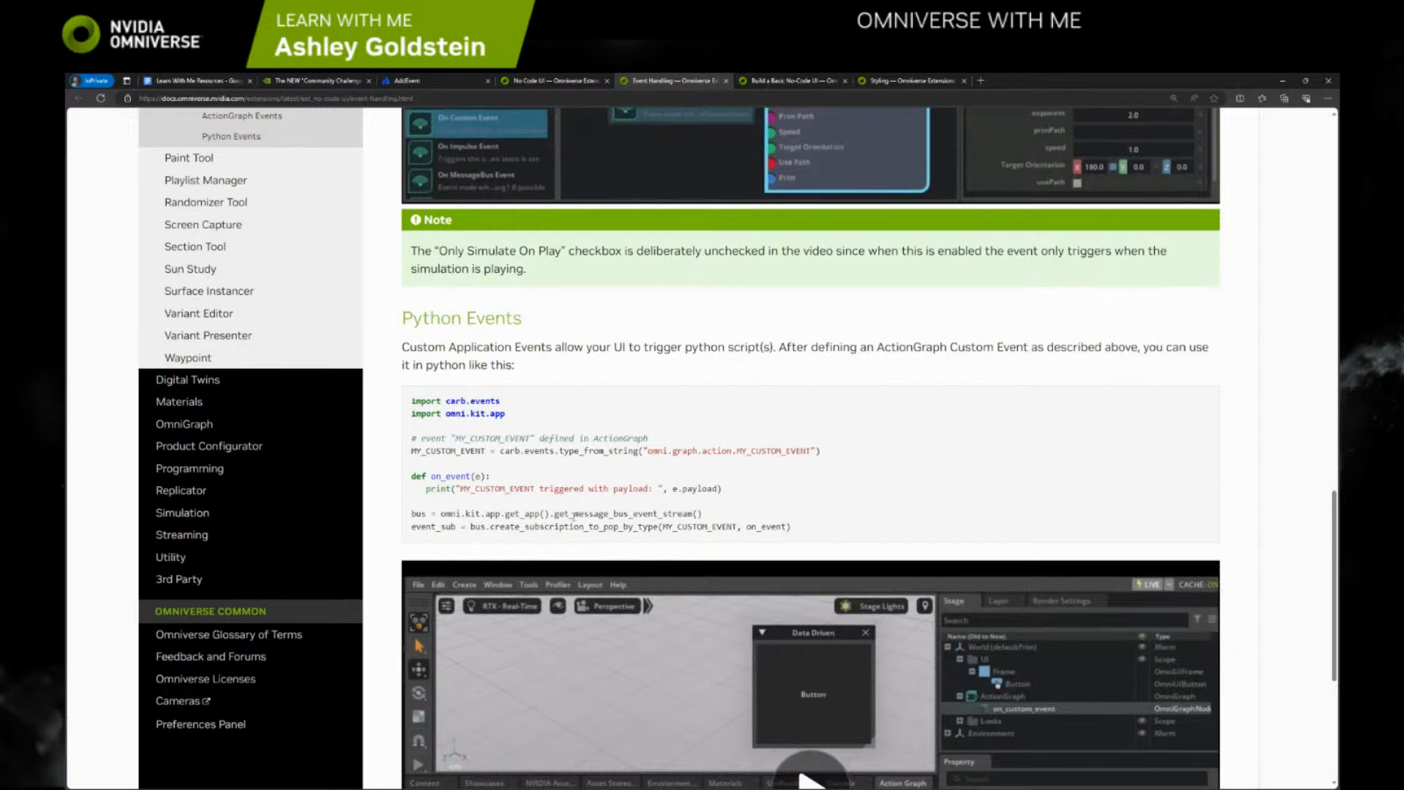
{"action": "scroll", "coordinate": [512, 513], "scroll_direction": "down", "scroll_amount": 4}
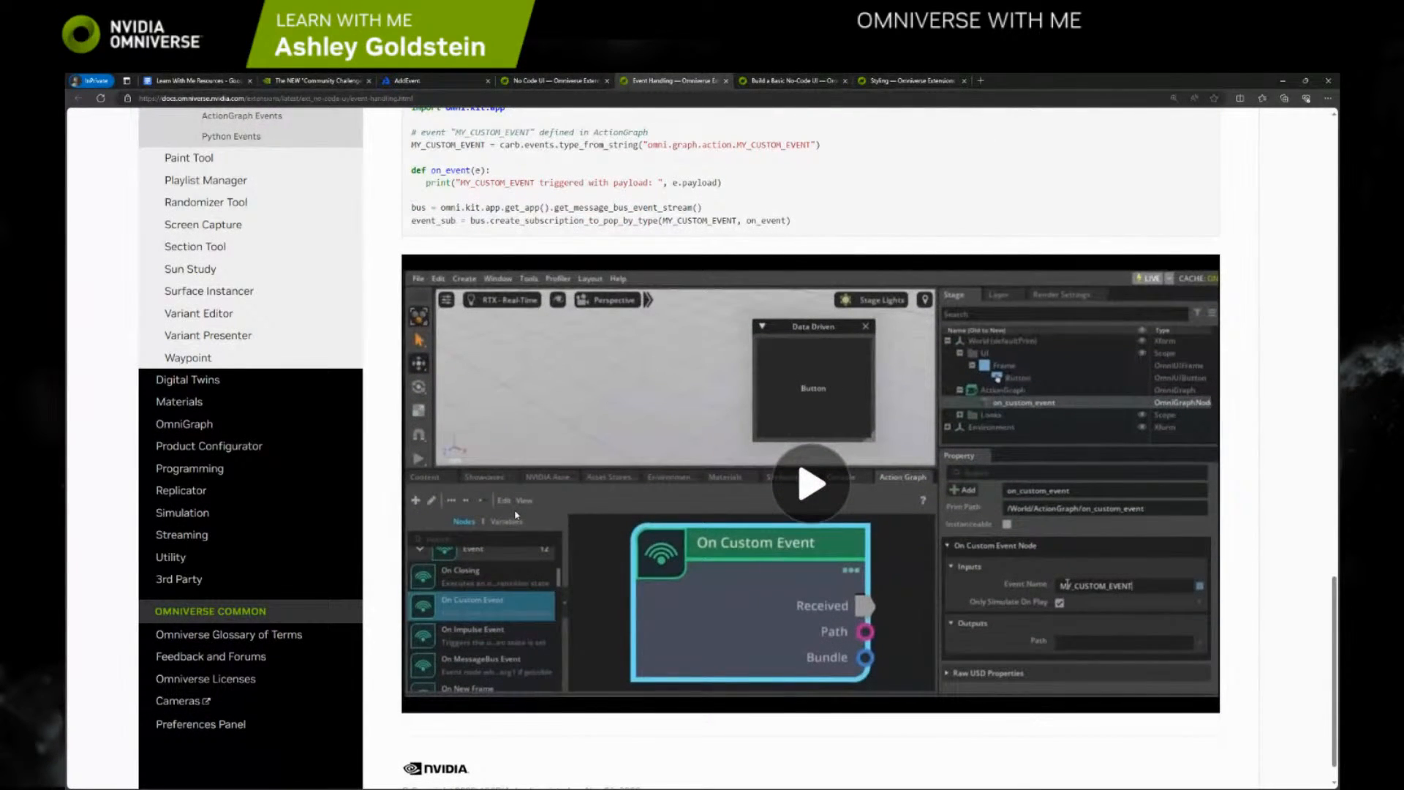
{"action": "scroll", "coordinate": [515, 514], "scroll_direction": "down", "scroll_amount": 1}
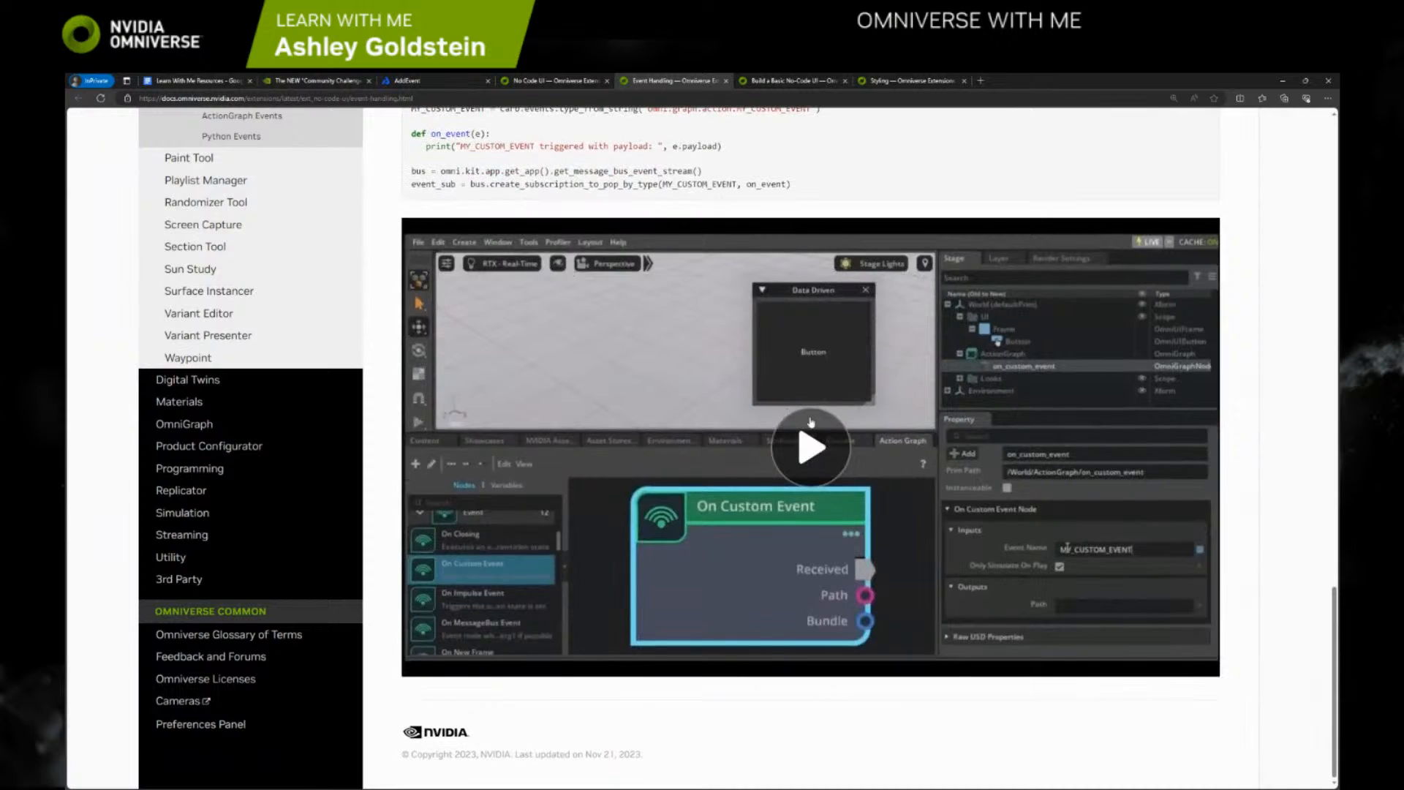
{"action": "left_click", "coordinate": [810, 447]}
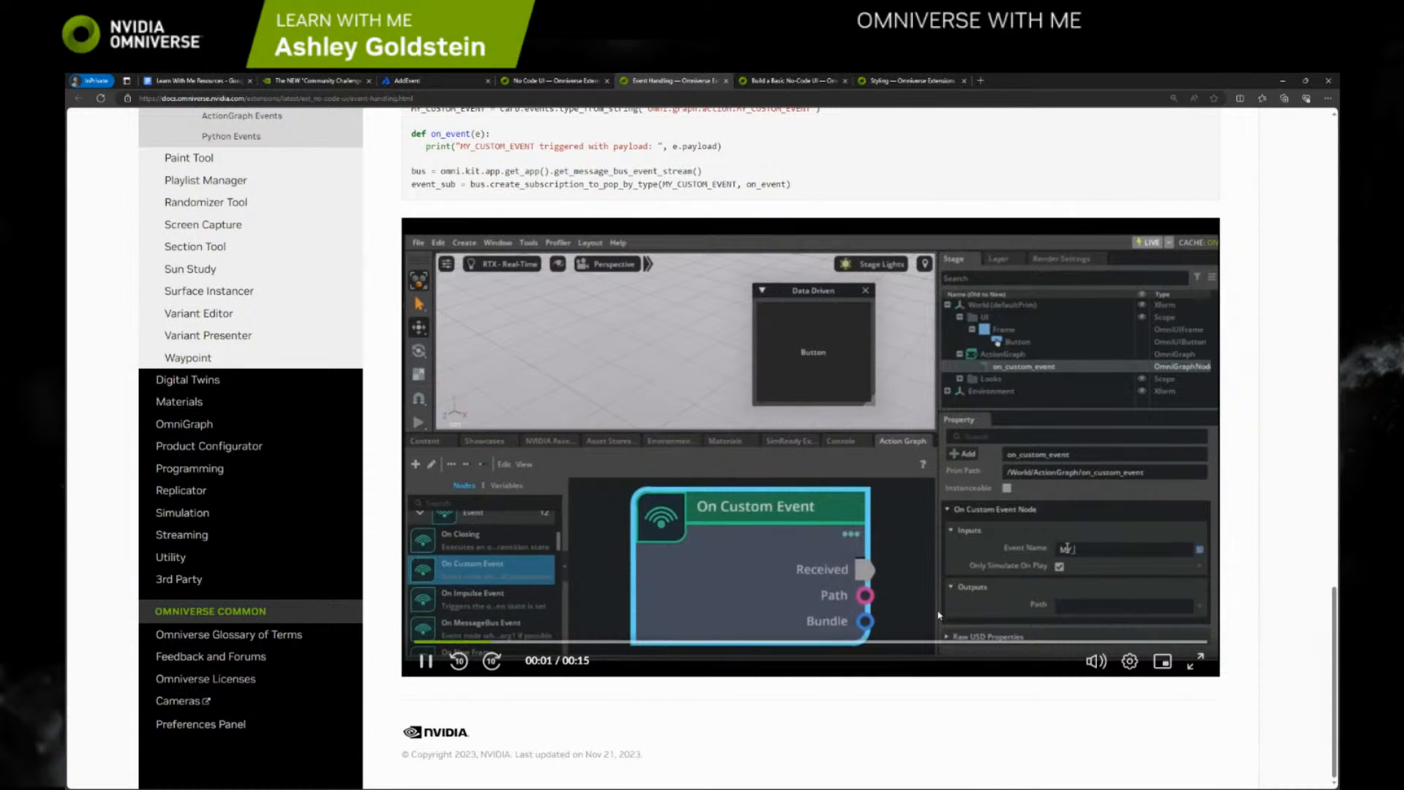
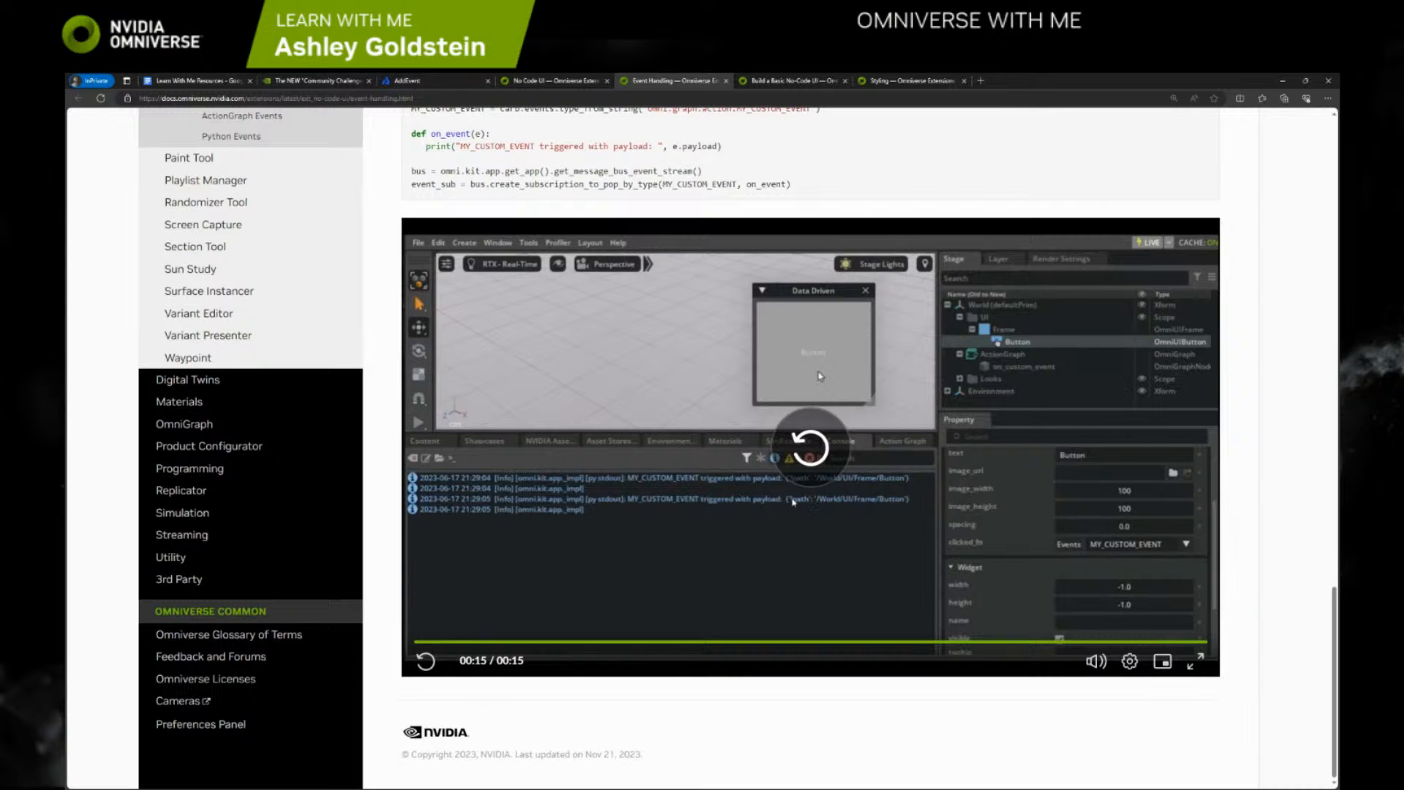
Switch back to Omniverse Code, check the World prim's Create options, and open the Extensions manager
{"action": "scroll", "coordinate": [1001, 438], "scroll_direction": "up", "scroll_amount": 4}
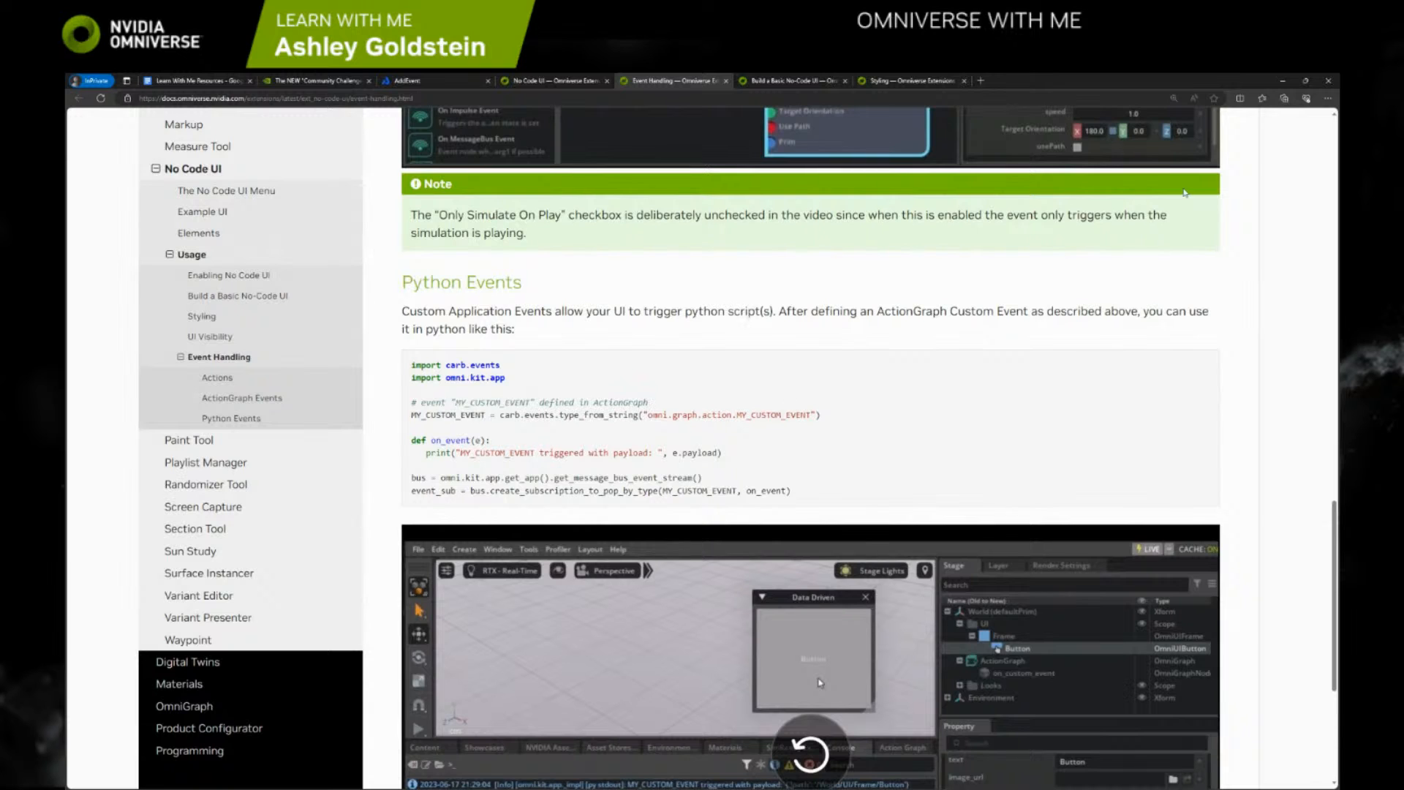
{"action": "left_click", "coordinate": [1283, 80]}
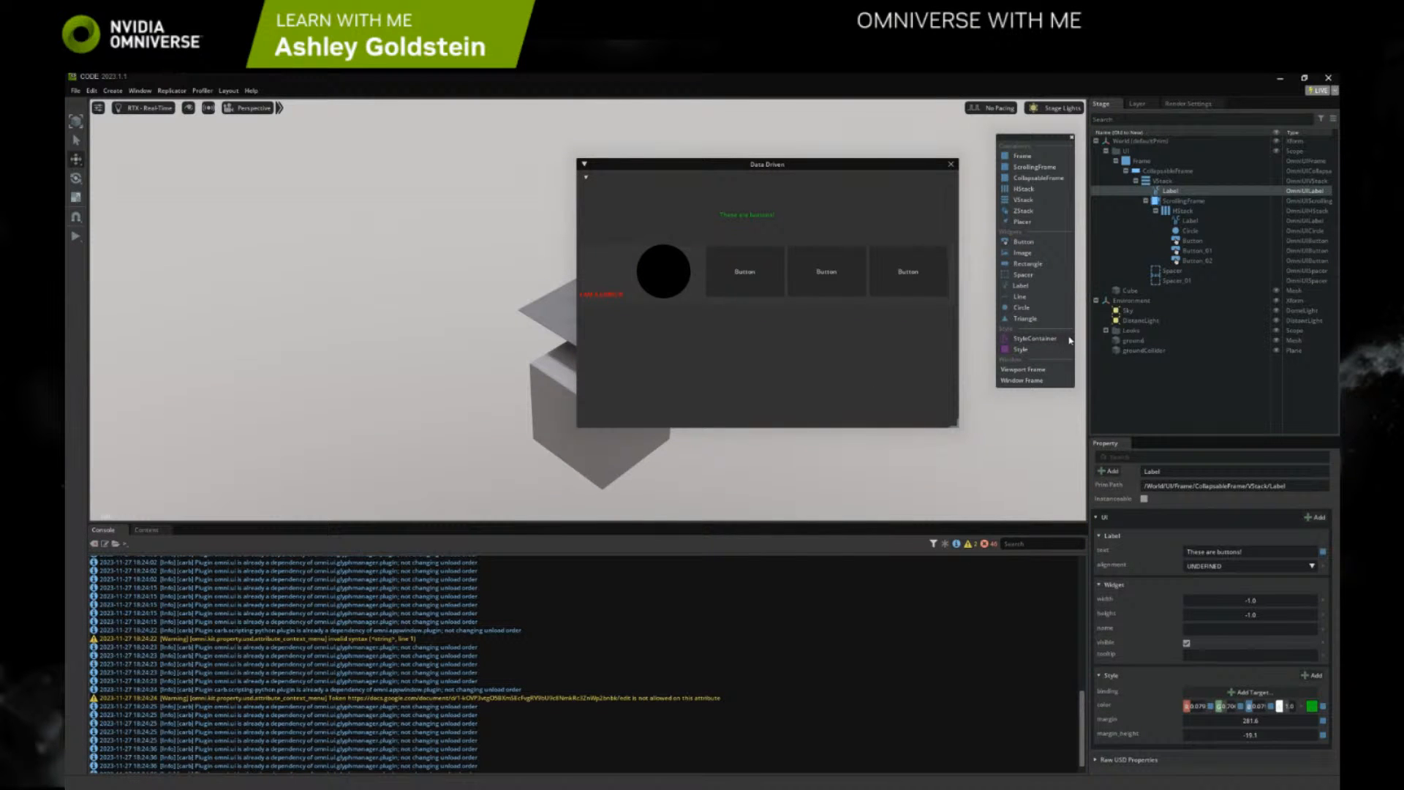
{"action": "right_click", "coordinate": [1135, 143]}
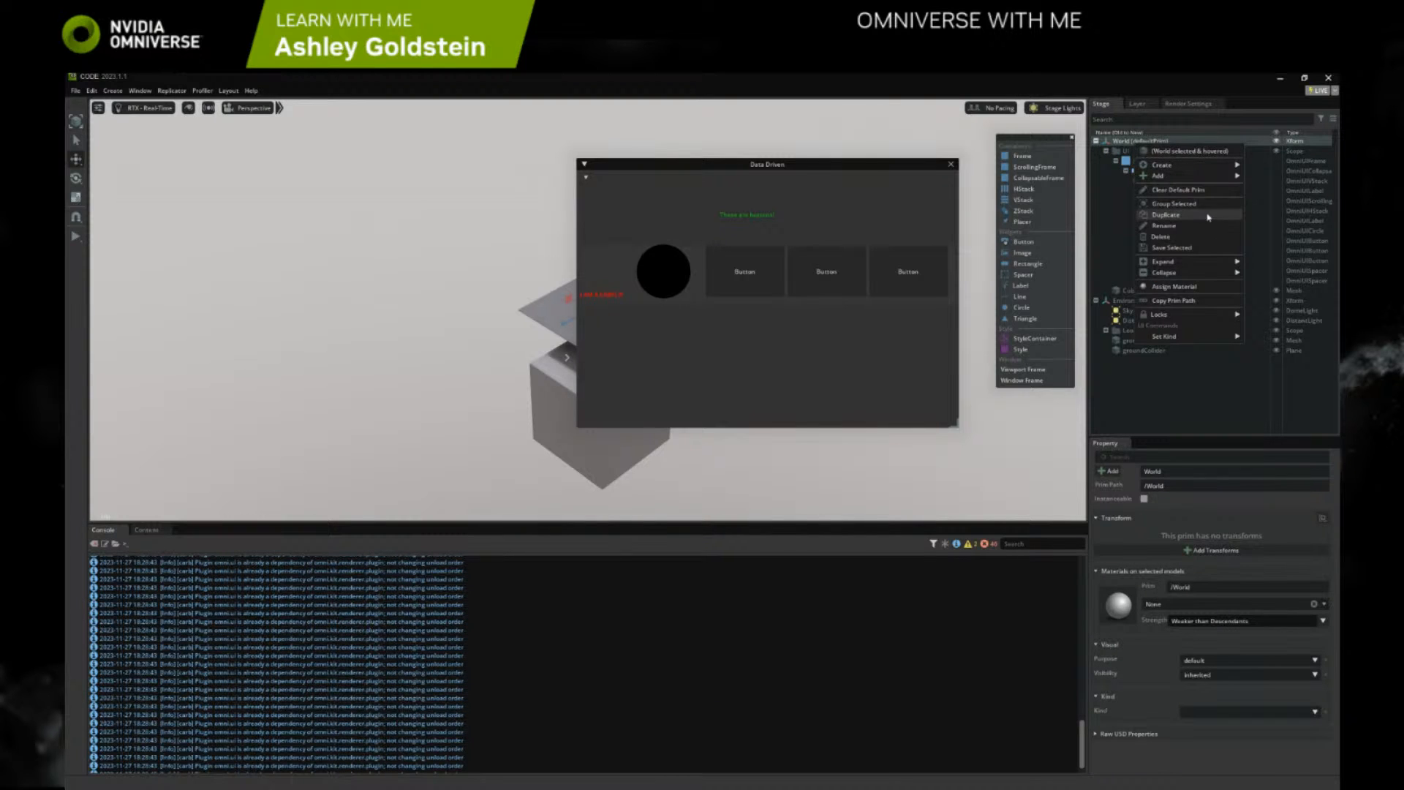
{"action": "mouse_move", "coordinate": [1183, 166]}
{"action": "mouse_move", "coordinate": [1280, 181]}
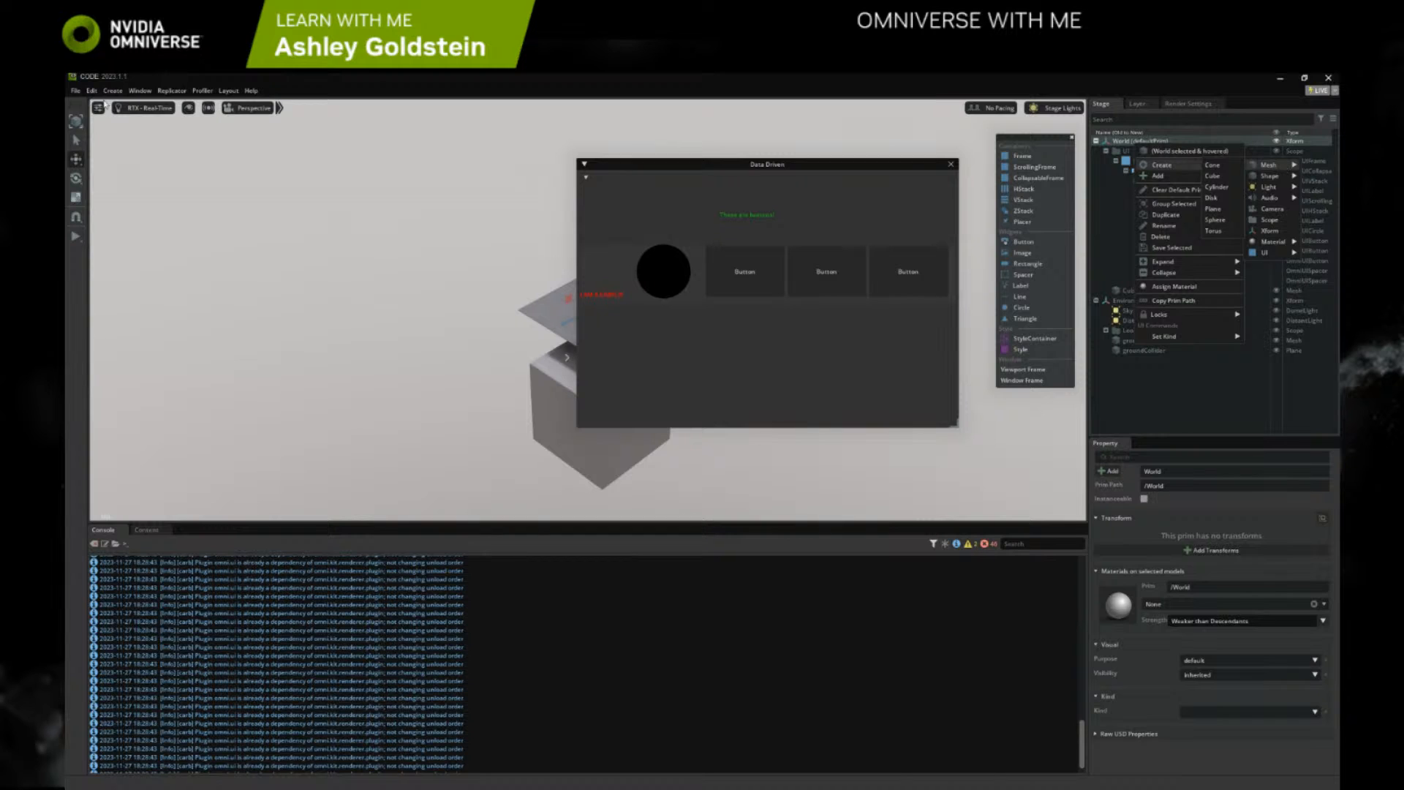
{"action": "left_click", "coordinate": [140, 91]}
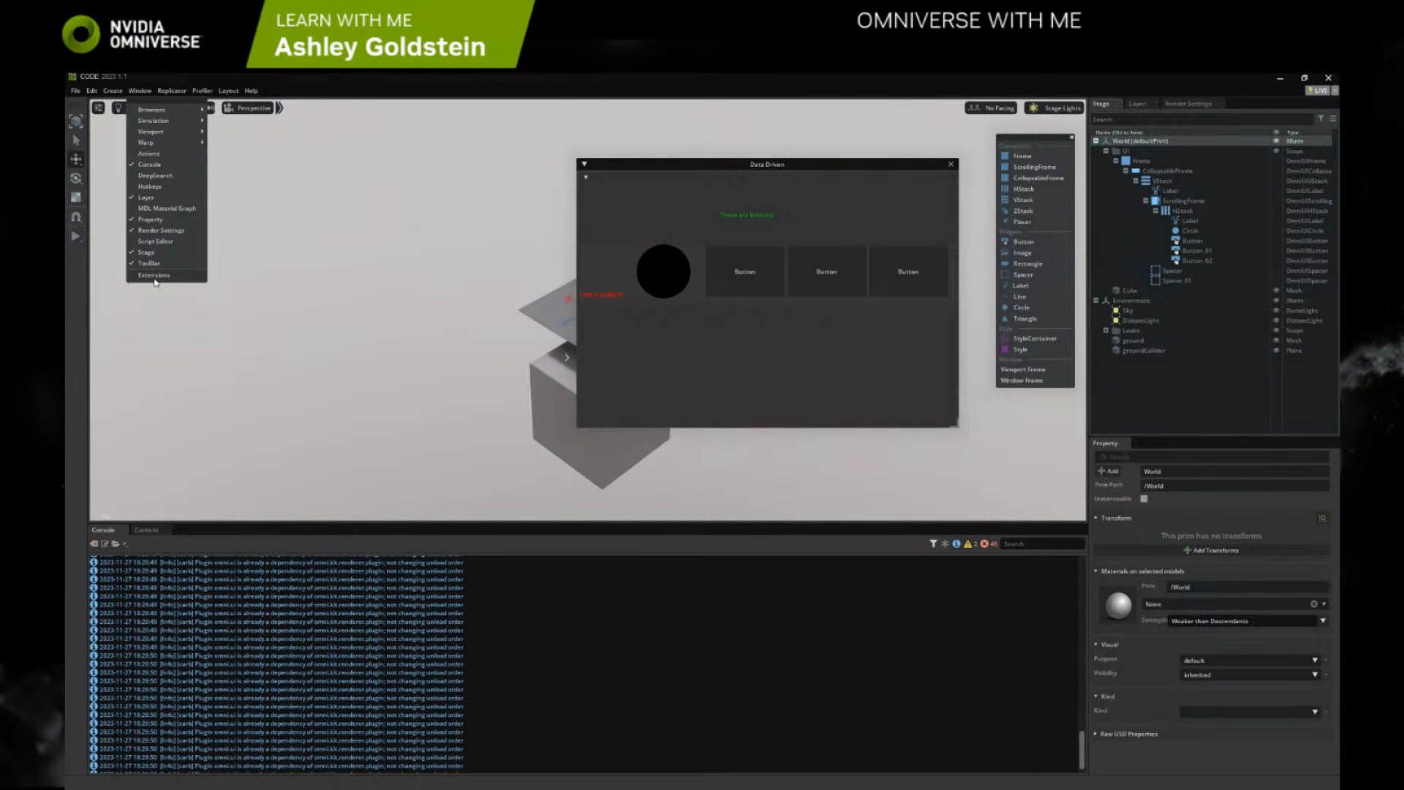
{"action": "left_click", "coordinate": [155, 280]}
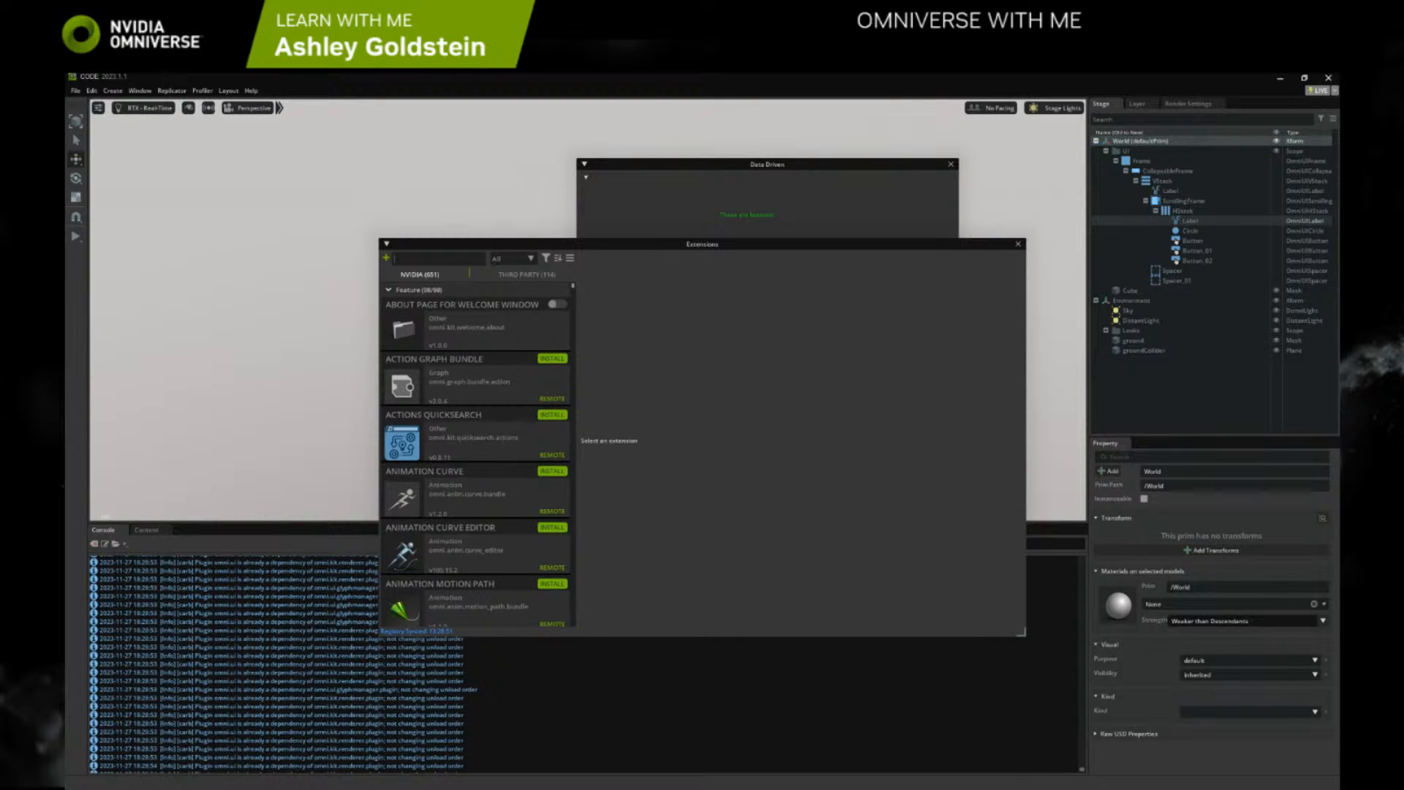
Switch to Notepad++, create a new document and write the heading "notes for omni code:"
{"action": "left_click_drag", "start_coordinate": [1338, 202], "coordinate": [804, 174]}
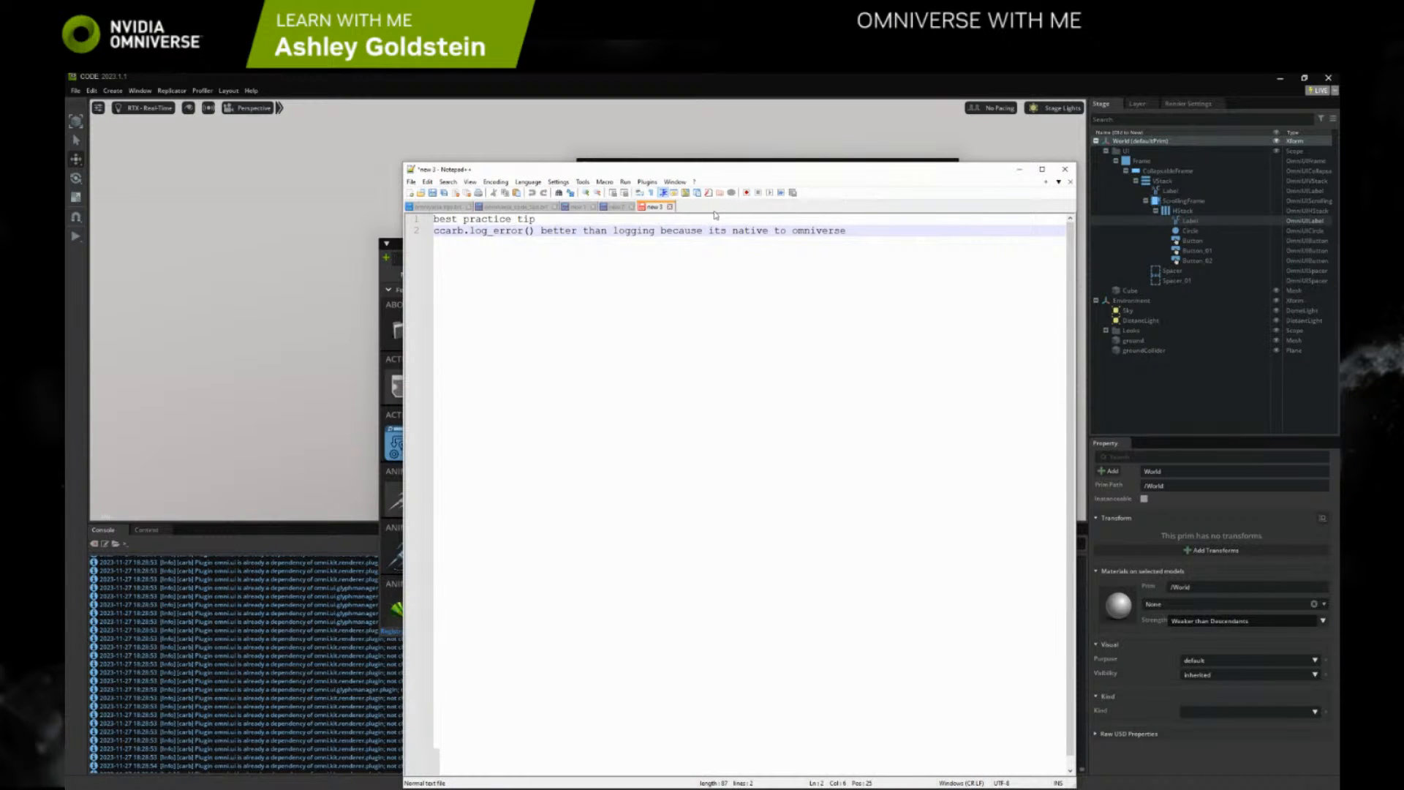
{"action": "double_click", "coordinate": [696, 209]}
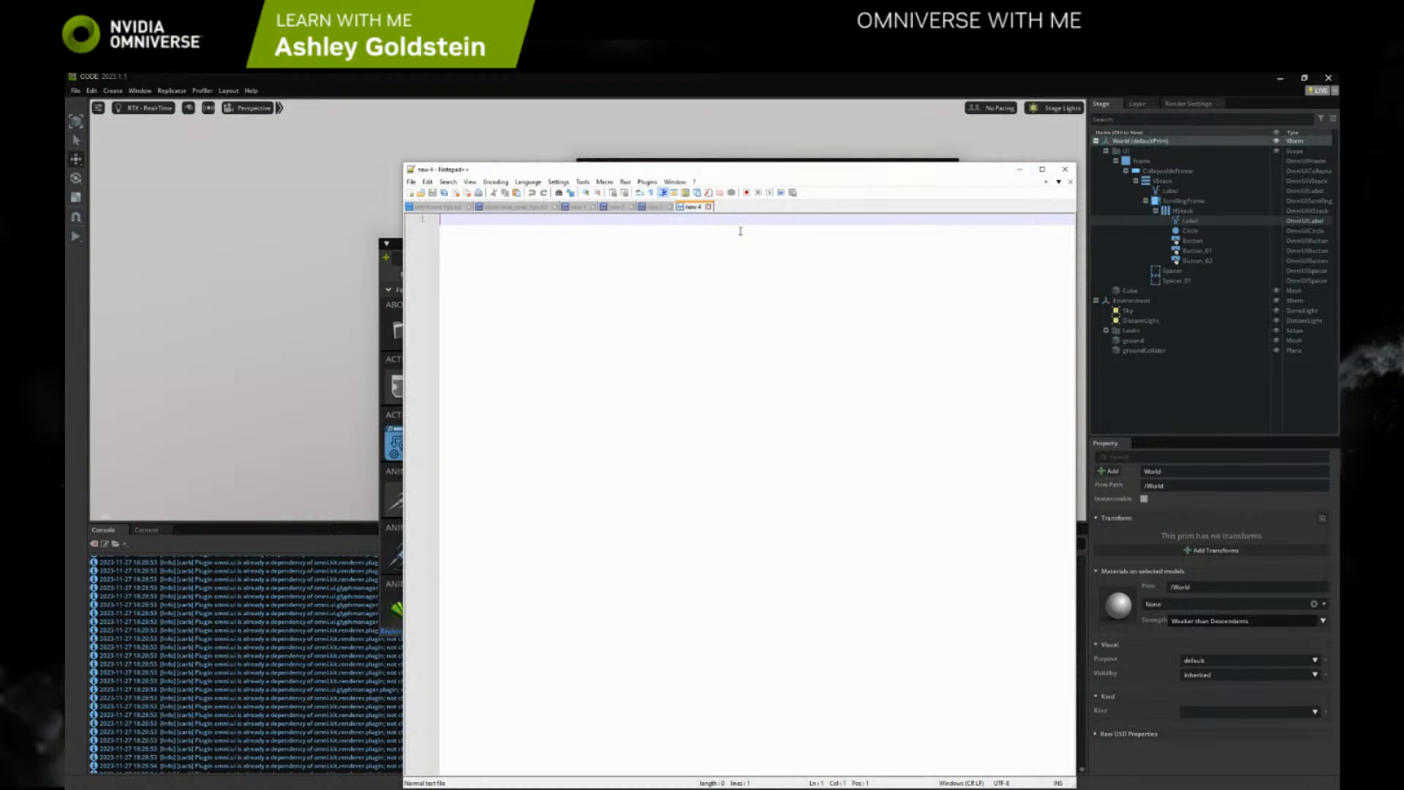
{"action": "type", "text": "notes for omni code:"}
{"action": "key", "text": "Return"}
Add the list item "- enable omni-graph" to the note and move Notepad++ out of the way
{"action": "type", "text": "- "}
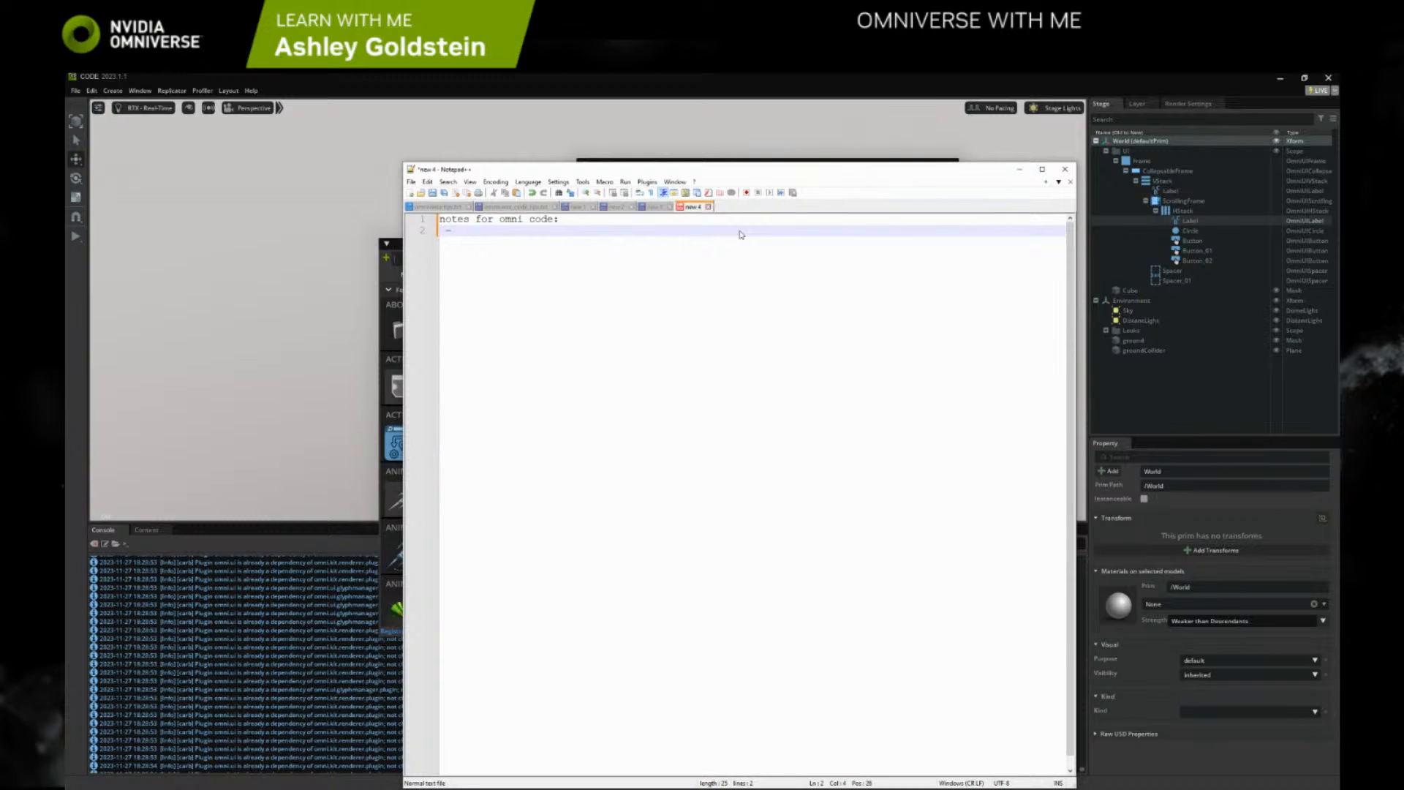
{"action": "type", "text": "enable omni-graph"}
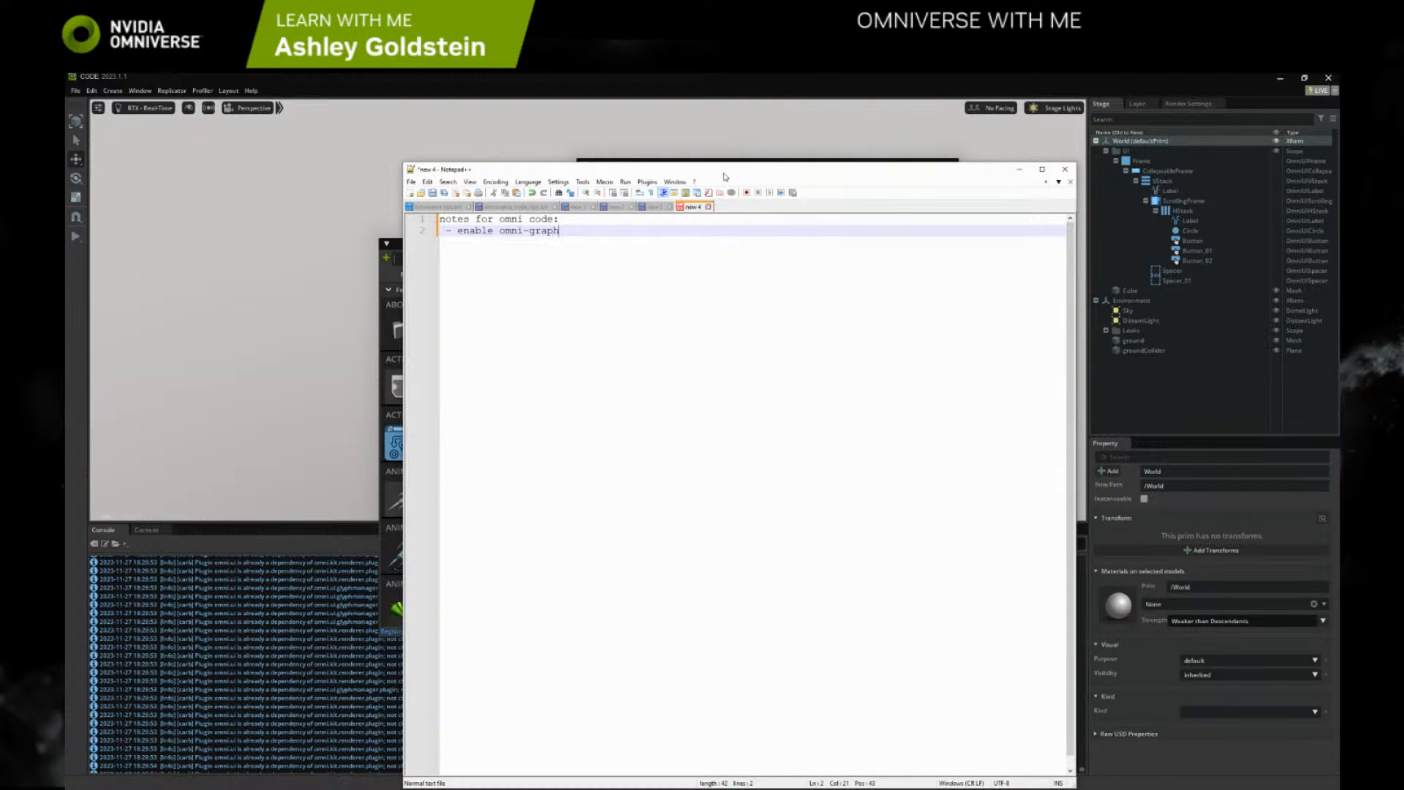
{"action": "left_click_drag", "start_coordinate": [731, 171], "coordinate": [1403, 176]}
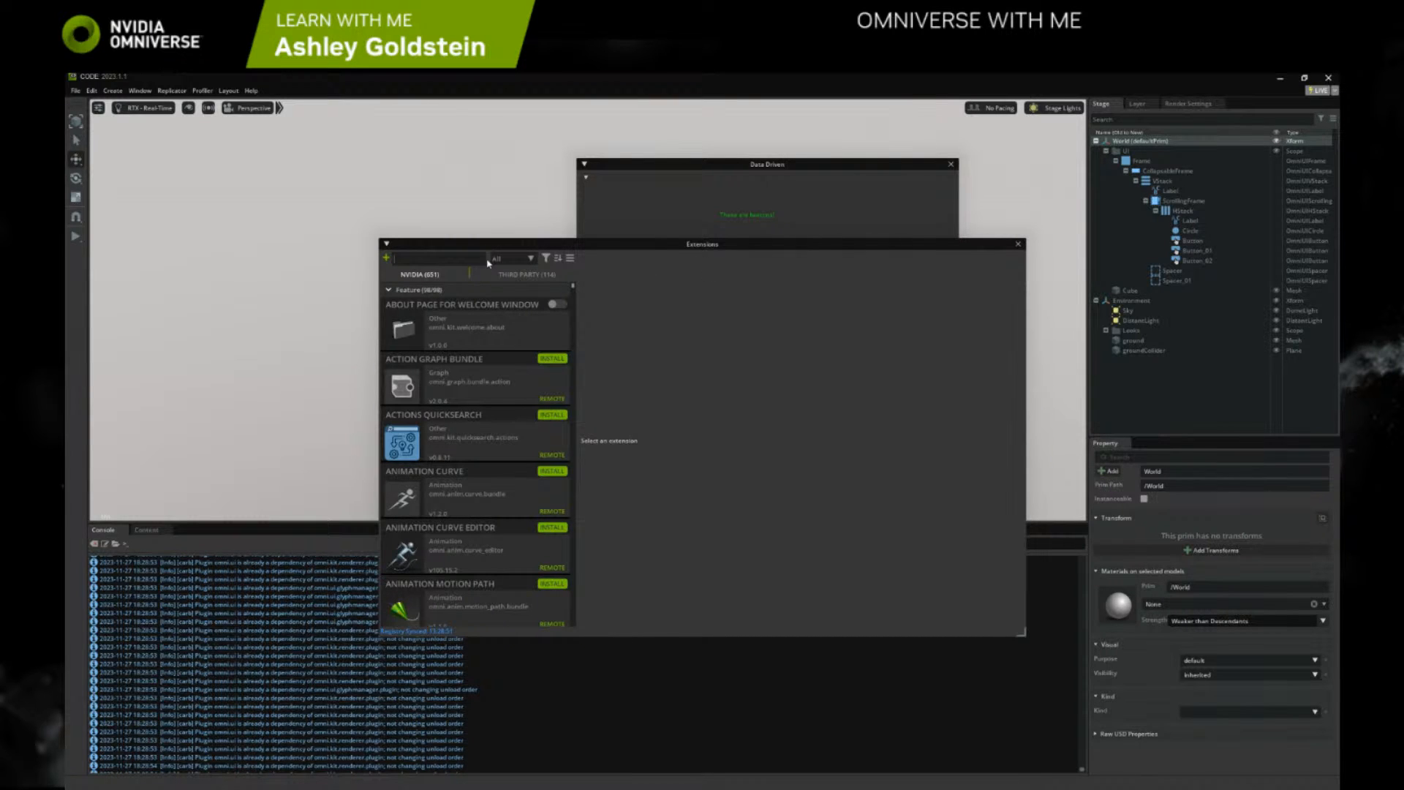
Install the Action Graph Bundle extension, and dock the Extensions window beside the viewport
{"action": "type", "text": "omni"}
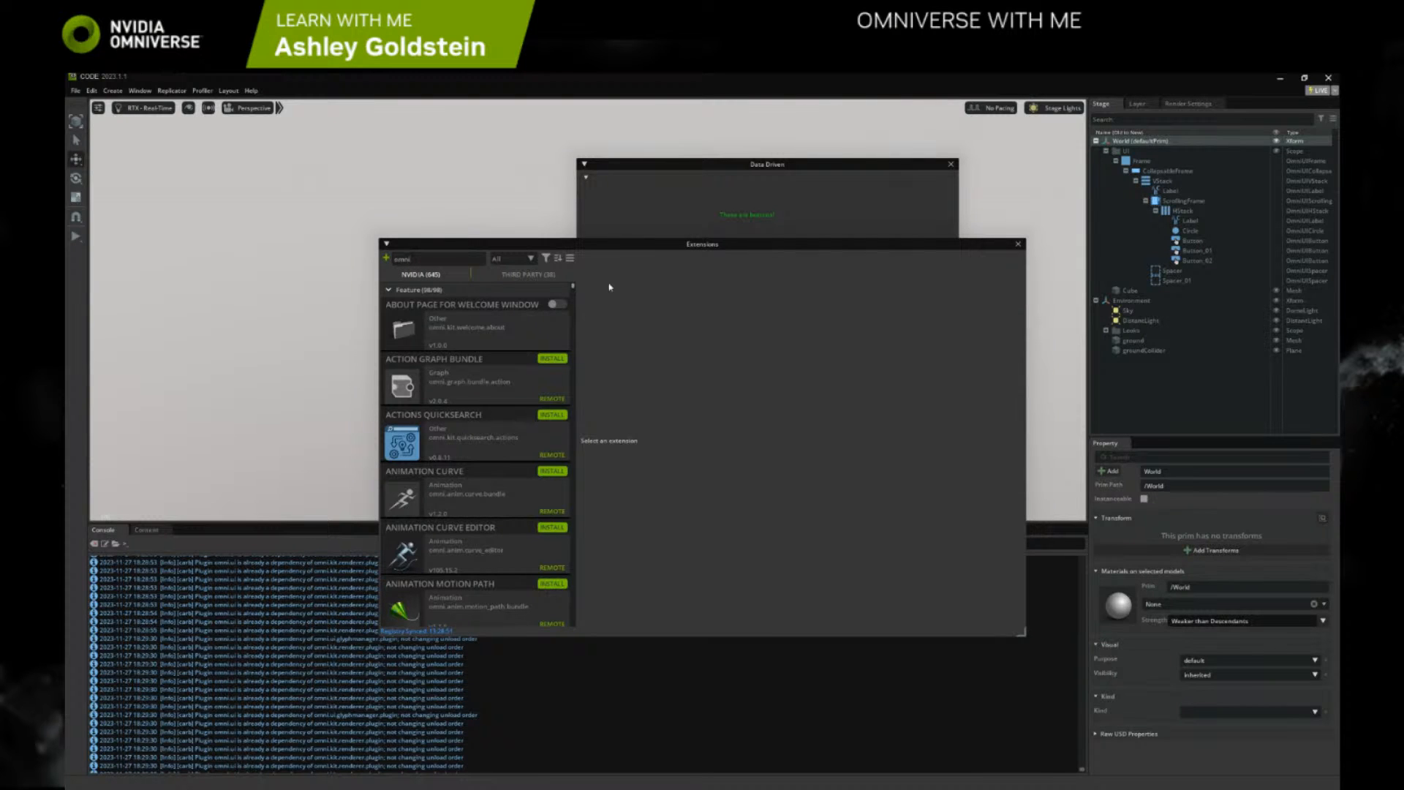
{"action": "left_click", "coordinate": [552, 358]}
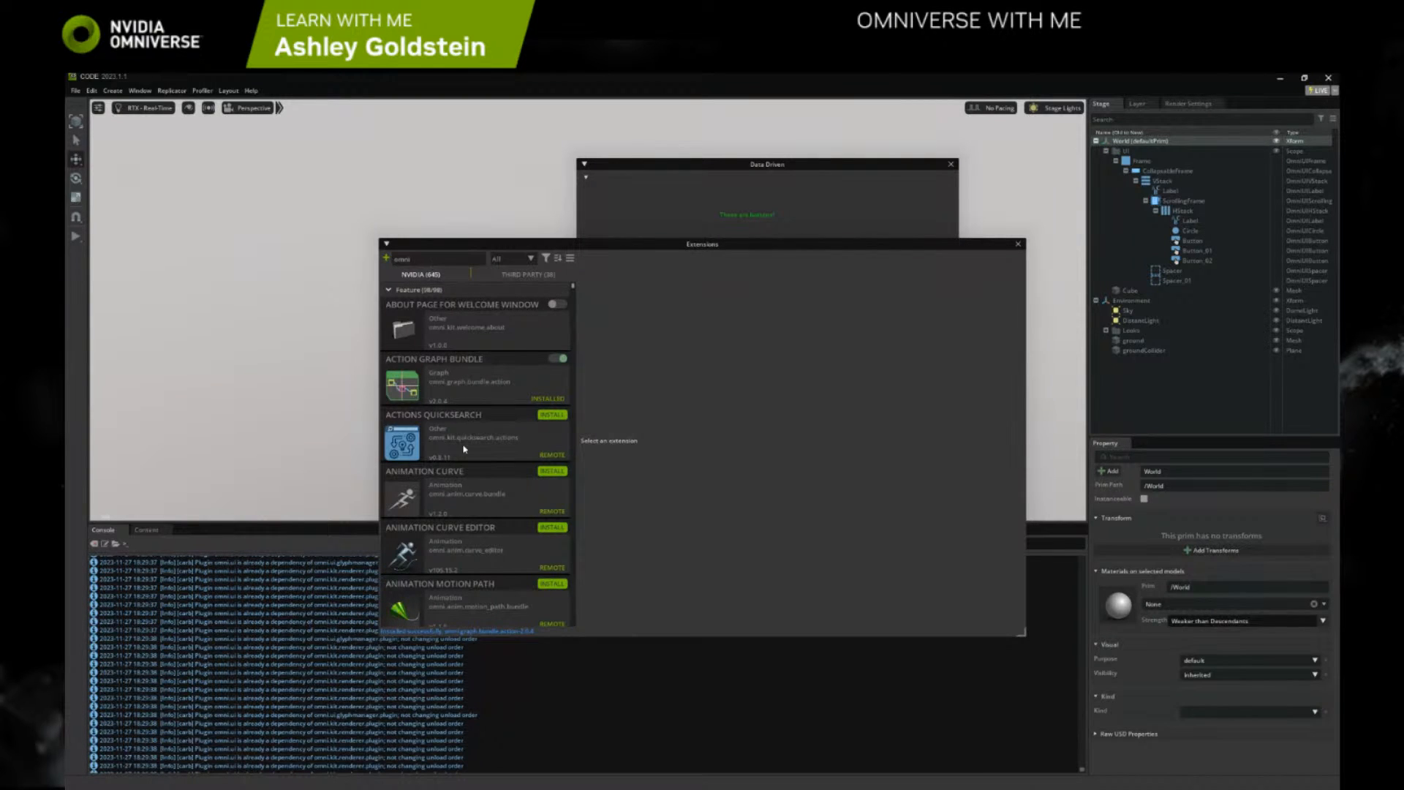
{"action": "scroll", "coordinate": [439, 381], "scroll_direction": "down", "scroll_amount": 1}
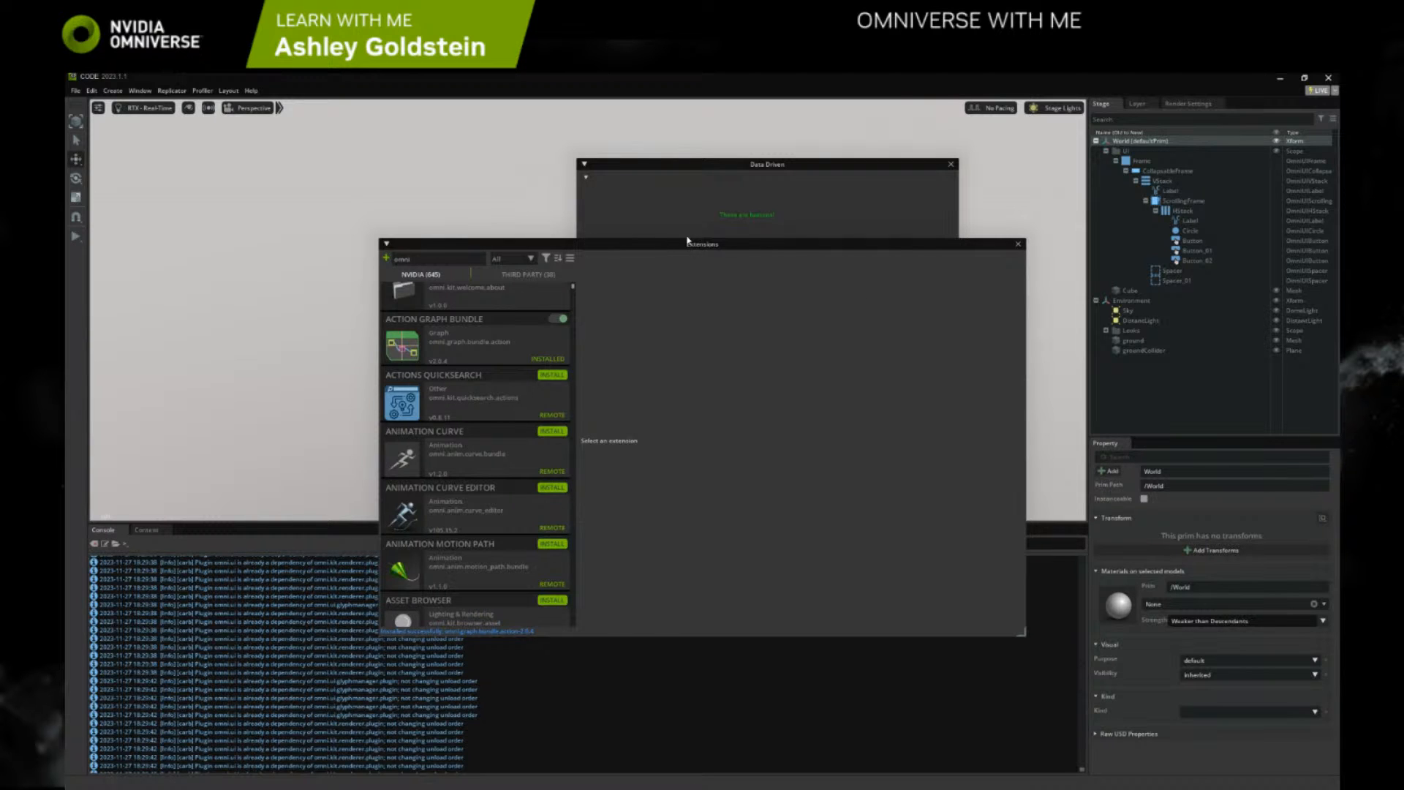
{"action": "left_click_drag", "start_coordinate": [691, 244], "coordinate": [492, 104]}
{"action": "left_click", "coordinate": [103, 103]}
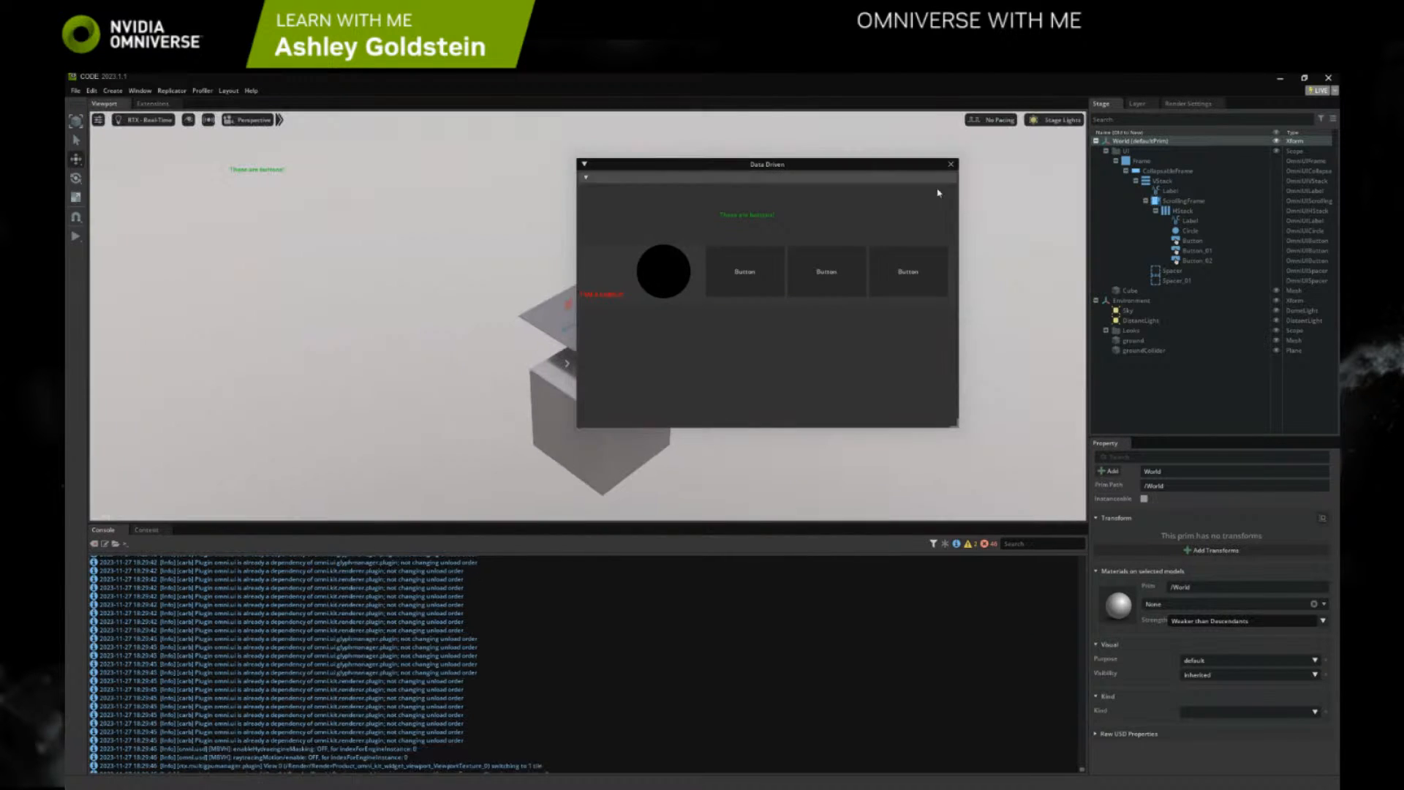
Look through the World prim's Add and Create options for a visual scripting entry
{"action": "right_click", "coordinate": [1145, 142]}
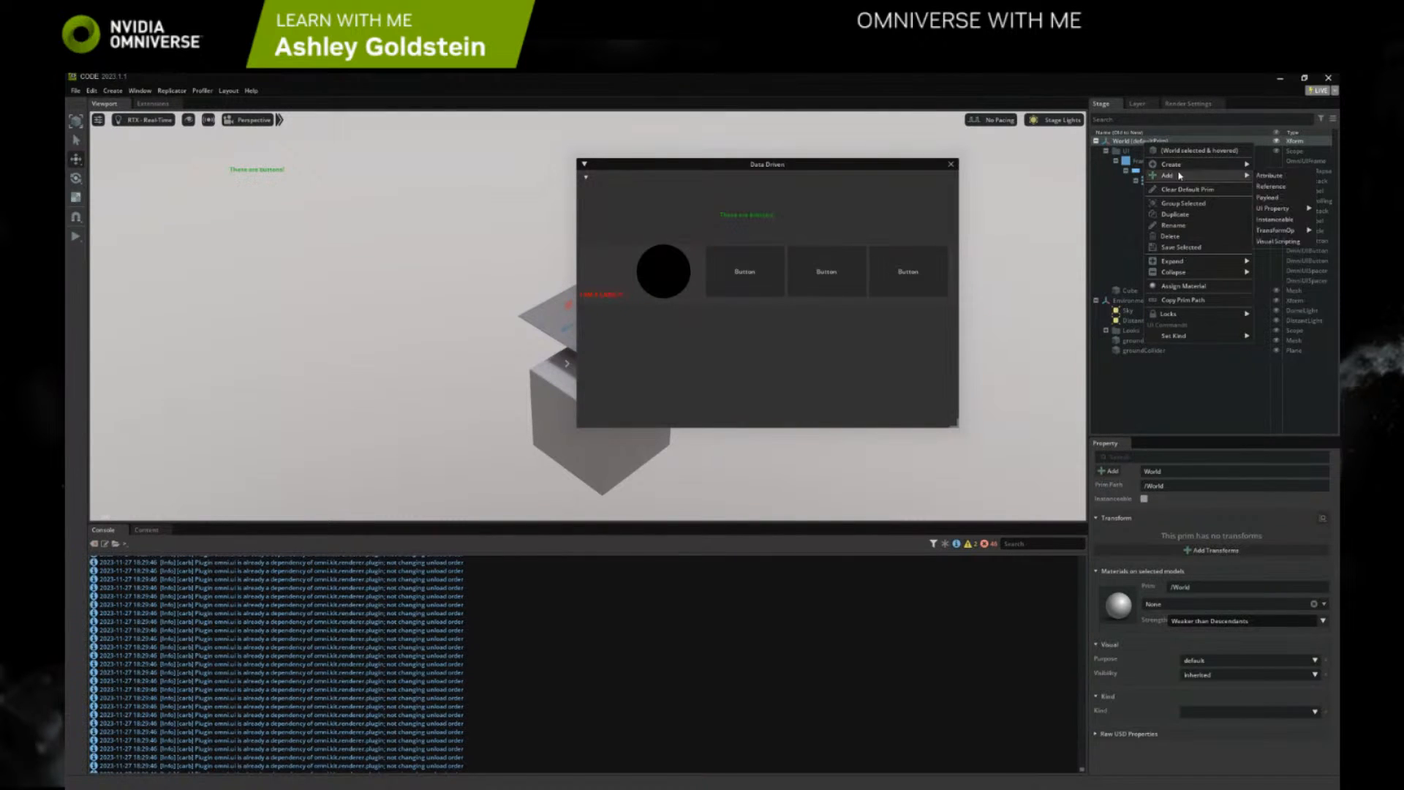
{"action": "mouse_move", "coordinate": [1178, 169]}
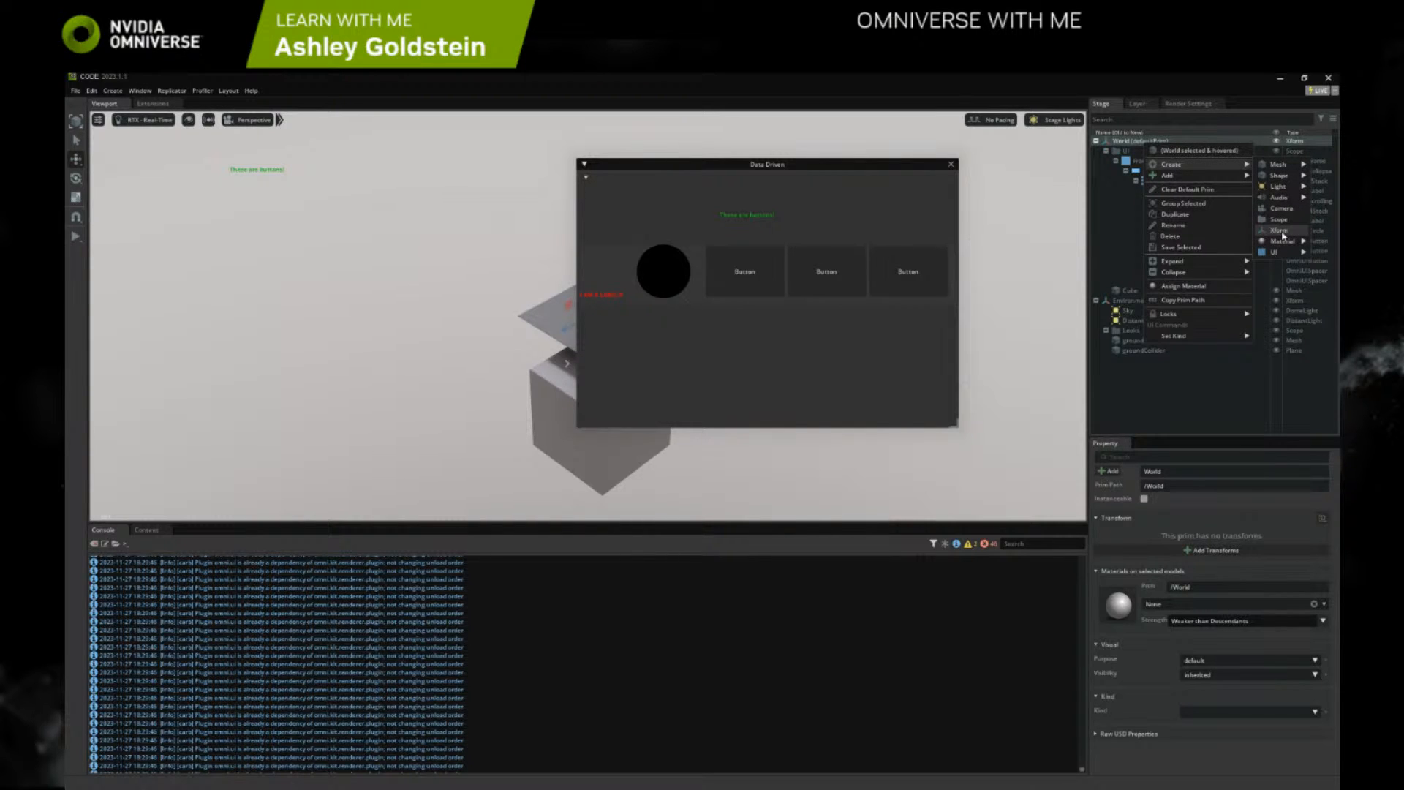
{"action": "left_click", "coordinate": [1133, 341]}
Filter the extensions by omni.graph and enable the OmniGraph Editor extension
{"action": "left_click", "coordinate": [153, 104]}
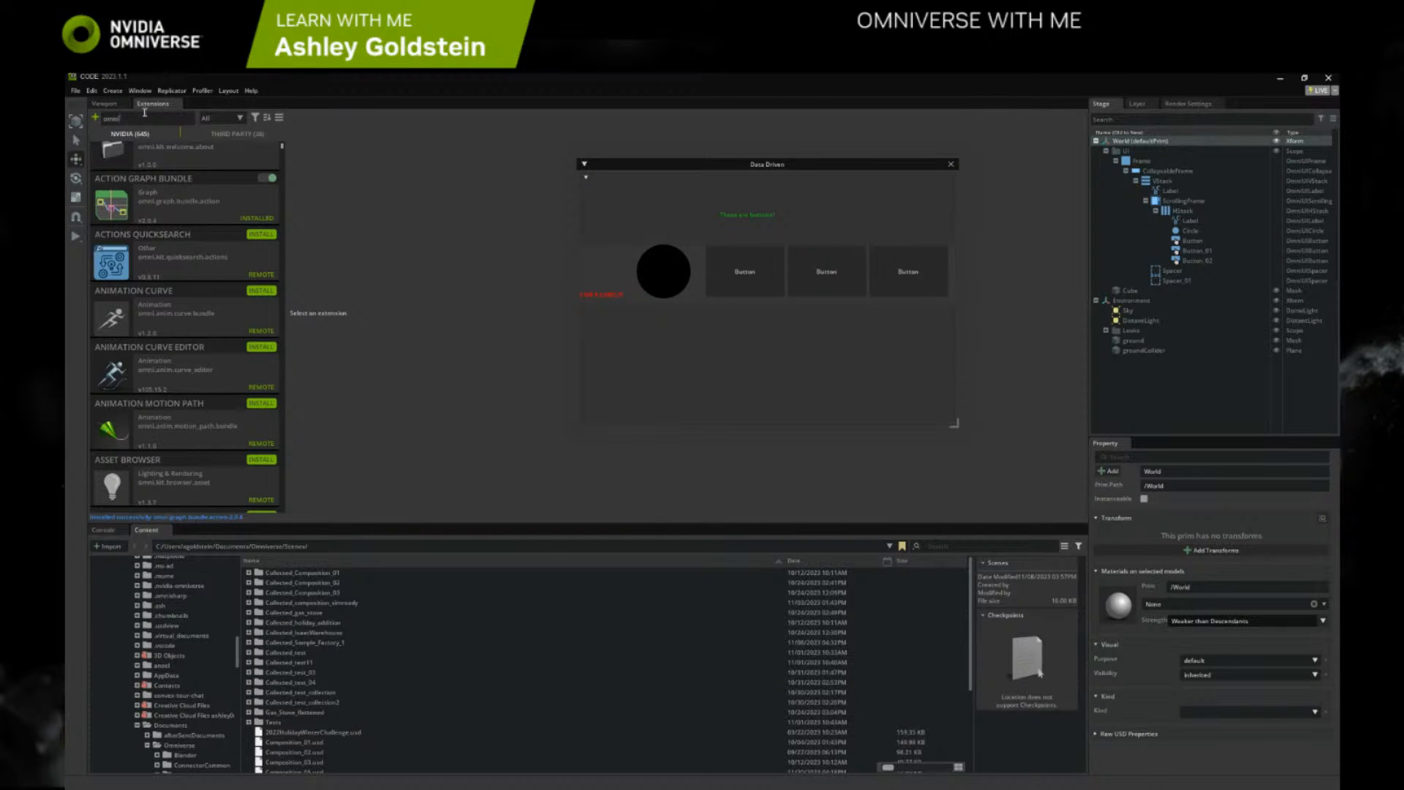
{"action": "type", "text": "raph"}
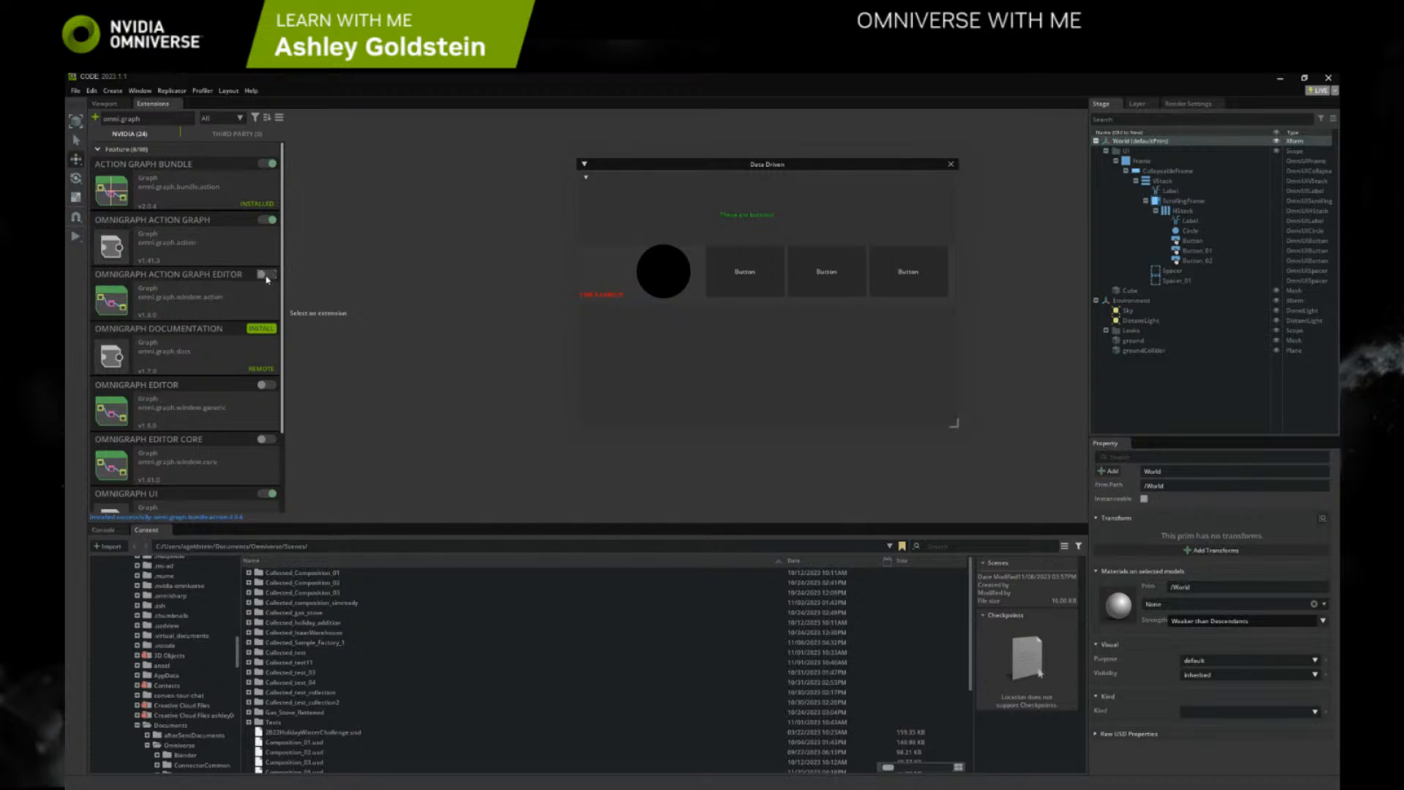
{"action": "left_click", "coordinate": [267, 385]}
{"action": "scroll", "coordinate": [269, 396], "scroll_direction": "down", "scroll_amount": 1}
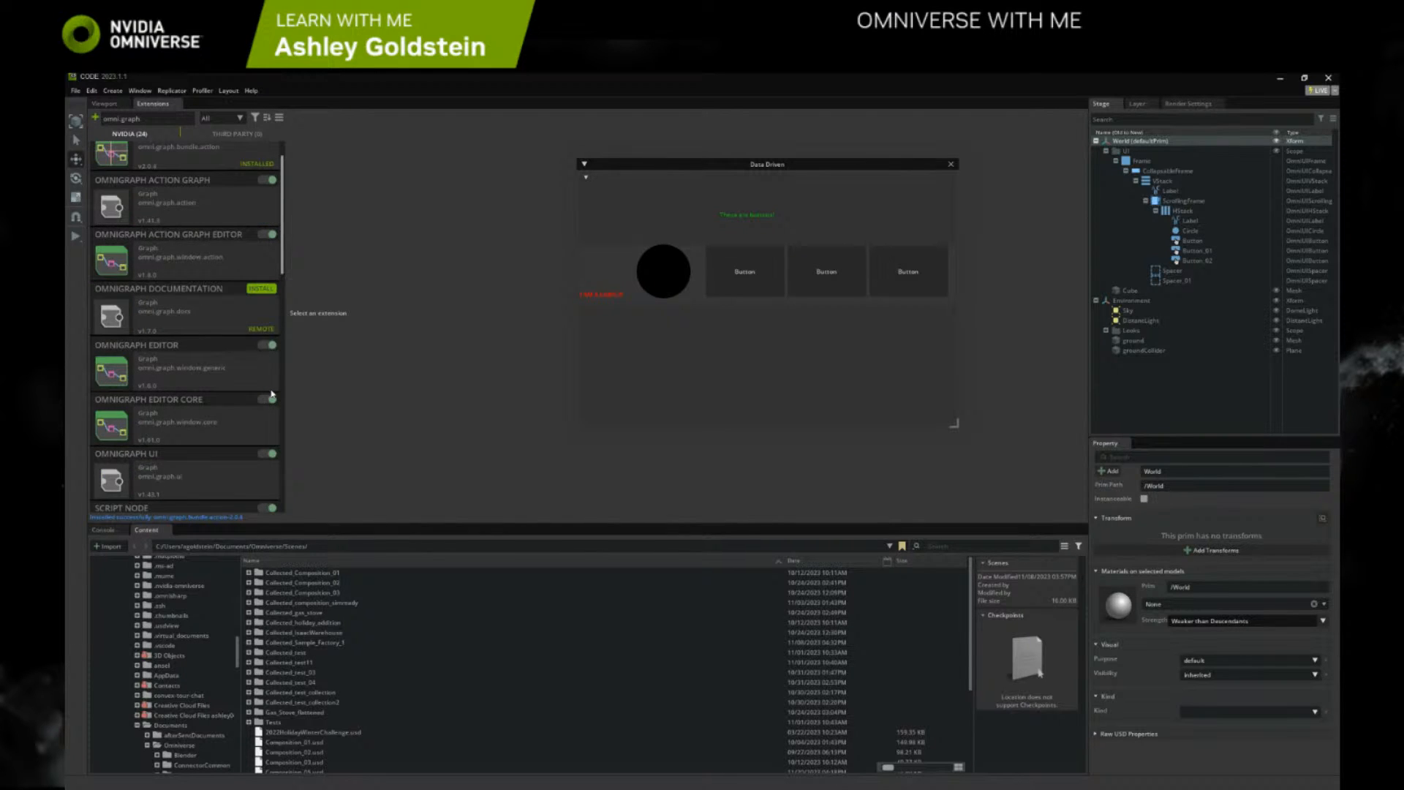
{"action": "scroll", "coordinate": [271, 393], "scroll_direction": "down", "scroll_amount": 4}
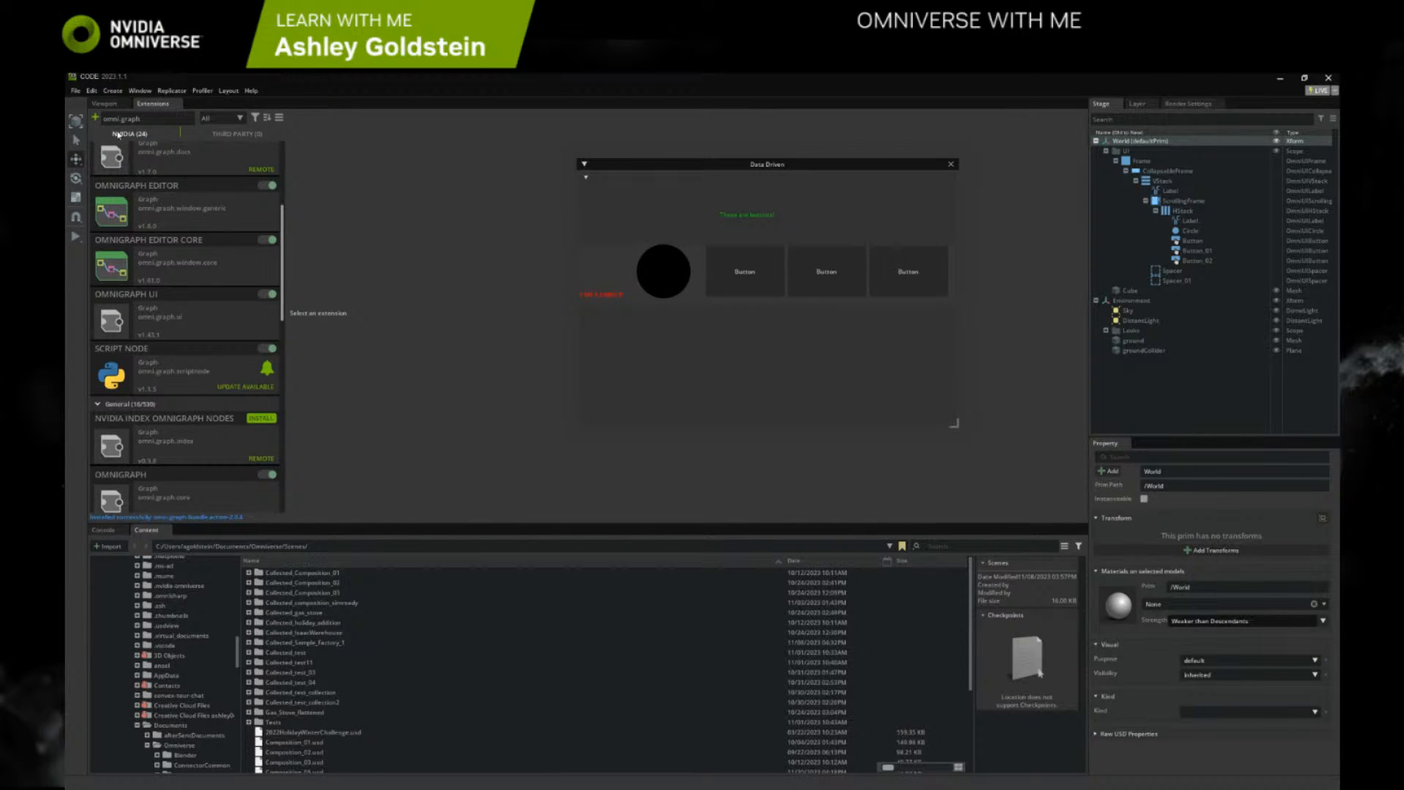
Create a visual scripting Action Graph under the World prim and enlarge its editor area
{"action": "left_click", "coordinate": [104, 104]}
{"action": "right_click", "coordinate": [1158, 143]}
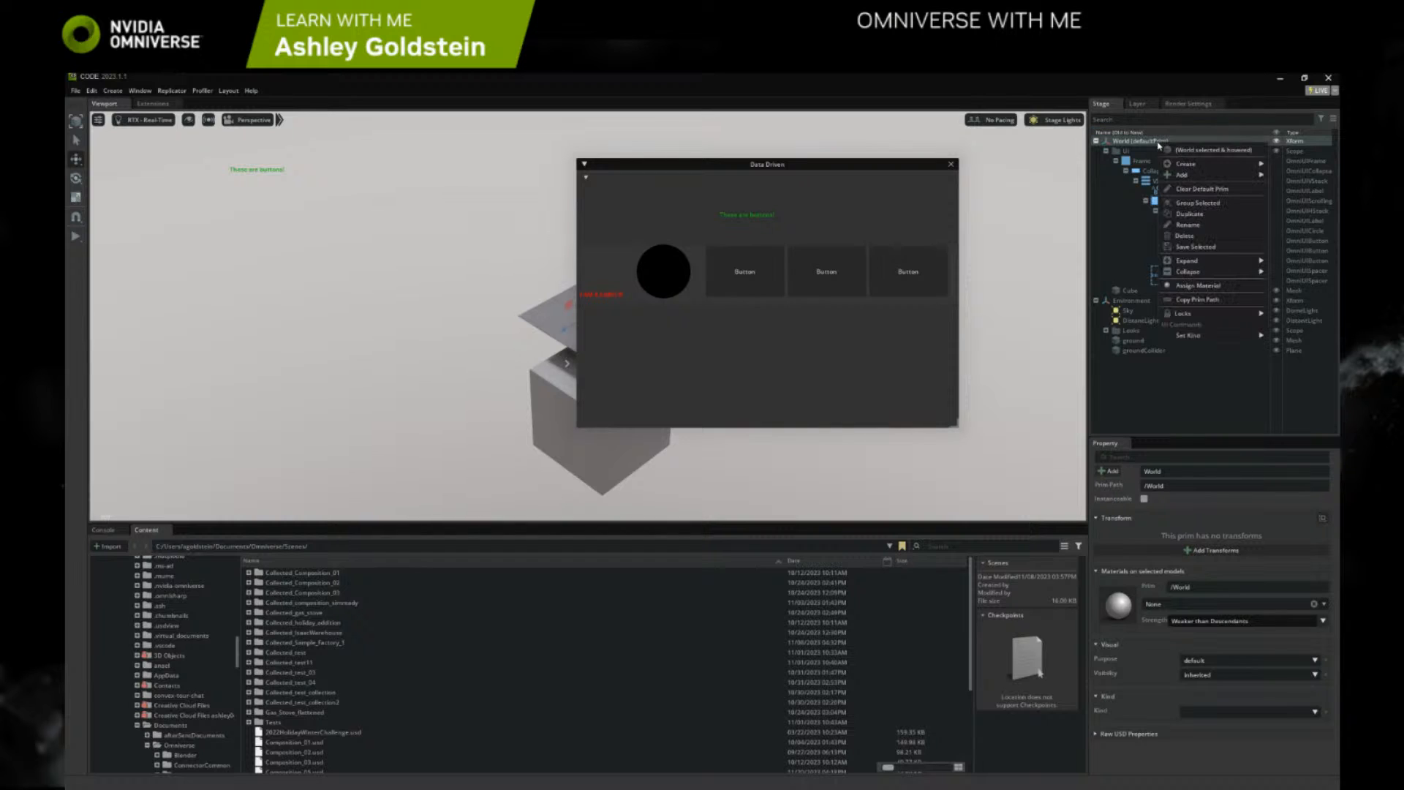
{"action": "mouse_move", "coordinate": [1182, 164]}
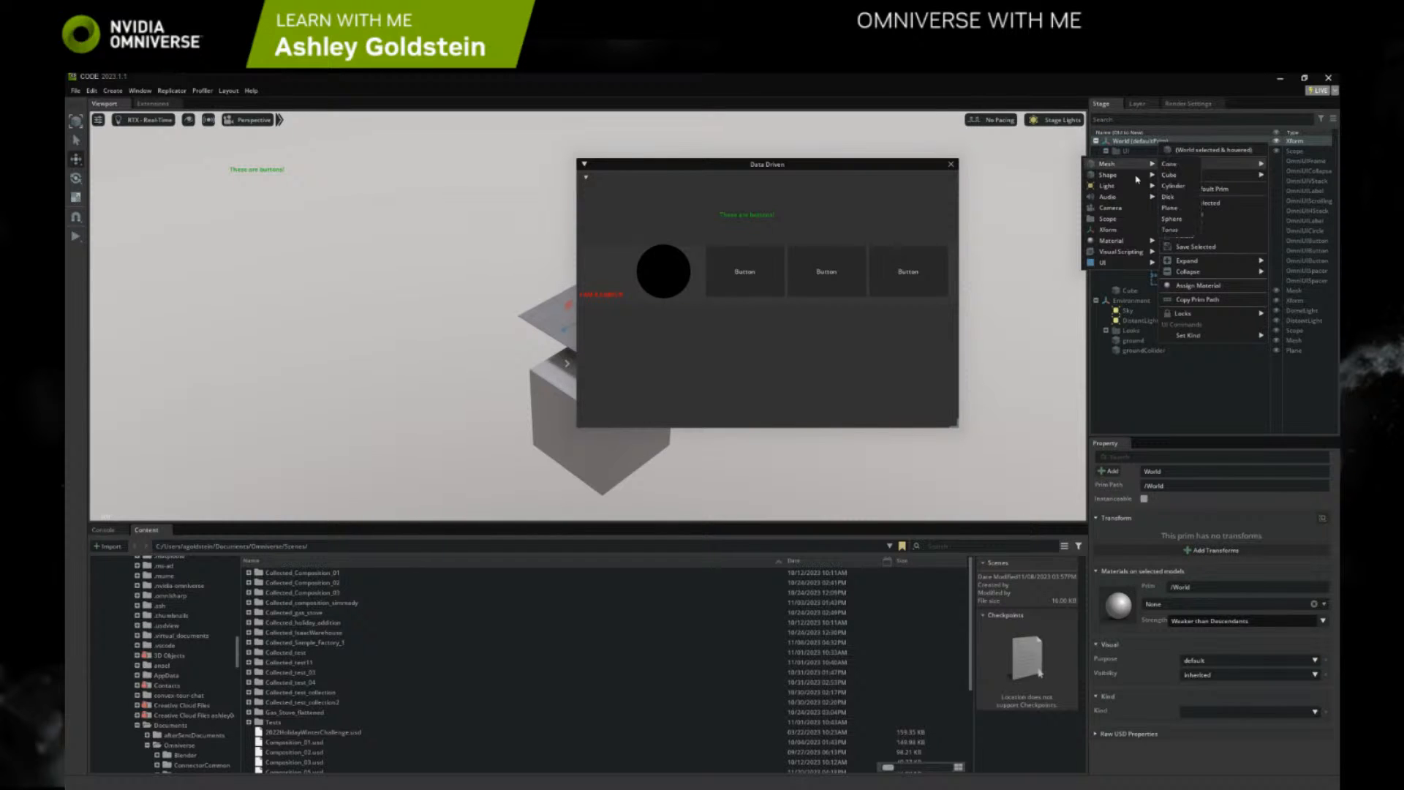
{"action": "mouse_move", "coordinate": [1111, 250]}
{"action": "left_click", "coordinate": [1194, 251]}
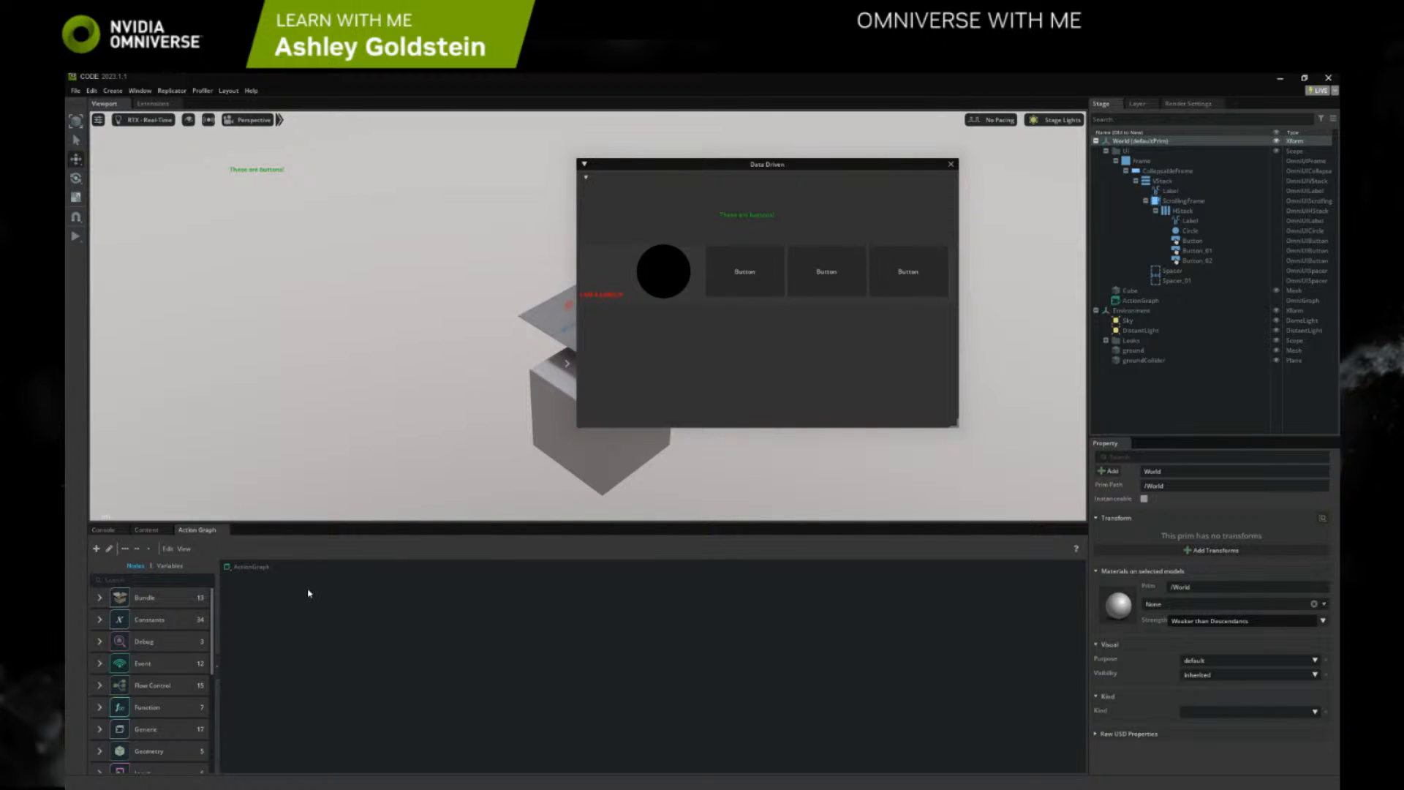
{"action": "left_click_drag", "start_coordinate": [338, 531], "coordinate": [386, 455]}
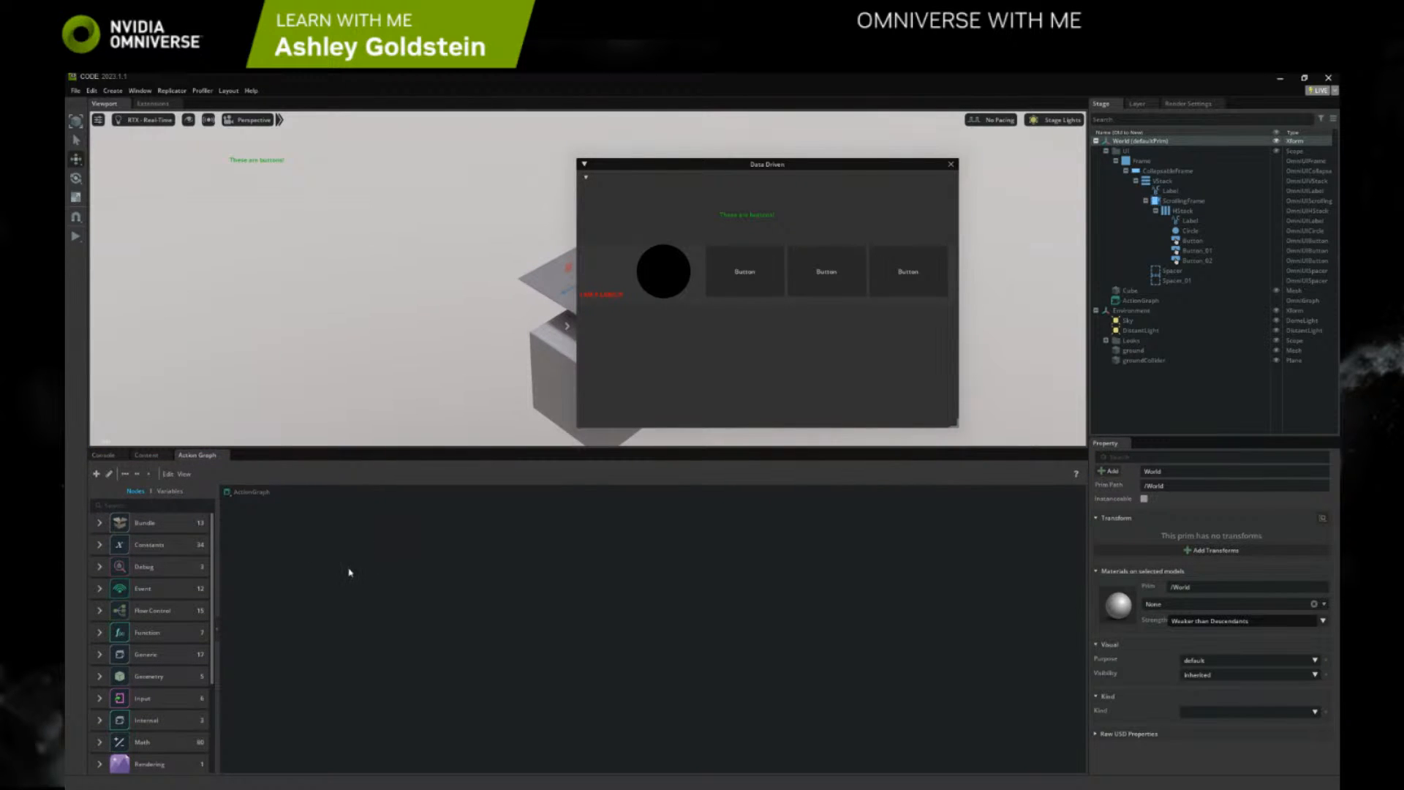
Add an On Custom Event node to the action graph and name its event Change_Label
{"action": "left_click", "coordinate": [155, 589]}
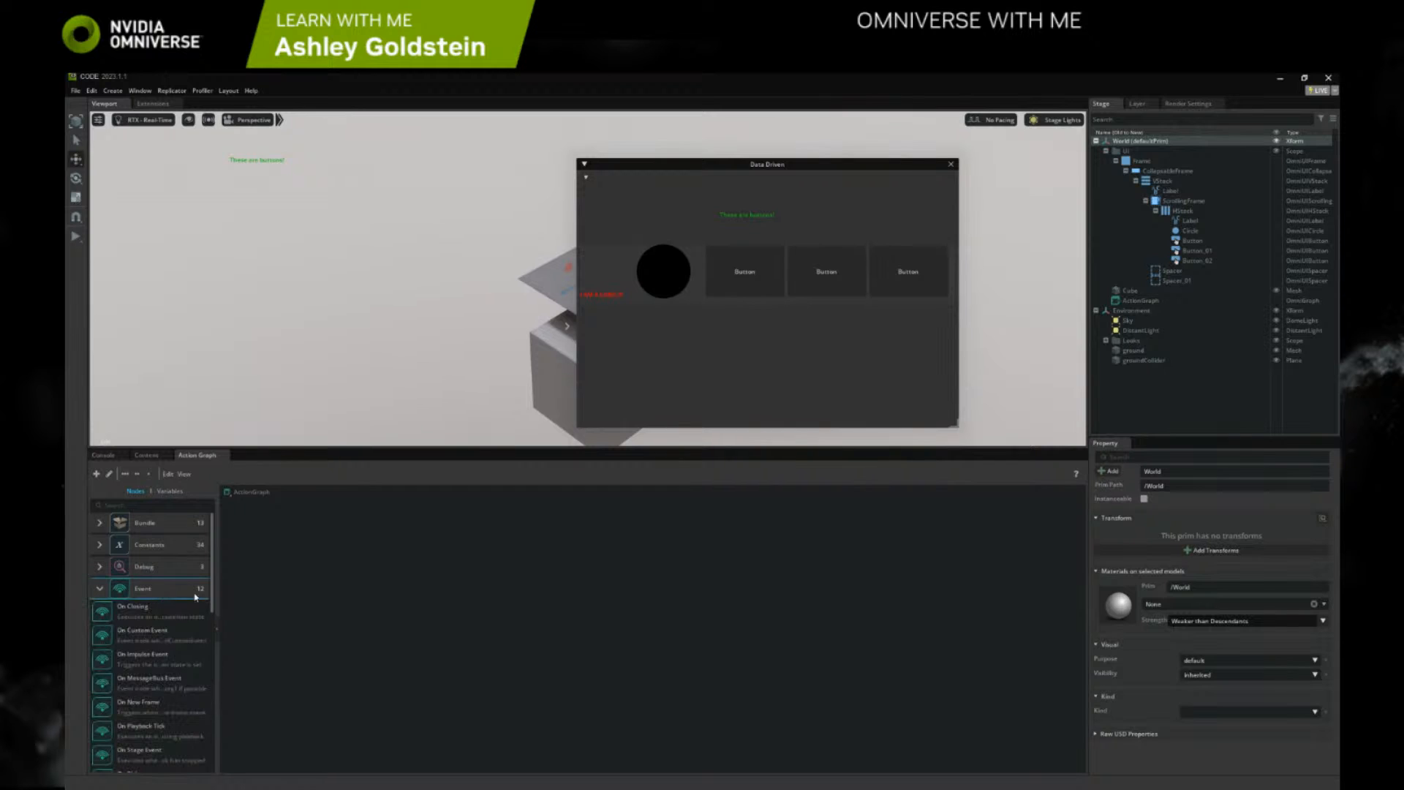
{"action": "scroll", "coordinate": [160, 658], "scroll_direction": "down", "scroll_amount": 3}
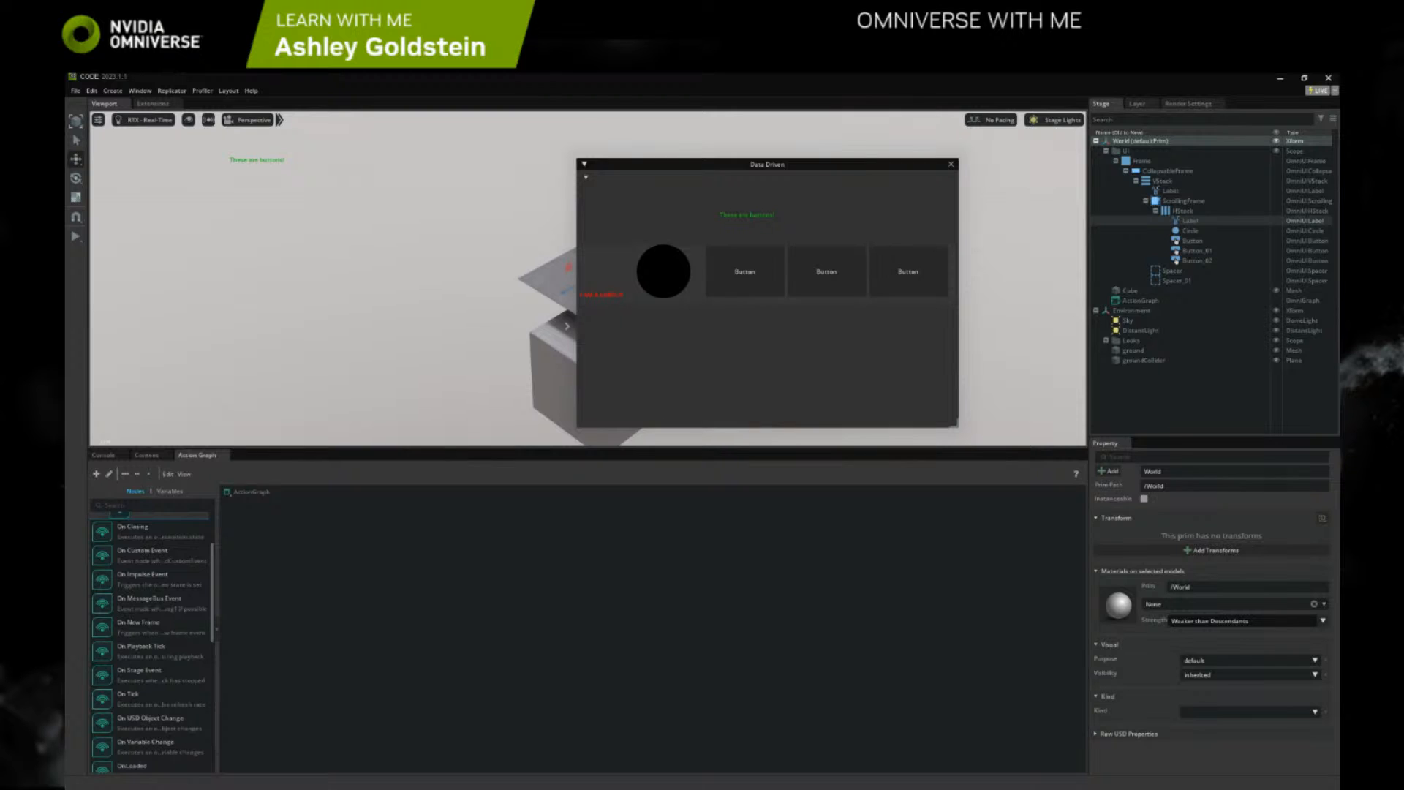
{"action": "key", "text": "alt+Tab"}
{"action": "scroll", "coordinate": [601, 332], "scroll_direction": "up", "scroll_amount": 4}
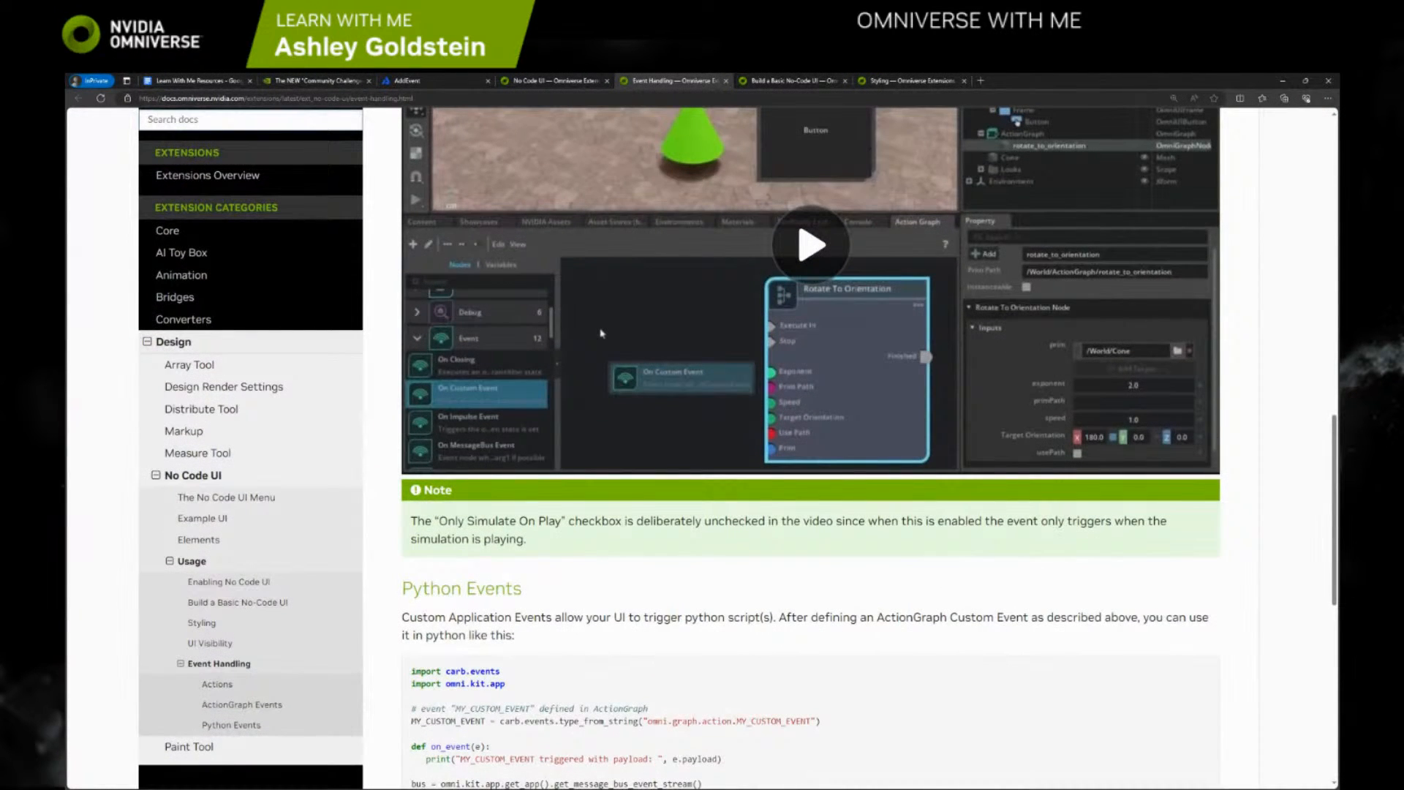
{"action": "key", "text": "alt+Tab"}
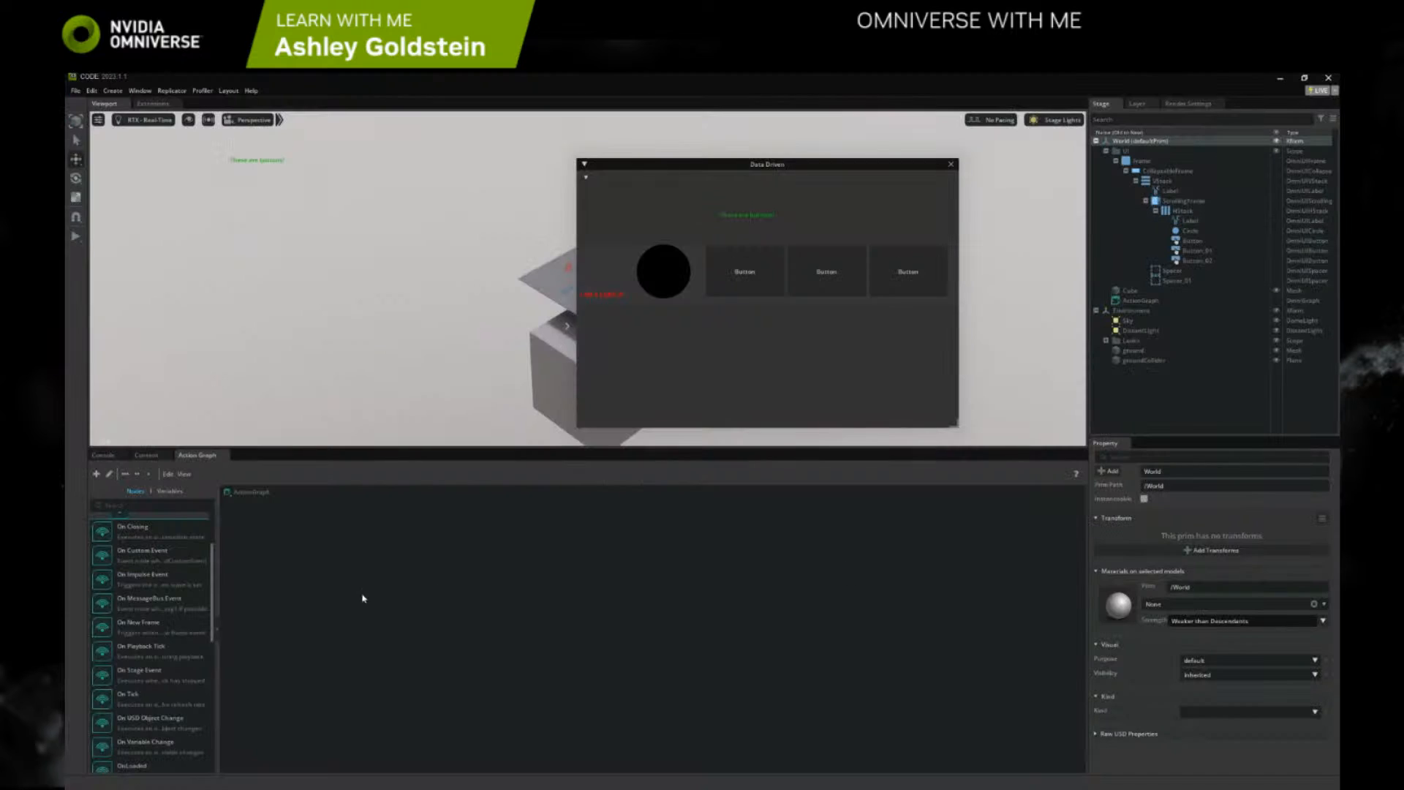
{"action": "left_click_drag", "start_coordinate": [428, 583], "coordinate": [440, 589]}
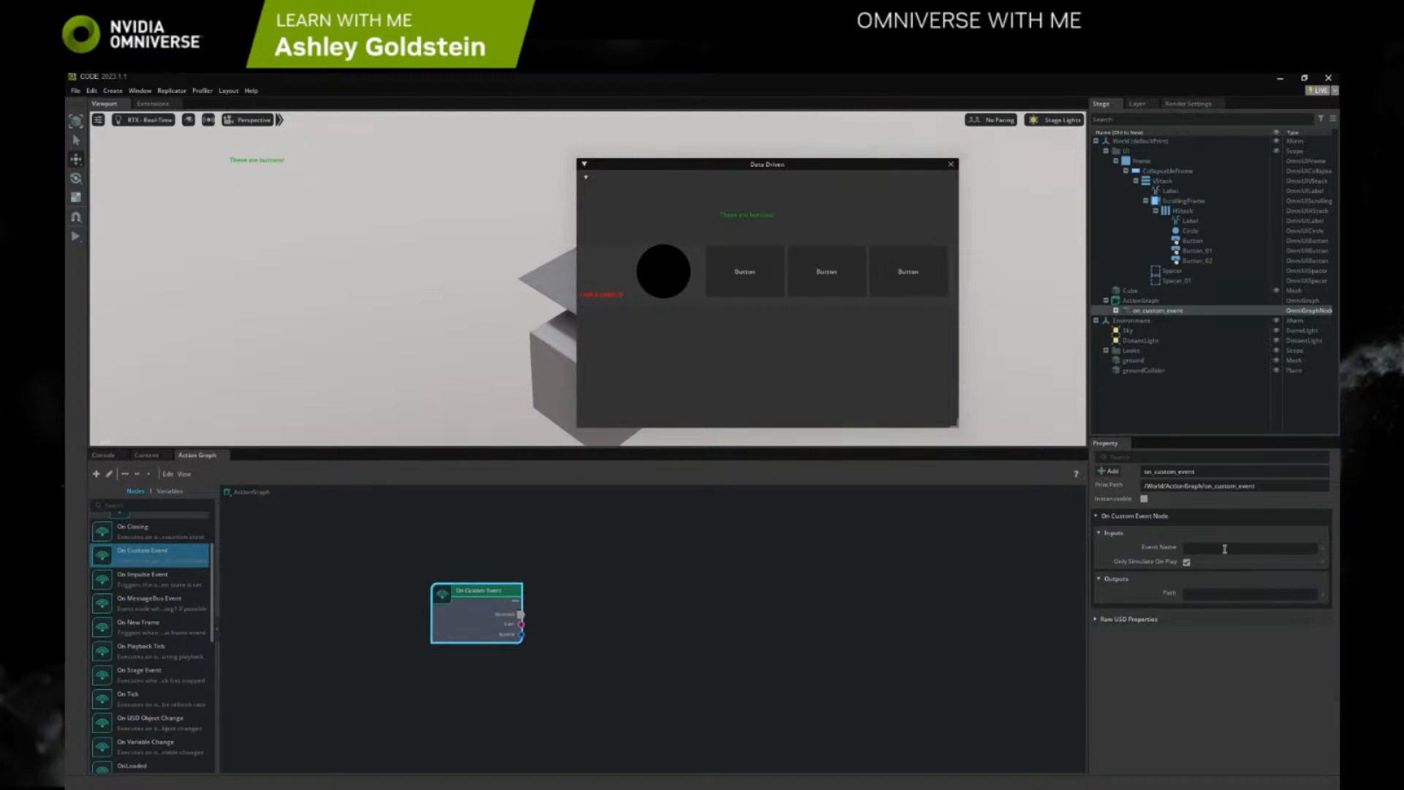
{"action": "left_click", "coordinate": [1225, 547]}
{"action": "type", "text": "Change_Label"}
Set the first Button's clicked_fn to the Events type and pick the event it triggers
{"action": "left_click", "coordinate": [1187, 241]}
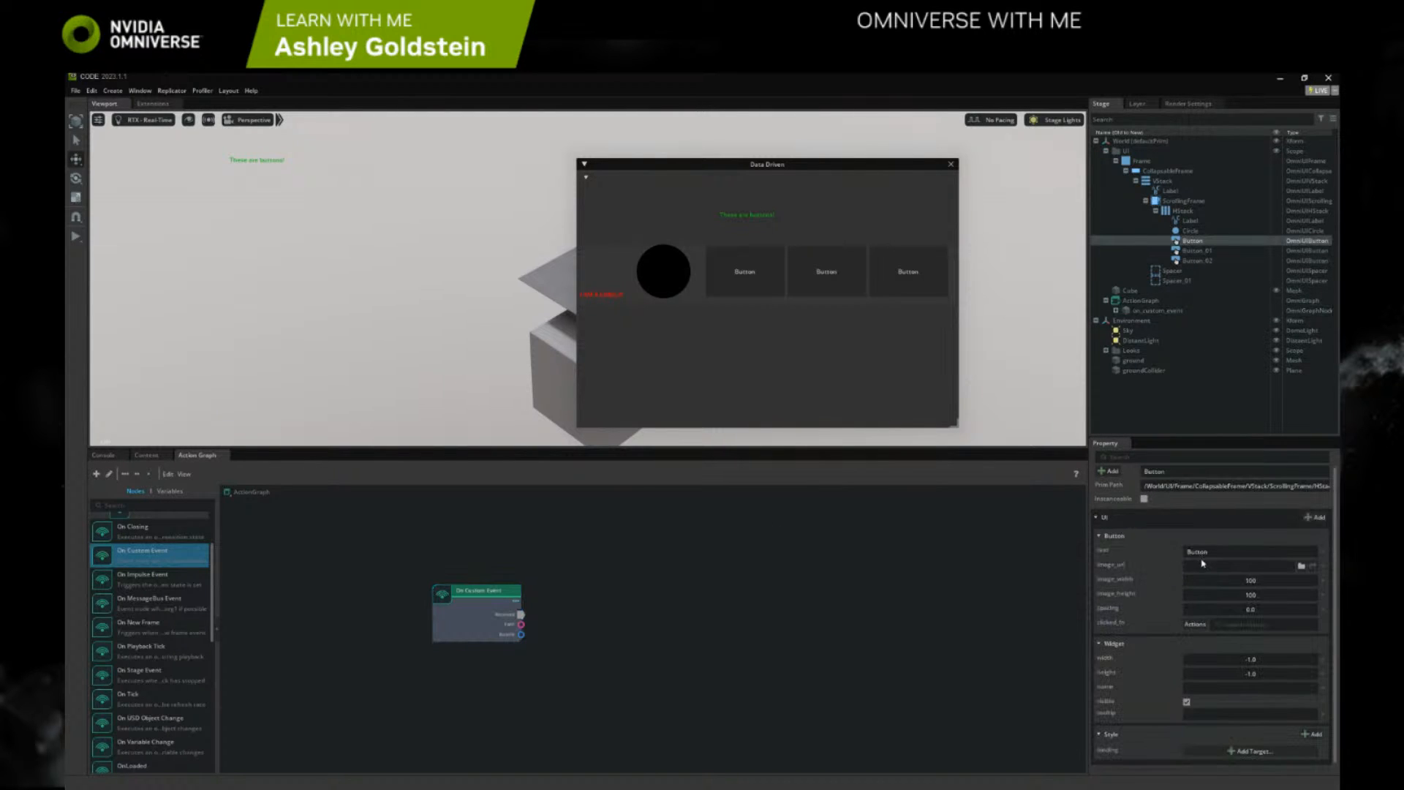
{"action": "left_click", "coordinate": [1219, 626]}
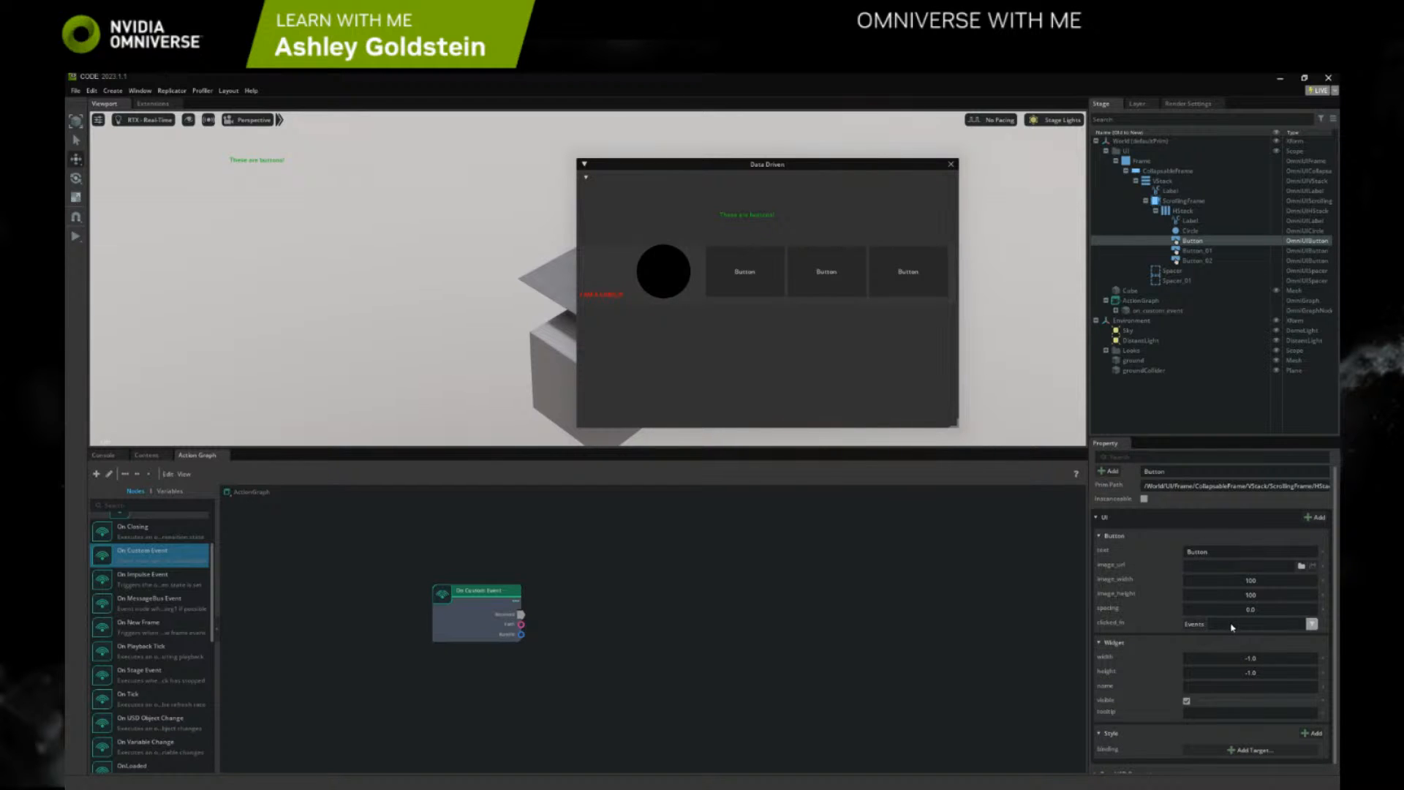
{"action": "left_click", "coordinate": [1208, 627]}
{"action": "left_click", "coordinate": [1204, 640]}
Search the action graph's node library for "script" and clear the search filter
{"action": "left_click", "coordinate": [469, 607]}
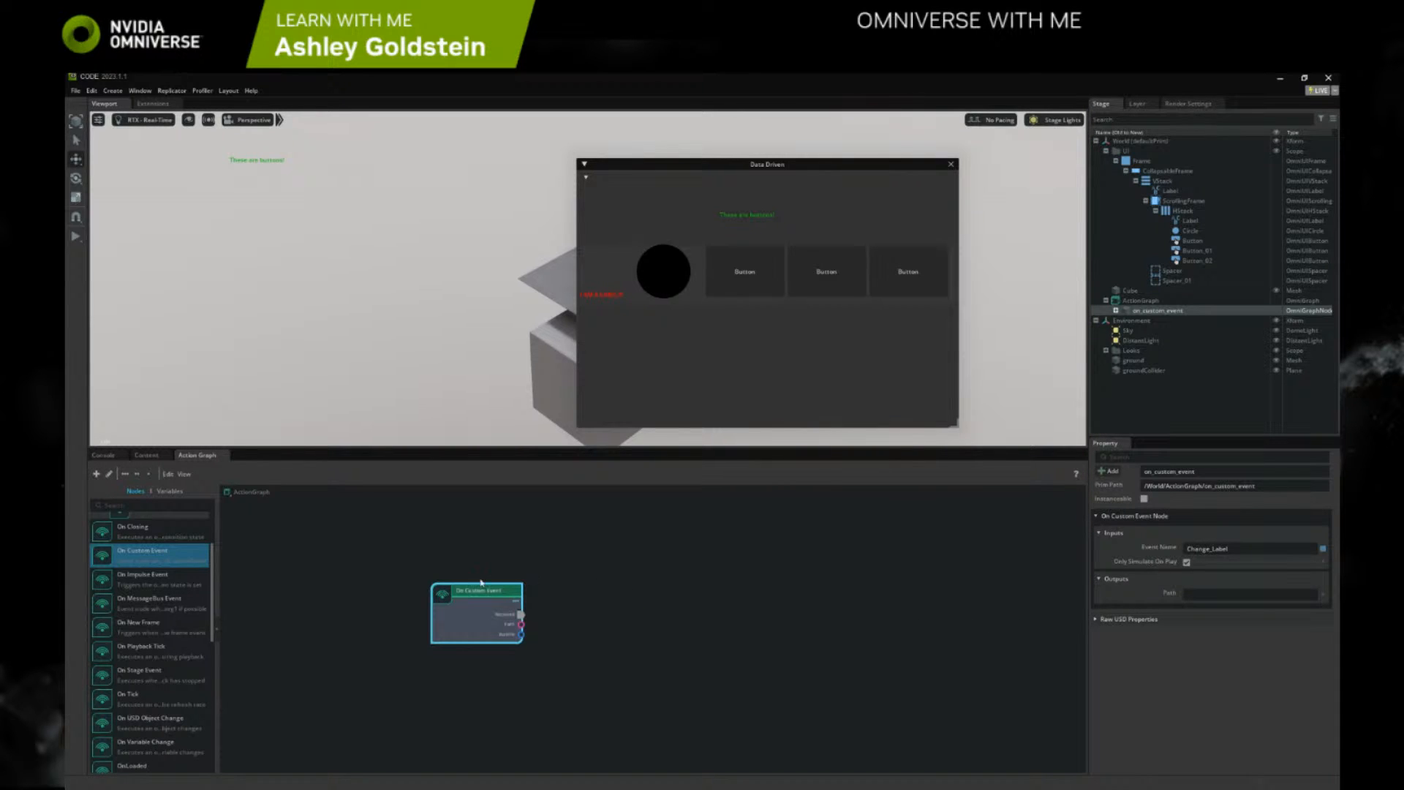
{"action": "left_click", "coordinate": [161, 505]}
{"action": "type", "text": "ecript"}
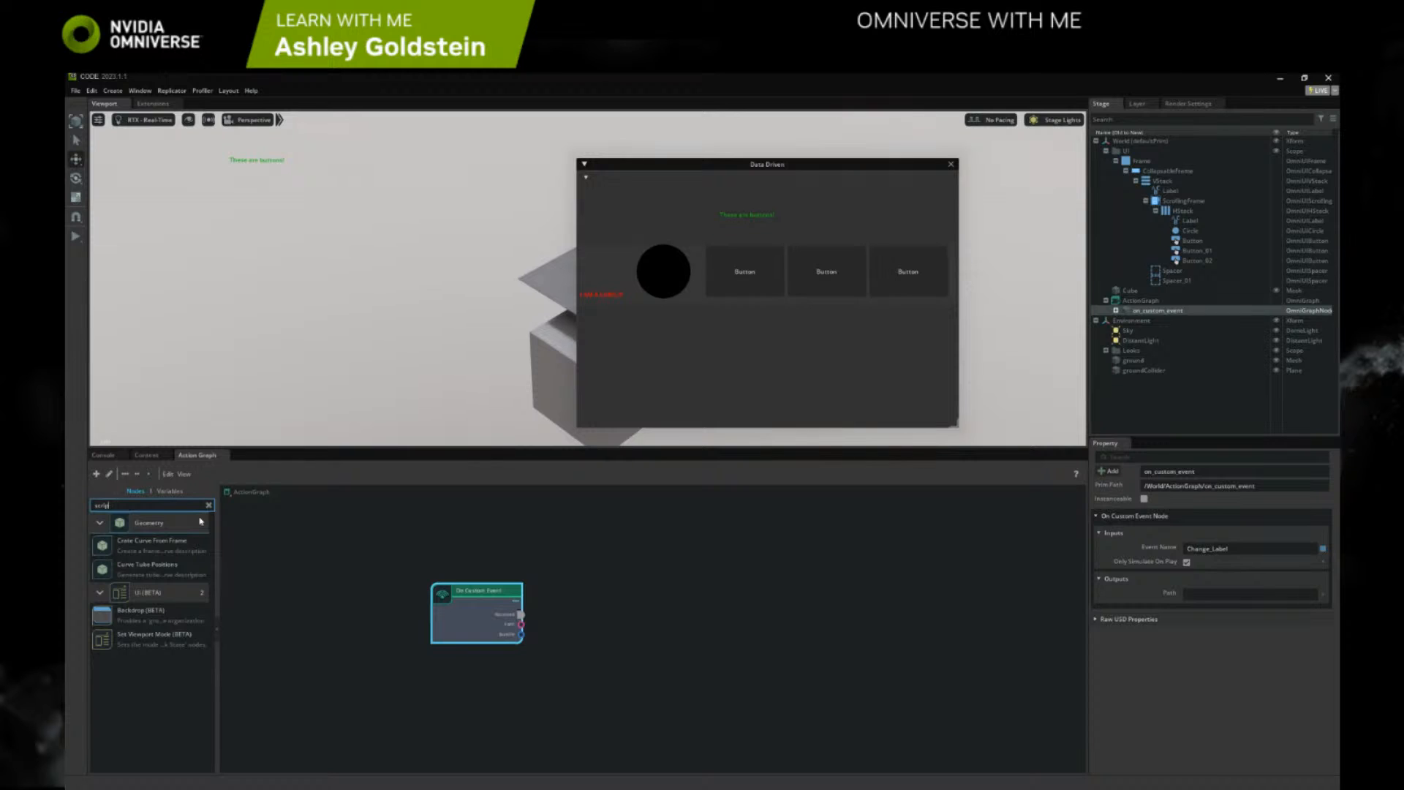
{"action": "key", "text": "BackSpace"}
{"action": "key", "text": "BackSpace"}
{"action": "key", "text": "BackSpace"}
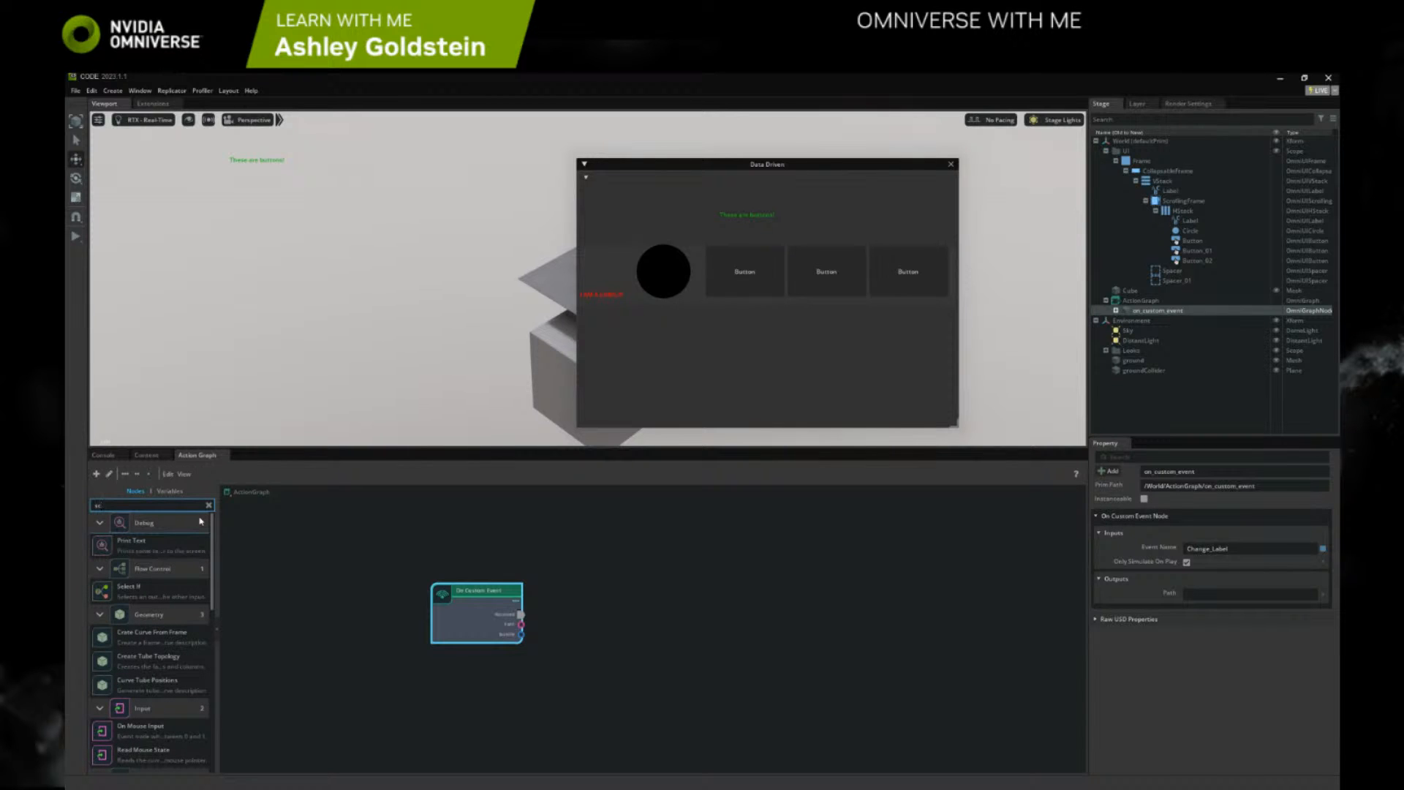
{"action": "key", "text": "BackSpace"}
{"action": "key", "text": "BackSpace"}
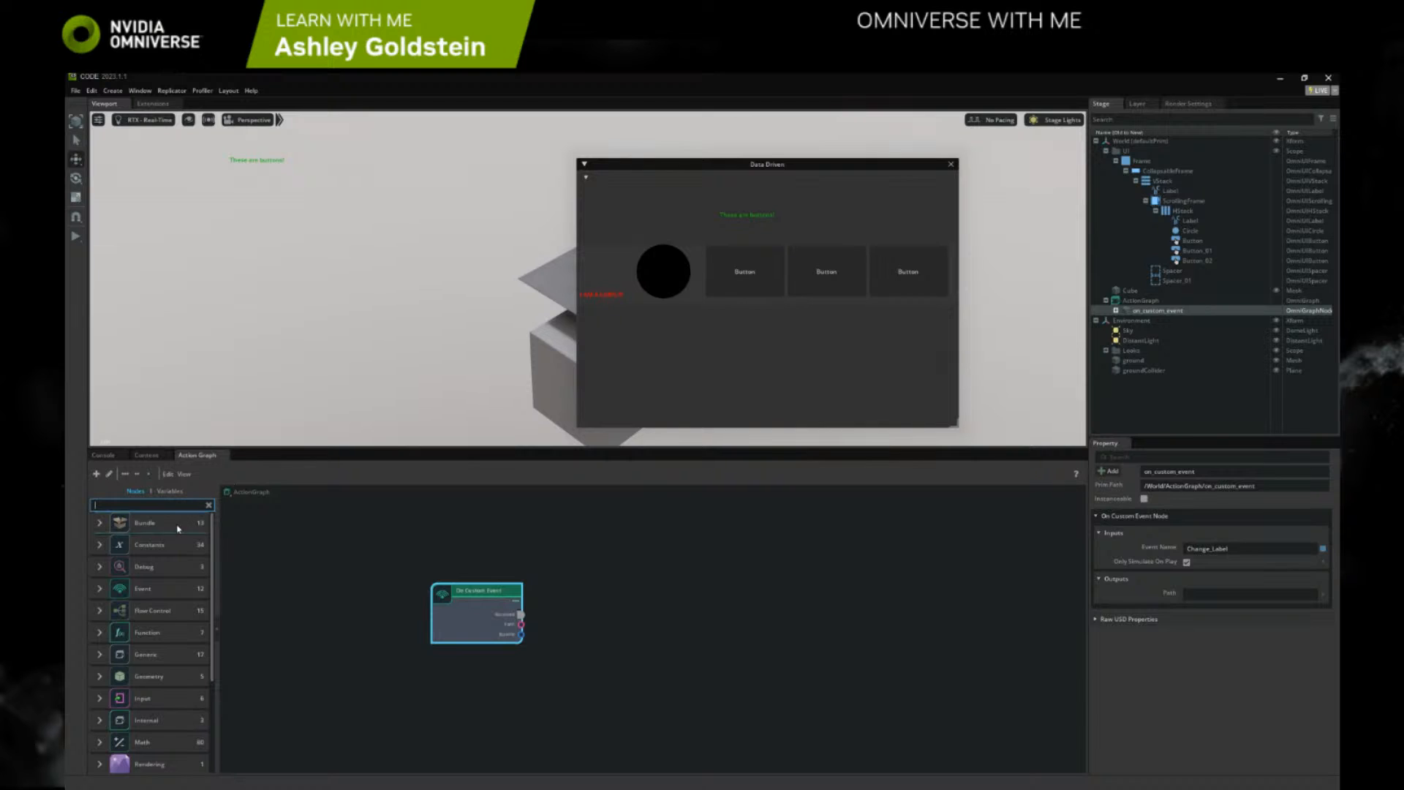
{"action": "scroll", "coordinate": [176, 544], "scroll_direction": "down", "scroll_amount": 5}
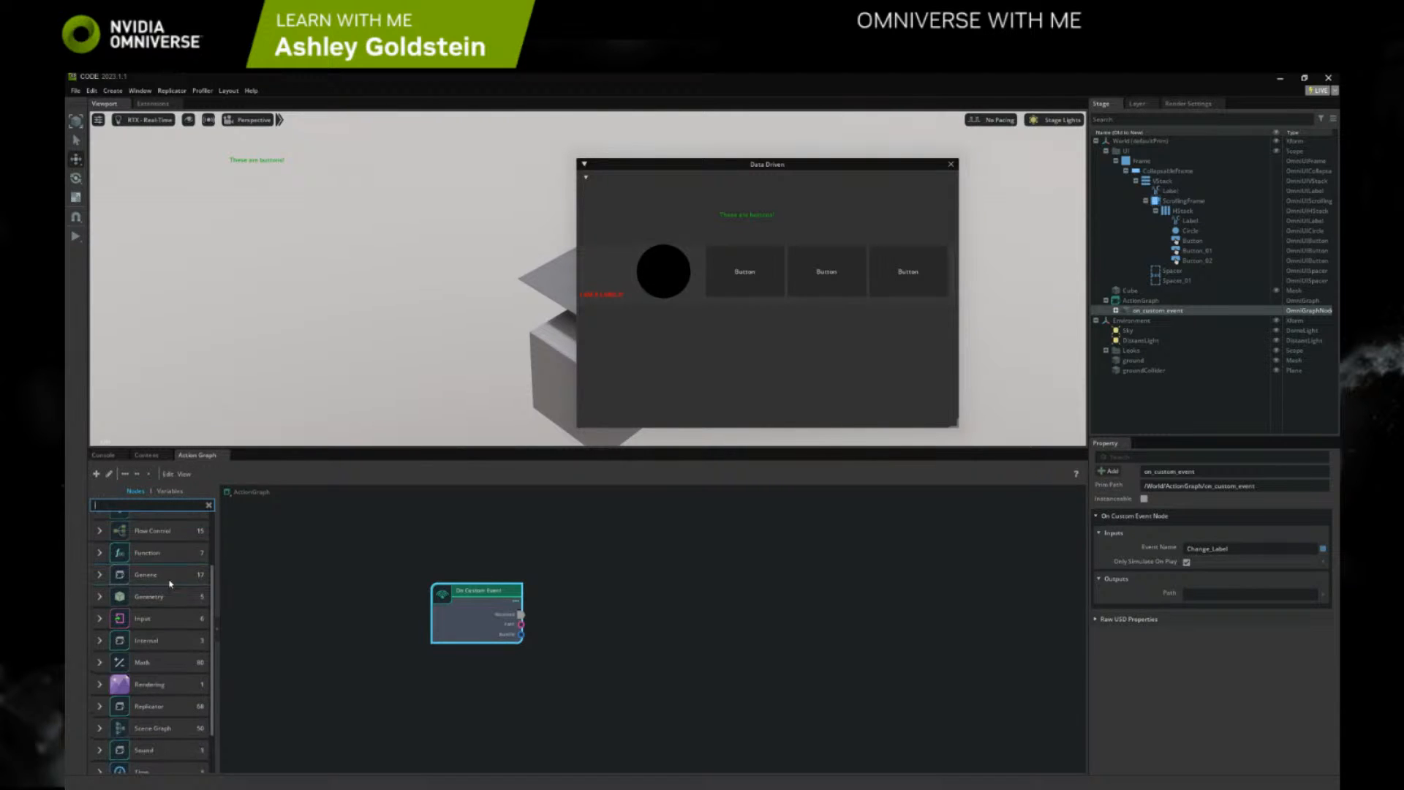
{"action": "scroll", "coordinate": [165, 679], "scroll_direction": "up", "scroll_amount": 5}
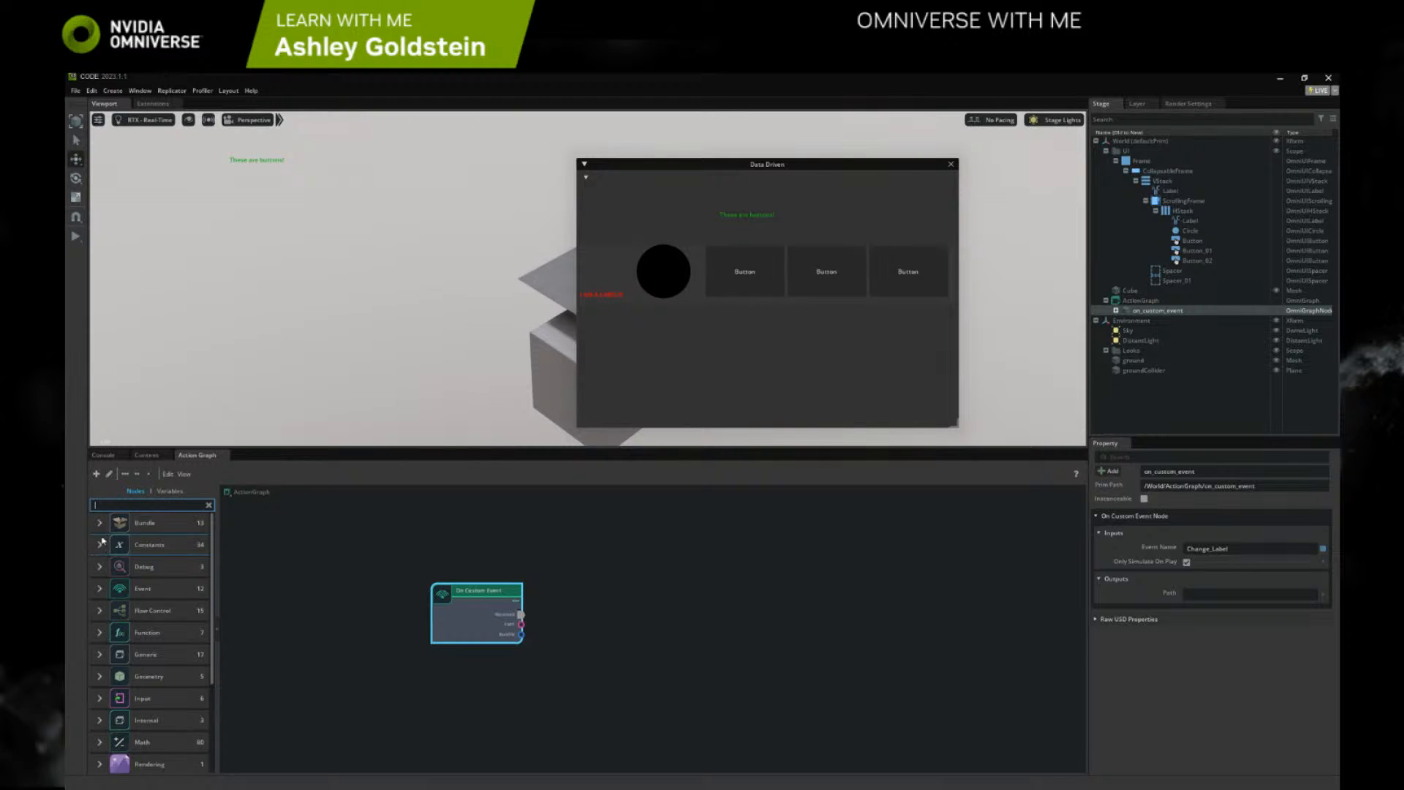
{"action": "scroll", "coordinate": [115, 630], "scroll_direction": "down", "scroll_amount": 2}
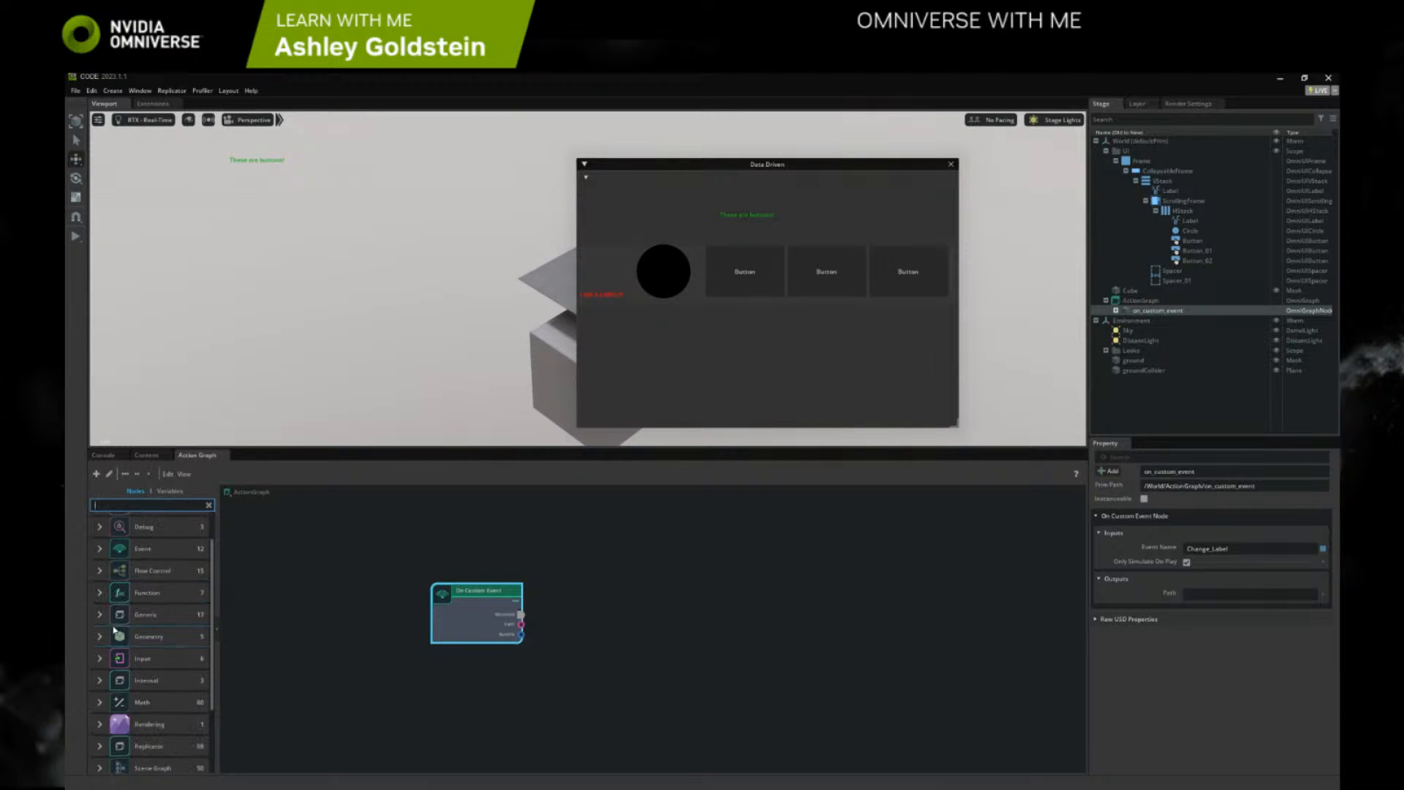
{"action": "type", "text": "scr"}
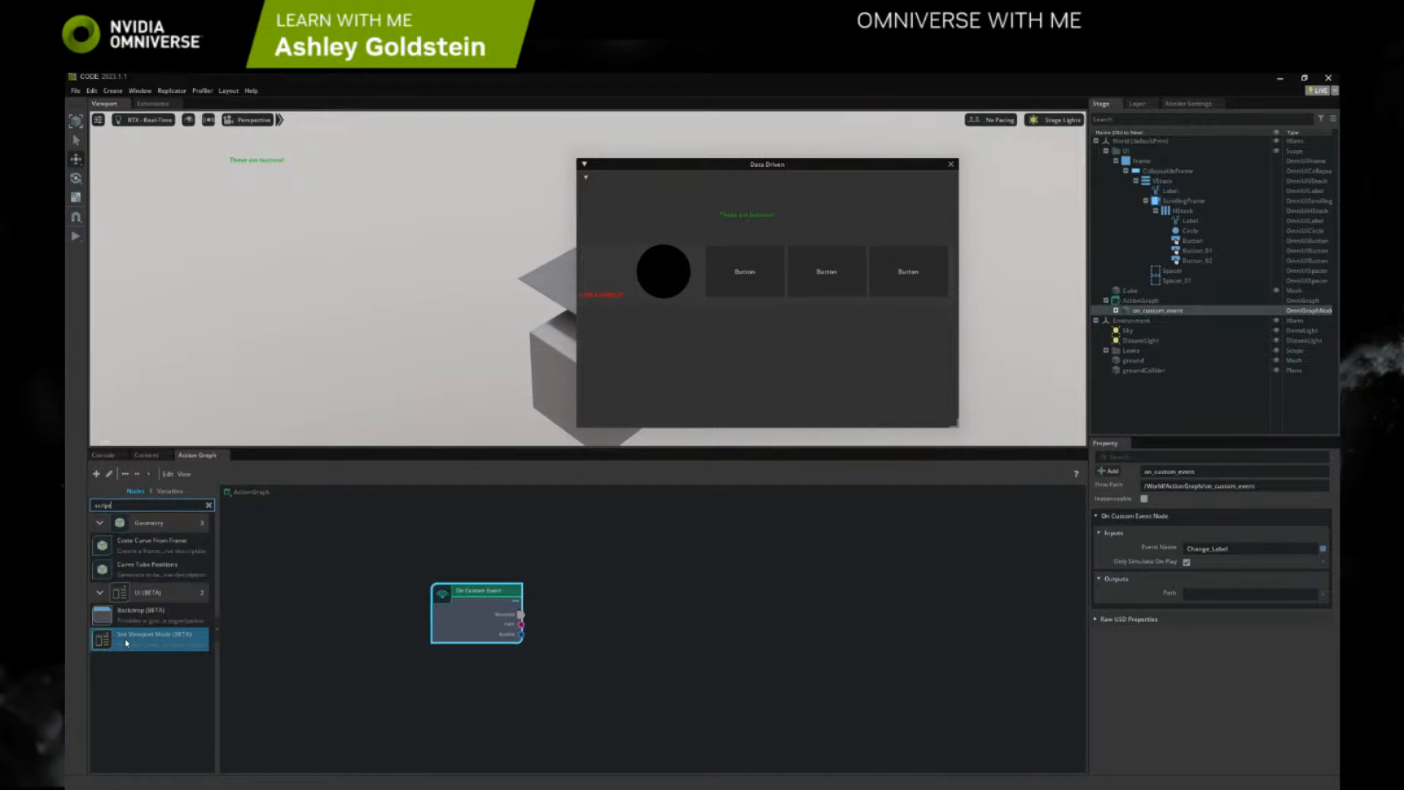
{"action": "type", "text": "ipt"}
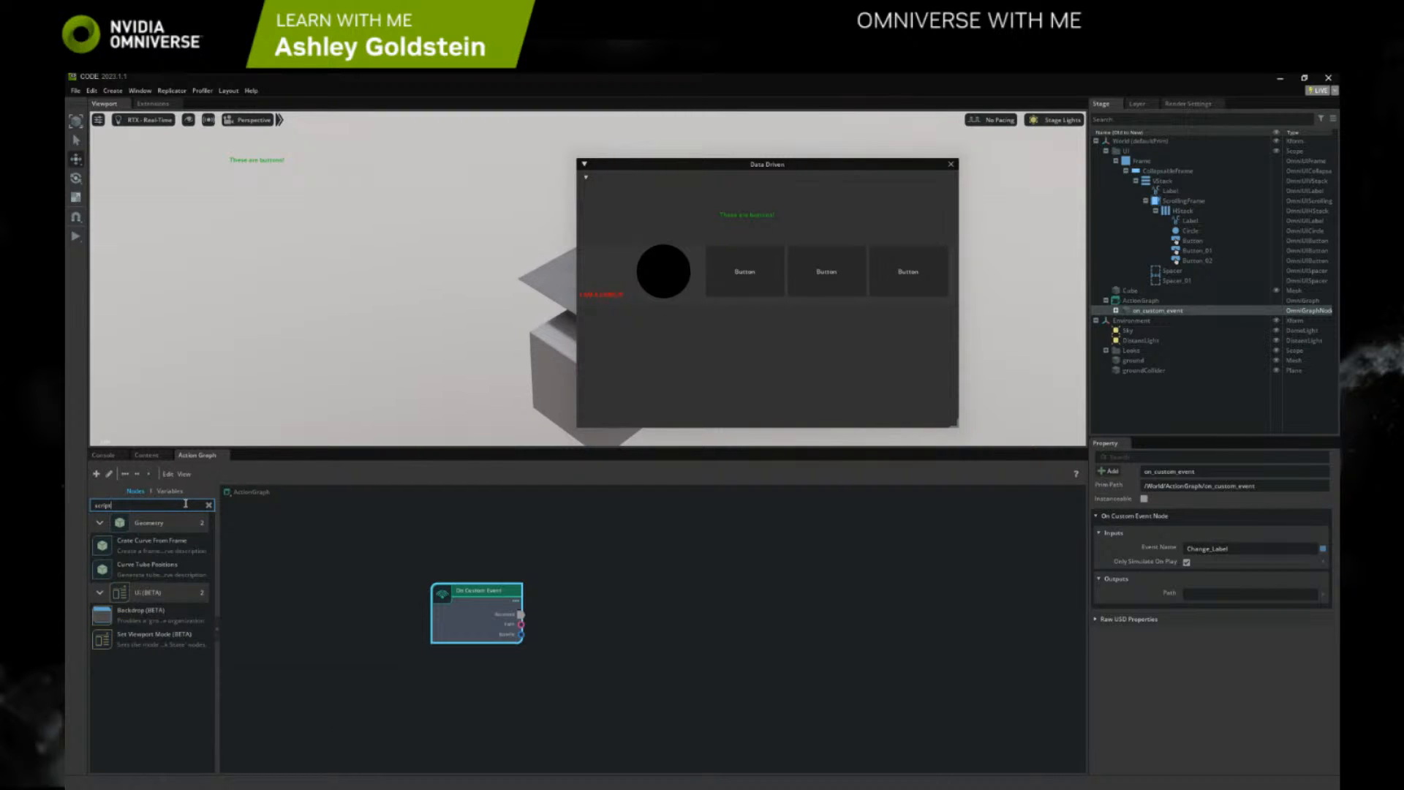
{"action": "key", "text": "BackSpace"}
{"action": "key", "text": "BackSpace"}
{"action": "key", "text": "BackSpace"}
{"action": "key", "text": "BackSpace"}
{"action": "key", "text": "BackSpace"}
{"action": "key", "text": "BackSpace"}
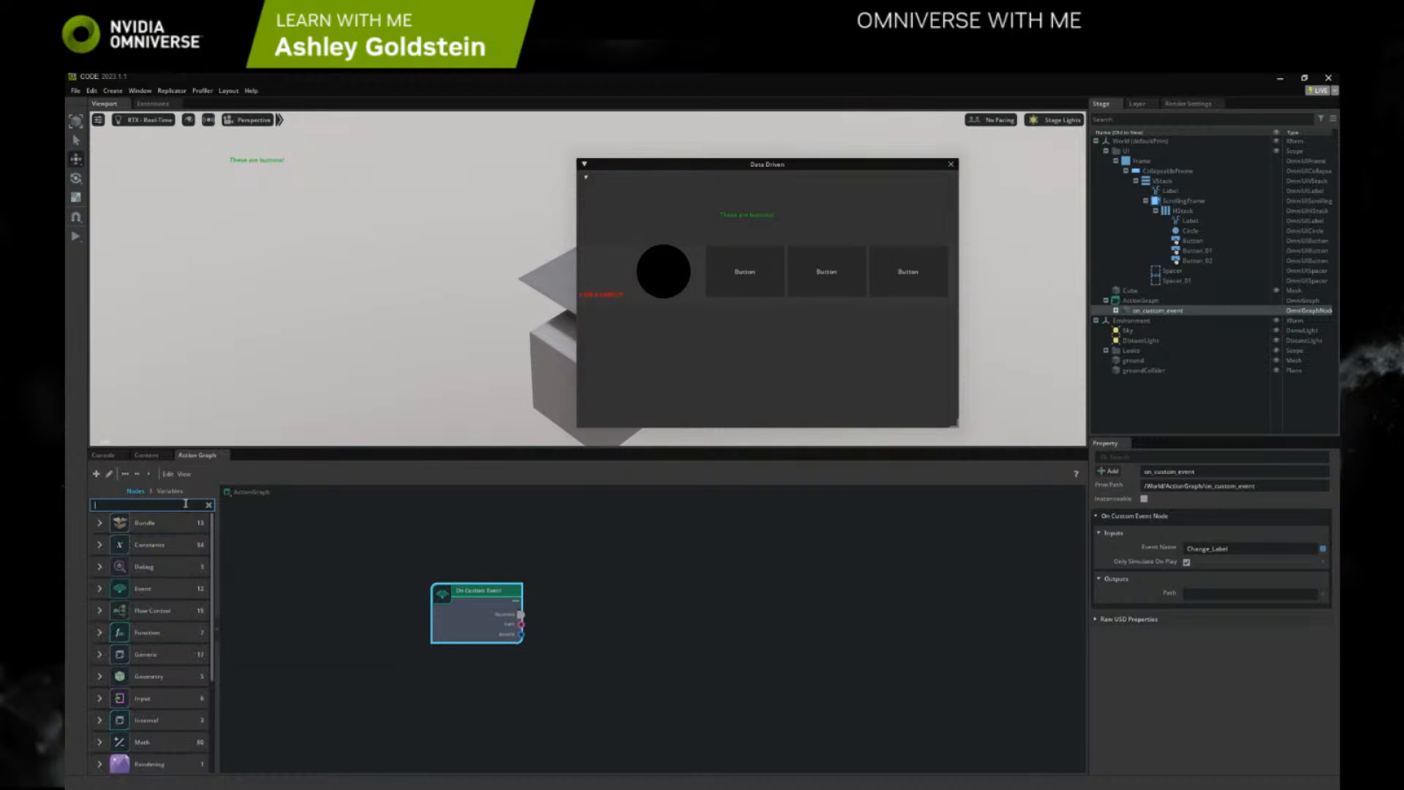
Look through the Event, Generic and Internal node categories for a script node
{"action": "left_click", "coordinate": [100, 523]}
{"action": "left_click", "coordinate": [100, 523]}
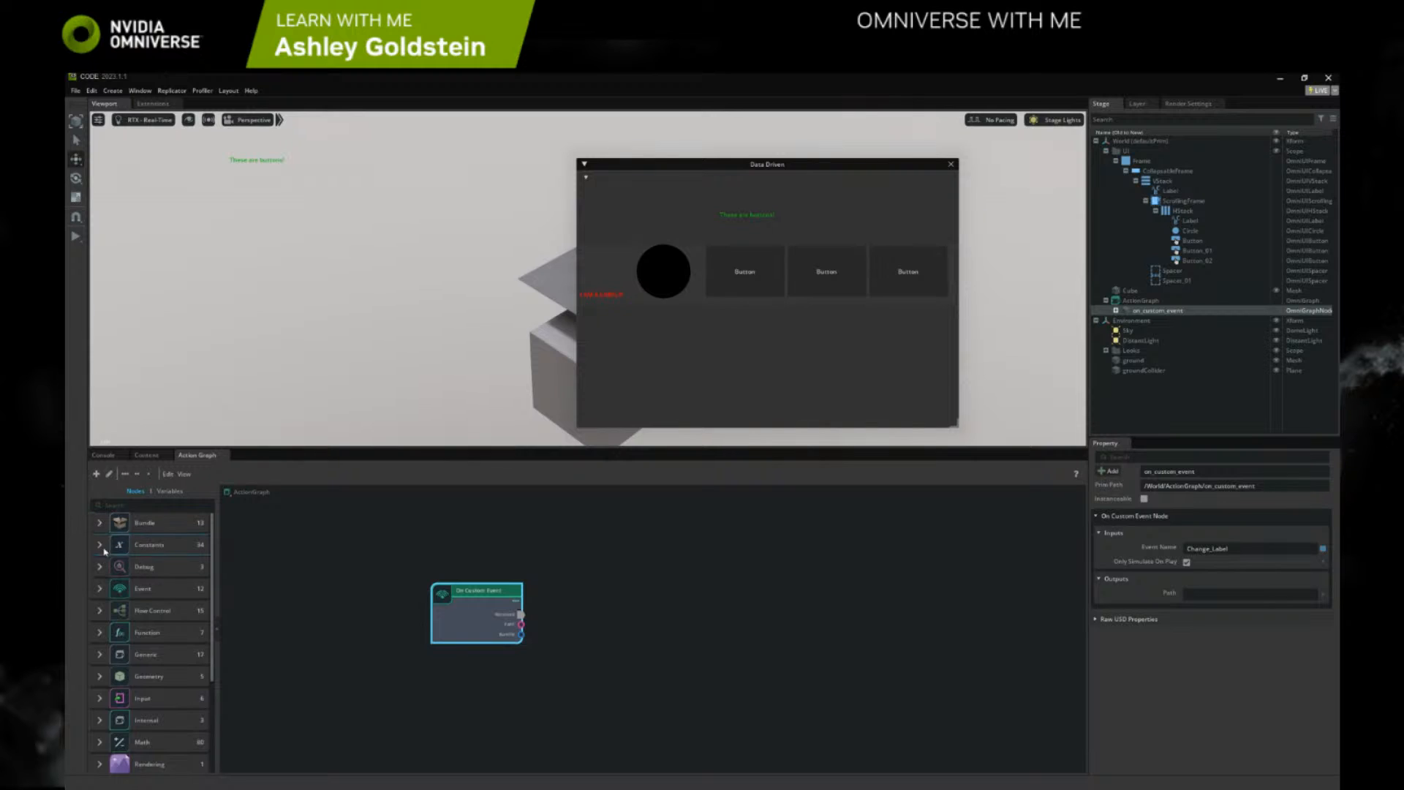
{"action": "left_click", "coordinate": [103, 591]}
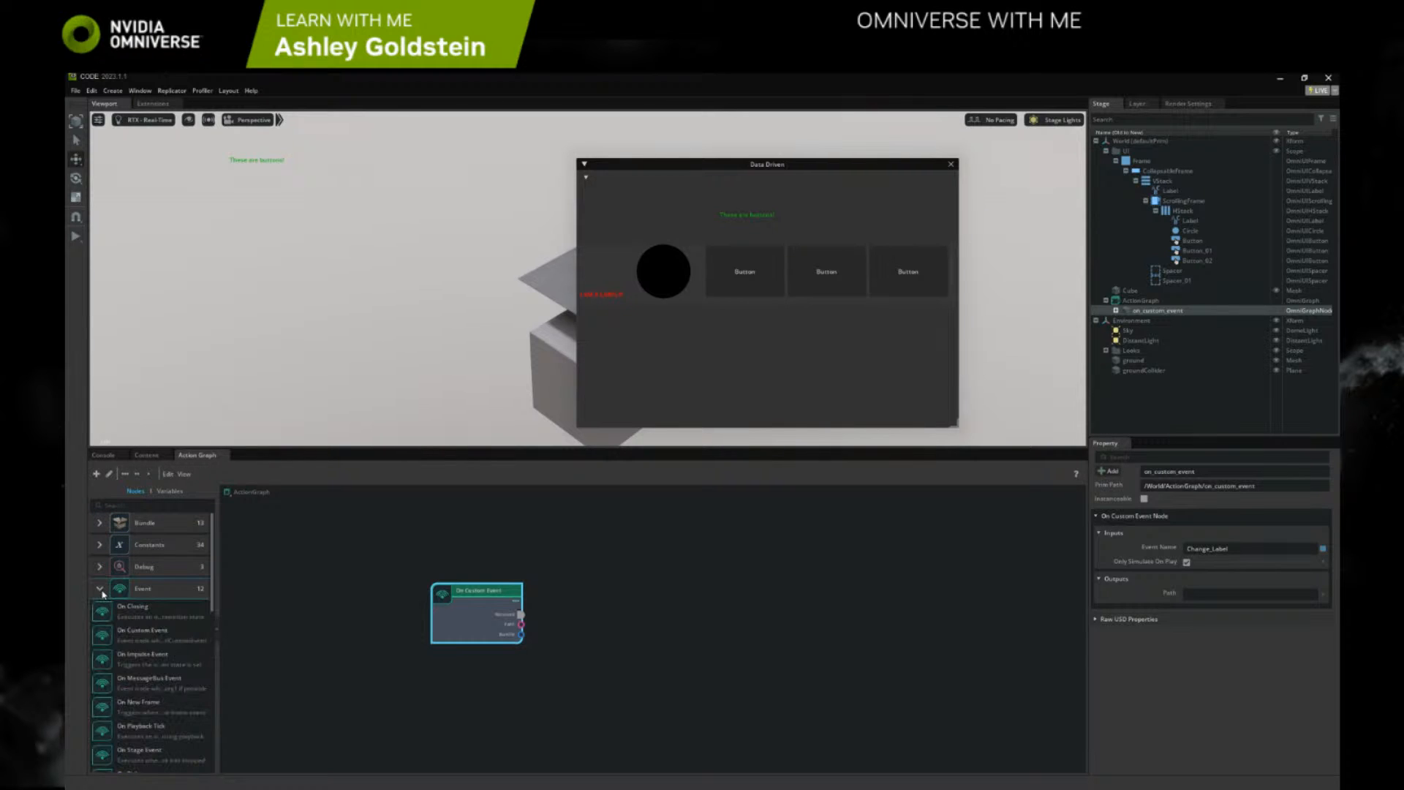
{"action": "left_click", "coordinate": [103, 590]}
{"action": "scroll", "coordinate": [103, 594], "scroll_direction": "down", "scroll_amount": 1}
{"action": "scroll", "coordinate": [102, 596], "scroll_direction": "down", "scroll_amount": 2}
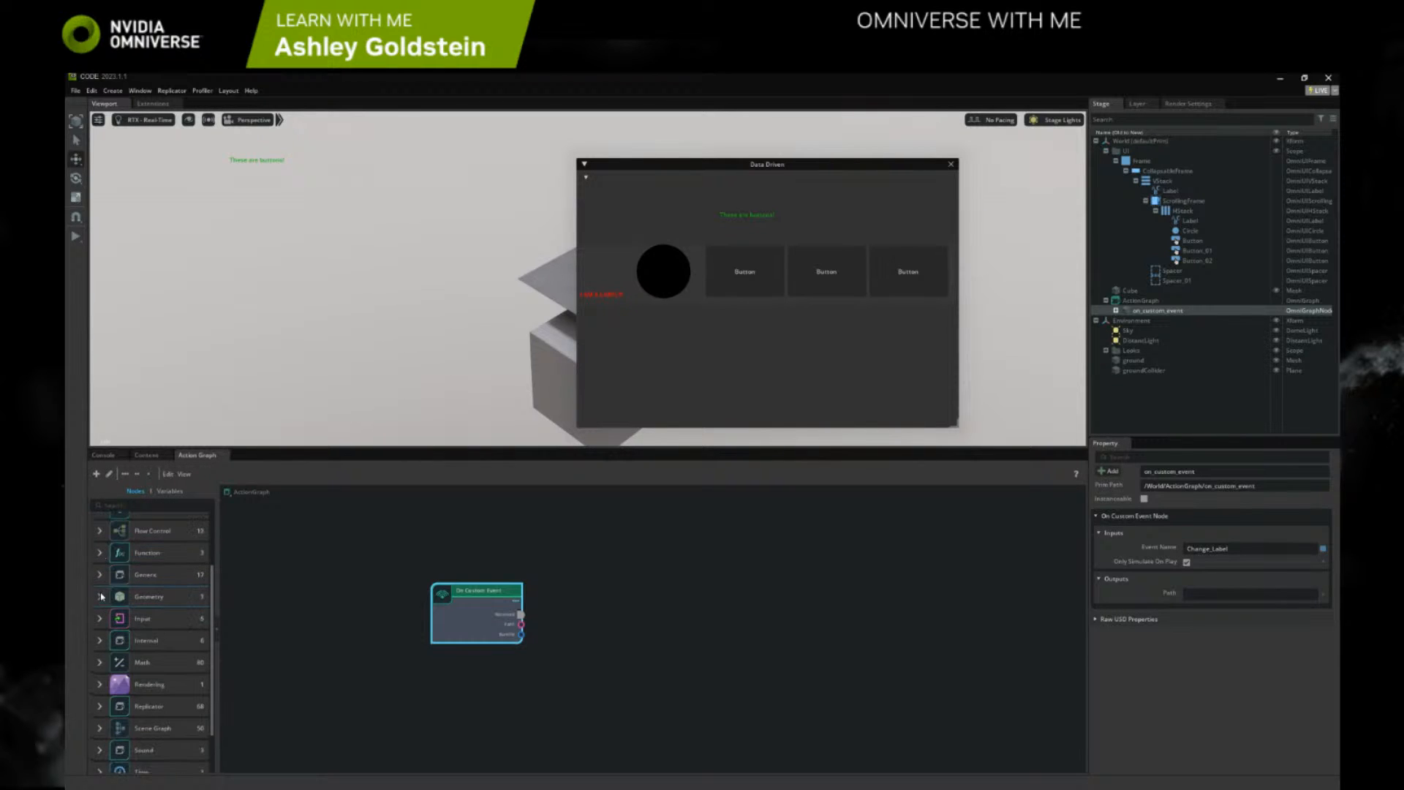
{"action": "left_click", "coordinate": [101, 576]}
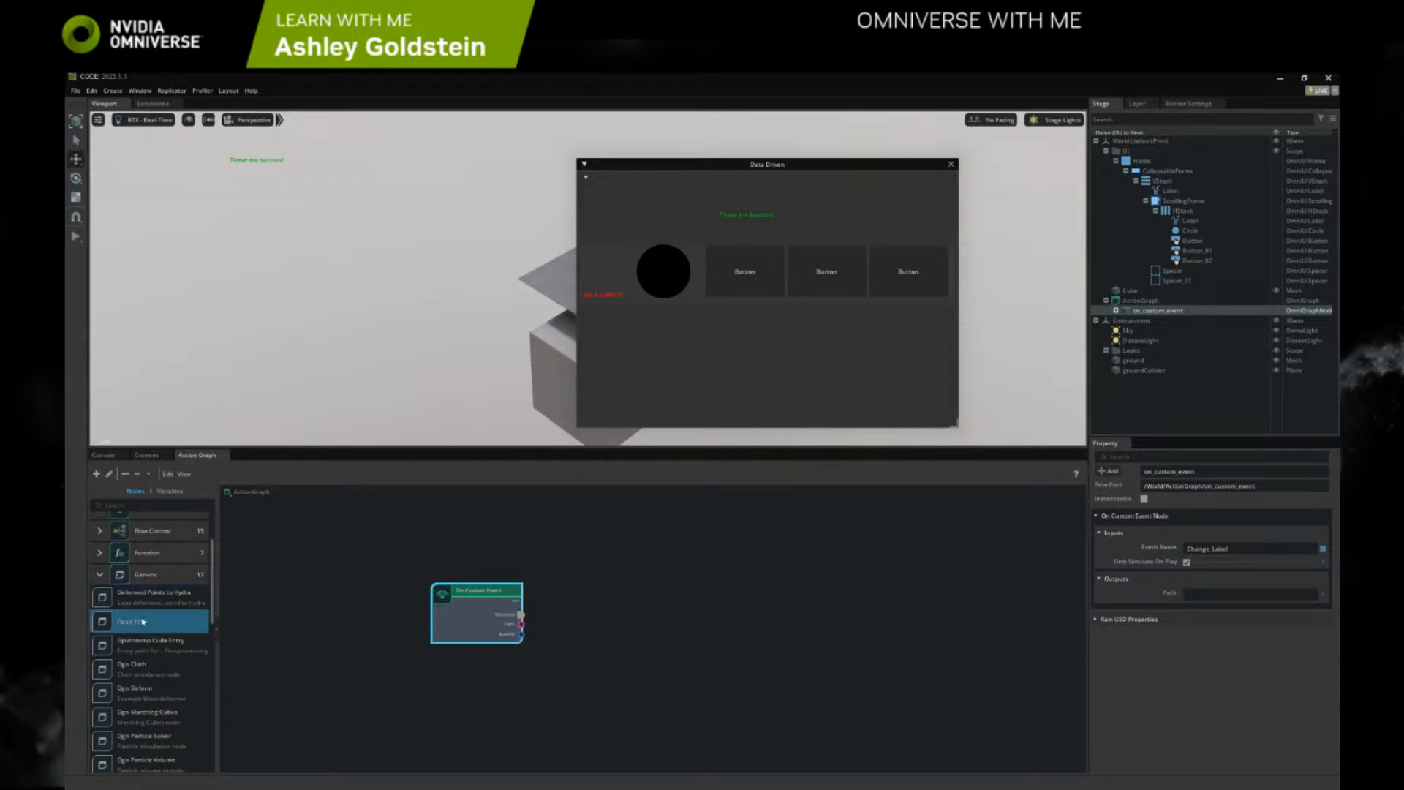
{"action": "scroll", "coordinate": [144, 618], "scroll_direction": "down", "scroll_amount": 5}
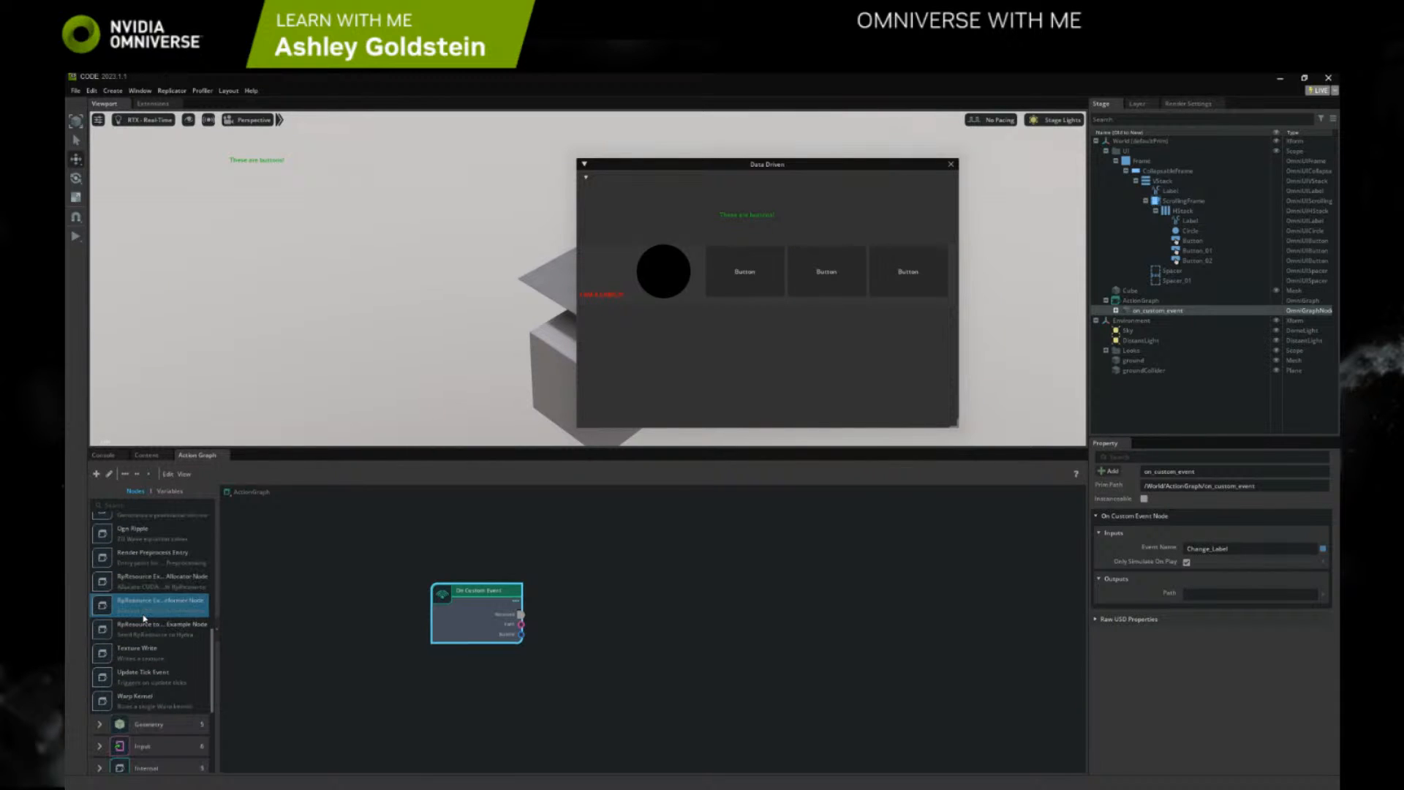
{"action": "scroll", "coordinate": [135, 621], "scroll_direction": "down", "scroll_amount": 4}
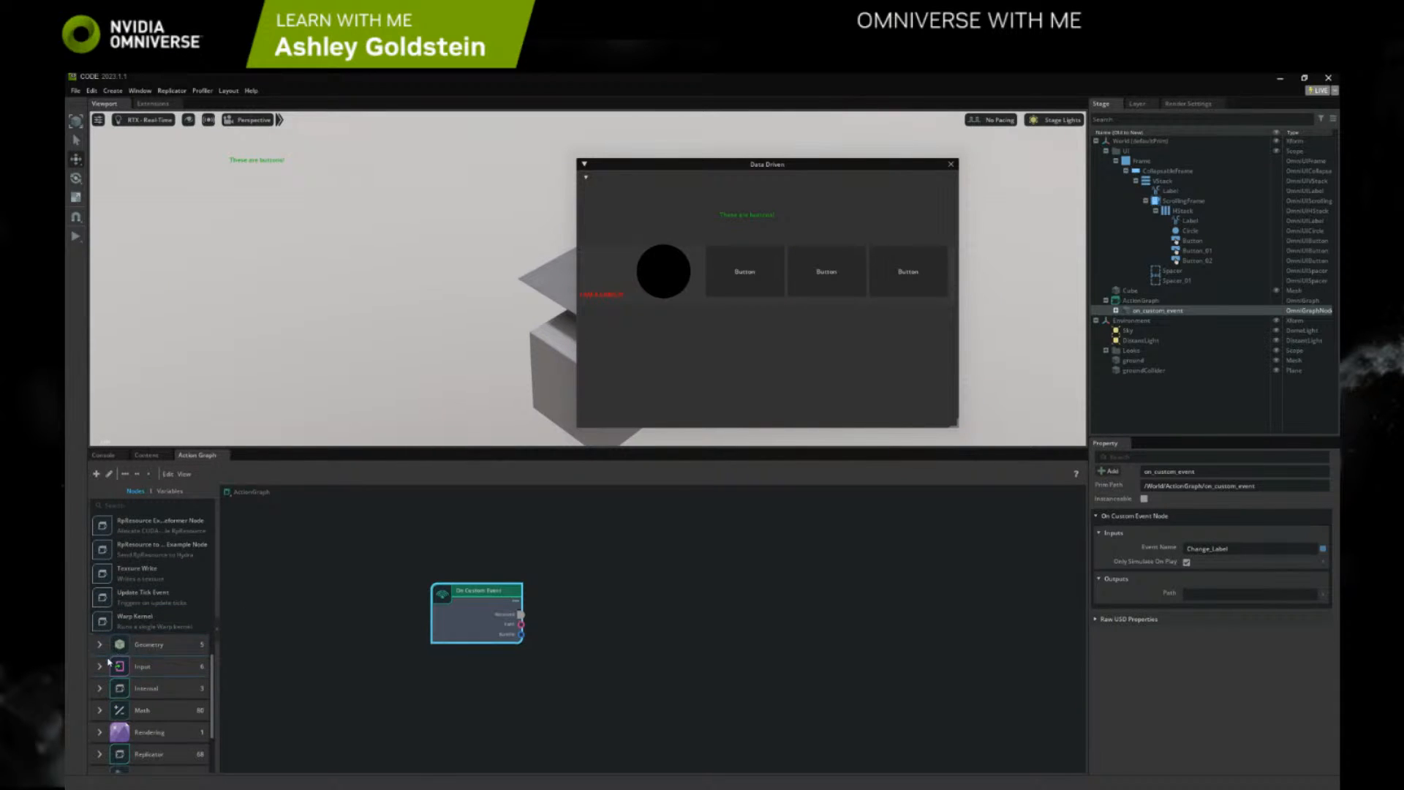
{"action": "scroll", "coordinate": [122, 646], "scroll_direction": "down", "scroll_amount": 4}
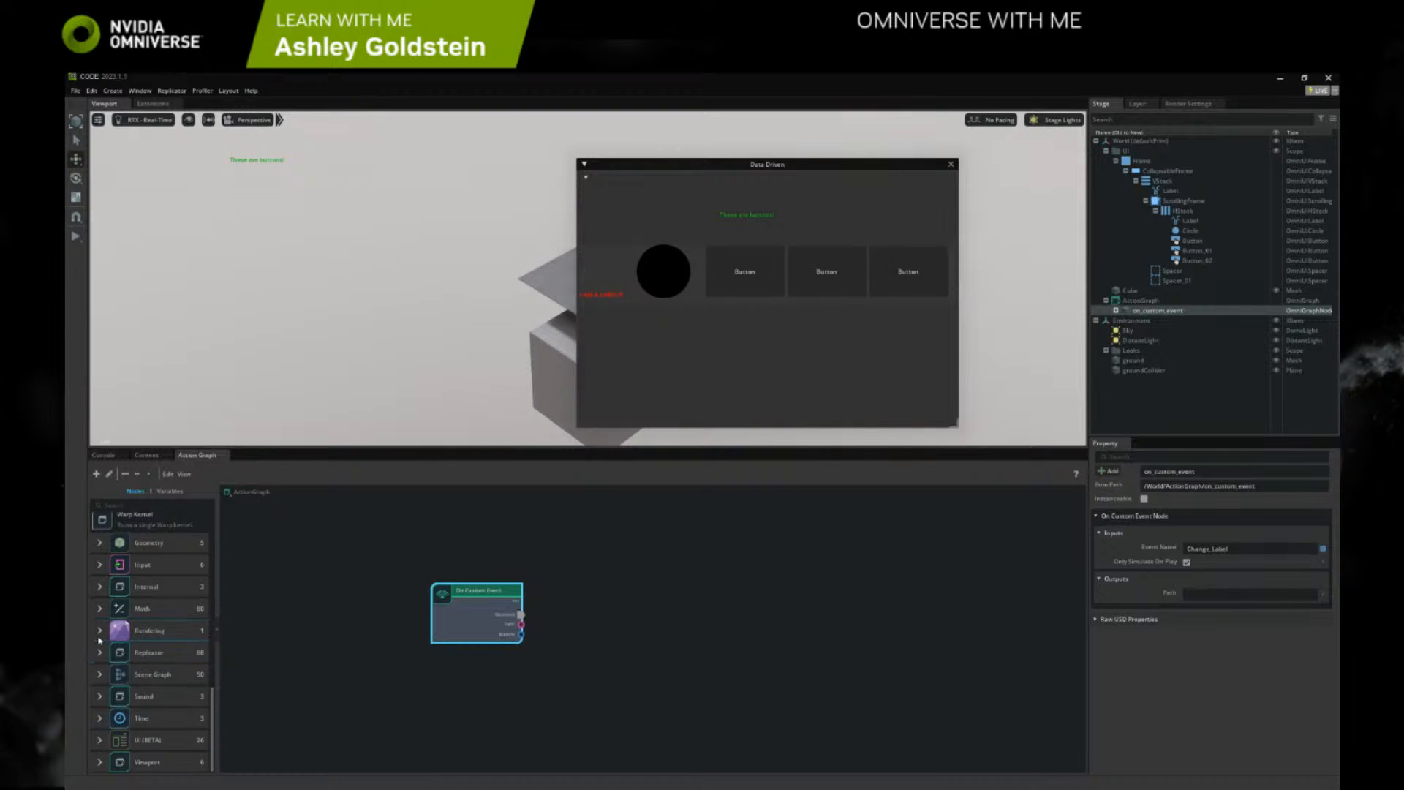
{"action": "left_click", "coordinate": [99, 588]}
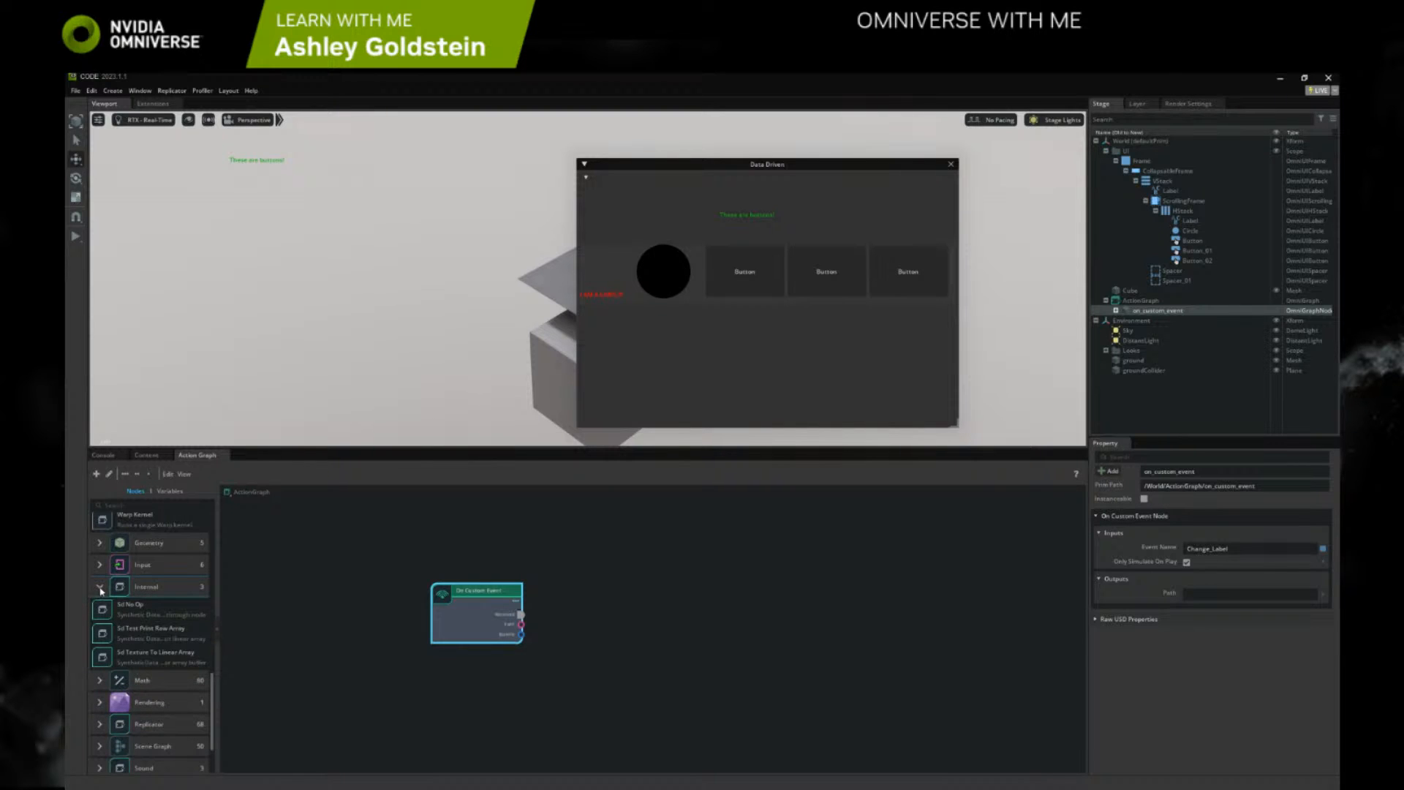
{"action": "left_click", "coordinate": [100, 587]}
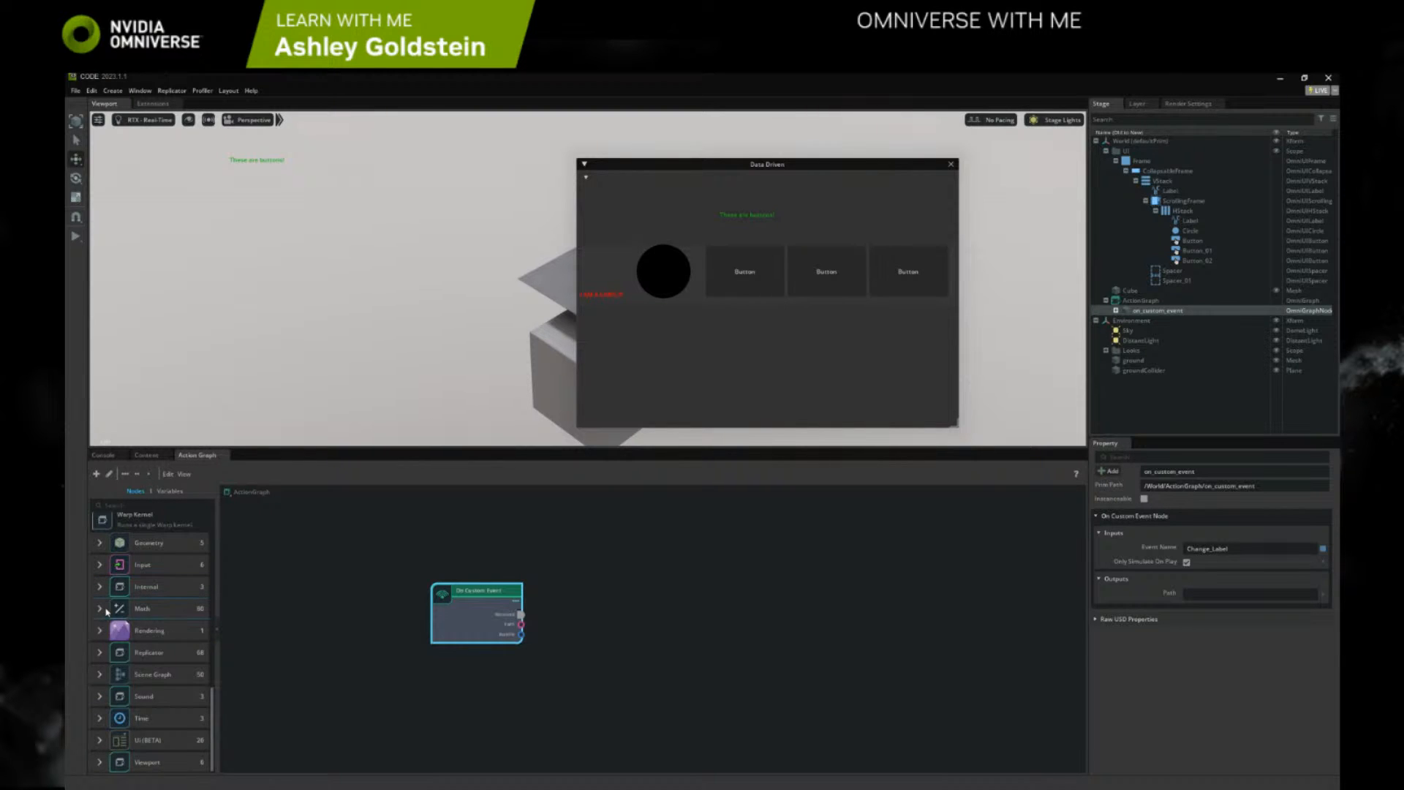
Look through the Math node category for a script node
{"action": "left_click", "coordinate": [100, 608]}
{"action": "scroll", "coordinate": [121, 659], "scroll_direction": "down", "scroll_amount": 3}
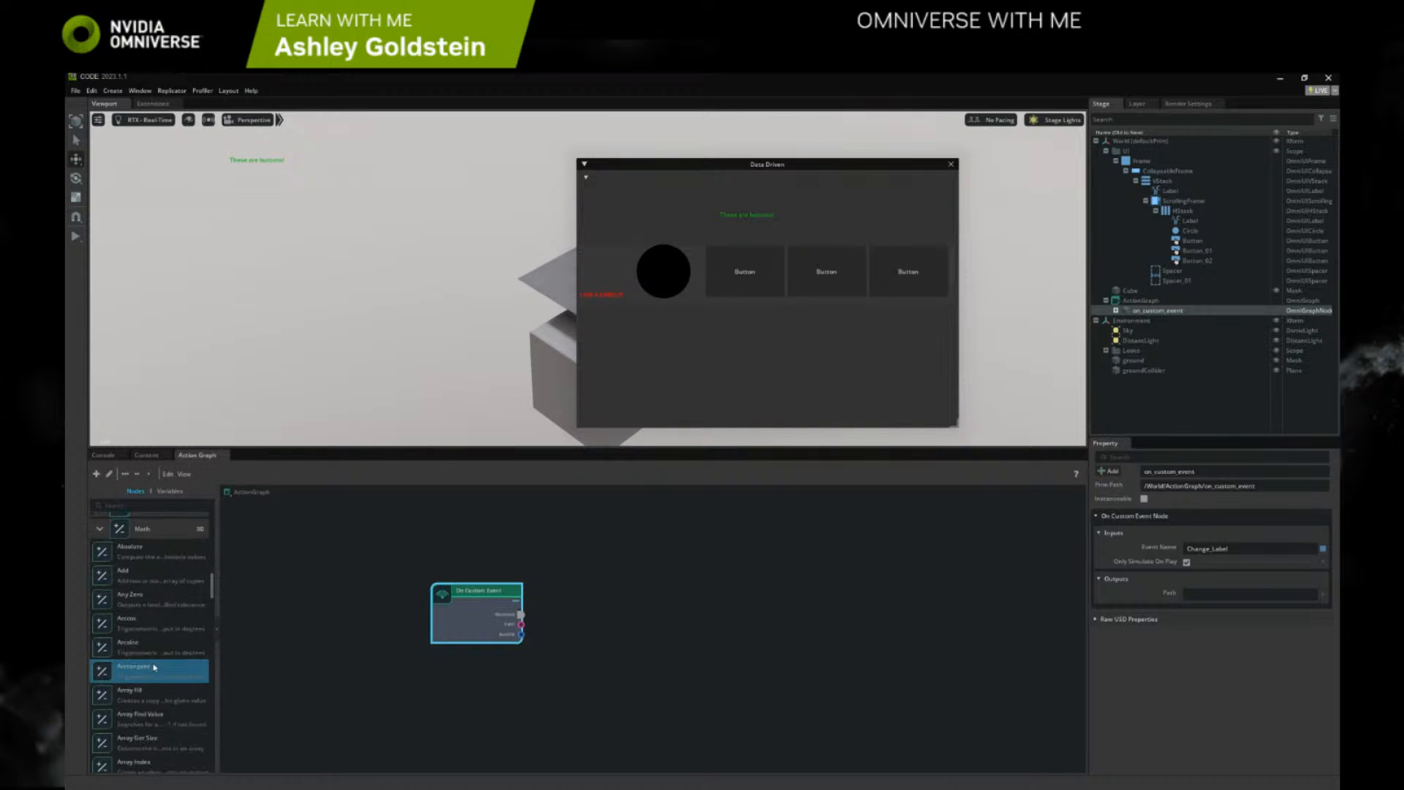
{"action": "scroll", "coordinate": [157, 666], "scroll_direction": "down", "scroll_amount": 5}
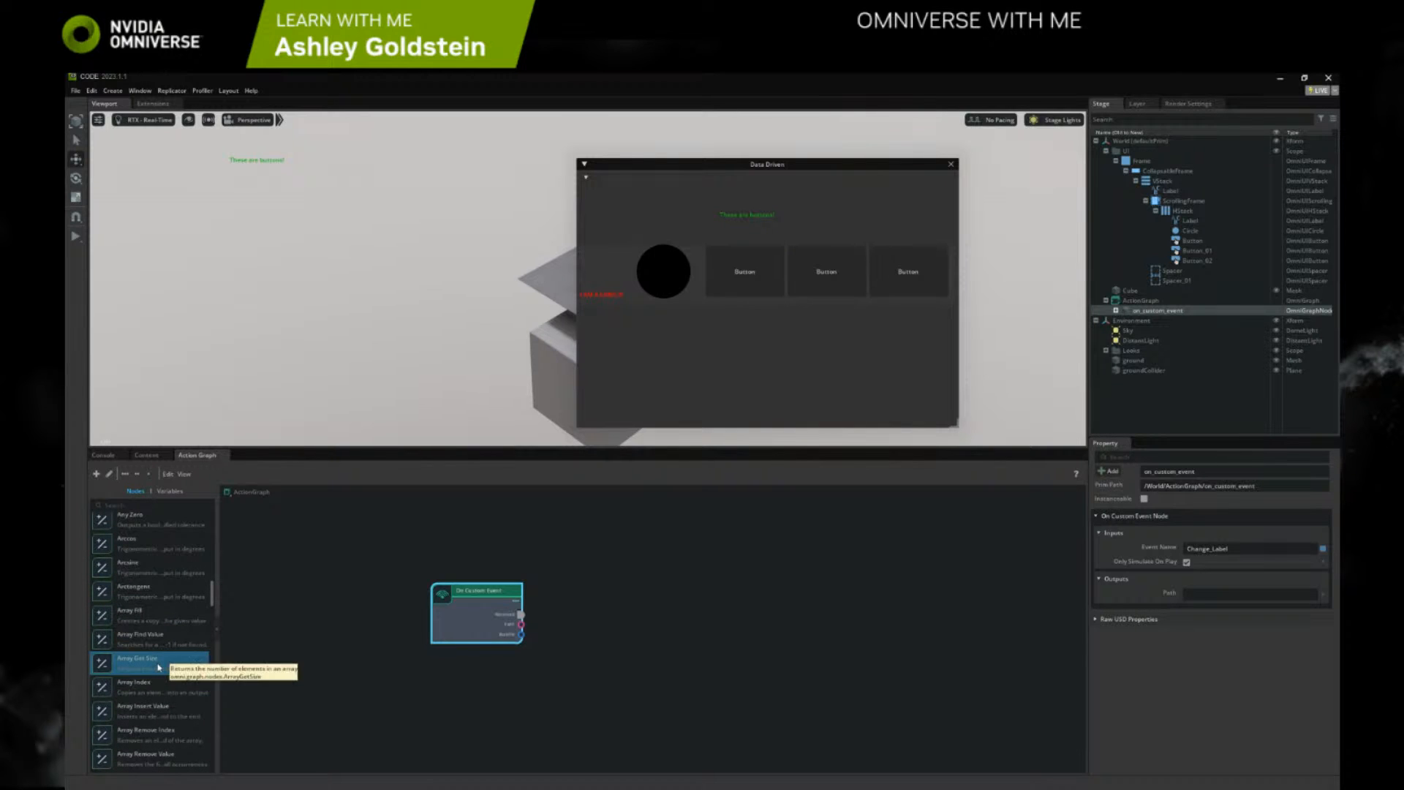
{"action": "scroll", "coordinate": [158, 667], "scroll_direction": "down", "scroll_amount": 13}
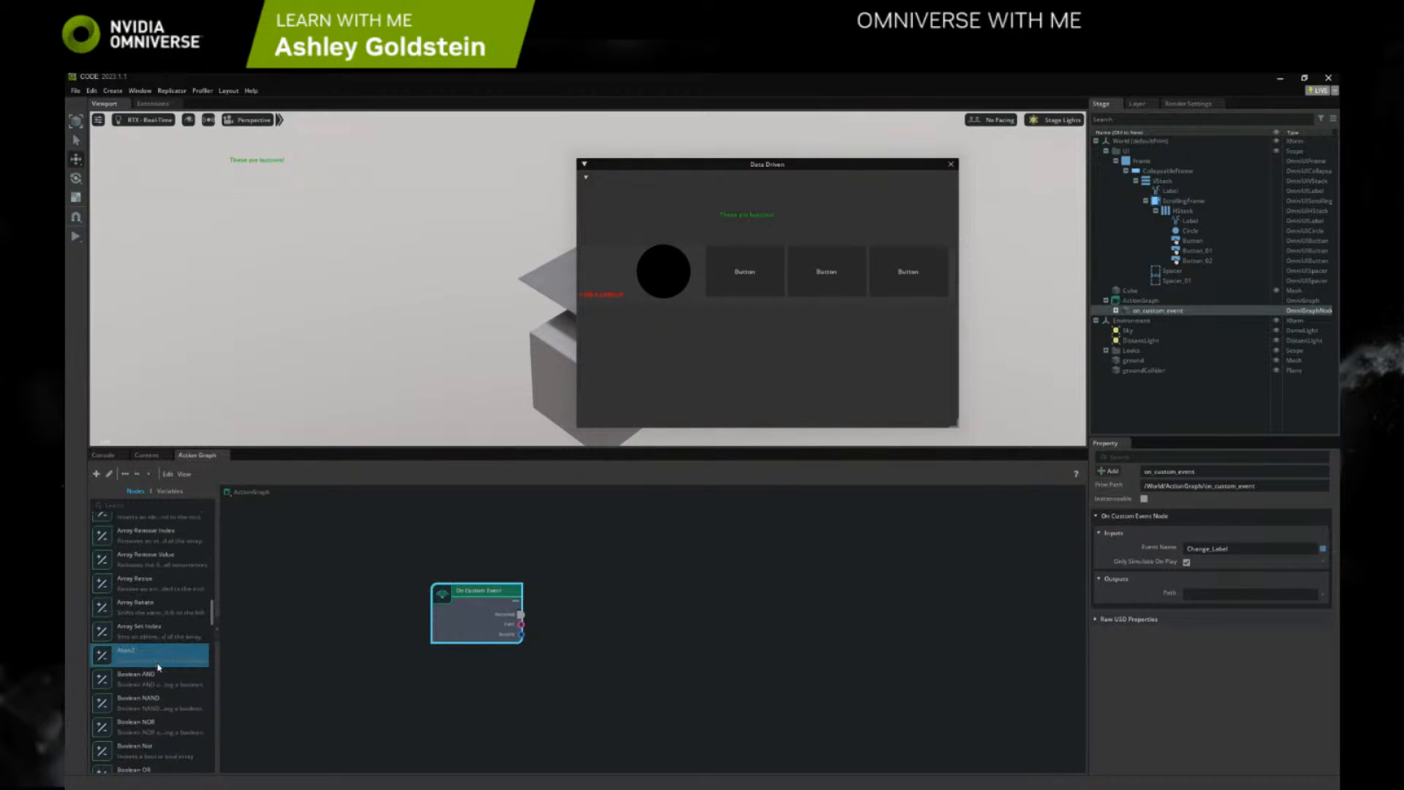
{"action": "scroll", "coordinate": [158, 666], "scroll_direction": "down", "scroll_amount": 10}
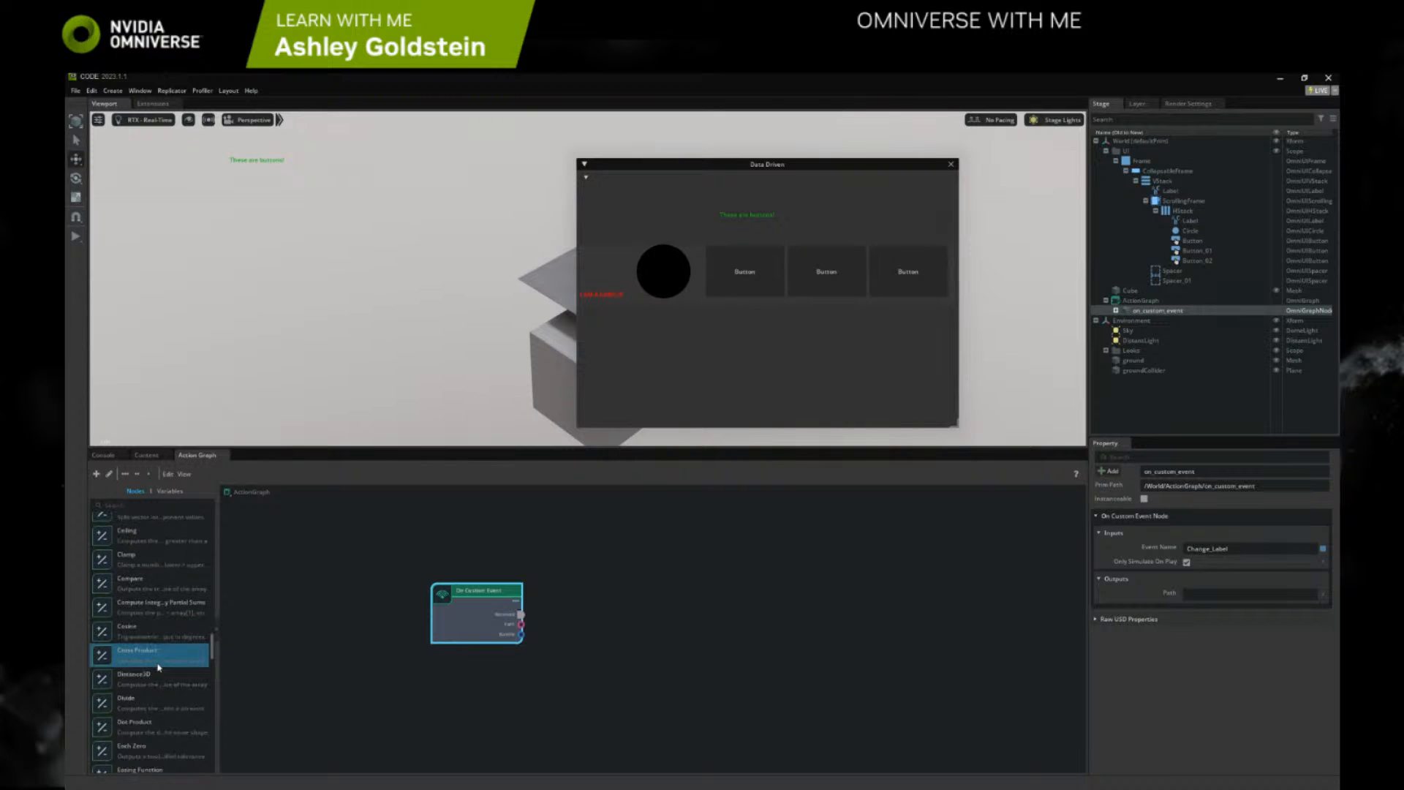
{"action": "scroll", "coordinate": [157, 666], "scroll_direction": "down", "scroll_amount": 8}
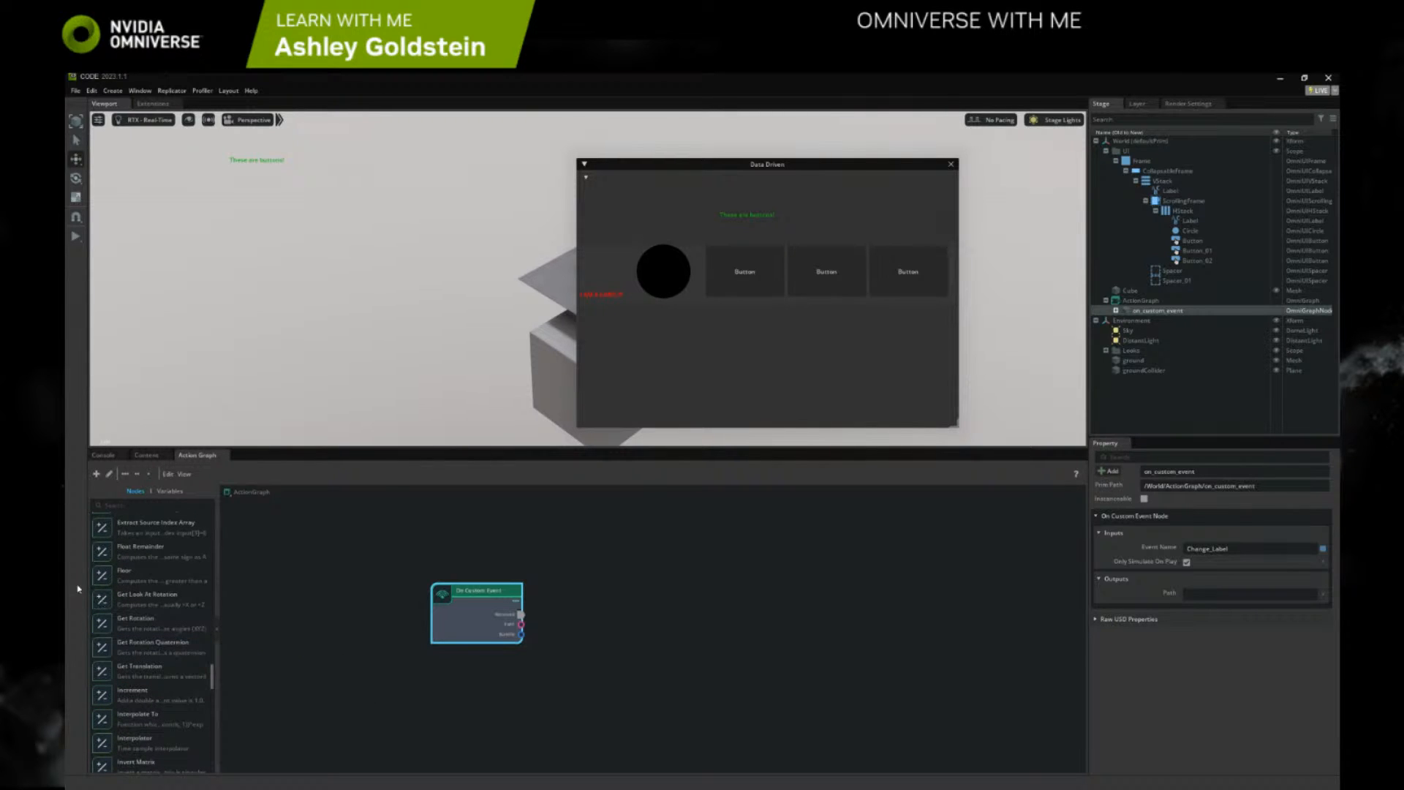
{"action": "scroll", "coordinate": [176, 636], "scroll_direction": "down", "scroll_amount": 8}
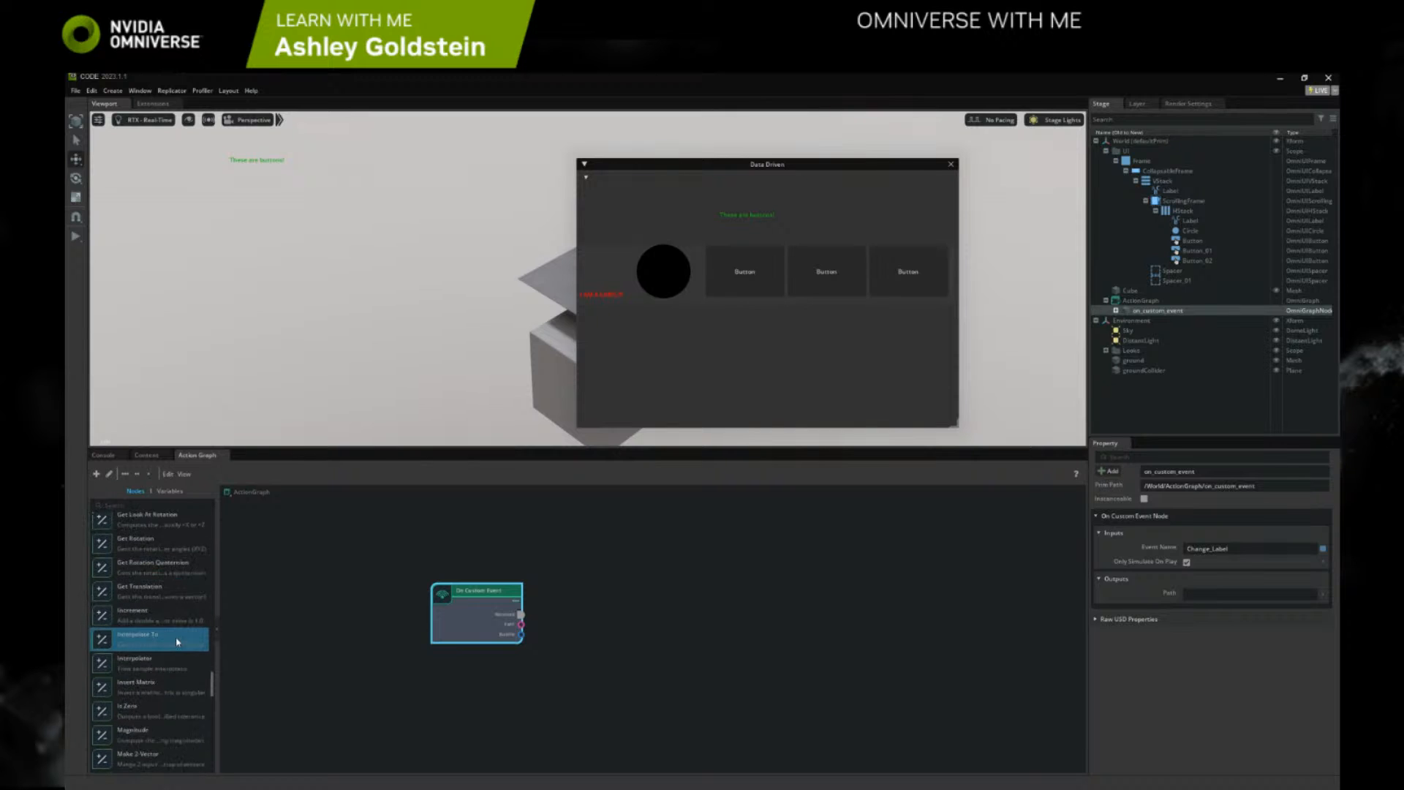
{"action": "scroll", "coordinate": [175, 636], "scroll_direction": "down", "scroll_amount": 12}
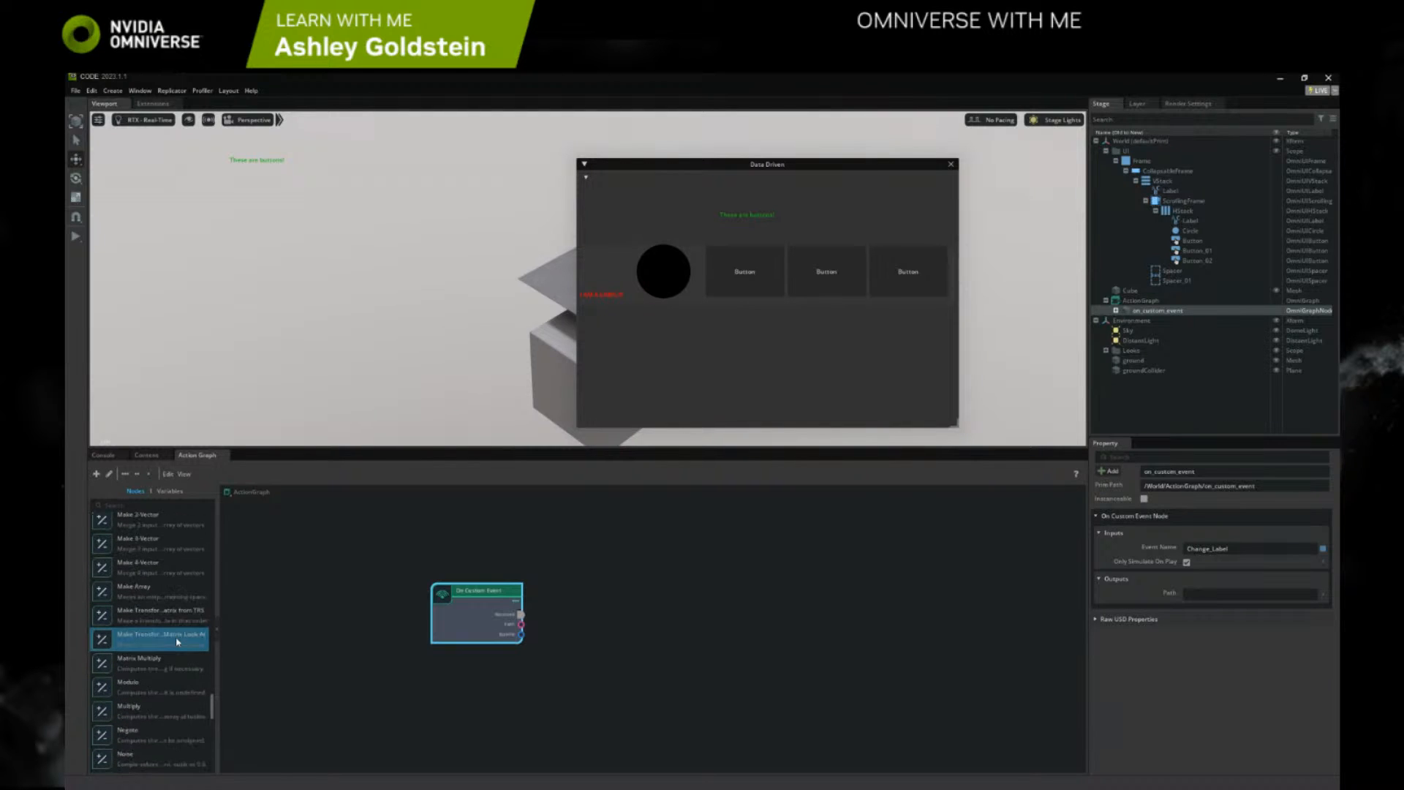
{"action": "scroll", "coordinate": [176, 645], "scroll_direction": "down", "scroll_amount": 12}
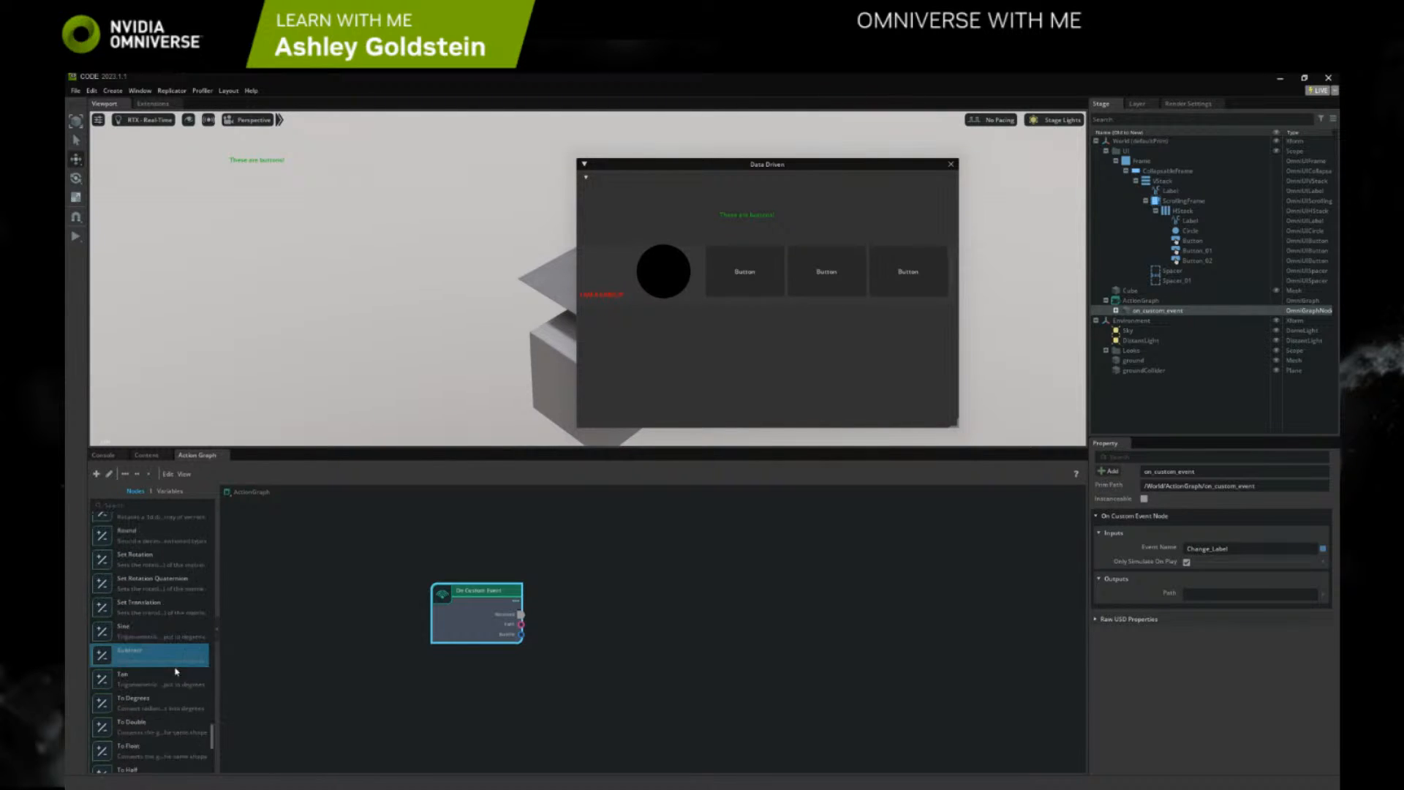
{"action": "scroll", "coordinate": [117, 731], "scroll_direction": "down", "scroll_amount": 2}
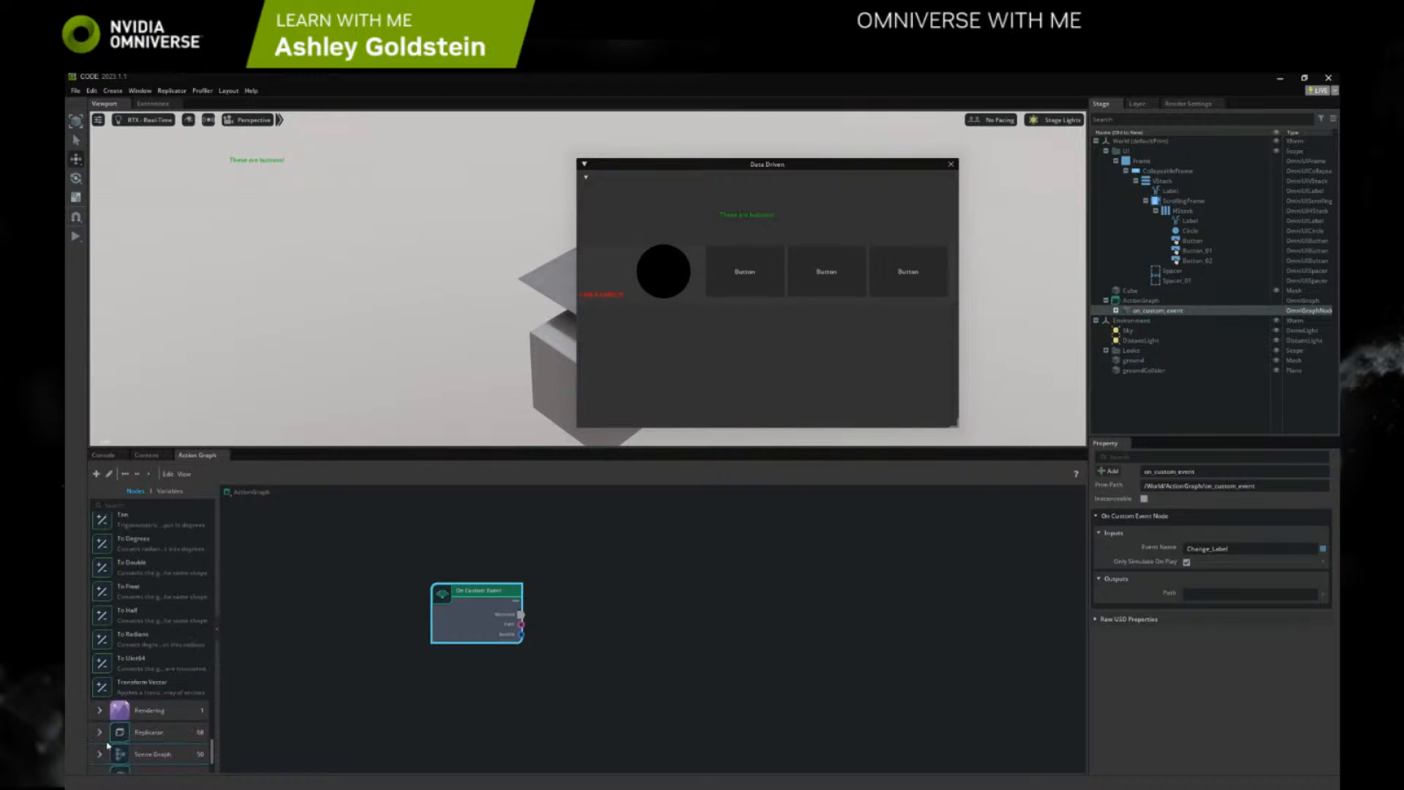
Examine the nodes in the Replicator category for a script node
{"action": "left_click", "coordinate": [100, 733]}
{"action": "scroll", "coordinate": [103, 724], "scroll_direction": "down", "scroll_amount": 5}
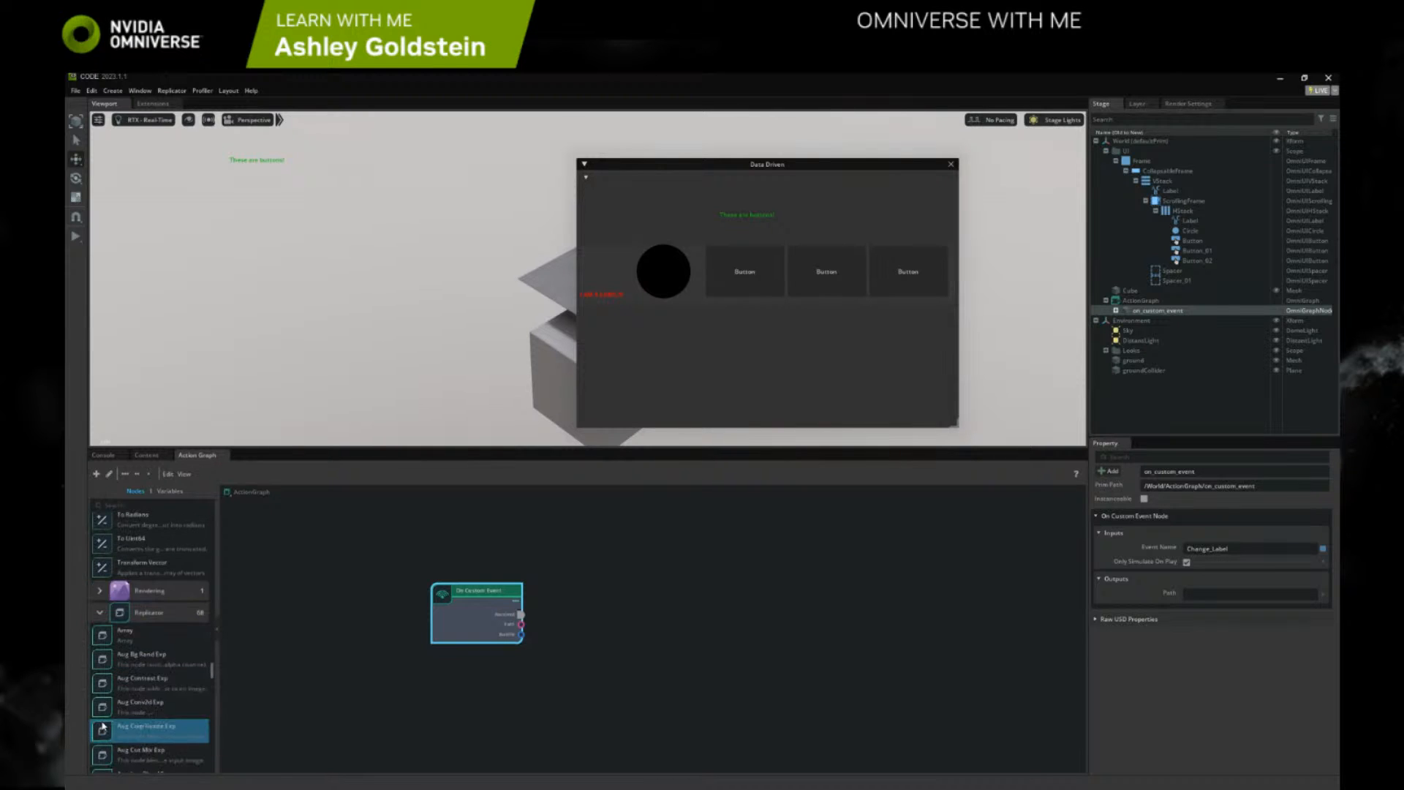
{"action": "scroll", "coordinate": [103, 720], "scroll_direction": "down", "scroll_amount": 8}
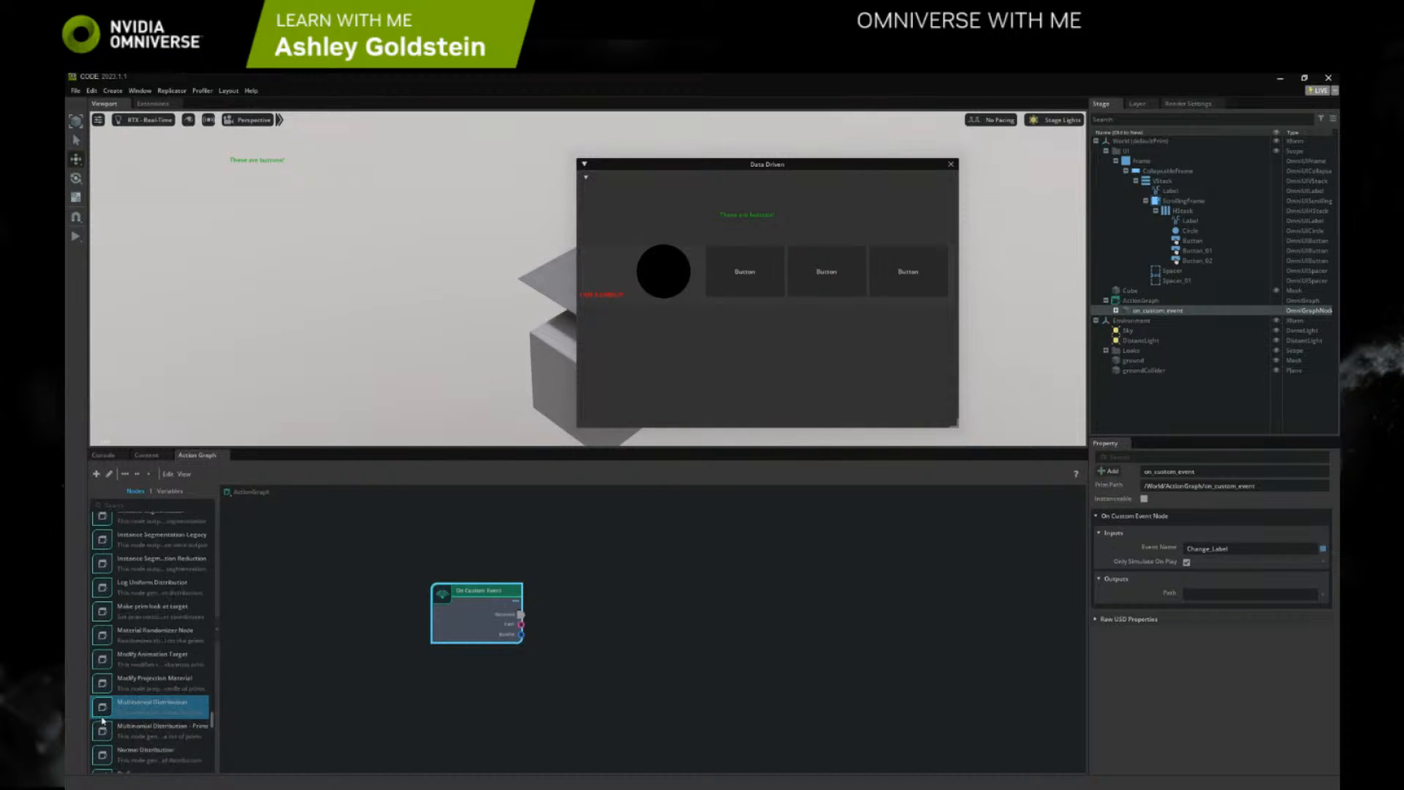
{"action": "scroll", "coordinate": [168, 727], "scroll_direction": "down", "scroll_amount": 5}
{"action": "scroll", "coordinate": [168, 731], "scroll_direction": "down", "scroll_amount": 5}
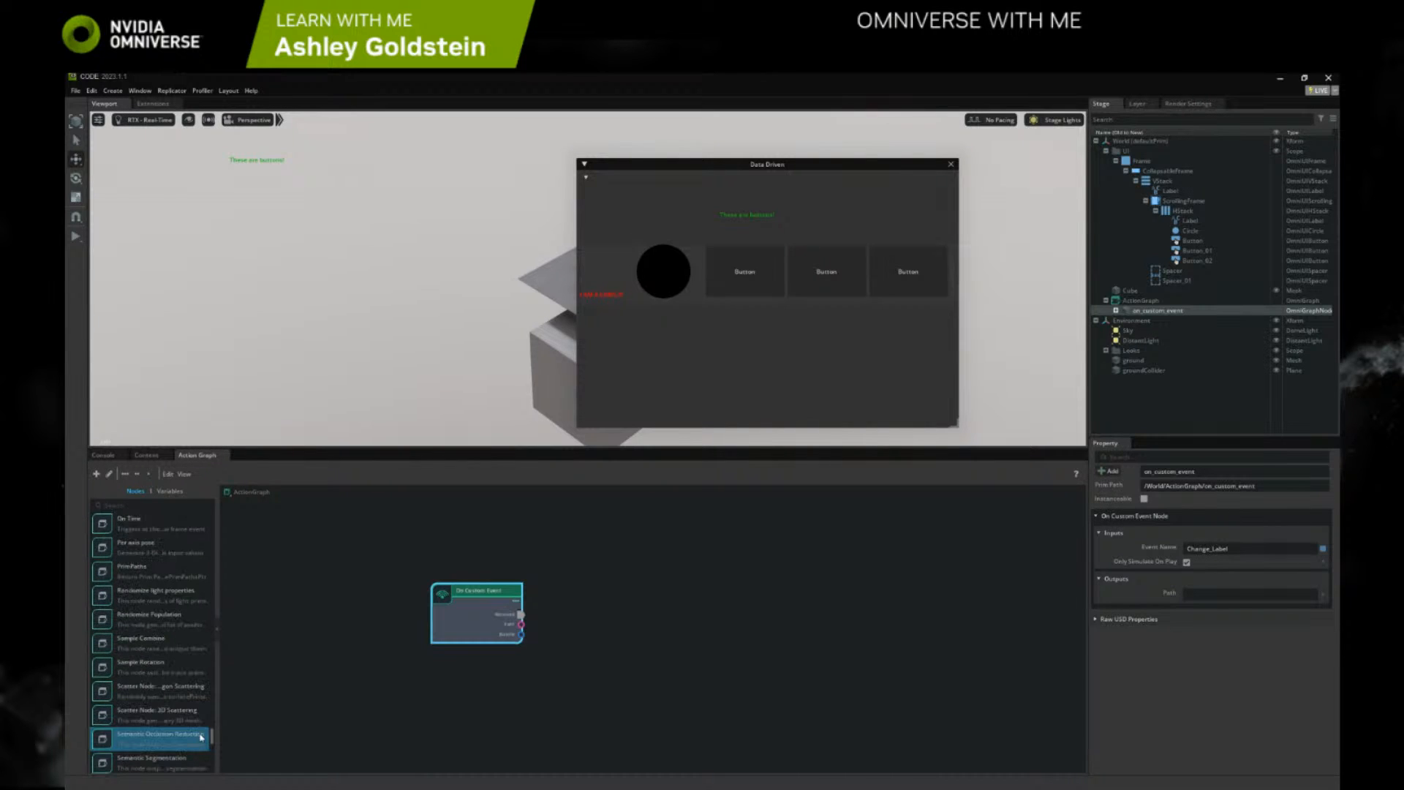
{"action": "scroll", "coordinate": [160, 735], "scroll_direction": "down", "scroll_amount": 5}
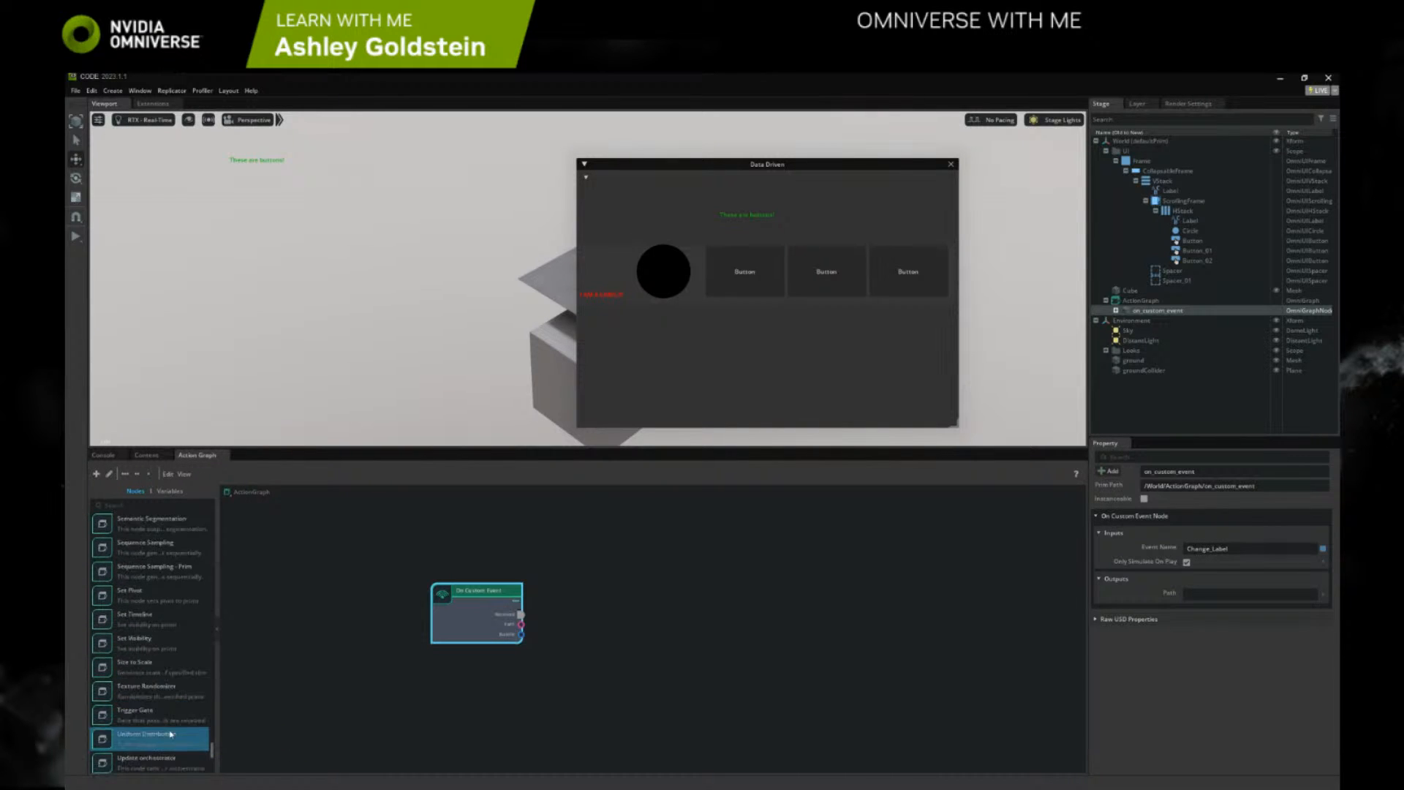
{"action": "scroll", "coordinate": [212, 751], "scroll_direction": "down", "scroll_amount": 3}
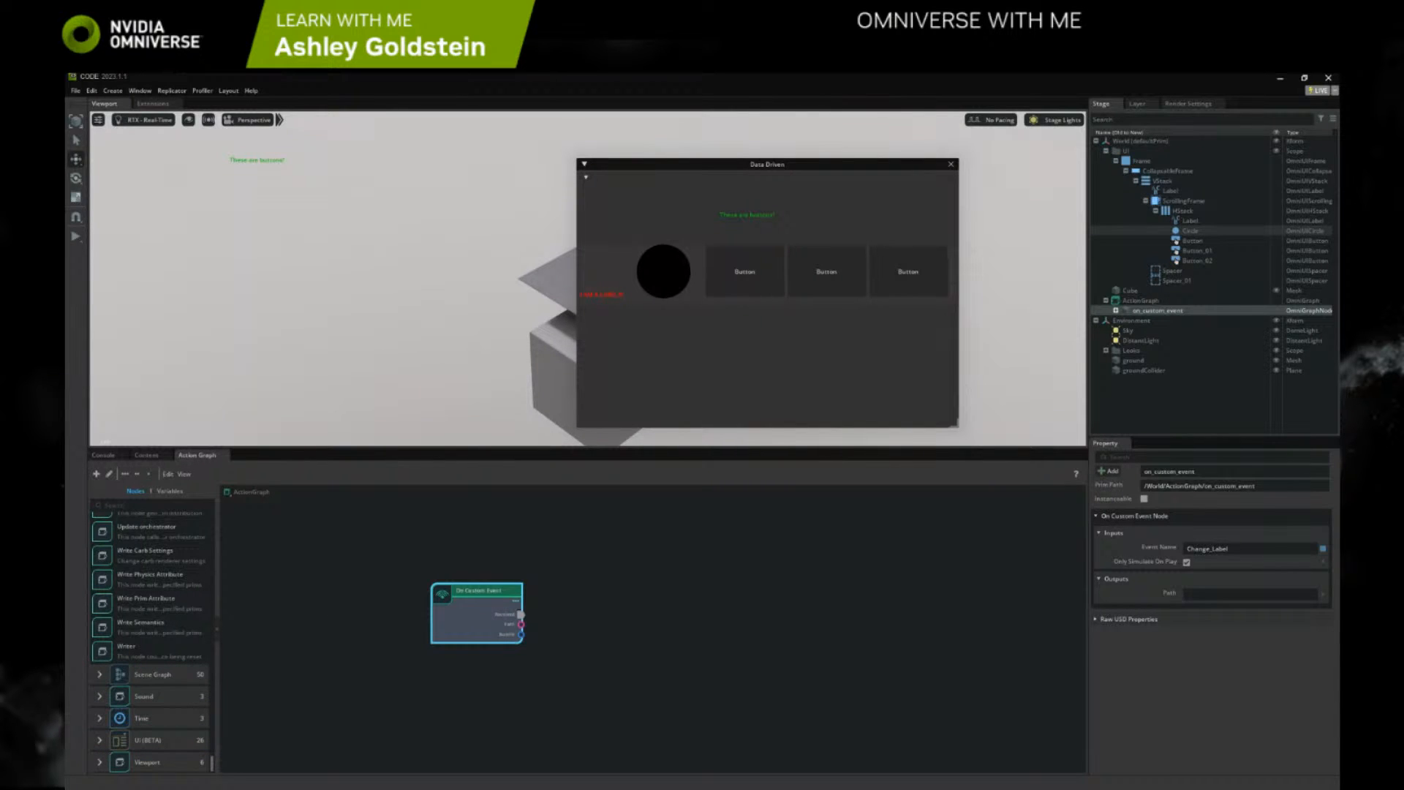
Switch to the browser and open the OpenUSD Overview documentation from the Learn With Me Resources document in a new tab
{"action": "key", "text": "alt+Tab"}
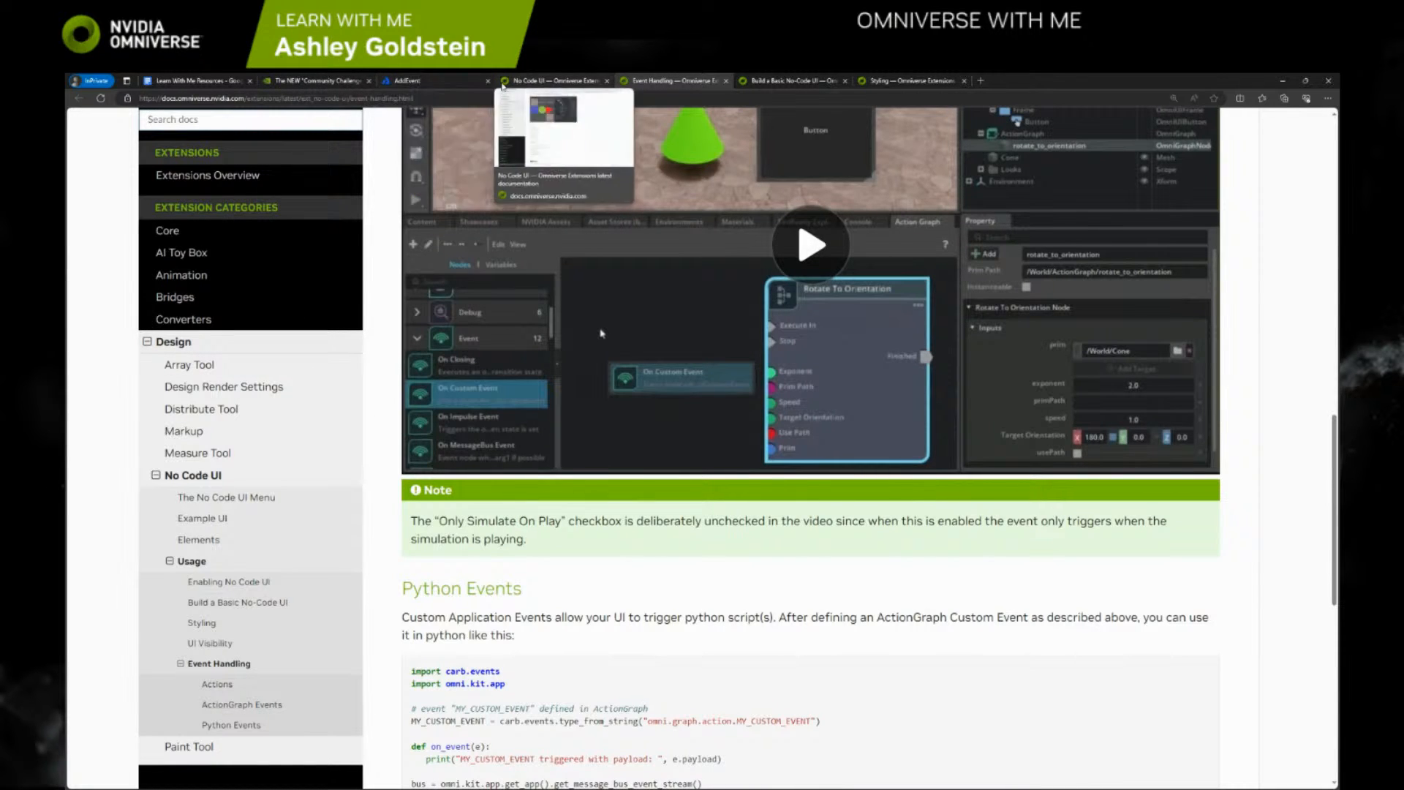
{"action": "left_click", "coordinate": [242, 81]}
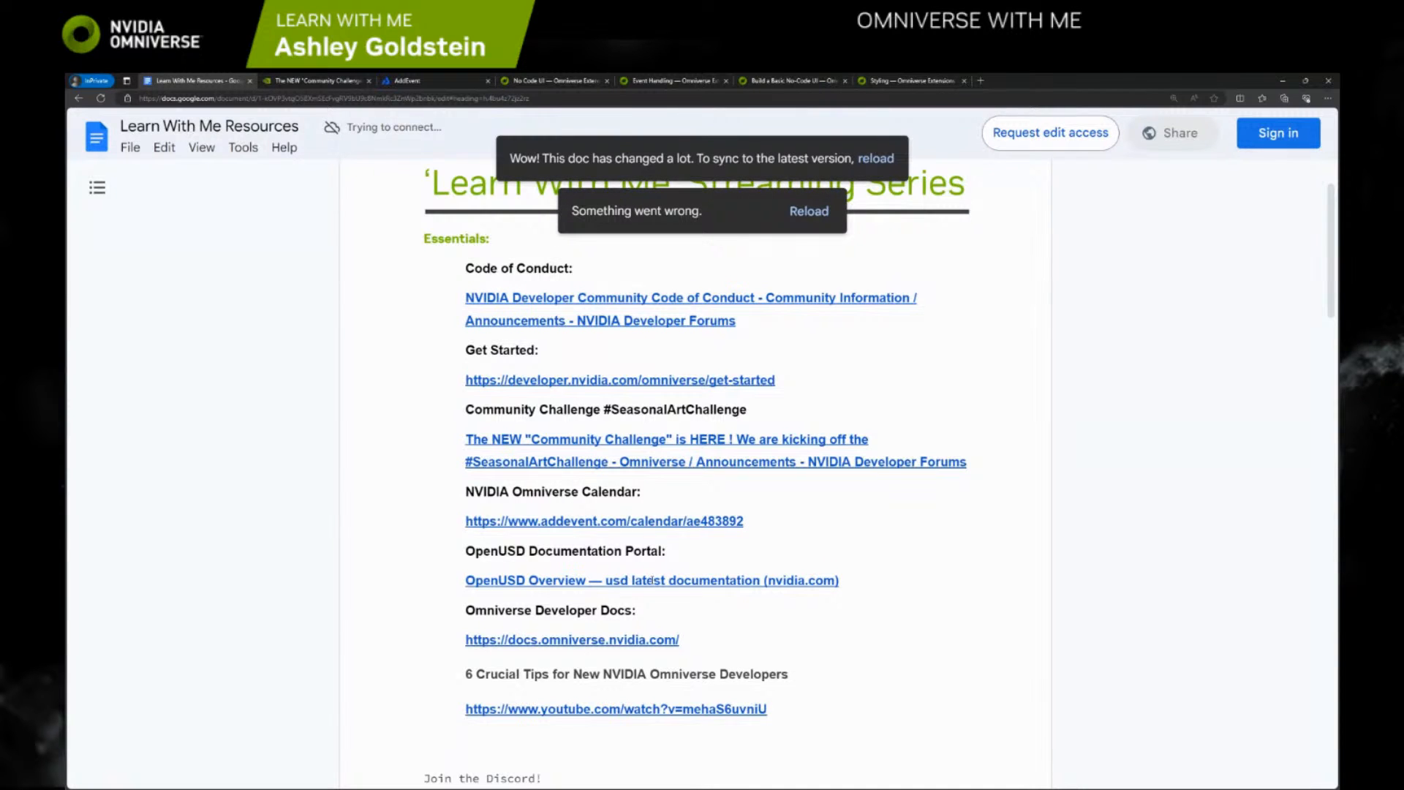
{"action": "right_click", "coordinate": [633, 607]}
{"action": "left_click", "coordinate": [673, 622]}
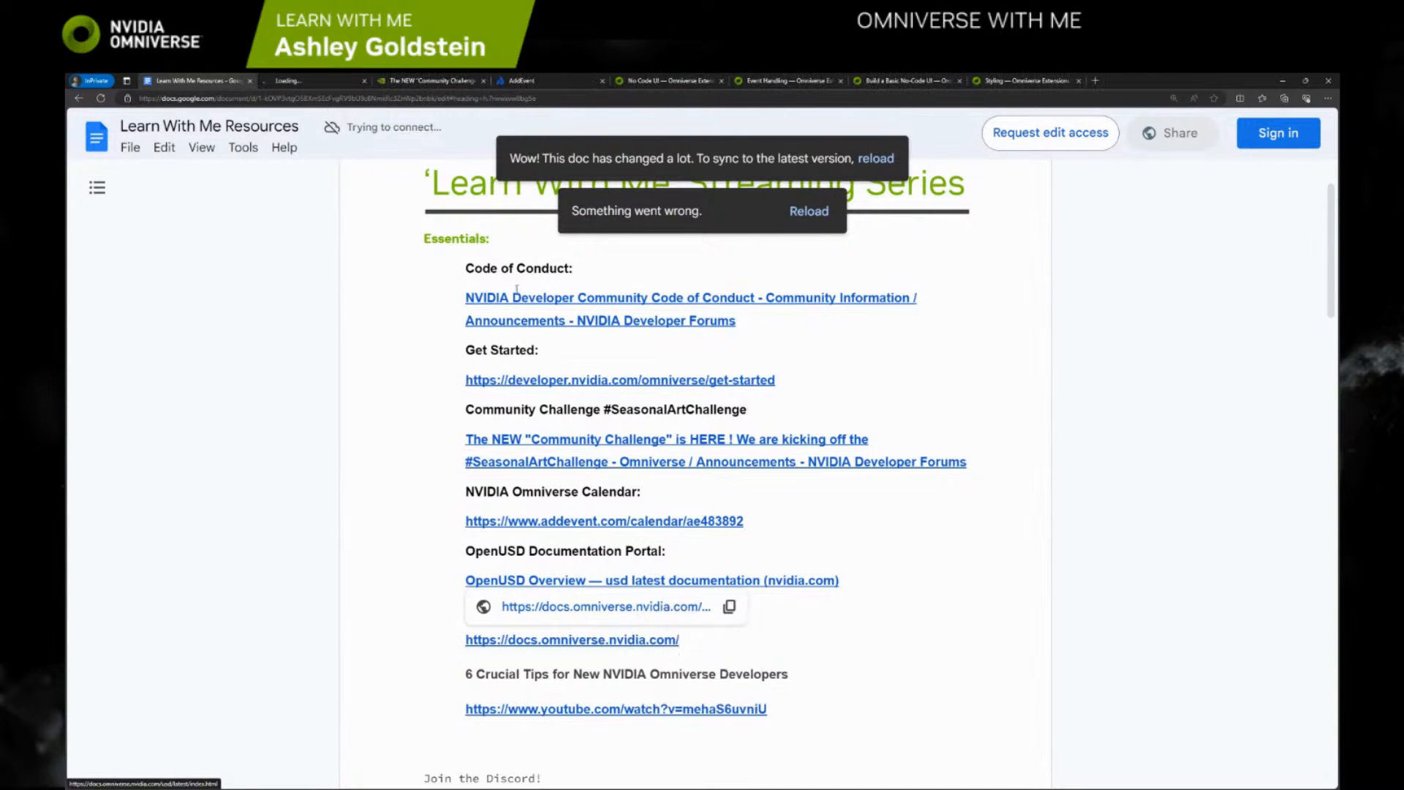
{"action": "left_click", "coordinate": [314, 80]}
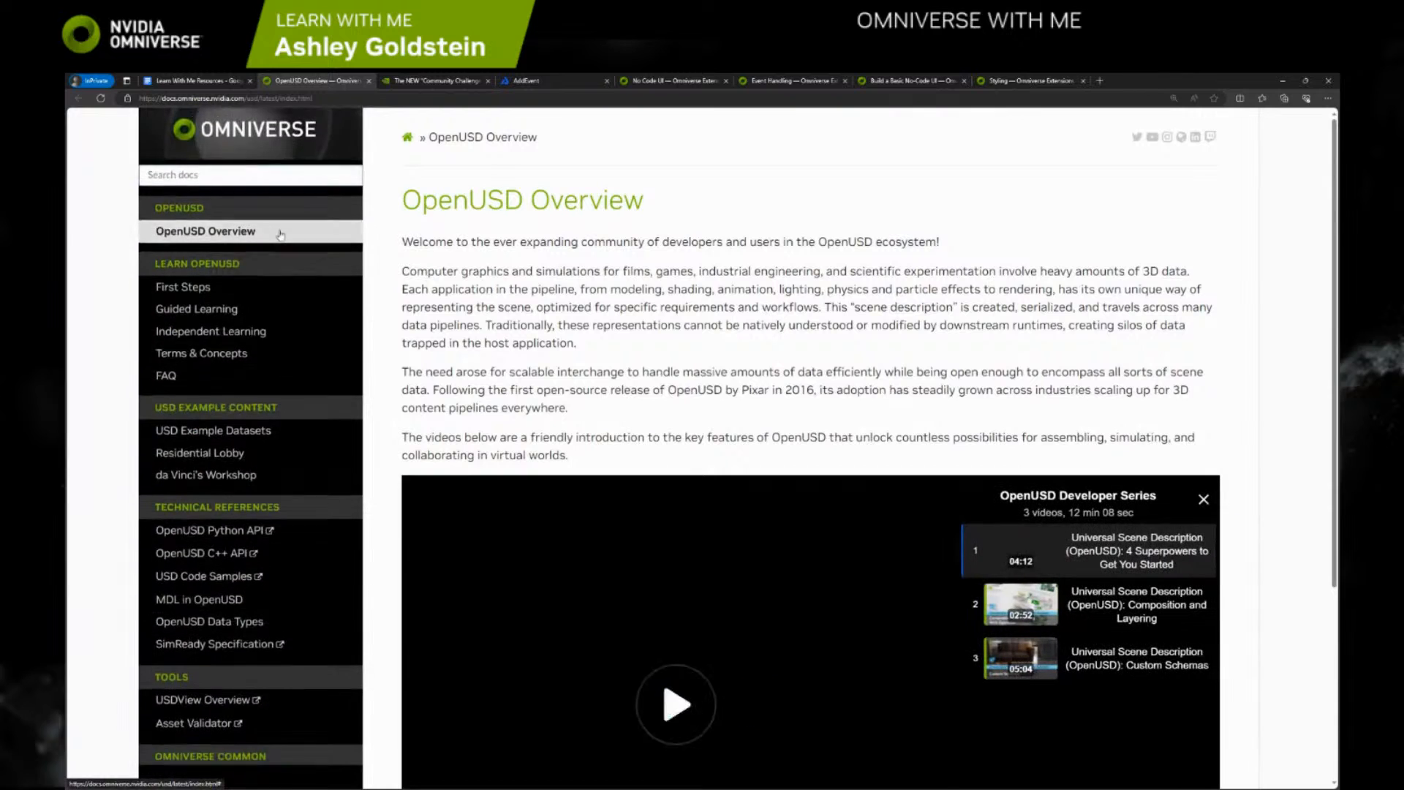
Search the OpenUSD documentation for "script node"
{"action": "left_click", "coordinate": [247, 175]}
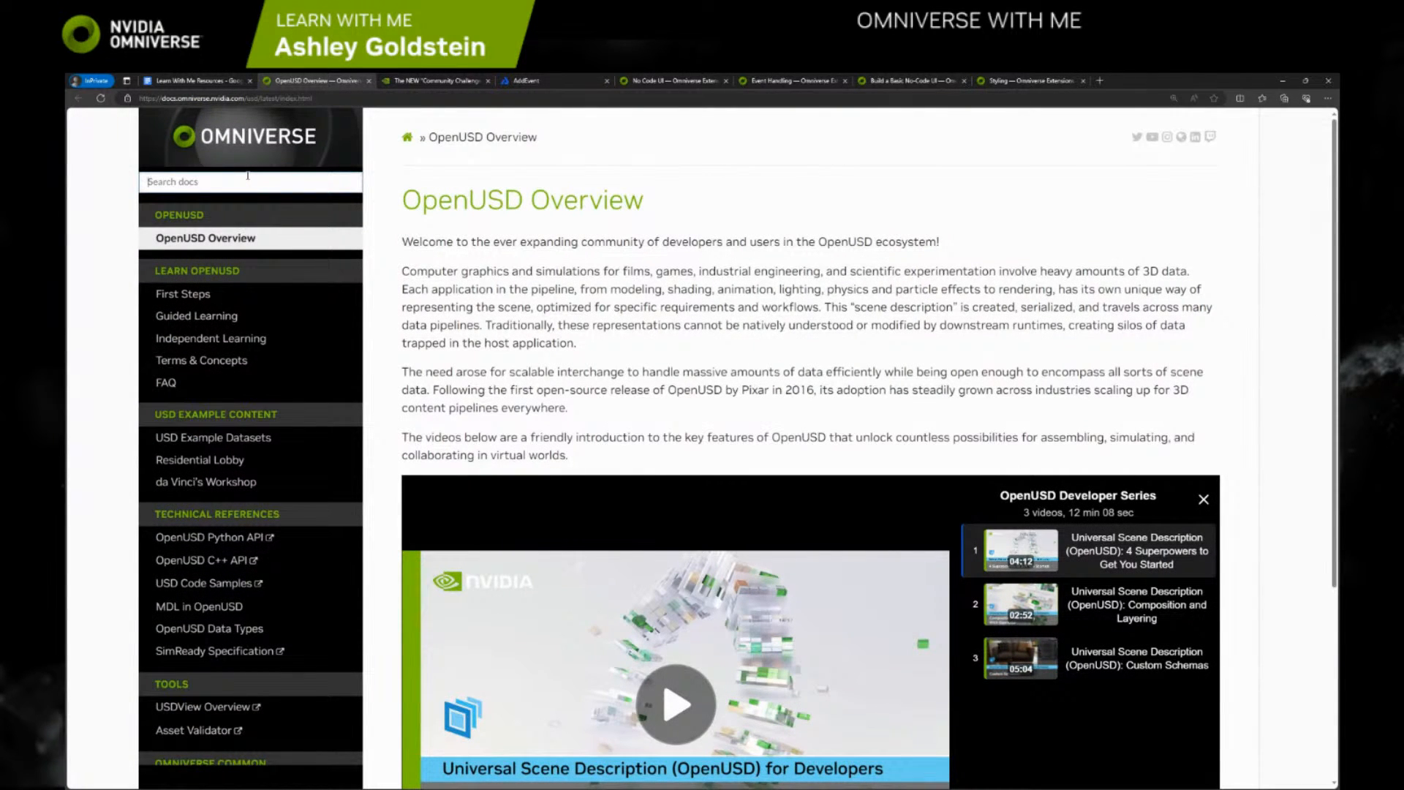
{"action": "type", "text": "script node"}
{"action": "key", "text": "Return"}
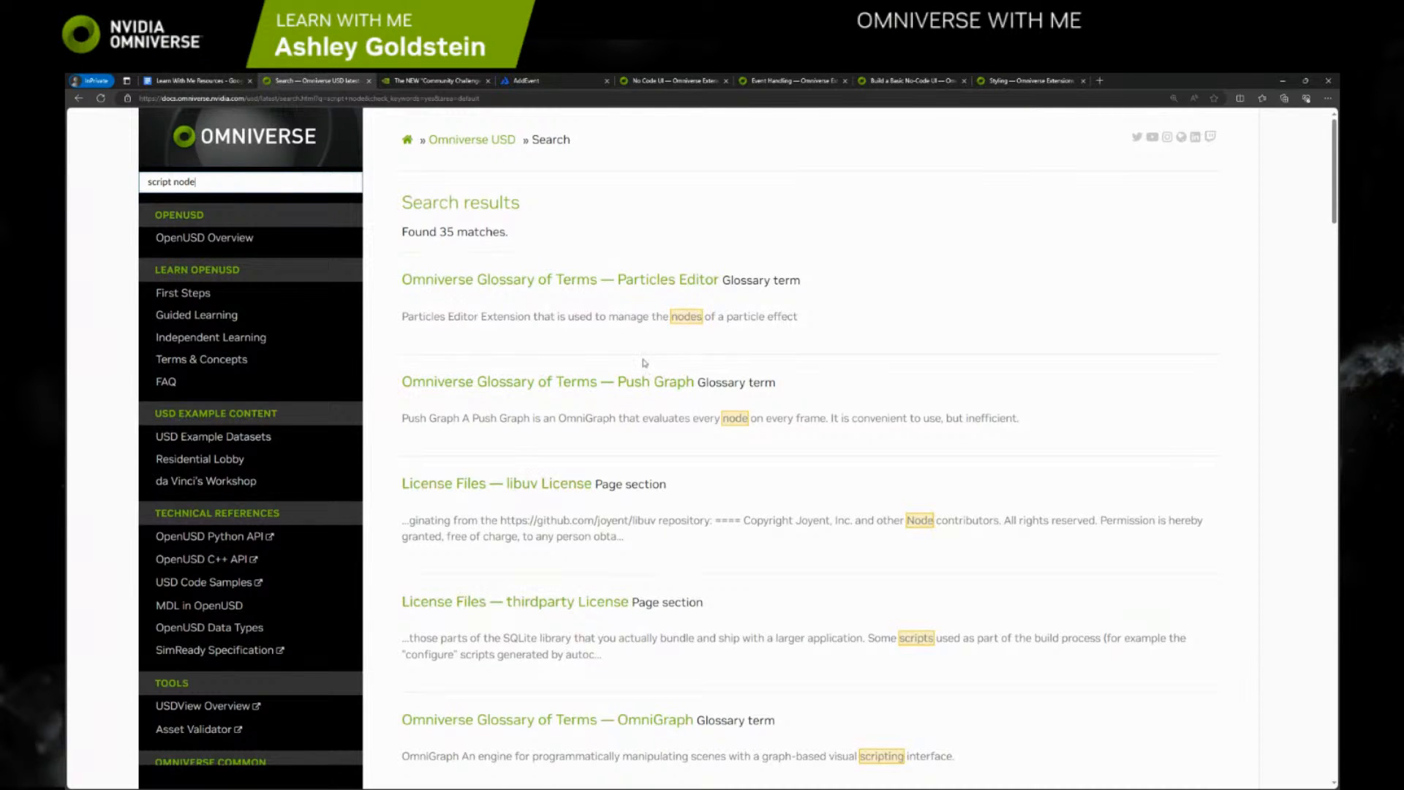
Search the OpenUSD documentation for "actiongraph", and shorten the query to "action" for a broader search
{"action": "left_click_drag", "start_coordinate": [201, 191], "coordinate": [141, 183]}
{"action": "type", "text": "actiongraph"}
{"action": "key", "text": "Return"}
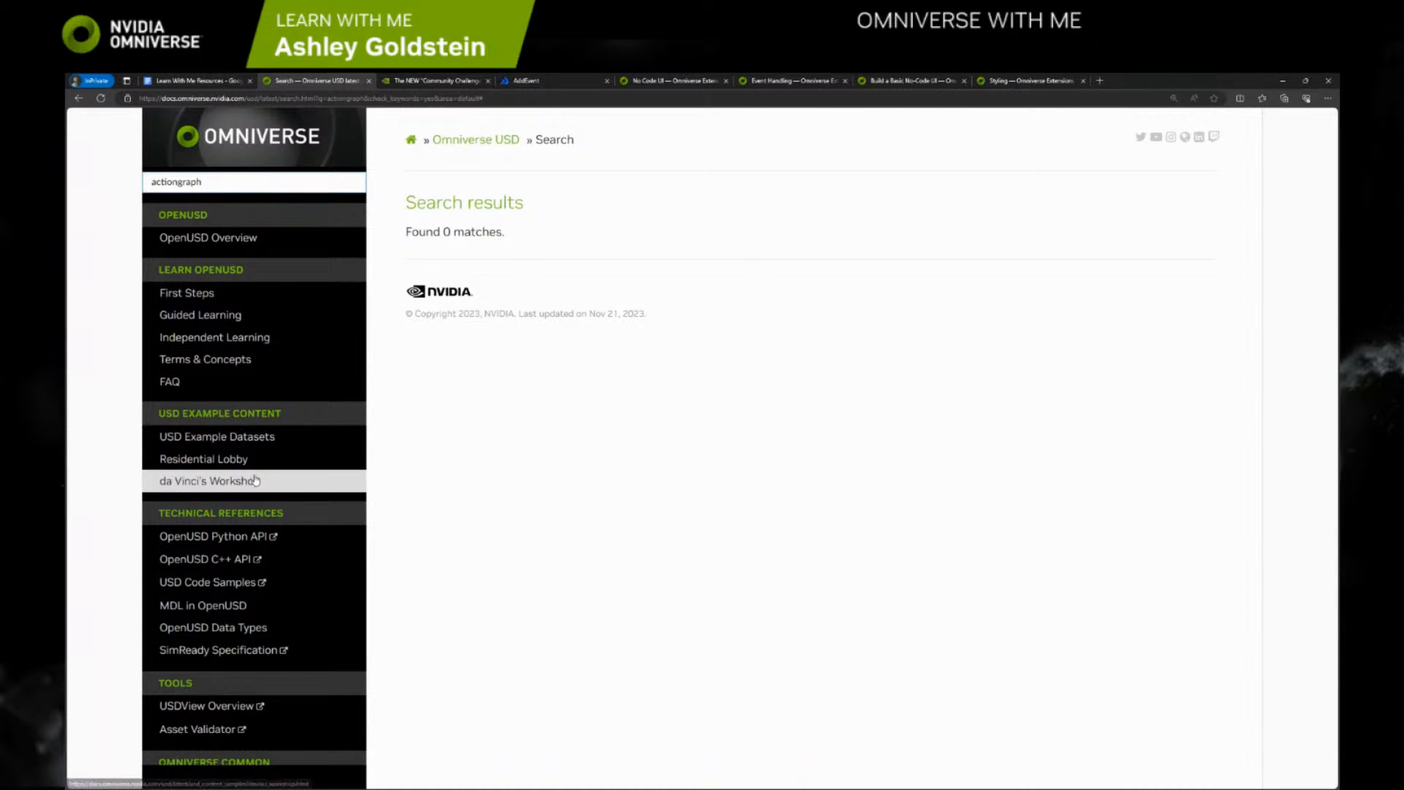
{"action": "left_click", "coordinate": [241, 183]}
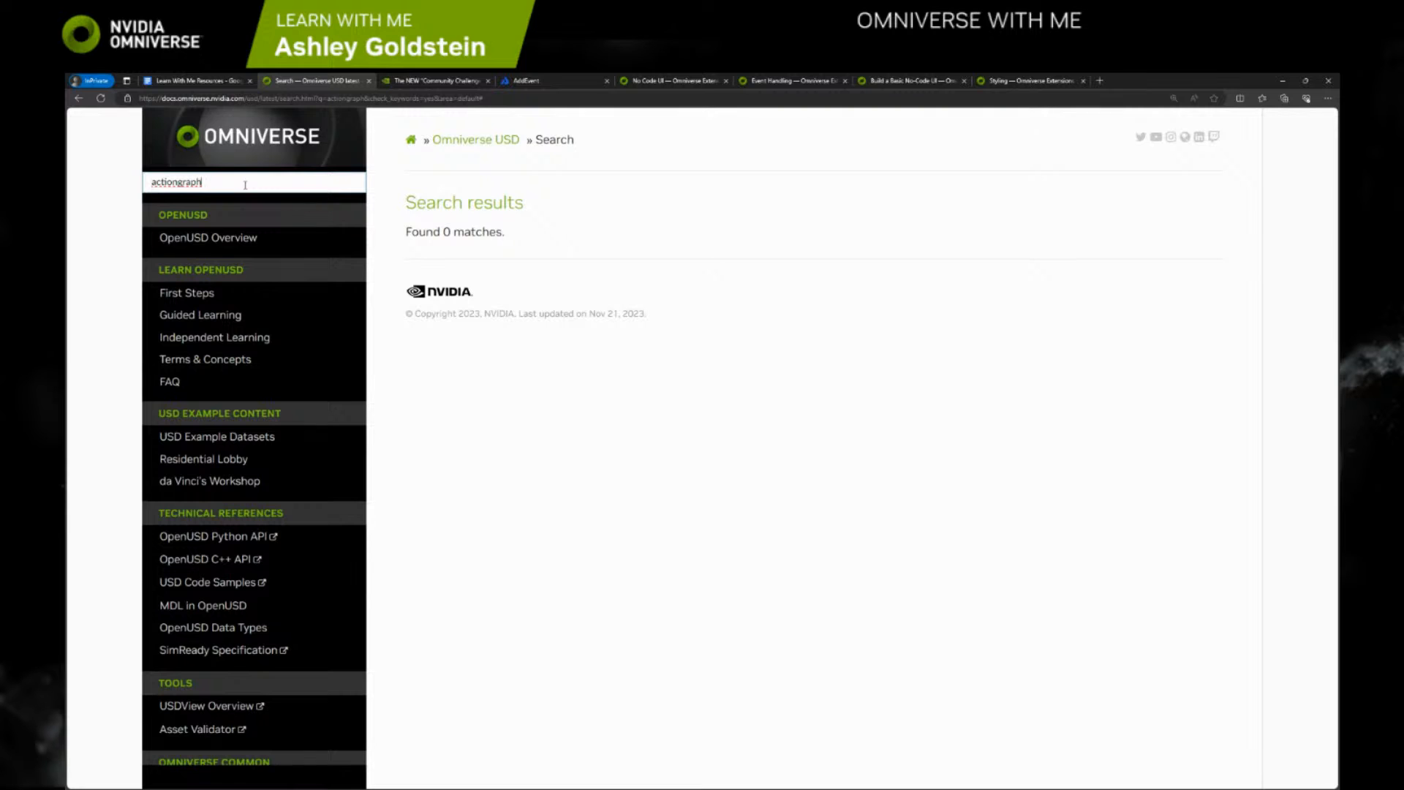
{"action": "key", "text": "BackSpace"}
{"action": "key", "text": "BackSpace"}
{"action": "key", "text": "BackSpace"}
{"action": "key", "text": "BackSpace"}
{"action": "key", "text": "BackSpace"}
{"action": "key", "text": "Return"}
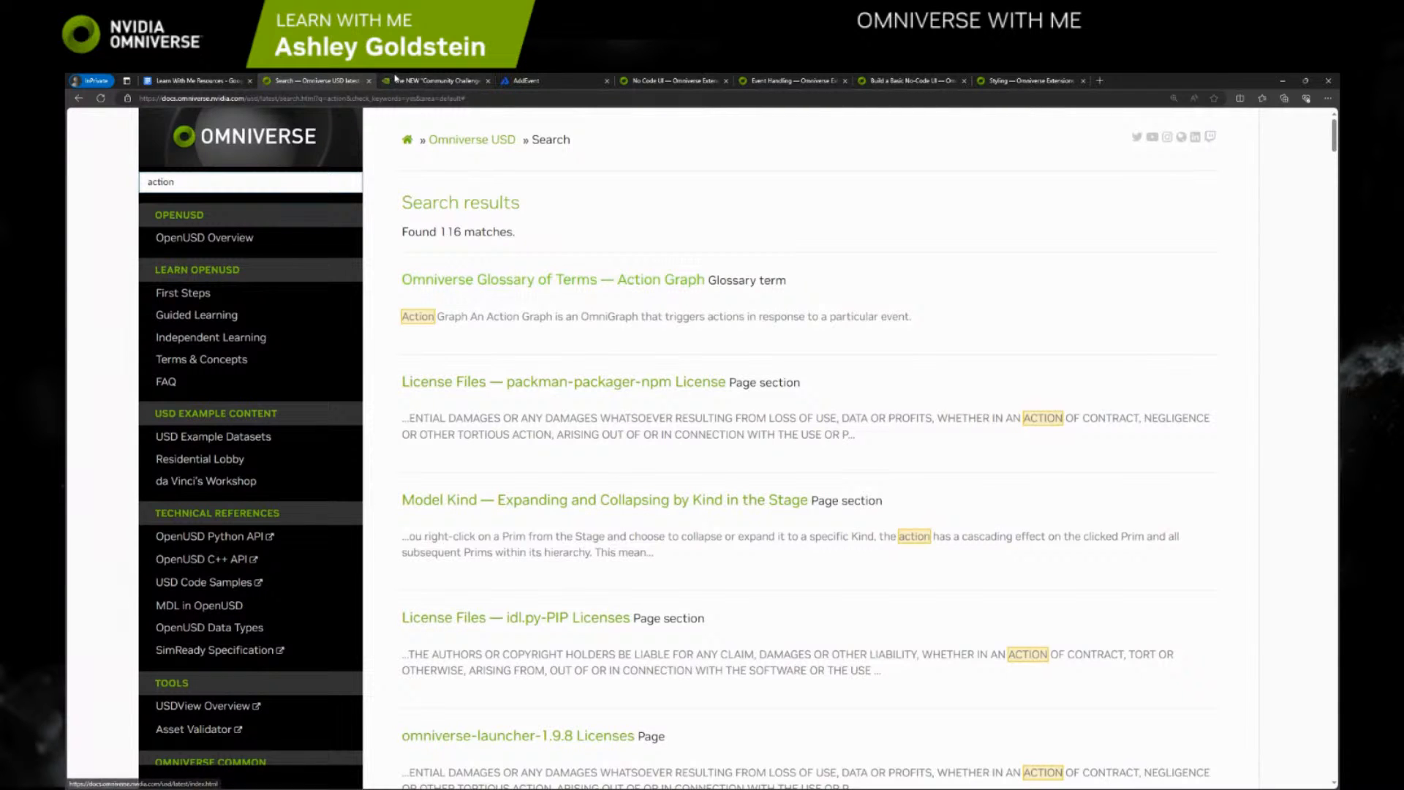
Search the web for "nvidia omniverse script node actiongraph" and read the kit-omnigraph Script Node documentation page
{"action": "left_click", "coordinate": [401, 98]}
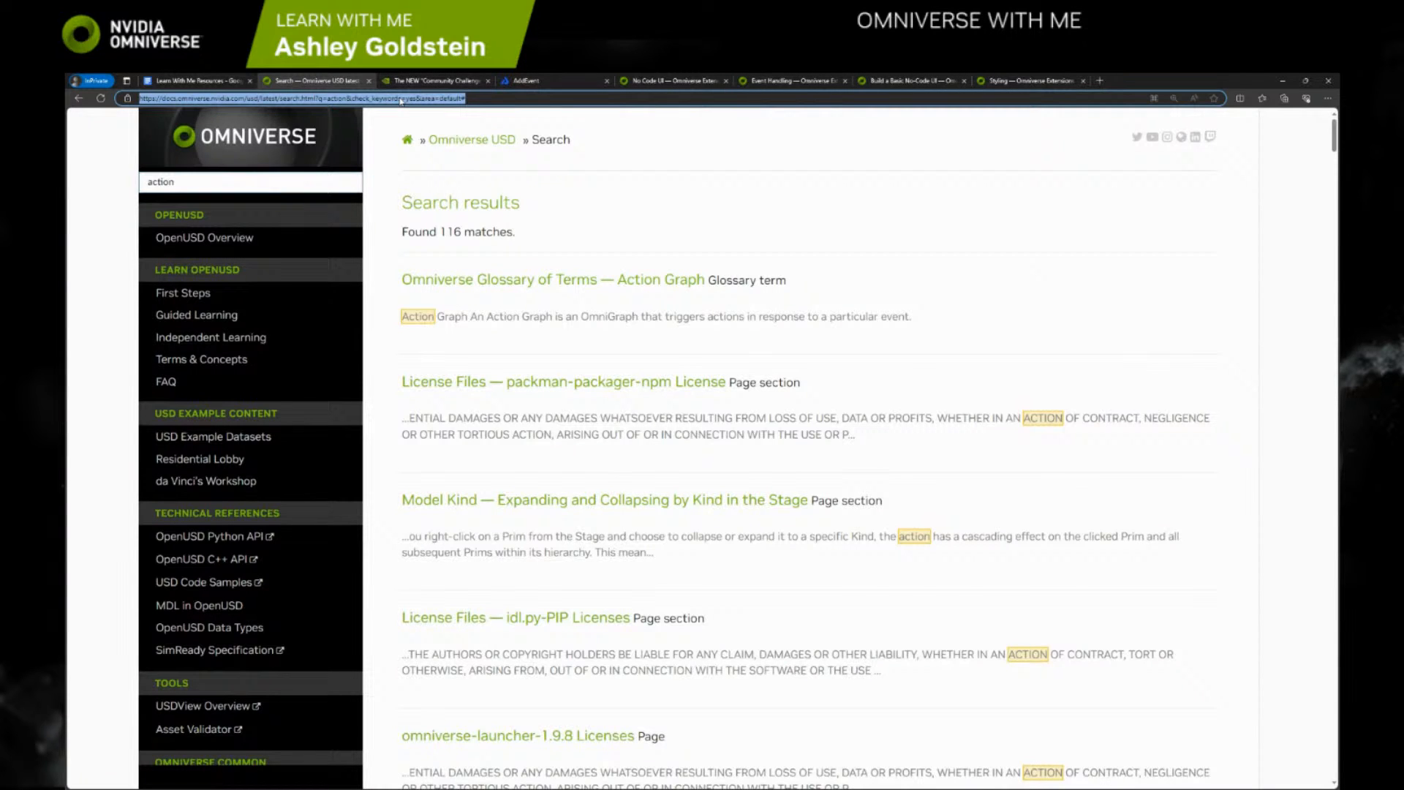
{"action": "type", "text": "nvidia omnive"}
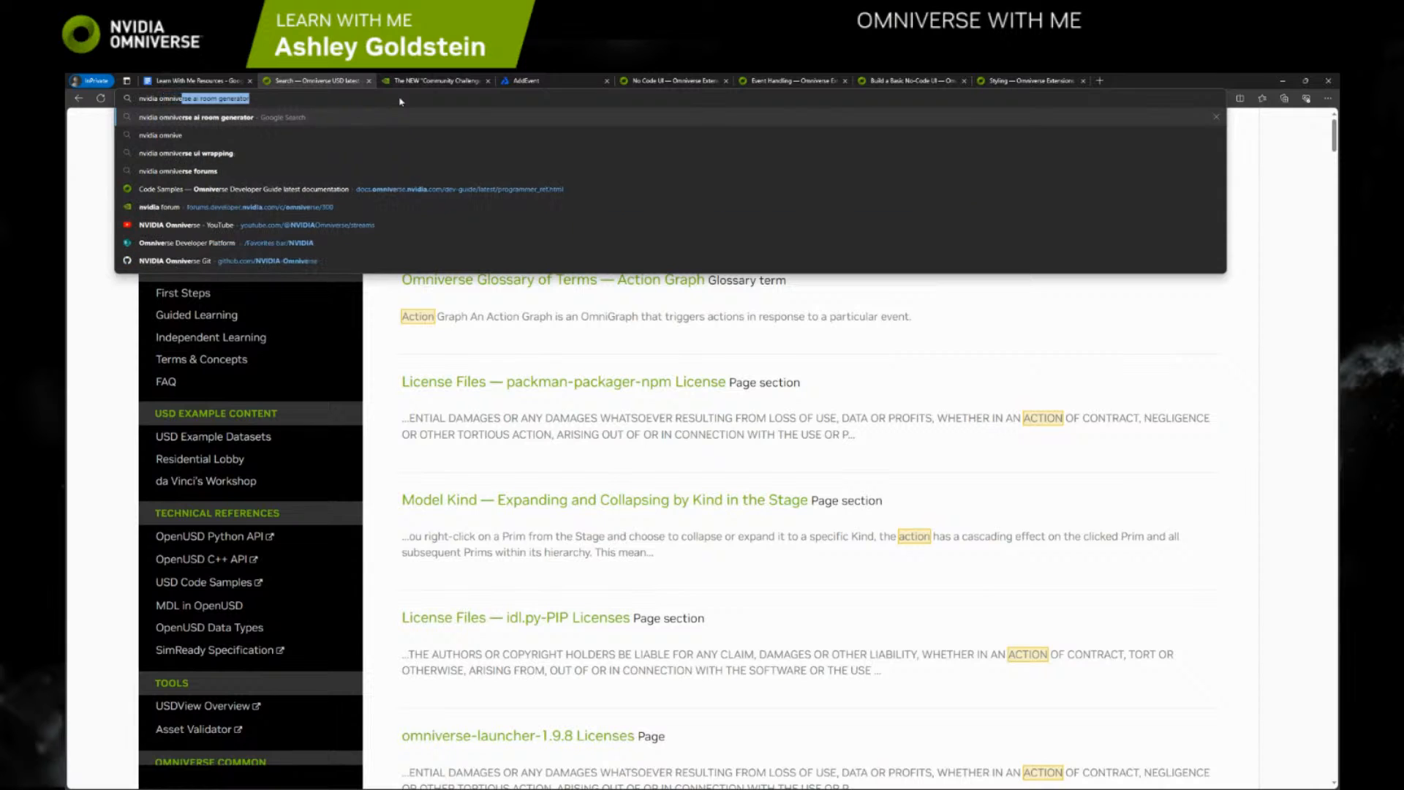
{"action": "type", "text": "rse sc"}
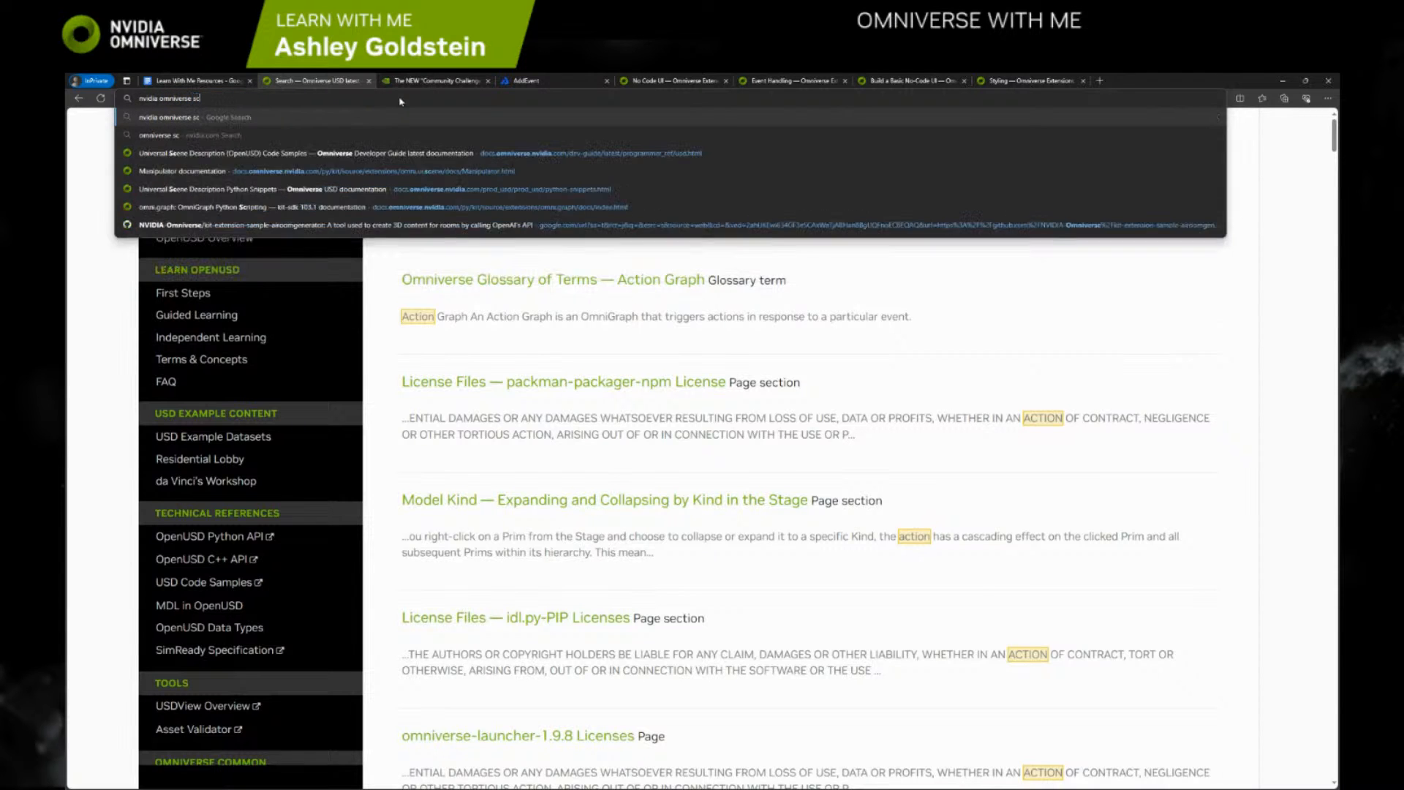
{"action": "type", "text": "ript node actiongraph"}
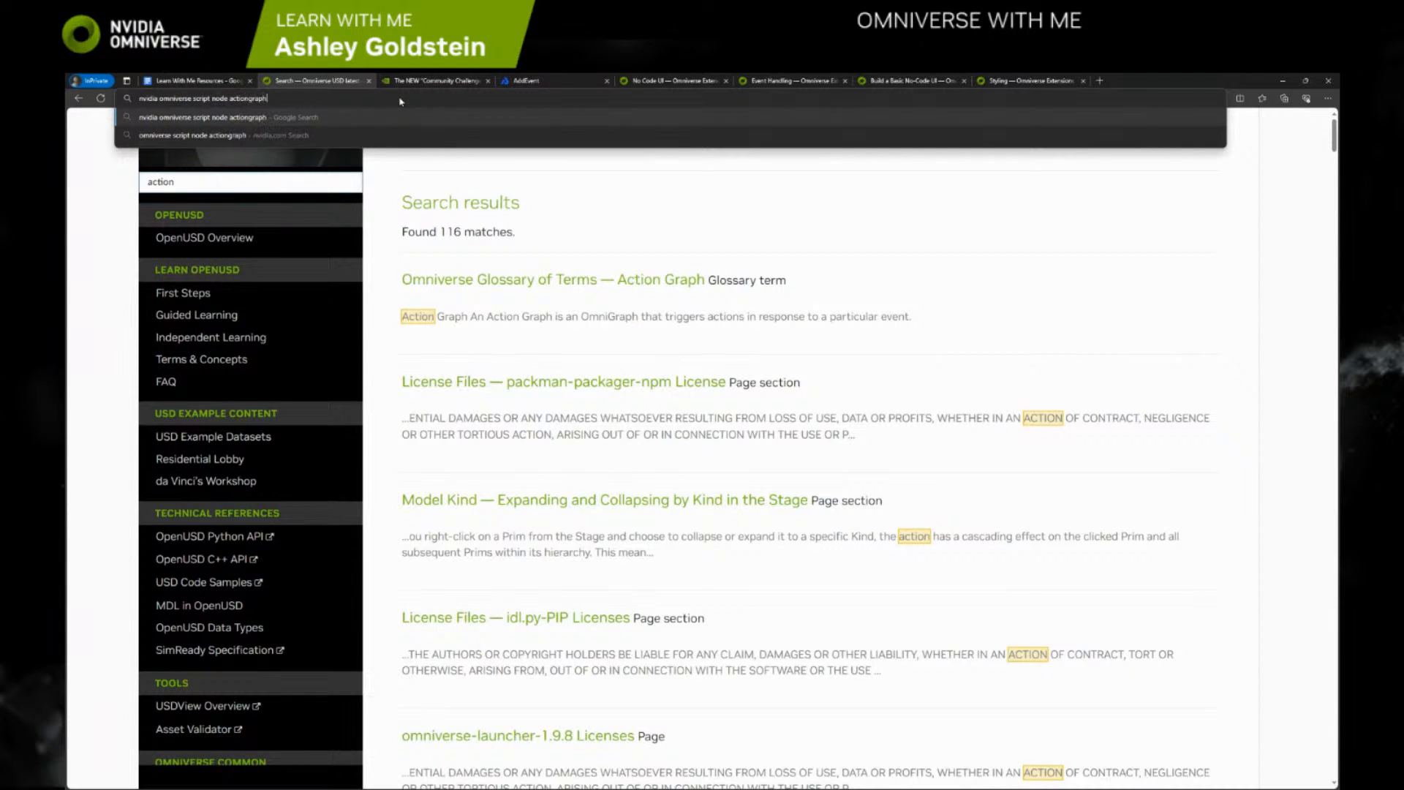
{"action": "key", "text": "Return"}
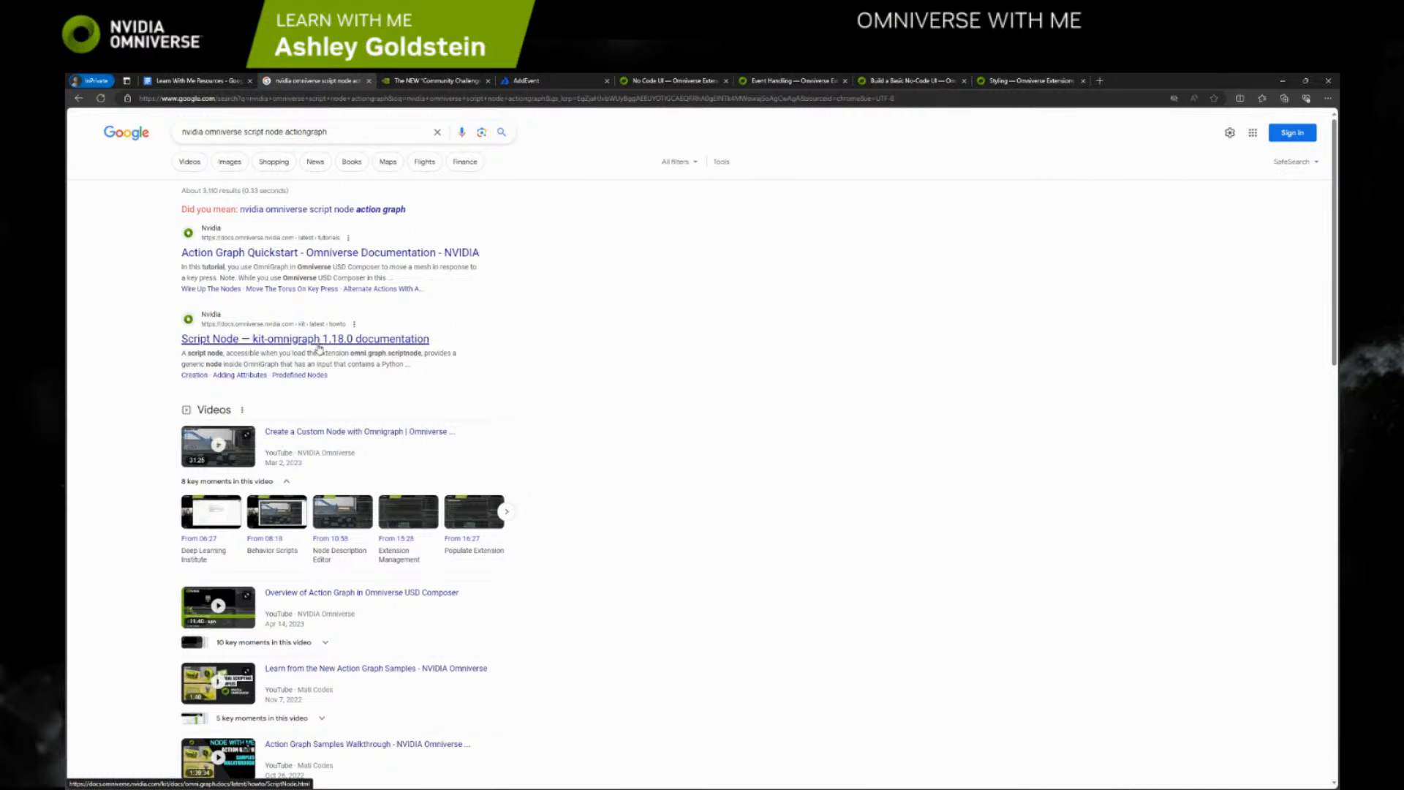
{"action": "left_click", "coordinate": [319, 342]}
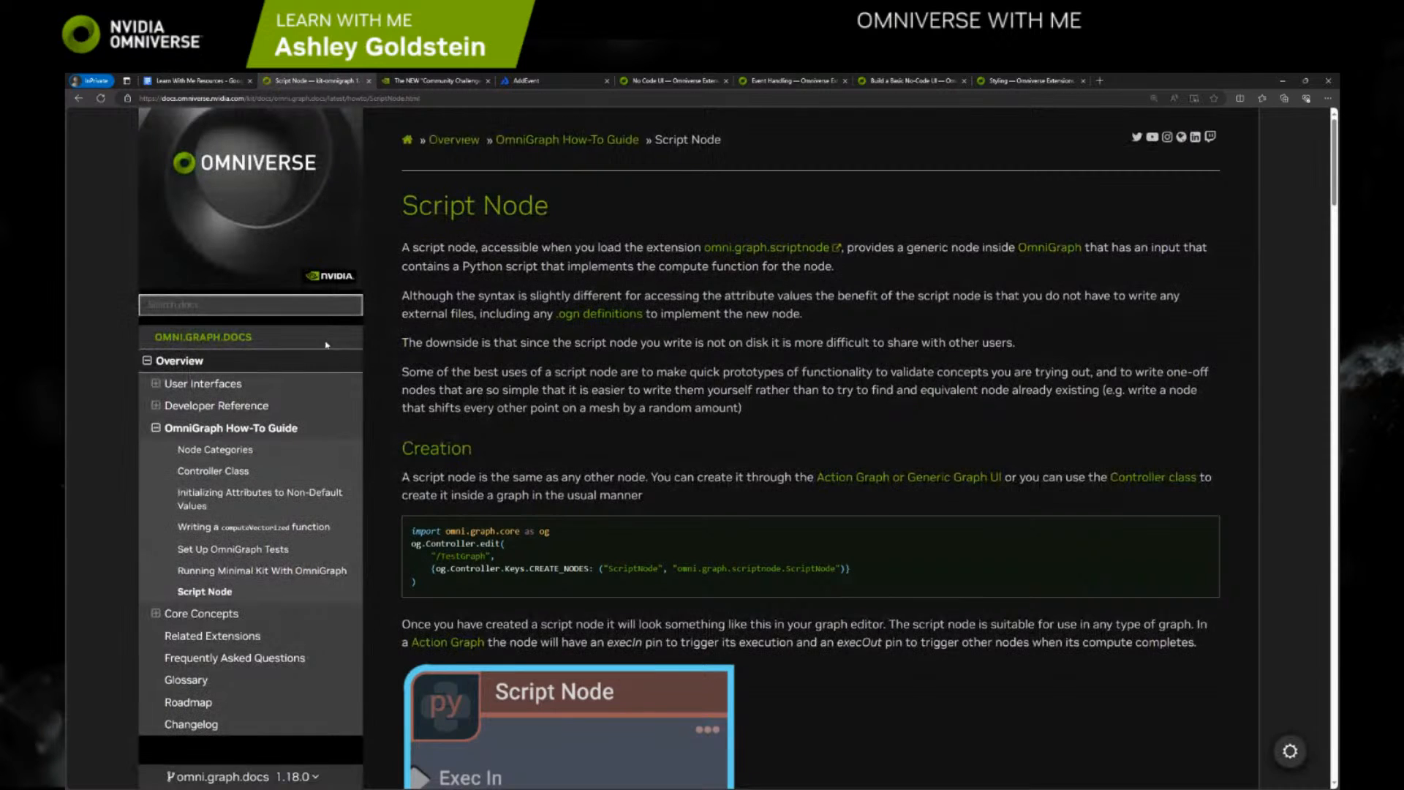
{"action": "scroll", "coordinate": [525, 388], "scroll_direction": "down", "scroll_amount": 3}
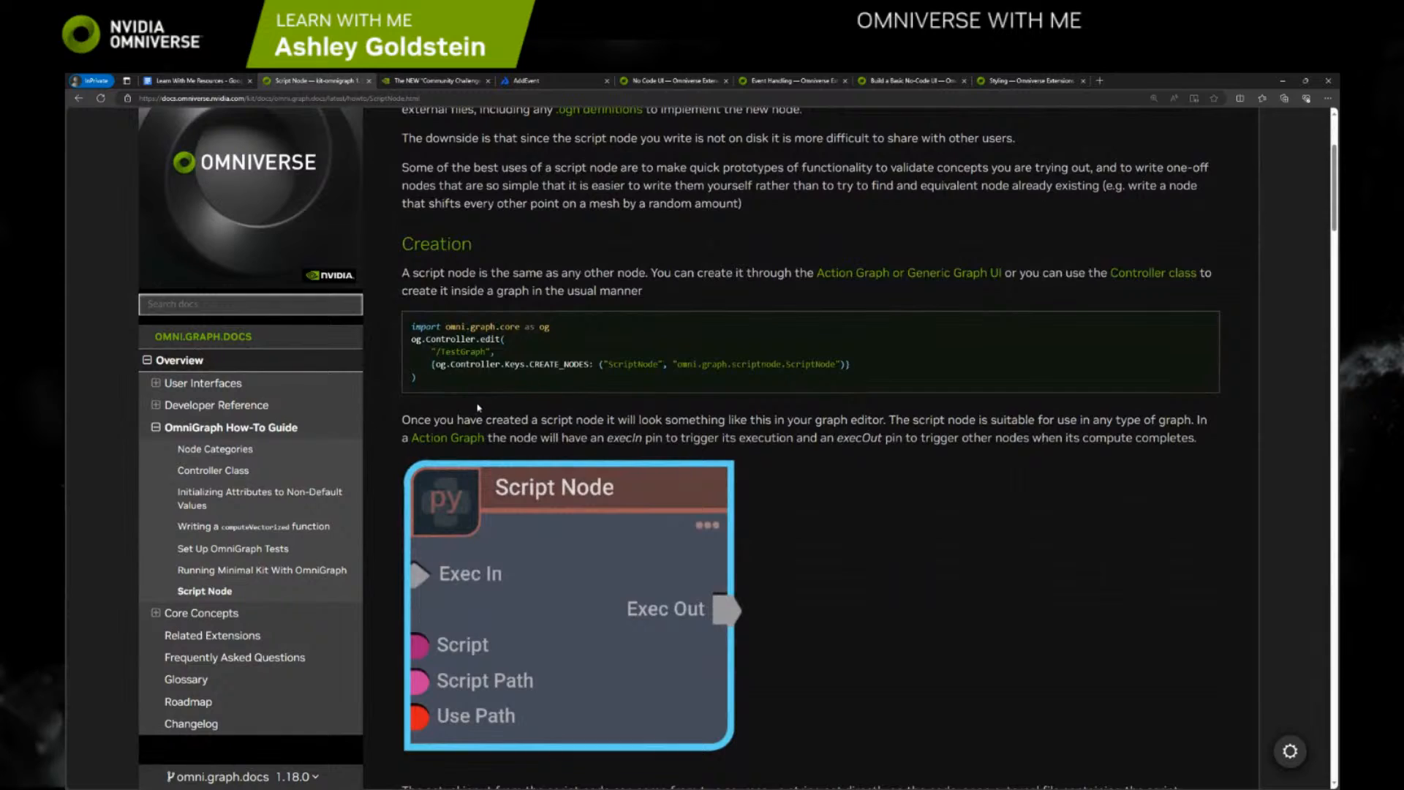
{"action": "scroll", "coordinate": [477, 408], "scroll_direction": "up", "scroll_amount": 3}
{"action": "scroll", "coordinate": [491, 538], "scroll_direction": "down", "scroll_amount": 3}
{"action": "scroll", "coordinate": [541, 281], "scroll_direction": "up", "scroll_amount": 3}
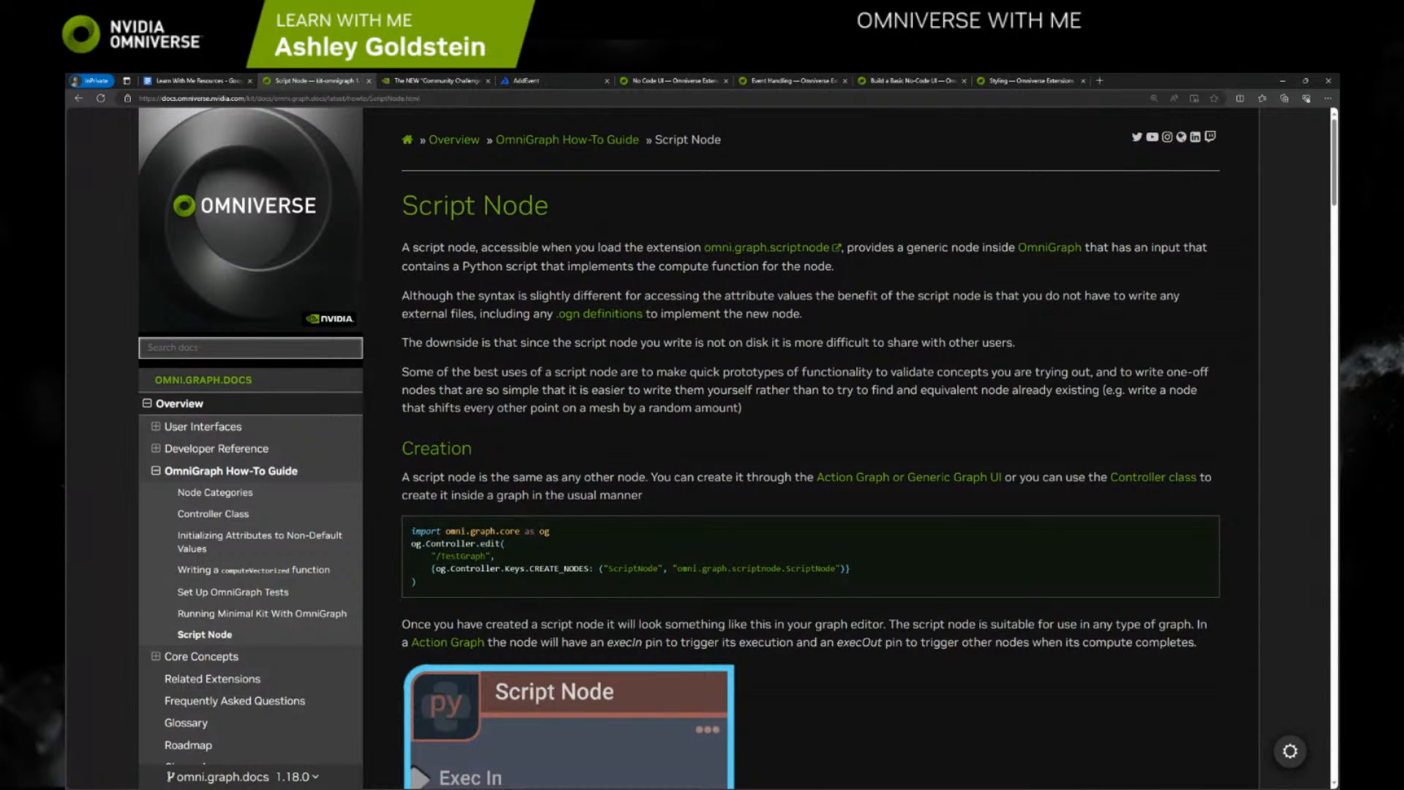
Switch to Omniverse Code and bring the Script Node extension (omni.graph.scriptnode) up to date and enabled
{"action": "key", "text": "alt+Tab"}
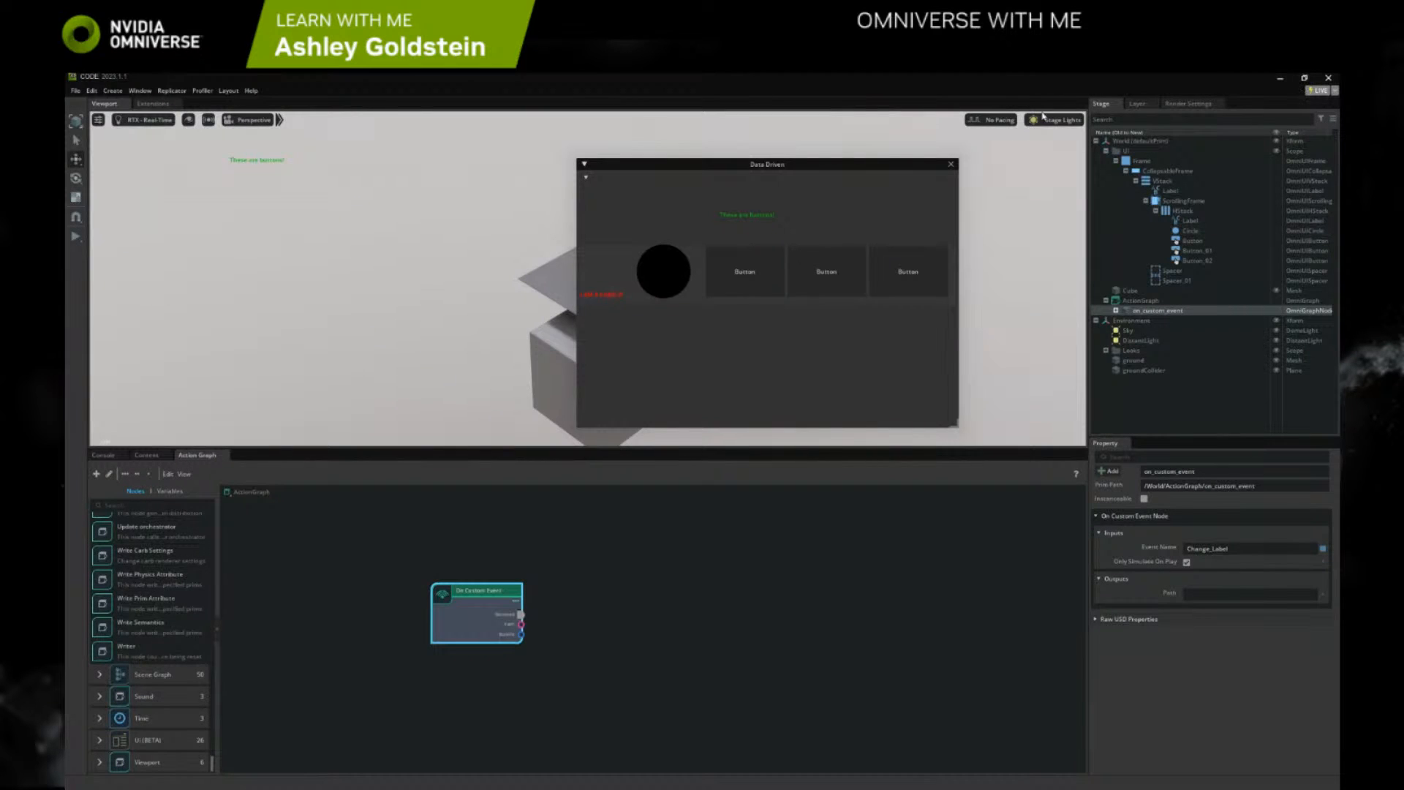
{"action": "left_click", "coordinate": [153, 104]}
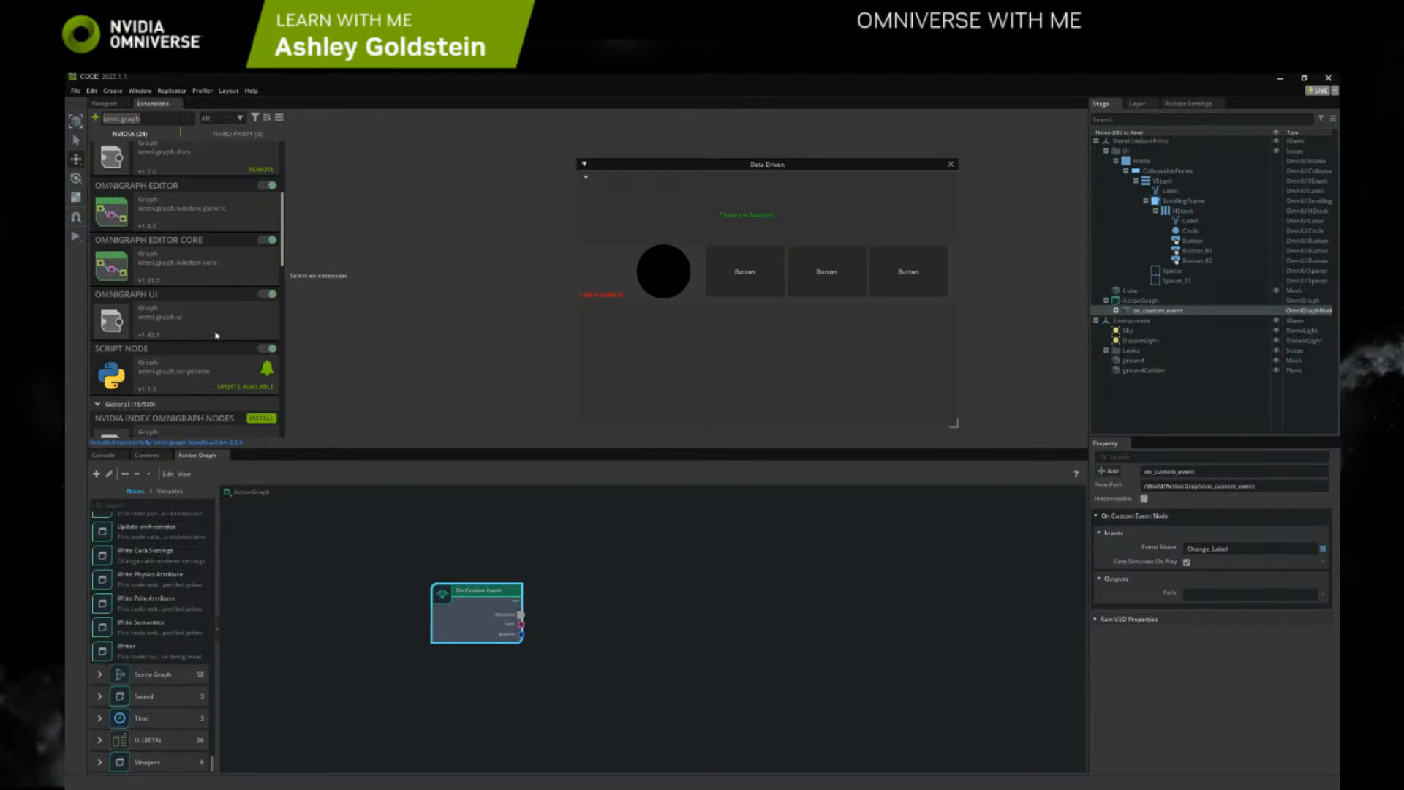
{"action": "left_click", "coordinate": [183, 374]}
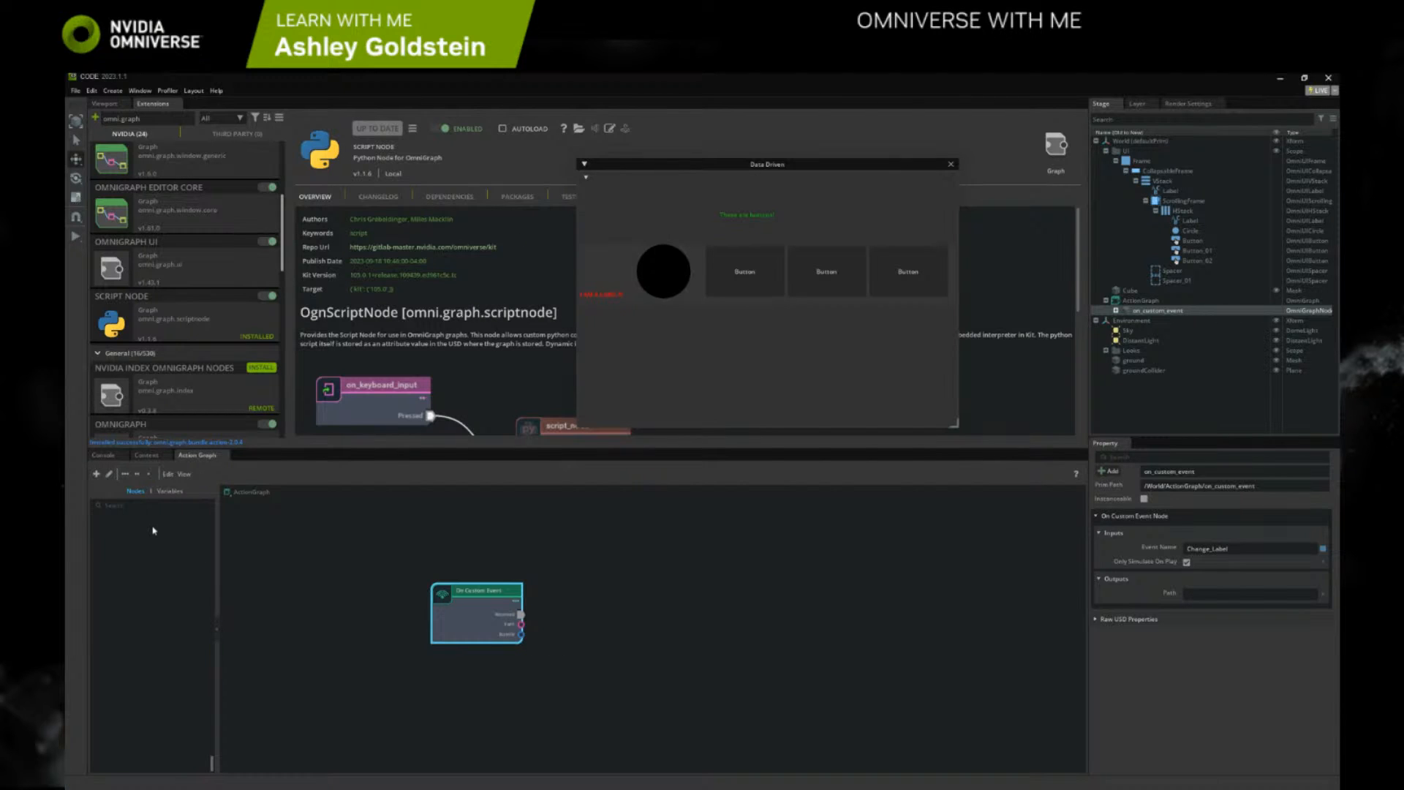
Add a Script Node from the Script category to the action graph, beside the On Custom Event node
{"action": "left_click", "coordinate": [115, 505]}
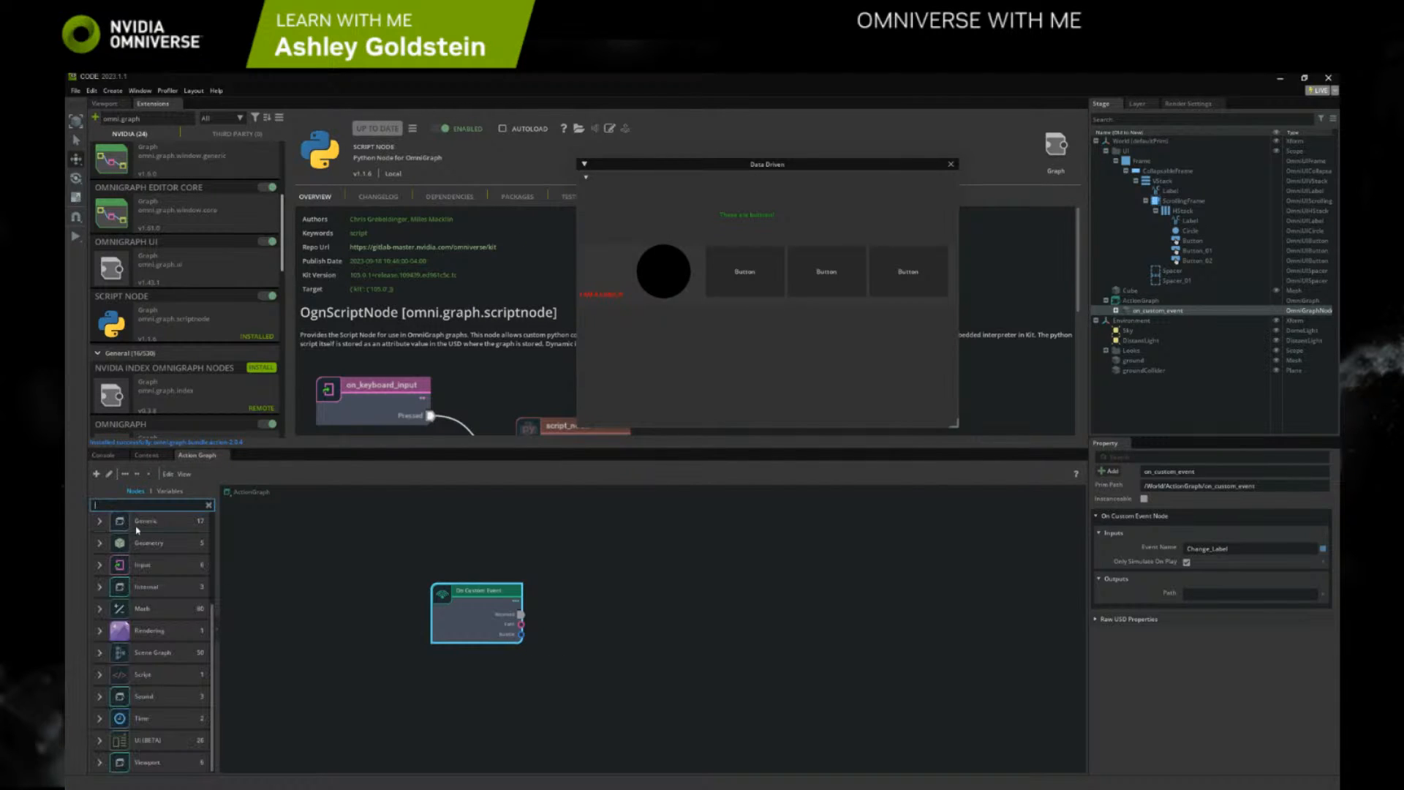
{"action": "left_click", "coordinate": [100, 674]}
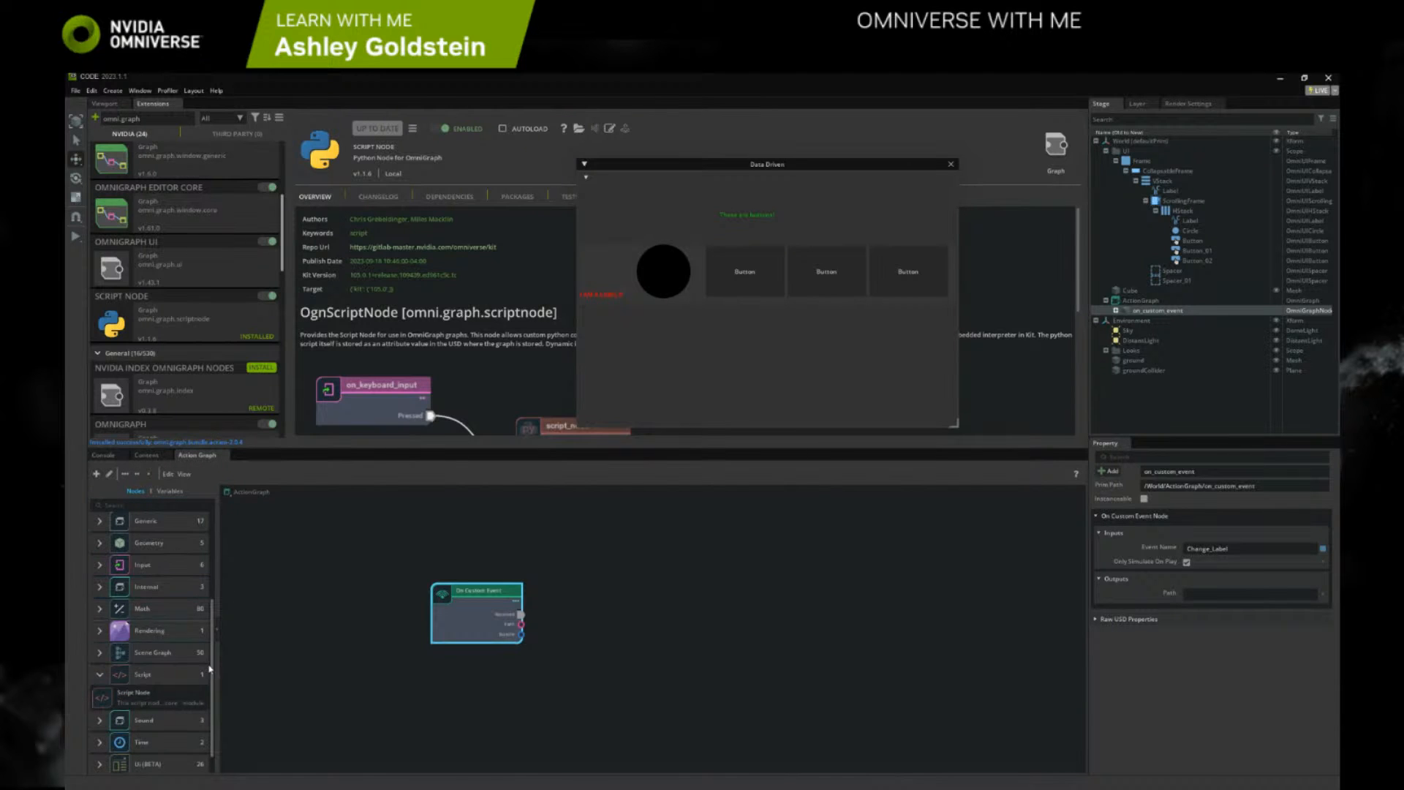
{"action": "left_click_drag", "start_coordinate": [174, 695], "coordinate": [602, 599]}
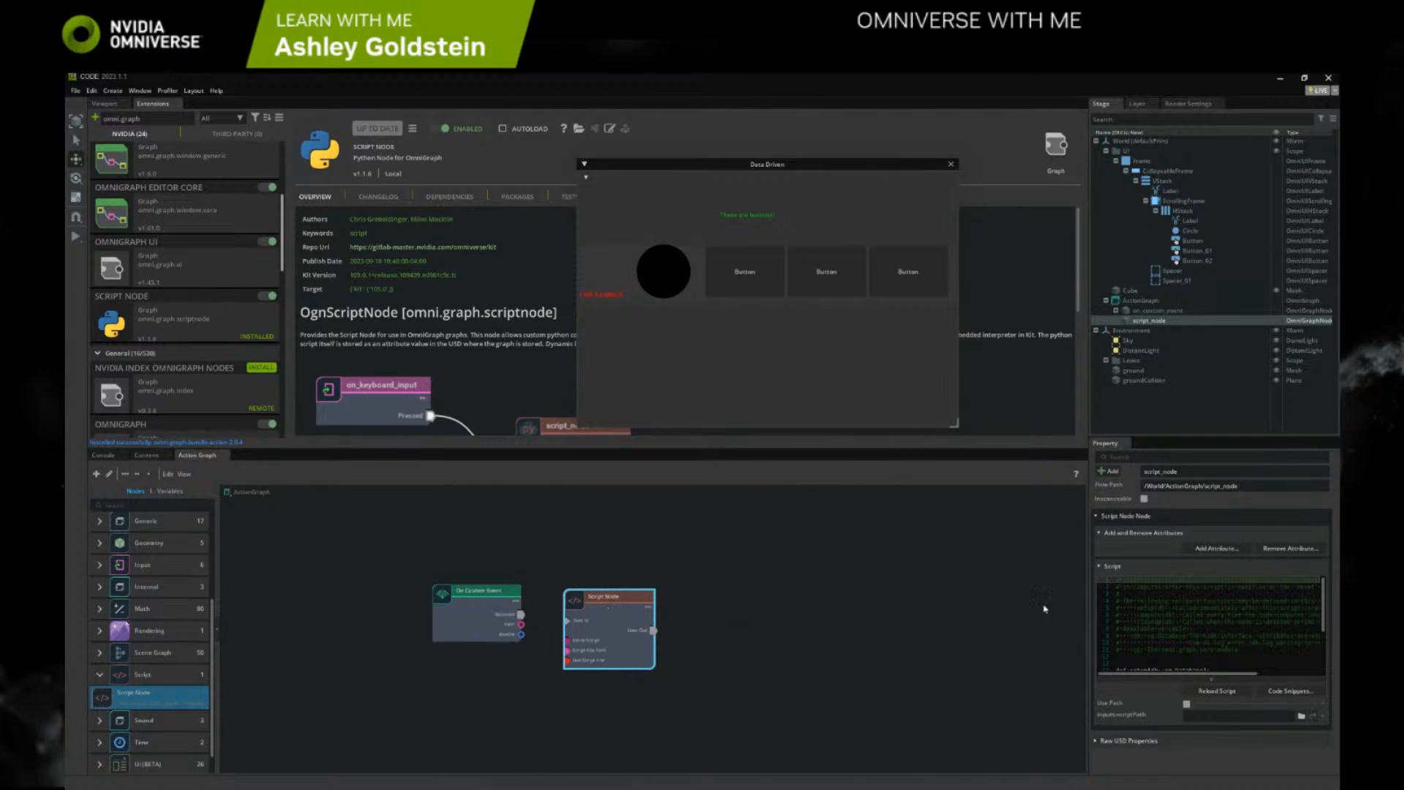
Review the Script Node's default template code and delete all of it
{"action": "scroll", "coordinate": [1168, 649], "scroll_direction": "down", "scroll_amount": 3}
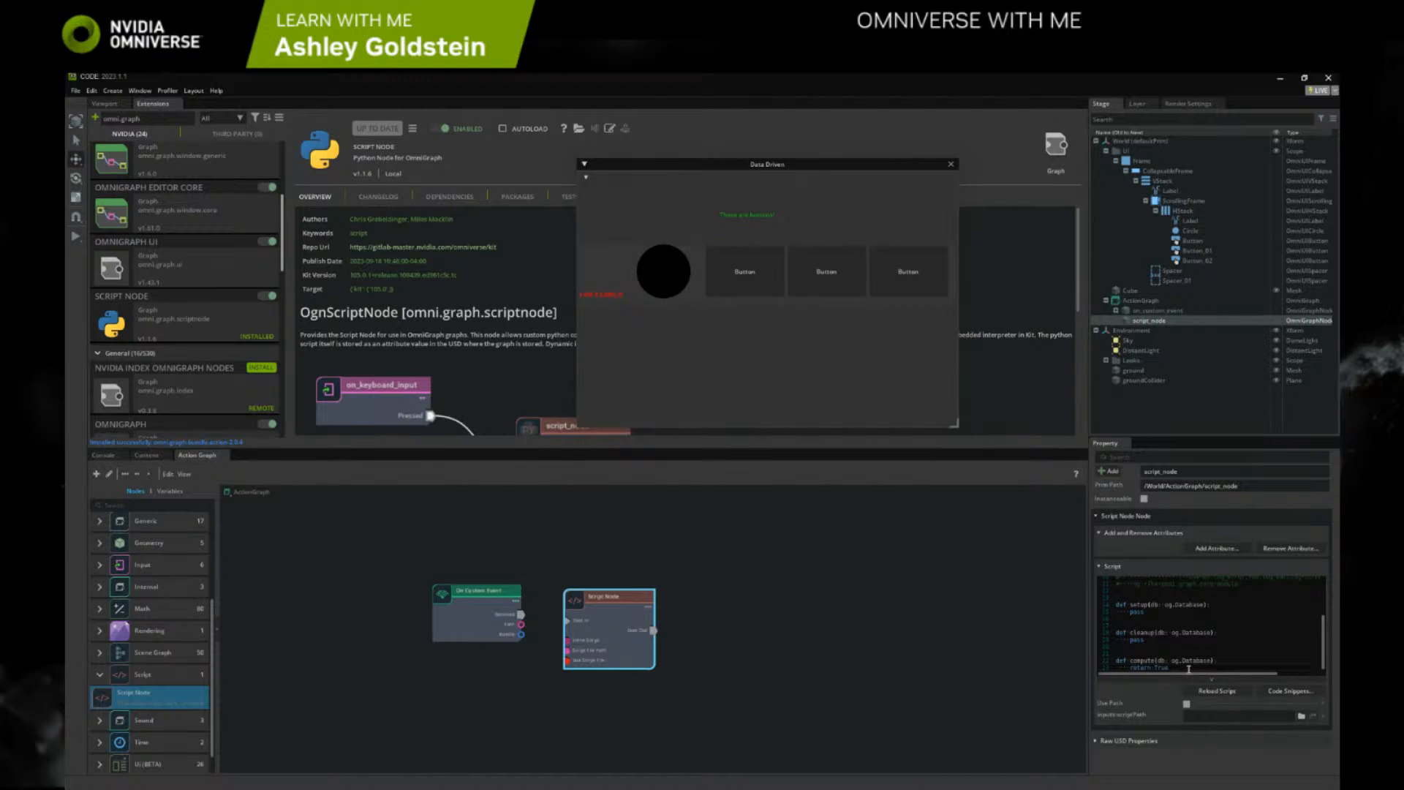
{"action": "scroll", "coordinate": [1189, 669], "scroll_direction": "up", "scroll_amount": 3}
{"action": "scroll", "coordinate": [1187, 656], "scroll_direction": "down", "scroll_amount": 3}
{"action": "left_click_drag", "start_coordinate": [1182, 667], "coordinate": [1114, 576]}
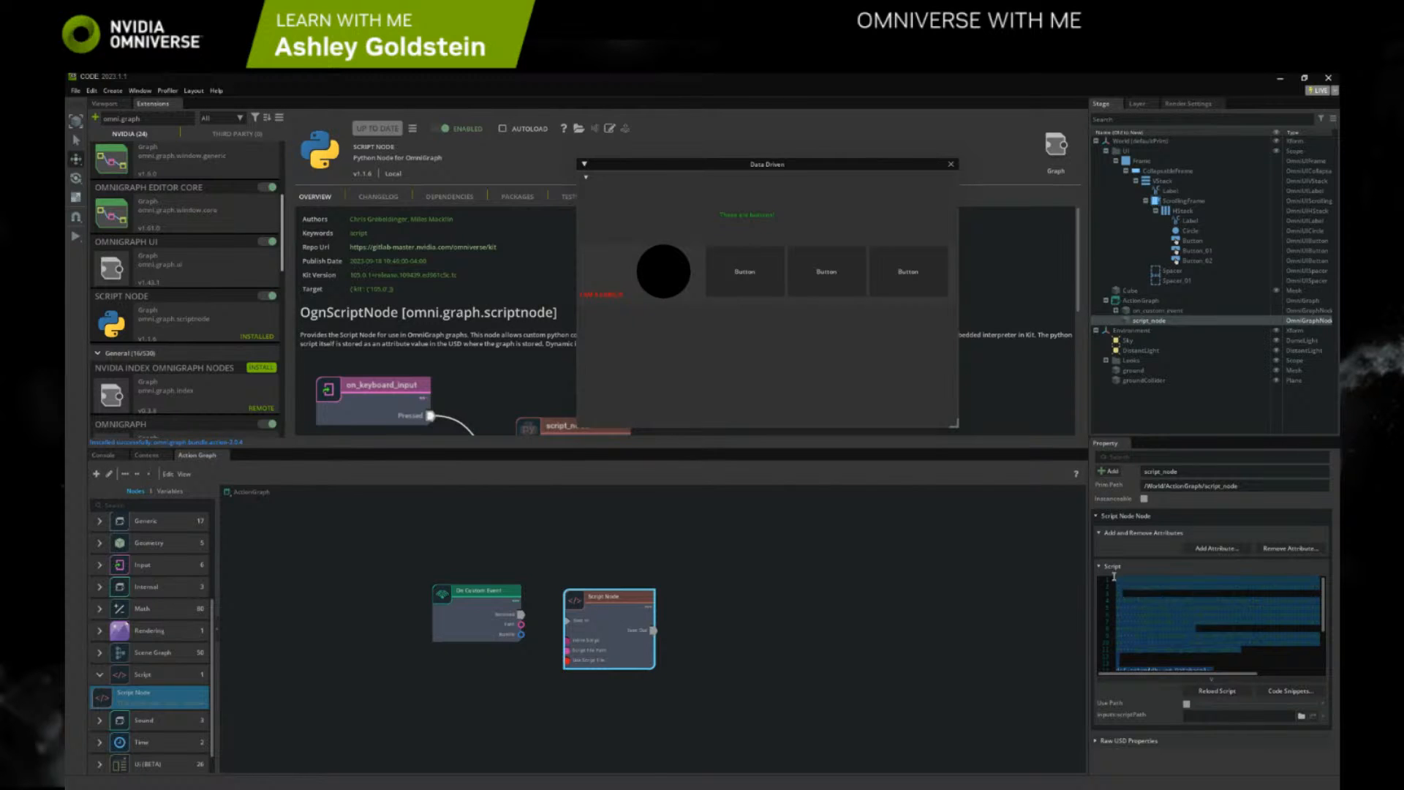
{"action": "key", "text": "Delete"}
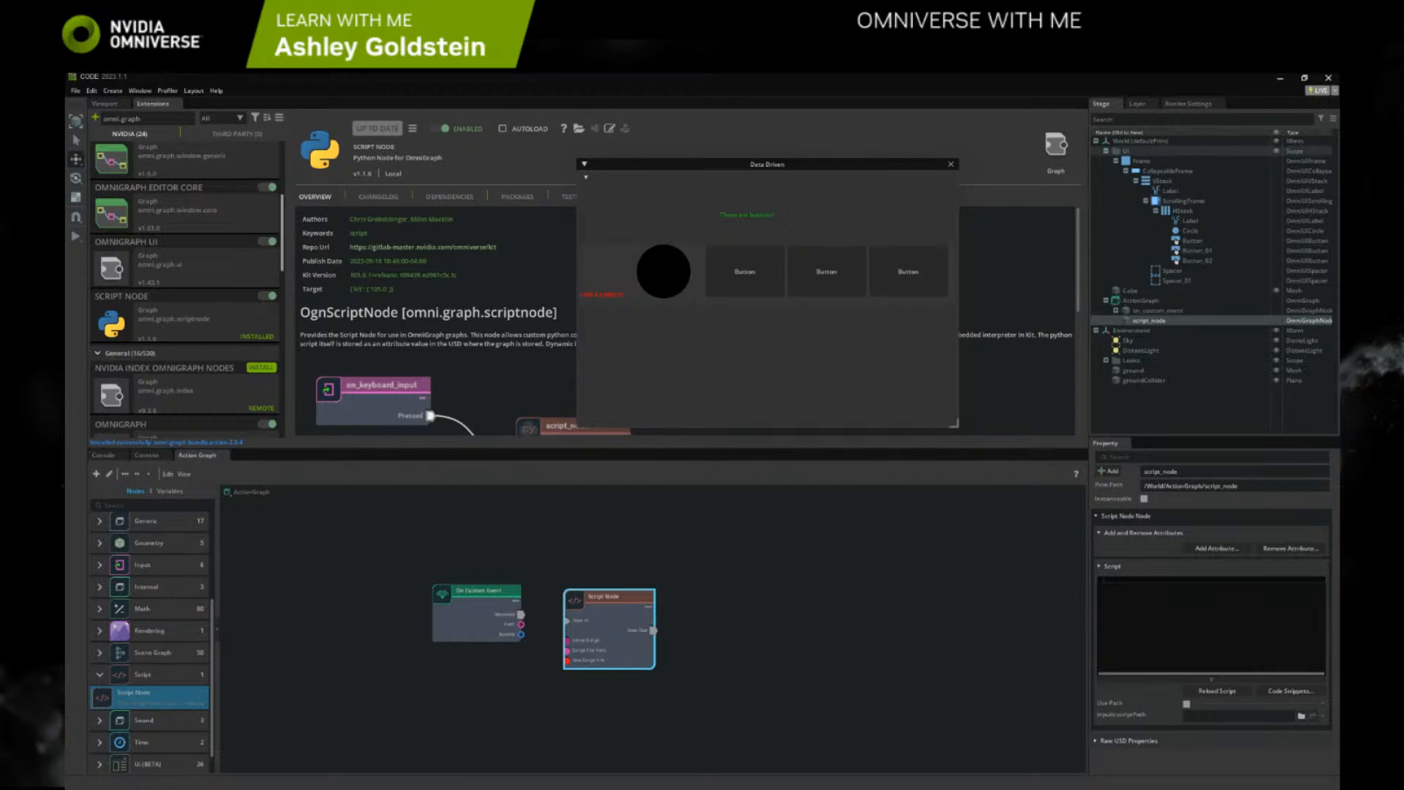
Switch to the browser and copy the whole Python Events code sample from the Event Handling documentation page
{"action": "key", "text": "alt+Tab"}
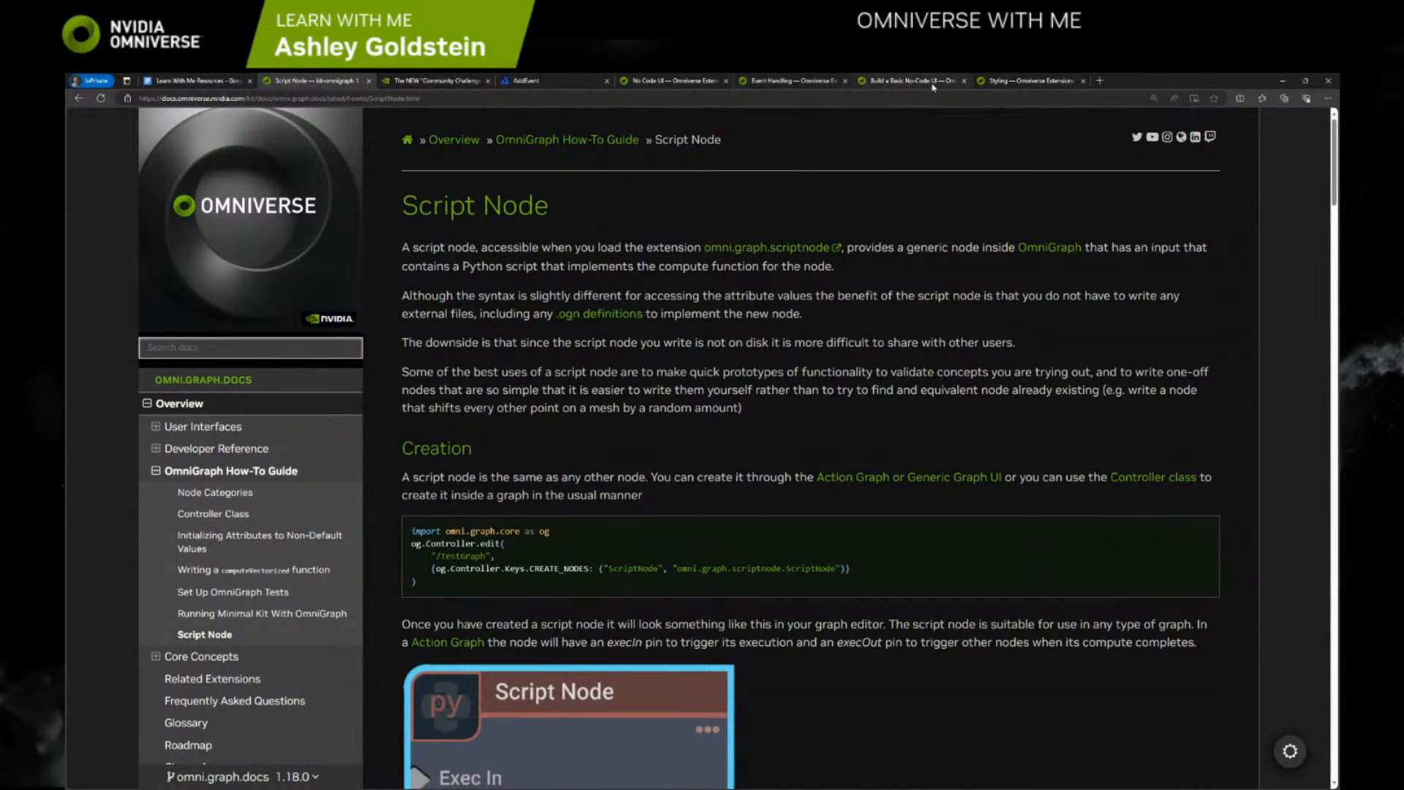
{"action": "left_click", "coordinate": [826, 82]}
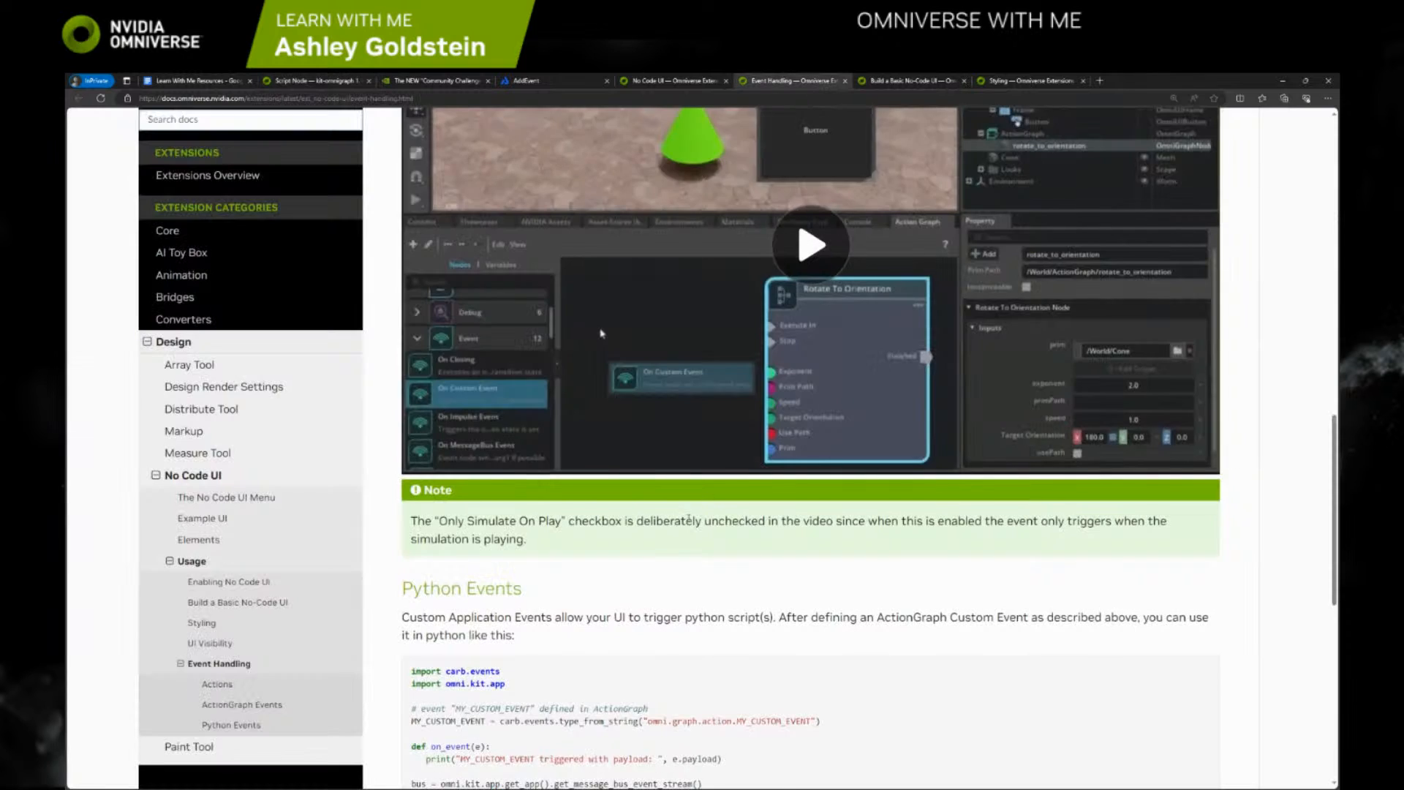
{"action": "scroll", "coordinate": [601, 129], "scroll_direction": "down", "scroll_amount": 3}
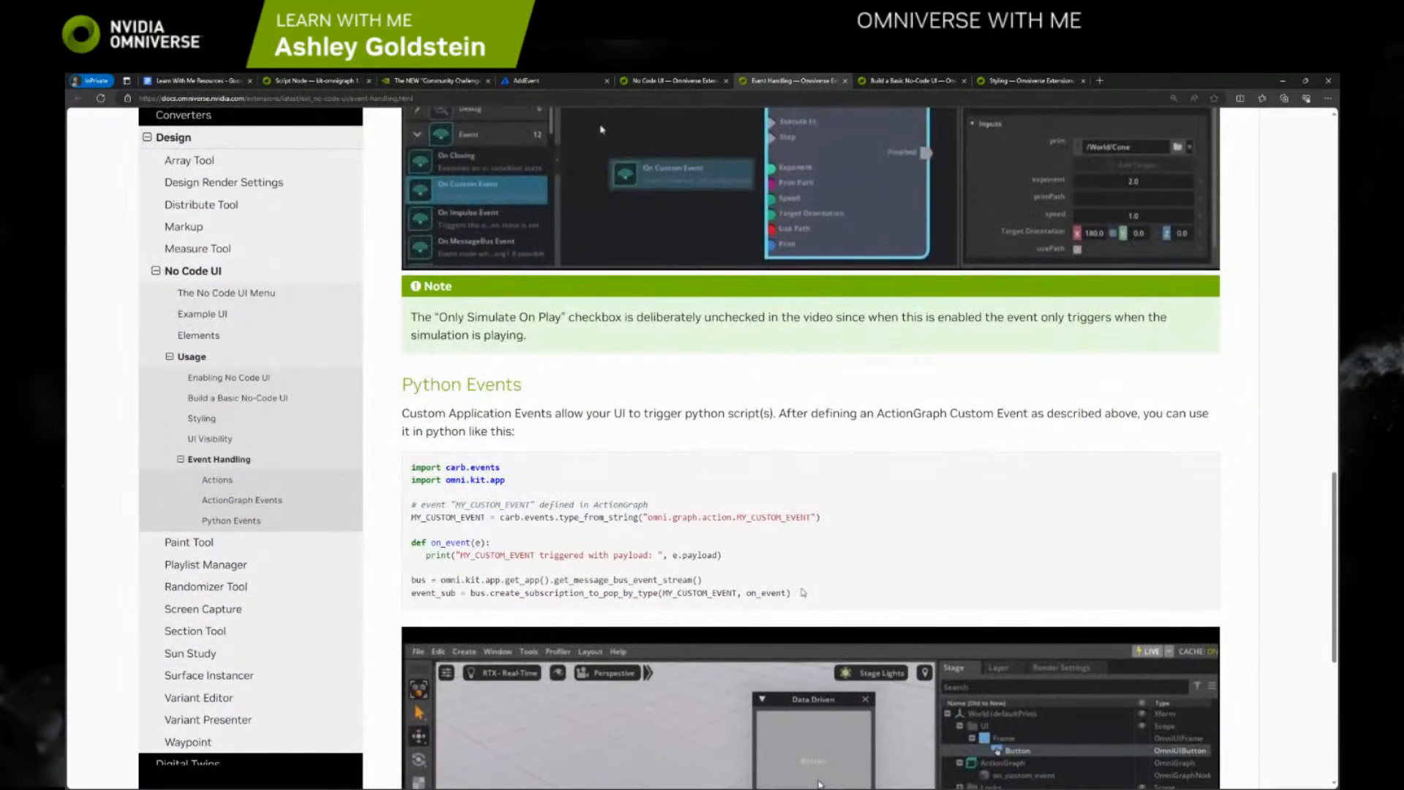
{"action": "left_click_drag", "start_coordinate": [803, 593], "coordinate": [429, 476]}
{"action": "key", "text": "ctrl+c"}
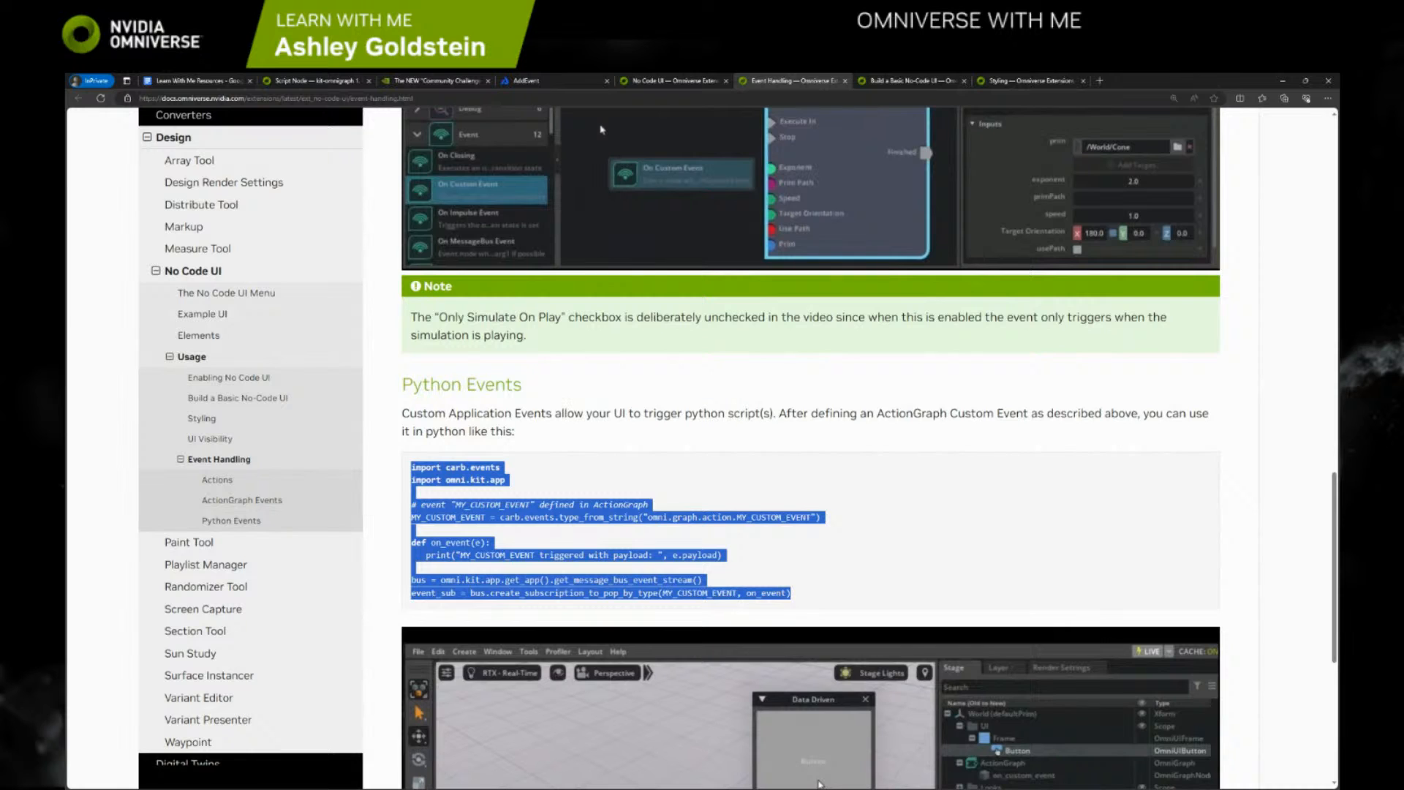
Paste the copied Python event code into the Script Node's script in Omniverse Code and widen the Property area to show it
{"action": "key", "text": "alt+Tab"}
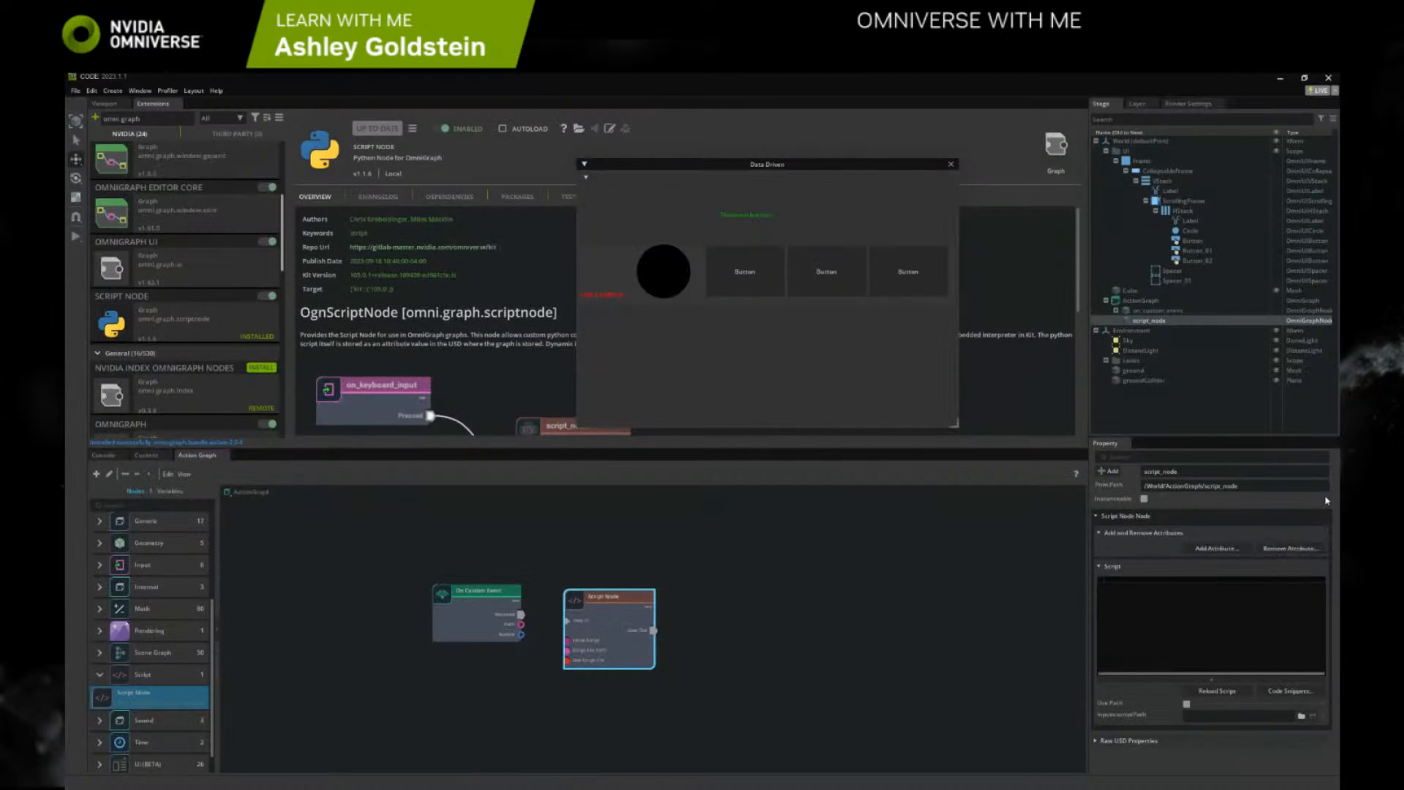
{"action": "left_click", "coordinate": [1127, 581]}
{"action": "key", "text": "ctrl+v"}
{"action": "left_click_drag", "start_coordinate": [1166, 673], "coordinate": [887, 607]}
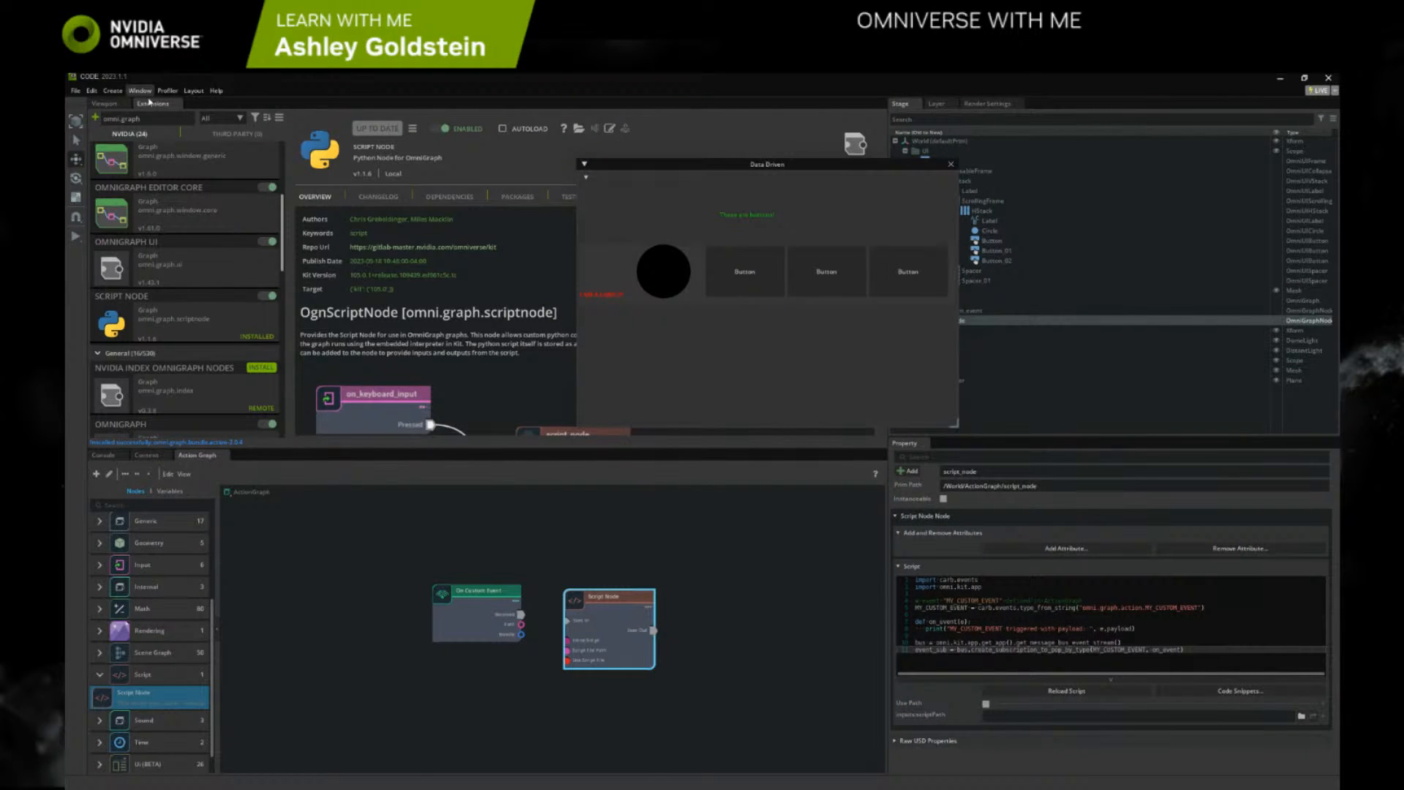
Filter the extensions by "command", open the Commands window and dock it alongside the Property window
{"action": "left_click_drag", "start_coordinate": [142, 119], "coordinate": [86, 123]}
{"action": "type", "text": "command"}
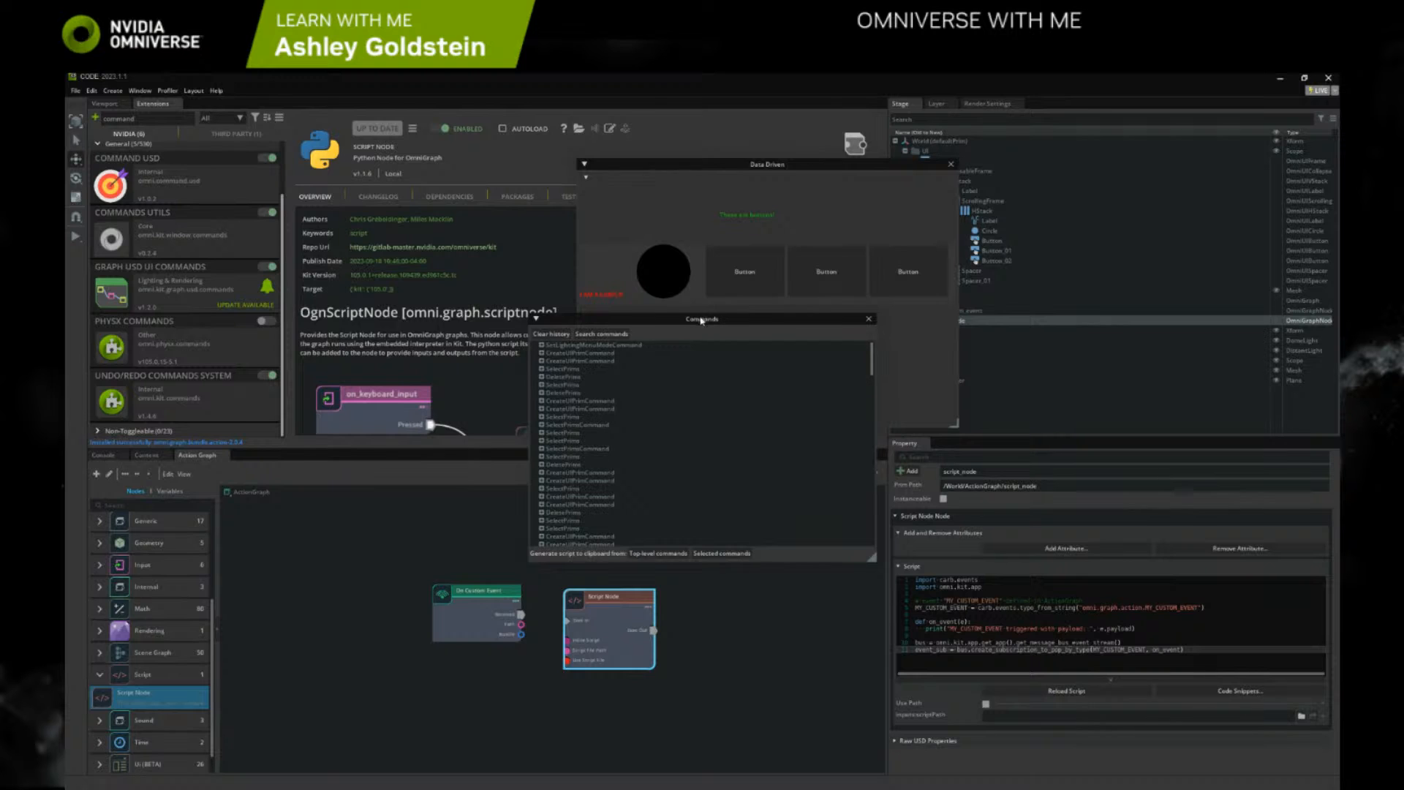
{"action": "left_click_drag", "start_coordinate": [701, 321], "coordinate": [487, 300]}
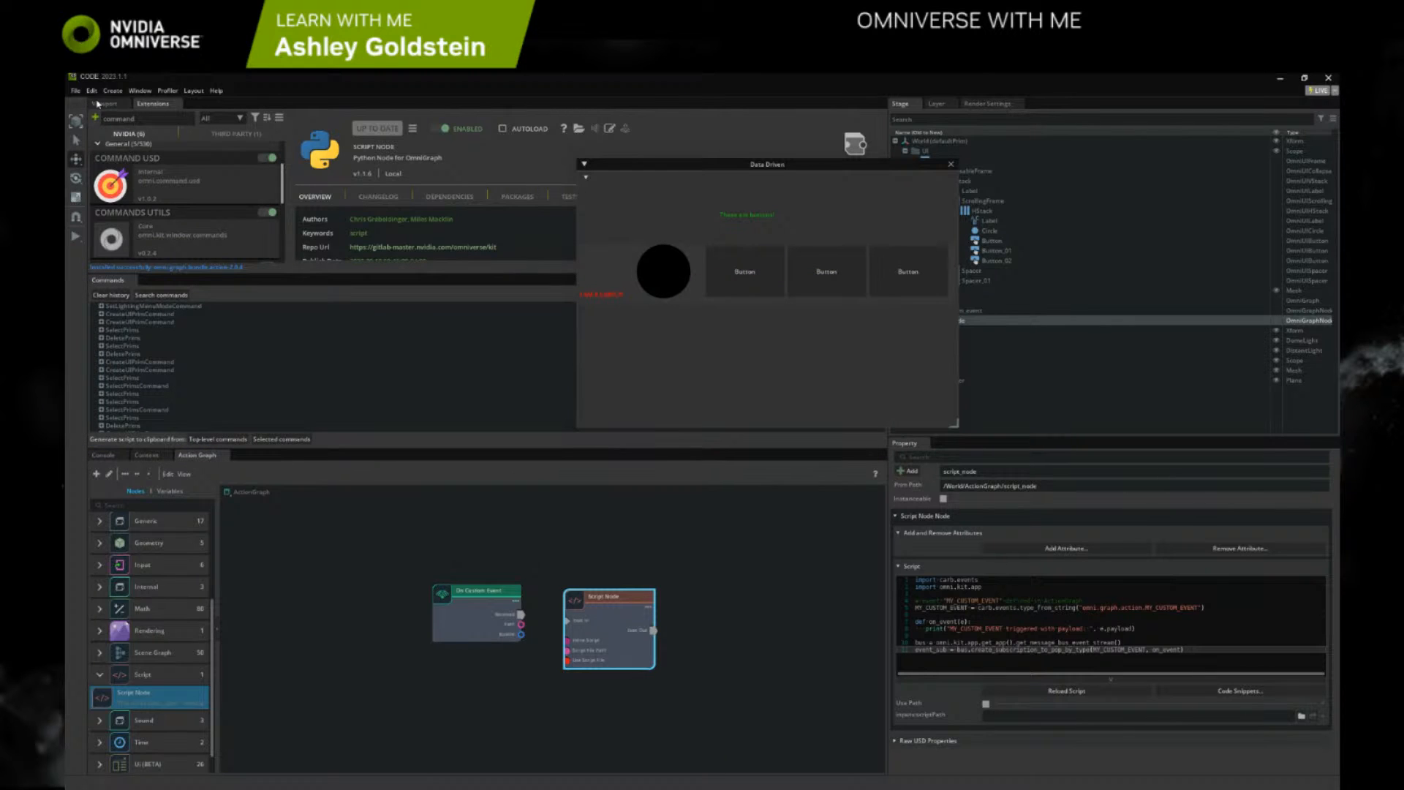
{"action": "left_click_drag", "start_coordinate": [109, 280], "coordinate": [1112, 595]}
Clear the command history, bring back the viewport and shift the Data Driven window clear of the Stage tree
{"action": "left_click", "coordinate": [910, 457]}
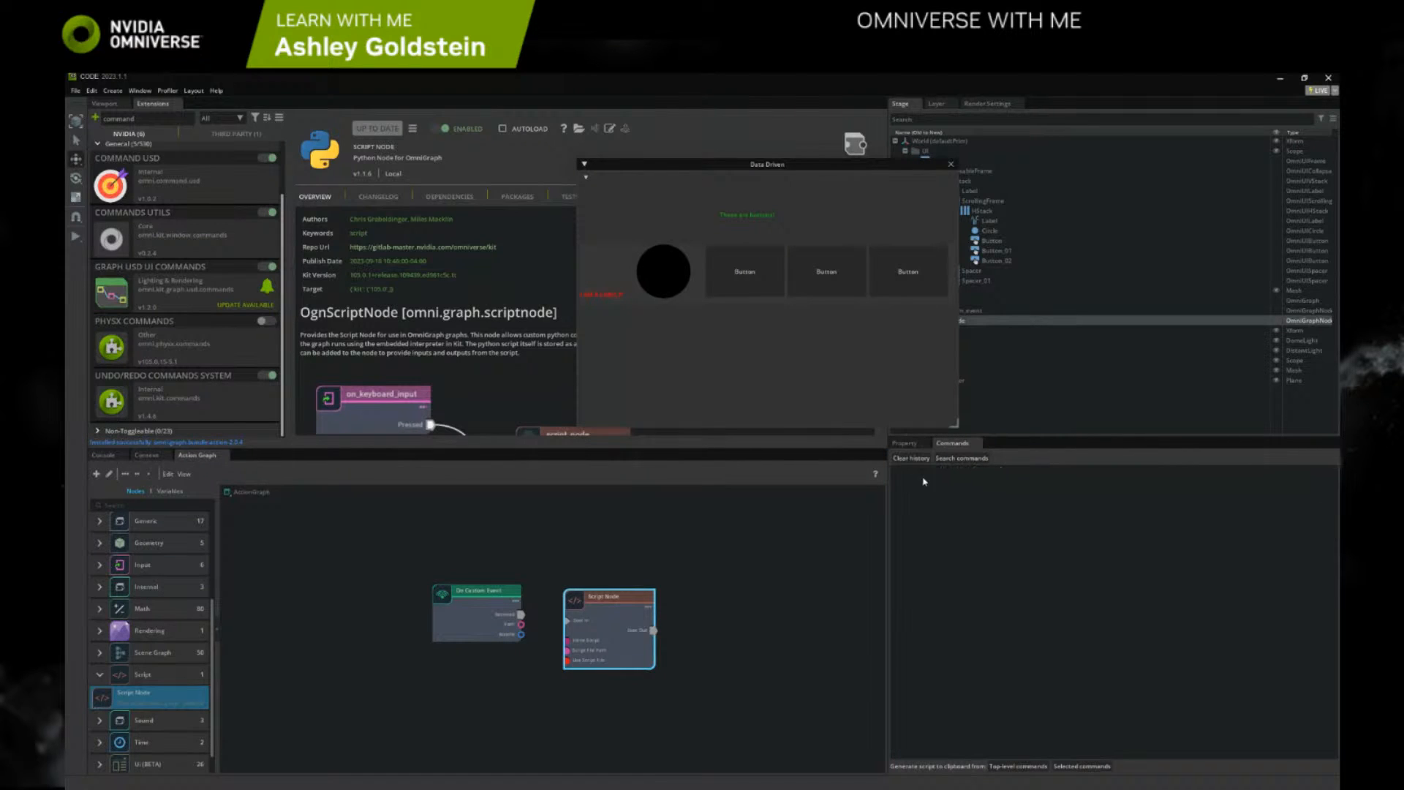
{"action": "left_click", "coordinate": [104, 103]}
{"action": "left_click_drag", "start_coordinate": [763, 160], "coordinate": [641, 144]}
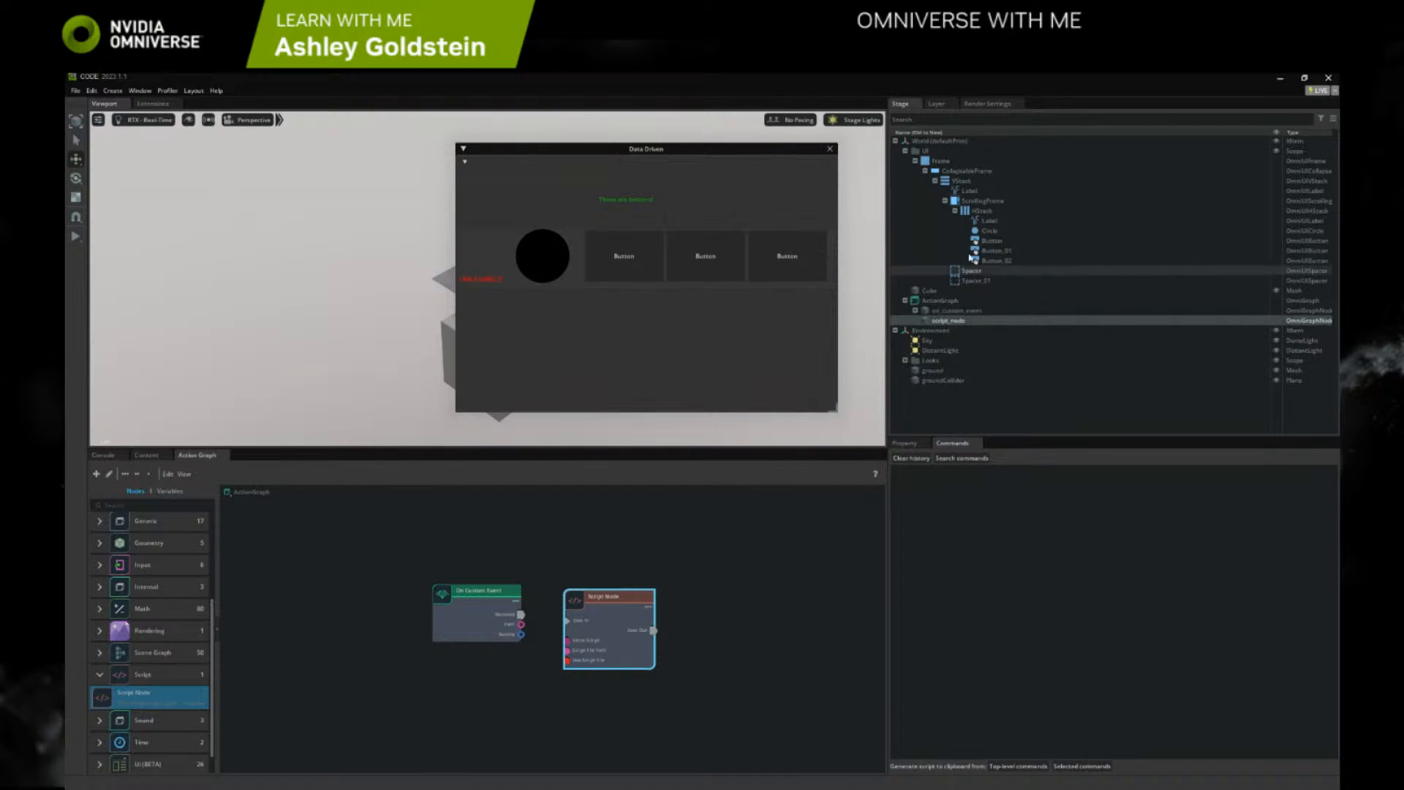
Select the label inside the HStack and replace its text with "Test"
{"action": "left_click", "coordinate": [969, 190]}
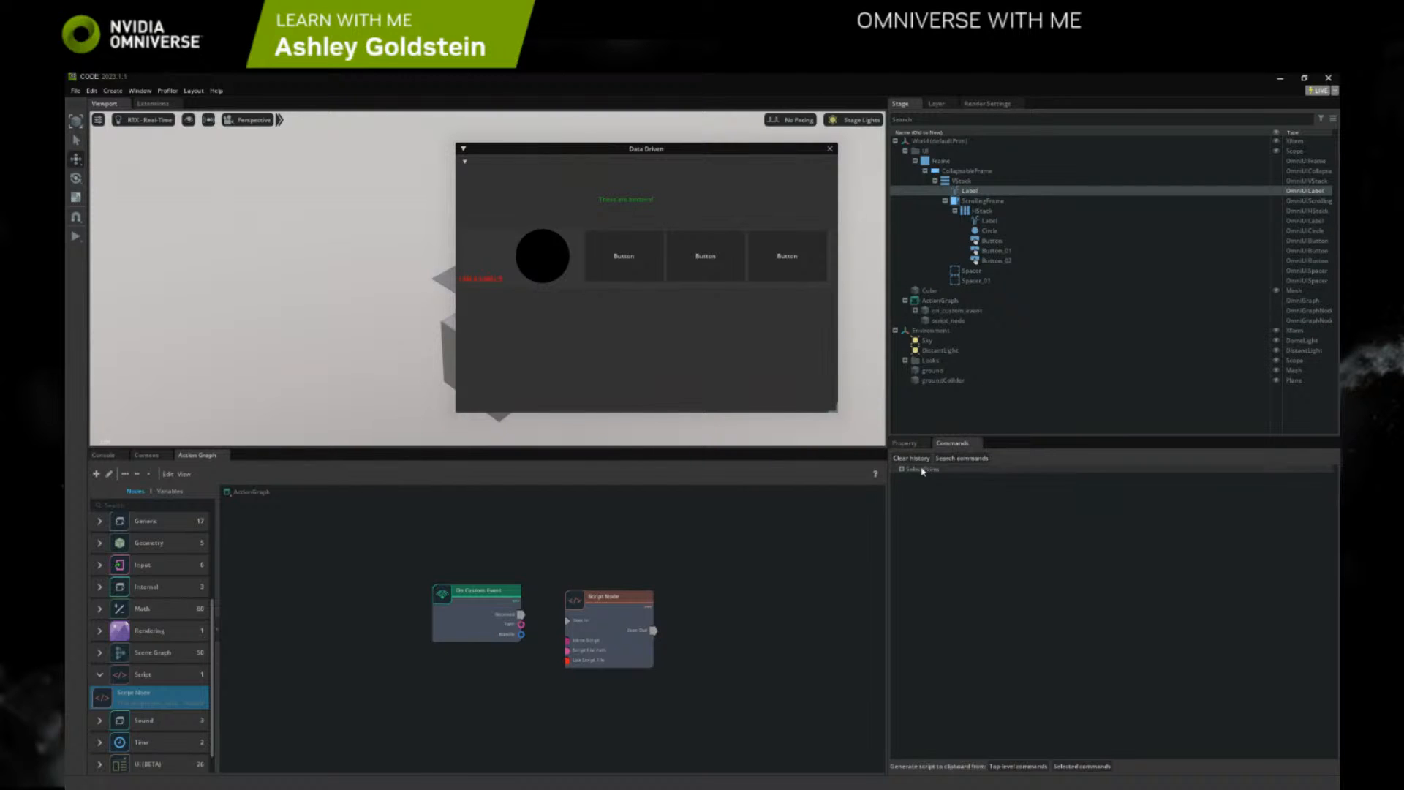
{"action": "left_click", "coordinate": [905, 443]}
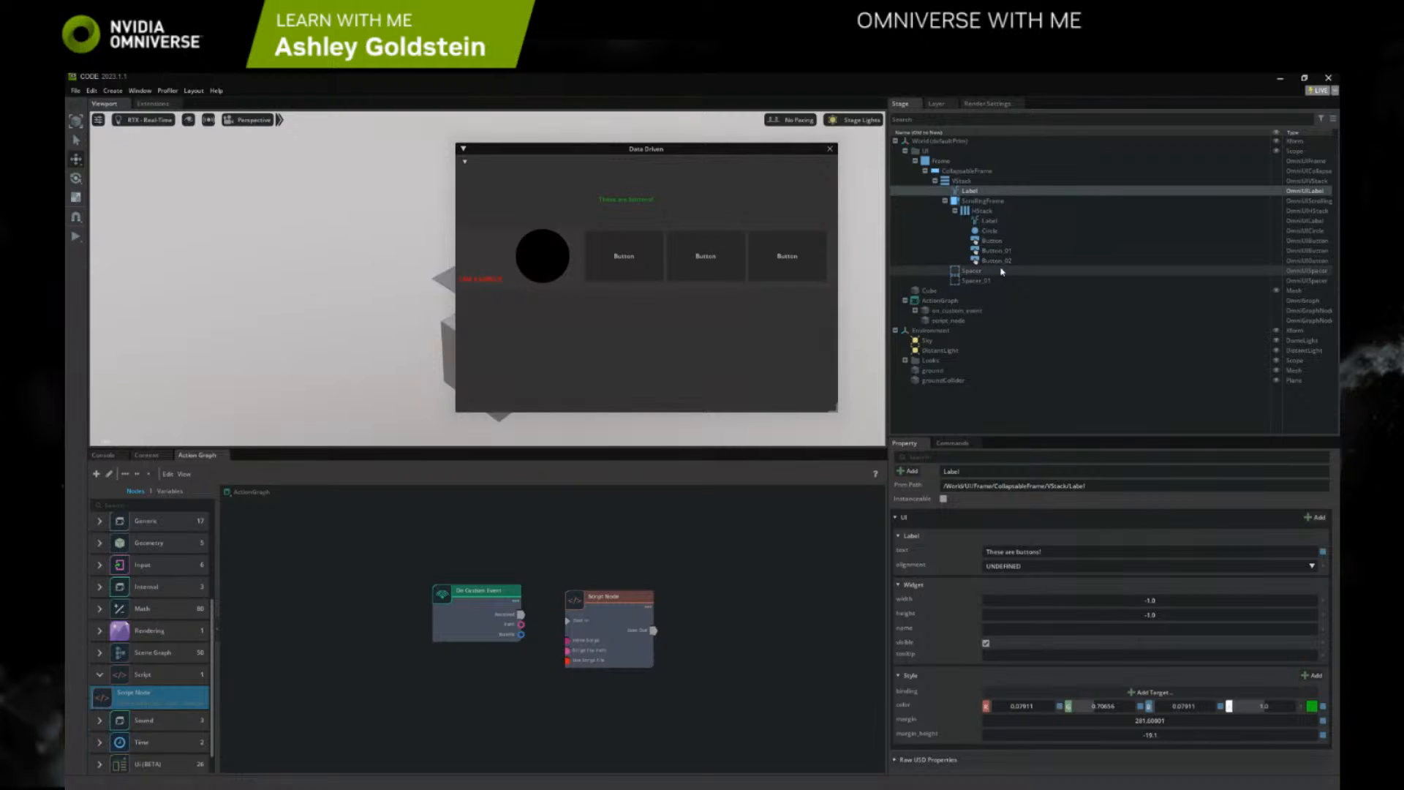
{"action": "left_click", "coordinate": [988, 220]}
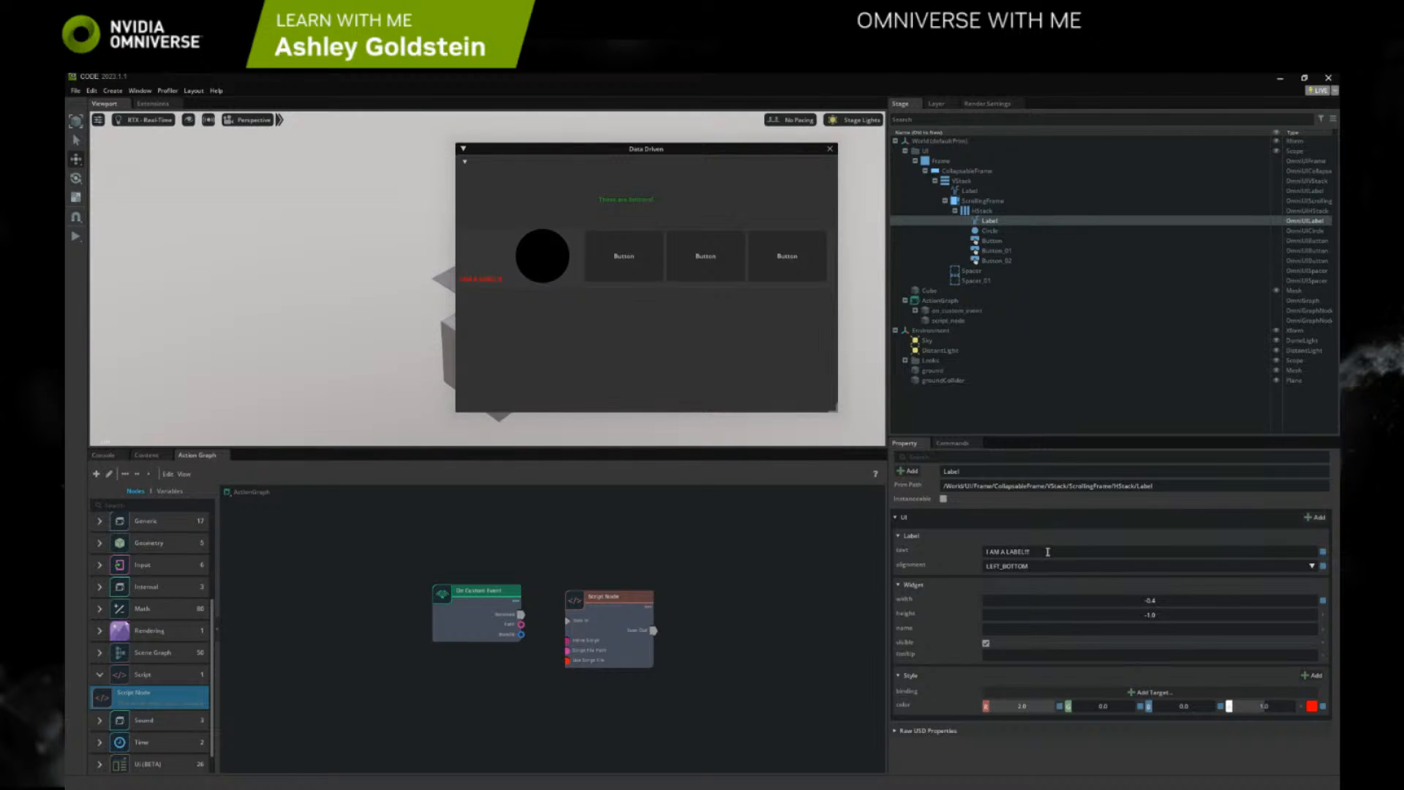
{"action": "left_click_drag", "start_coordinate": [1047, 551], "coordinate": [969, 544]}
{"action": "type", "text": "Two"}
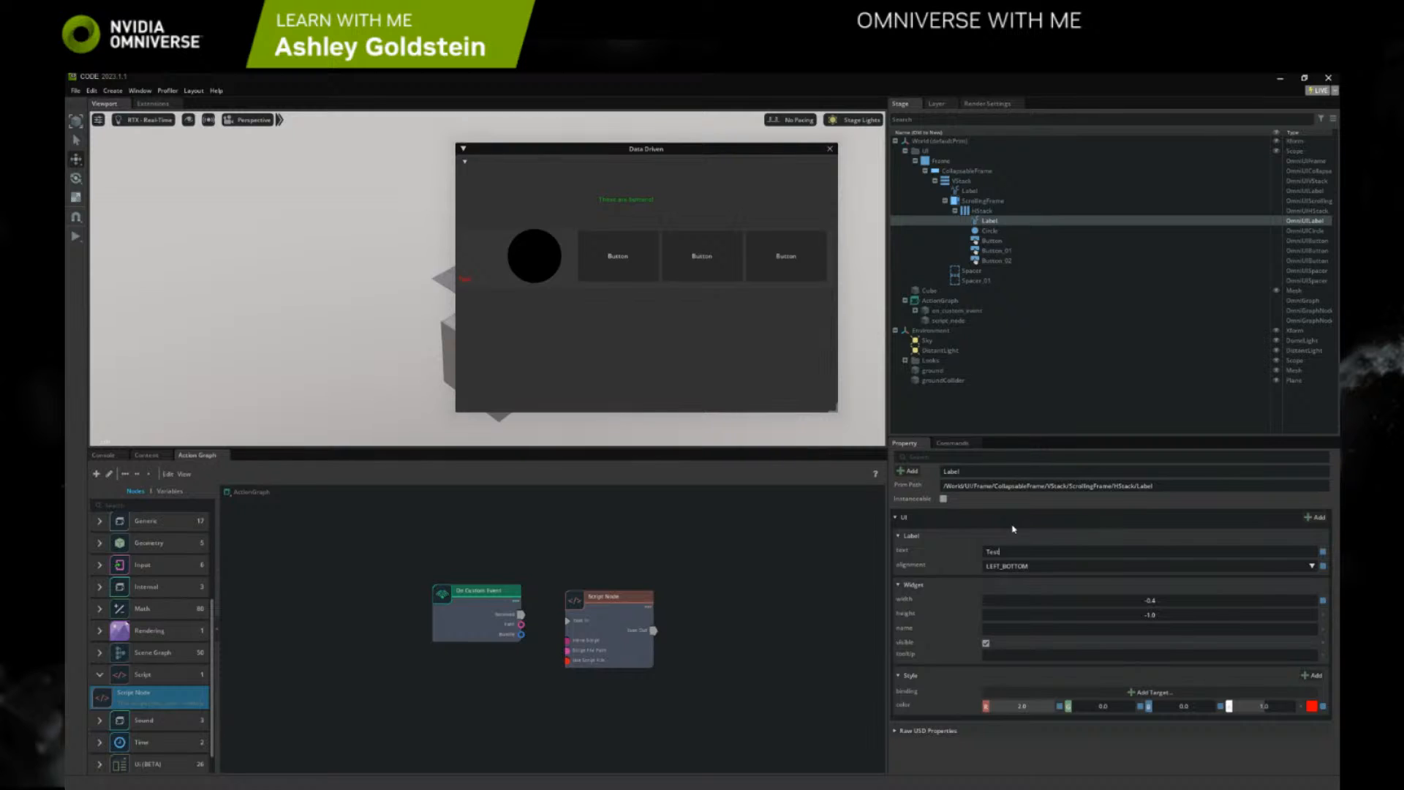
Examine the command history by expanding the first SelectPrims entry and the Group entry's ChangeProperty command, and select ChangeProperty
{"action": "left_click", "coordinate": [957, 444]}
{"action": "left_click", "coordinate": [902, 469]}
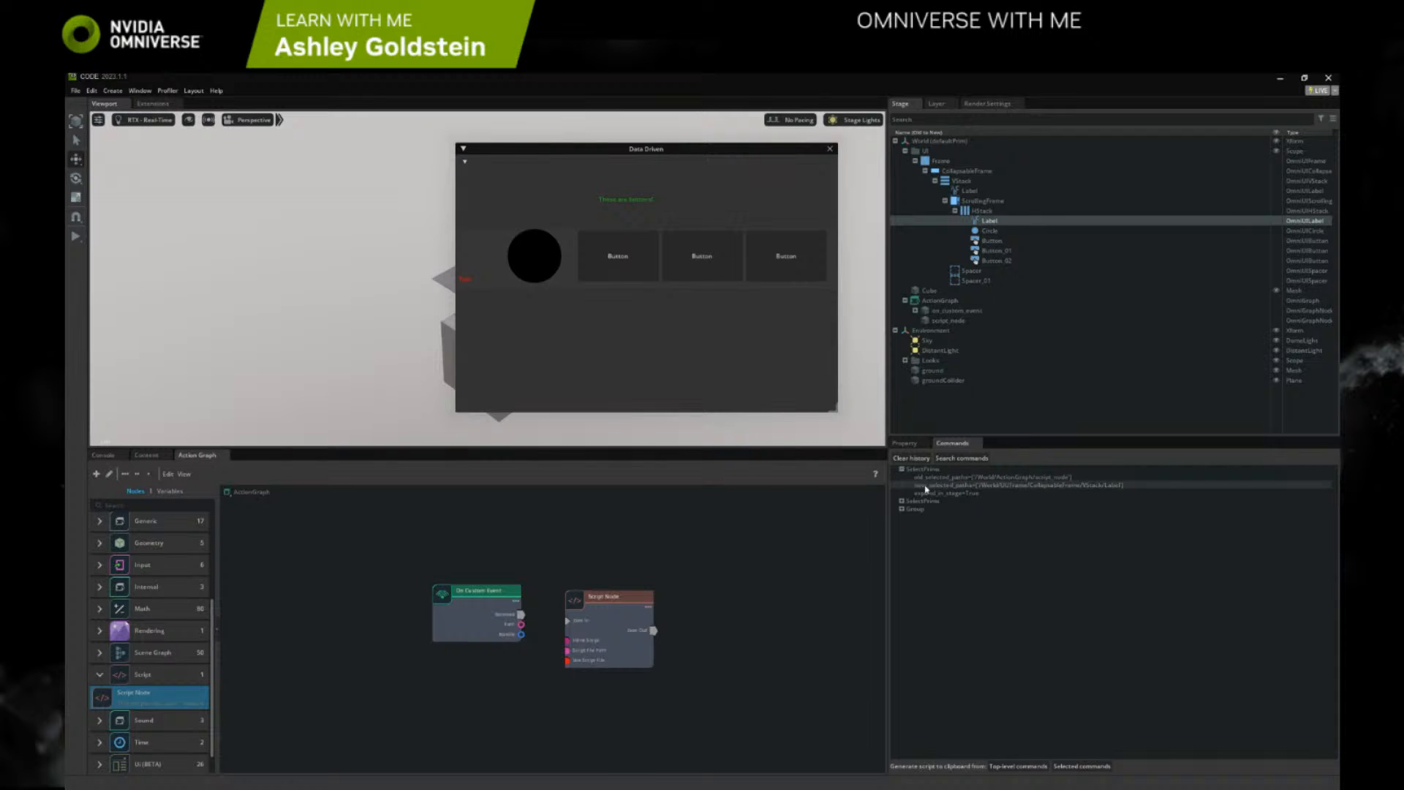
{"action": "left_click", "coordinate": [901, 508]}
{"action": "left_click", "coordinate": [908, 517]}
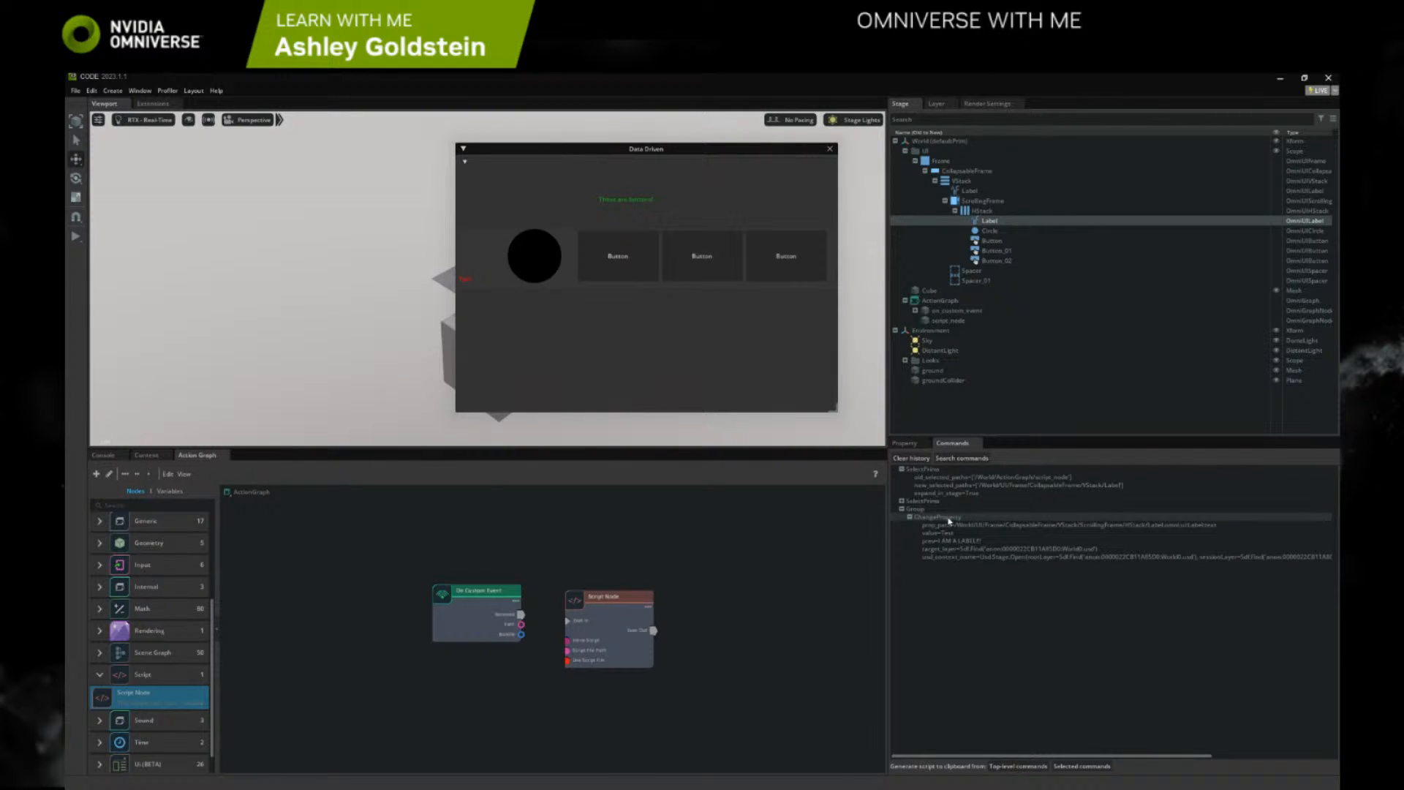
{"action": "left_click", "coordinate": [947, 517]}
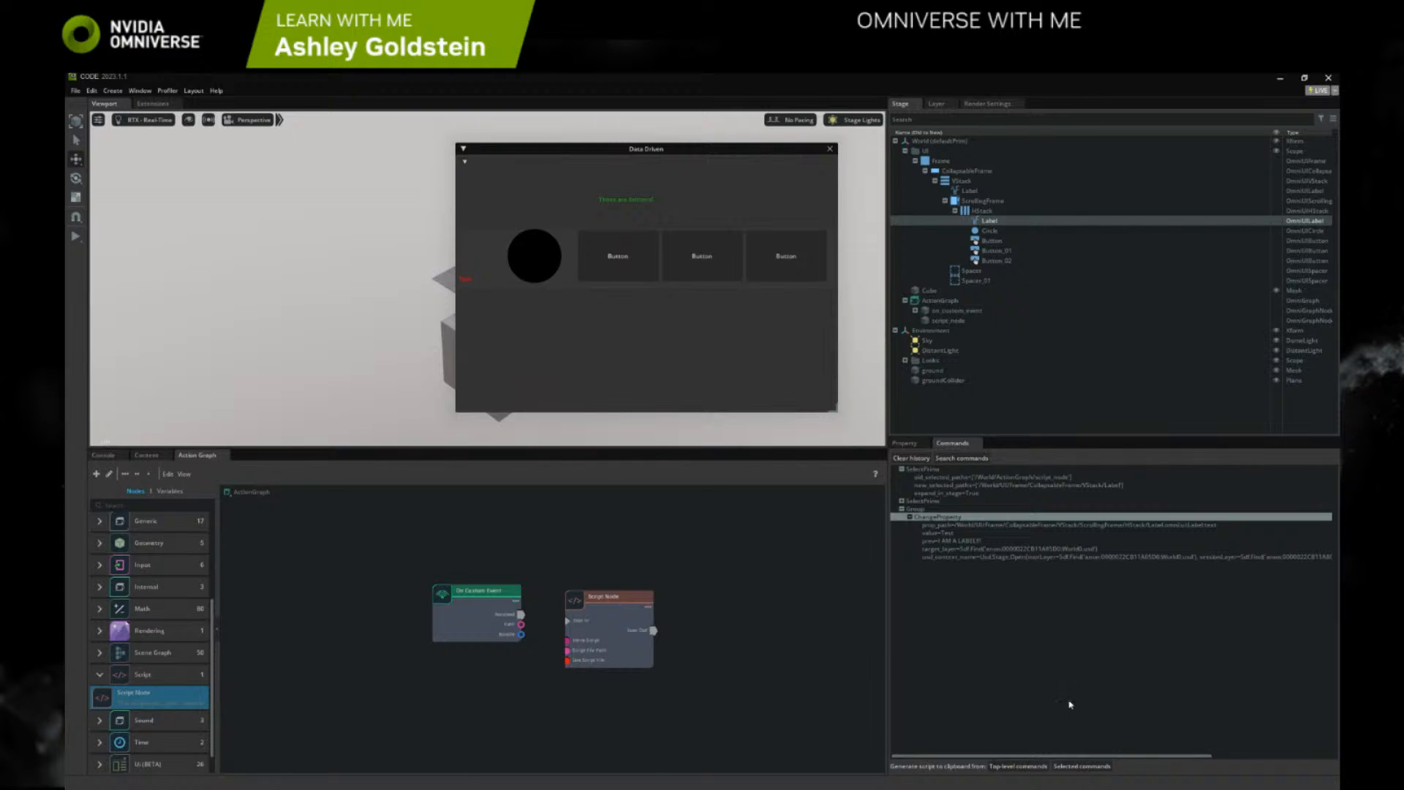
Rename the MY_CUSTOM_EVENT variable at its assignment in the Script Node's script to Change_Label, checking the custom event node's event name
{"action": "left_click", "coordinate": [623, 616]}
{"action": "left_click", "coordinate": [904, 443]}
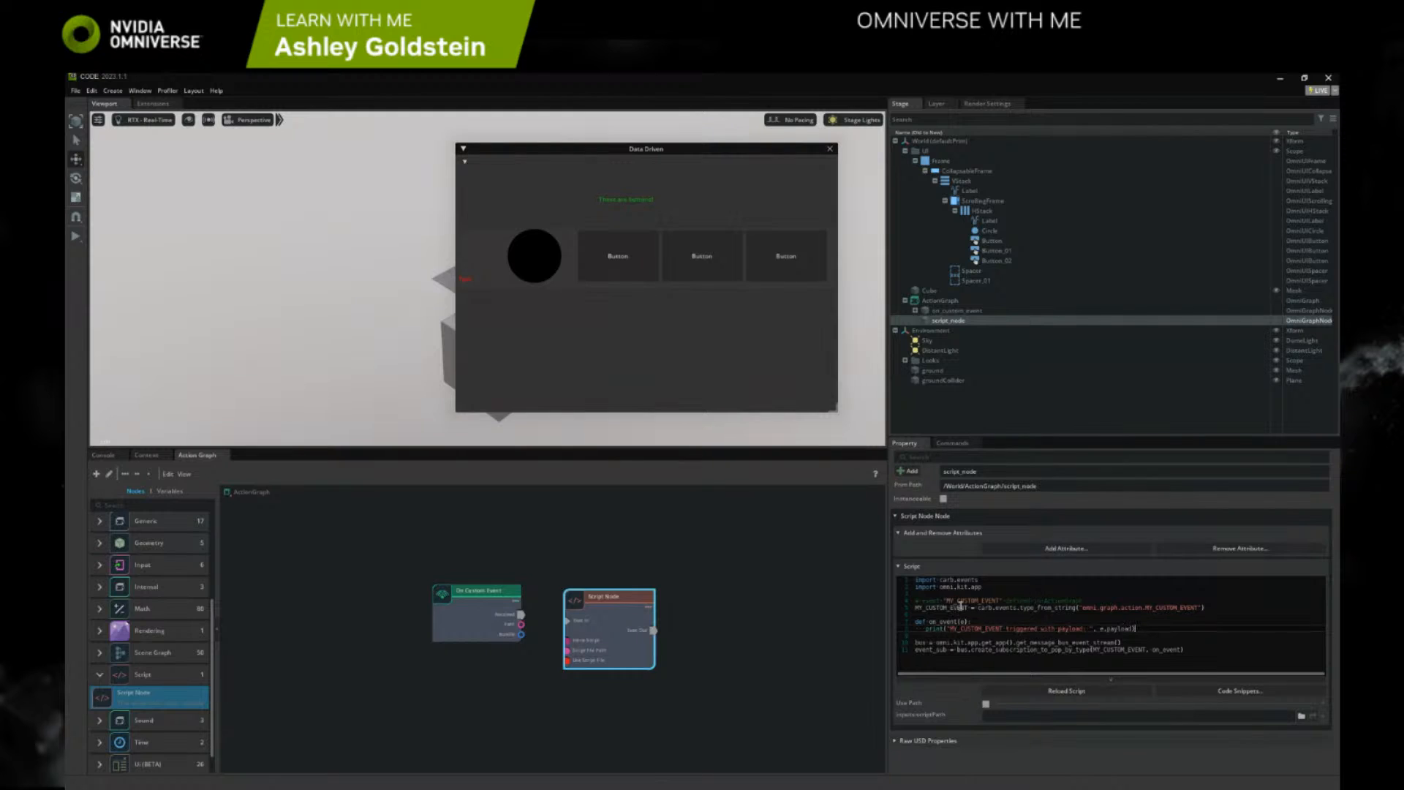
{"action": "left_click_drag", "start_coordinate": [968, 608], "coordinate": [913, 608]}
{"action": "left_click", "coordinate": [485, 608]}
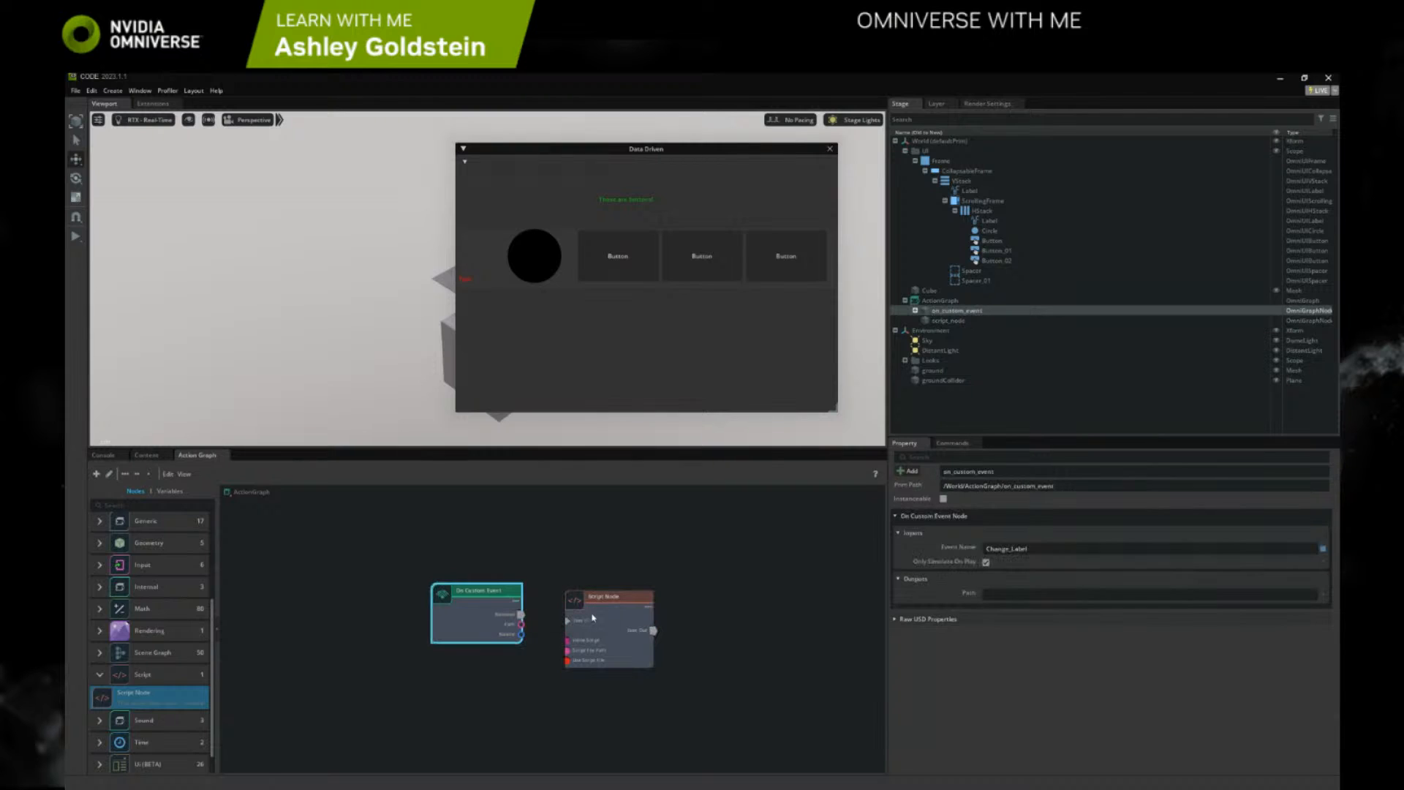
{"action": "left_click", "coordinate": [597, 618]}
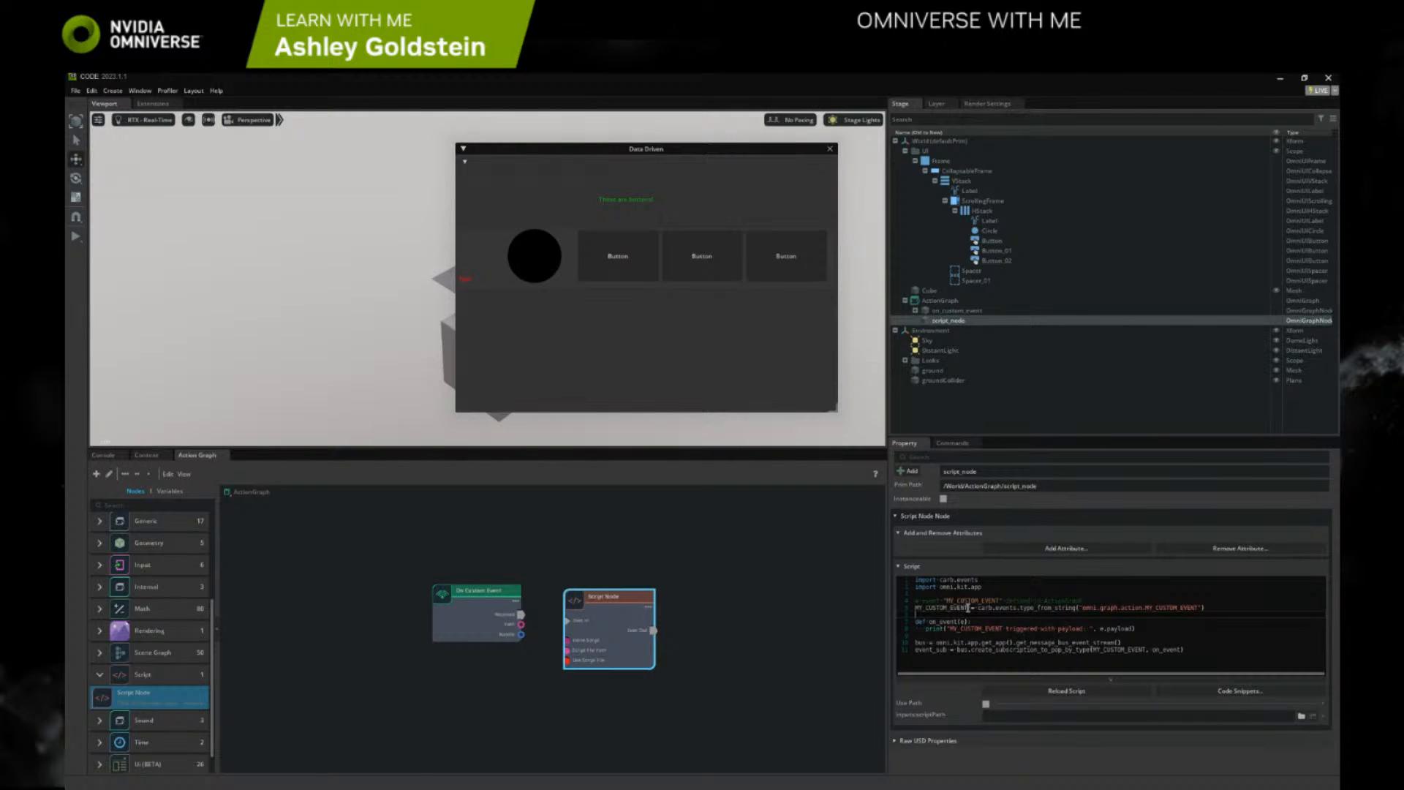
{"action": "left_click_drag", "start_coordinate": [966, 607], "coordinate": [917, 607]}
{"action": "type", "text": "Change"}
{"action": "type", "text": "_Labell"}
Copy the event name from the On Custom Event node over MY_CUSTOM_EVENT in the script's type_from_string argument, giving omni.graph.action.Change_Label
{"action": "left_click", "coordinate": [500, 610]}
{"action": "left_click_drag", "start_coordinate": [1053, 552], "coordinate": [964, 546]}
{"action": "key", "text": "ctrl+c"}
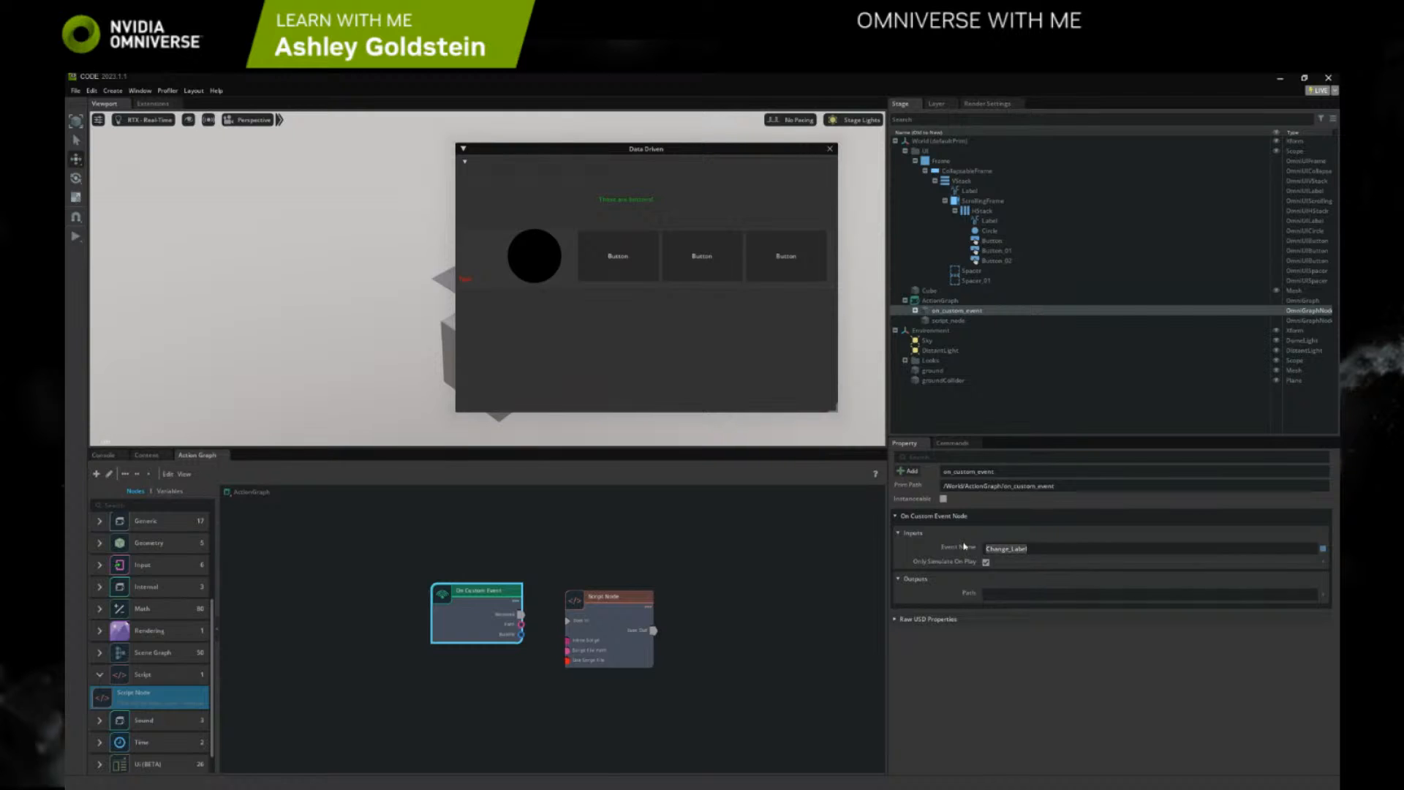
{"action": "left_click", "coordinate": [591, 614]}
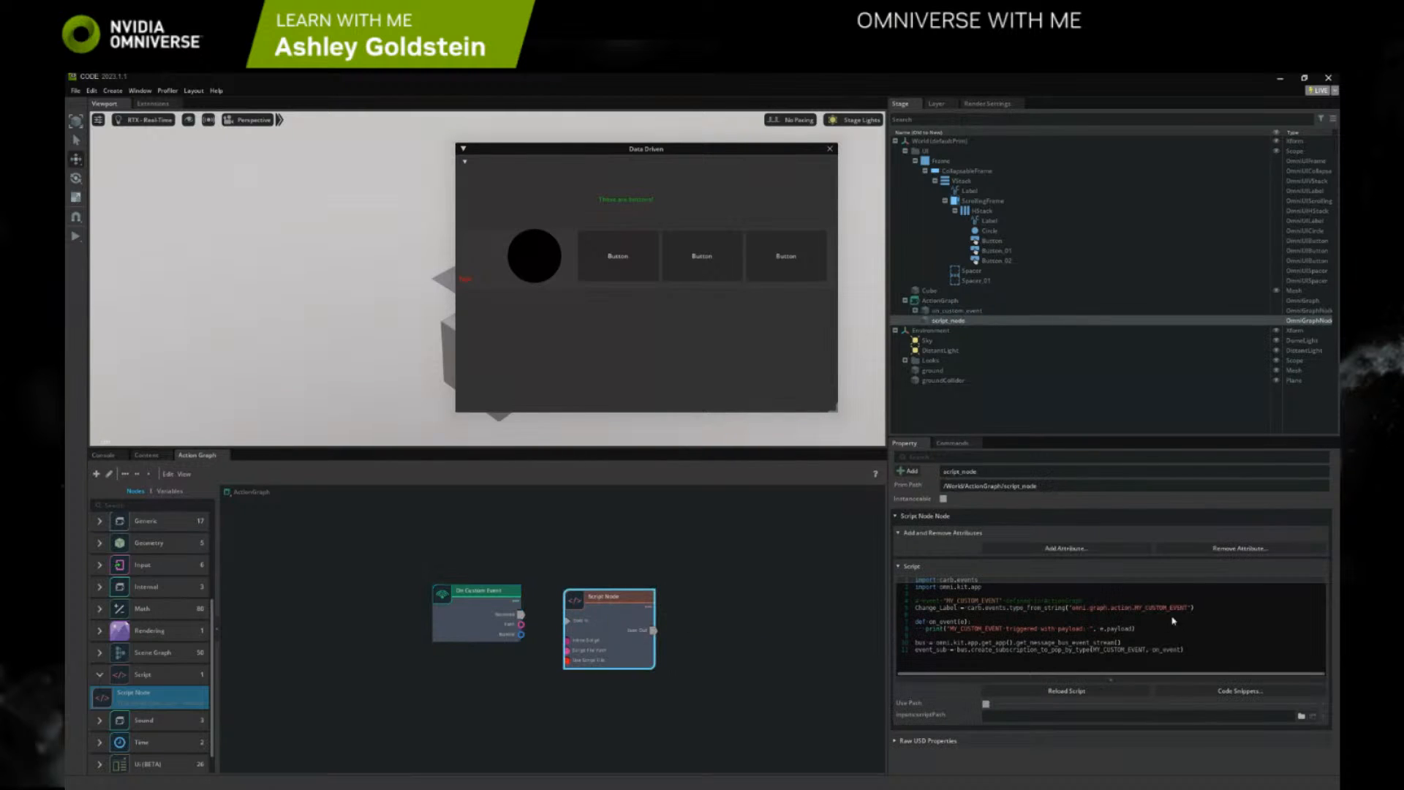
{"action": "left_click_drag", "start_coordinate": [1188, 607], "coordinate": [1133, 606]}
{"action": "key", "text": "ctrl+v"}
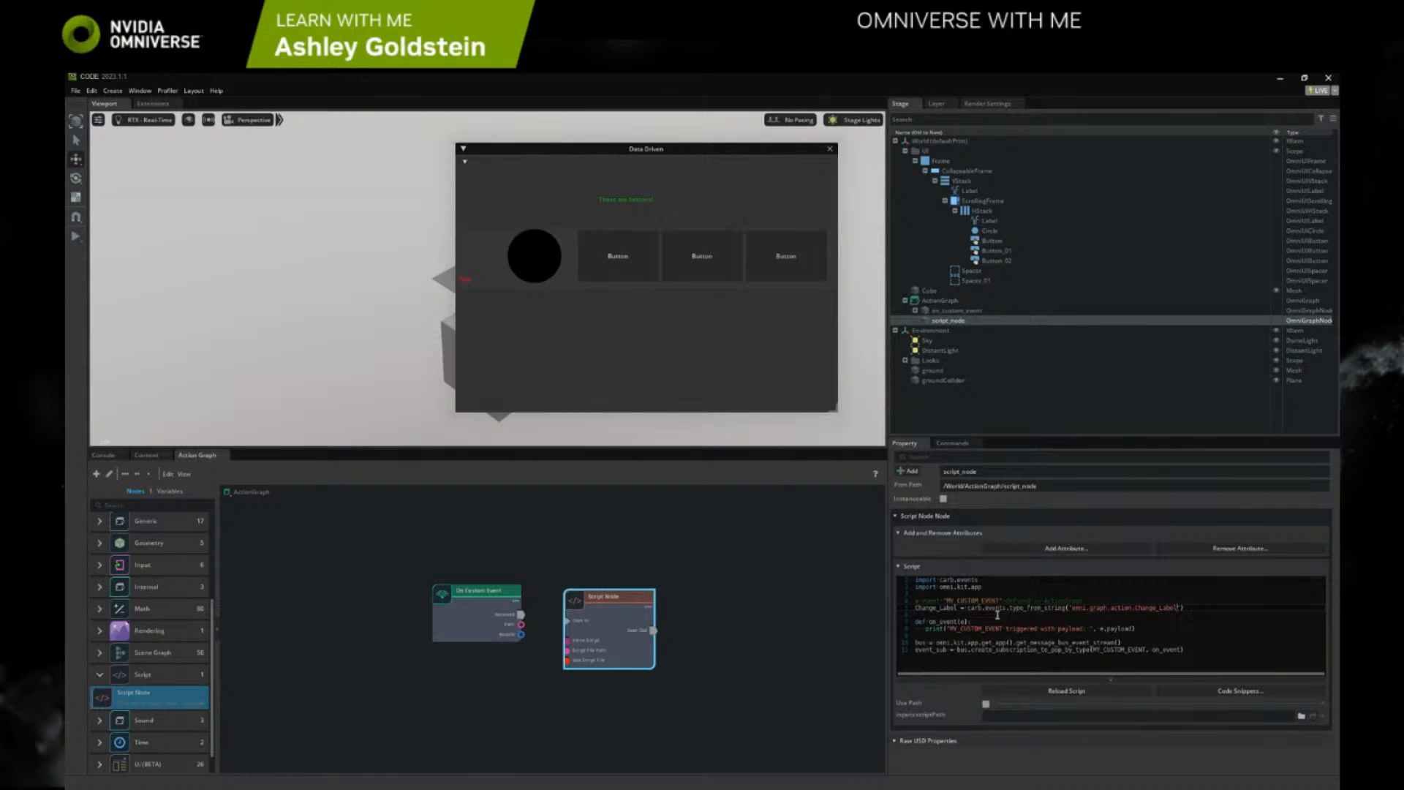
{"action": "left_click", "coordinate": [965, 621]}
{"action": "type", "text": "e"}
Clear the Console log and replace MY_CUSTOM_EVENT in the script's print message with Change_Label
{"action": "left_click", "coordinate": [103, 455]}
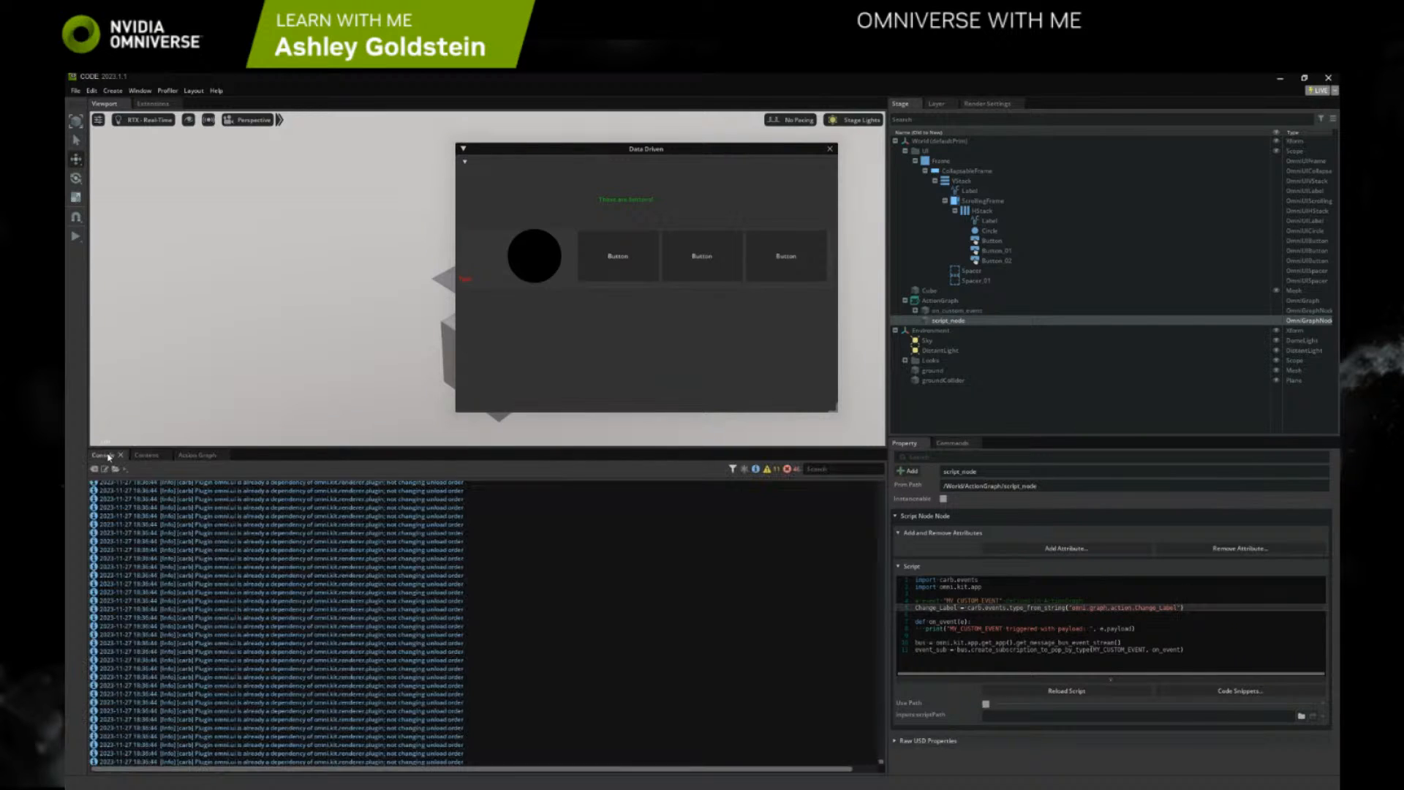
{"action": "left_click", "coordinate": [94, 468]}
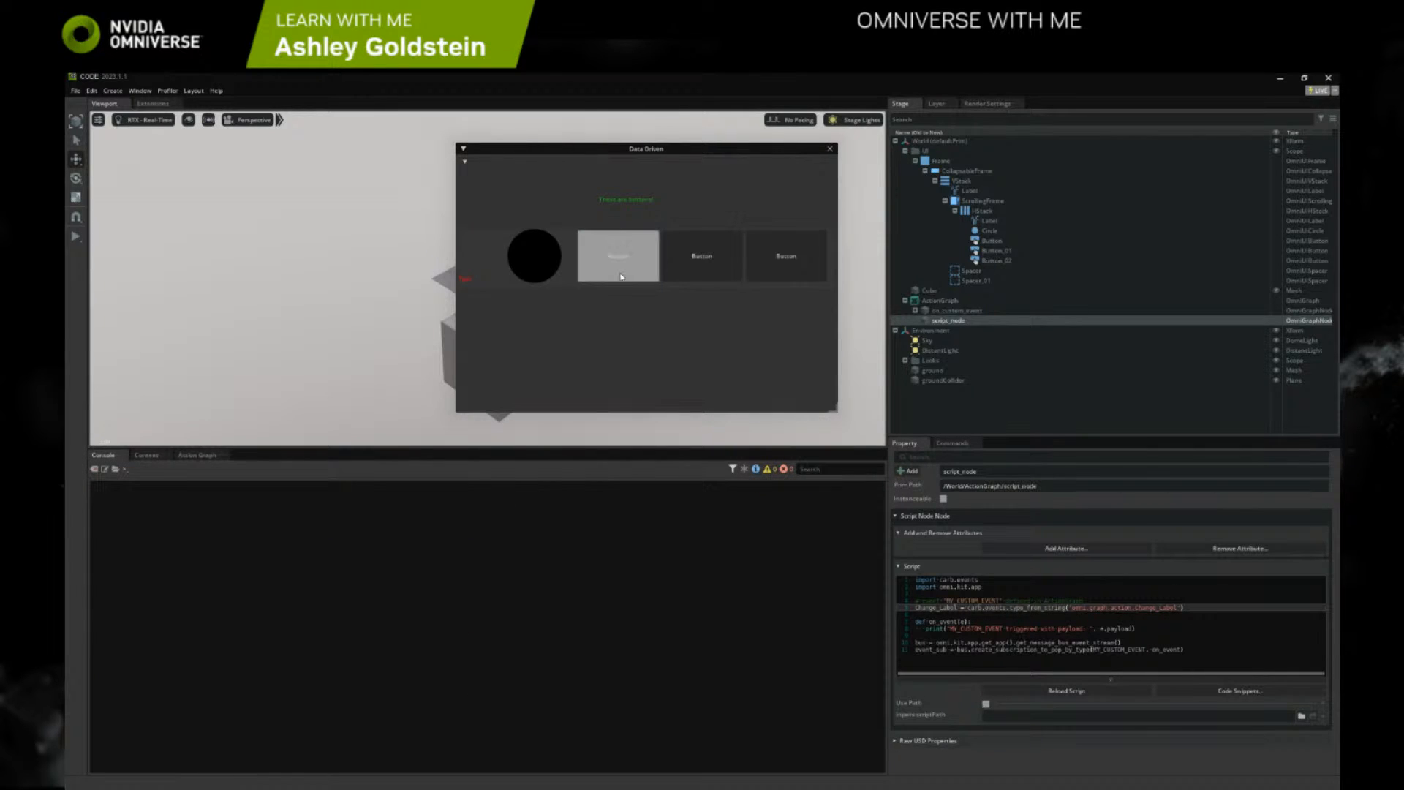
{"action": "left_click", "coordinate": [985, 630]}
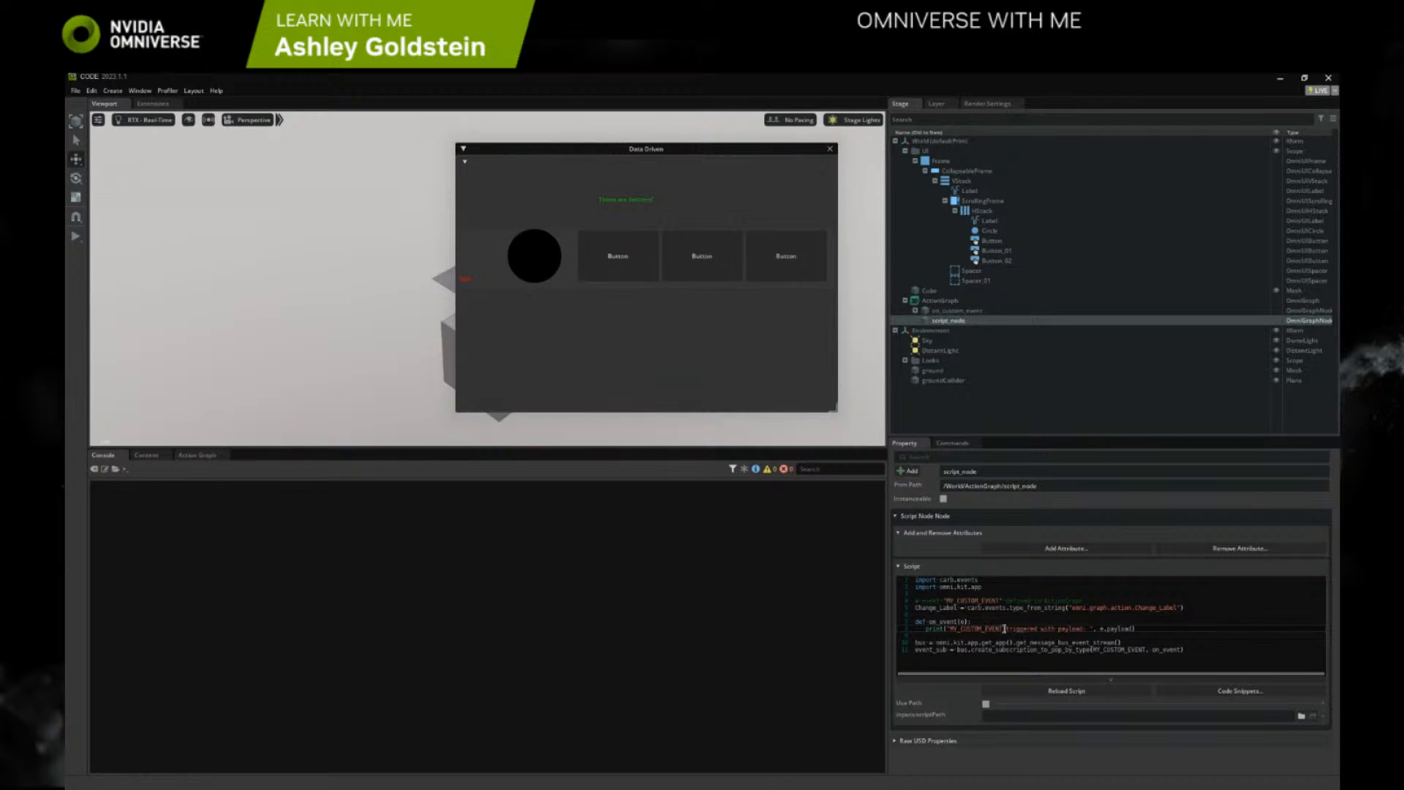
{"action": "left_click_drag", "start_coordinate": [1004, 628], "coordinate": [949, 629]}
{"action": "type", "text": "Chen"}
{"action": "type", "text": "ge"}
{"action": "type", "text": "_Label"}
{"action": "left_click", "coordinate": [1145, 630]}
Connect the On Custom Event node's Received output to the Script Node's Exec In input in the Action Graph
{"action": "left_click", "coordinate": [947, 301]}
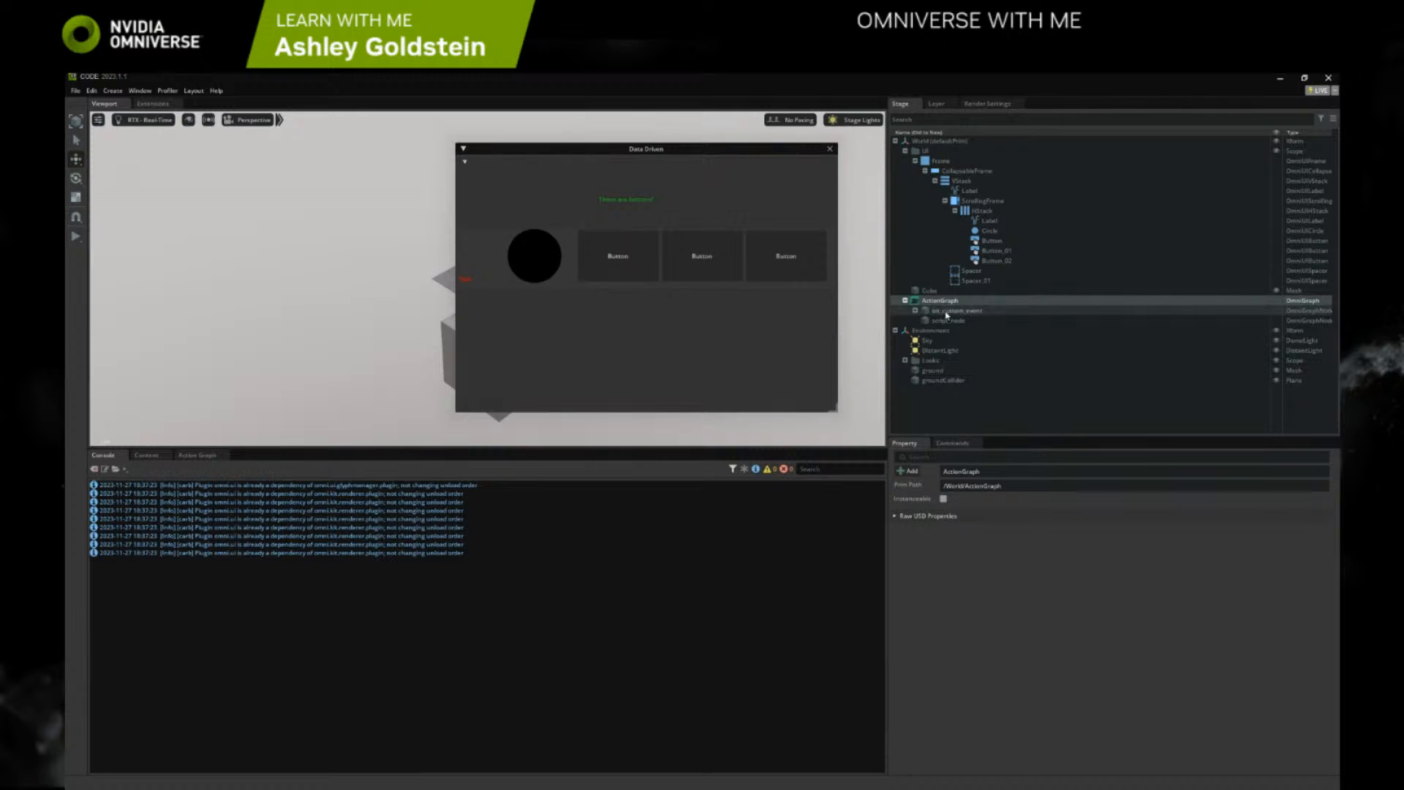
{"action": "left_click", "coordinate": [197, 454]}
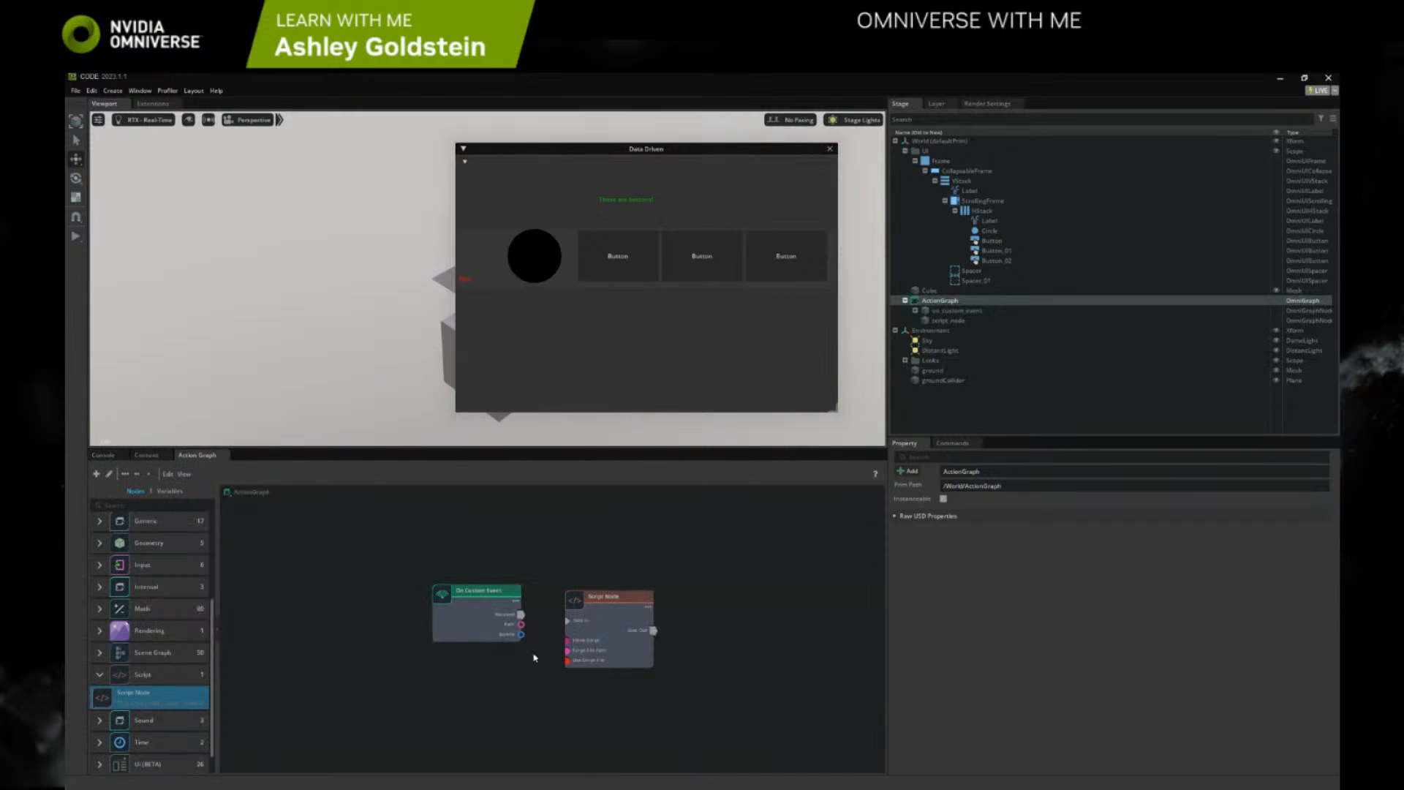
{"action": "left_click_drag", "start_coordinate": [522, 617], "coordinate": [567, 620]}
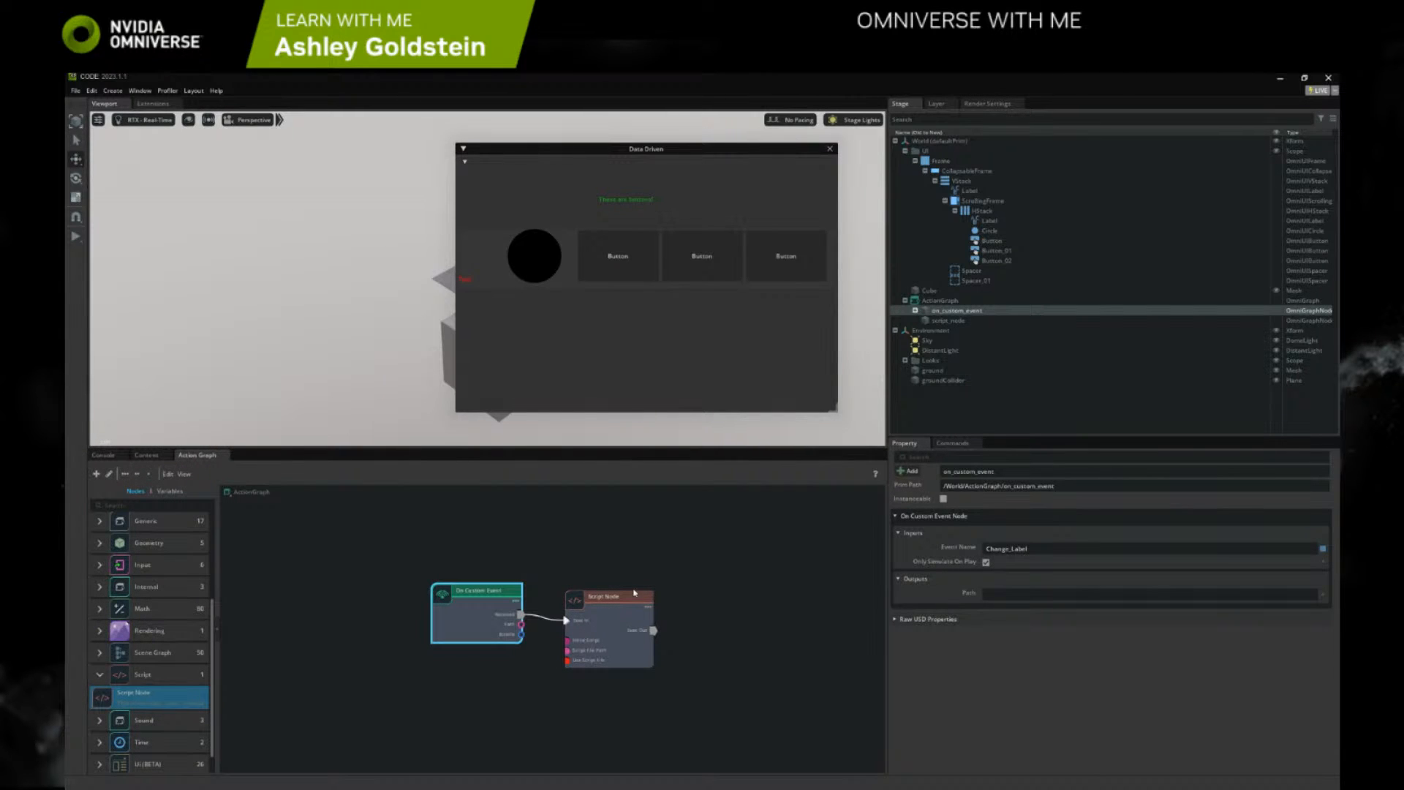
Clear the Console log, check the first button's clicked_fn event, and test the button while looking for Console output
{"action": "left_click", "coordinate": [103, 455]}
{"action": "left_click", "coordinate": [93, 469]}
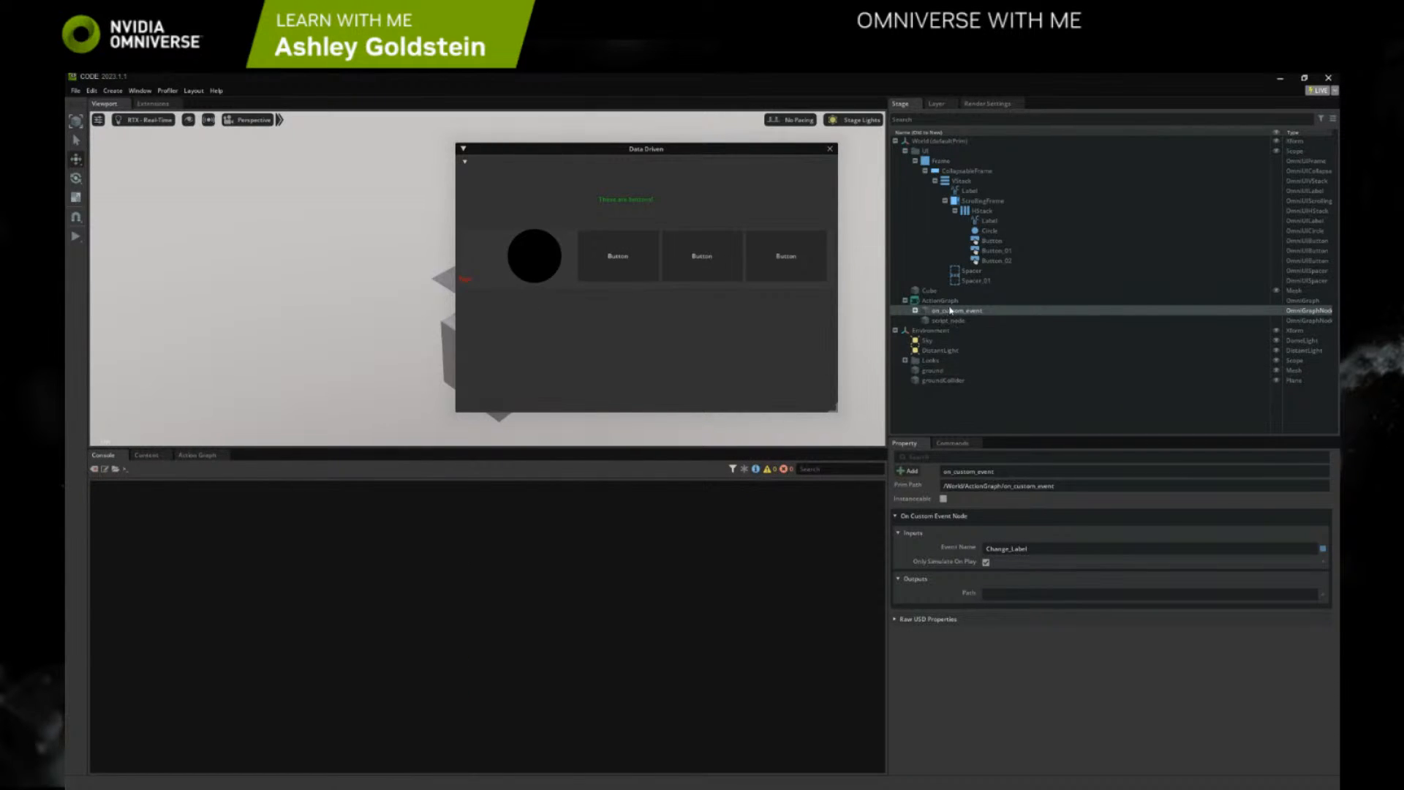
{"action": "left_click", "coordinate": [197, 455]}
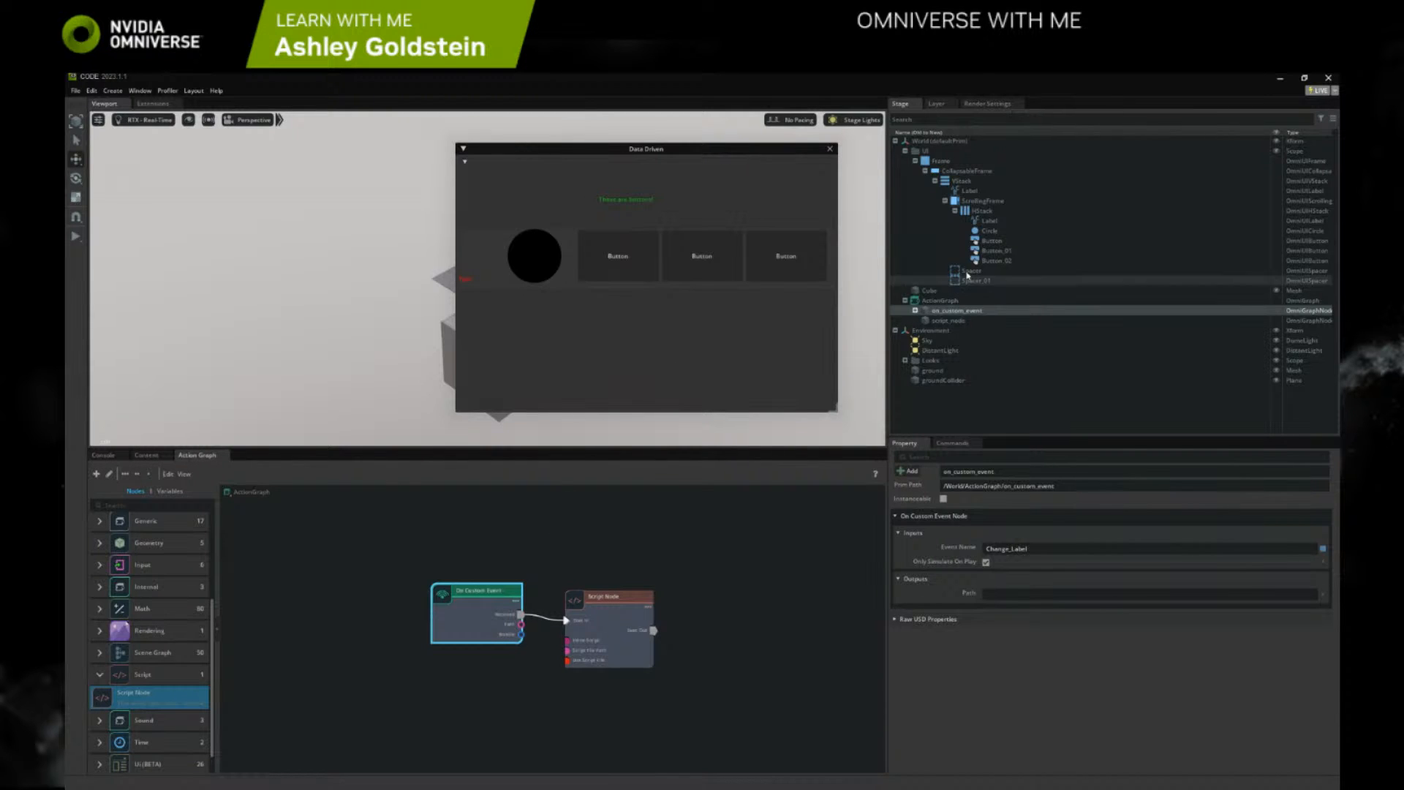
{"action": "left_click", "coordinate": [992, 240]}
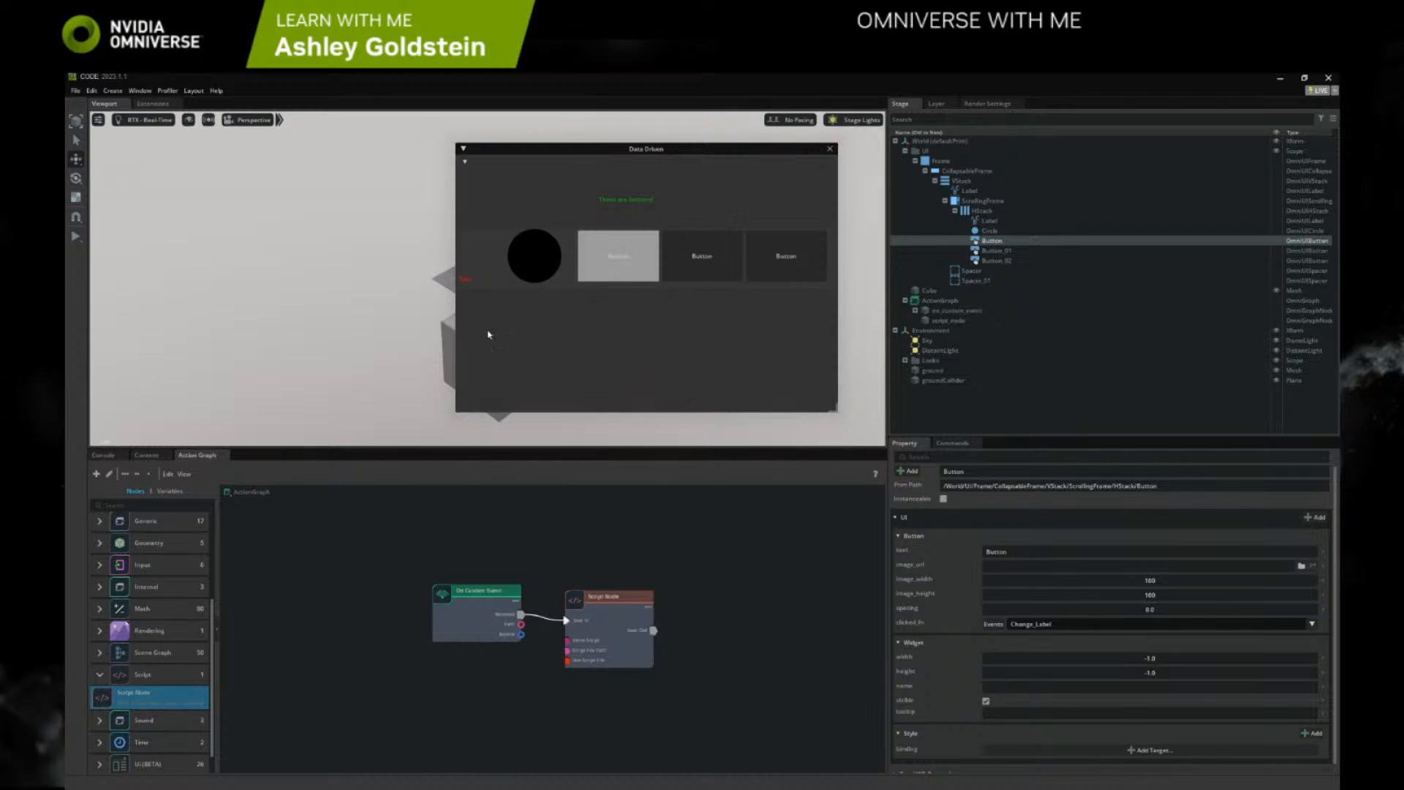
{"action": "left_click", "coordinate": [103, 454]}
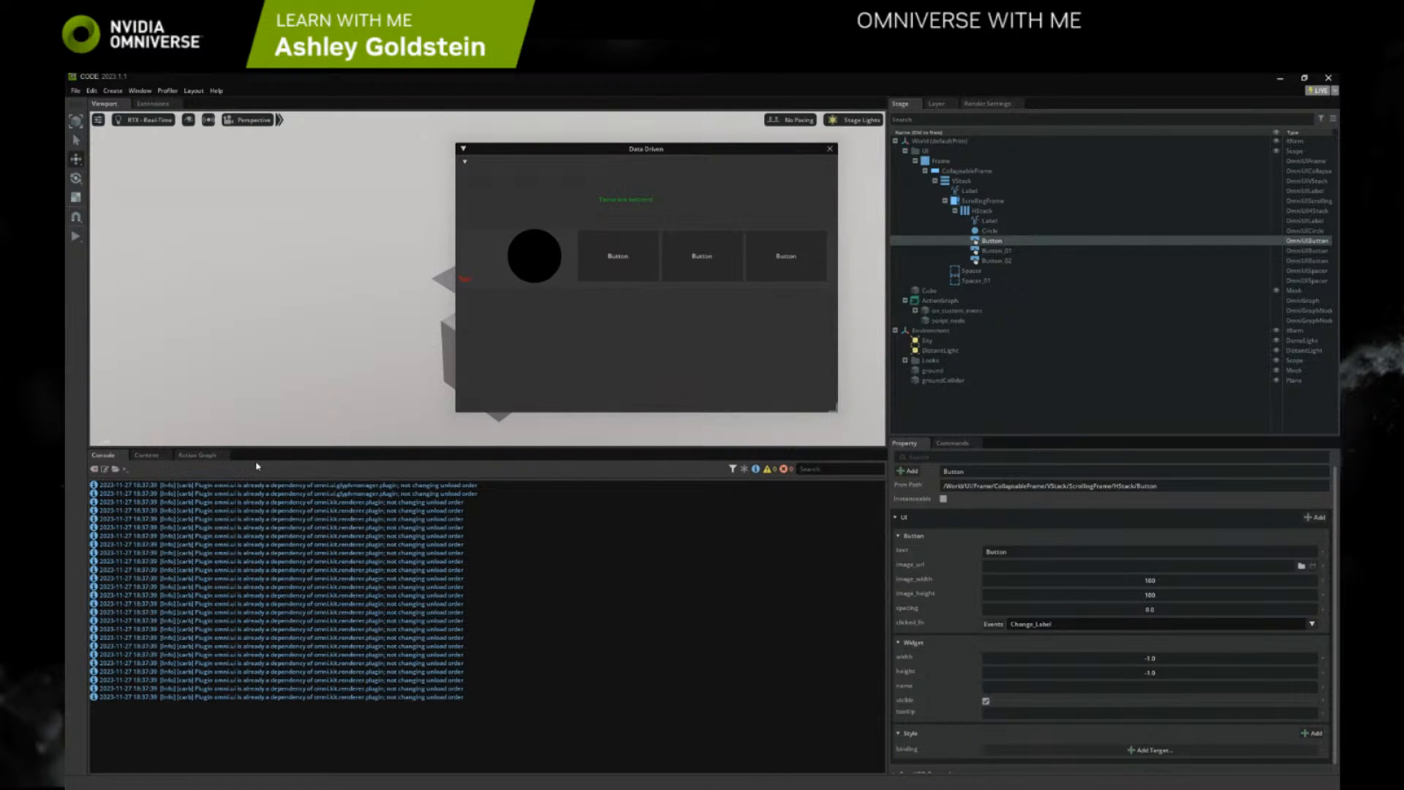
Turn off Only Simulate On Play for the On Custom Event node
{"action": "left_click", "coordinate": [197, 454]}
{"action": "left_click", "coordinate": [619, 623]}
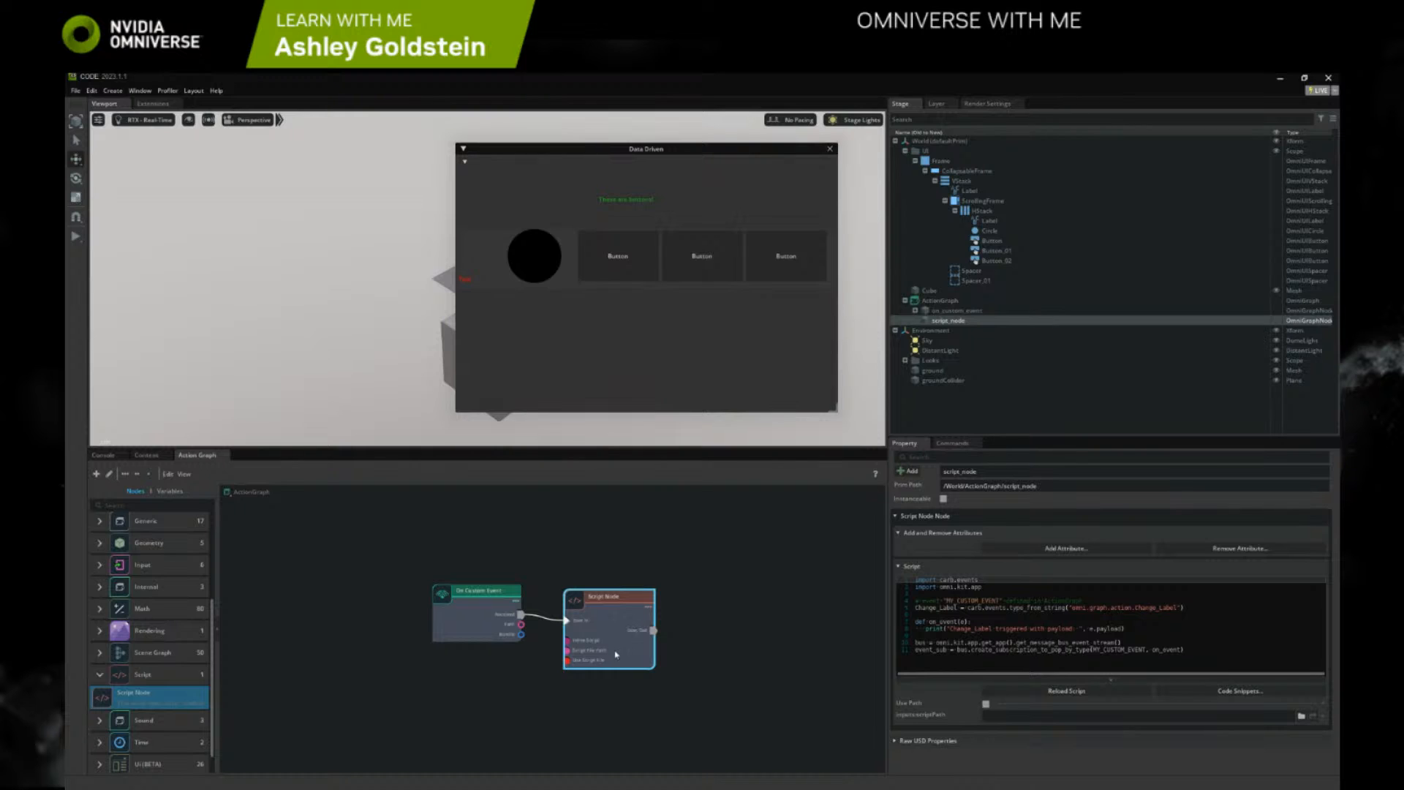
{"action": "left_click", "coordinate": [525, 623]}
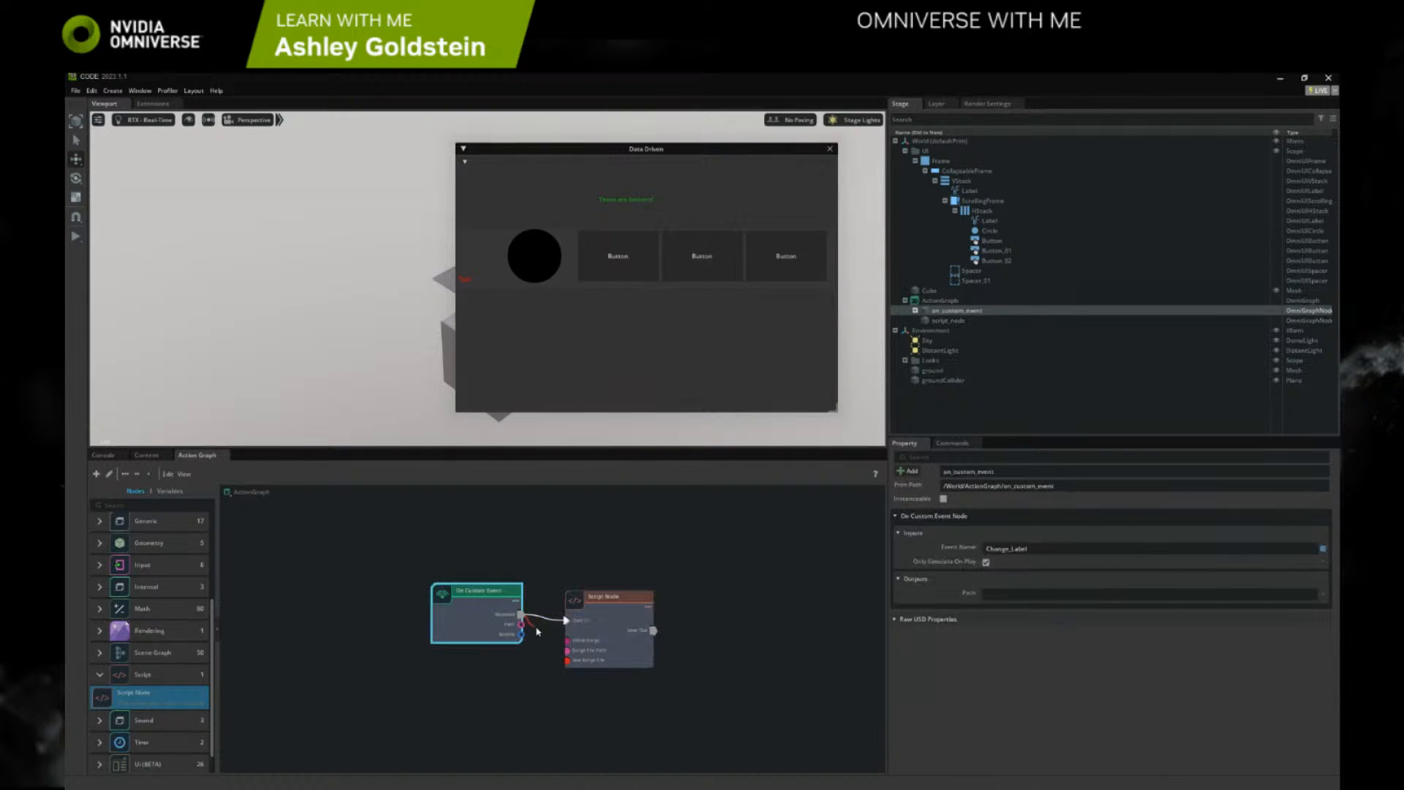
{"action": "scroll", "coordinate": [530, 622], "scroll_direction": "up", "scroll_amount": 5}
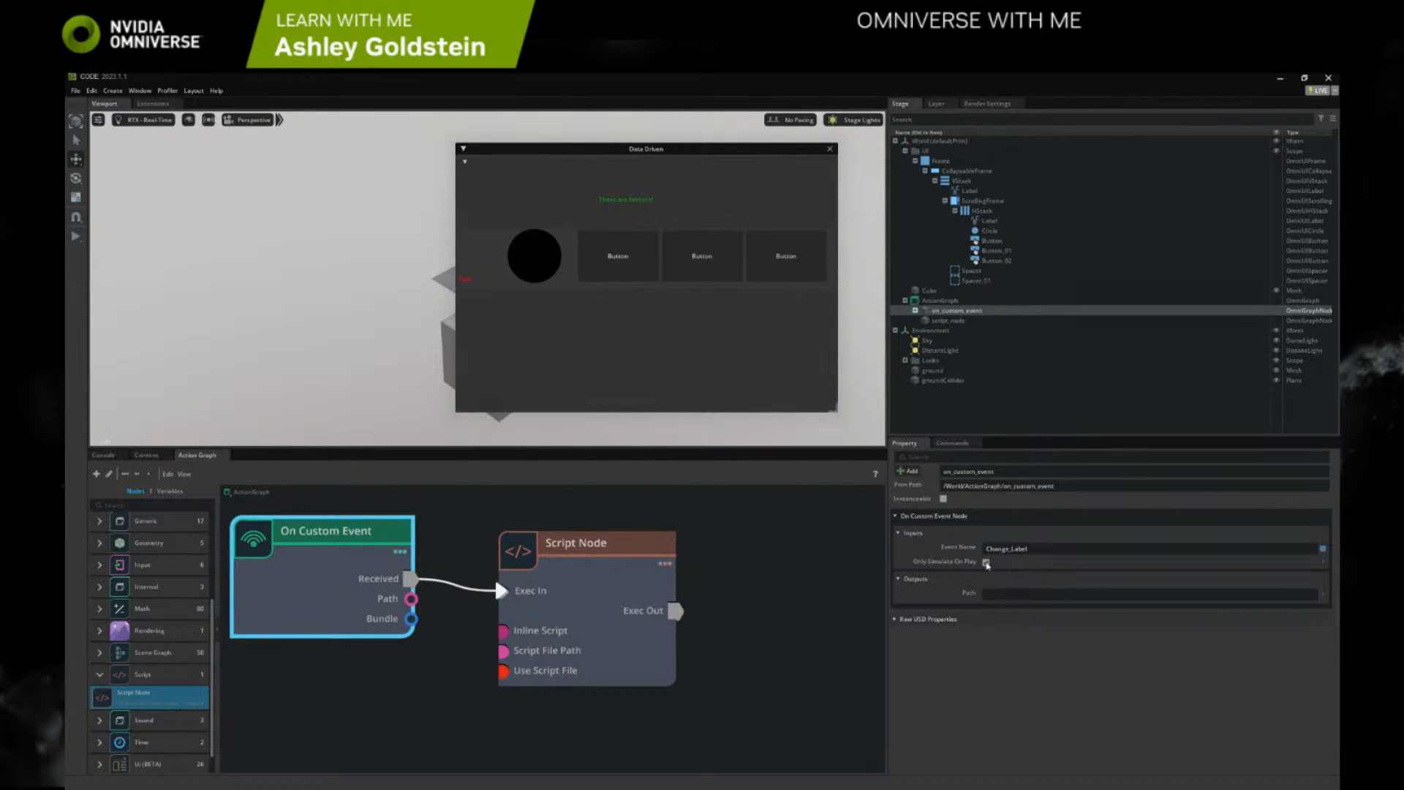
Clear the Console log, trigger the first button in the Data Driven window and inspect the logged output
{"action": "left_click", "coordinate": [103, 455]}
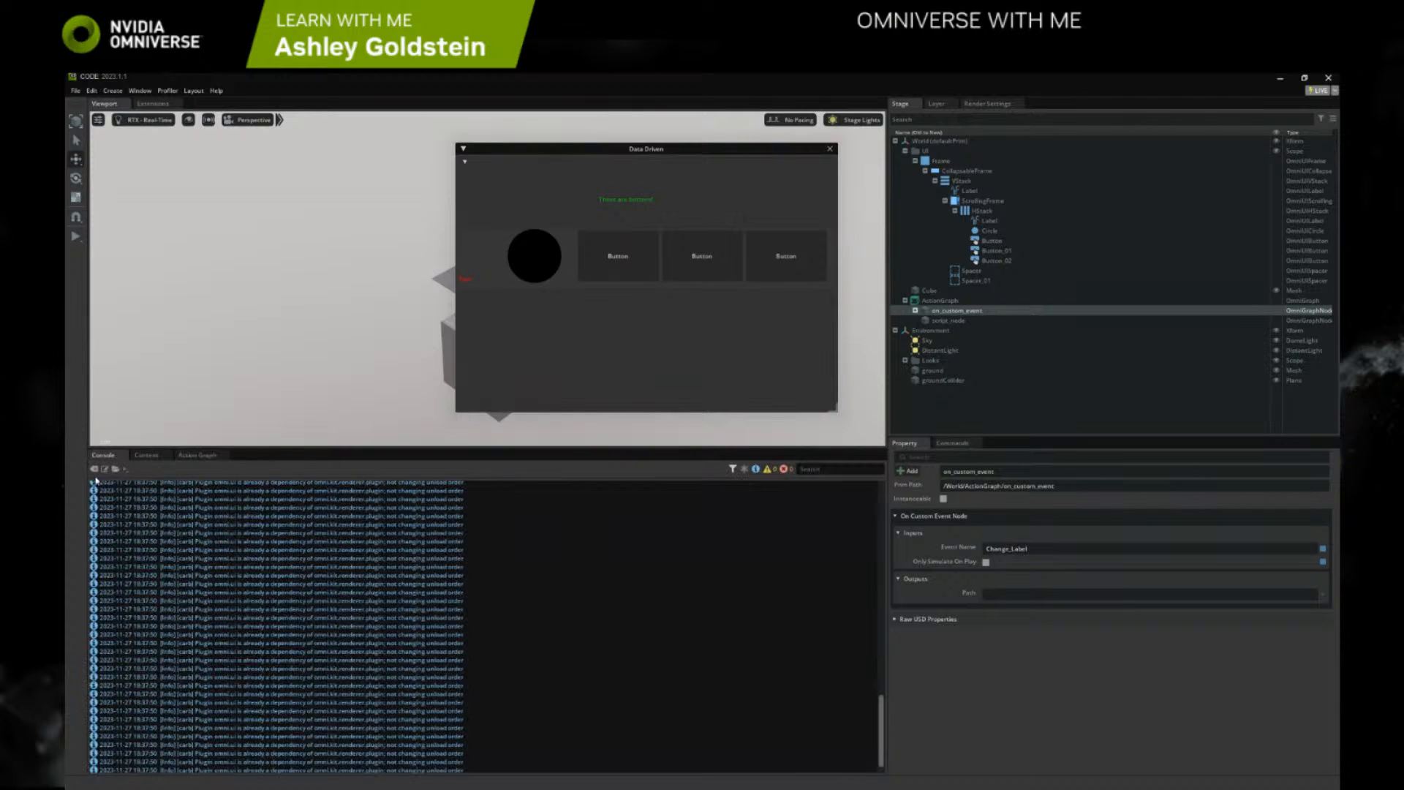
{"action": "left_click", "coordinate": [94, 469]}
{"action": "left_click", "coordinate": [620, 278]}
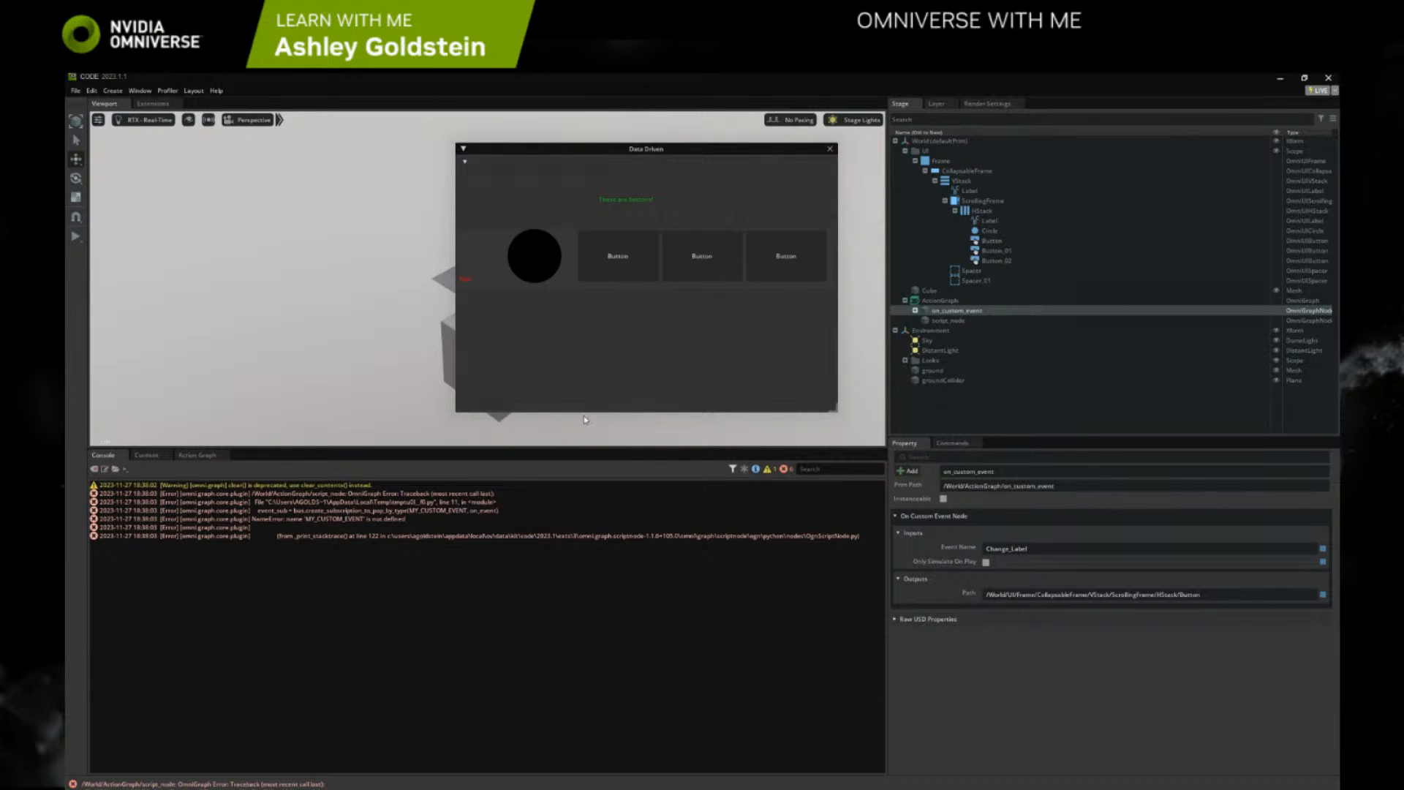
{"action": "left_click", "coordinate": [348, 495]}
Replace MY_CUSTOM_EVENT in the script's create_subscription_to_pop_by_type call with Change_Label and clear the Console log
{"action": "left_click", "coordinate": [197, 454]}
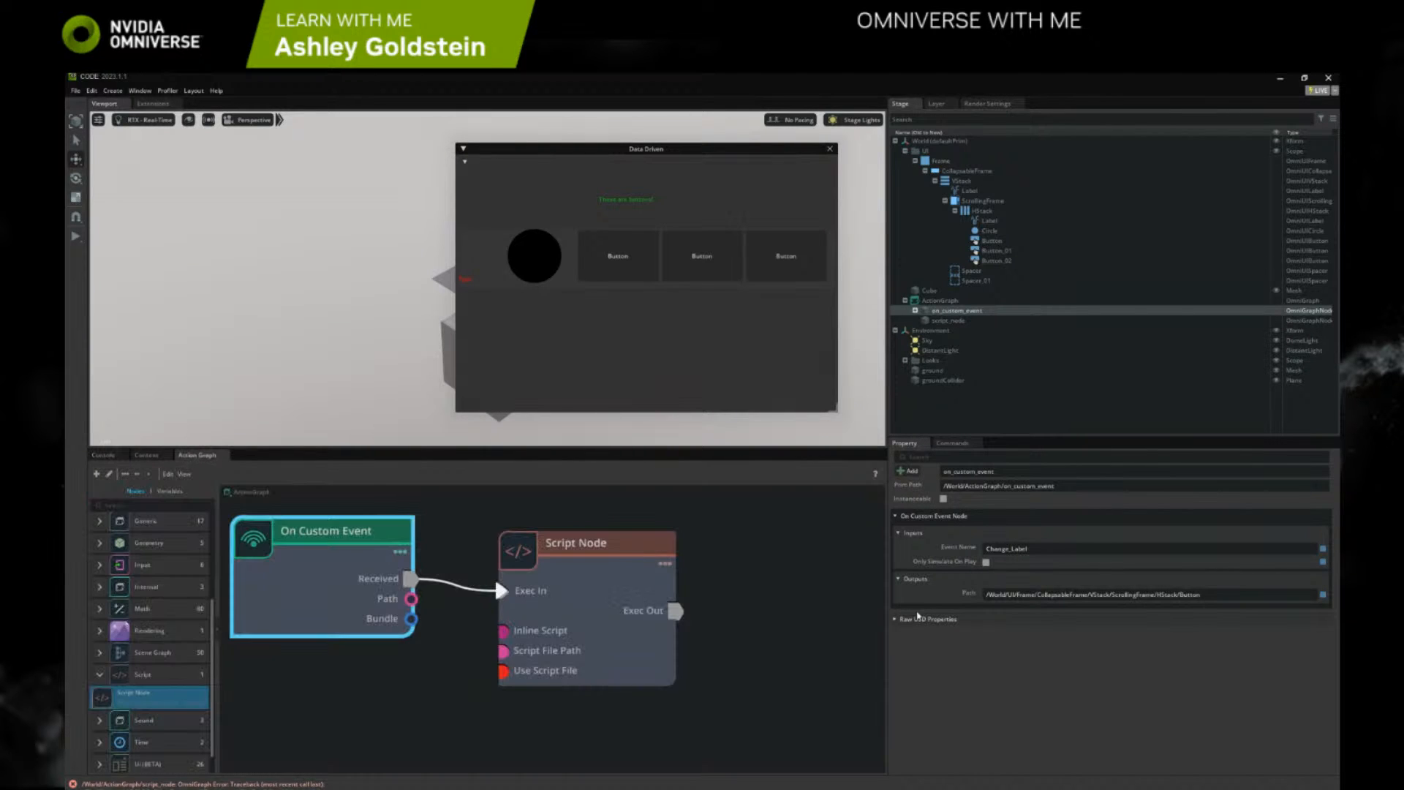
{"action": "left_click", "coordinate": [667, 585]}
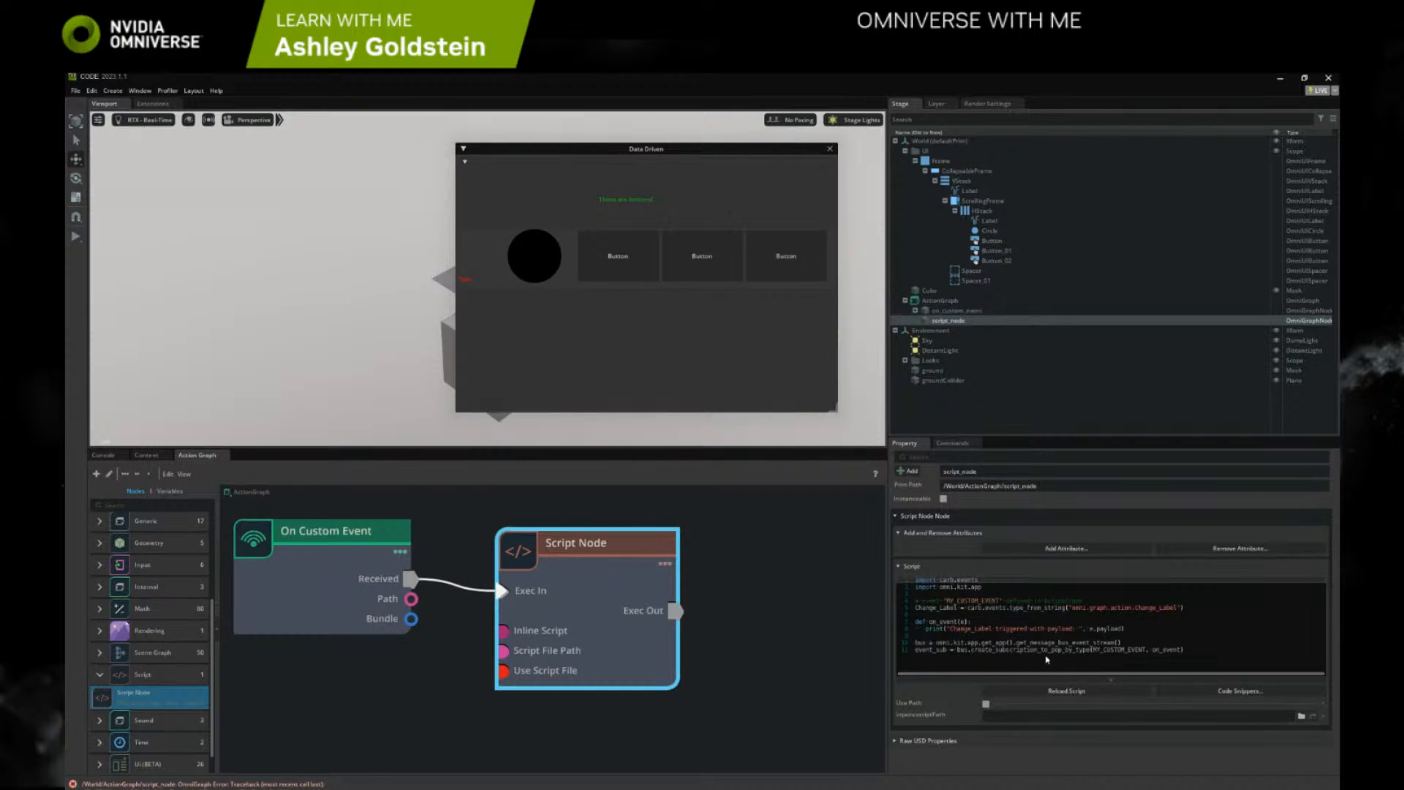
{"action": "left_click", "coordinate": [1027, 642]}
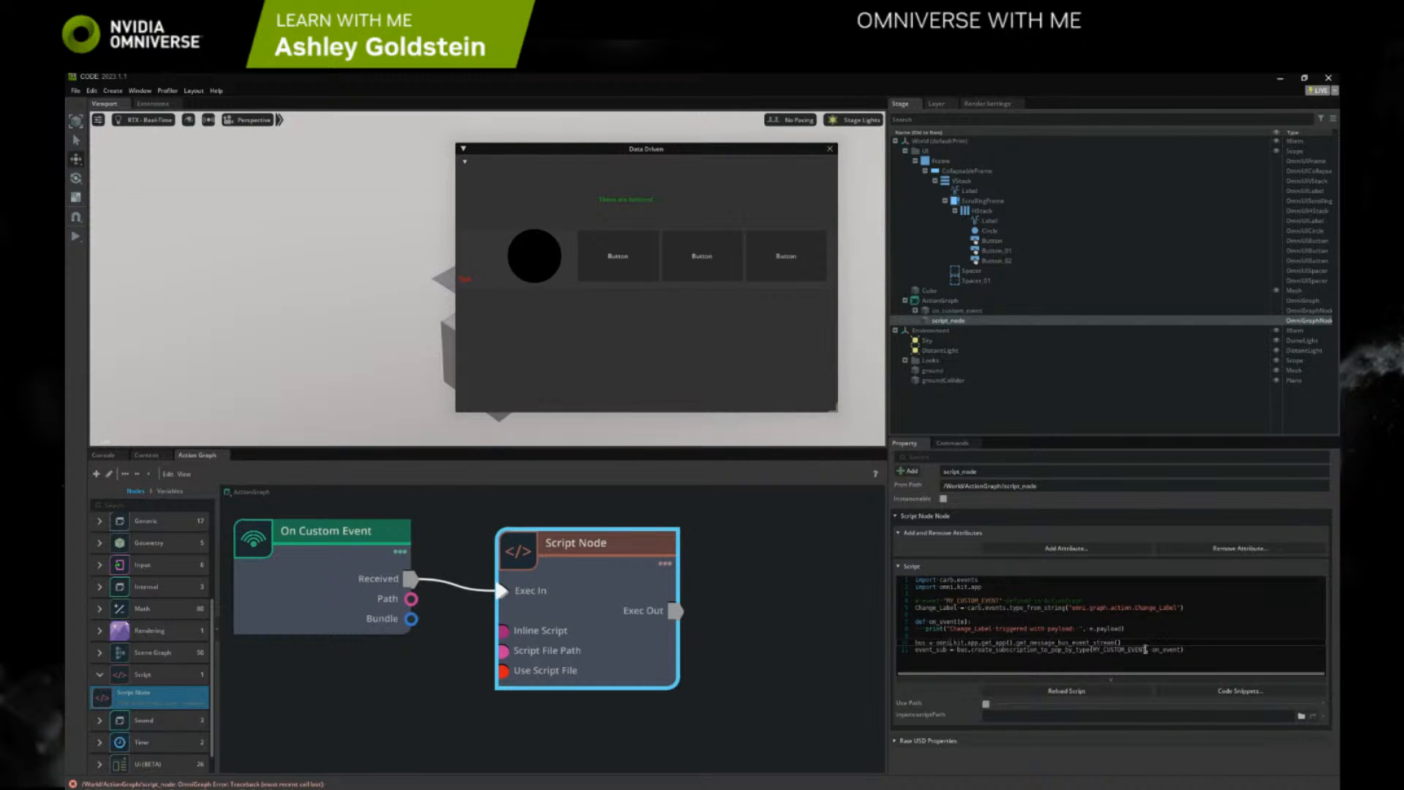
{"action": "left_click_drag", "start_coordinate": [1146, 649], "coordinate": [1093, 650]}
{"action": "type", "text": "Change_Label"}
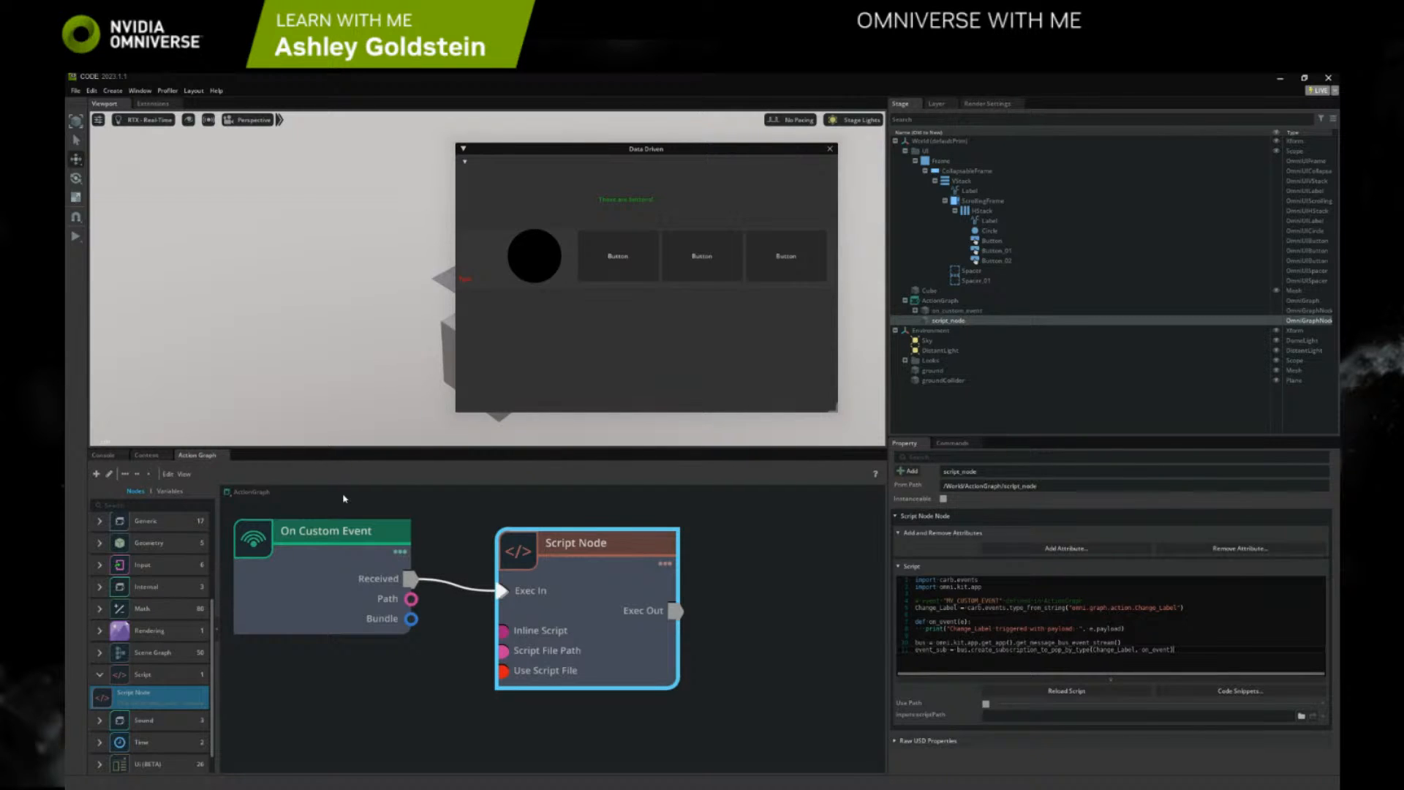
{"action": "left_click", "coordinate": [103, 455]}
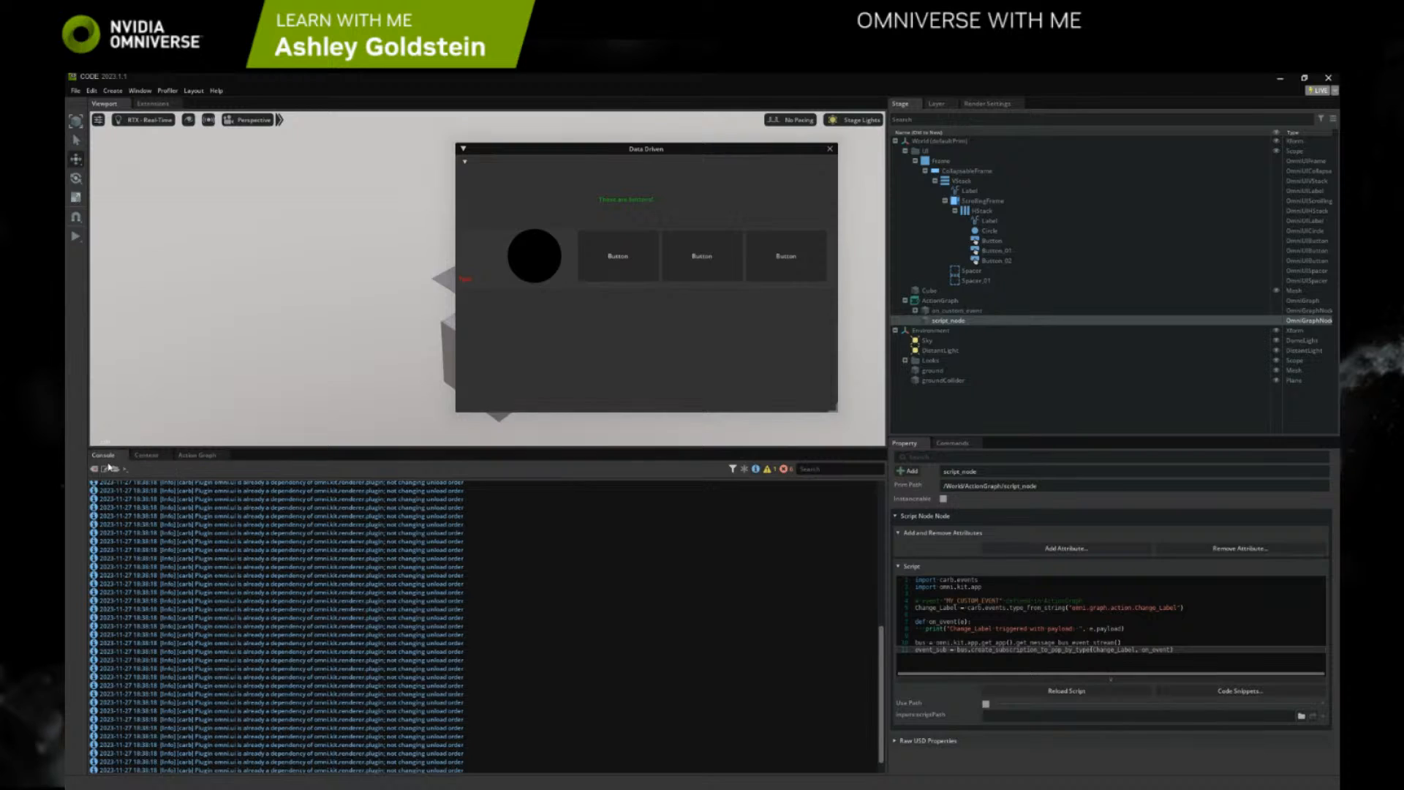
{"action": "left_click", "coordinate": [95, 468]}
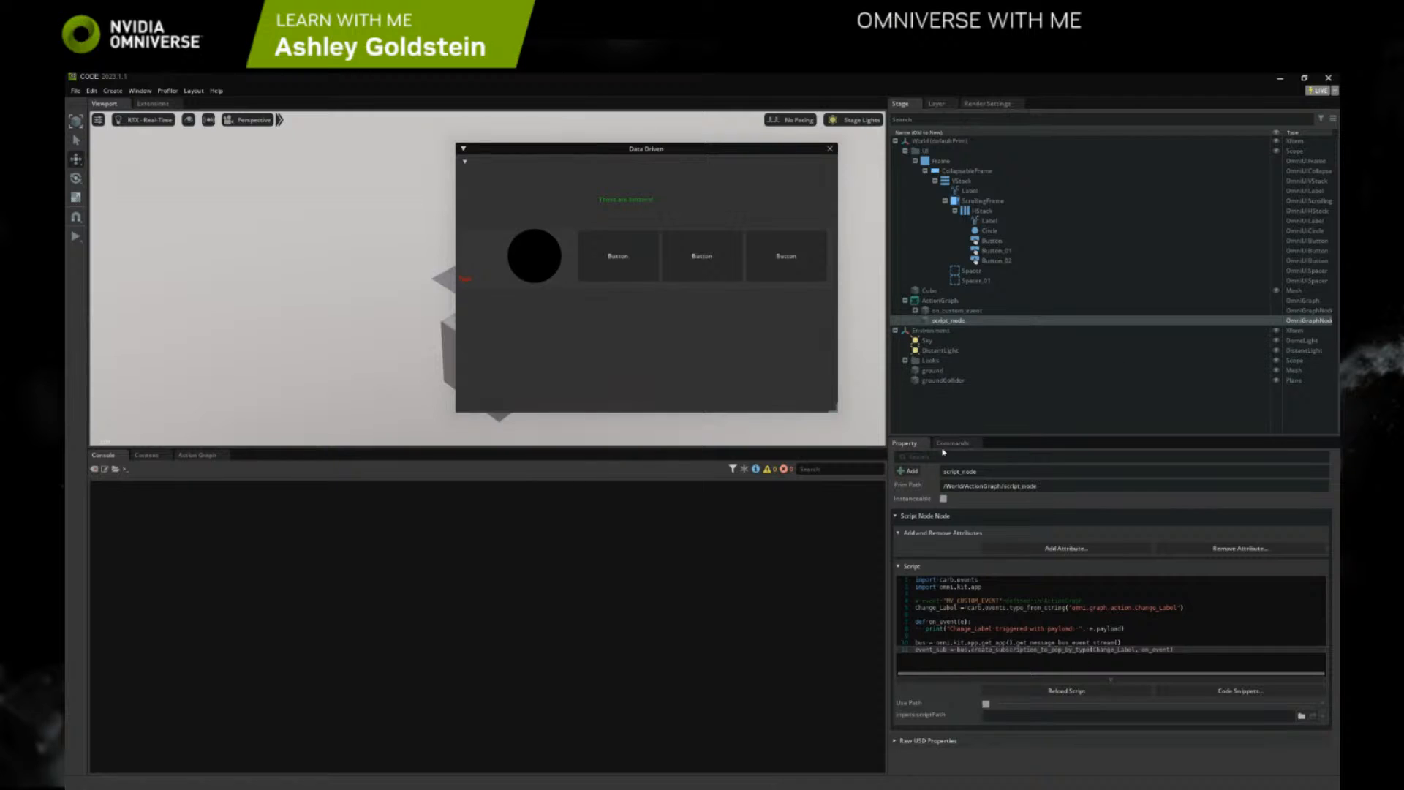
Reload the Script Node's edited script, check its Action Graph connection, and test the first button while watching the Console
{"action": "left_click", "coordinate": [1098, 608]}
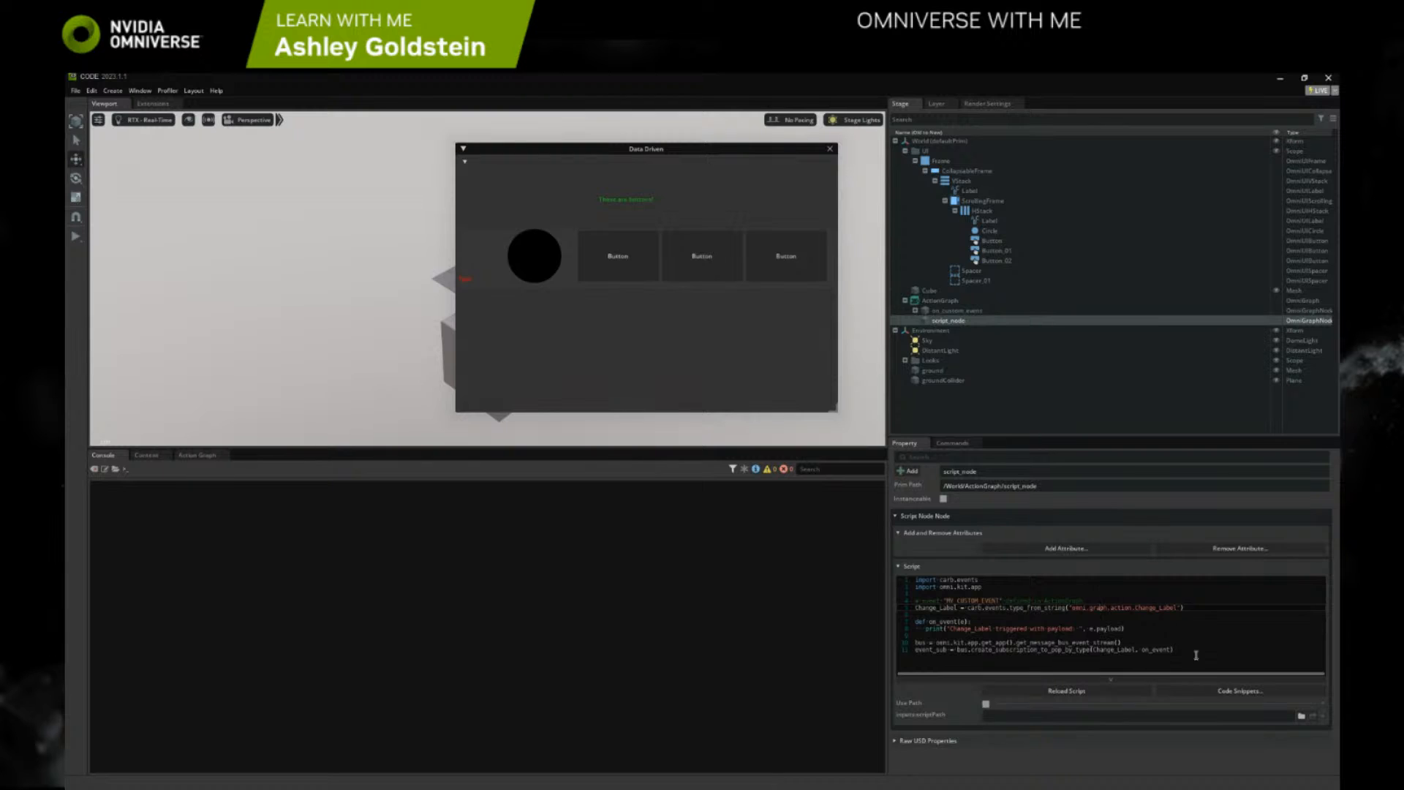
{"action": "left_click_drag", "start_coordinate": [1196, 655], "coordinate": [902, 567]}
{"action": "left_click", "coordinate": [1186, 634]}
{"action": "left_click_drag", "start_coordinate": [1194, 650], "coordinate": [913, 578]}
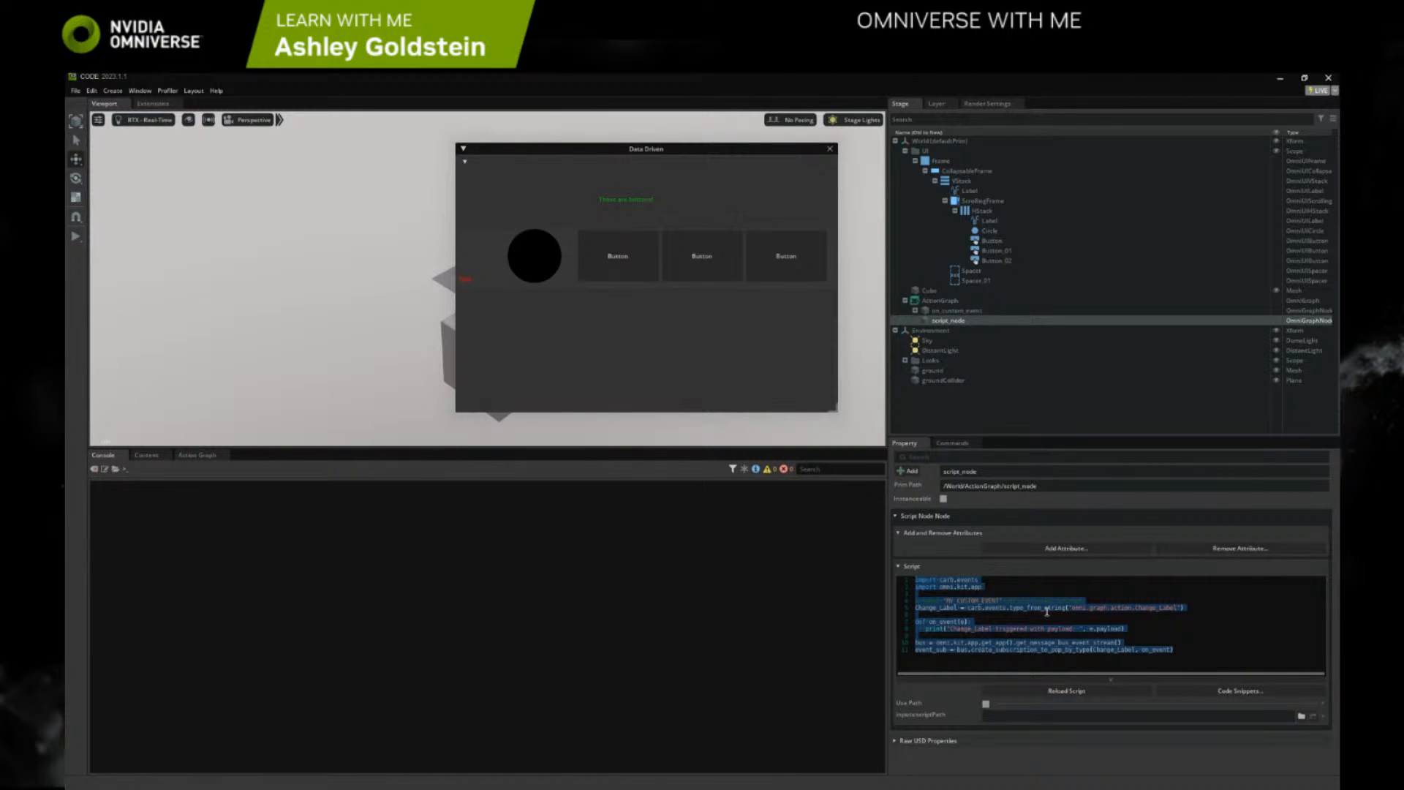
{"action": "left_click", "coordinate": [1051, 692]}
{"action": "left_click", "coordinate": [197, 455]}
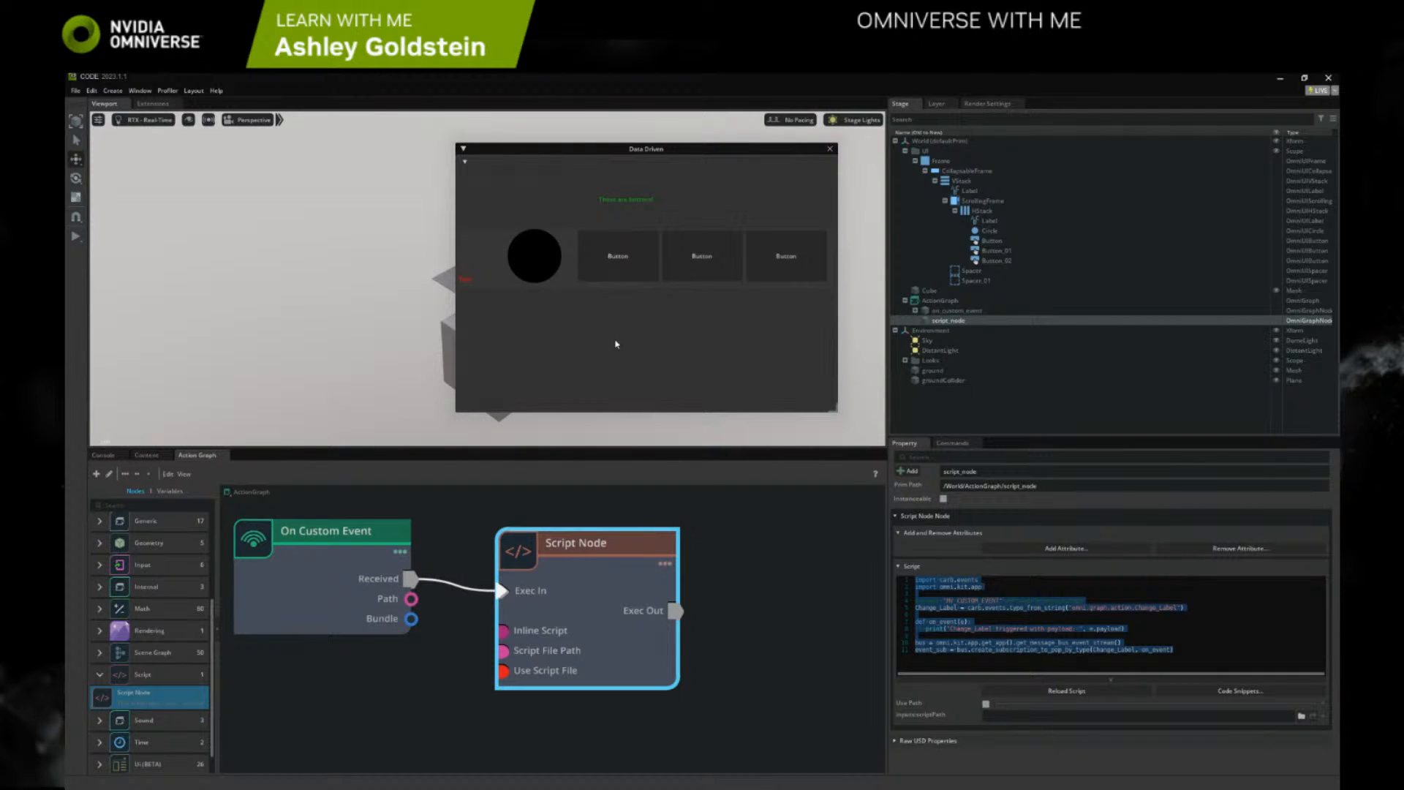
{"action": "left_click", "coordinate": [108, 454]}
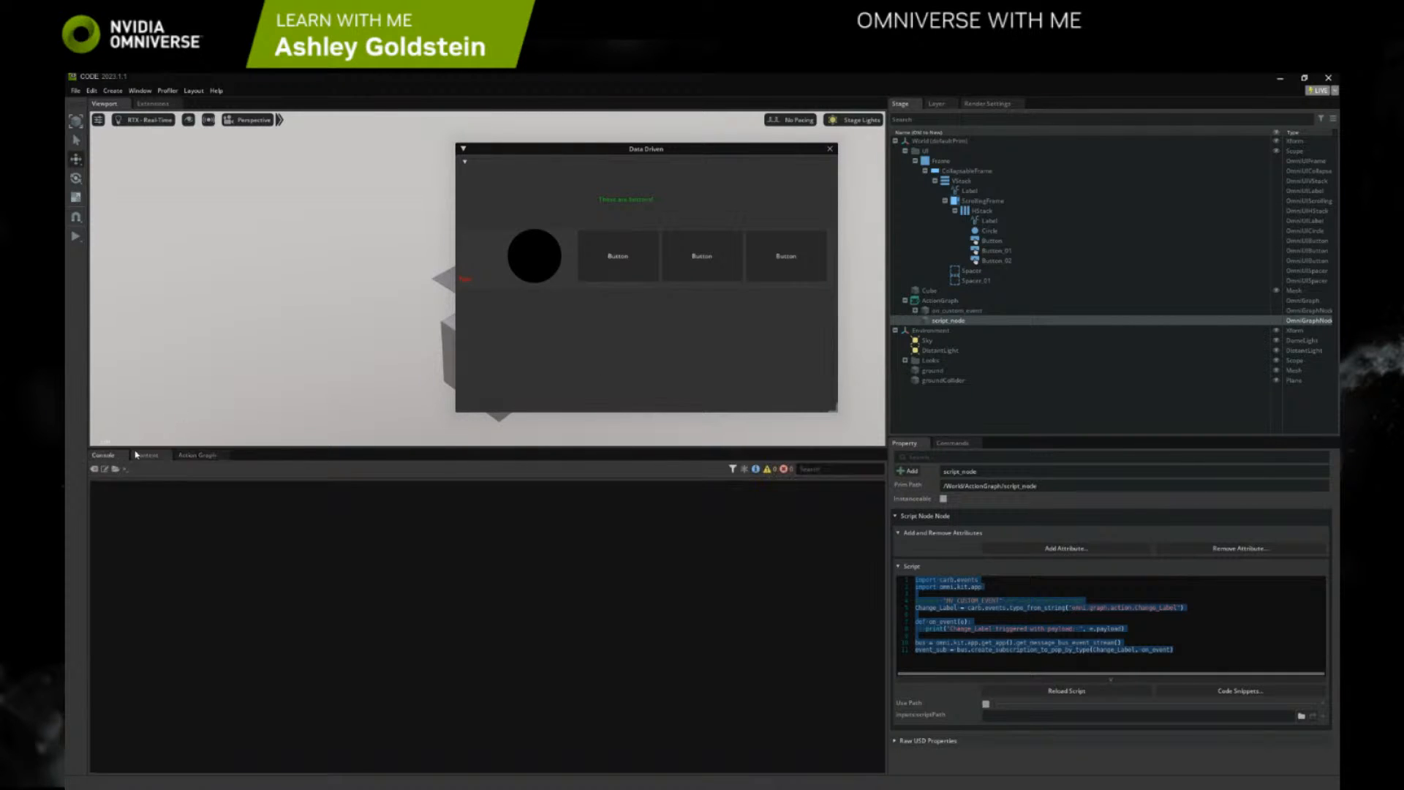
{"action": "left_click", "coordinate": [600, 266]}
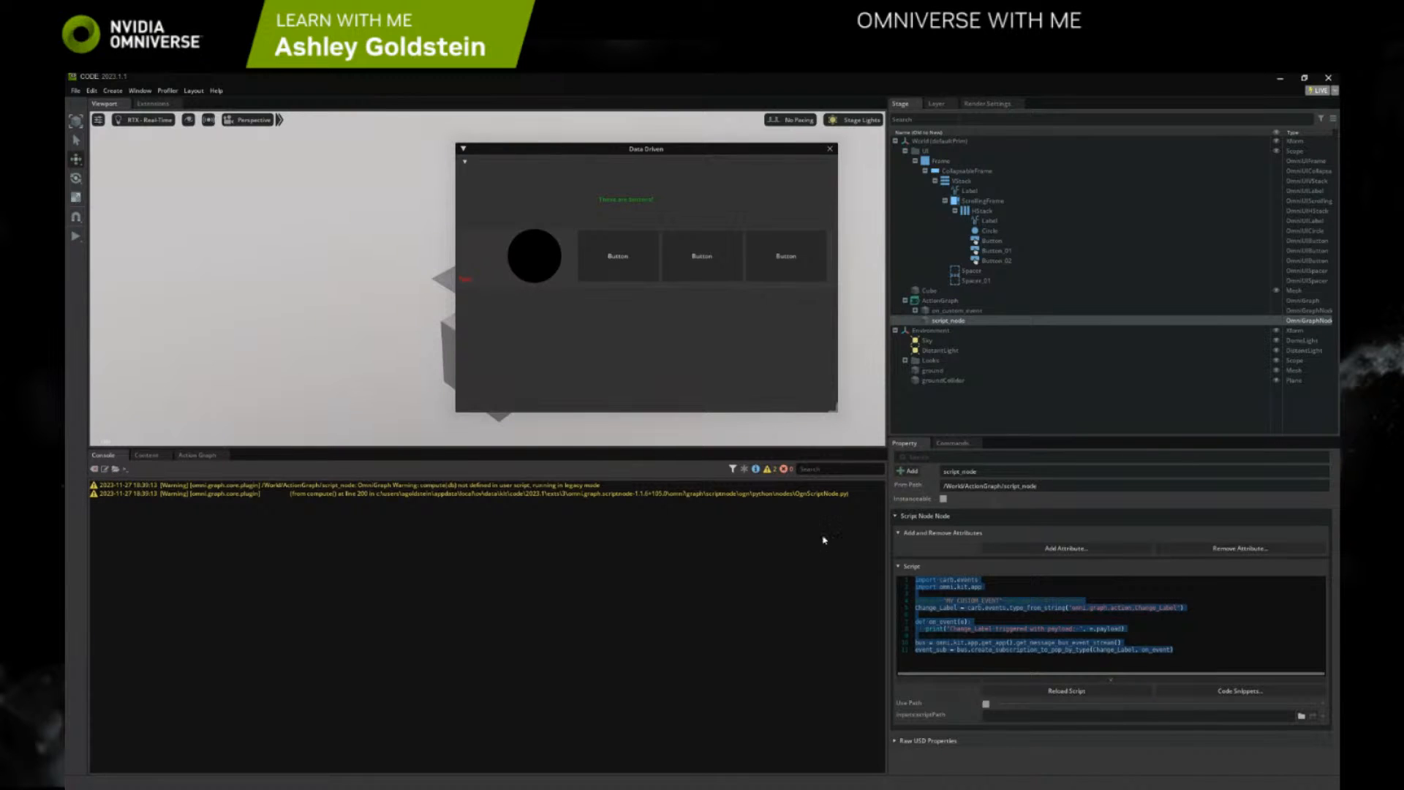
{"action": "left_click", "coordinate": [1082, 649]}
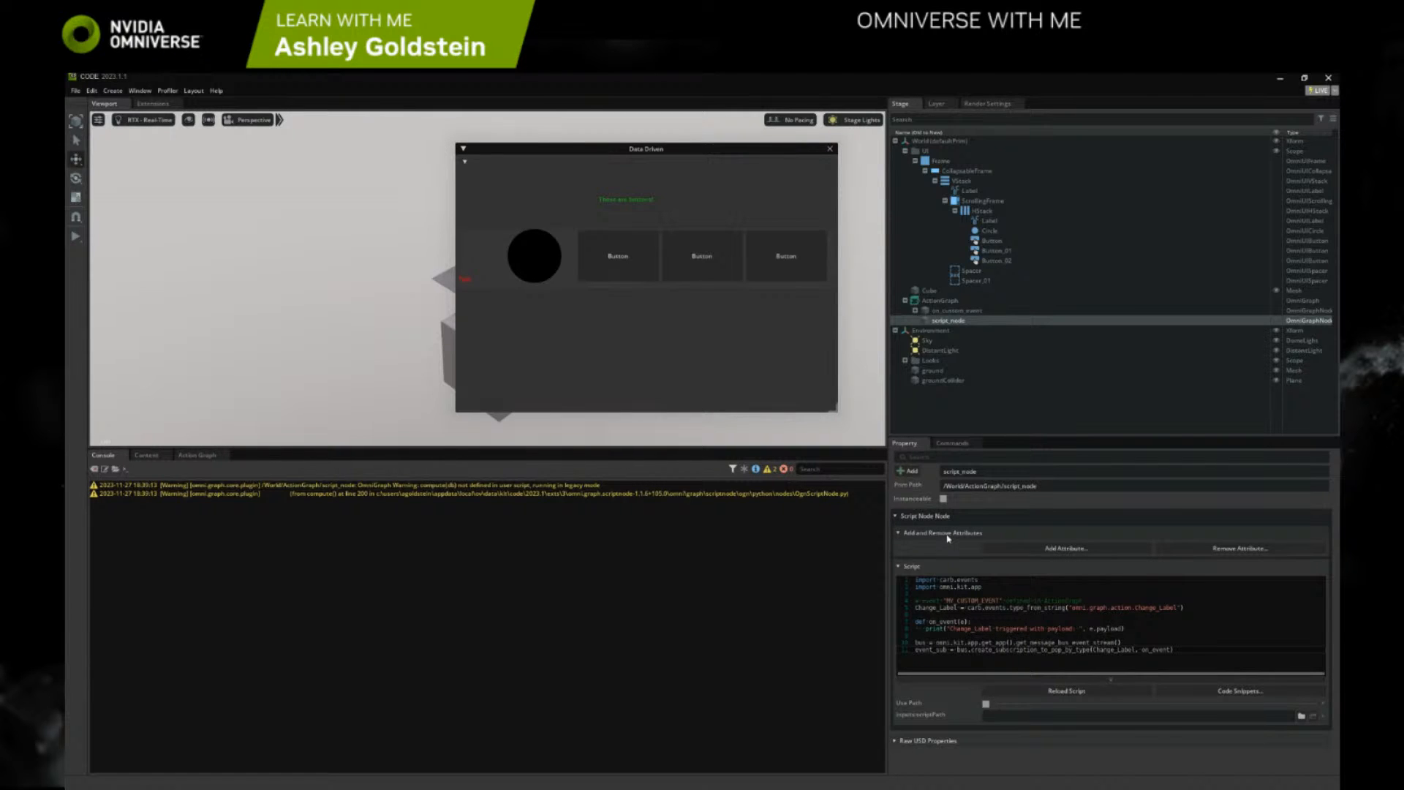
{"action": "left_click", "coordinate": [1016, 547]}
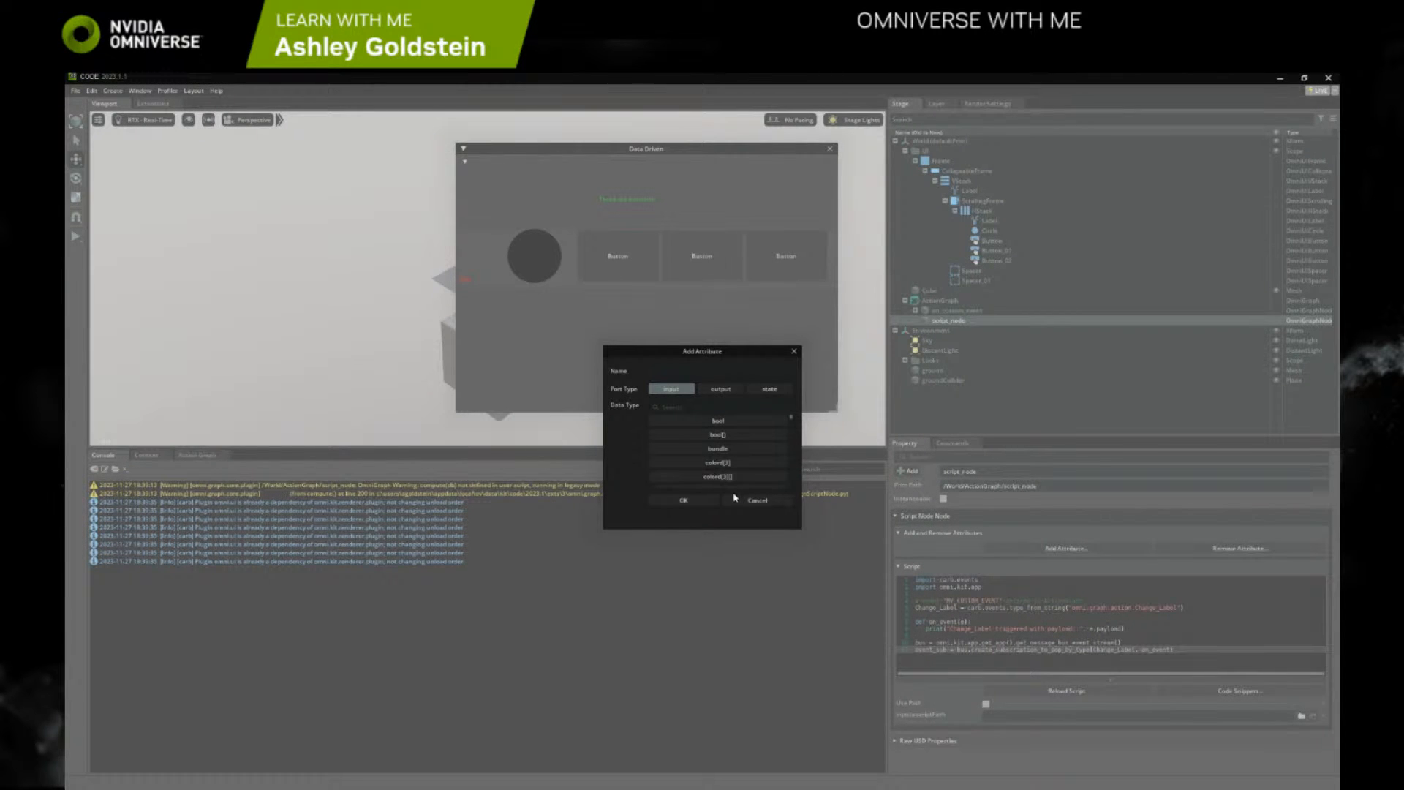
{"action": "scroll", "coordinate": [746, 485], "scroll_direction": "down", "scroll_amount": 3}
{"action": "scroll", "coordinate": [753, 489], "scroll_direction": "down", "scroll_amount": 5}
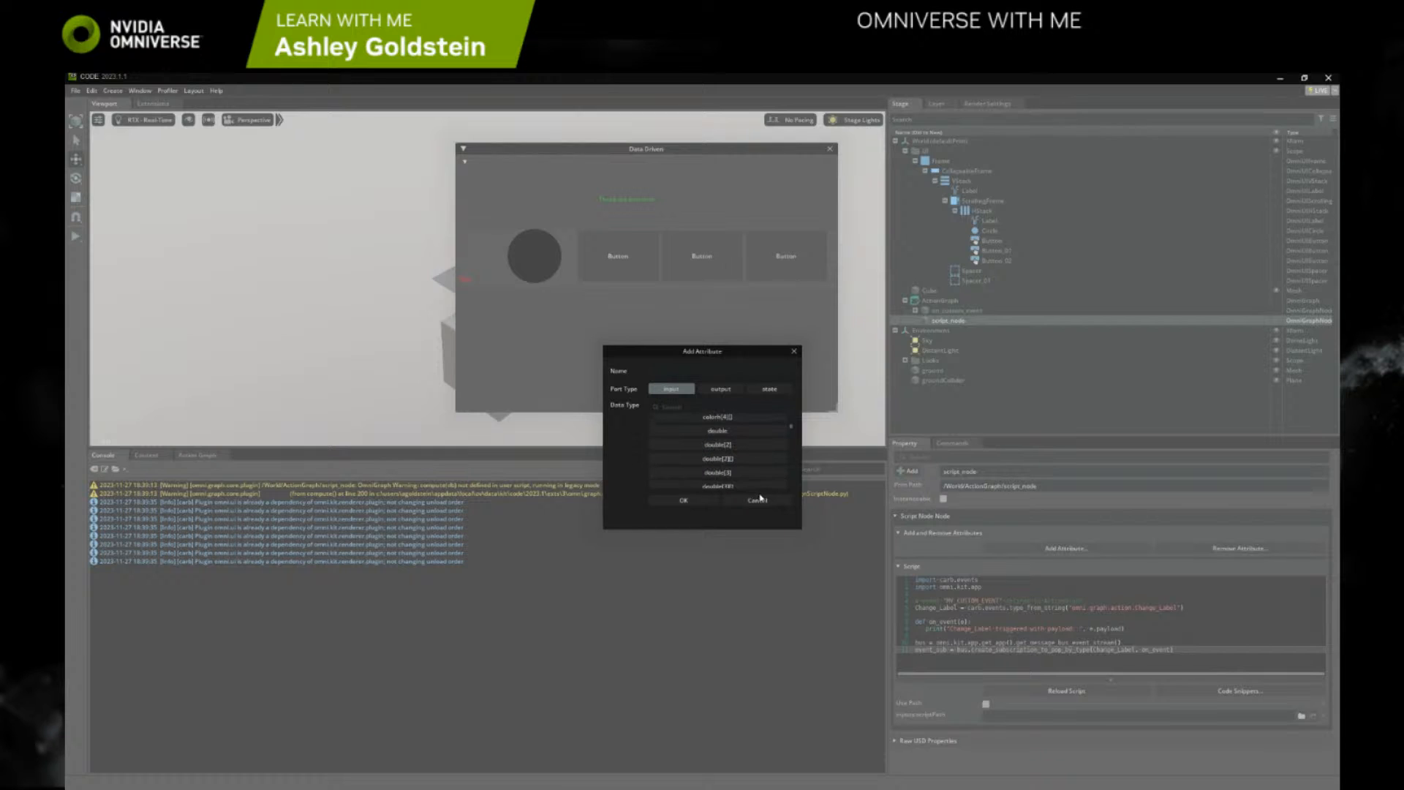
{"action": "left_click", "coordinate": [764, 501]}
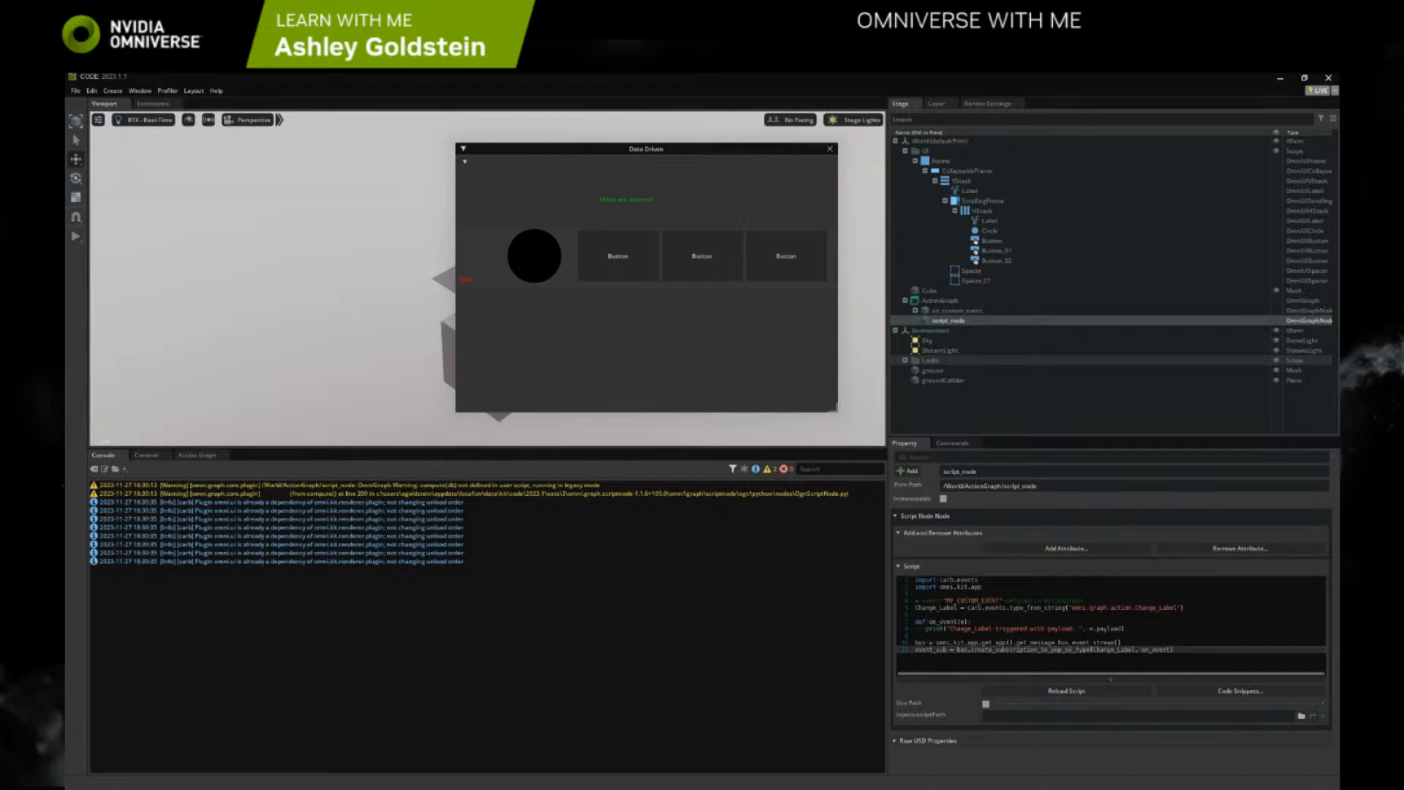
Switch to the browser's Event Handling documentation and review the Python Events demonstration video and code example
{"action": "key", "text": "alt+Tab"}
{"action": "left_click", "coordinate": [818, 455]}
{"action": "scroll", "coordinate": [818, 456], "scroll_direction": "down", "scroll_amount": 6}
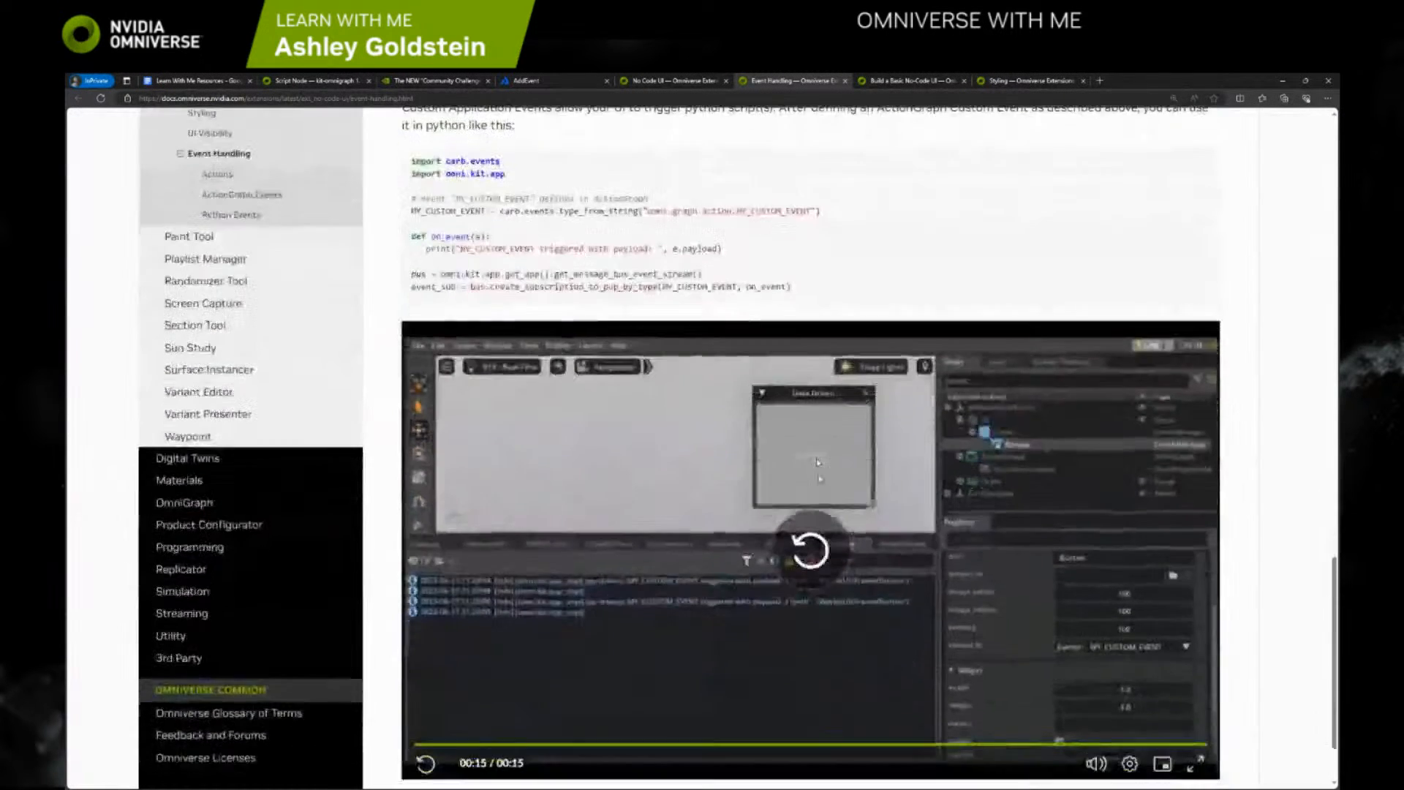
{"action": "left_click", "coordinate": [717, 642]}
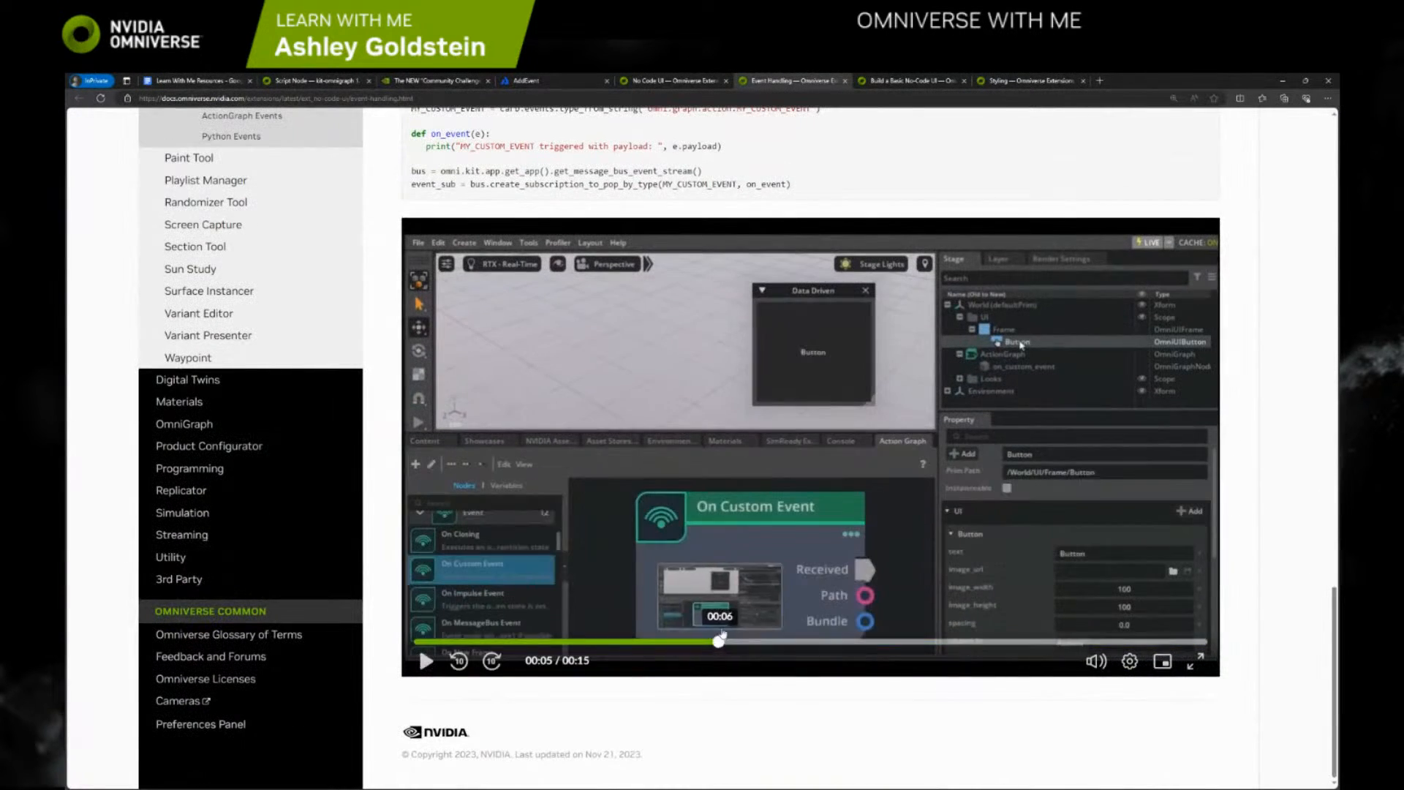
{"action": "left_click", "coordinate": [838, 504]}
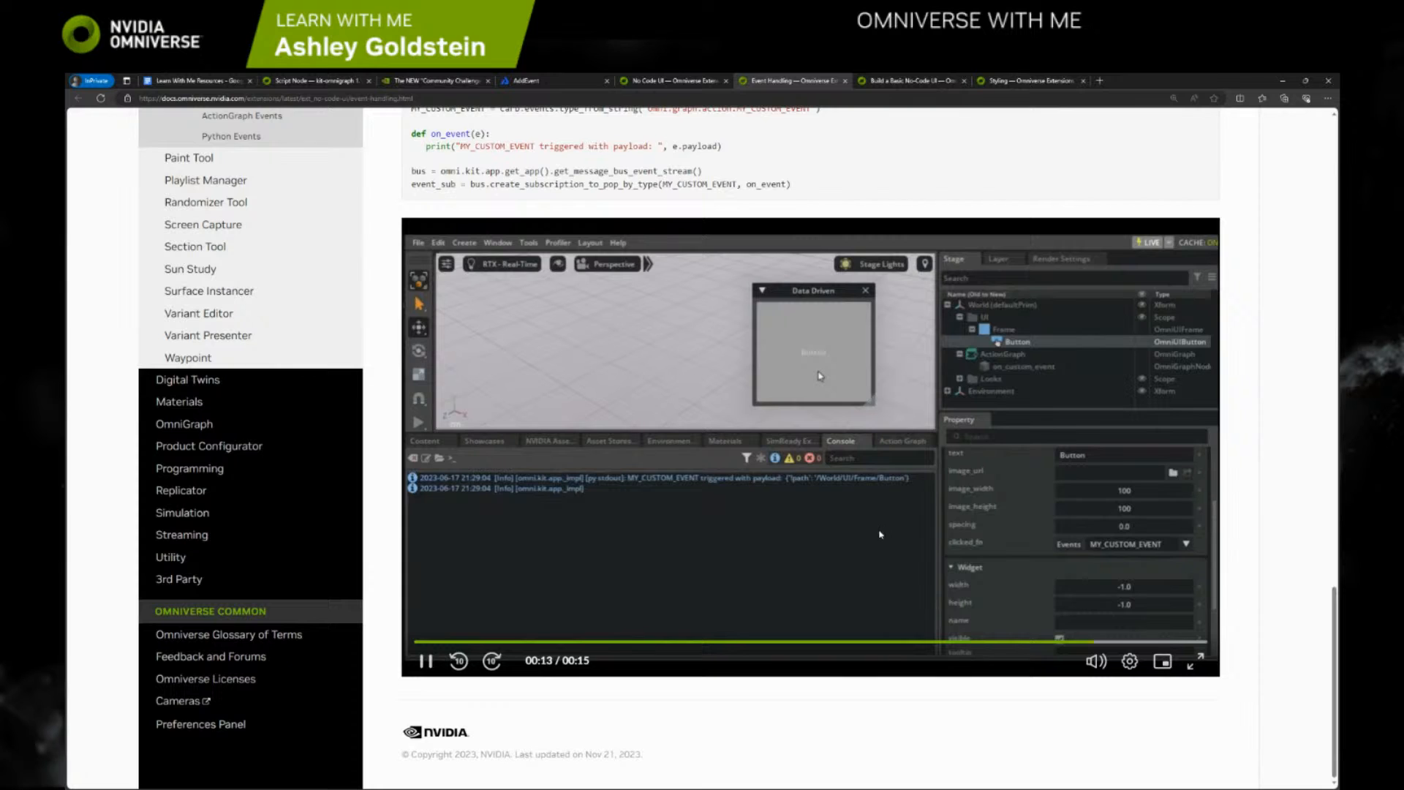
{"action": "left_click", "coordinate": [656, 641]}
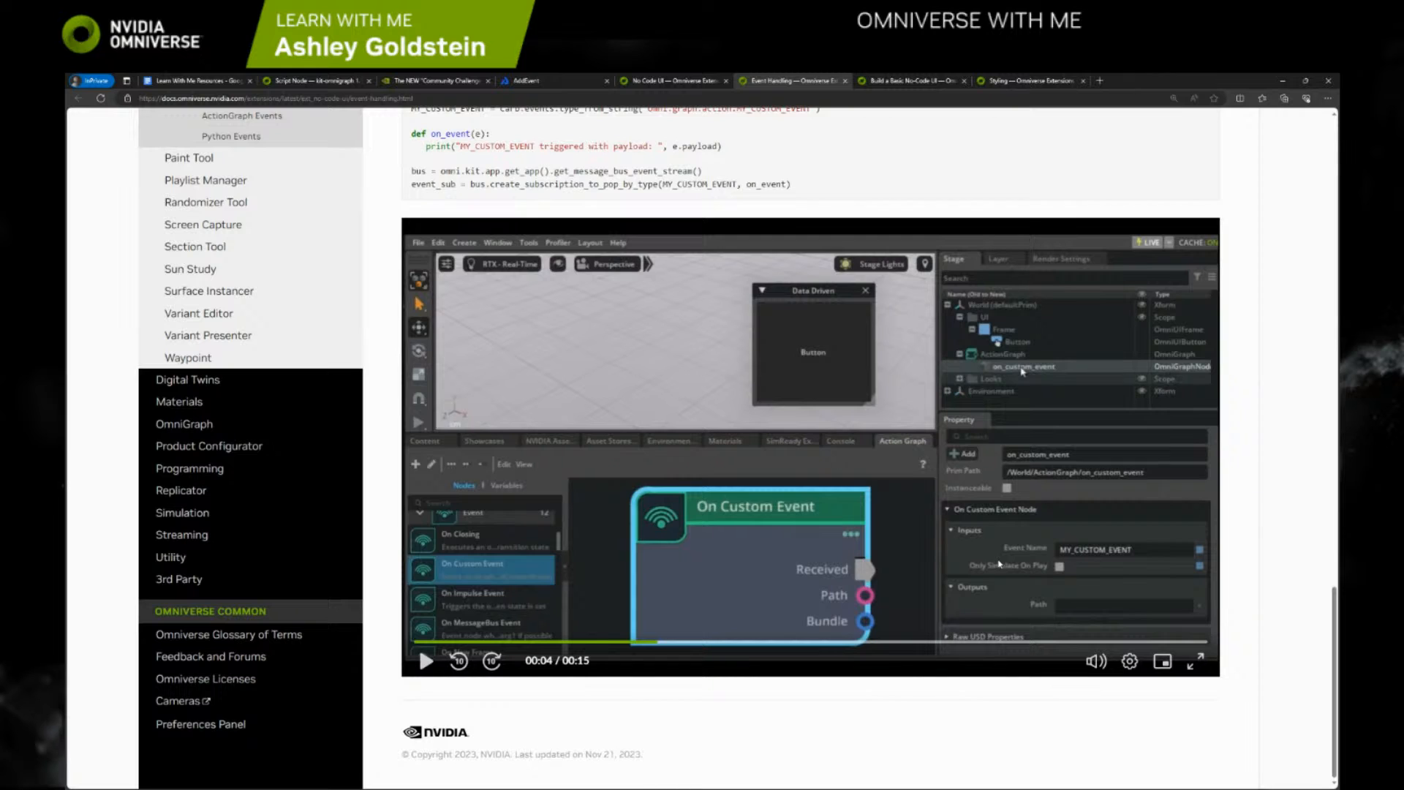
{"action": "left_click", "coordinate": [772, 422]}
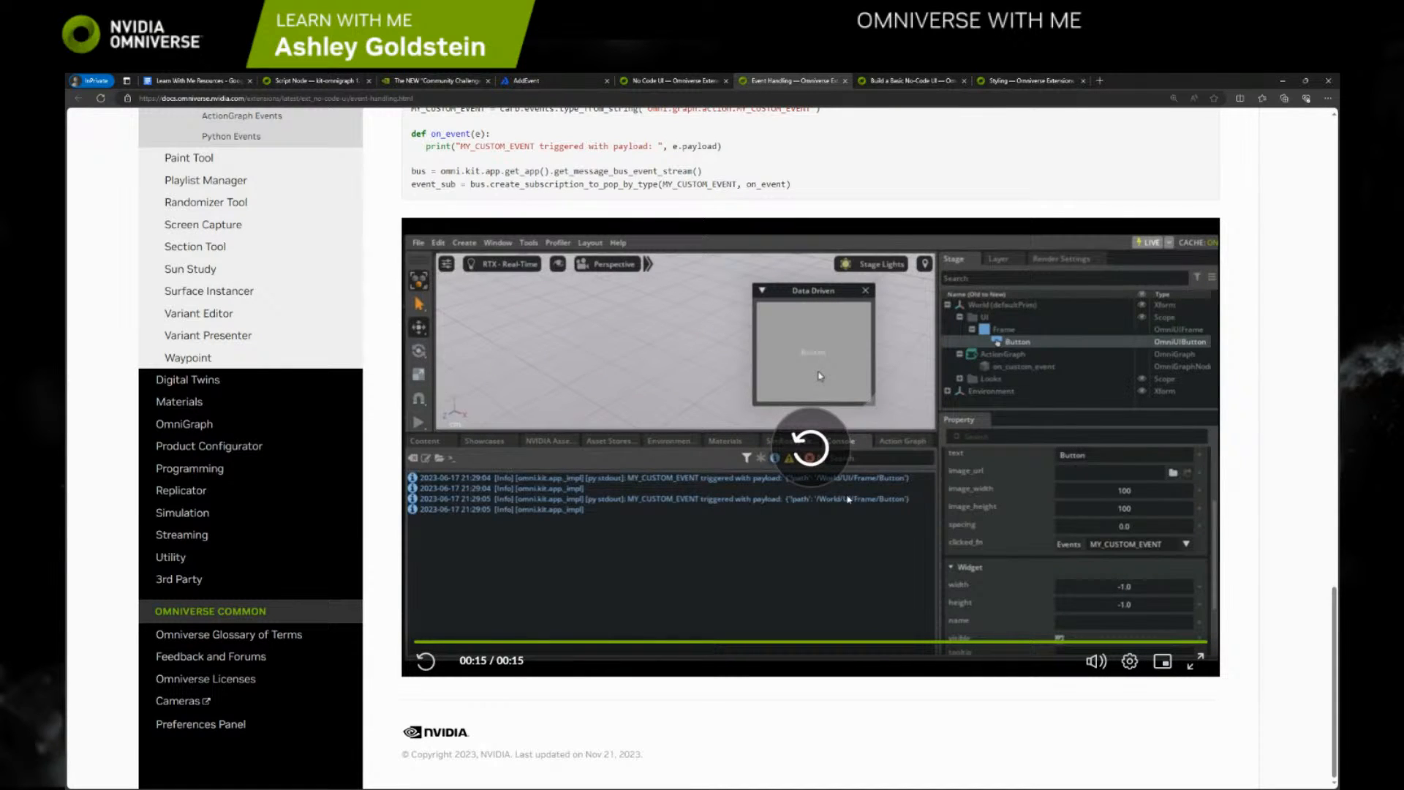
{"action": "scroll", "coordinate": [641, 322], "scroll_direction": "up", "scroll_amount": 4}
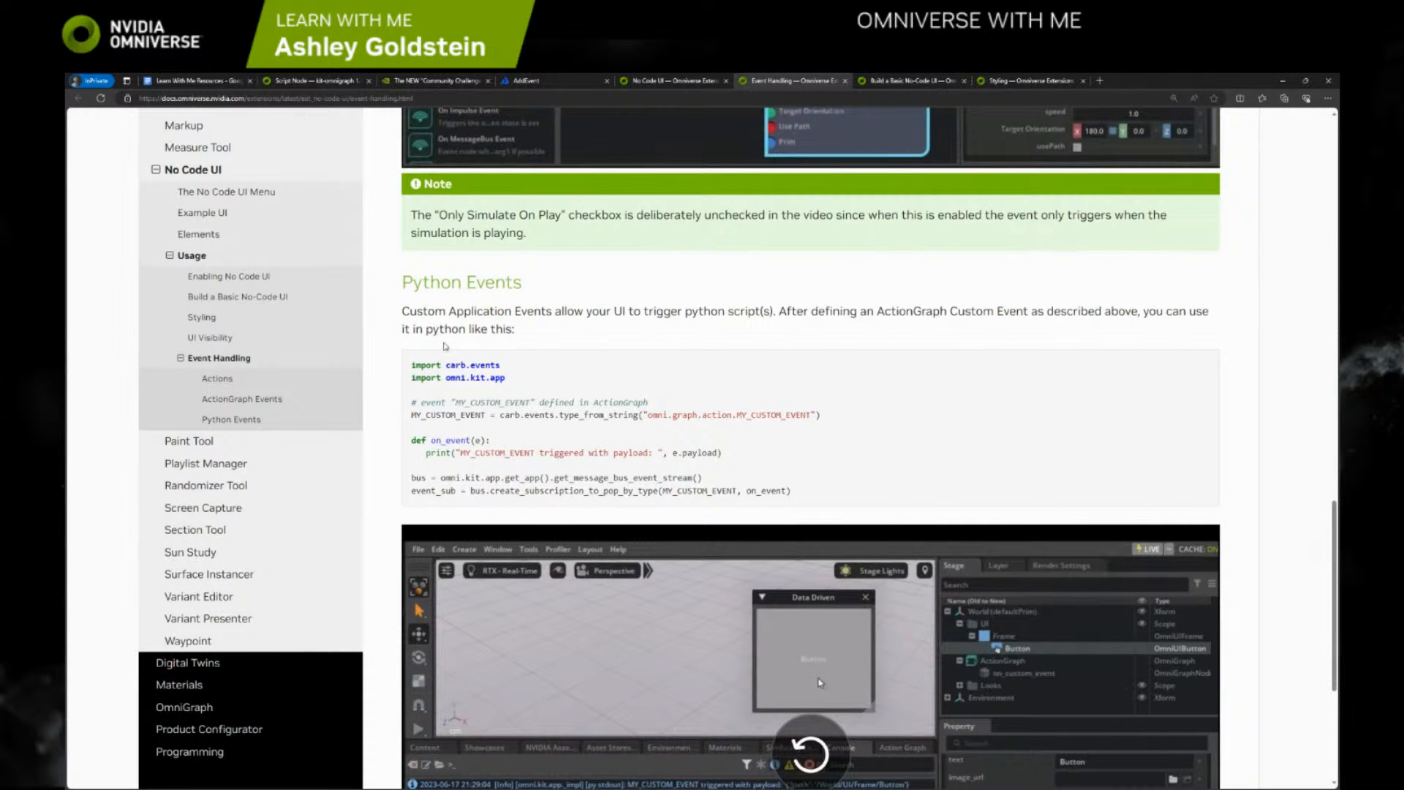
{"action": "scroll", "coordinate": [543, 410], "scroll_direction": "down", "scroll_amount": 1}
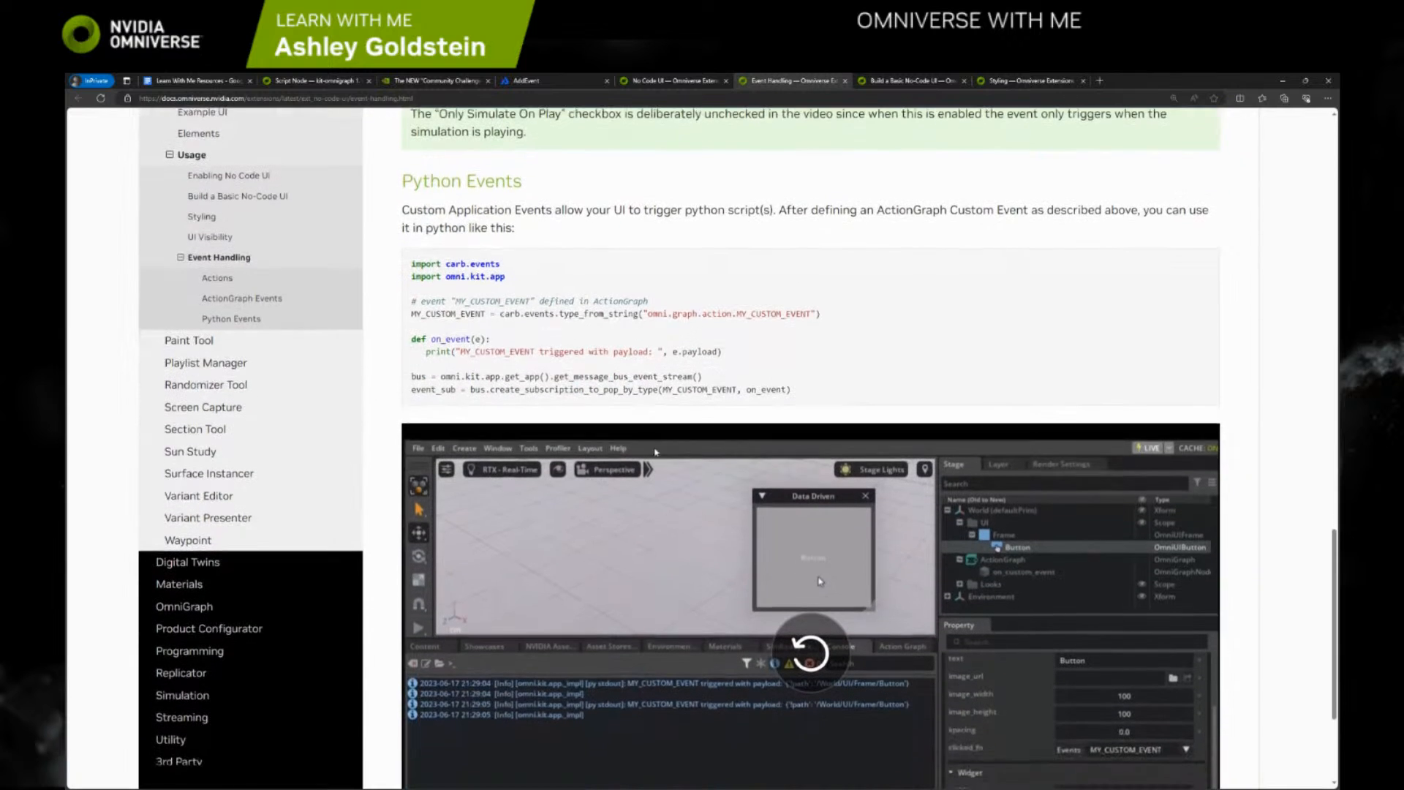
Switch back to Omniverse Code and connect the On Custom Event node's Path output to the Script Node's Script File Path input
{"action": "key", "text": "alt+Tab"}
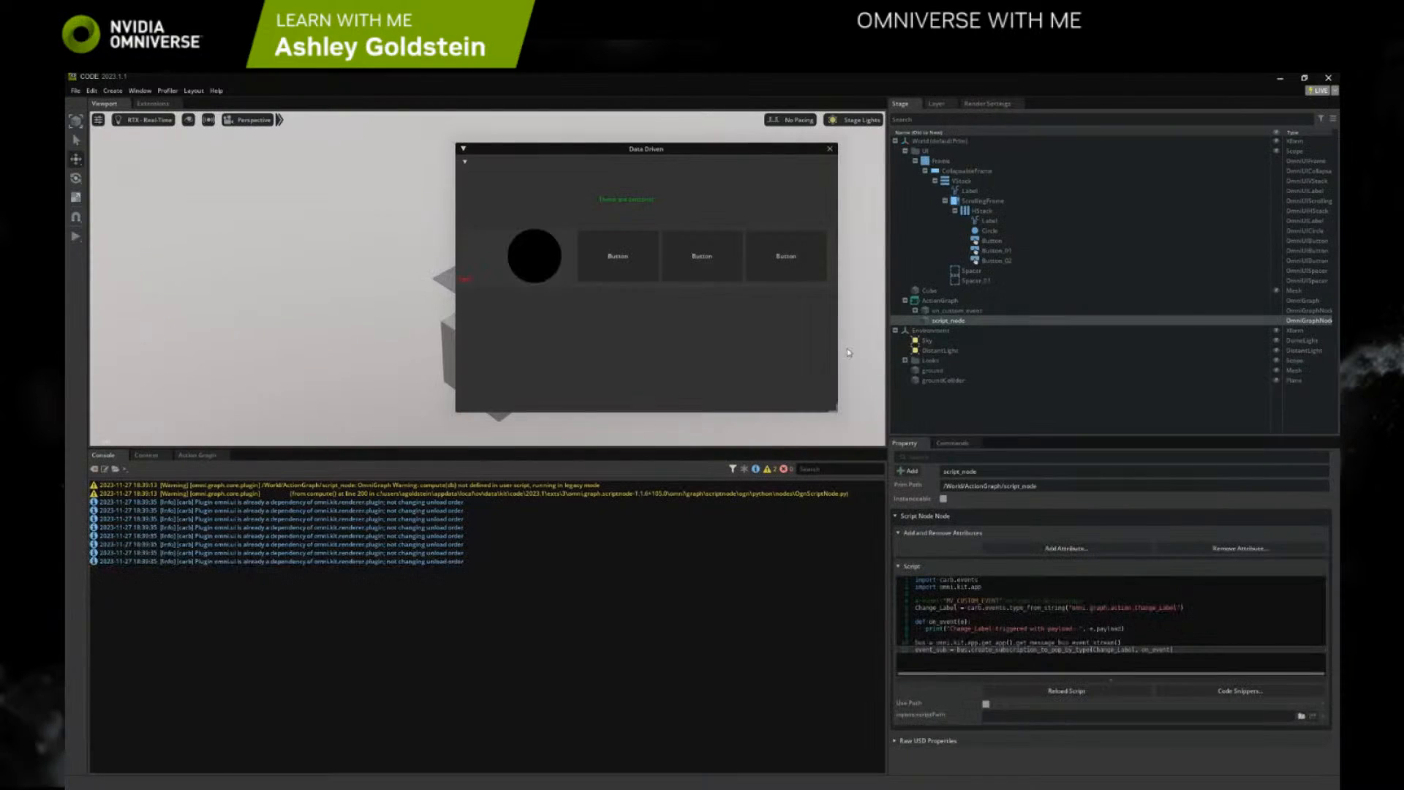
{"action": "left_click", "coordinate": [209, 456]}
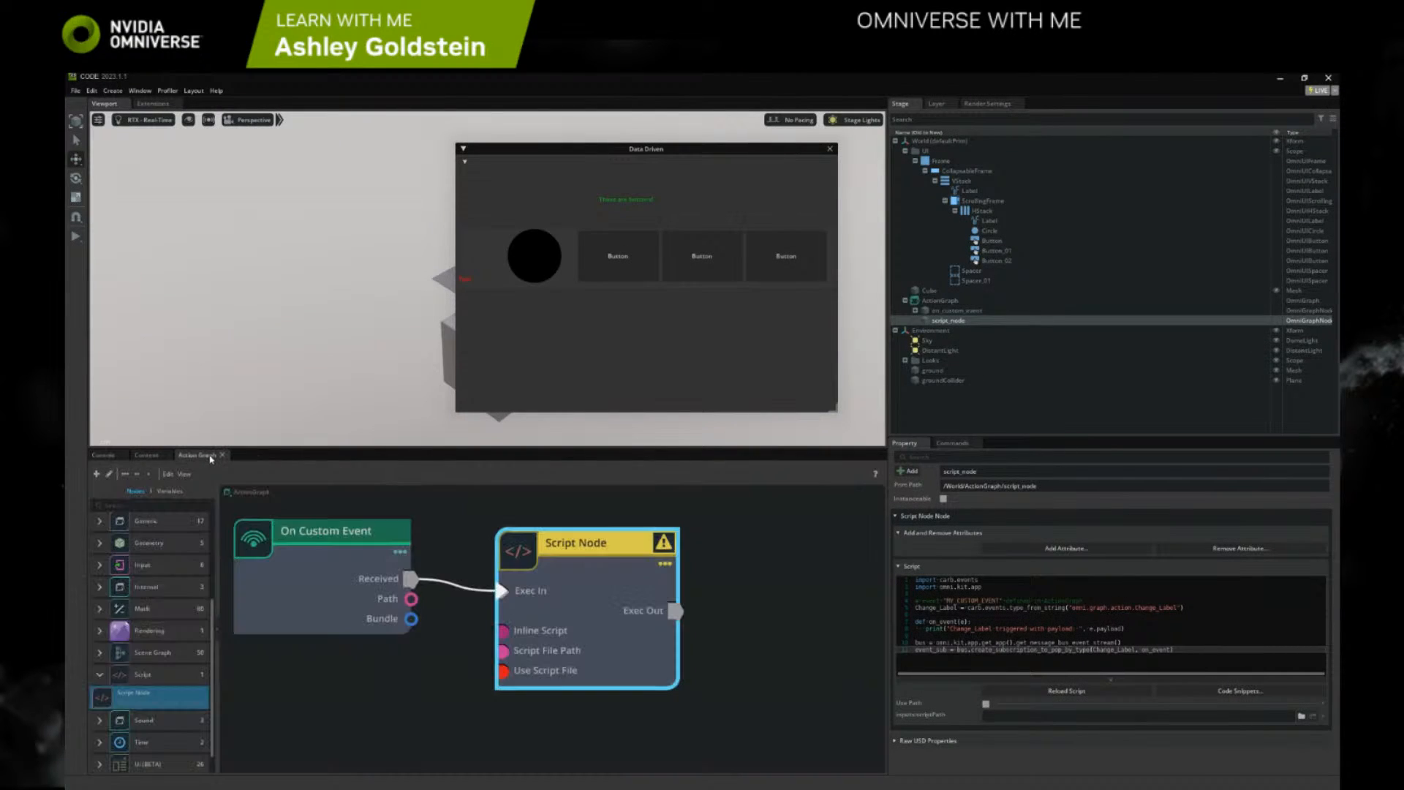
{"action": "scroll", "coordinate": [519, 573], "scroll_direction": "down", "scroll_amount": 3}
{"action": "mouse_move", "coordinate": [629, 555]}
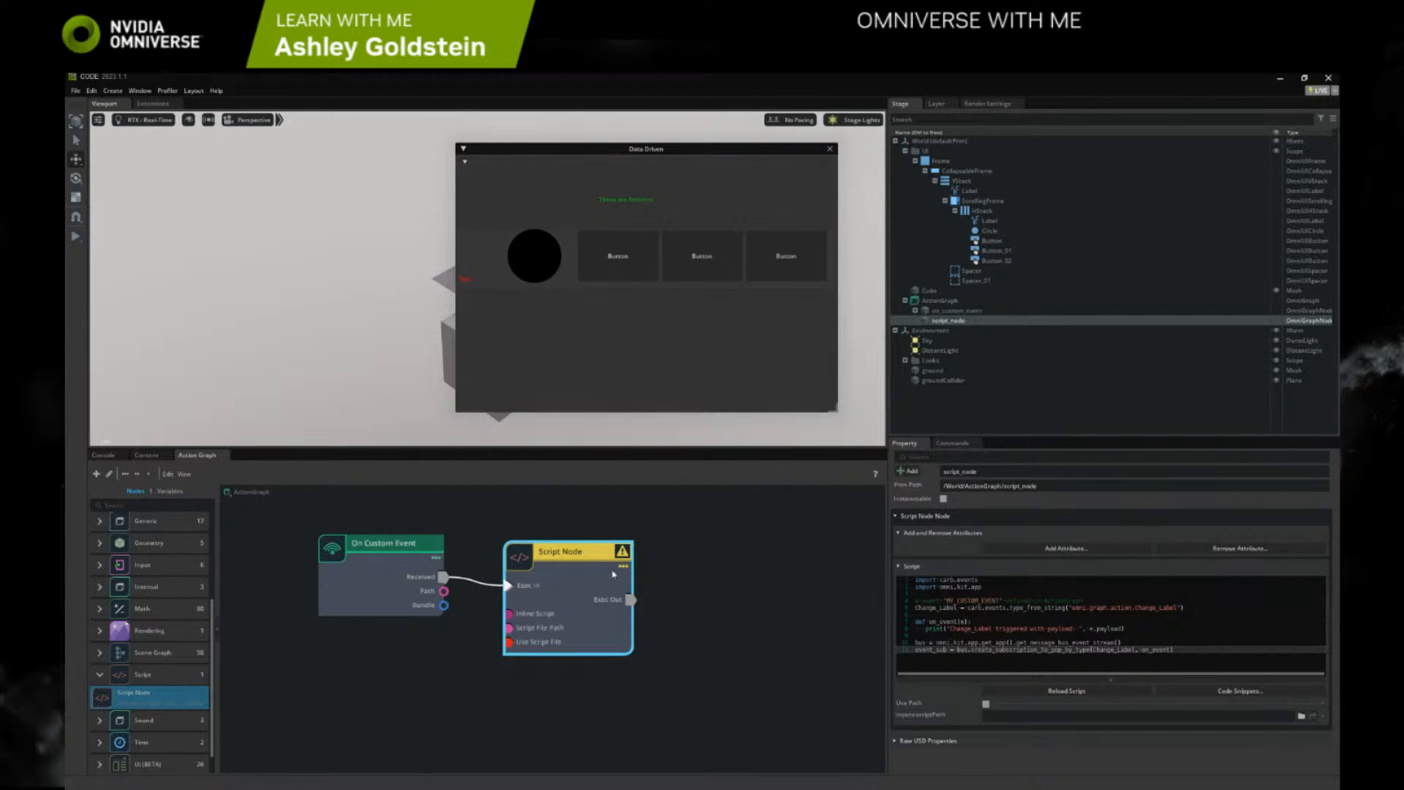
{"action": "left_click", "coordinate": [1016, 547]}
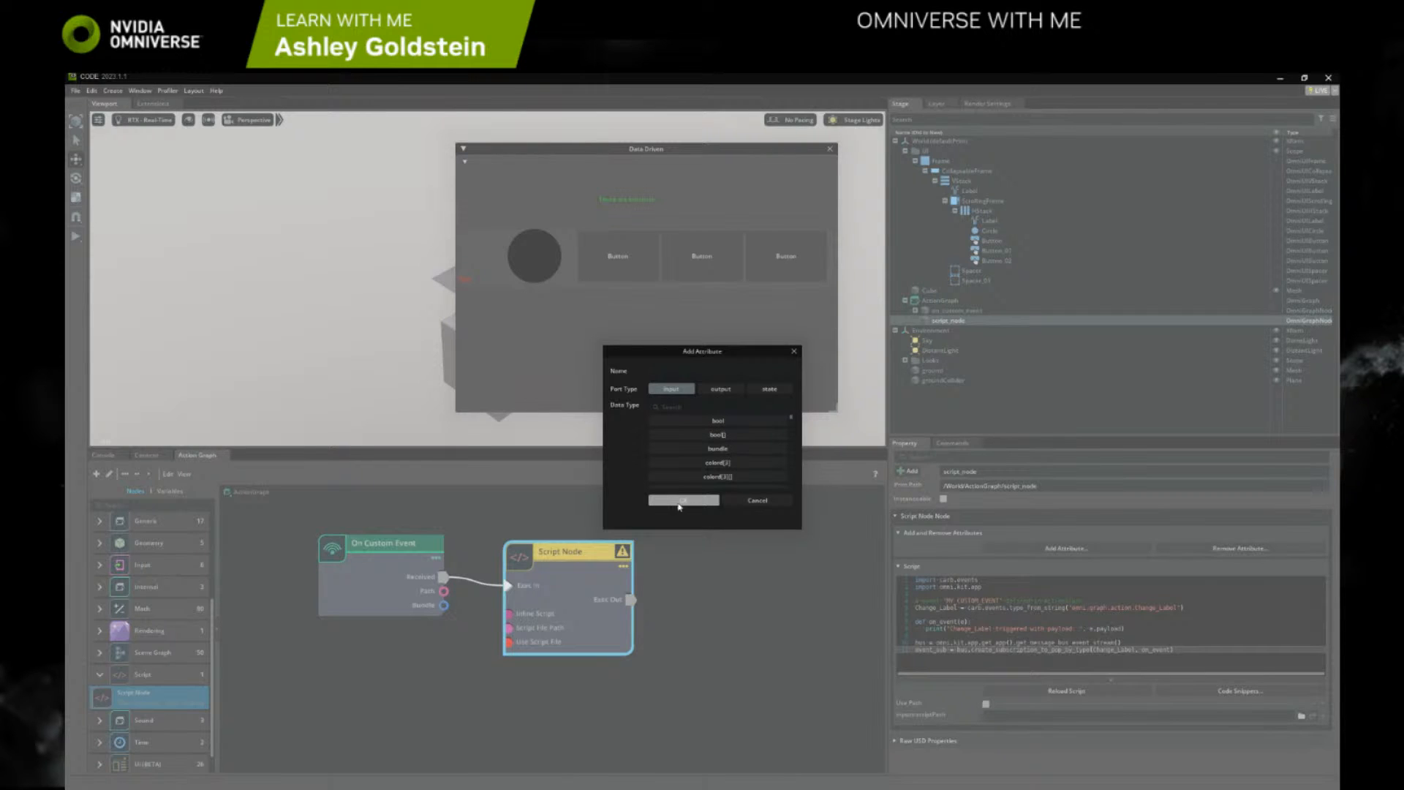
{"action": "left_click", "coordinate": [751, 503]}
{"action": "left_click_drag", "start_coordinate": [444, 590], "coordinate": [509, 629]}
{"action": "left_click", "coordinate": [541, 609]}
{"action": "left_click", "coordinate": [334, 578]}
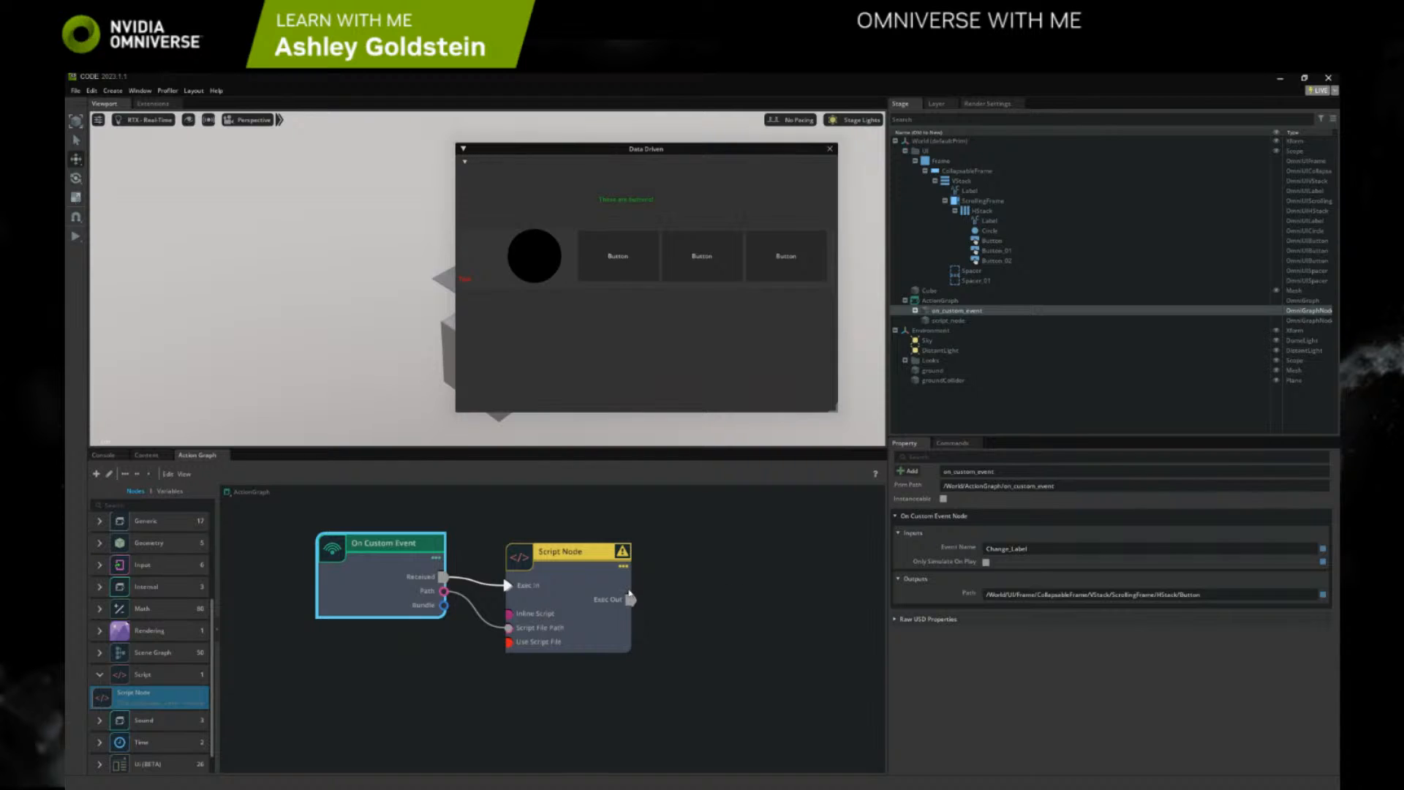
{"action": "left_click", "coordinate": [628, 594]}
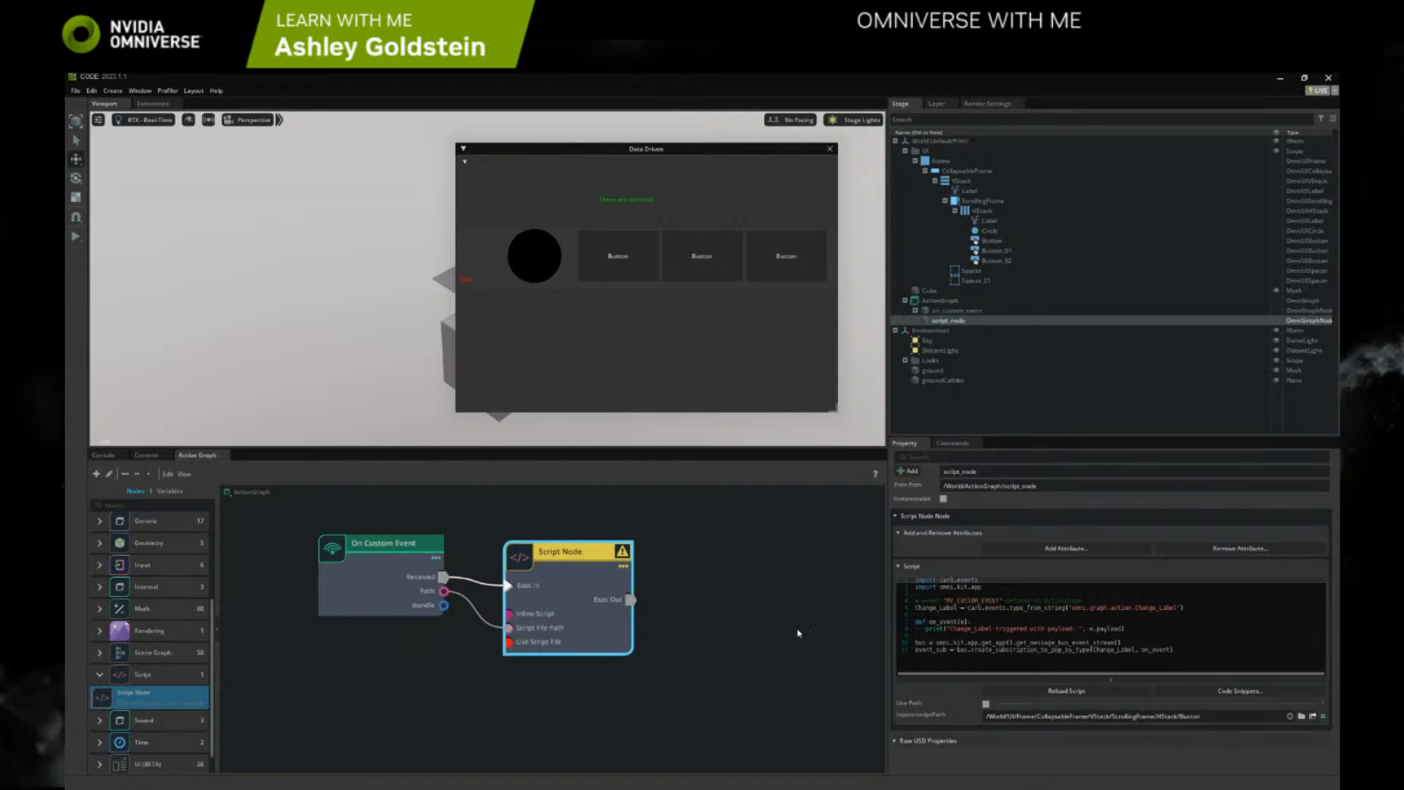
Clear the Console log, trigger the first button in the Data Driven window, and compare the logged output with the Action Graph connections
{"action": "left_click", "coordinate": [102, 455]}
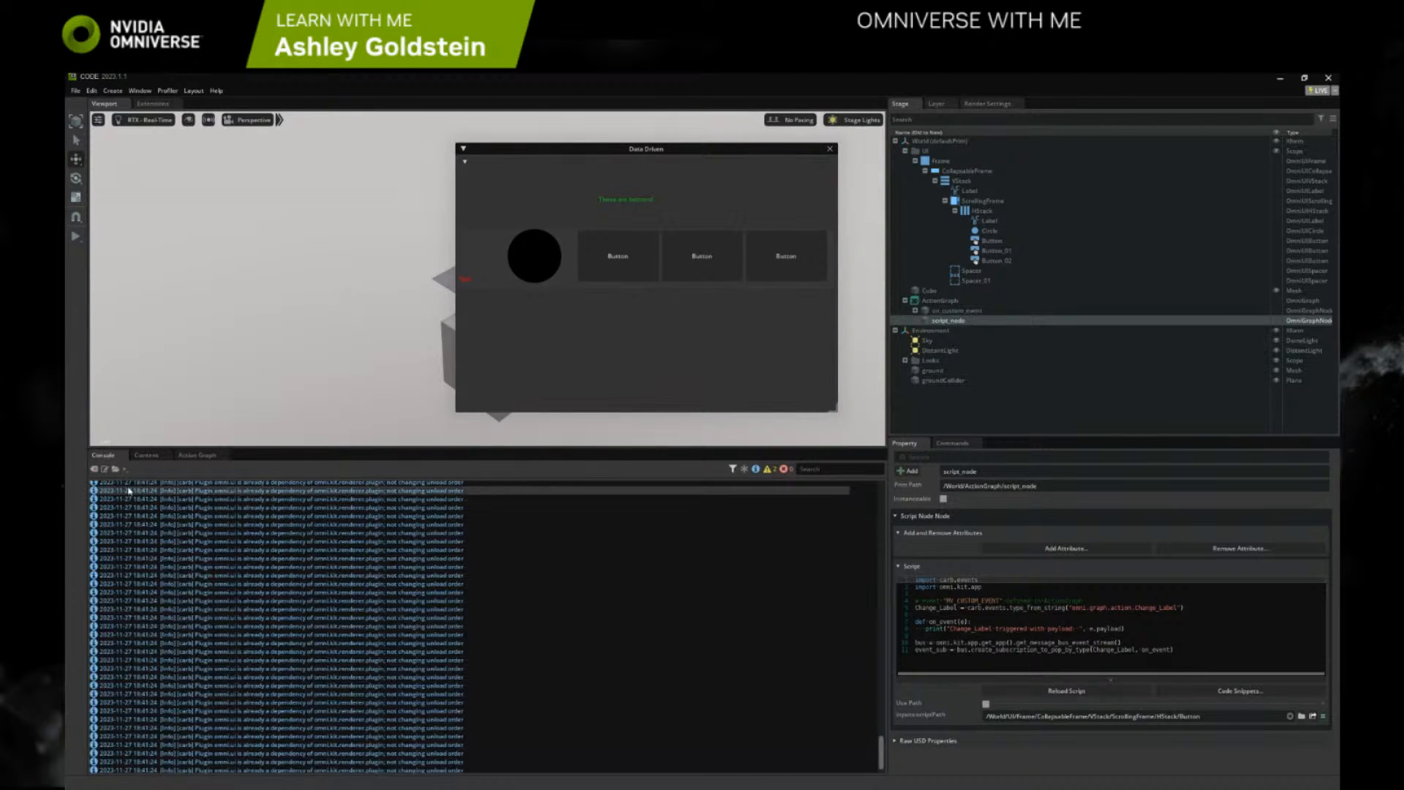
{"action": "left_click", "coordinate": [94, 468]}
{"action": "left_click", "coordinate": [636, 265]}
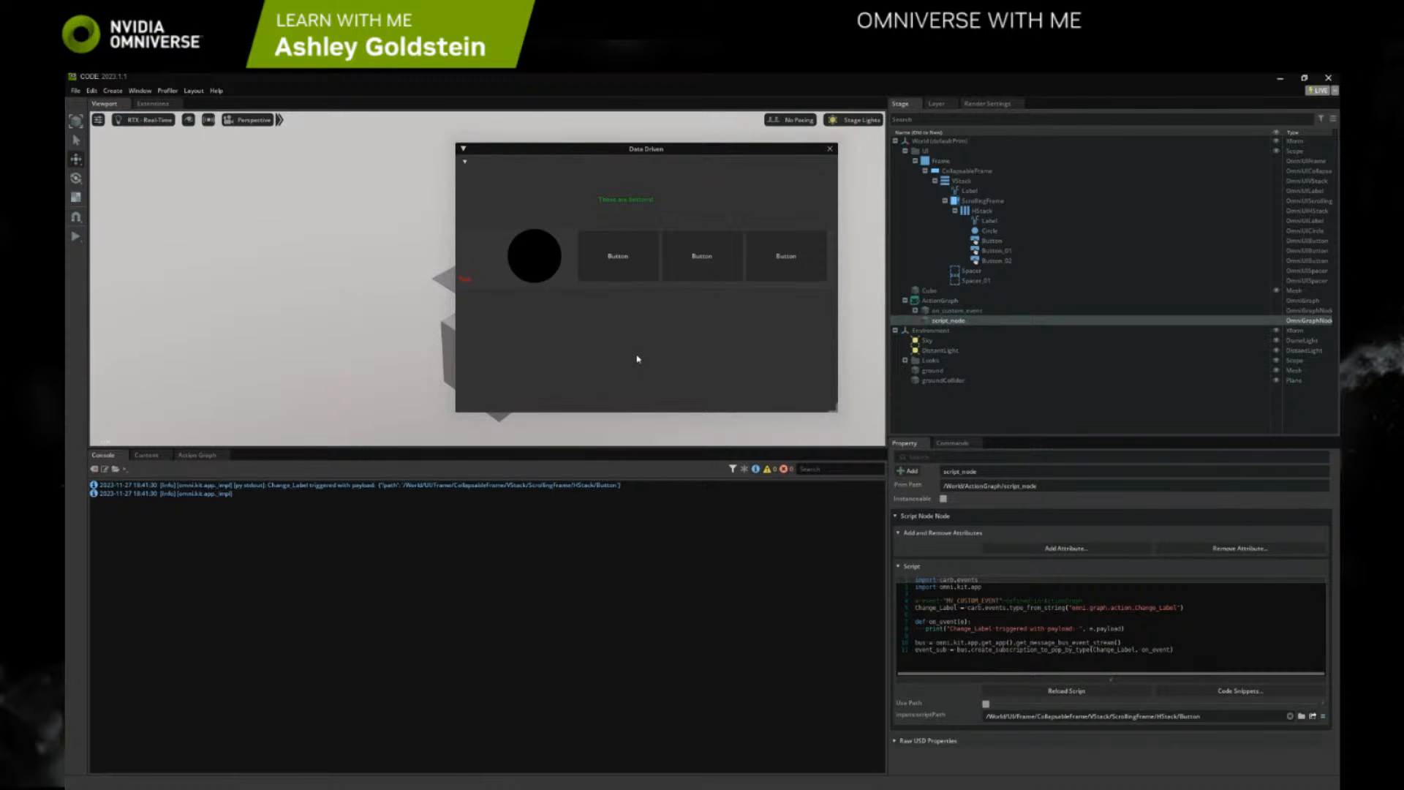
{"action": "left_click", "coordinate": [197, 455]}
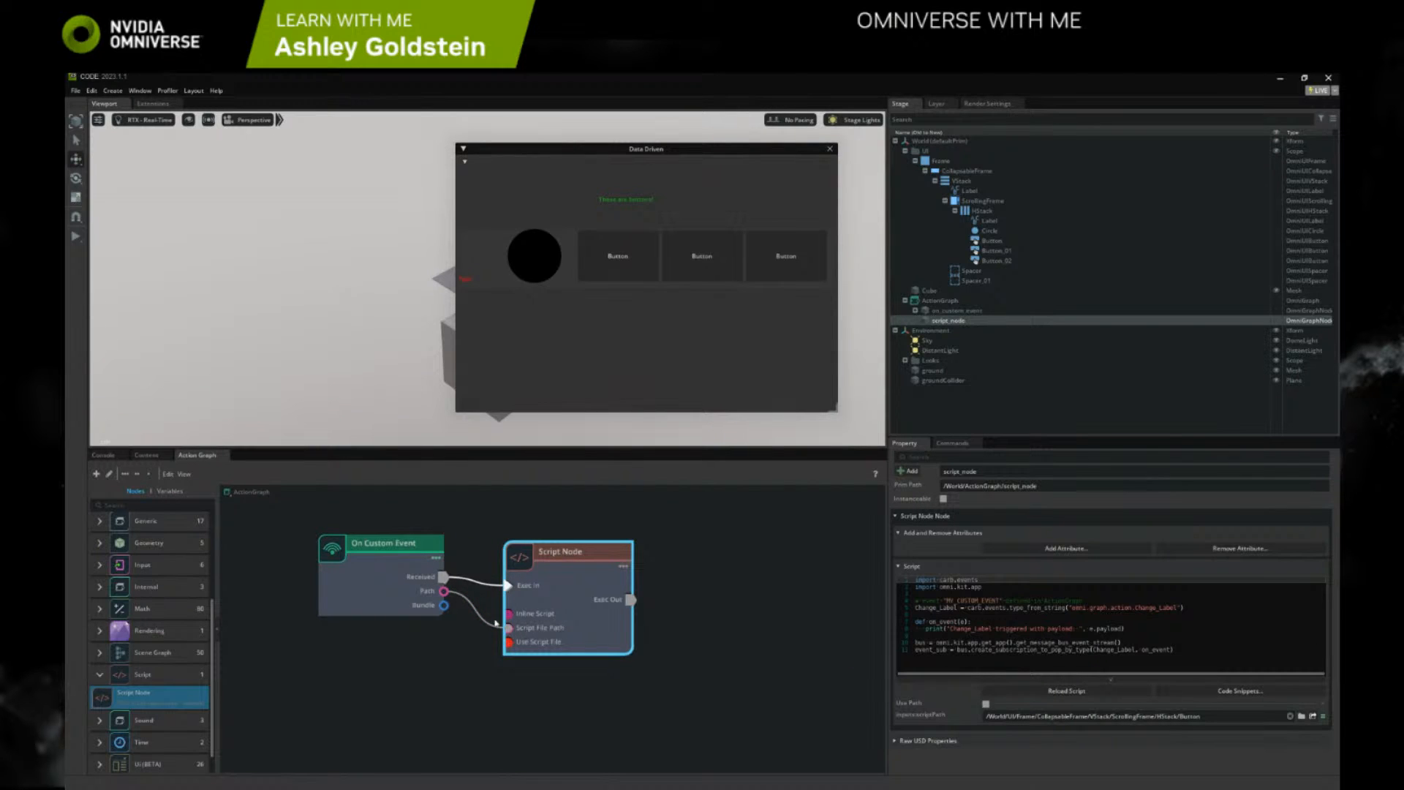
{"action": "left_click", "coordinate": [104, 455]}
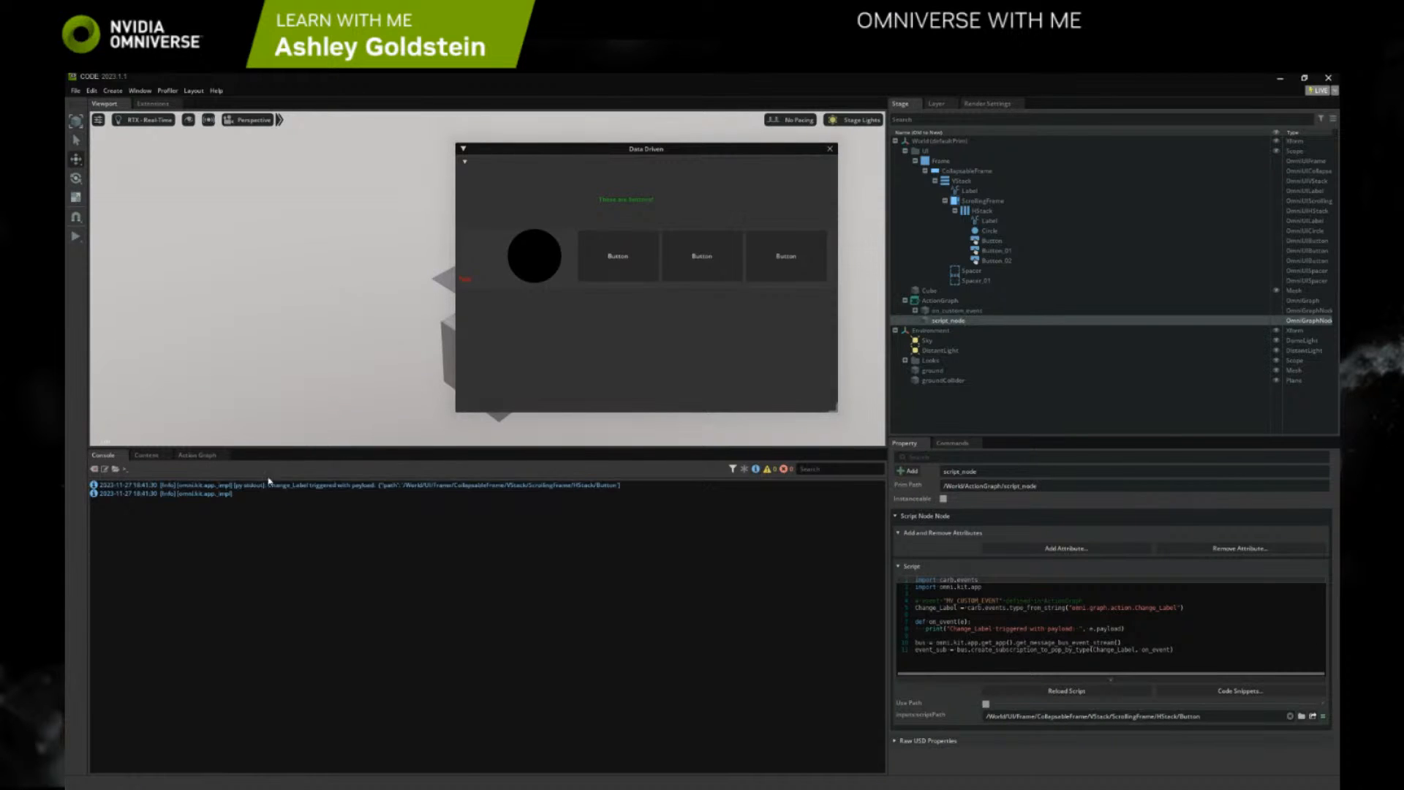
Trigger the first button several more times to check for repeated log entries, and clear the Console log
{"action": "left_click", "coordinate": [600, 279]}
{"action": "left_click", "coordinate": [600, 278]}
{"action": "left_click", "coordinate": [600, 278]}
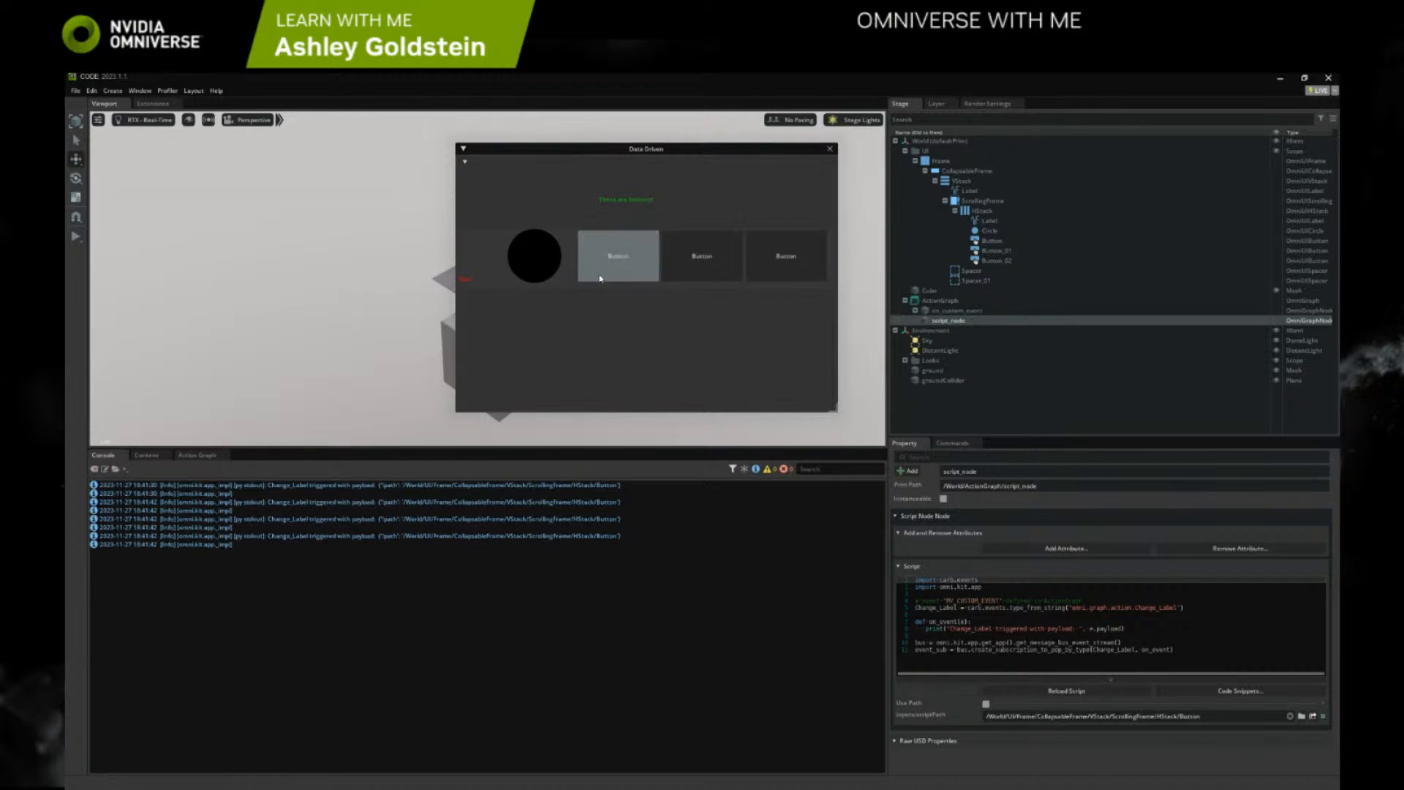
{"action": "left_click", "coordinate": [600, 279]}
{"action": "left_click", "coordinate": [601, 278]}
{"action": "left_click", "coordinate": [600, 279]}
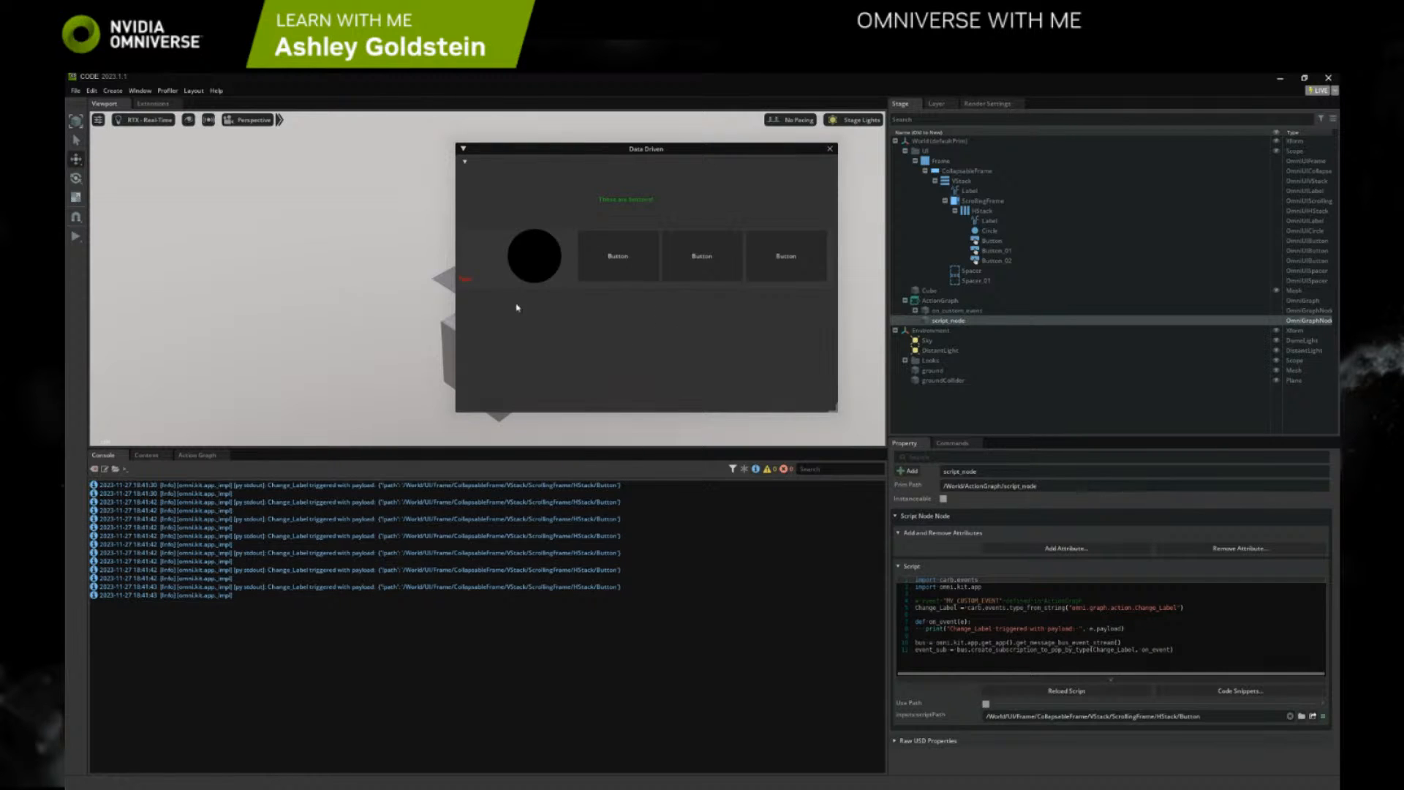
{"action": "left_click", "coordinate": [94, 467]}
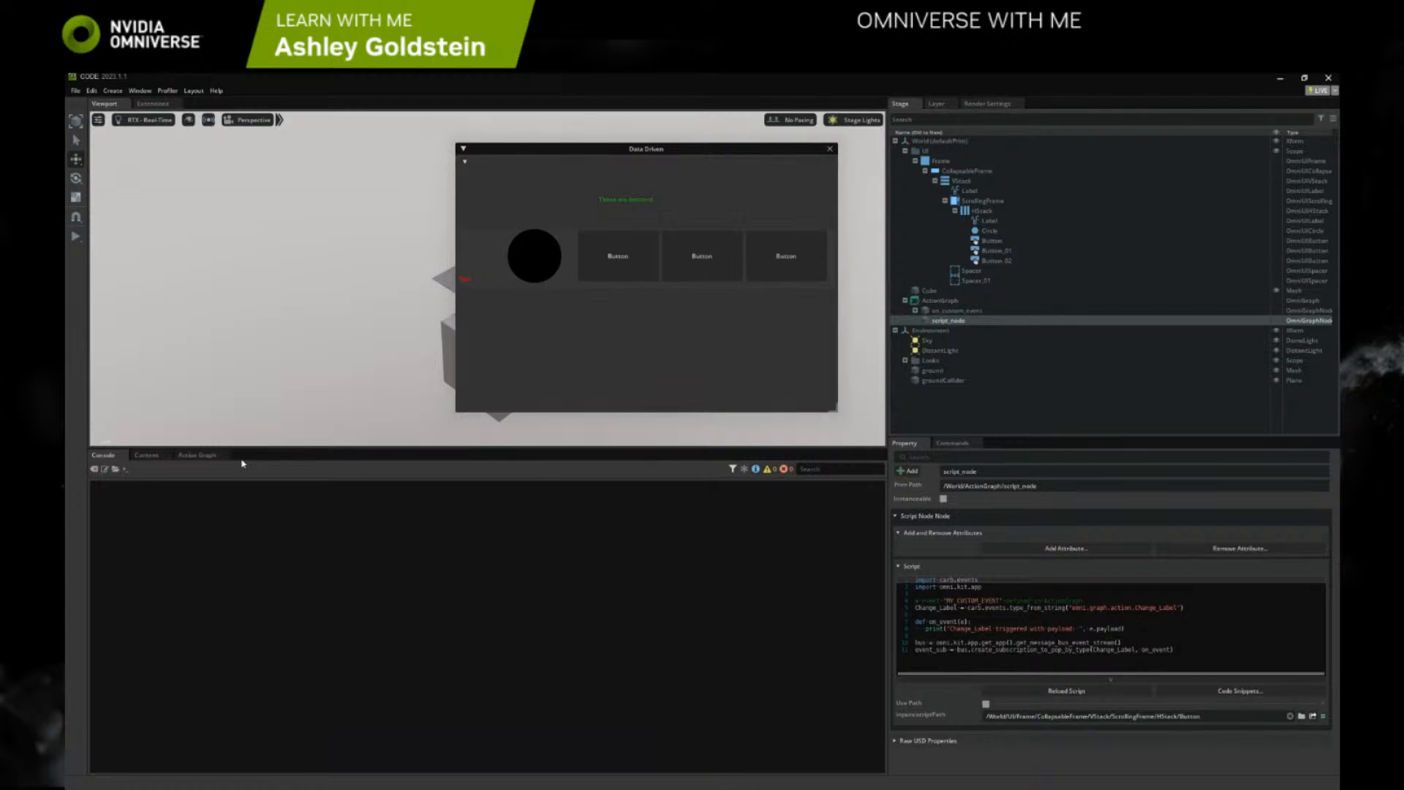
Copy the script for the label's ChangeProperty command from the command history to the clipboard and return to the Script Node's properties
{"action": "left_click", "coordinate": [1058, 628]}
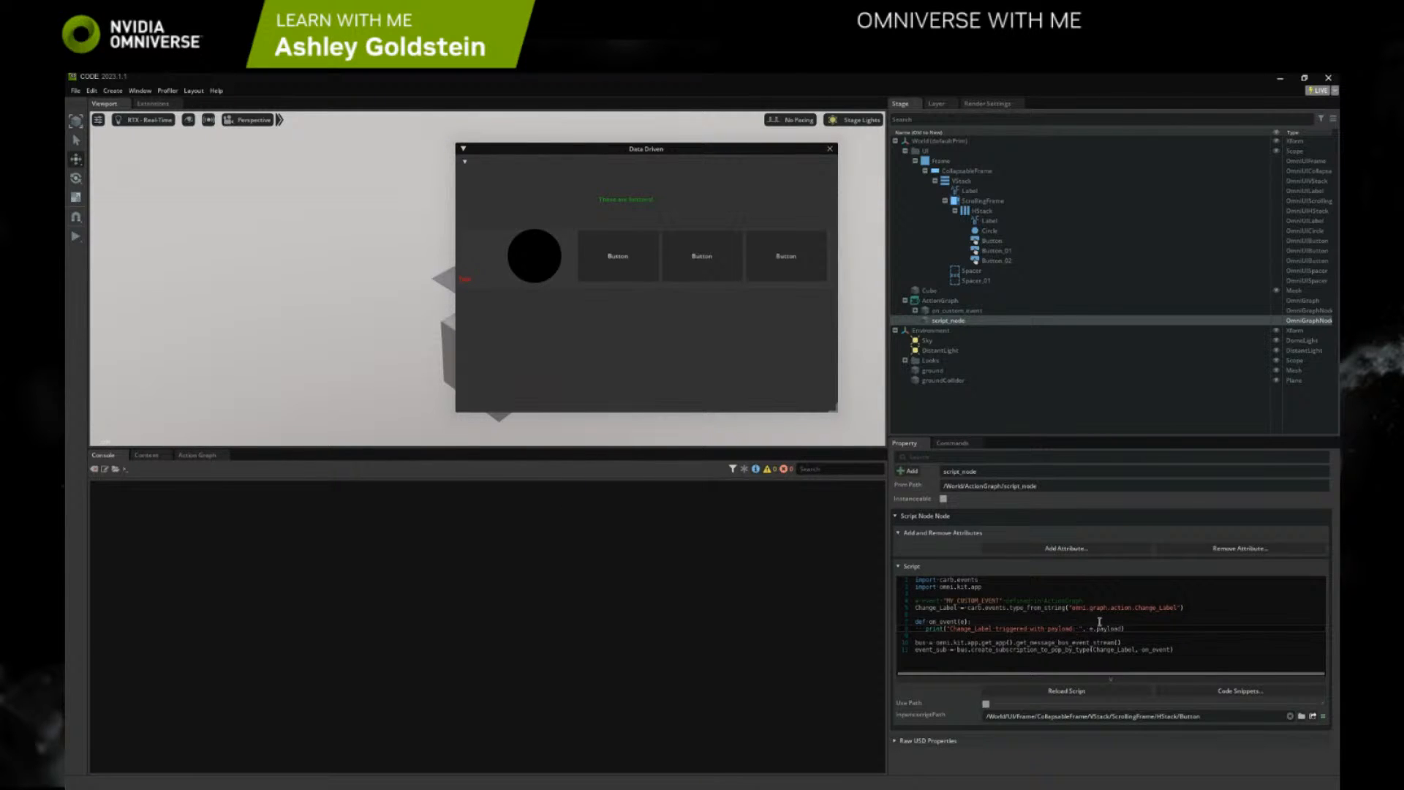
{"action": "left_click", "coordinate": [952, 443]}
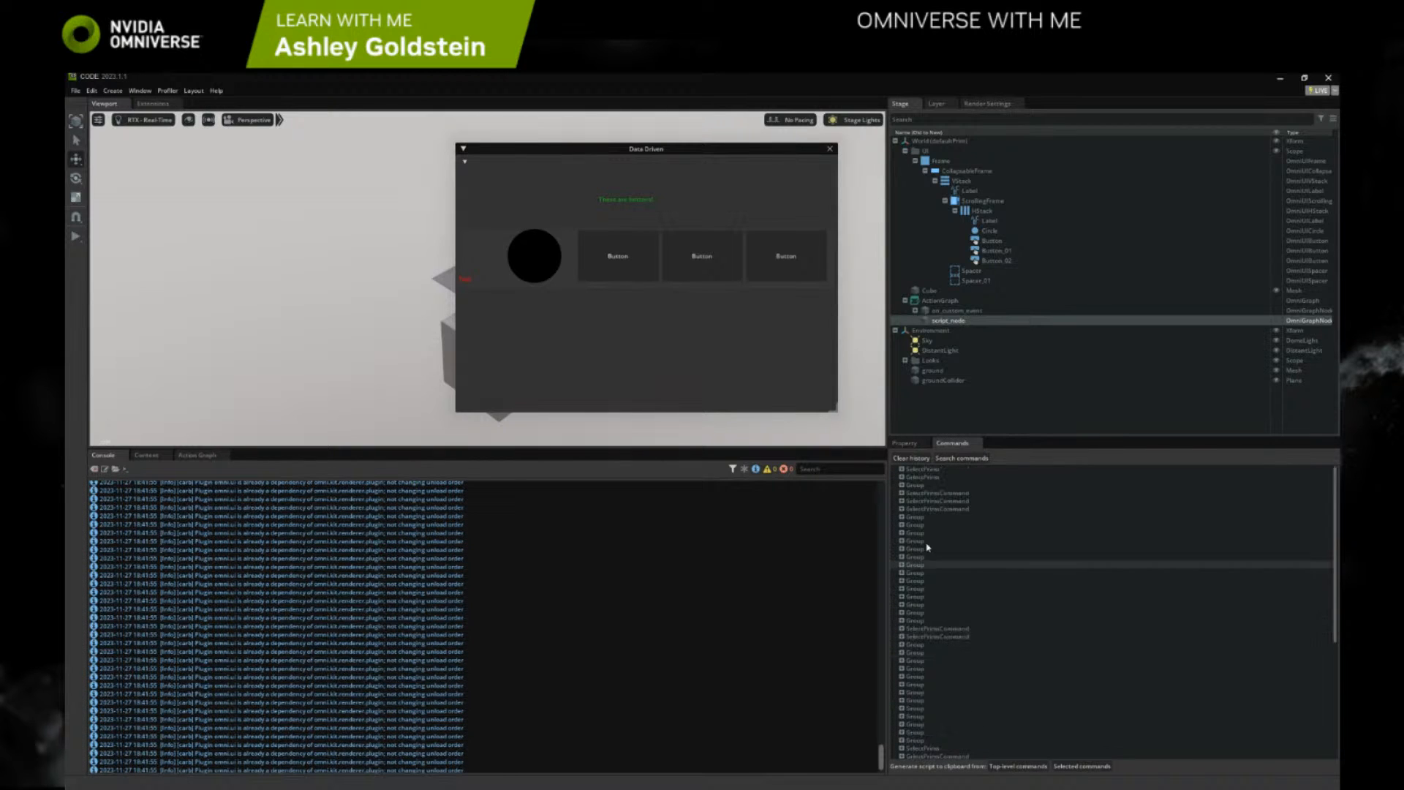
{"action": "left_click", "coordinate": [901, 485]}
{"action": "left_click", "coordinate": [910, 493]}
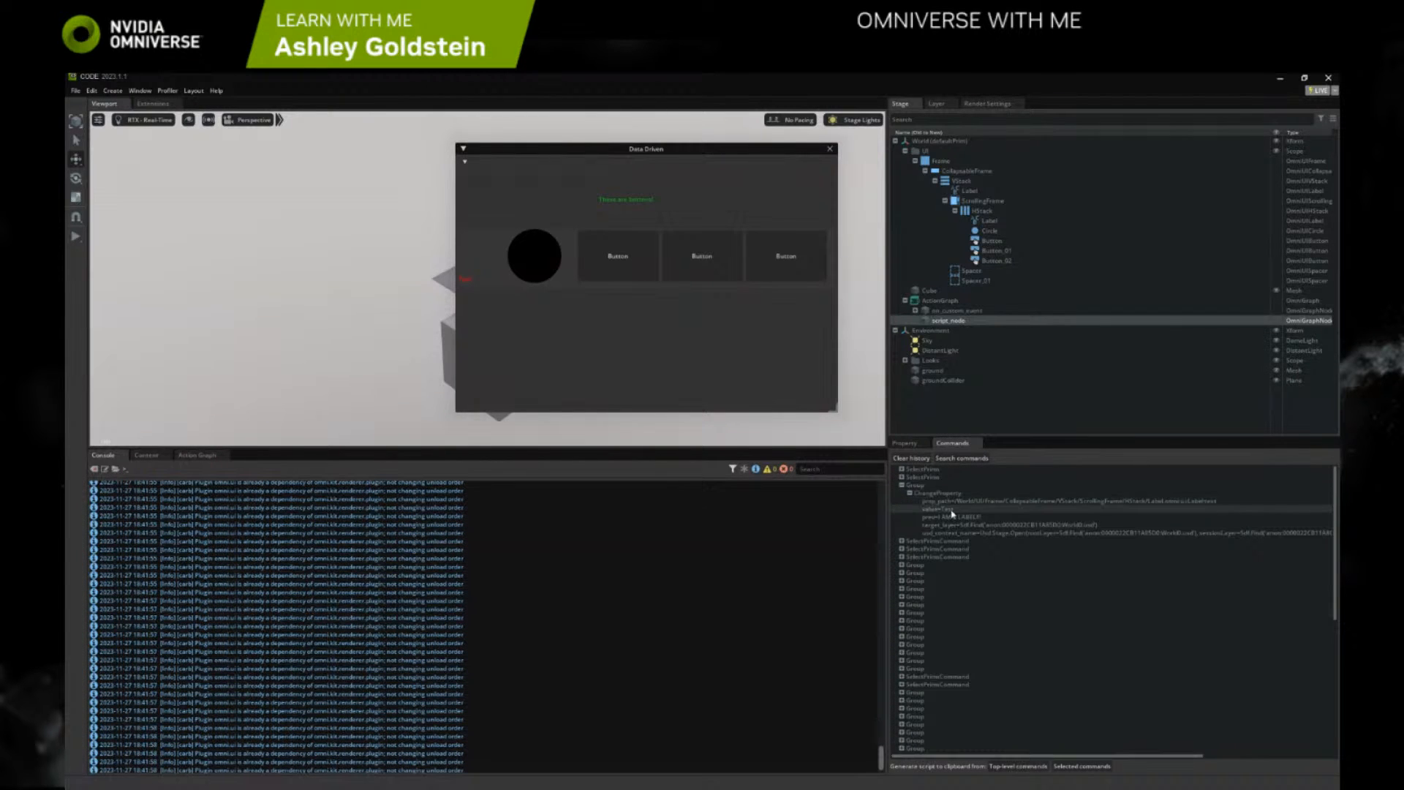
{"action": "left_click", "coordinate": [952, 494]}
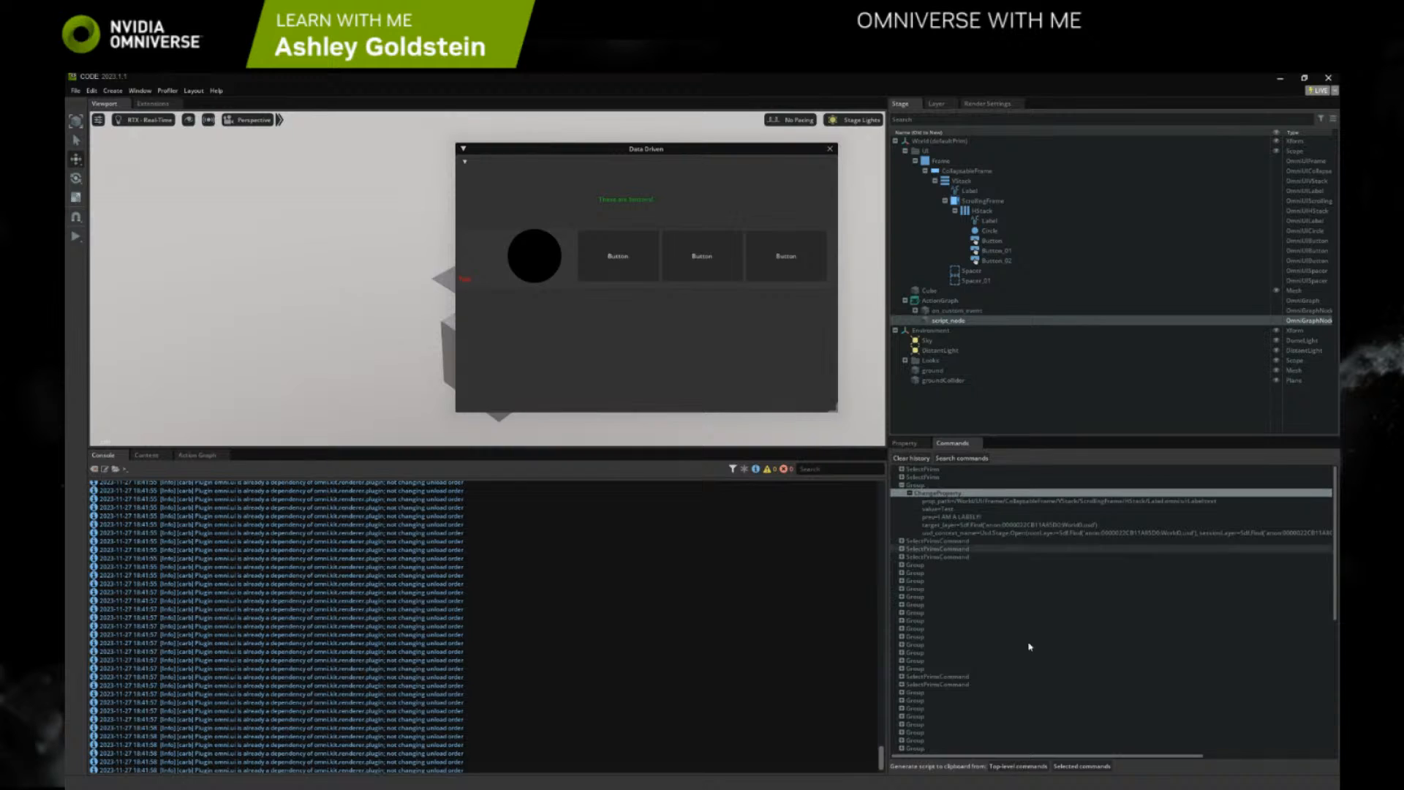
{"action": "left_click", "coordinate": [1100, 768]}
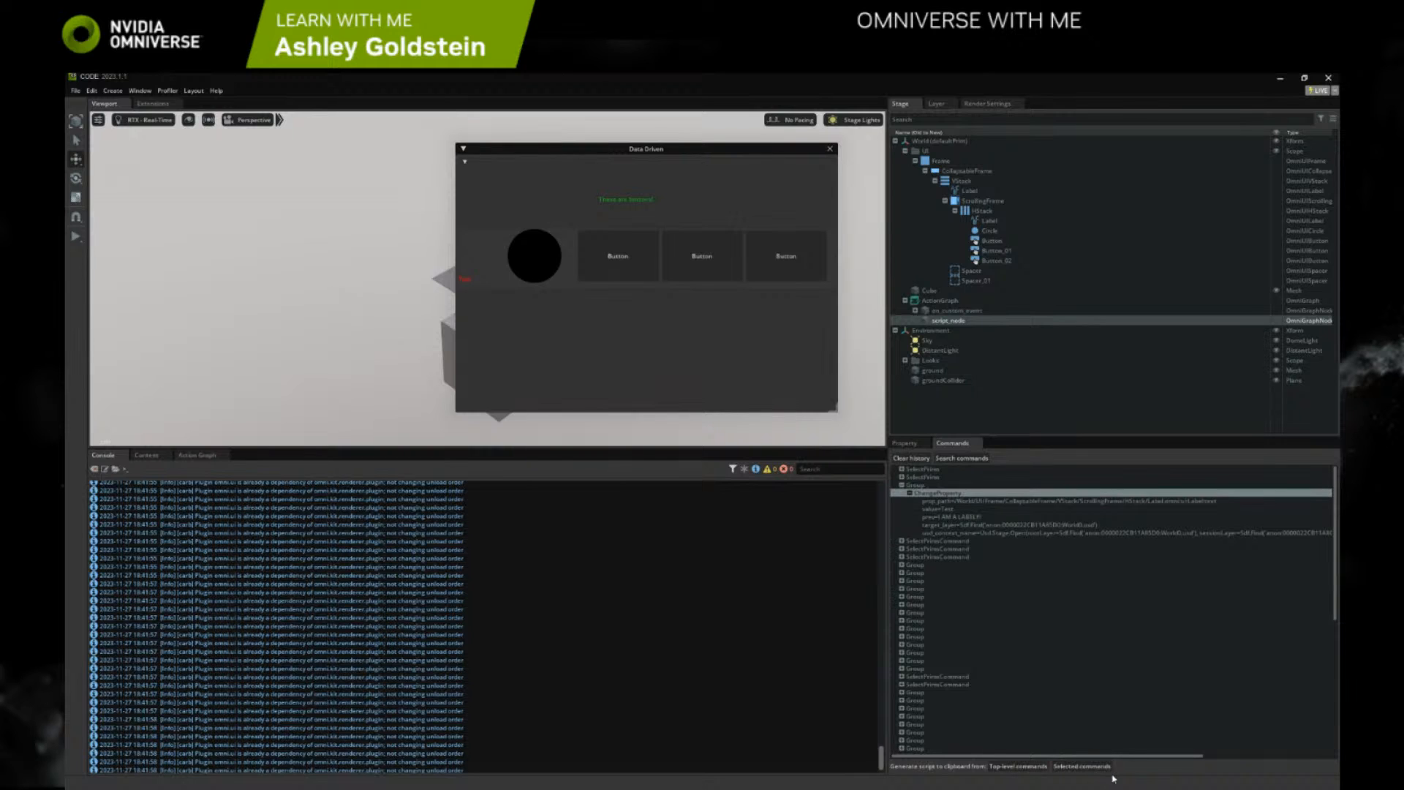
{"action": "left_click", "coordinate": [905, 444]}
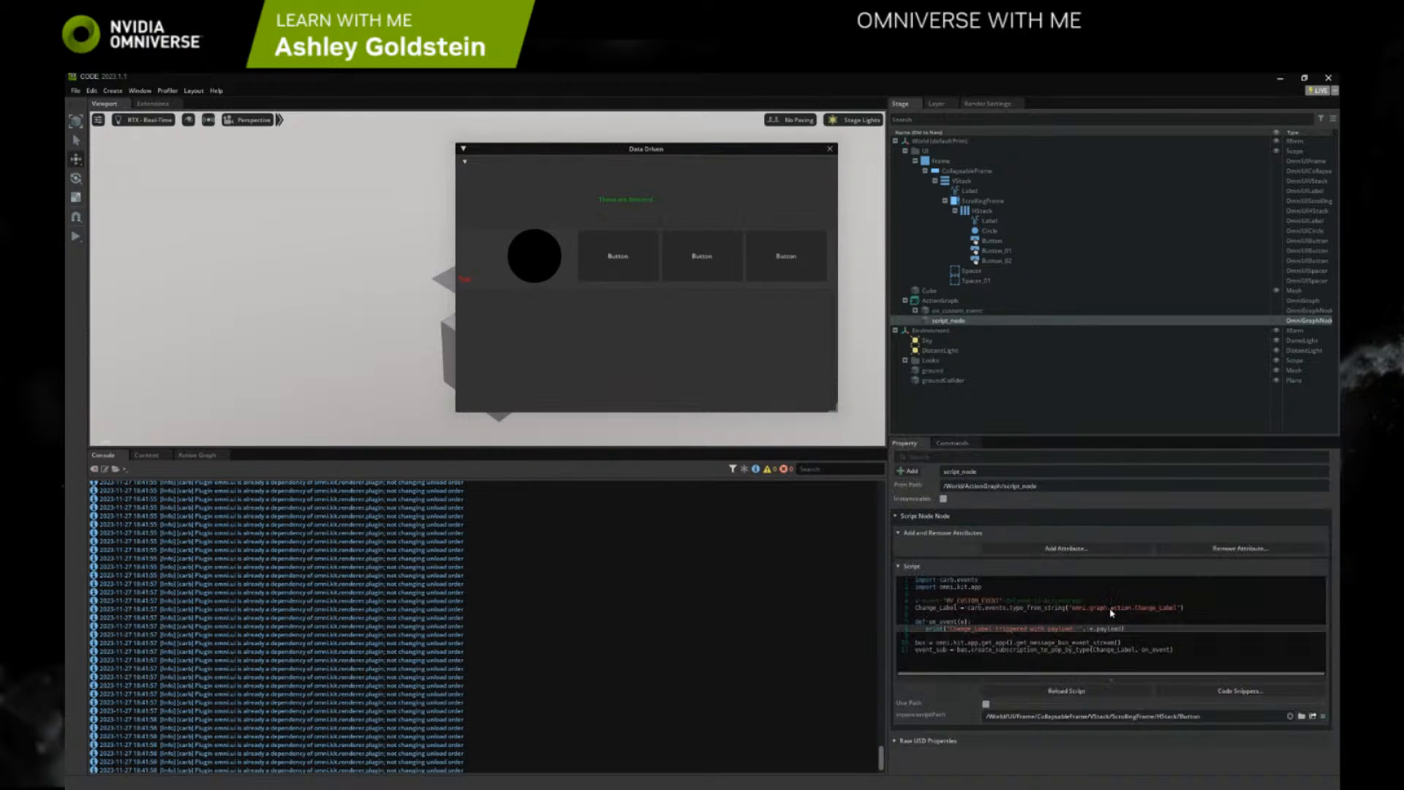
Paste the copied ChangeProperty command script into the on_event function of the Script Node, above its print line
{"action": "left_click", "coordinate": [1024, 621]}
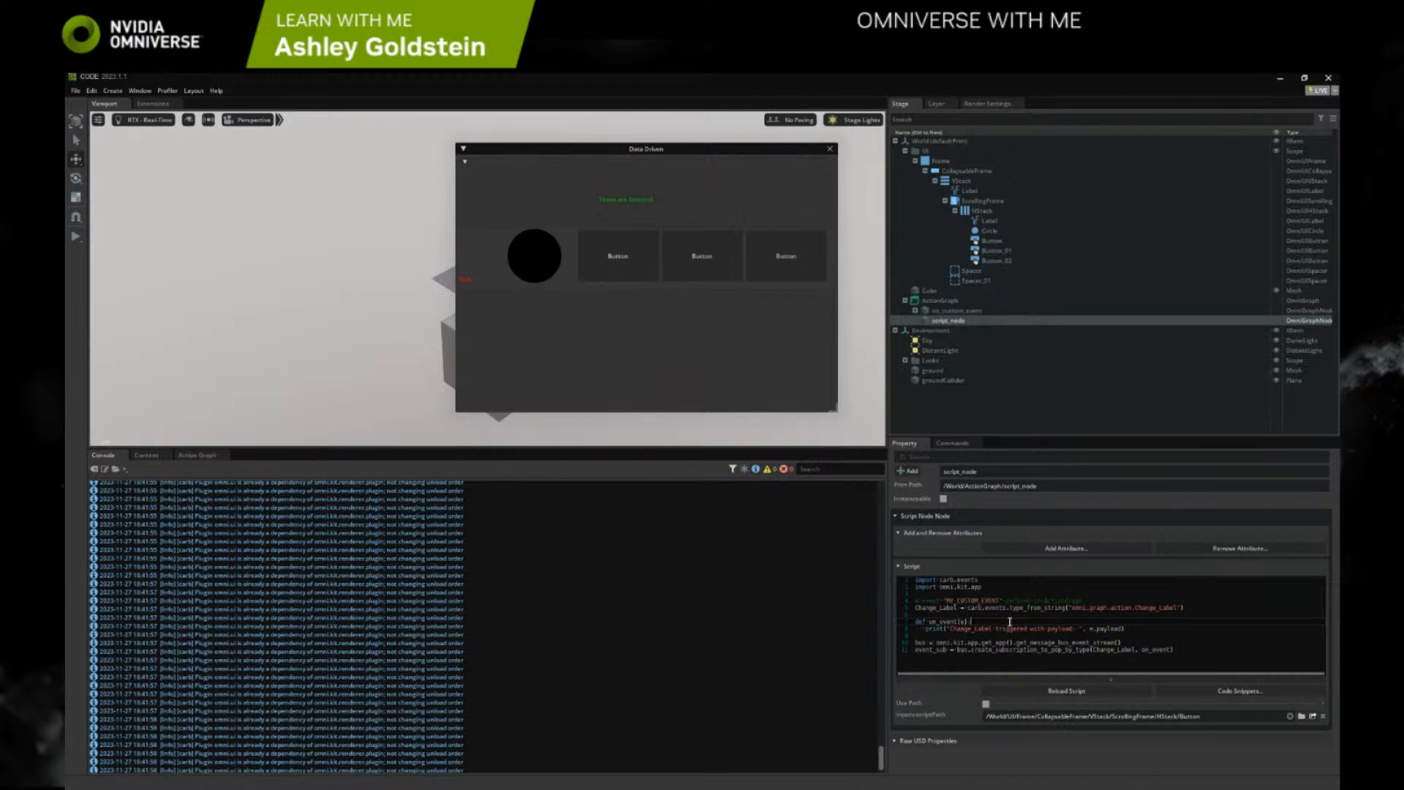
{"action": "key", "text": "Return"}
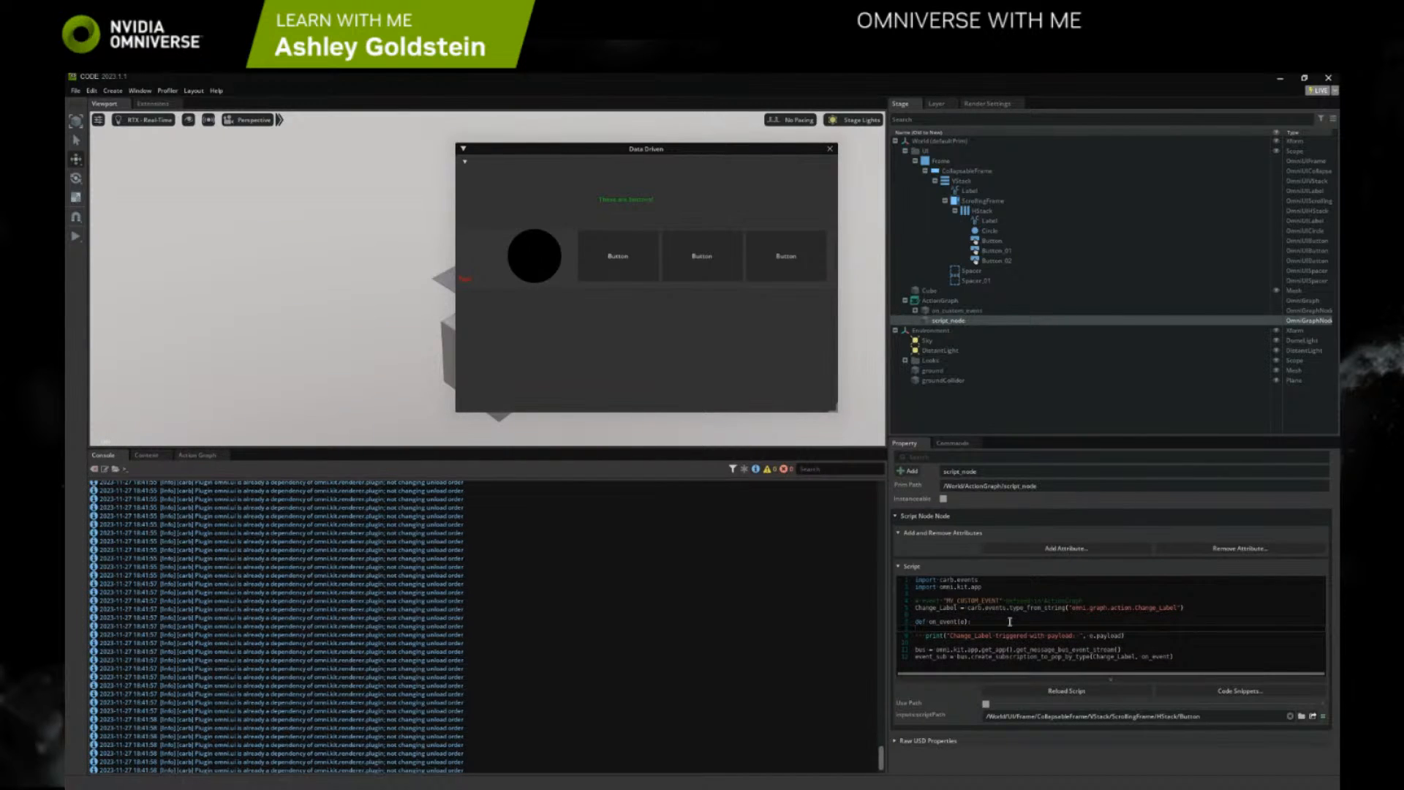
{"action": "key", "text": "ctrl+v"}
{"action": "left_click", "coordinate": [1029, 637]}
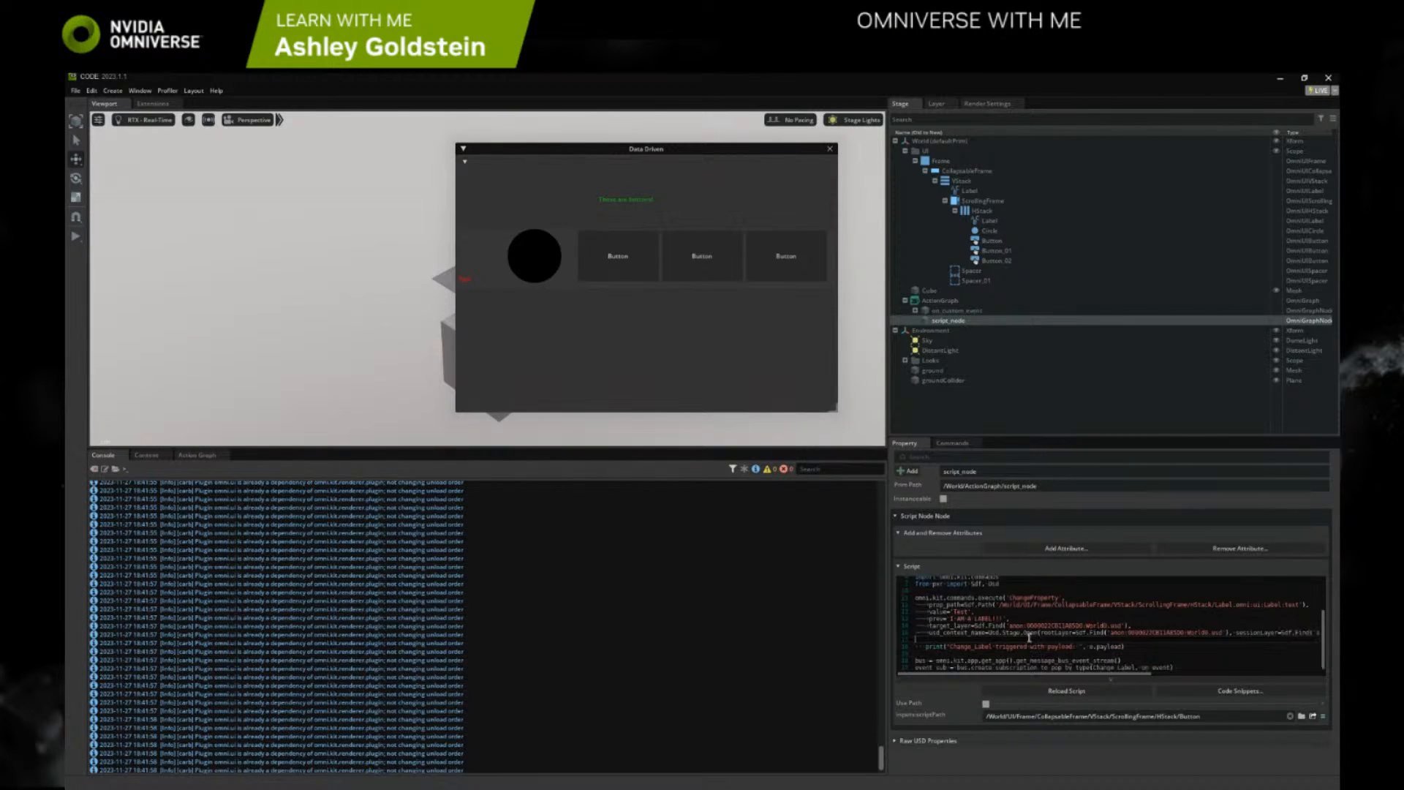
{"action": "scroll", "coordinate": [998, 620], "scroll_direction": "up", "scroll_amount": 2}
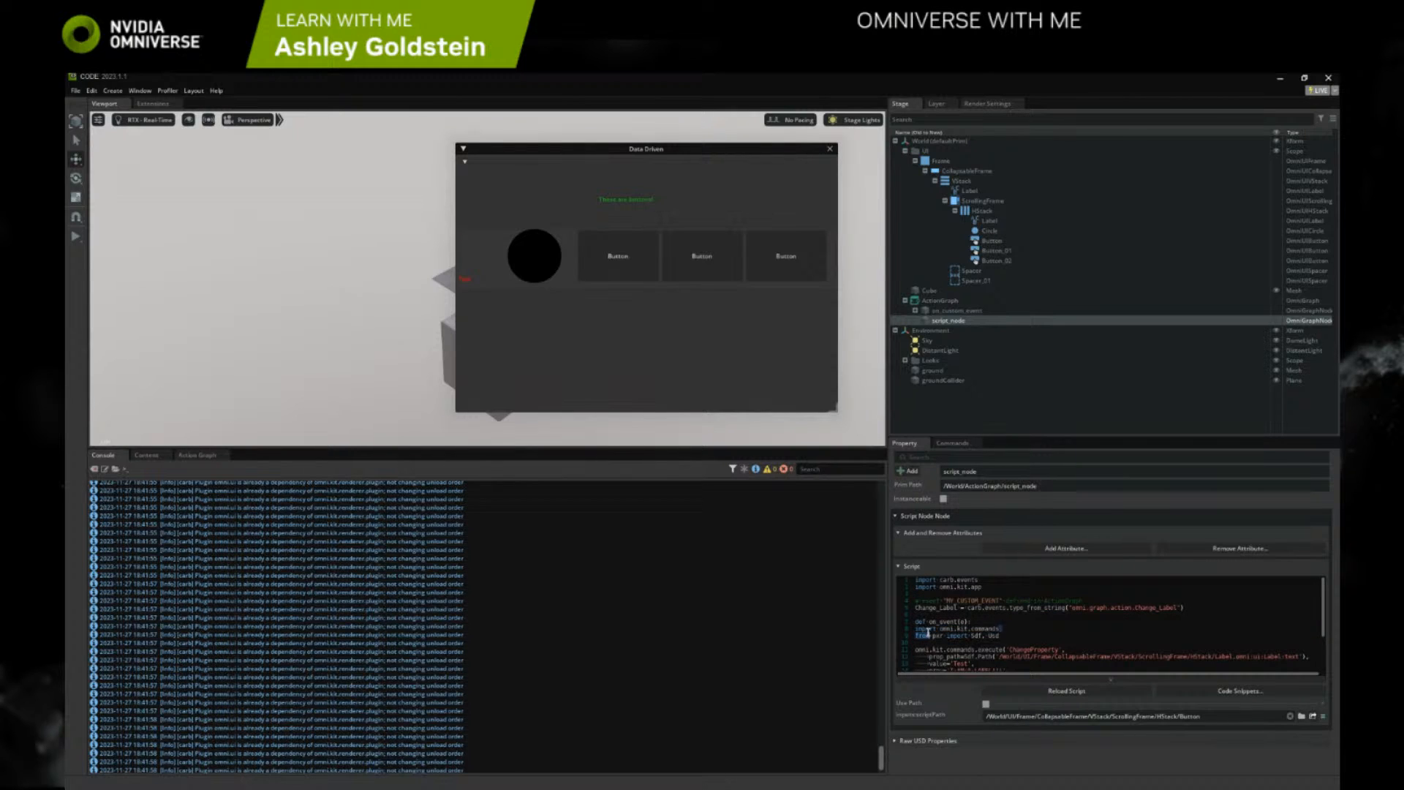
Move the import omni.kit.commands and from pxr import Sdf, Usd lines out of on_event to the imports at the script's start
{"action": "mouse_move", "coordinate": [917, 631]}
{"action": "left_mouse_down"}
{"action": "mouse_move", "coordinate": [927, 595]}
{"action": "mouse_move", "coordinate": [932, 629]}
{"action": "mouse_move", "coordinate": [1001, 628]}
{"action": "mouse_move", "coordinate": [915, 629]}
{"action": "left_mouse_up"}
{"action": "key", "text": "ctrl+x"}
{"action": "left_click", "coordinate": [942, 594]}
{"action": "key", "text": "ctrl+v"}
{"action": "key", "text": "Return"}
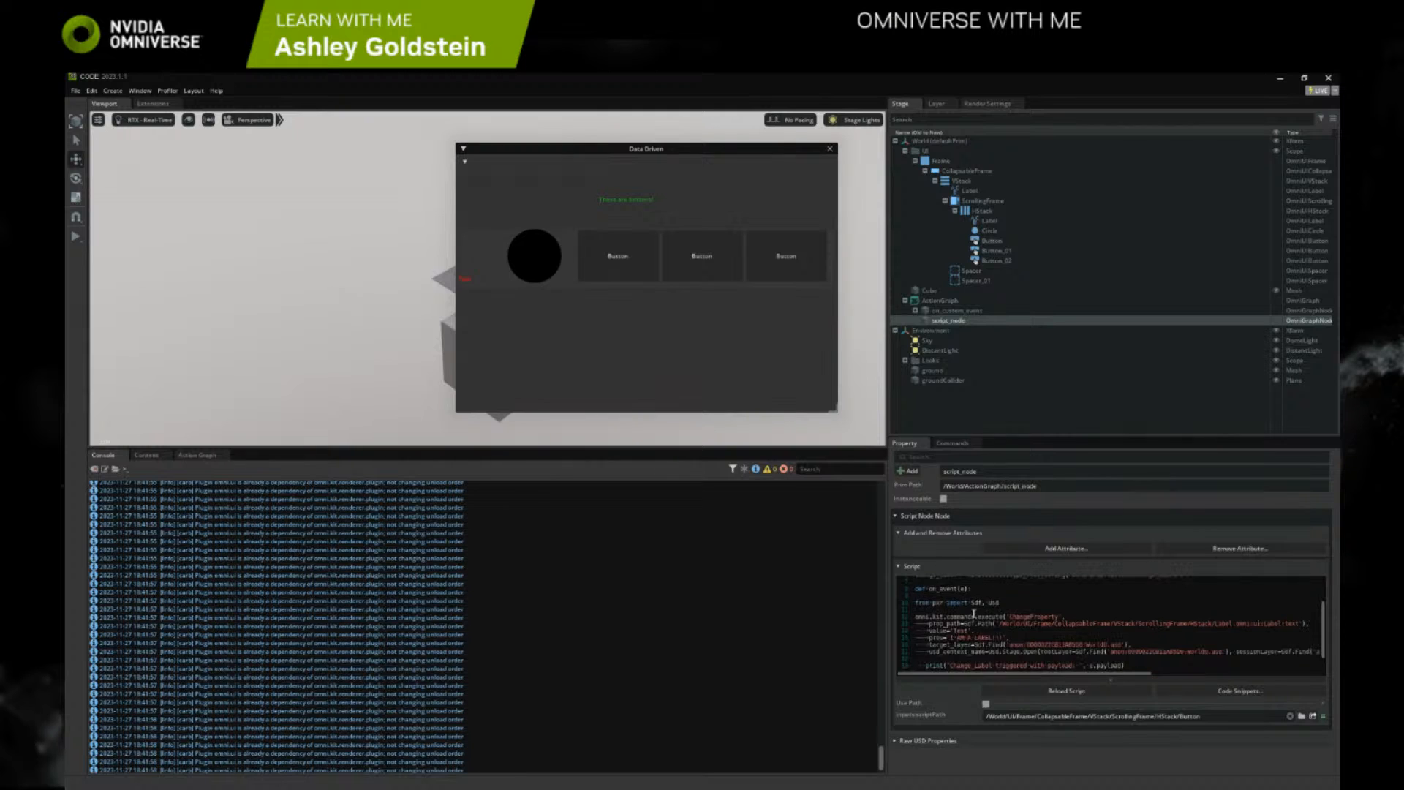
{"action": "left_click_drag", "start_coordinate": [1007, 640], "coordinate": [906, 642]}
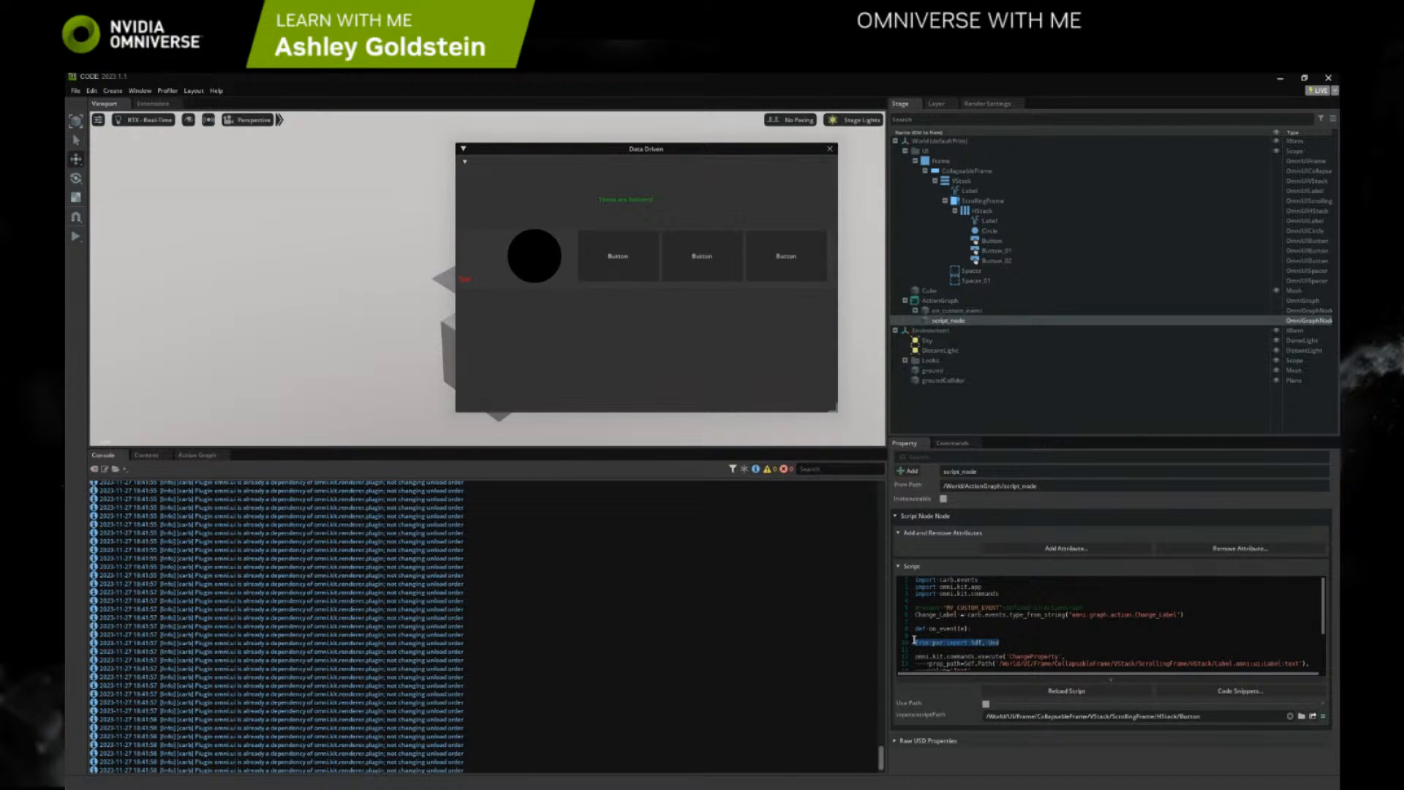
{"action": "key", "text": "ctrl+x"}
{"action": "left_click", "coordinate": [1014, 595]}
{"action": "key", "text": "Return"}
{"action": "key", "text": "ctrl+v"}
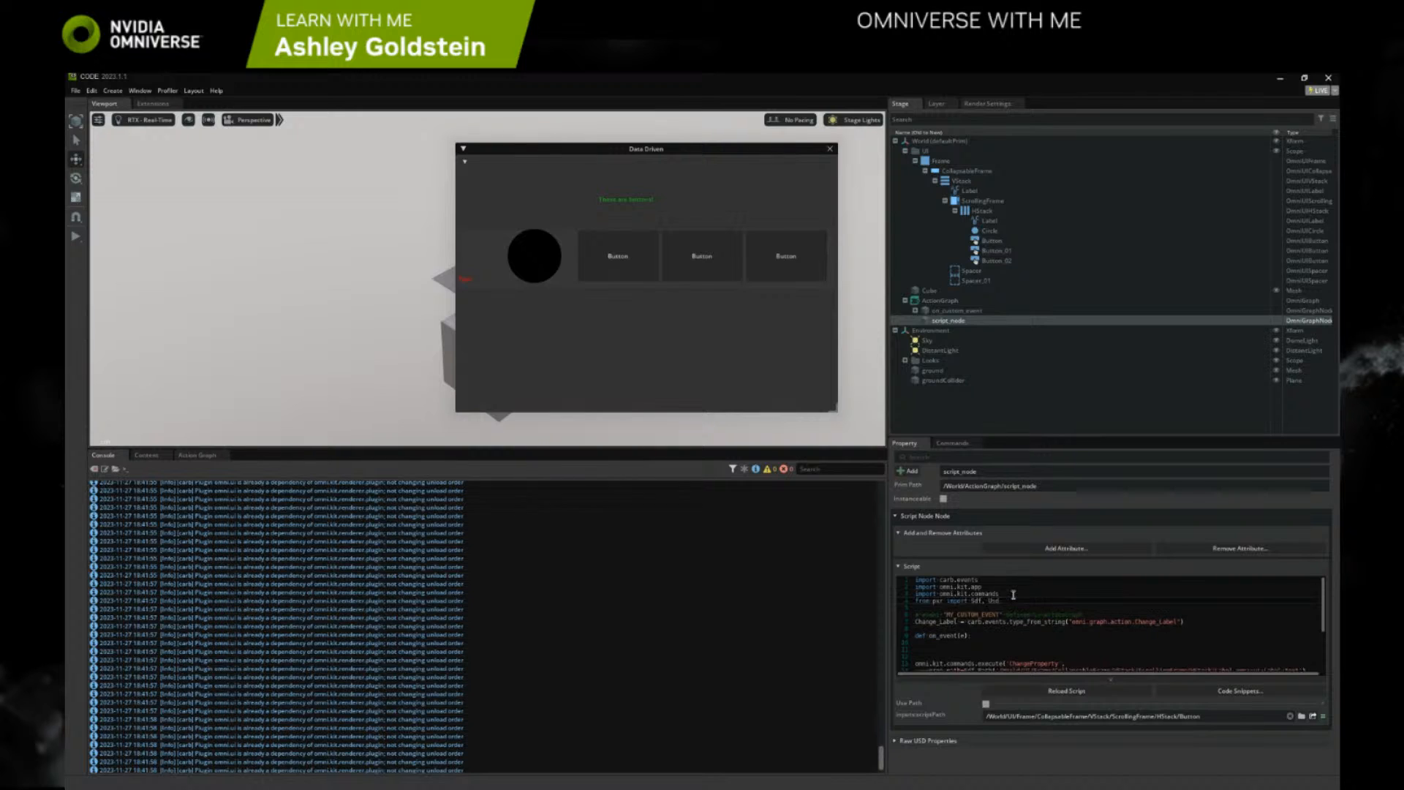
Remove the extra blank lines above the ChangeProperty command and indent the whole command block under on_event
{"action": "scroll", "coordinate": [1013, 598], "scroll_direction": "down", "scroll_amount": 2}
{"action": "left_click", "coordinate": [964, 614]}
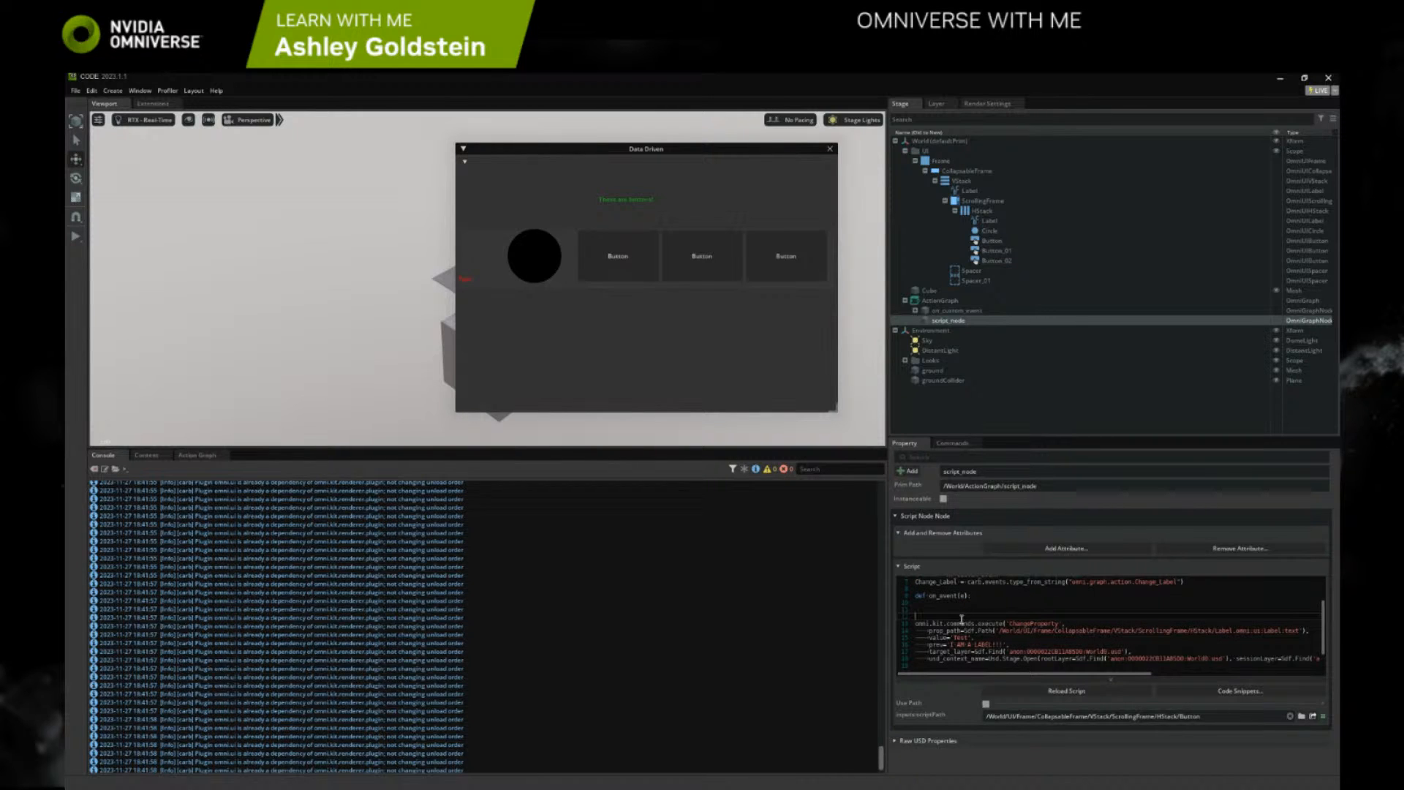
{"action": "key", "text": "BackSpace"}
{"action": "key", "text": "BackSpace"}
{"action": "left_click_drag", "start_coordinate": [955, 653], "coordinate": [898, 613]}
{"action": "key", "text": "Tab"}
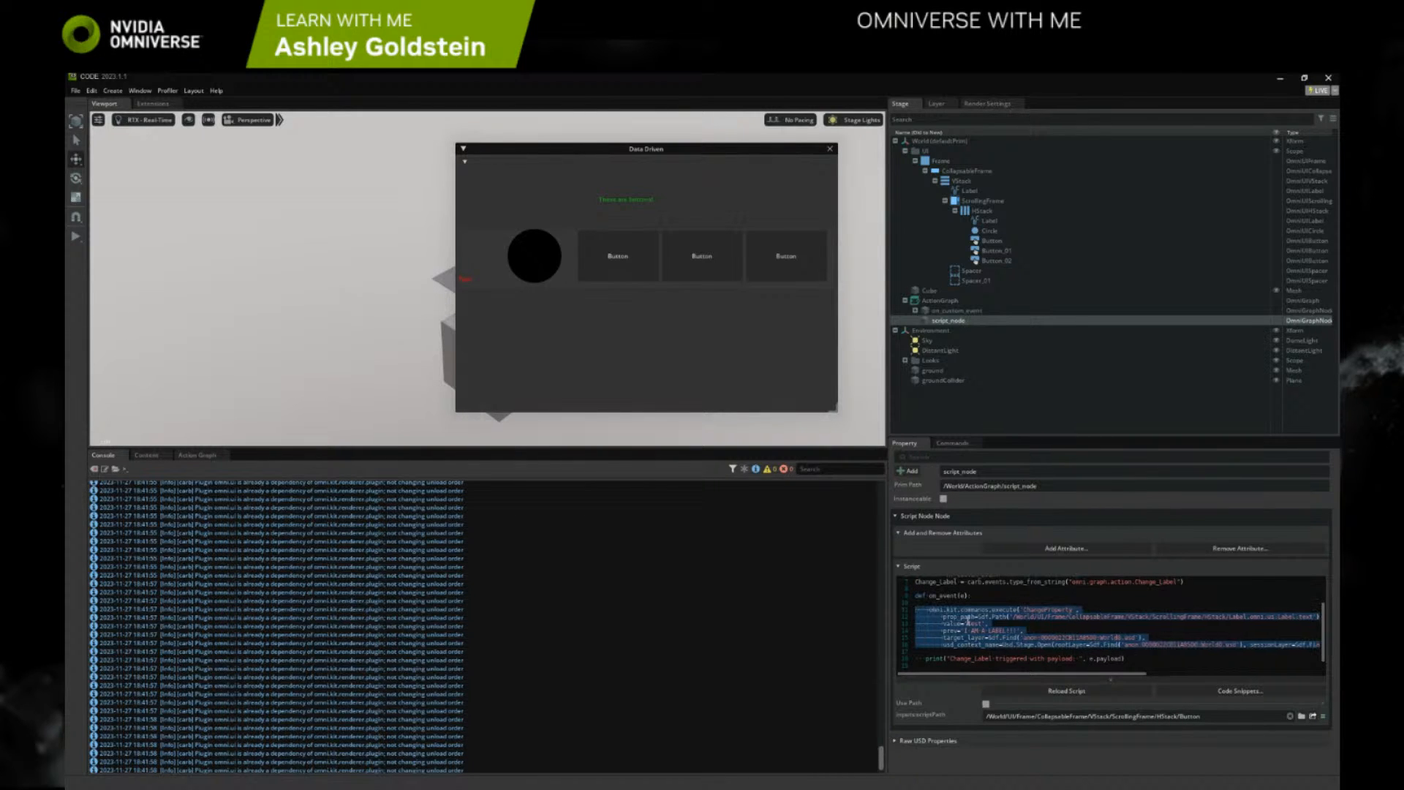
Set the ChangeProperty command's value to 'I have been clicked' and its prev argument to 'Test'
{"action": "left_click", "coordinate": [992, 605]}
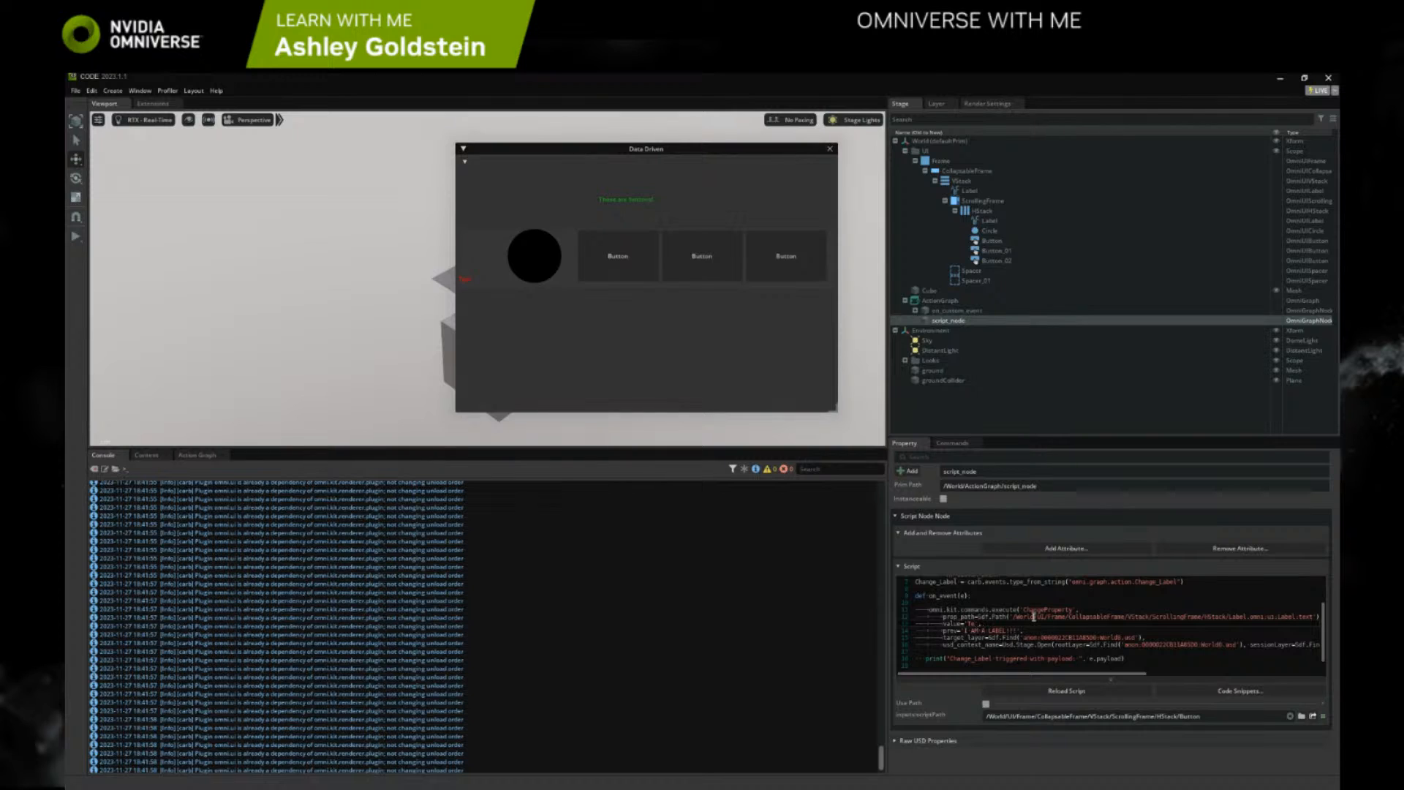
{"action": "key", "text": "BackSpace"}
{"action": "key", "text": "BackSpace"}
{"action": "type", "text": "I have been clicked"}
{"action": "left_click_drag", "start_coordinate": [1020, 630], "coordinate": [965, 628]}
{"action": "type", "text": "I"}
{"action": "scroll", "coordinate": [1105, 633], "scroll_direction": "down", "scroll_amount": 2}
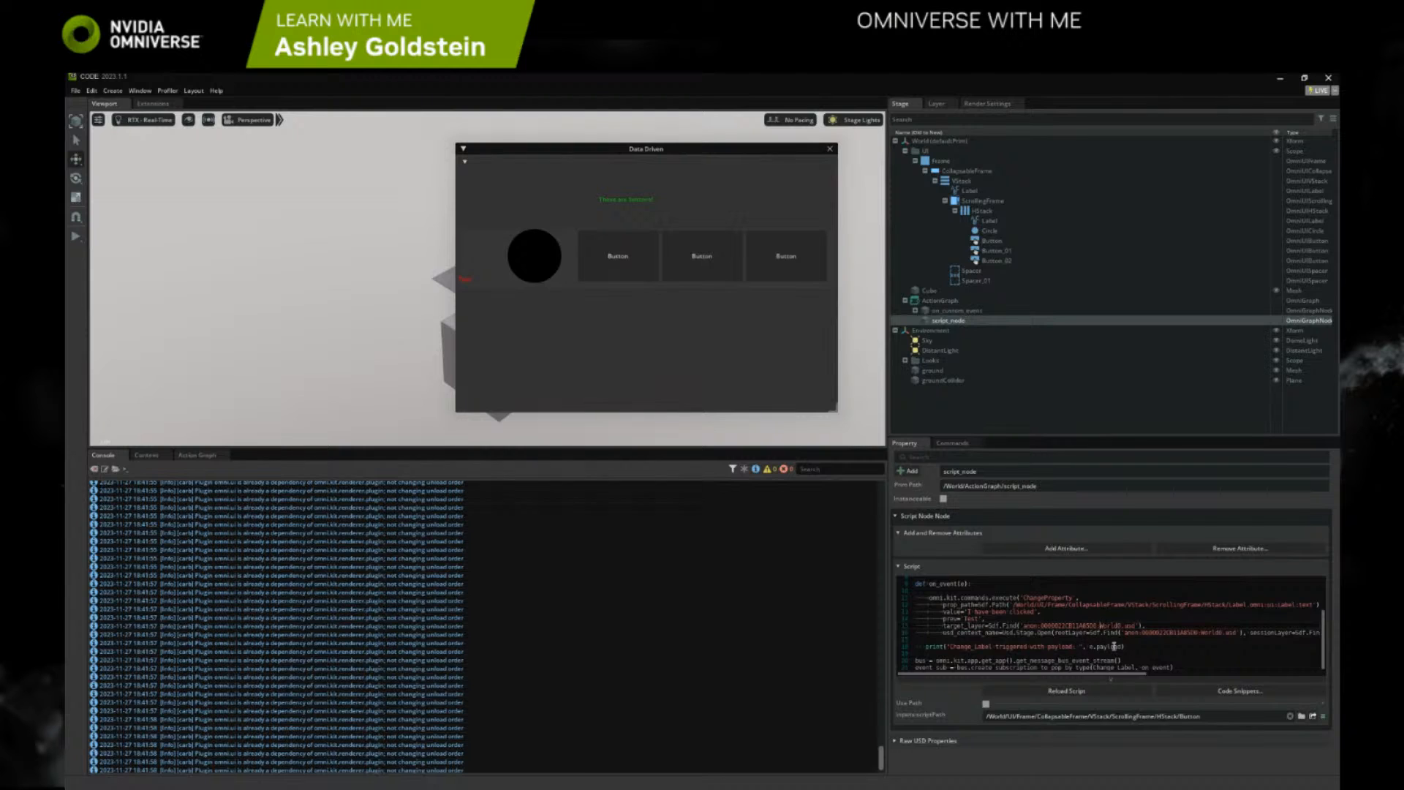
Reload the edited script and trigger the first button in the Data Driven window to test it
{"action": "mouse_move", "coordinate": [1173, 668]}
{"action": "left_mouse_down"}
{"action": "mouse_move", "coordinate": [891, 553]}
{"action": "mouse_move", "coordinate": [941, 594]}
{"action": "mouse_move", "coordinate": [1082, 650]}
{"action": "mouse_move", "coordinate": [1179, 666]}
{"action": "left_mouse_up"}
{"action": "left_click", "coordinate": [921, 585]}
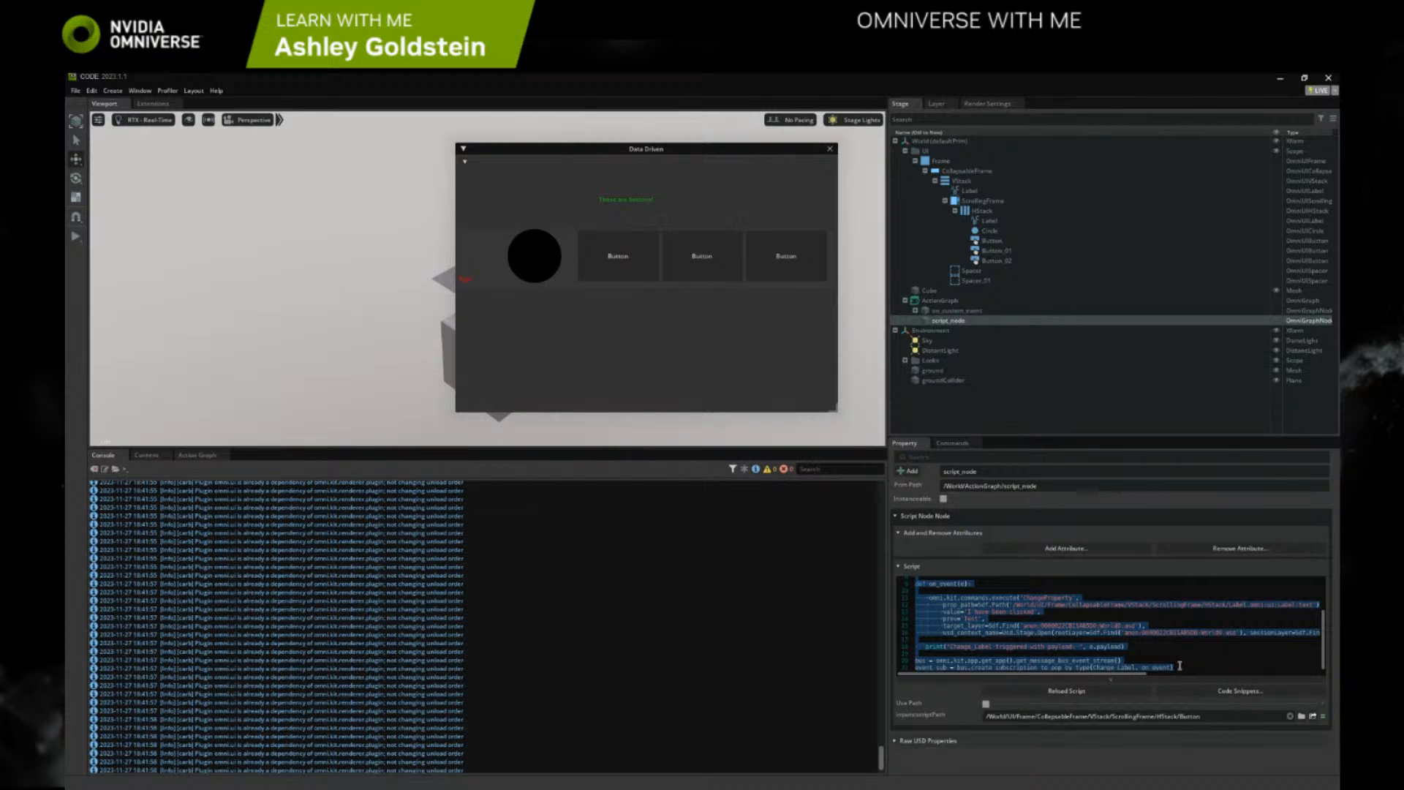
{"action": "left_click", "coordinate": [1094, 696]}
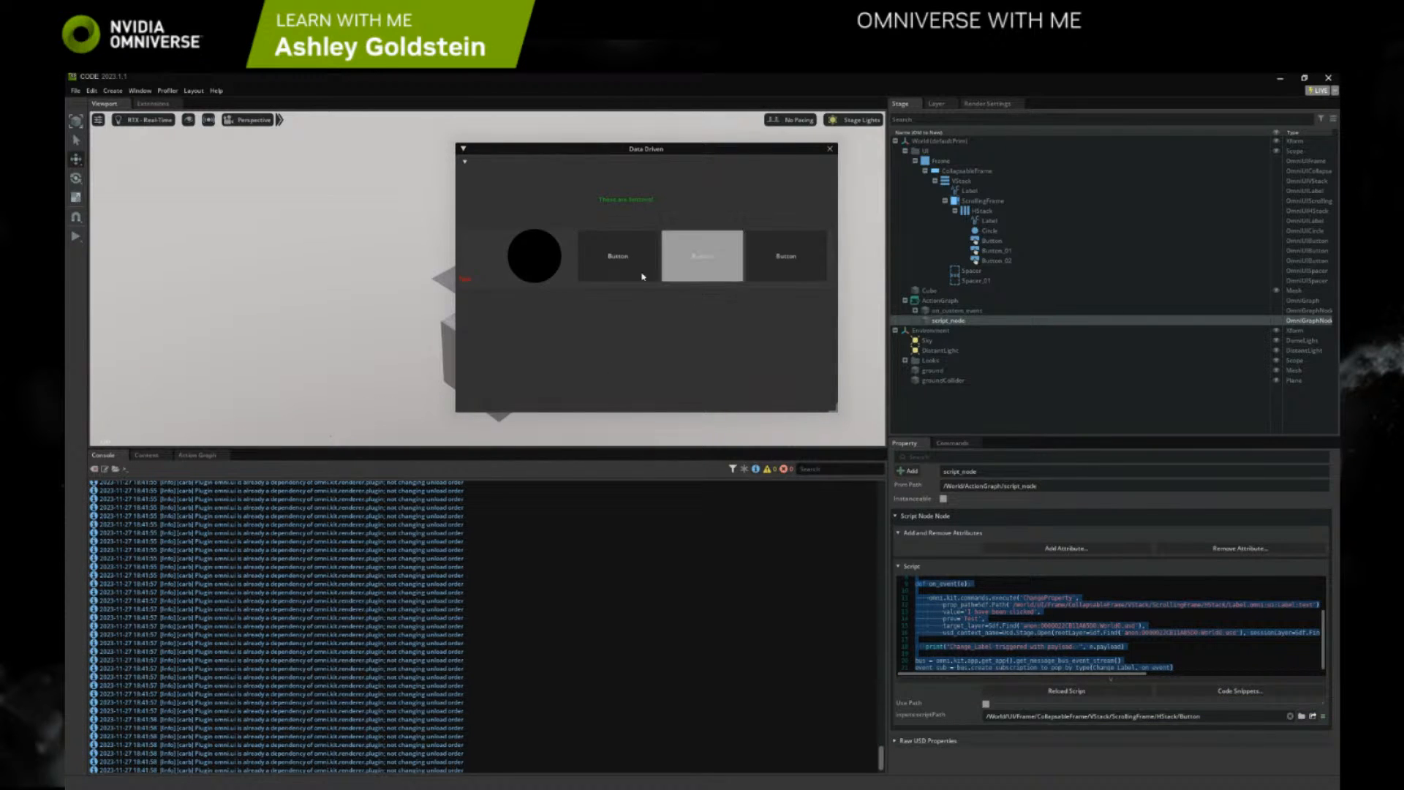
{"action": "left_click", "coordinate": [617, 266]}
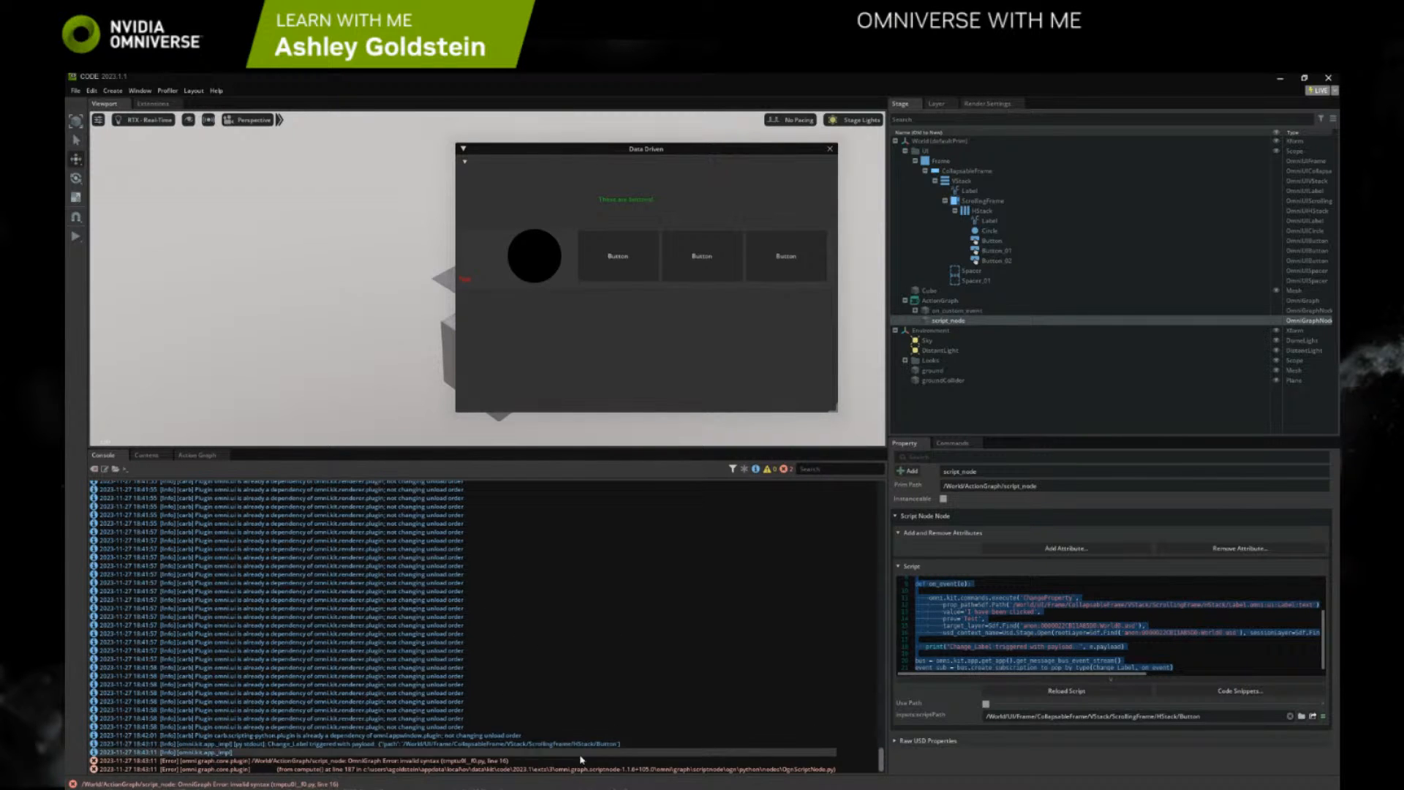
Inspect the full usd_context_name line of the ChangeProperty command and comment it out
{"action": "left_click", "coordinate": [962, 638]}
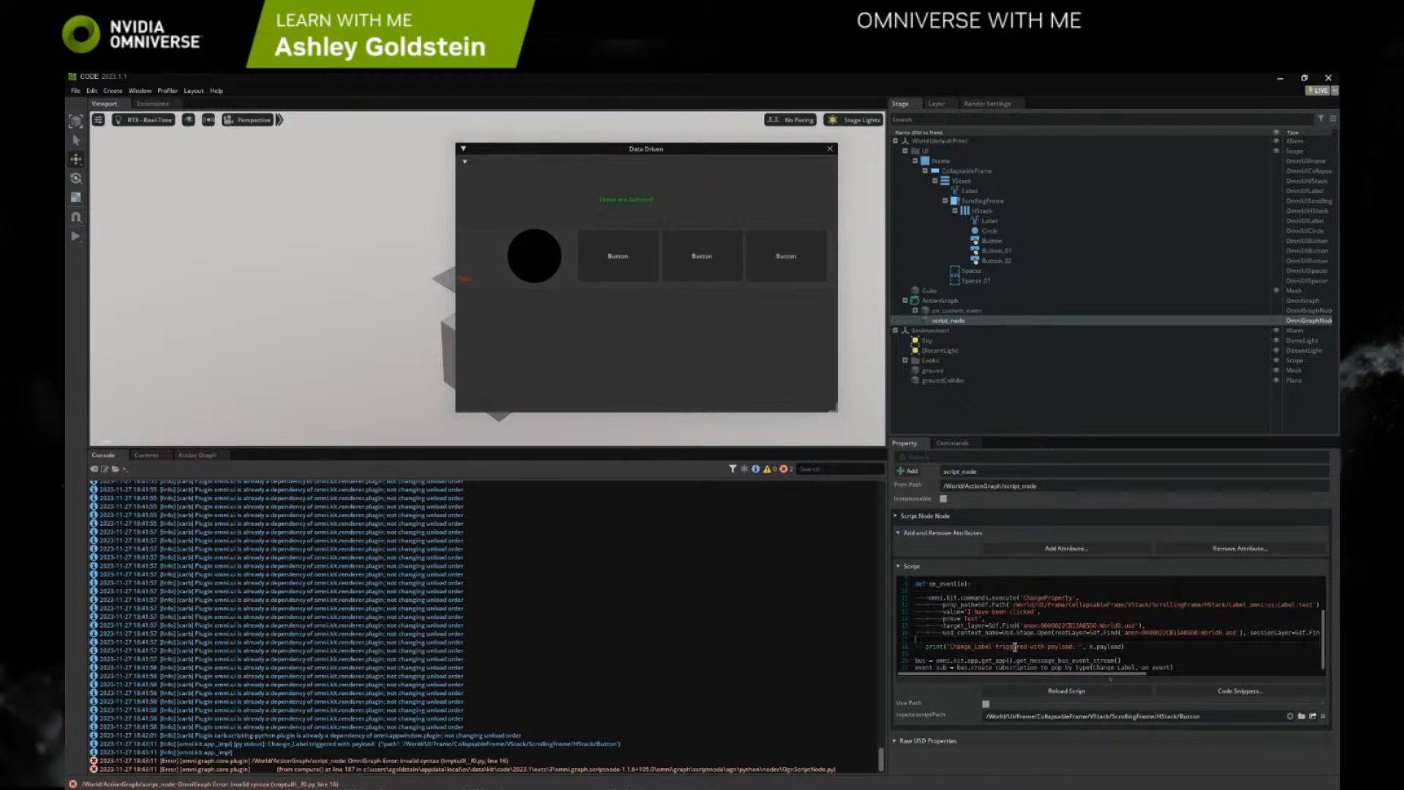
{"action": "left_click_drag", "start_coordinate": [1082, 674], "coordinate": [1255, 678]}
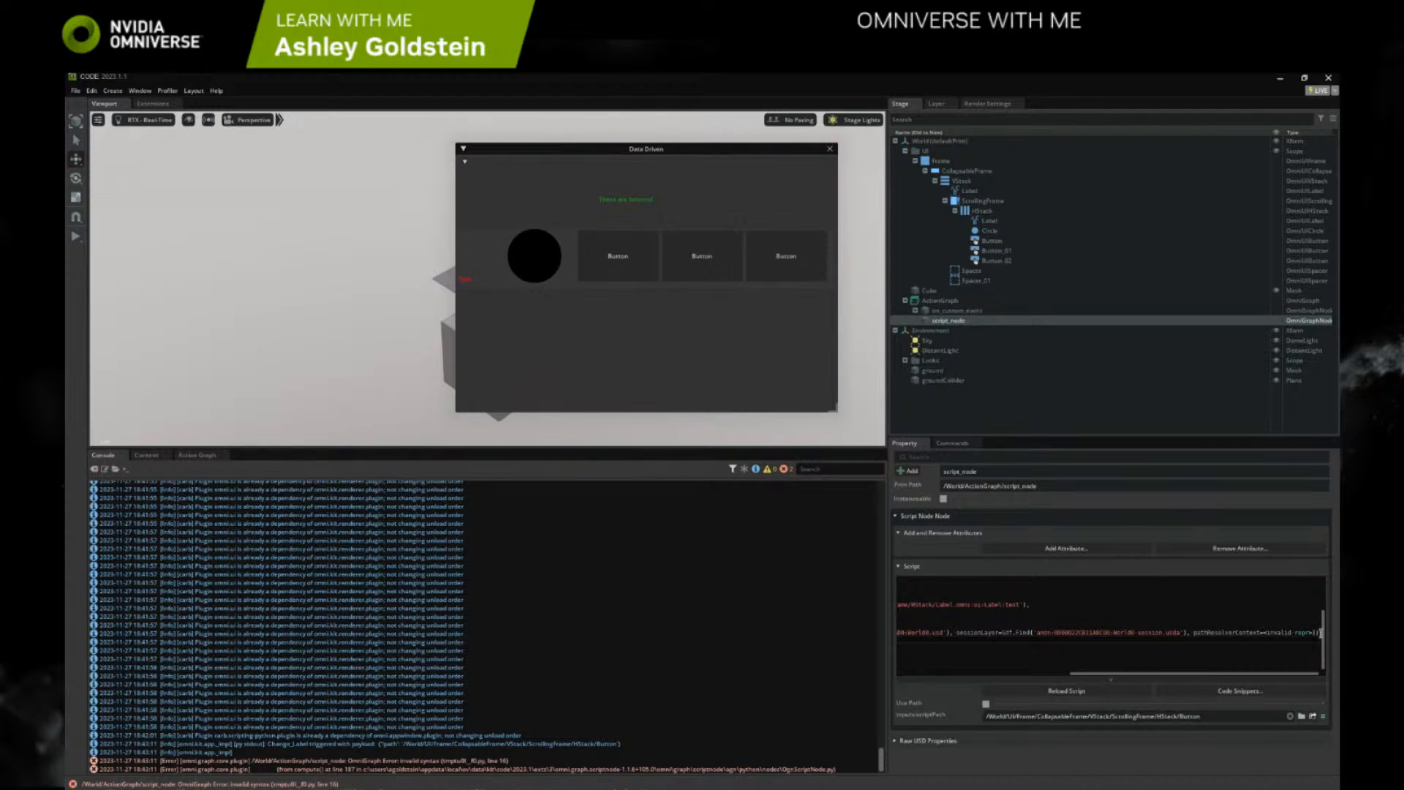
{"action": "left_click_drag", "start_coordinate": [959, 644], "coordinate": [898, 637]}
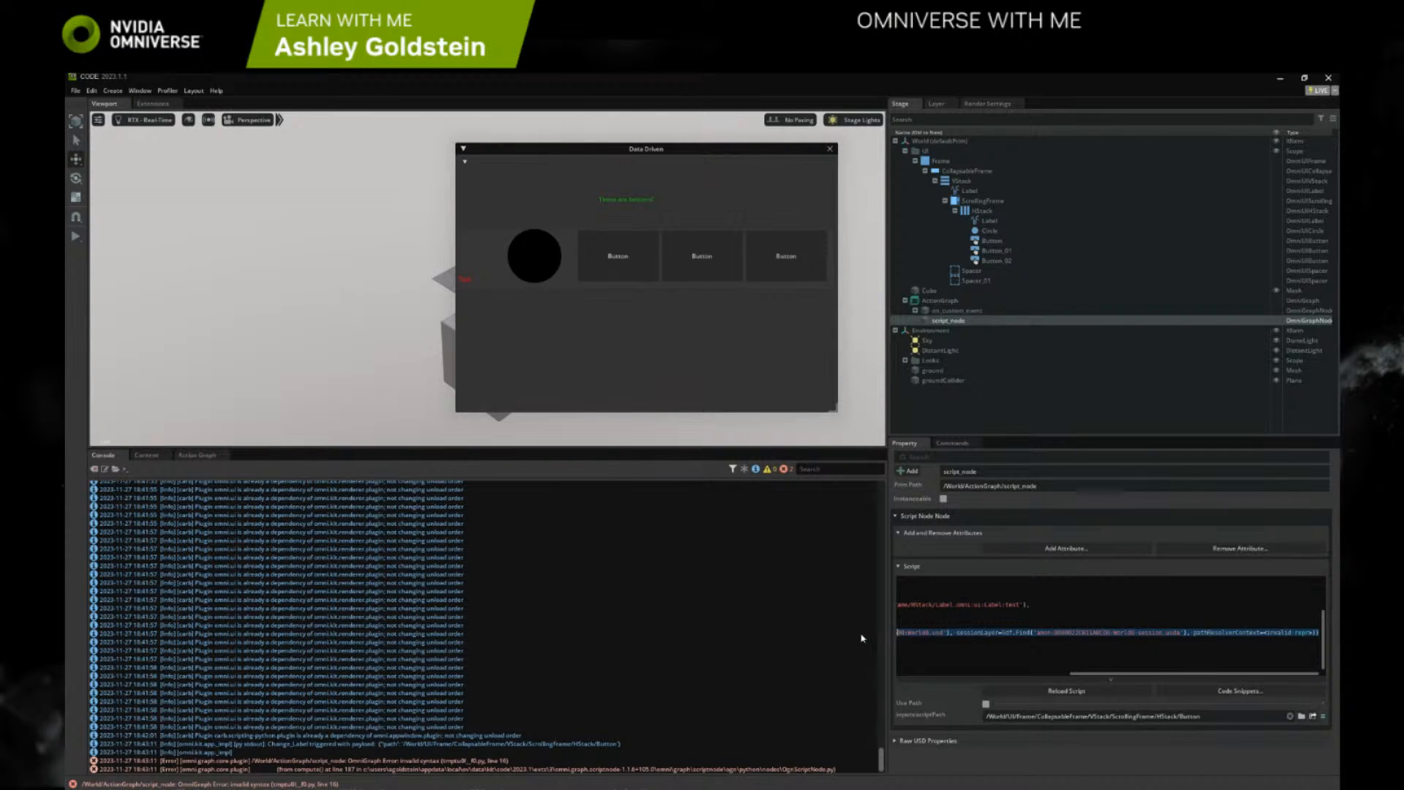
{"action": "left_click", "coordinate": [1058, 645]}
{"action": "left_click_drag", "start_coordinate": [1087, 673], "coordinate": [923, 674]}
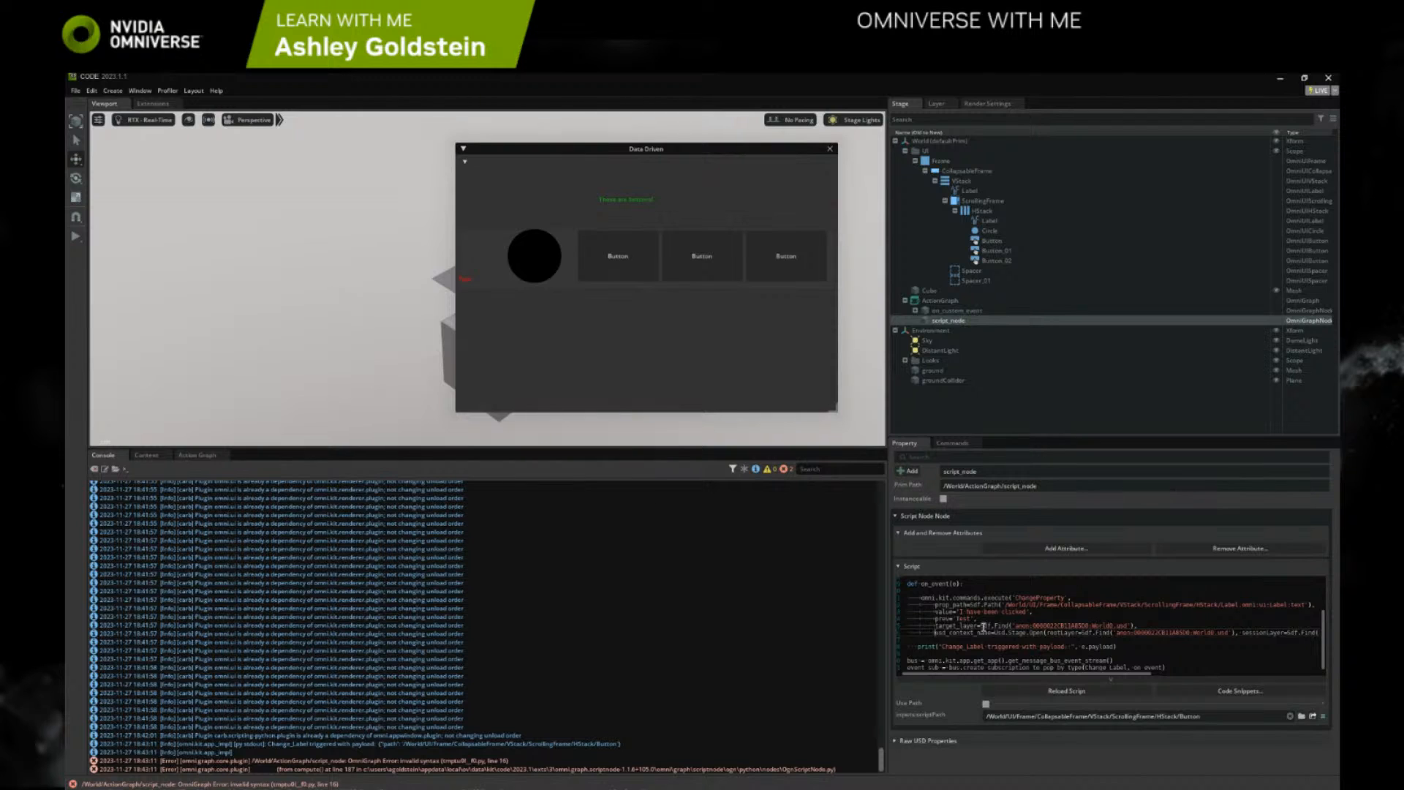
{"action": "key", "text": "ctrl+slash"}
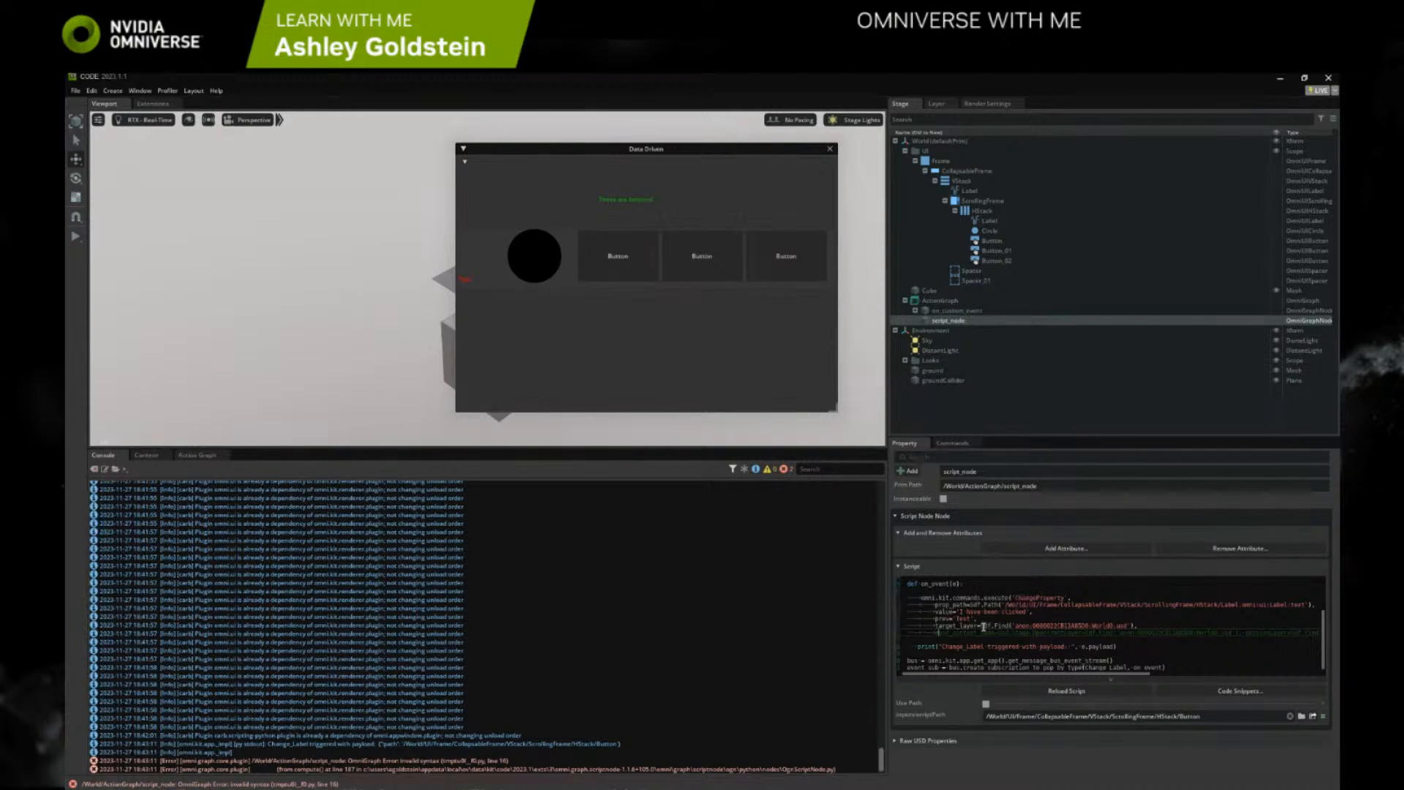
Reload the script, clear the Console log, and test the first button in the Data Driven window again
{"action": "left_click", "coordinate": [1066, 690]}
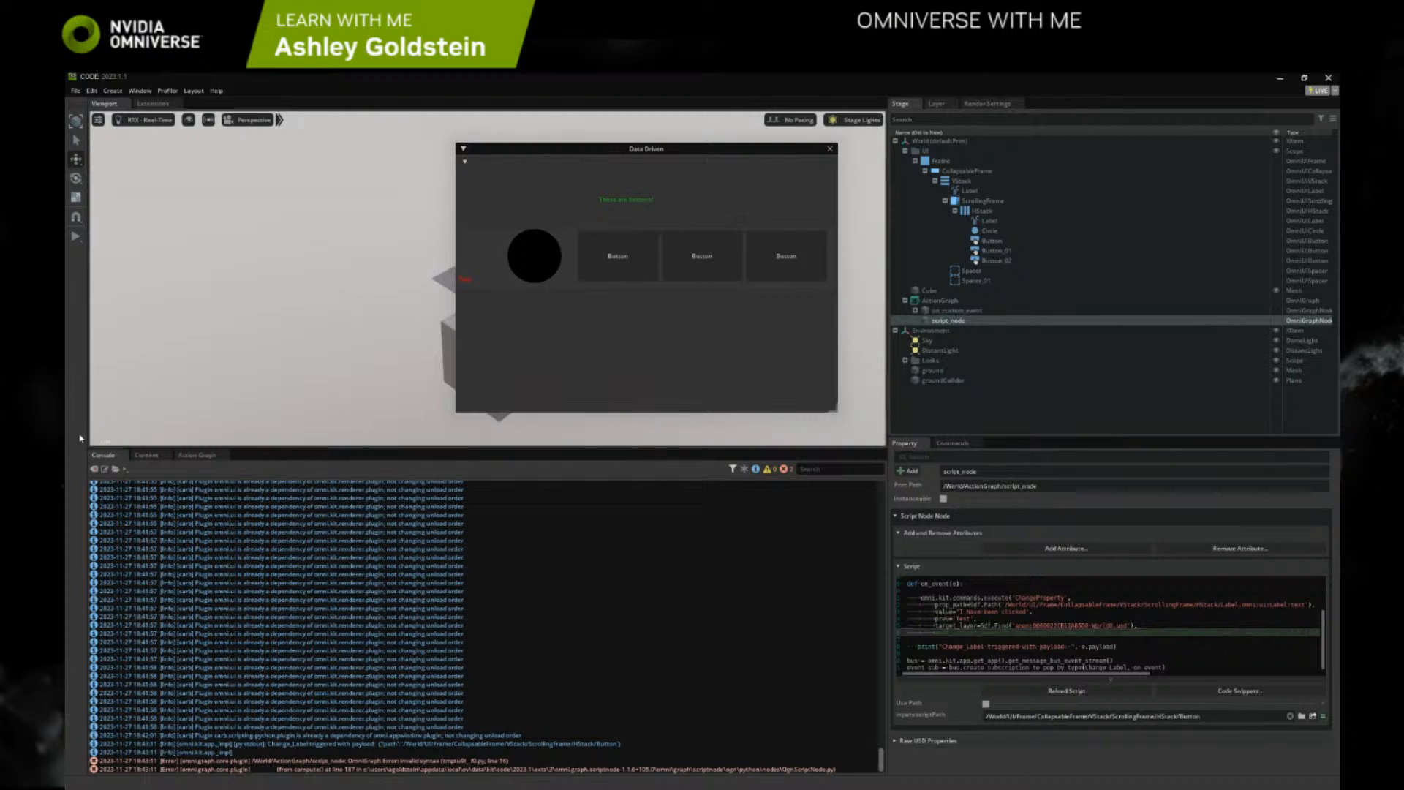
{"action": "left_click", "coordinate": [93, 469]}
{"action": "left_click", "coordinate": [606, 271]}
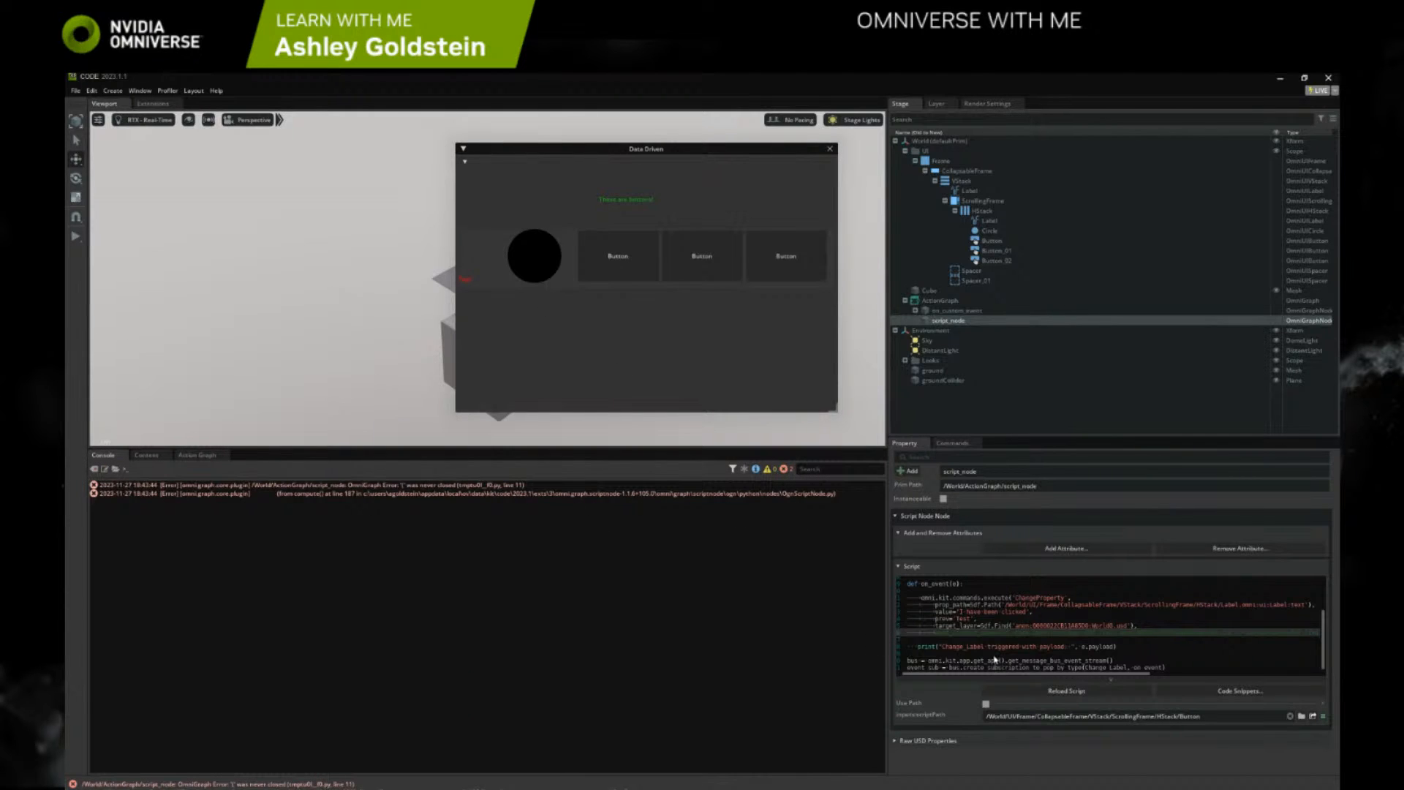
Replace the trailing comma after the target_layer argument with a closing parenthesis and test the first button
{"action": "left_click_drag", "start_coordinate": [933, 677], "coordinate": [929, 678]}
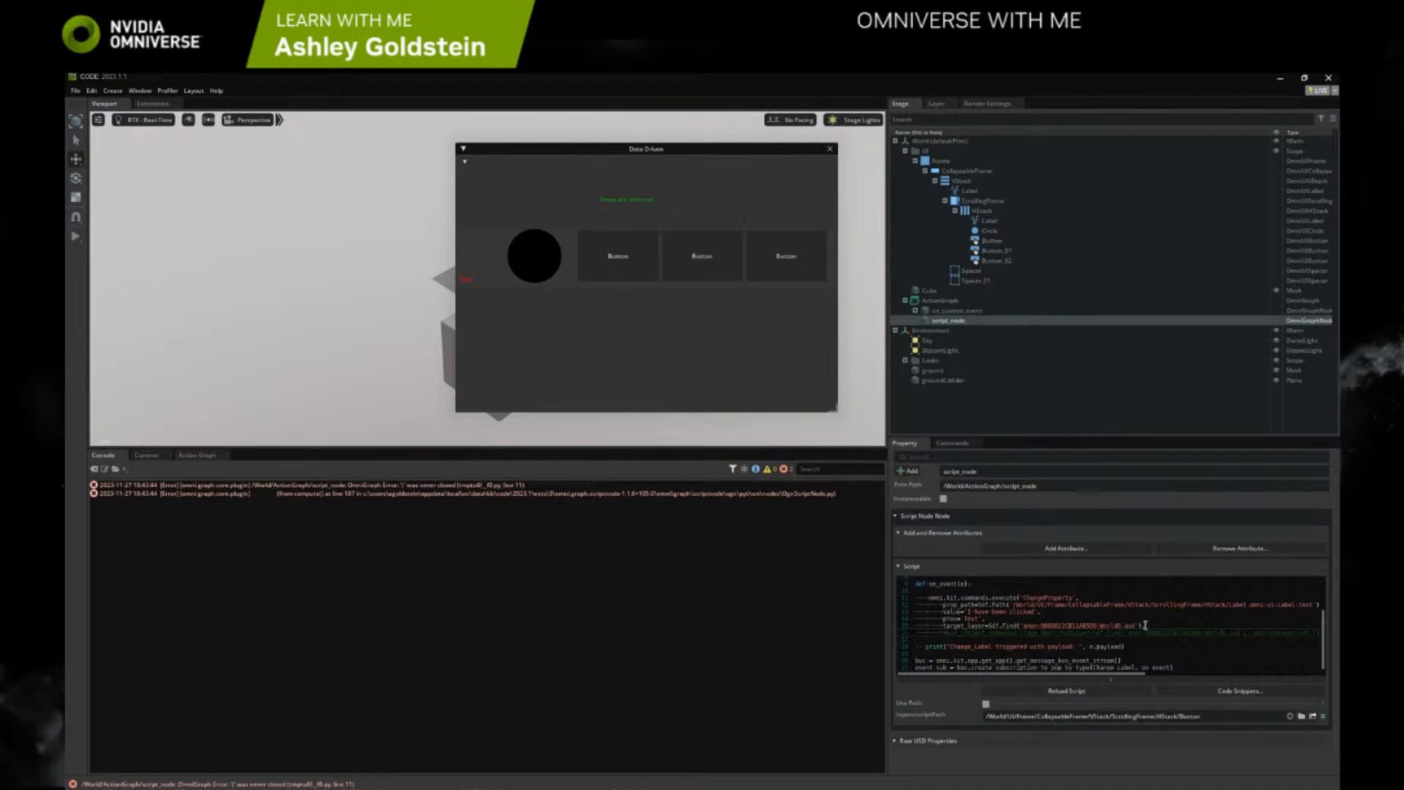
{"action": "left_click", "coordinate": [1145, 625]}
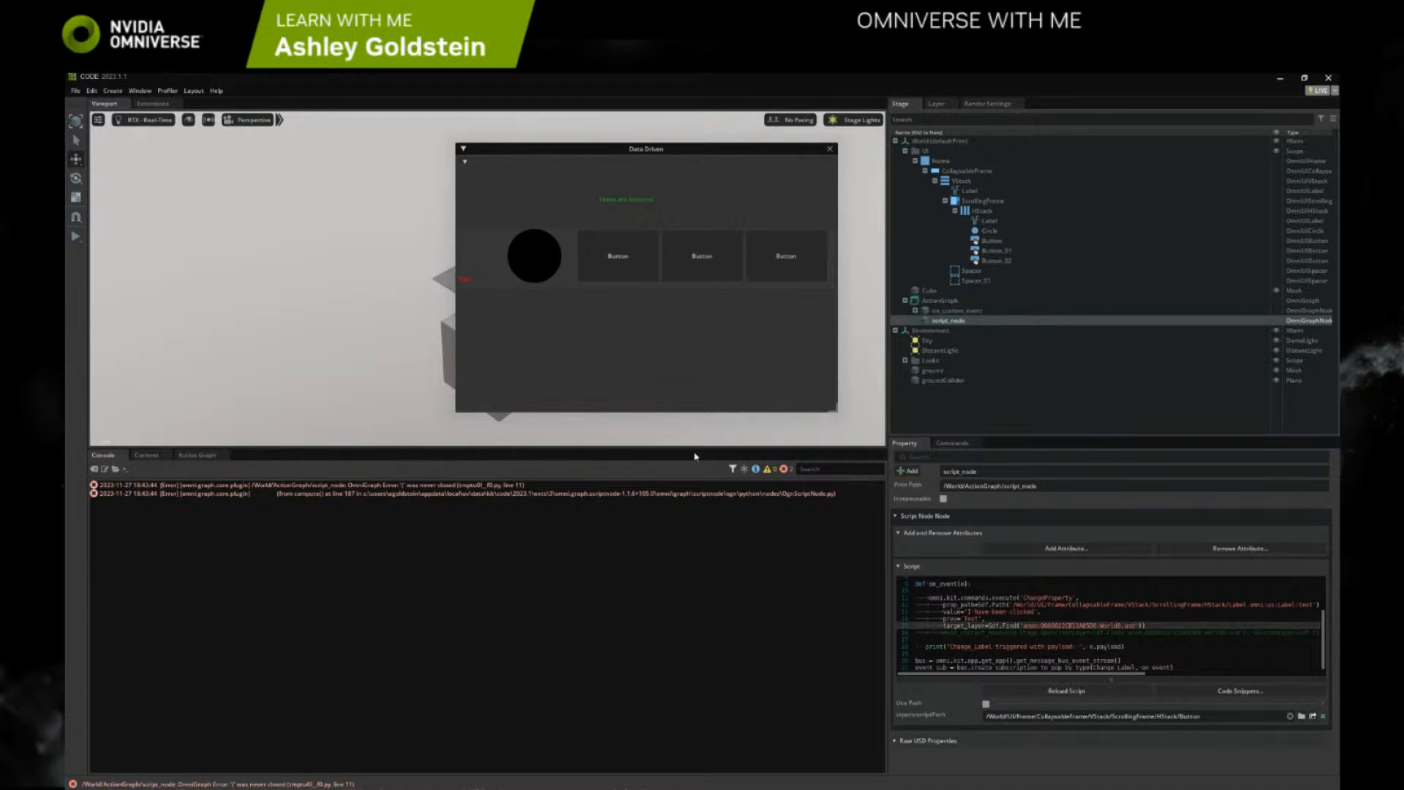
{"action": "left_click", "coordinate": [609, 277]}
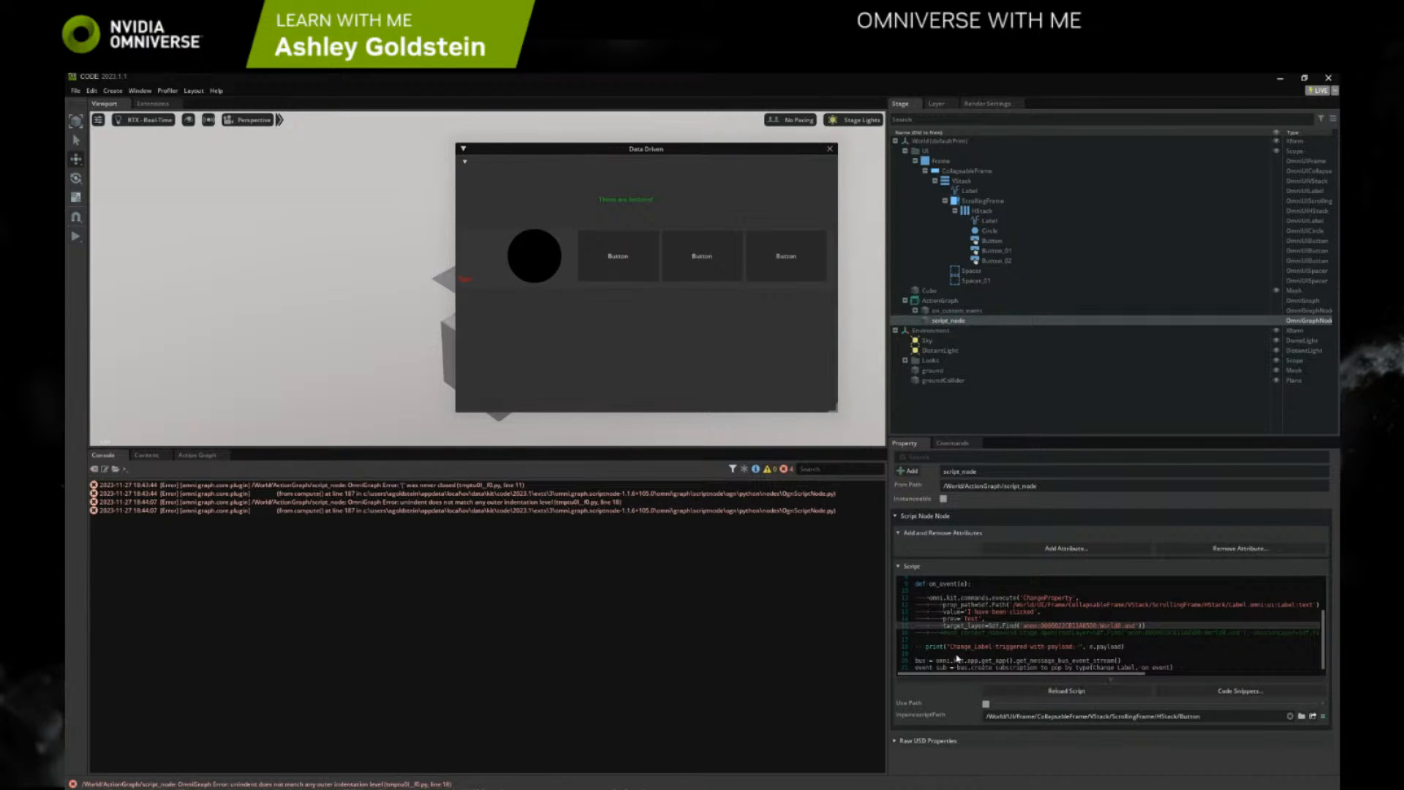
Comment out the print line in on_event, reload the script, and trigger the first button to test it
{"action": "left_click", "coordinate": [926, 646]}
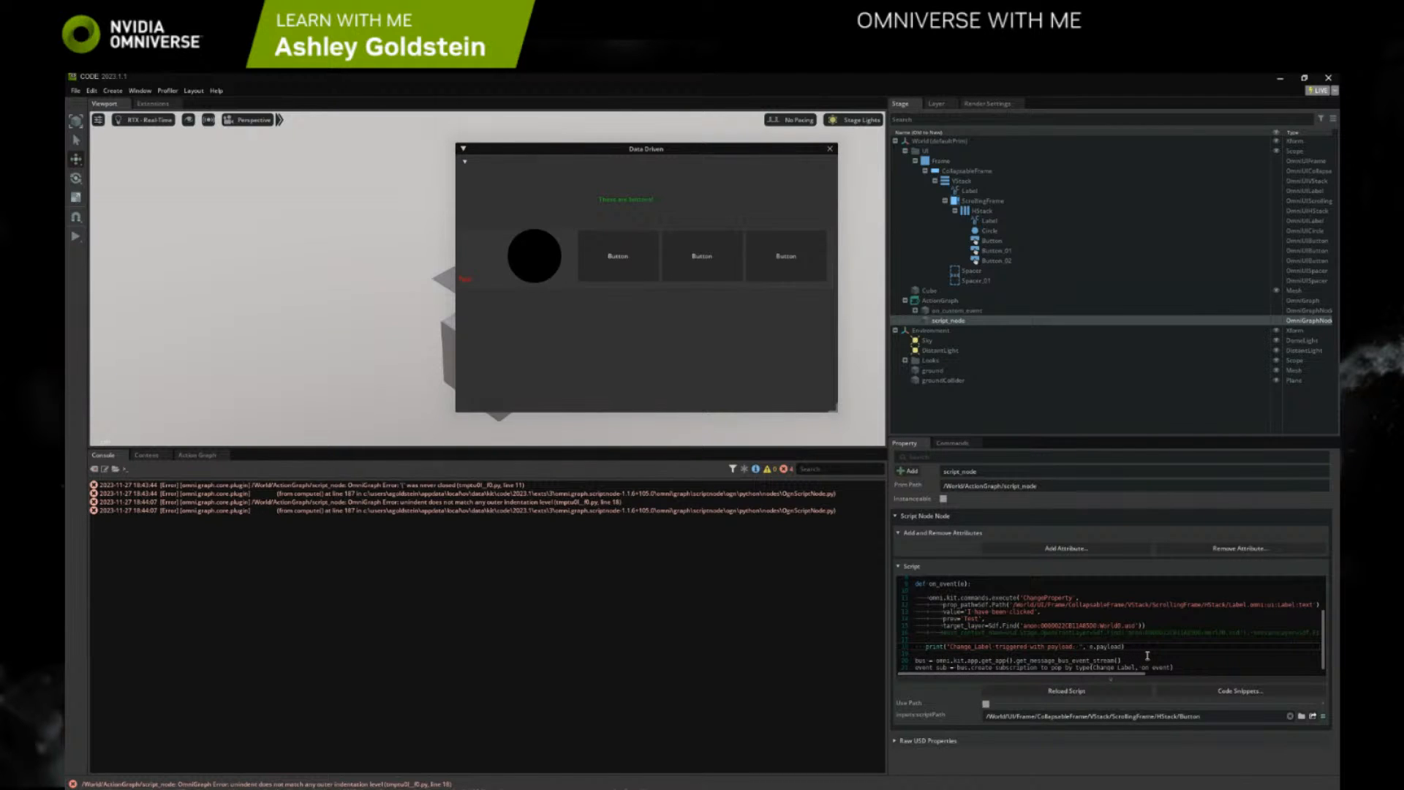
{"action": "key", "text": "ctrl+slash"}
{"action": "left_click", "coordinate": [1028, 693]}
{"action": "left_click", "coordinate": [639, 262]}
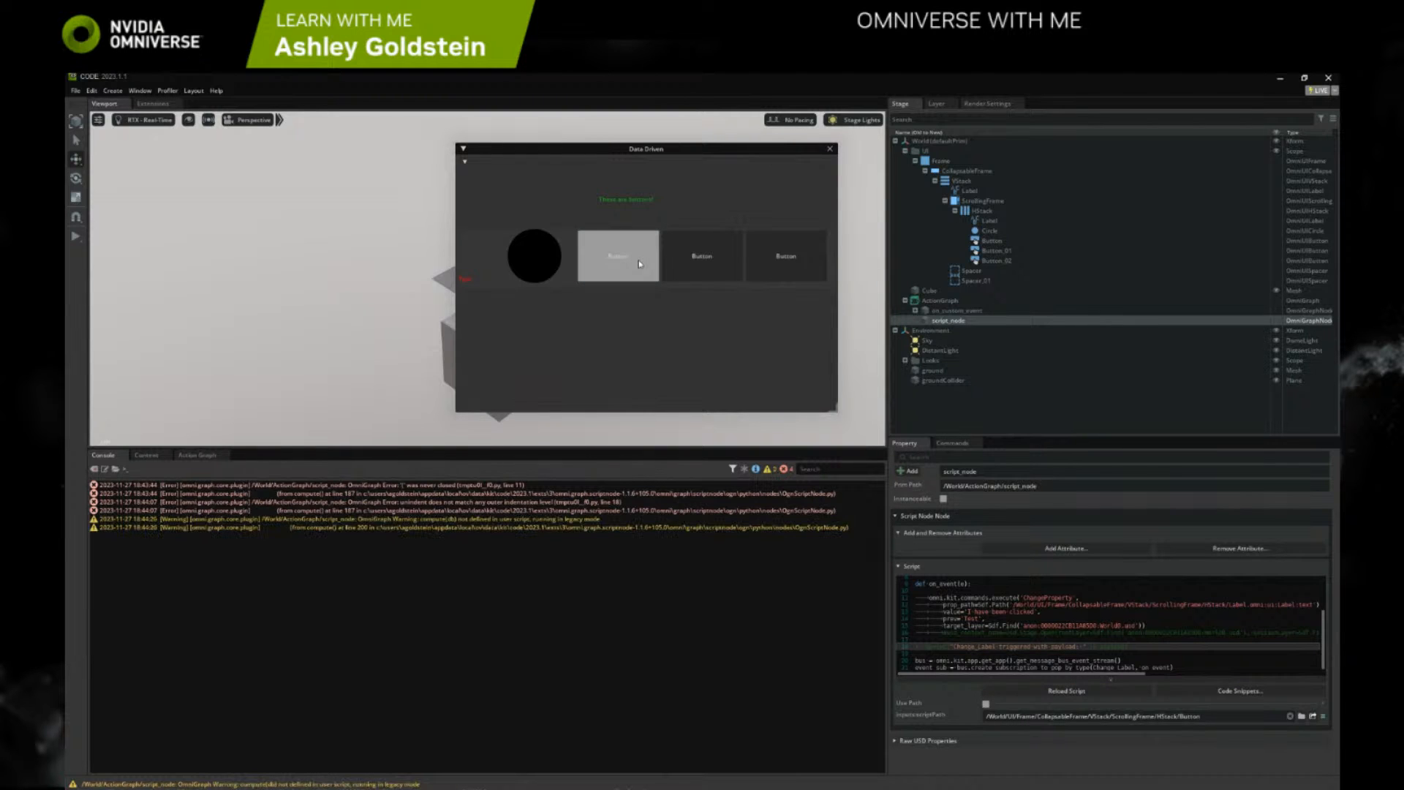
{"action": "left_click", "coordinate": [638, 262]}
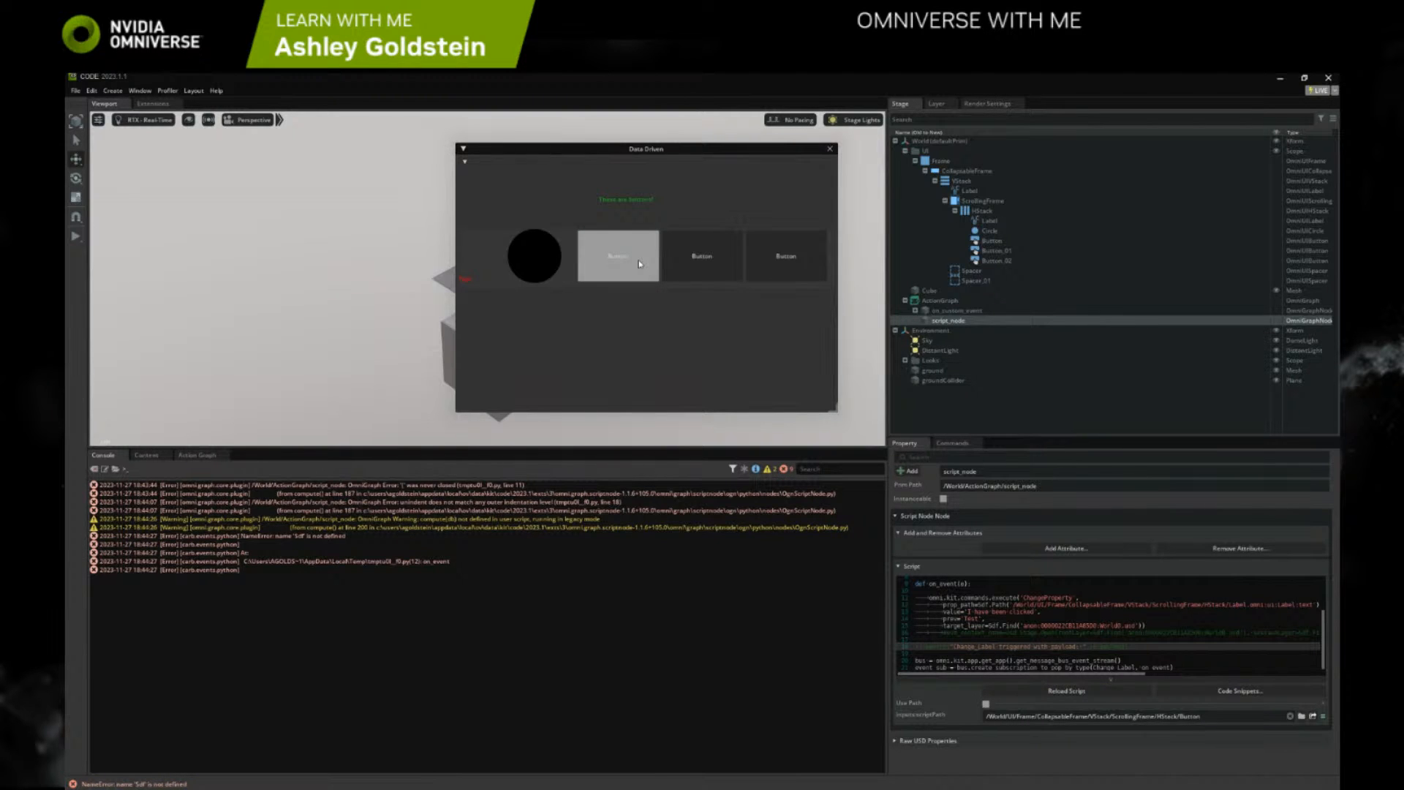
Move the from pxr import Sdf, Usd line from the script's imports into on_event, indented above the ChangeProperty command
{"action": "scroll", "coordinate": [982, 610], "scroll_direction": "up", "scroll_amount": 3}
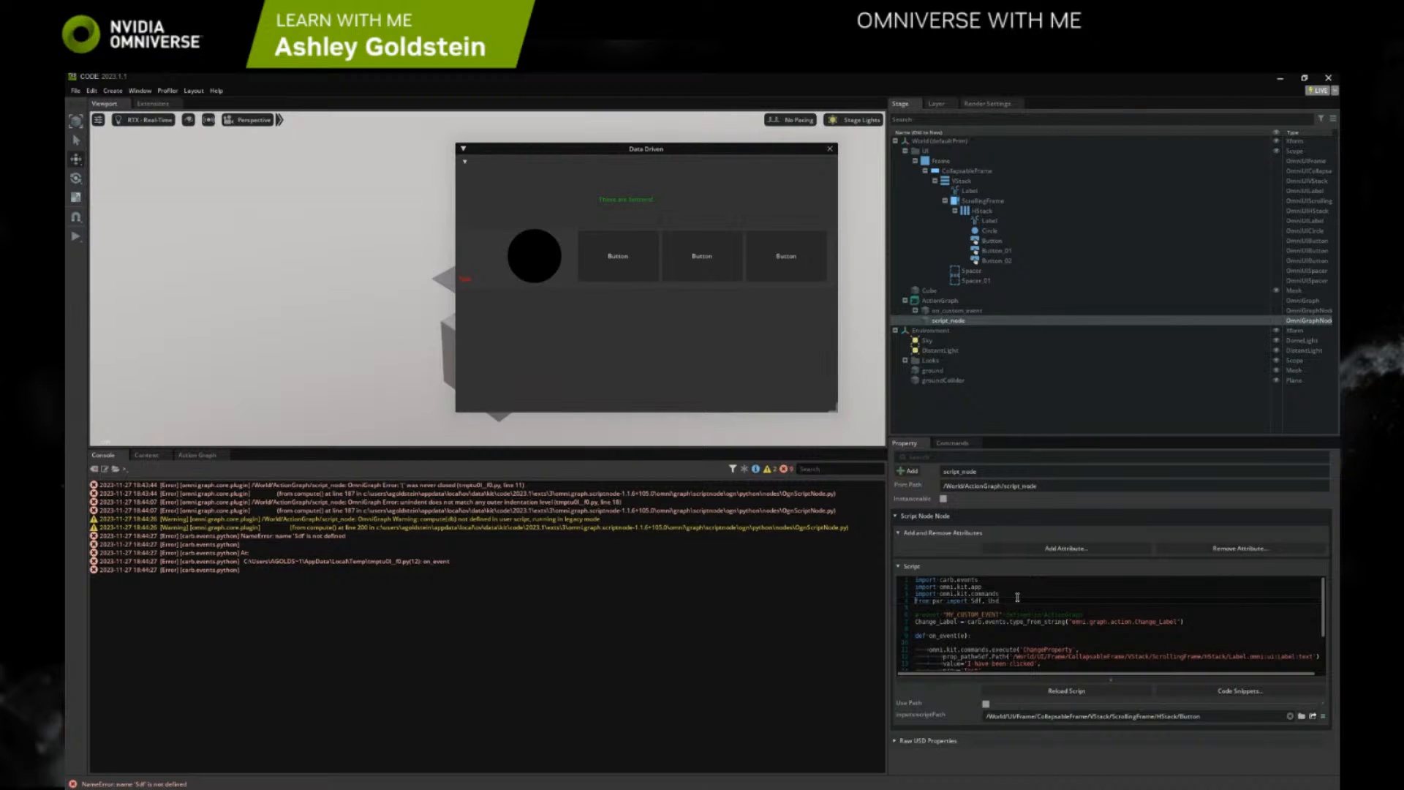
{"action": "scroll", "coordinate": [1016, 597], "scroll_direction": "down", "scroll_amount": 3}
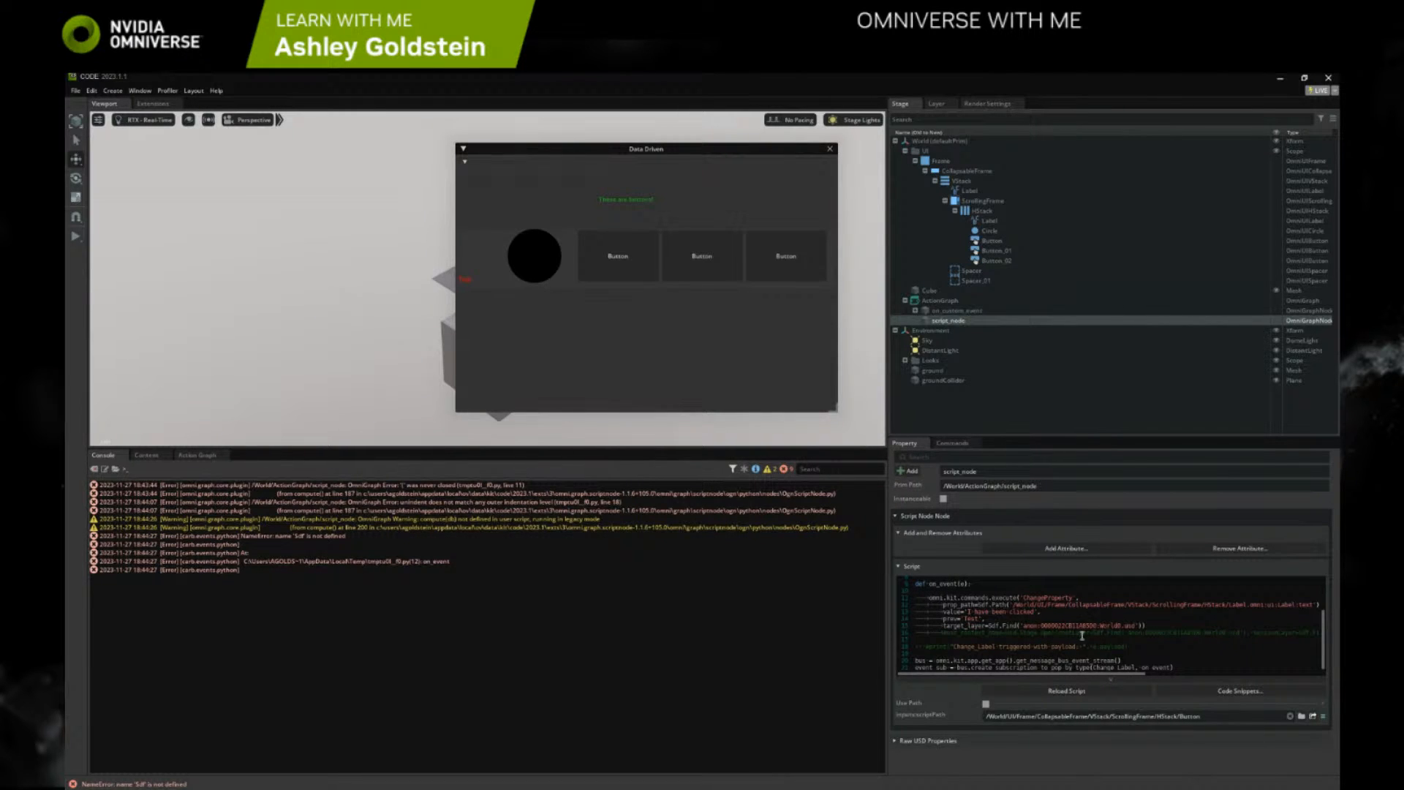
{"action": "scroll", "coordinate": [1014, 614], "scroll_direction": "up", "scroll_amount": 3}
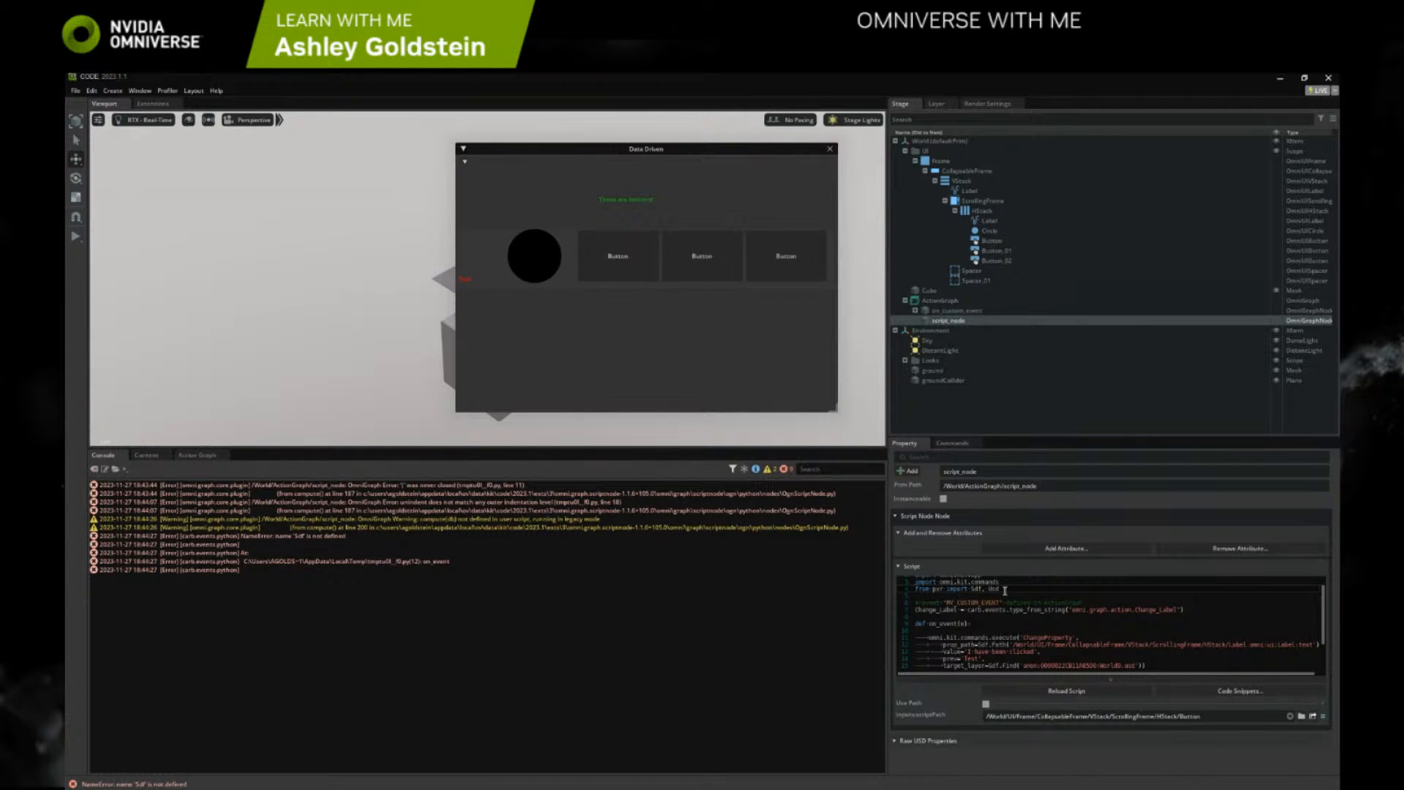
{"action": "left_click_drag", "start_coordinate": [1004, 590], "coordinate": [915, 590]}
{"action": "key", "text": "ctrl+c"}
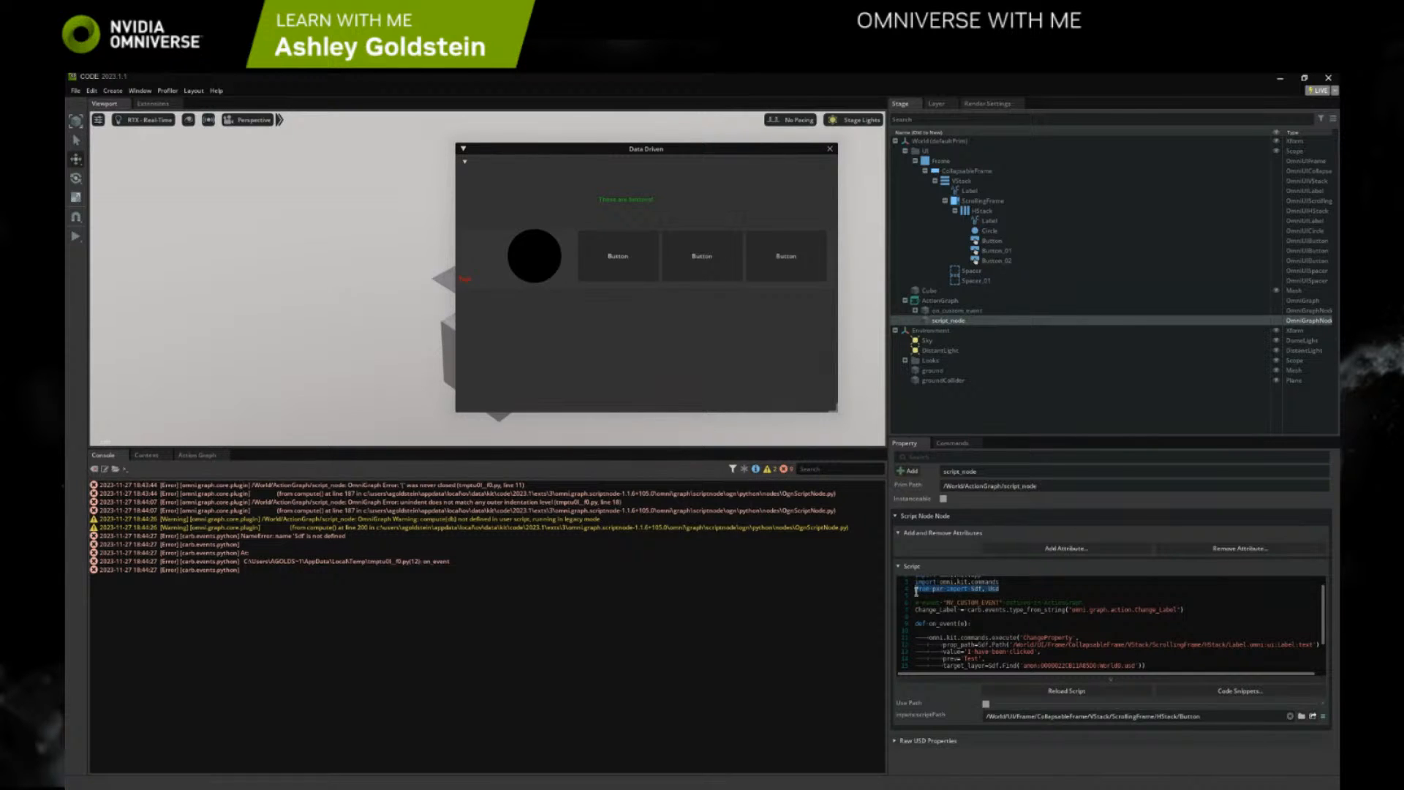
{"action": "key", "text": "BackSpace"}
{"action": "left_click", "coordinate": [936, 631]}
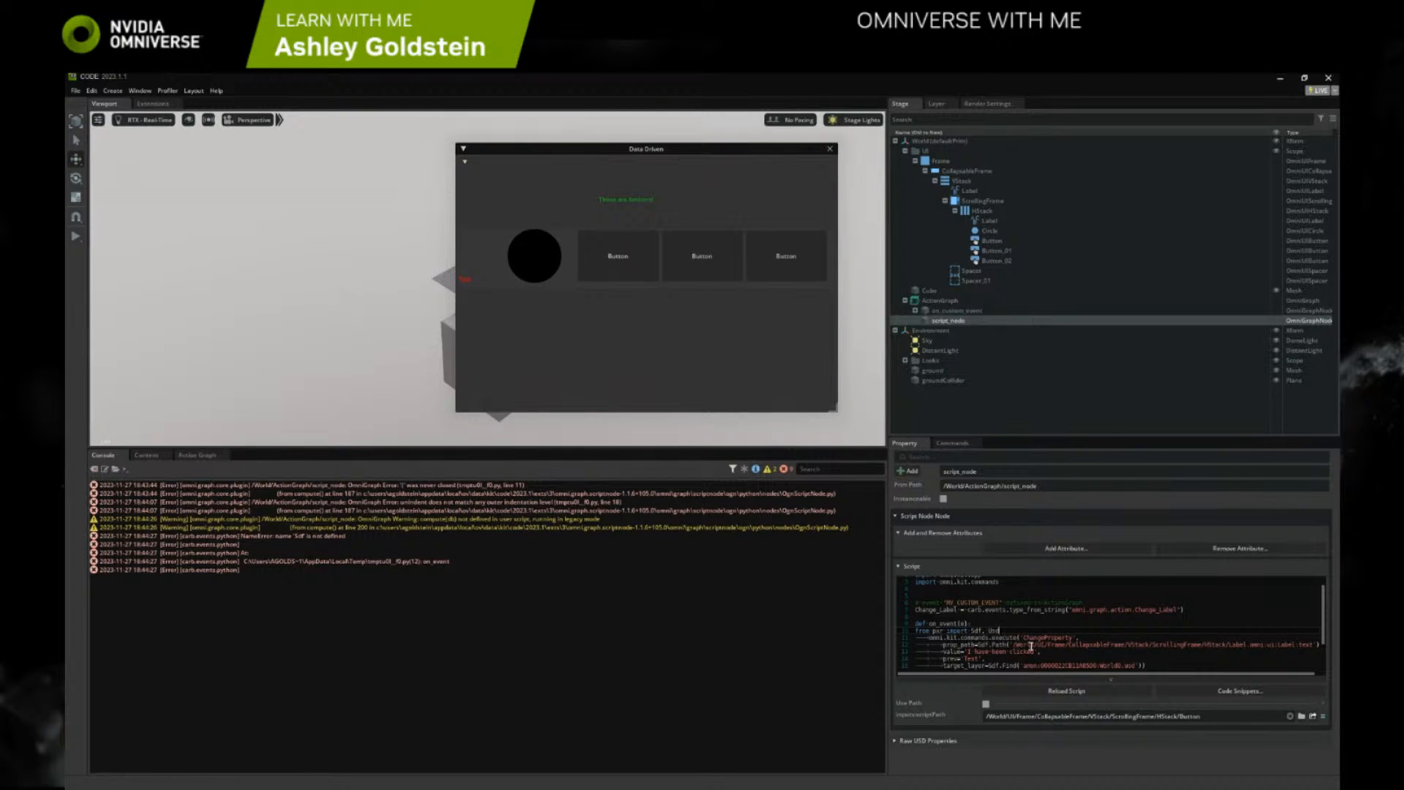
{"action": "key", "text": "ctrl+v"}
{"action": "key", "text": "Home"}
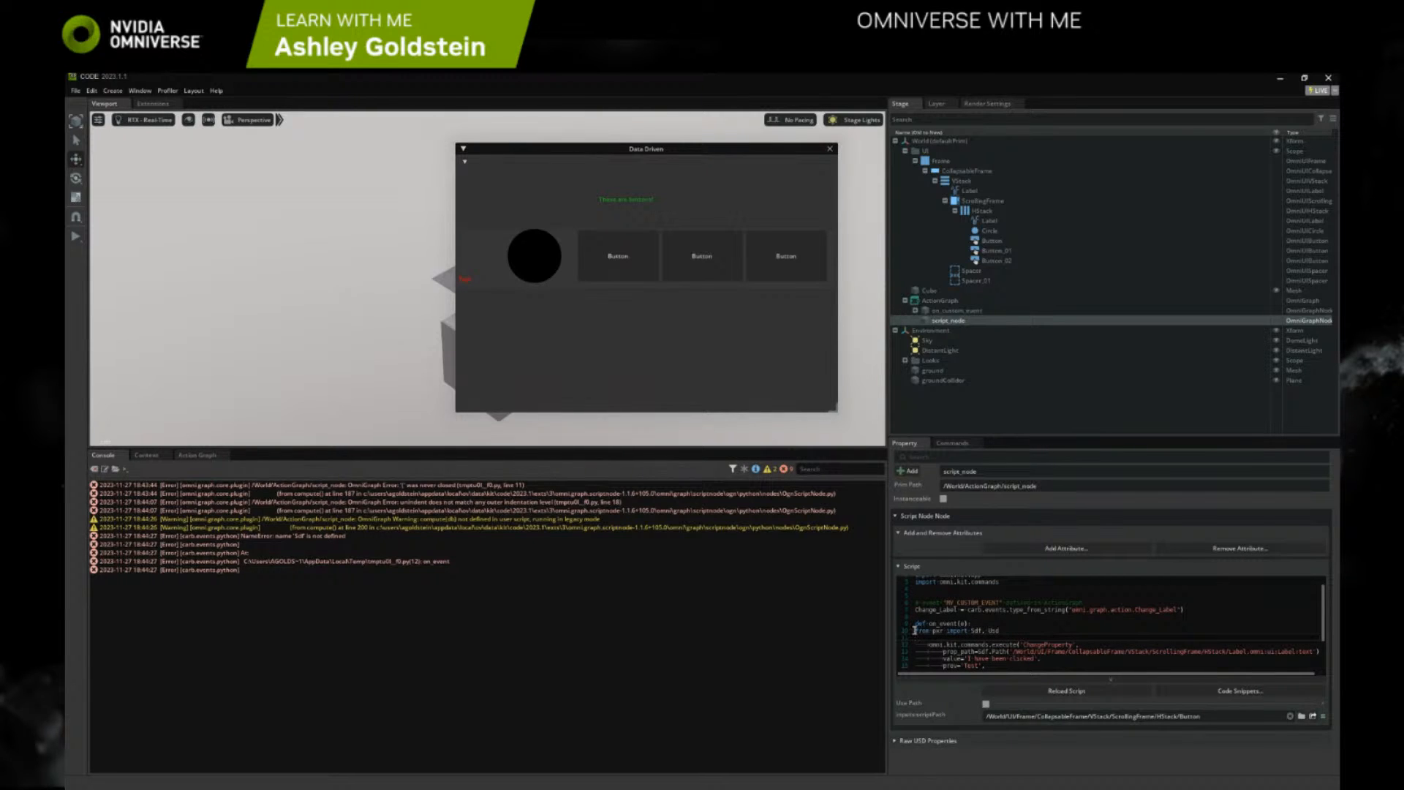
{"action": "key", "text": "Tab"}
Reload the script with the relocated pxr import and trigger the first button to check the Console output
{"action": "scroll", "coordinate": [1037, 660], "scroll_direction": "down", "scroll_amount": 3}
{"action": "left_click", "coordinate": [1067, 691]}
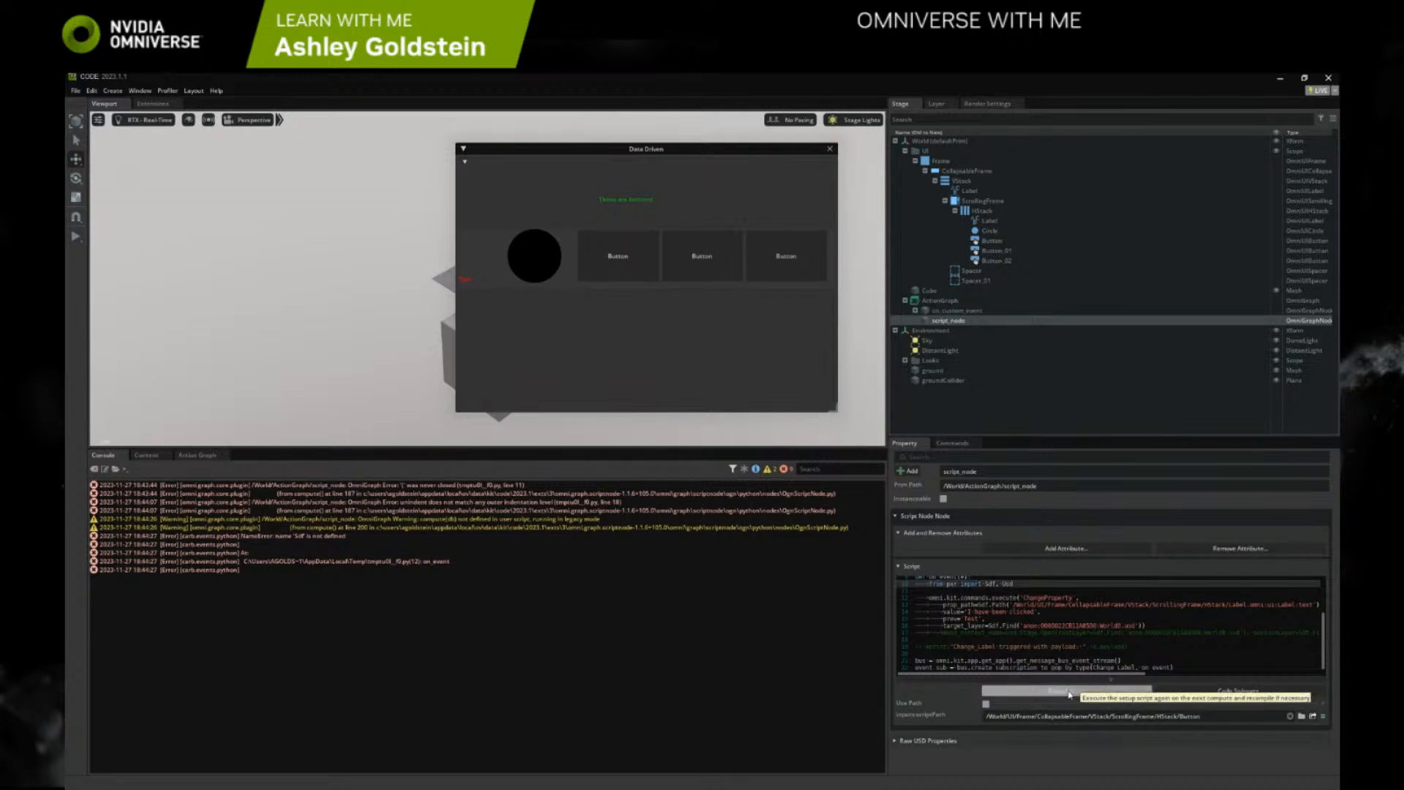
{"action": "left_click", "coordinate": [620, 281]}
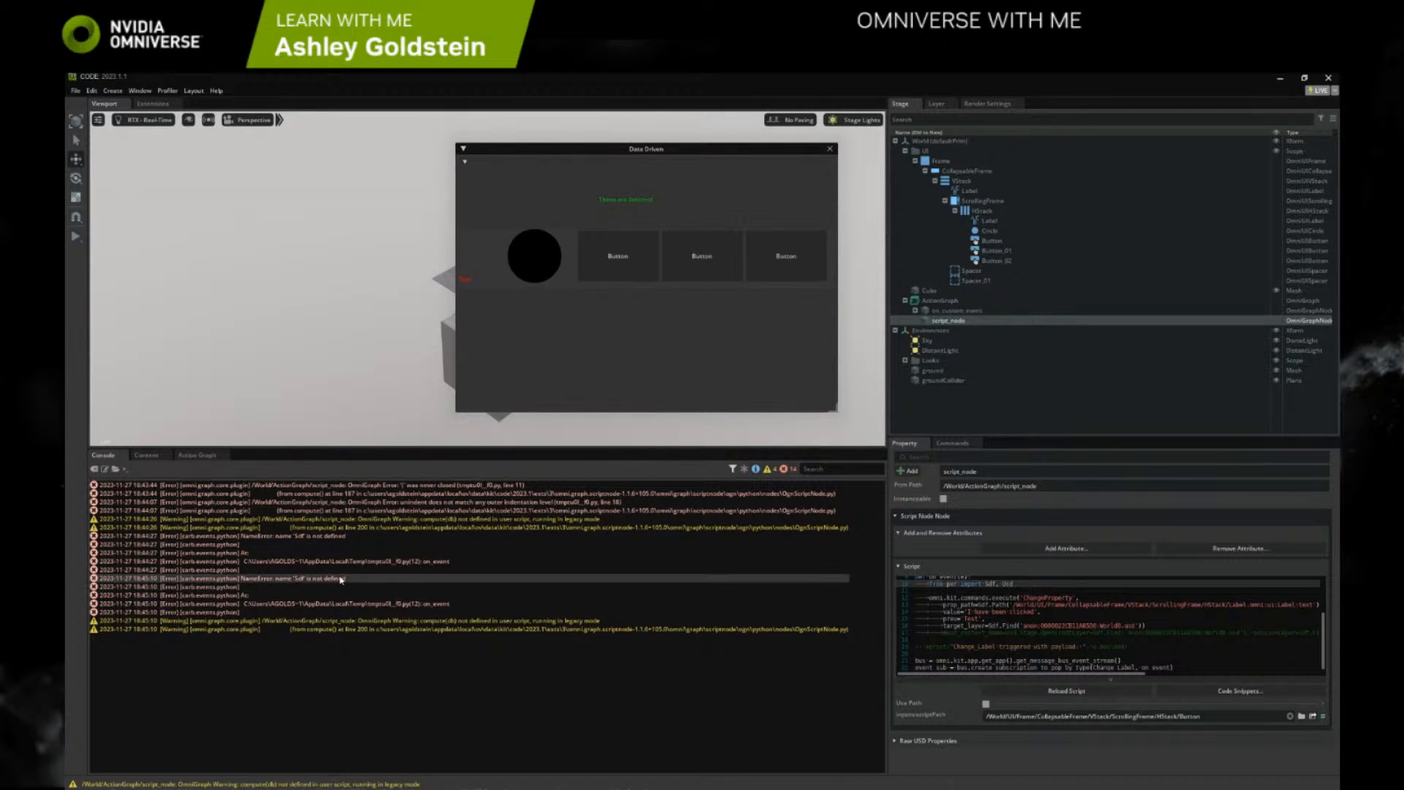
Move the from pxr import Sdf, Usd line out of on_event to the end of the script's import block
{"action": "scroll", "coordinate": [1009, 643], "scroll_direction": "up", "scroll_amount": 3}
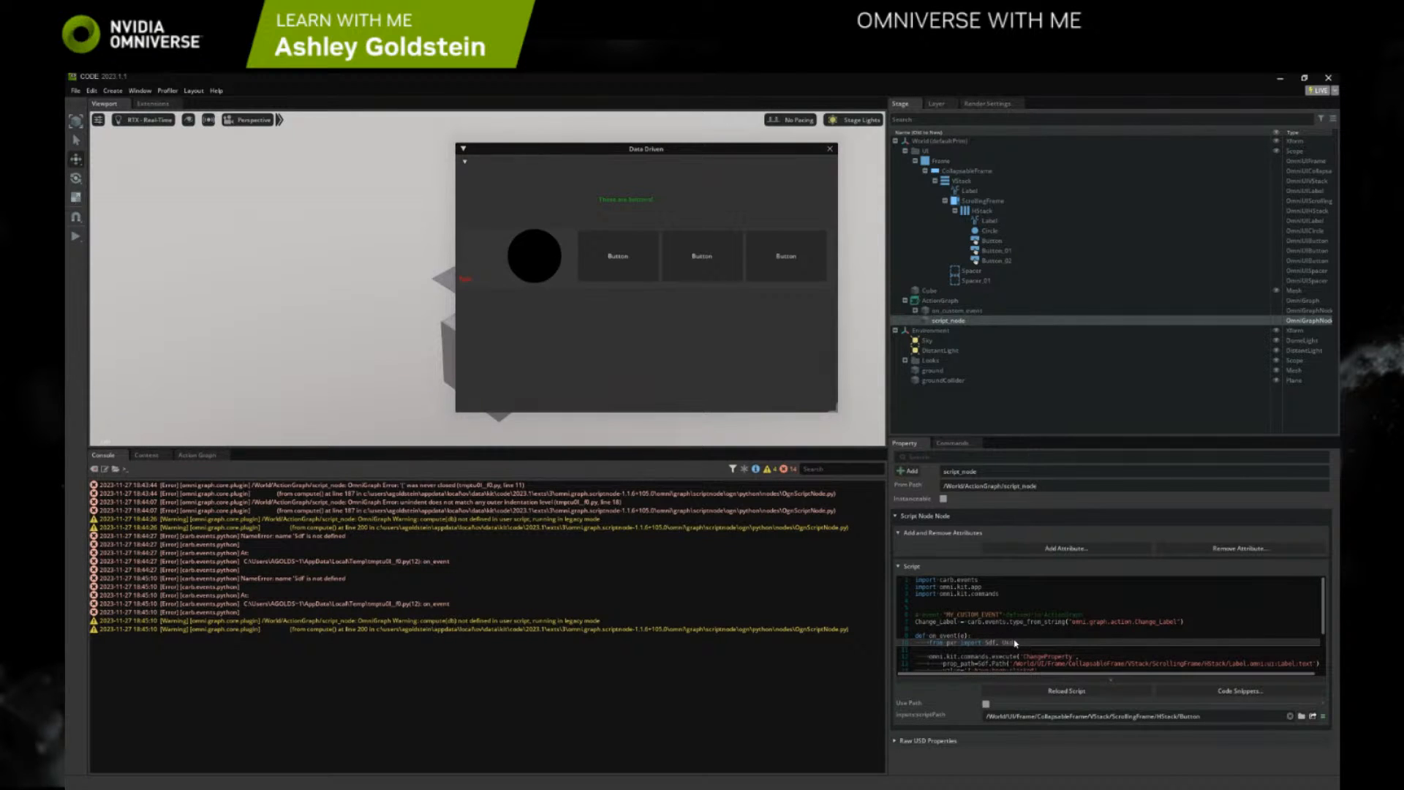
{"action": "left_click_drag", "start_coordinate": [1017, 642], "coordinate": [928, 642]}
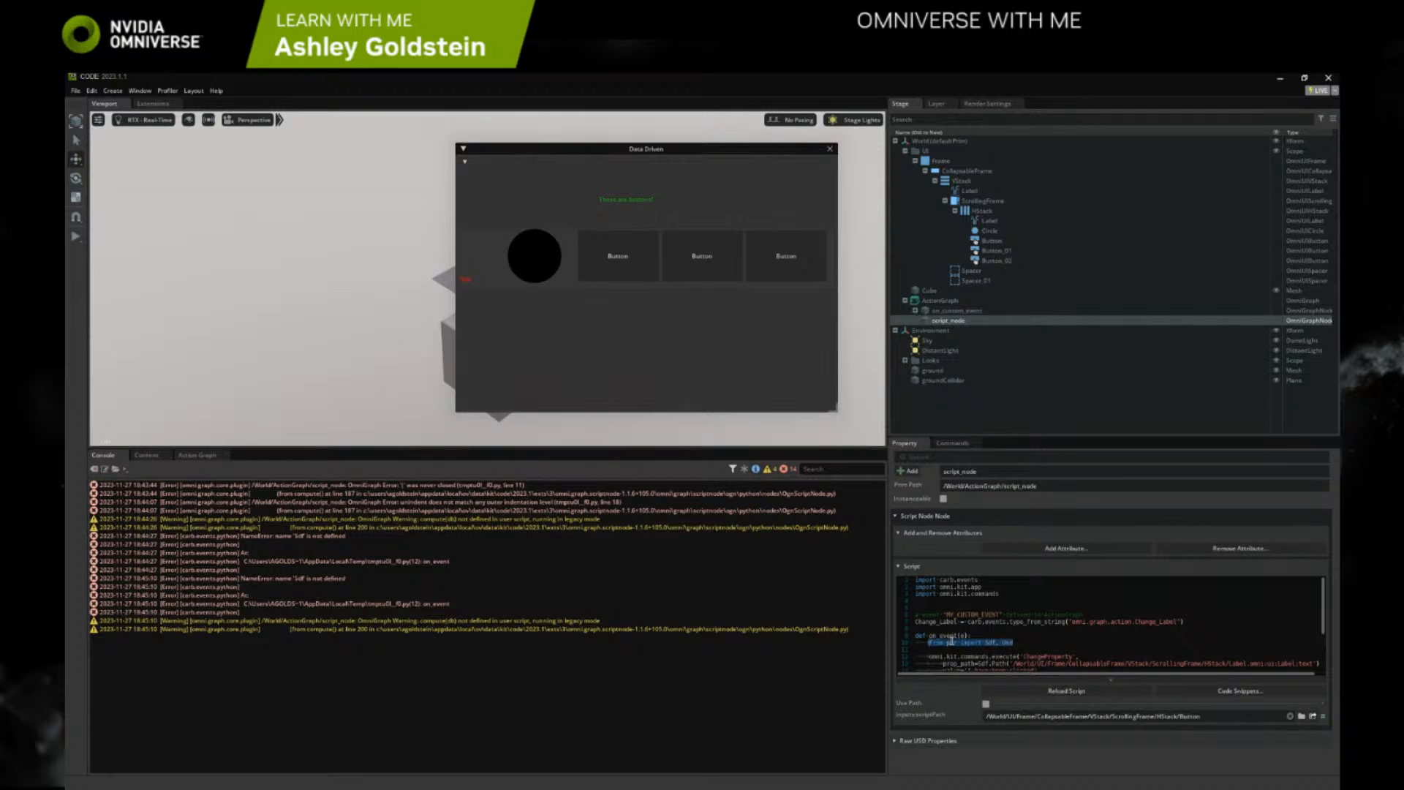
{"action": "key", "text": "ctrl+x"}
{"action": "left_click", "coordinate": [919, 600]}
{"action": "key", "text": "ctrl+v"}
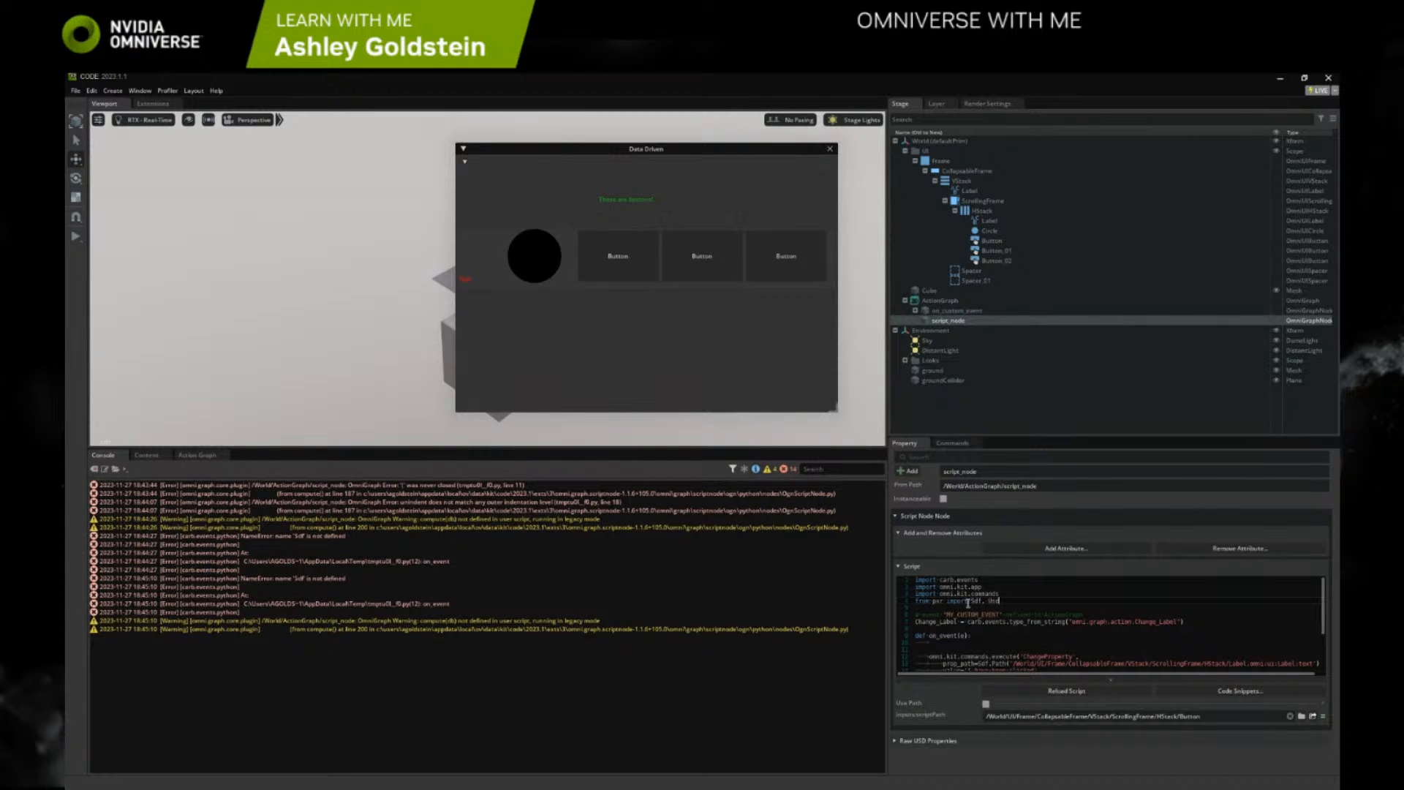
Remove the leftover blank lines between def on_event and the ChangeProperty command
{"action": "scroll", "coordinate": [960, 603], "scroll_direction": "down", "scroll_amount": 2}
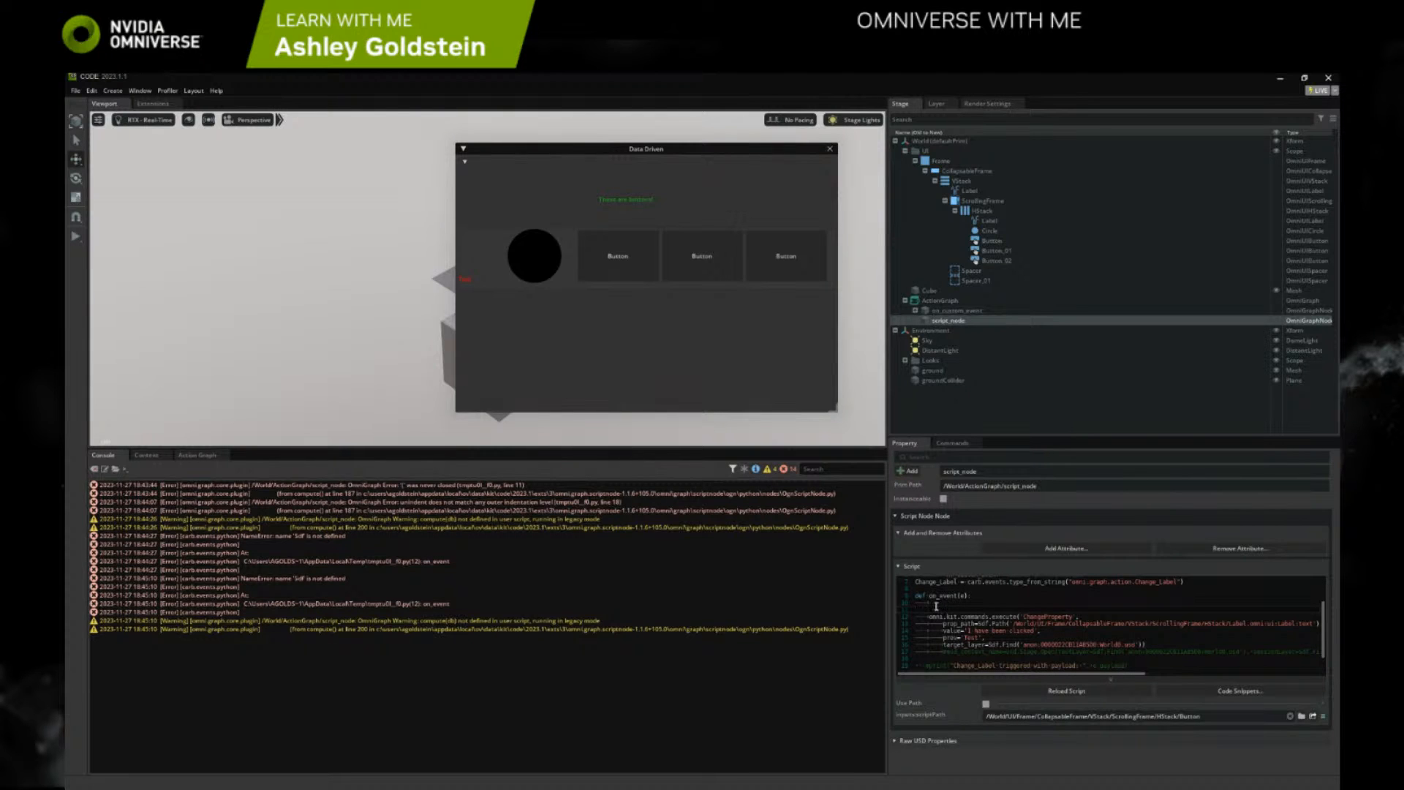
{"action": "left_click", "coordinate": [936, 607]}
{"action": "key", "text": "BackSpace"}
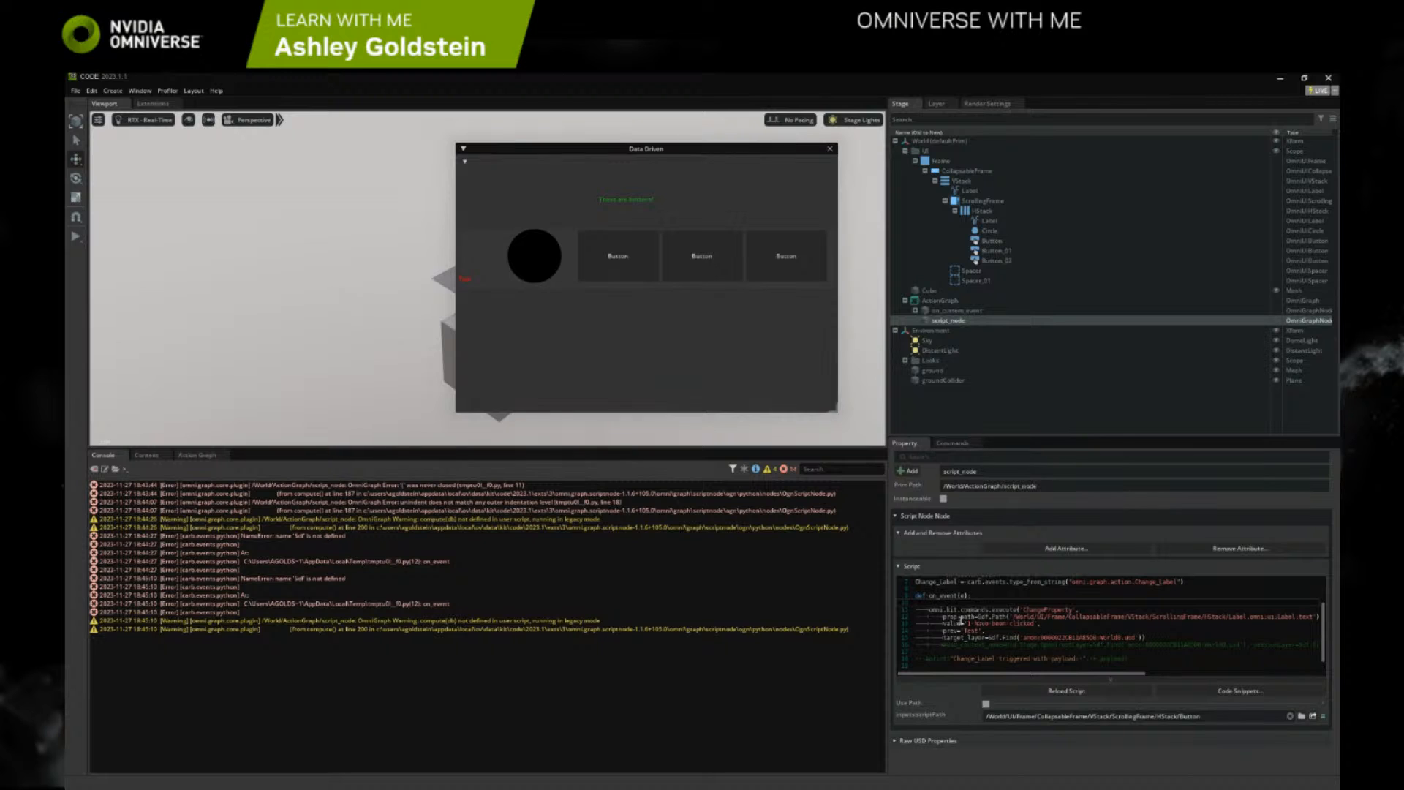
{"action": "scroll", "coordinate": [955, 616], "scroll_direction": "up", "scroll_amount": 2}
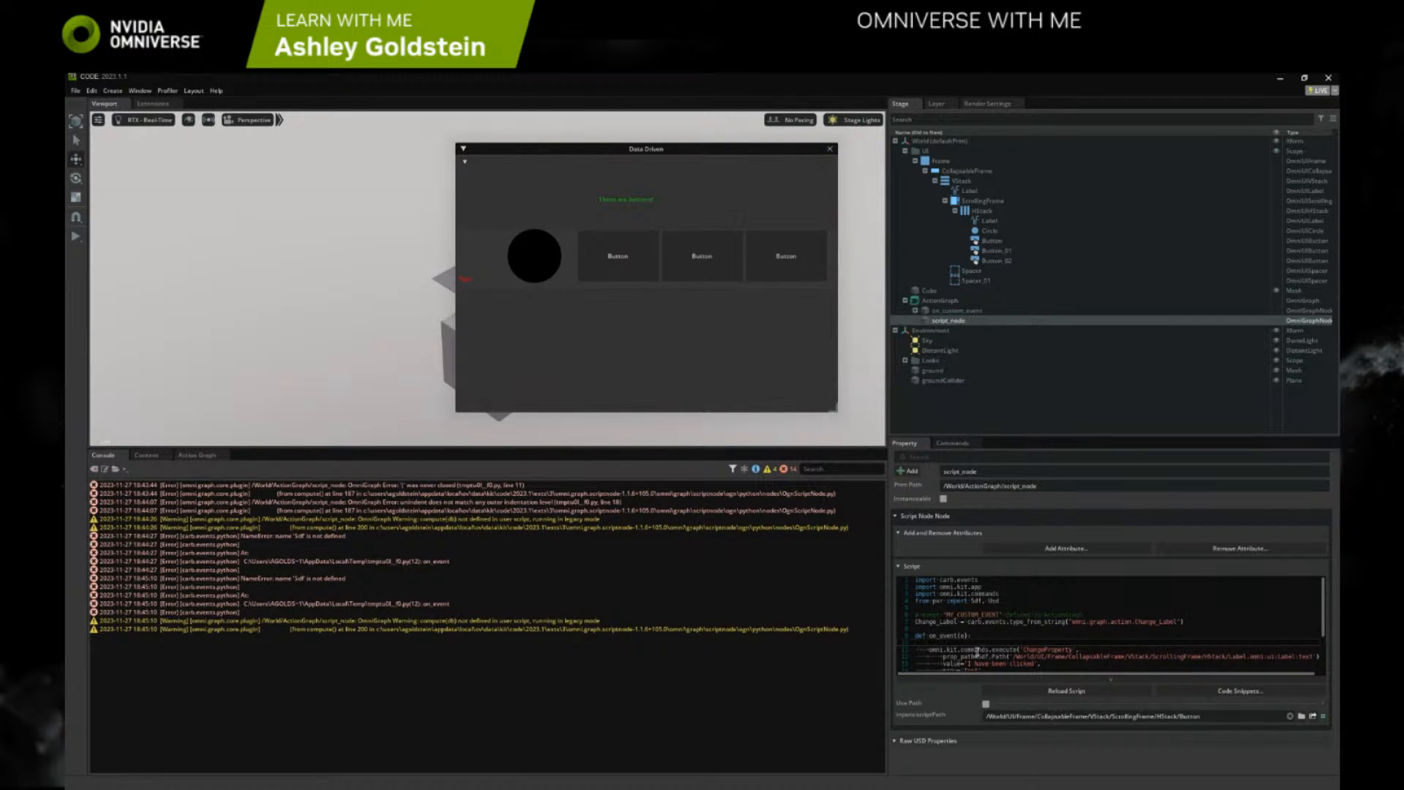
{"action": "left_click", "coordinate": [989, 642]}
{"action": "key", "text": "BackSpace"}
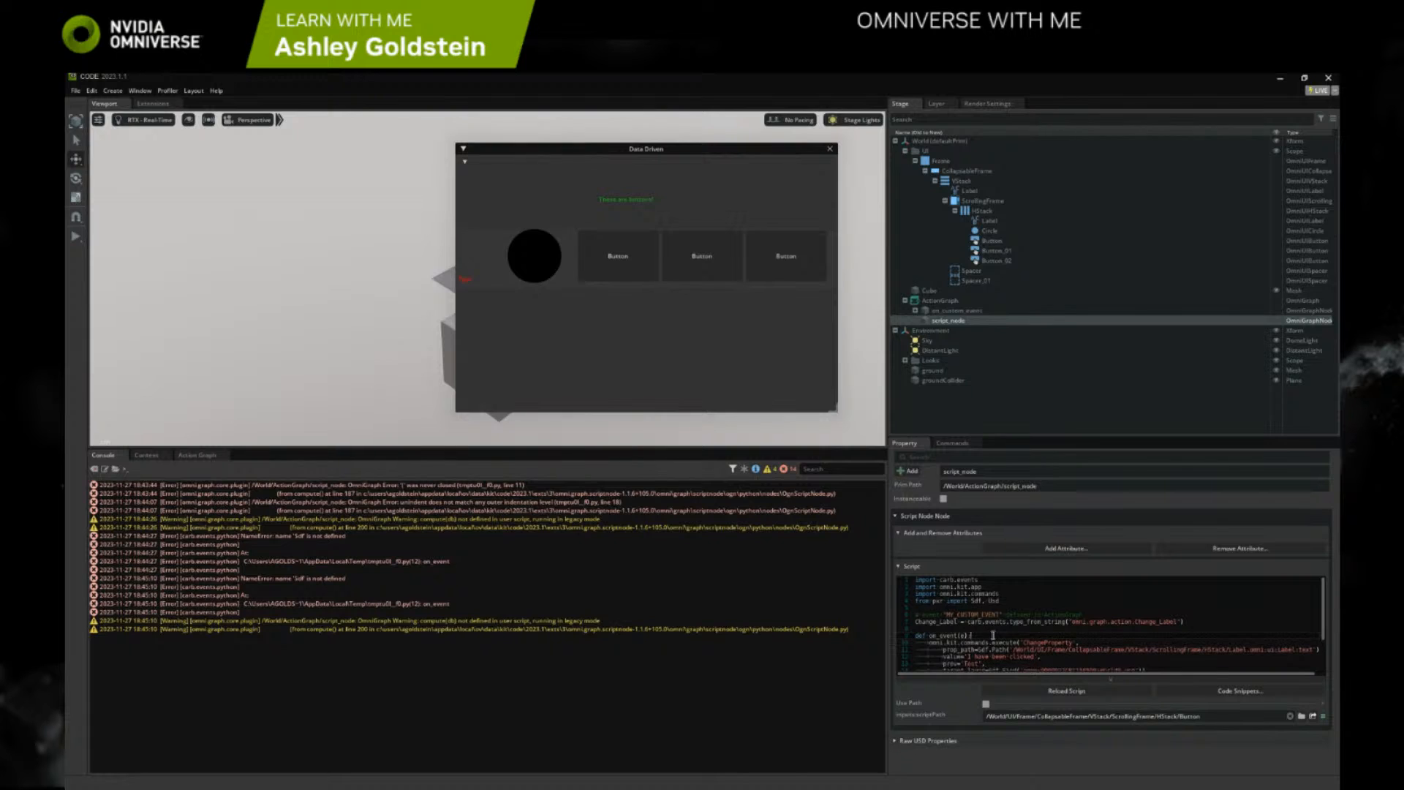
Reduce the indentation of the prop_path, value, prev and target_layer arguments by one level
{"action": "scroll", "coordinate": [1009, 644], "scroll_direction": "down", "scroll_amount": 2}
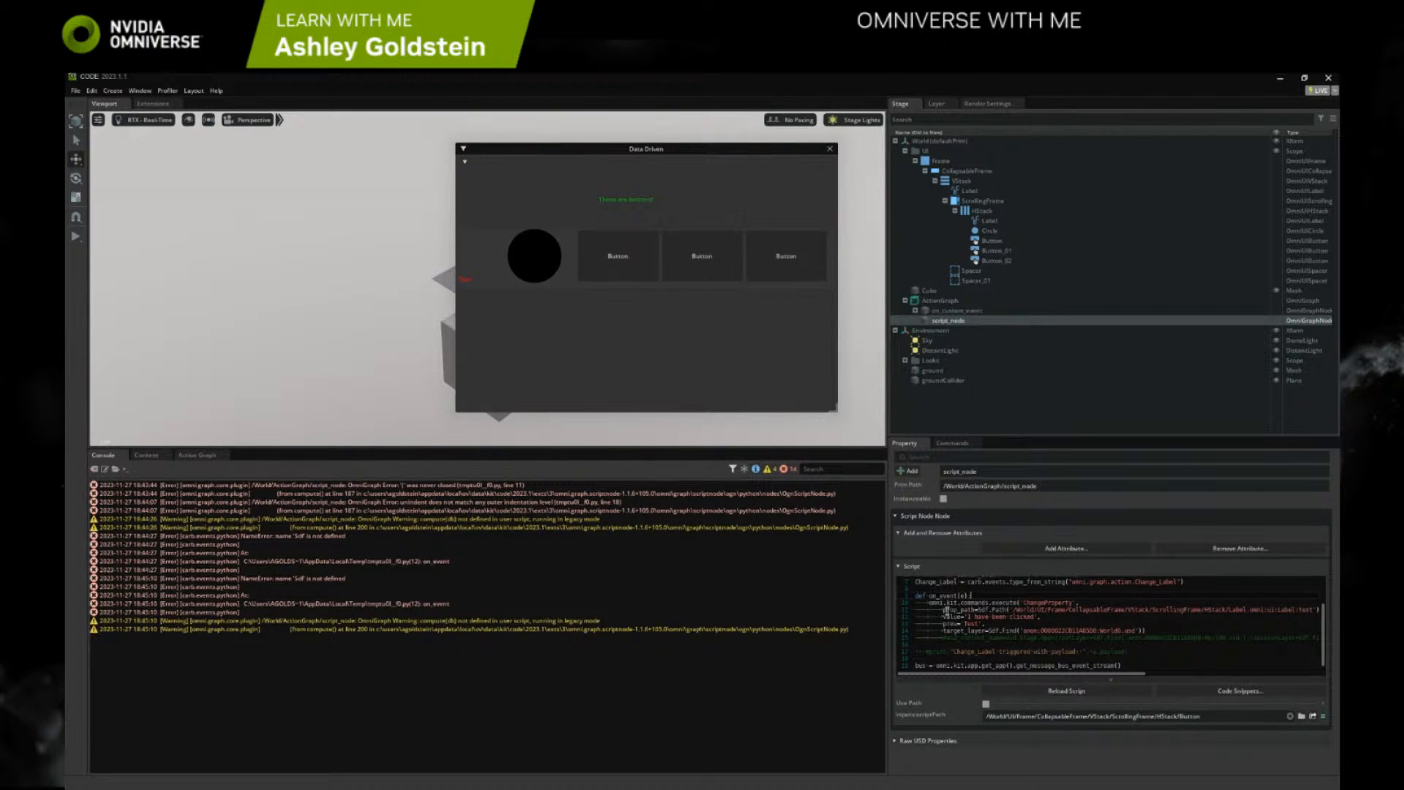
{"action": "left_click", "coordinate": [943, 609]}
{"action": "key", "text": "BackSpace"}
{"action": "key", "text": "Down"}
{"action": "key", "text": "BackSpace"}
{"action": "key", "text": "Down"}
{"action": "key", "text": "BackSpace"}
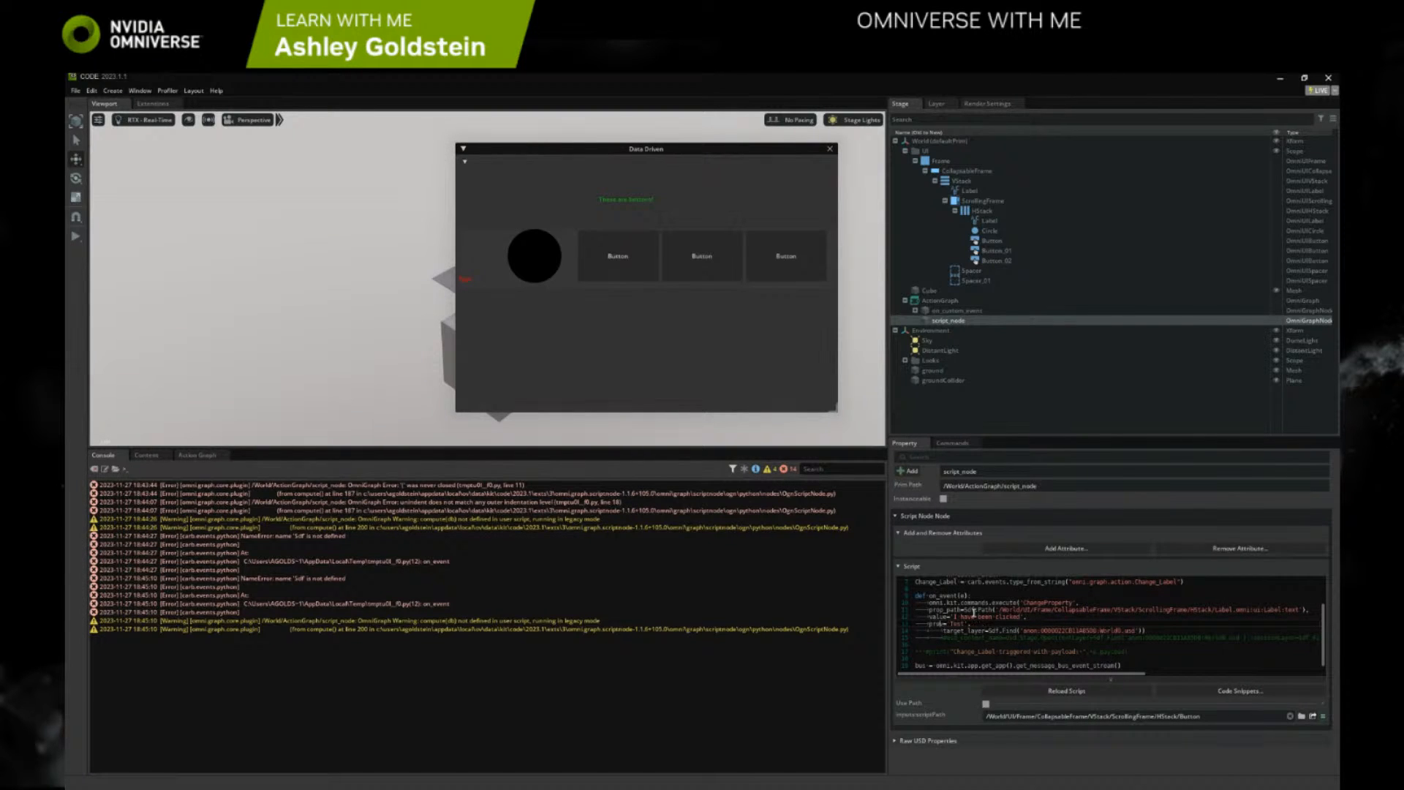
{"action": "key", "text": "Down"}
{"action": "key", "text": "BackSpace"}
Reload the script, clear the Console, and trigger the first button repeatedly to test the label change
{"action": "left_click", "coordinate": [990, 690]}
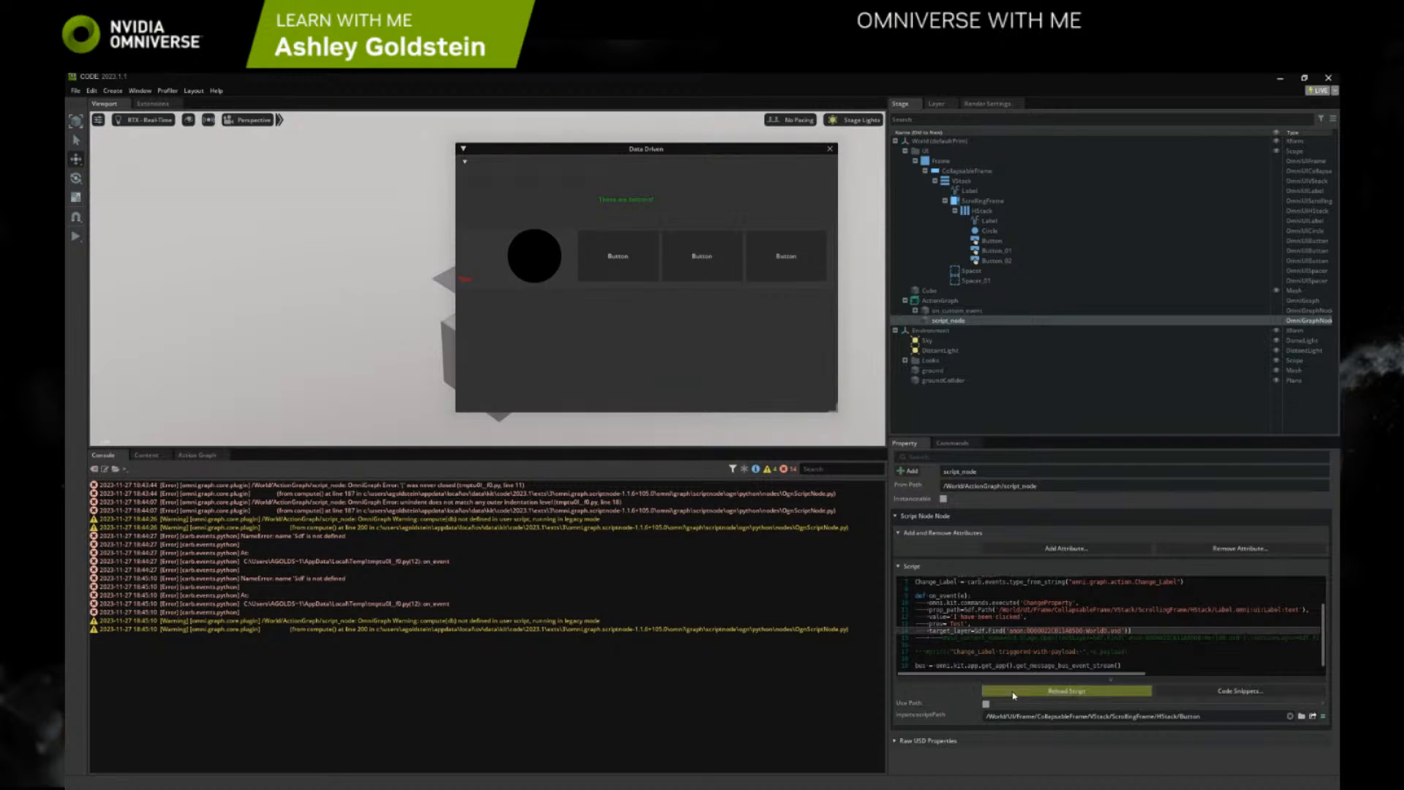
{"action": "left_click", "coordinate": [93, 468]}
{"action": "left_click", "coordinate": [596, 278]}
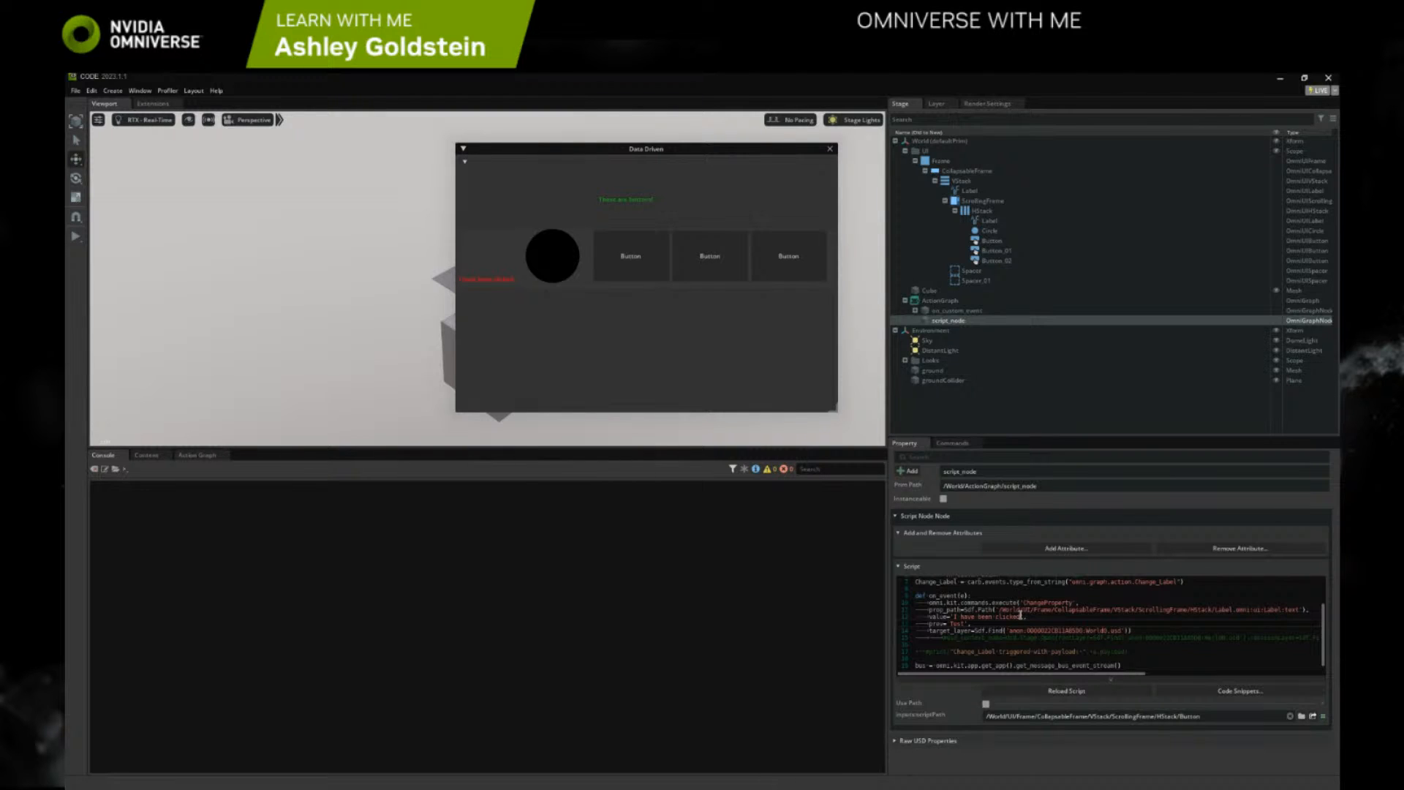
{"action": "left_click", "coordinate": [630, 255]}
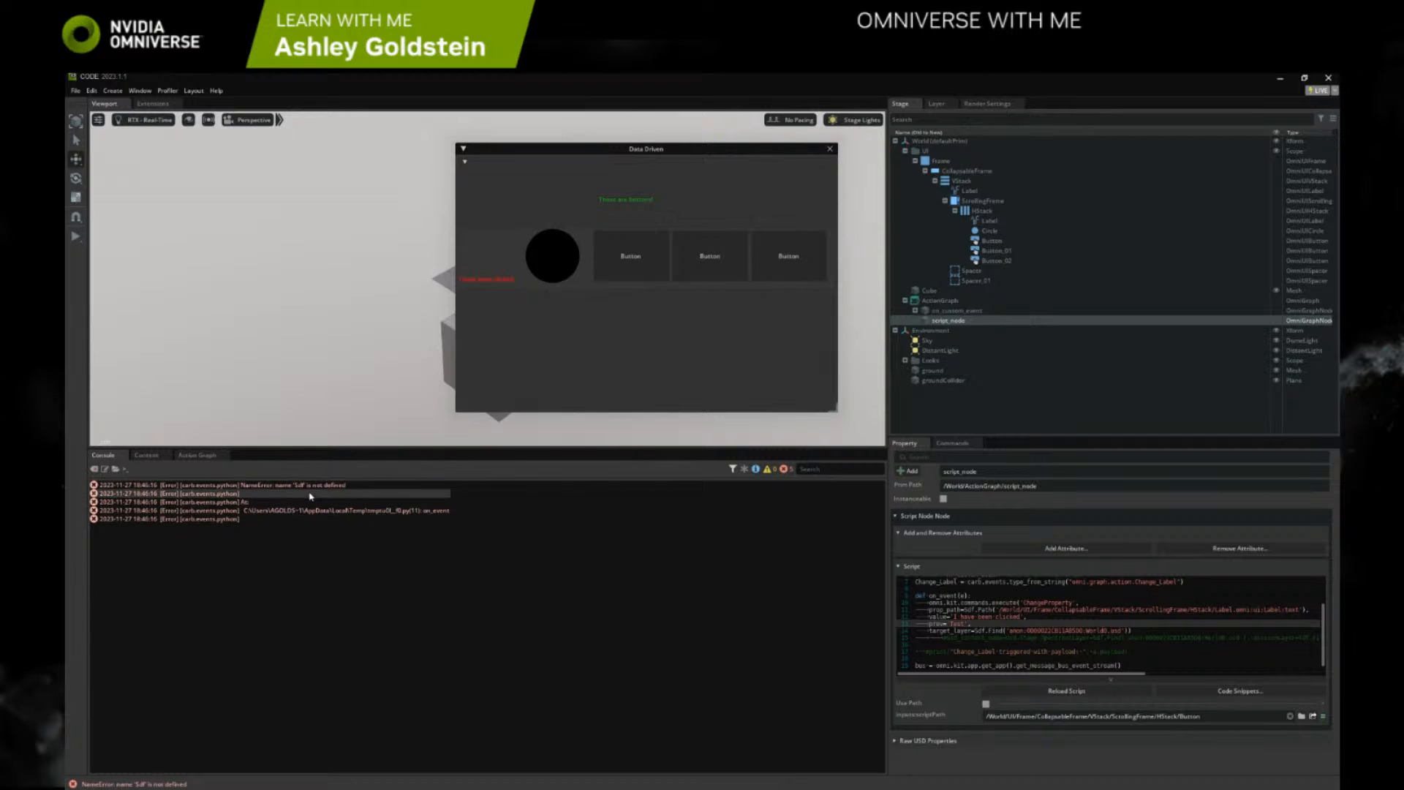
{"action": "left_click", "coordinate": [608, 248]}
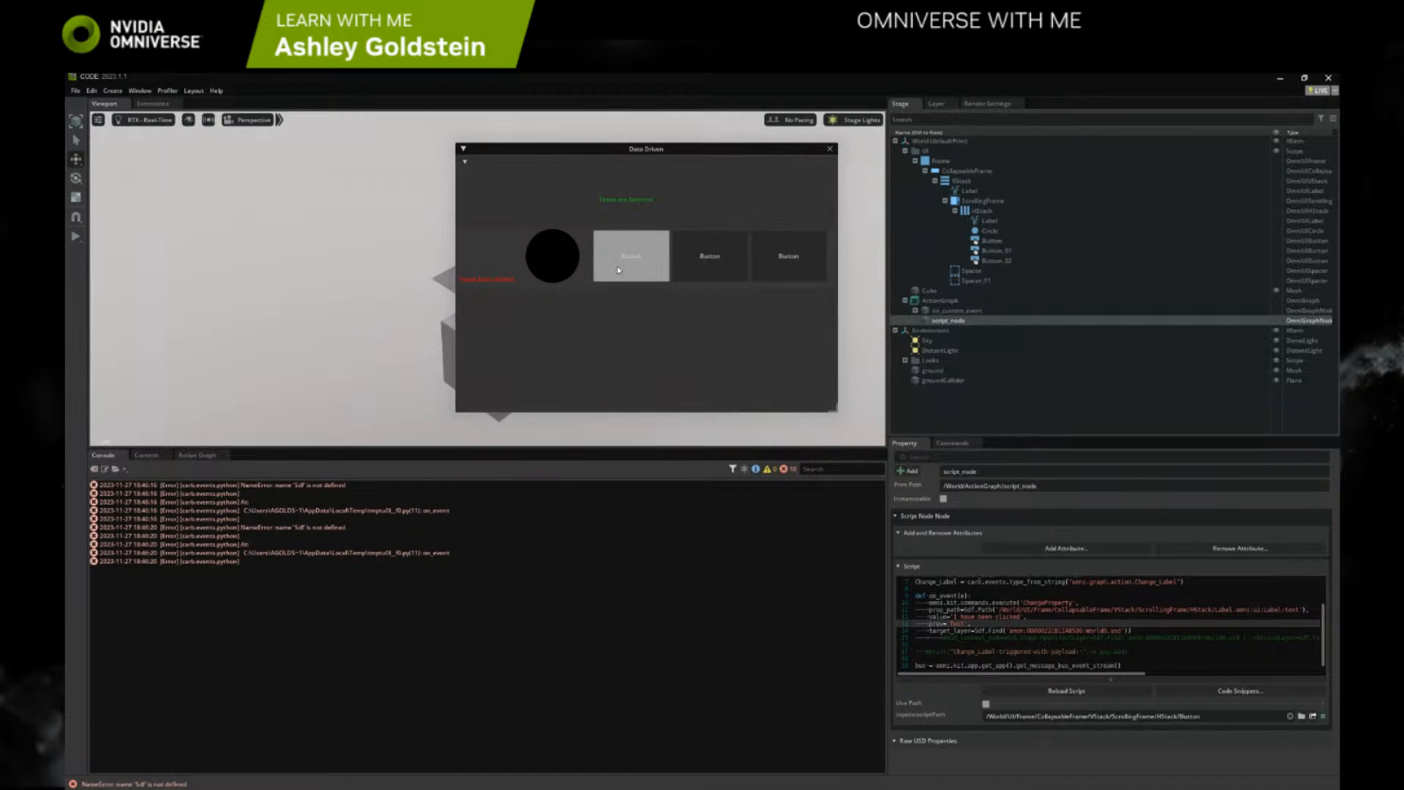
Change the value string to 'I have been clicked 2x', comment out the prev argument, and test the first button
{"action": "left_click", "coordinate": [1024, 616]}
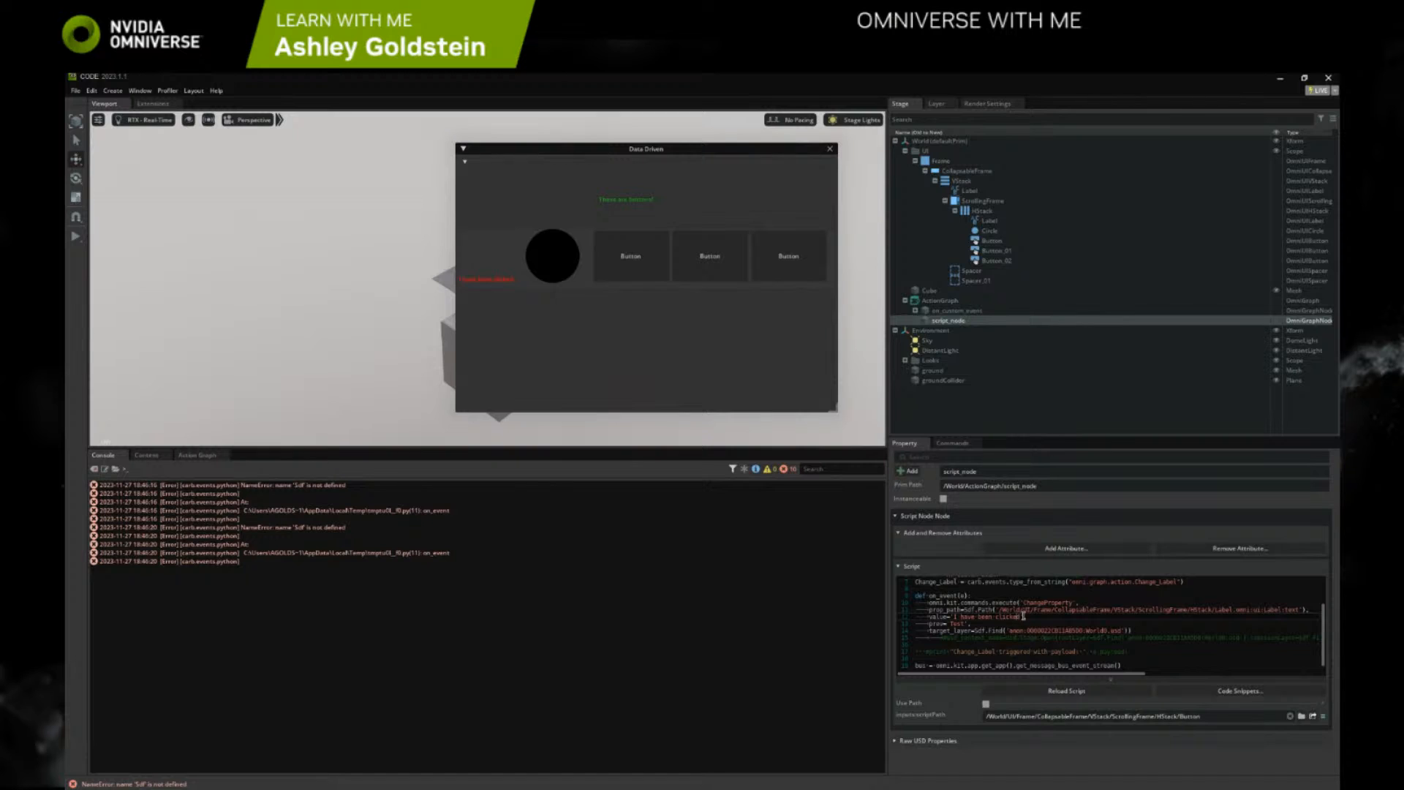
{"action": "left_click_drag", "start_coordinate": [1021, 616], "coordinate": [954, 615]}
{"action": "key", "text": "ctrl+c"}
{"action": "left_click", "coordinate": [964, 621]}
{"action": "type", "text": "#"}
{"action": "left_click", "coordinate": [616, 266]}
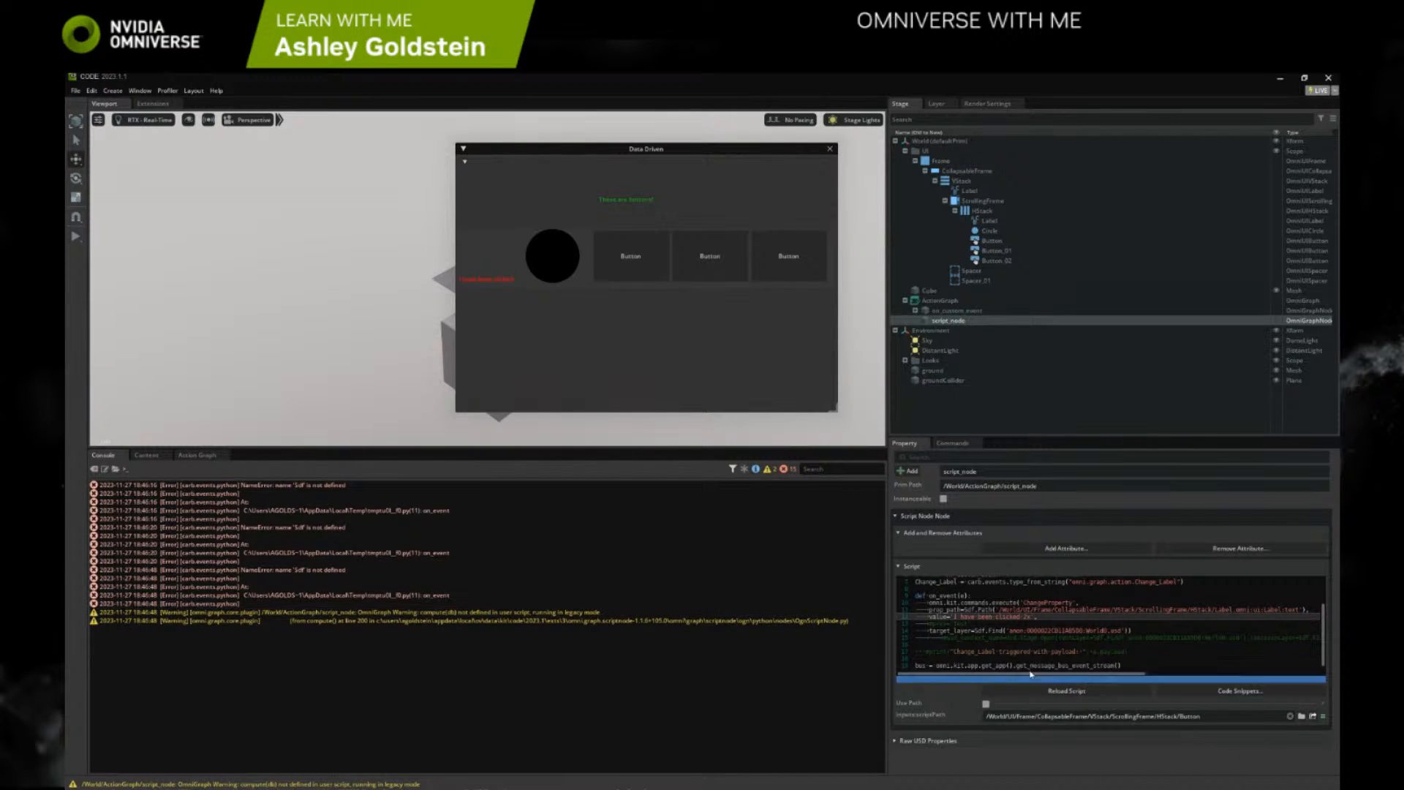
{"action": "left_click", "coordinate": [640, 272]}
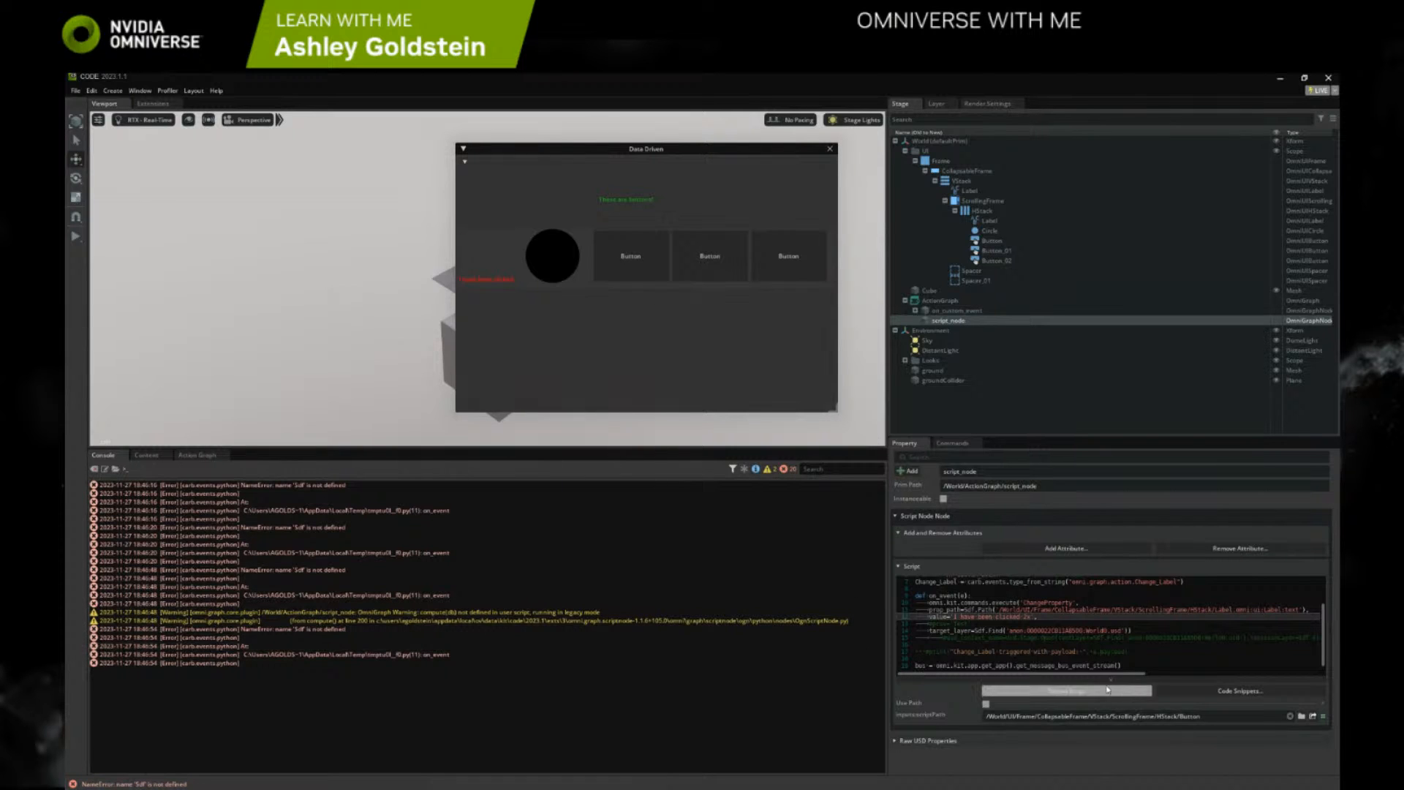
Uncomment the prev argument of the ChangeProperty command and set its string to 'I have been clicked'
{"action": "scroll", "coordinate": [1073, 662], "scroll_direction": "up", "scroll_amount": 2}
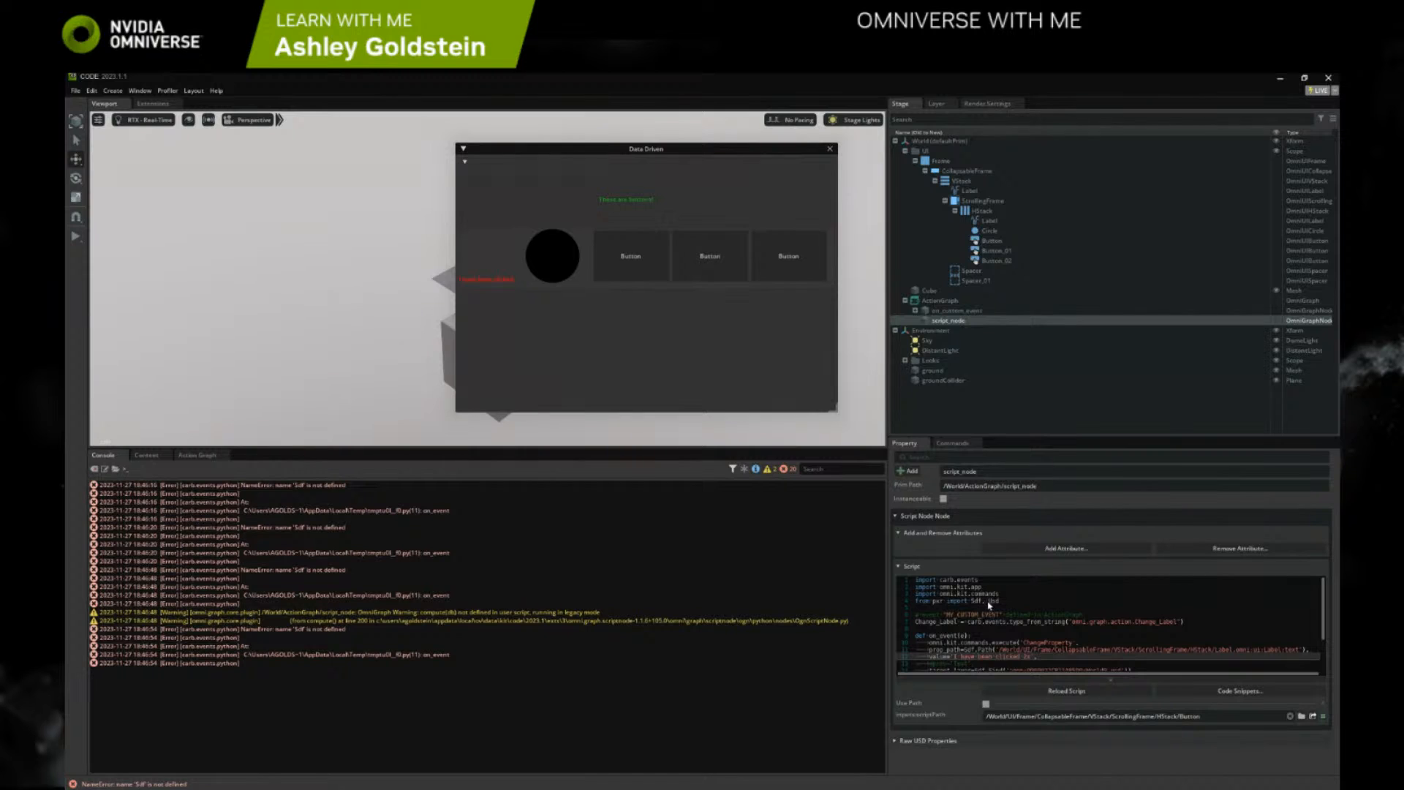
{"action": "scroll", "coordinate": [988, 606], "scroll_direction": "down", "scroll_amount": 2}
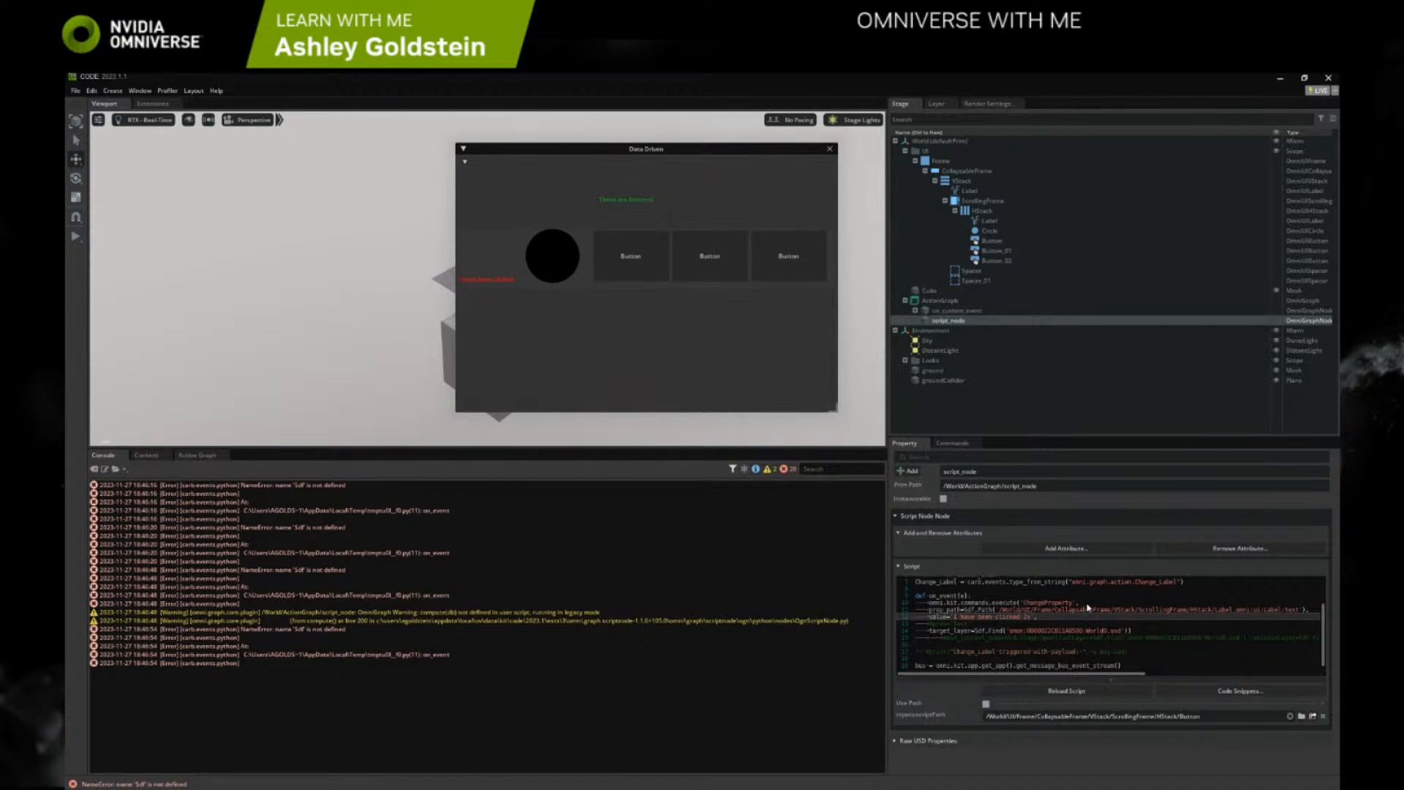
{"action": "scroll", "coordinate": [996, 657], "scroll_direction": "down", "scroll_amount": 1}
{"action": "scroll", "coordinate": [995, 656], "scroll_direction": "up", "scroll_amount": 1}
{"action": "left_click", "coordinate": [976, 655]}
{"action": "scroll", "coordinate": [975, 655], "scroll_direction": "down", "scroll_amount": 1}
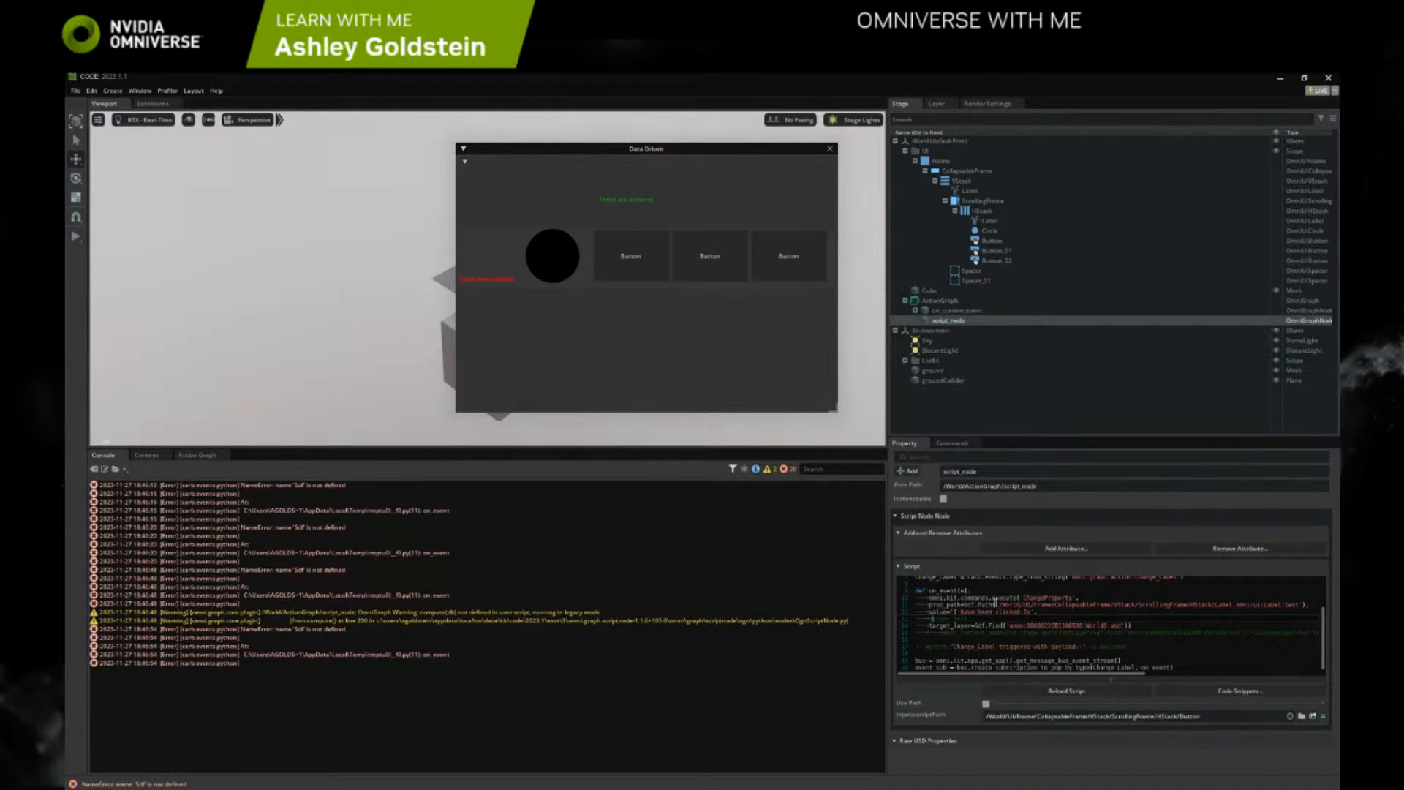
{"action": "key", "text": "BackSpace"}
{"action": "left_click_drag", "start_coordinate": [1022, 611], "coordinate": [955, 611]}
{"action": "double_click", "coordinate": [957, 618]}
{"action": "key", "text": "ctrl+v"}
Reload the script, trigger the first button, and recheck the pxr import line and the ChangeProperty command
{"action": "left_click", "coordinate": [1052, 690]}
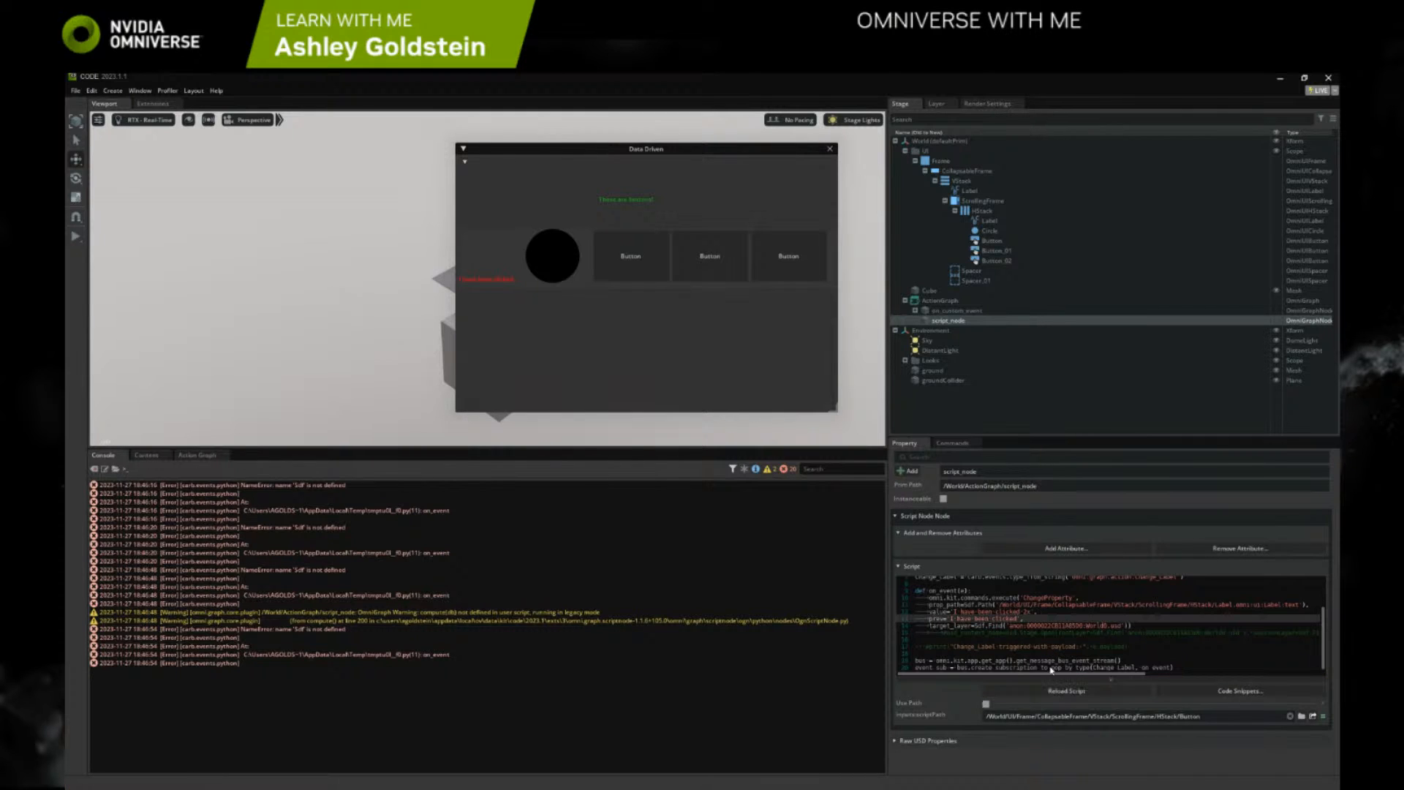
{"action": "left_click", "coordinate": [641, 264]}
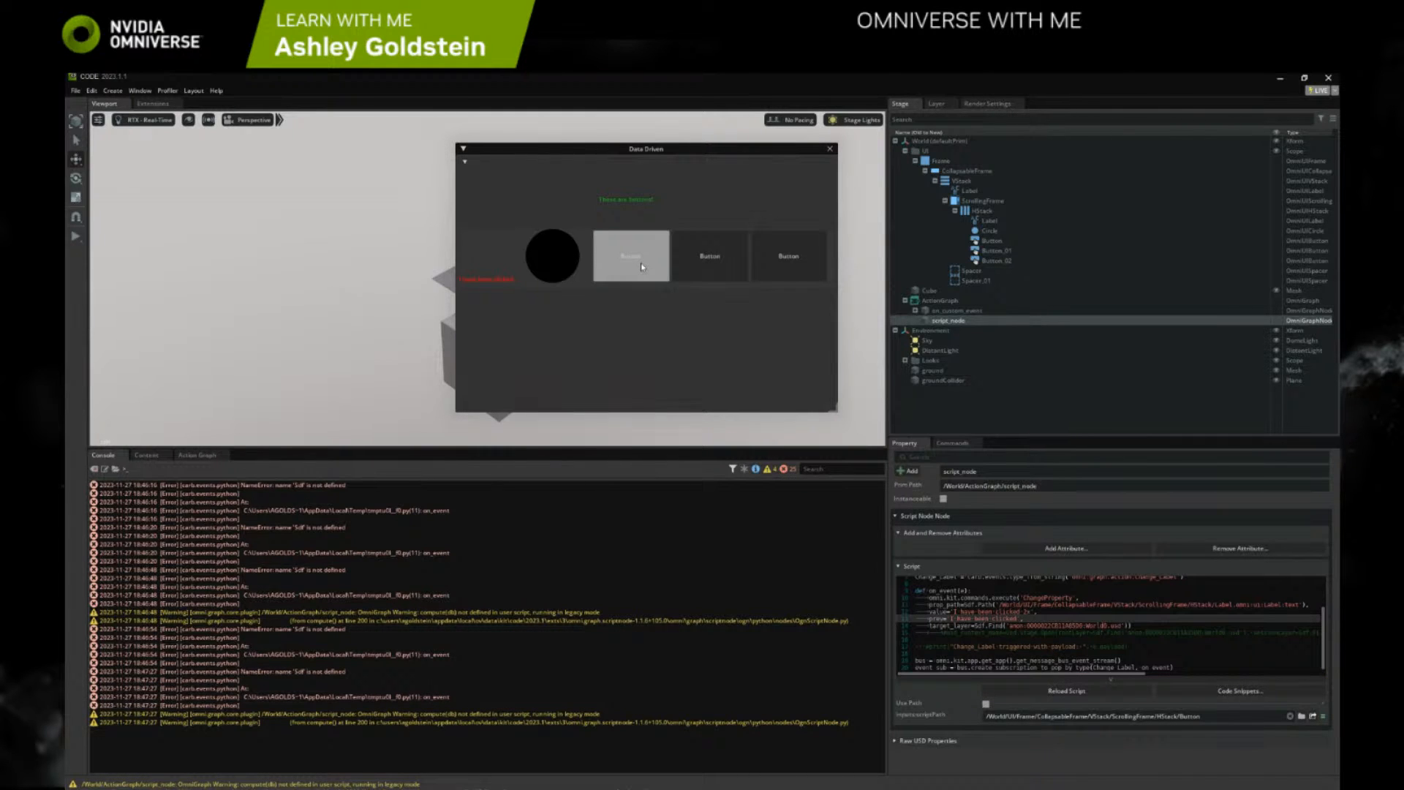
{"action": "left_click", "coordinate": [641, 264]}
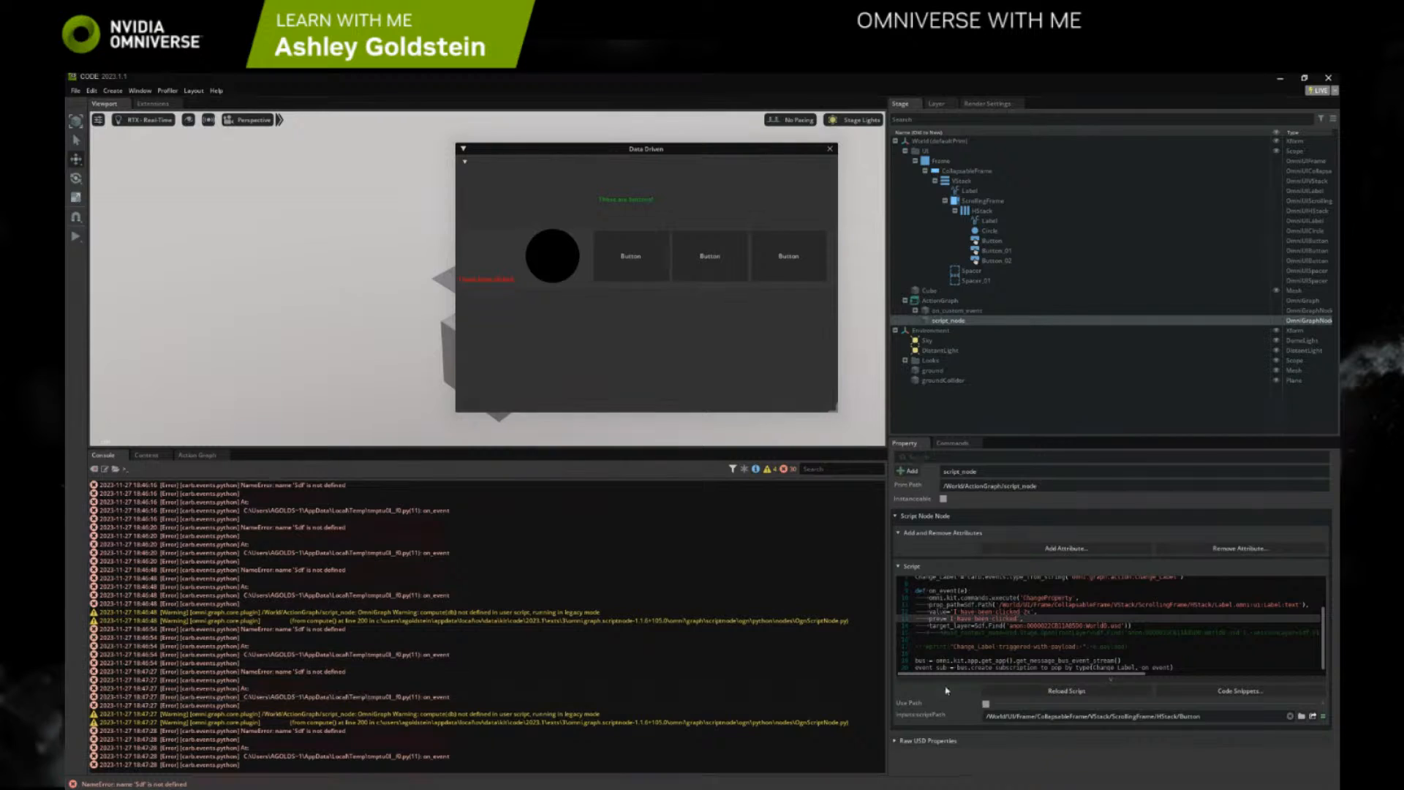
{"action": "scroll", "coordinate": [1014, 644], "scroll_direction": "up", "scroll_amount": 2}
{"action": "scroll", "coordinate": [1012, 644], "scroll_direction": "down", "scroll_amount": 2}
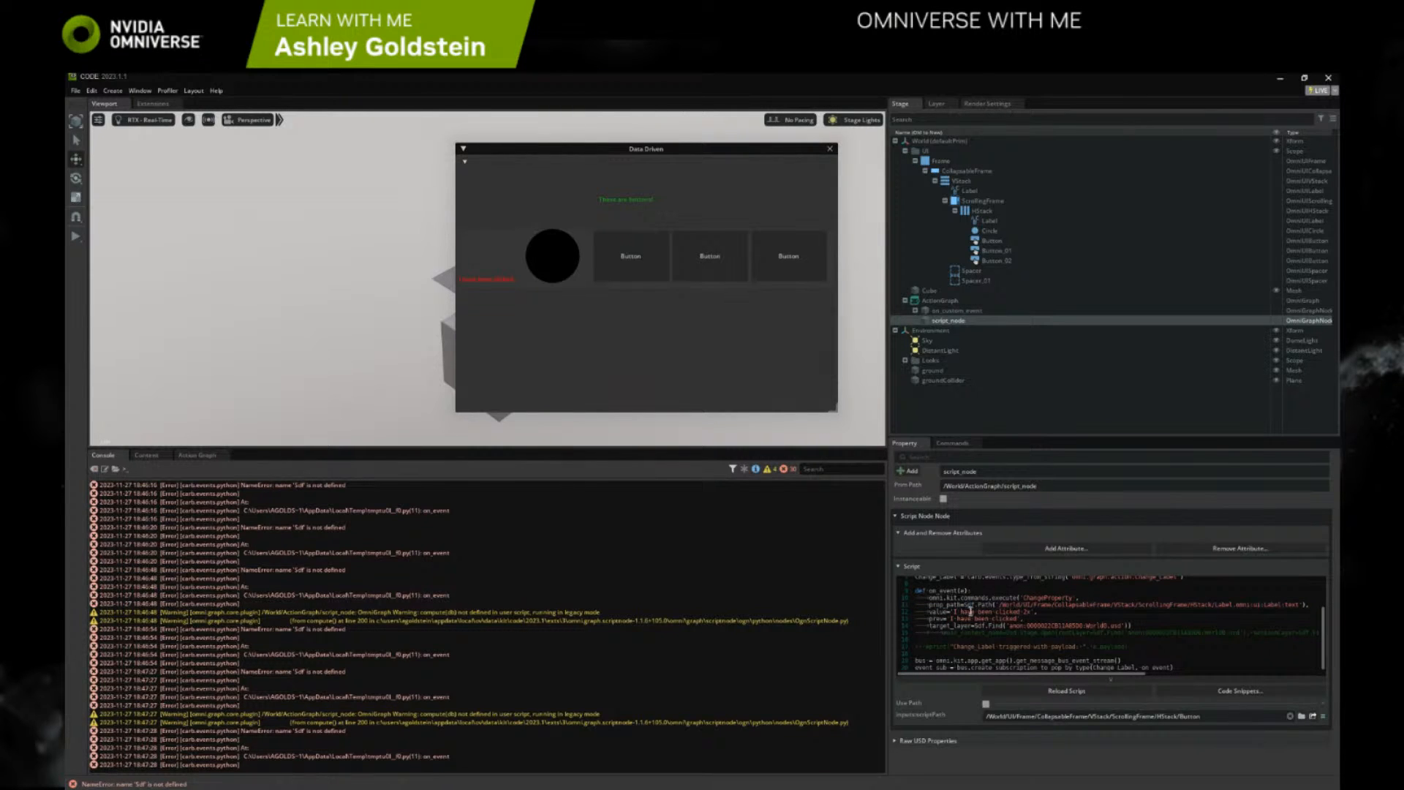
{"action": "scroll", "coordinate": [969, 613], "scroll_direction": "up", "scroll_amount": 3}
{"action": "left_click_drag", "start_coordinate": [1000, 601], "coordinate": [935, 604]}
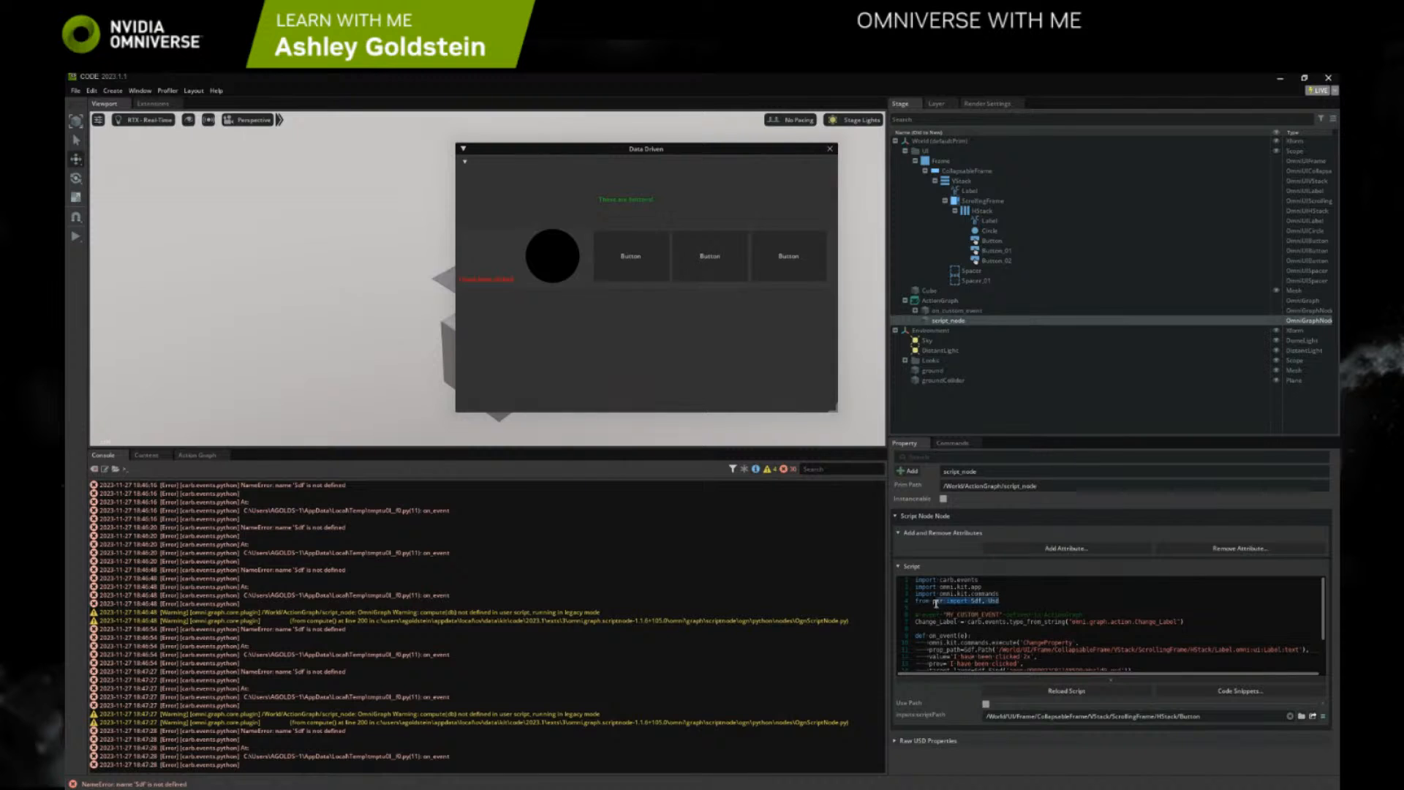
{"action": "left_click", "coordinate": [968, 609]}
{"action": "scroll", "coordinate": [1005, 619], "scroll_direction": "down", "scroll_amount": 2}
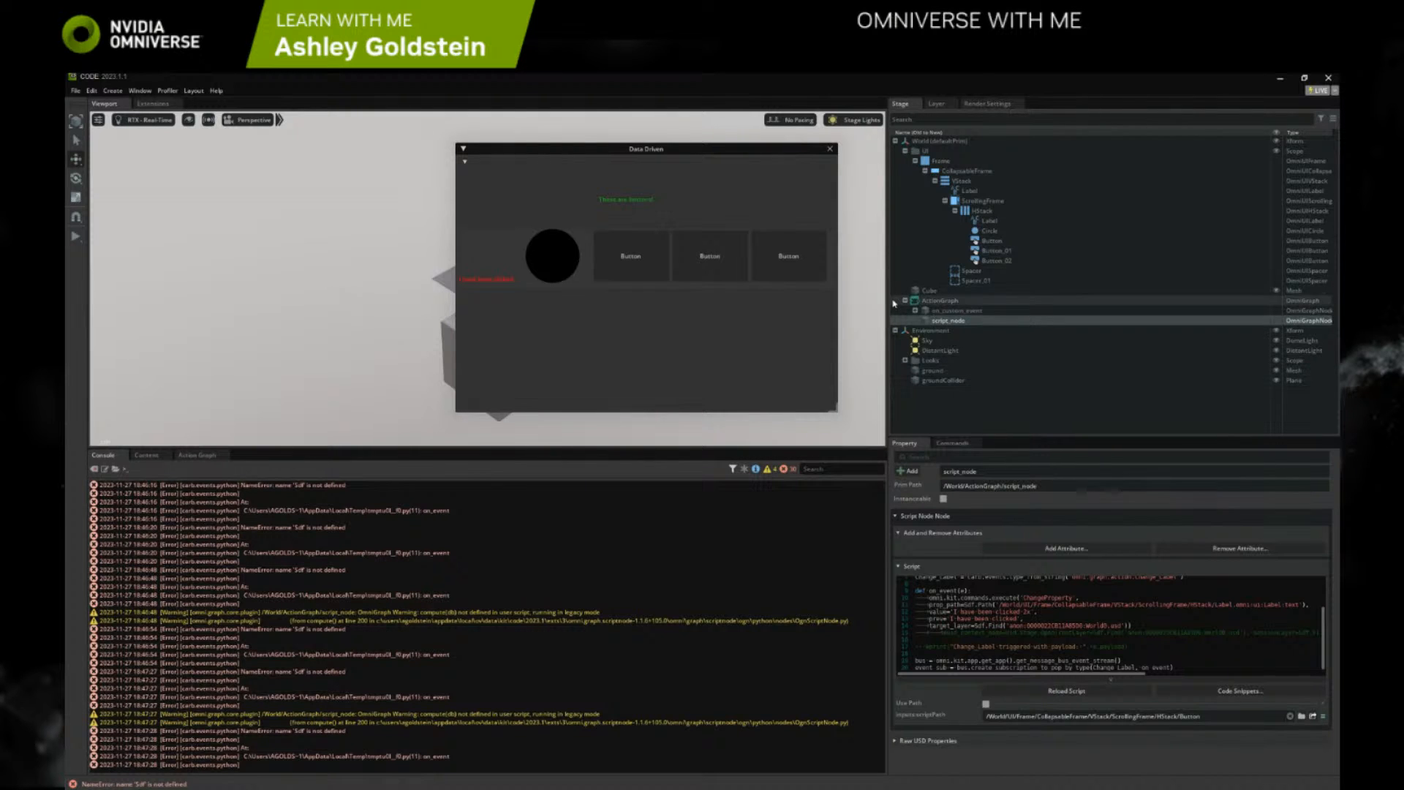
Show the Action Graph and search the extensions for "script"
{"action": "left_click", "coordinate": [197, 455]}
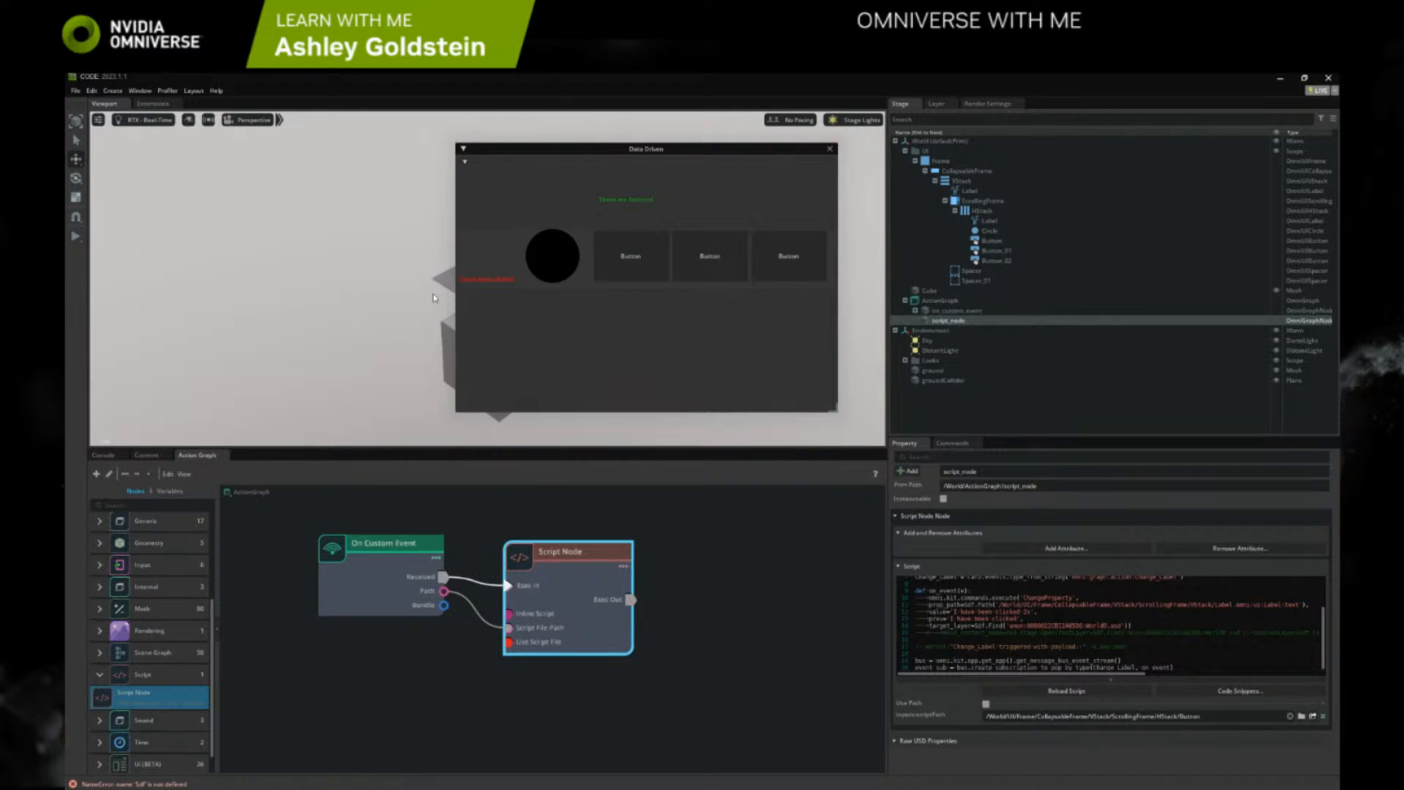
{"action": "left_click", "coordinate": [153, 103]}
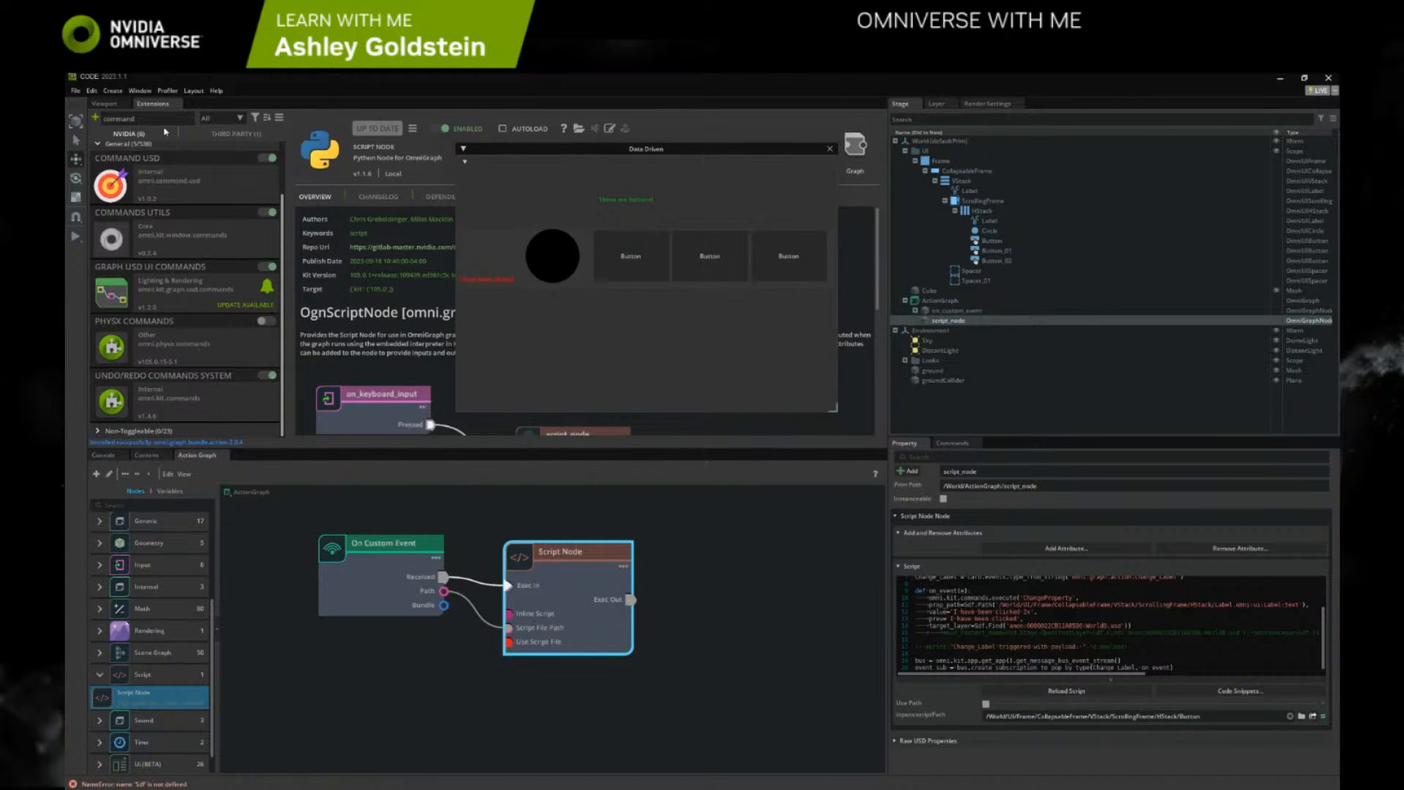
{"action": "left_click_drag", "start_coordinate": [165, 118], "coordinate": [100, 118]}
{"action": "type", "text": "script"}
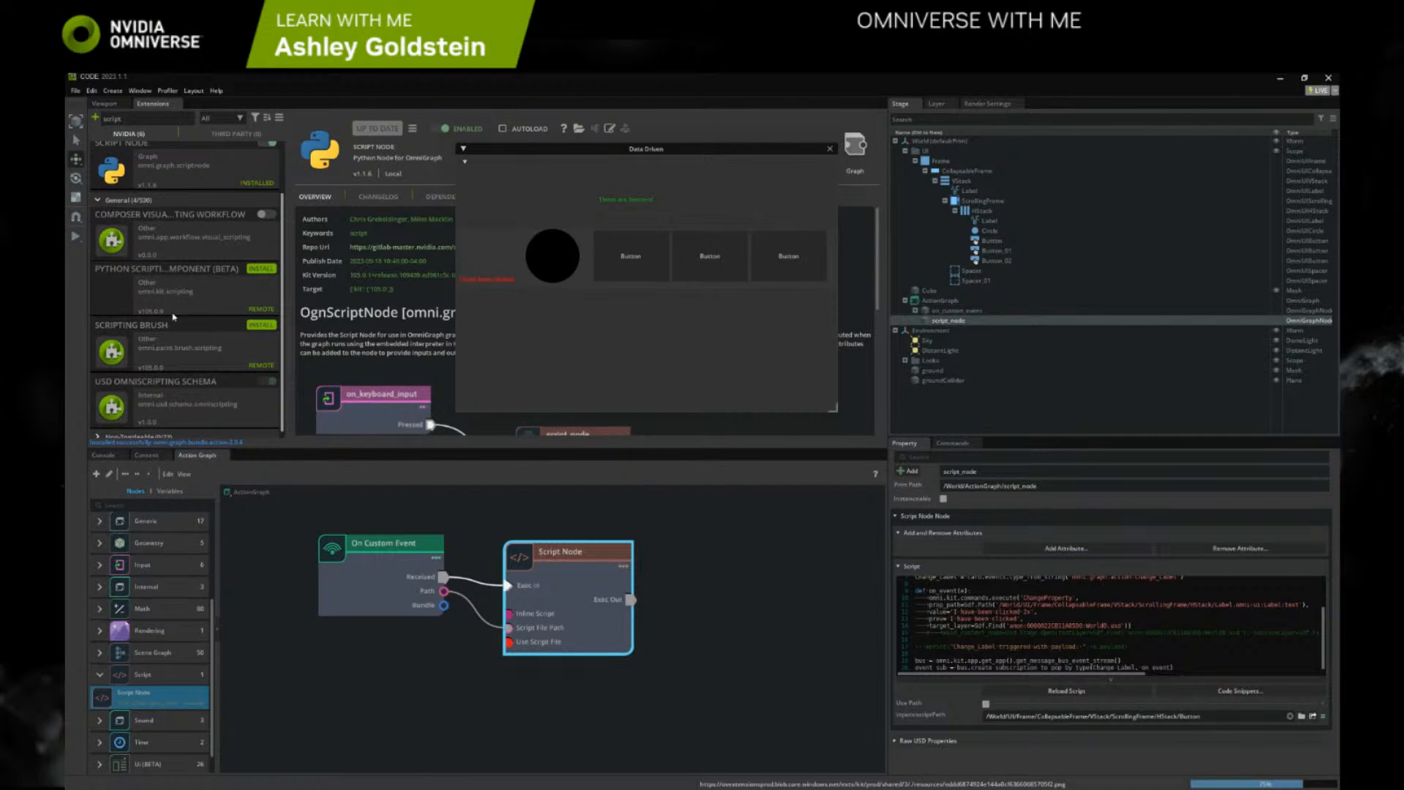
{"action": "scroll", "coordinate": [179, 315], "scroll_direction": "up", "scroll_amount": 2}
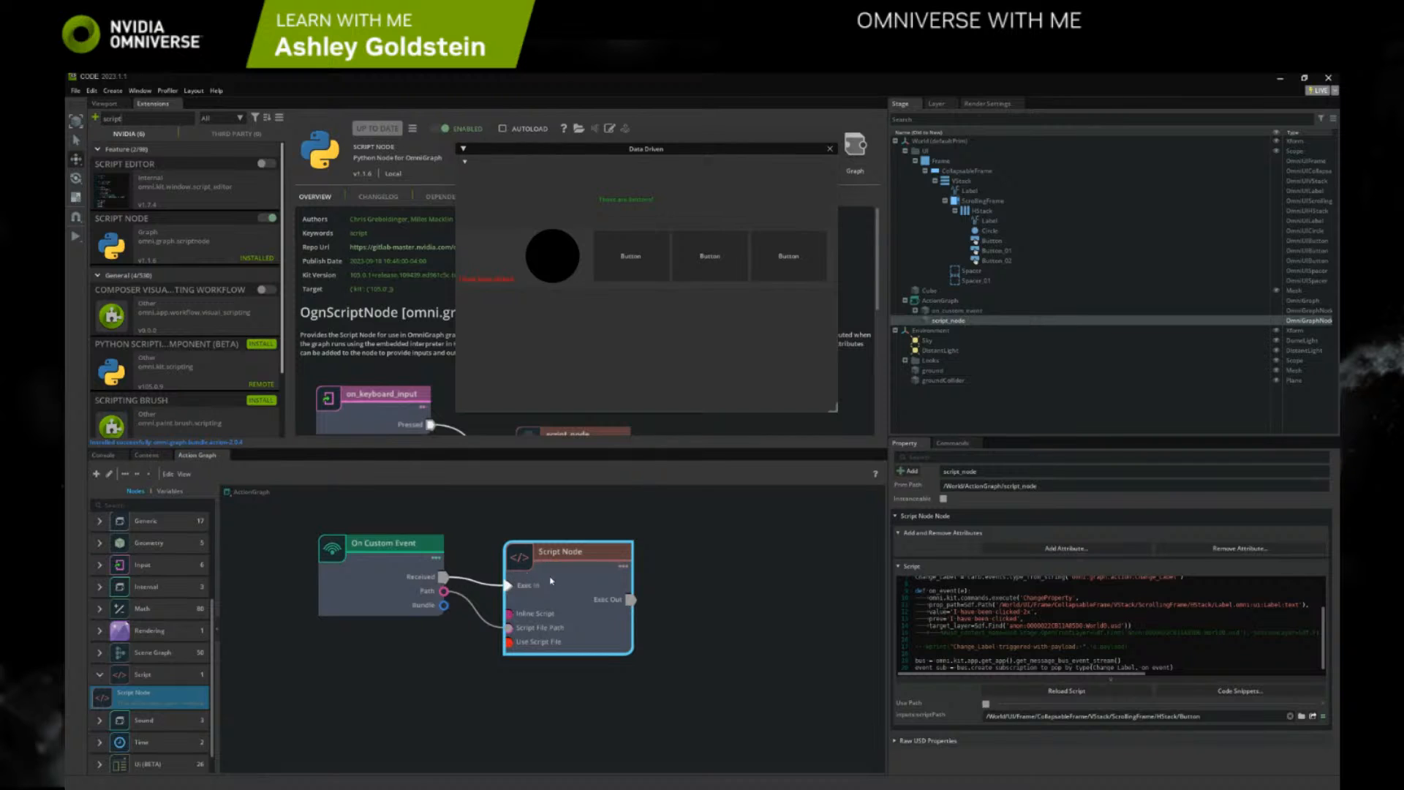
Shift the Script Node slightly in the Action Graph and inspect the Sdf, Usd import in its script
{"action": "left_click_drag", "start_coordinate": [605, 550], "coordinate": [625, 554]}
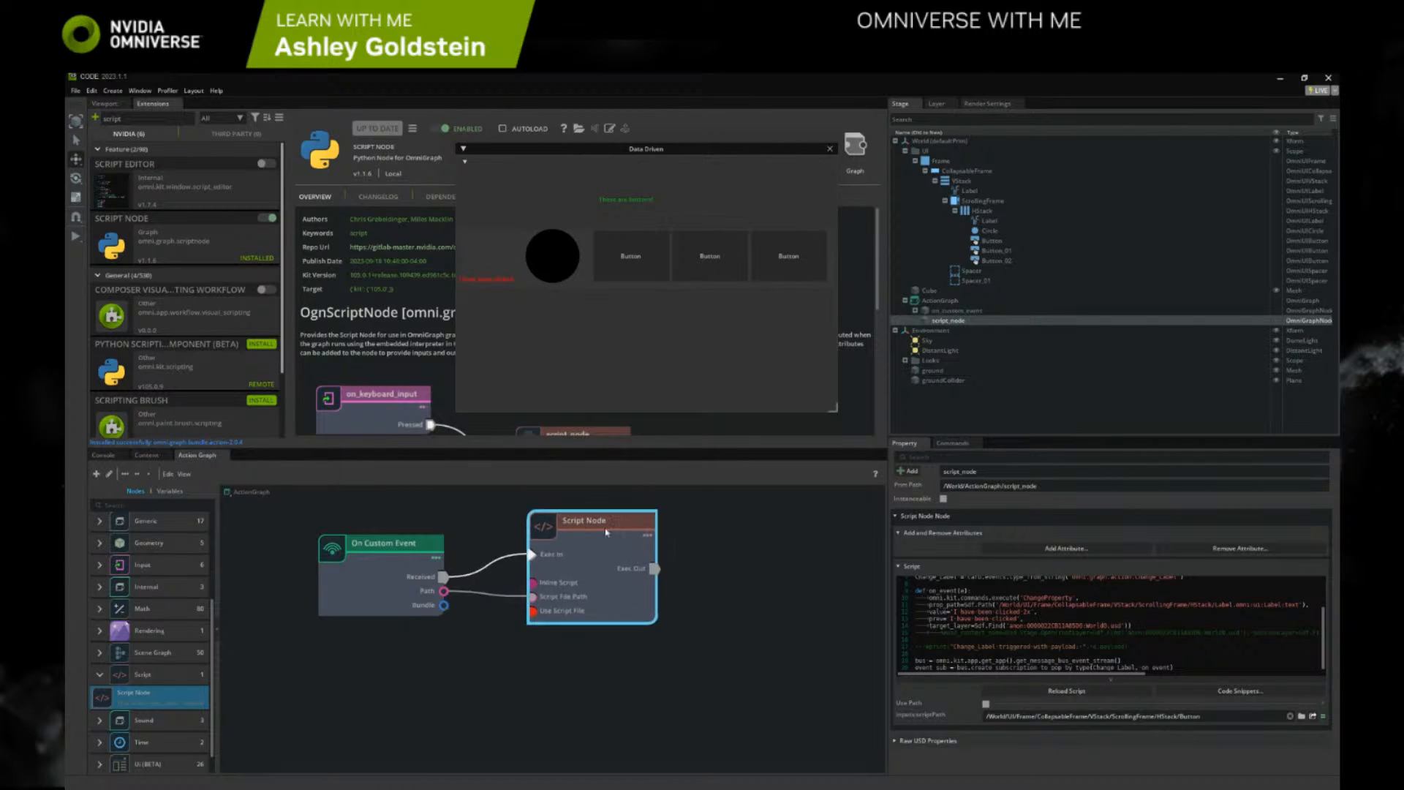
{"action": "scroll", "coordinate": [998, 636], "scroll_direction": "up", "scroll_amount": 3}
{"action": "scroll", "coordinate": [998, 636], "scroll_direction": "up", "scroll_amount": 1}
{"action": "left_click_drag", "start_coordinate": [999, 601], "coordinate": [971, 601]}
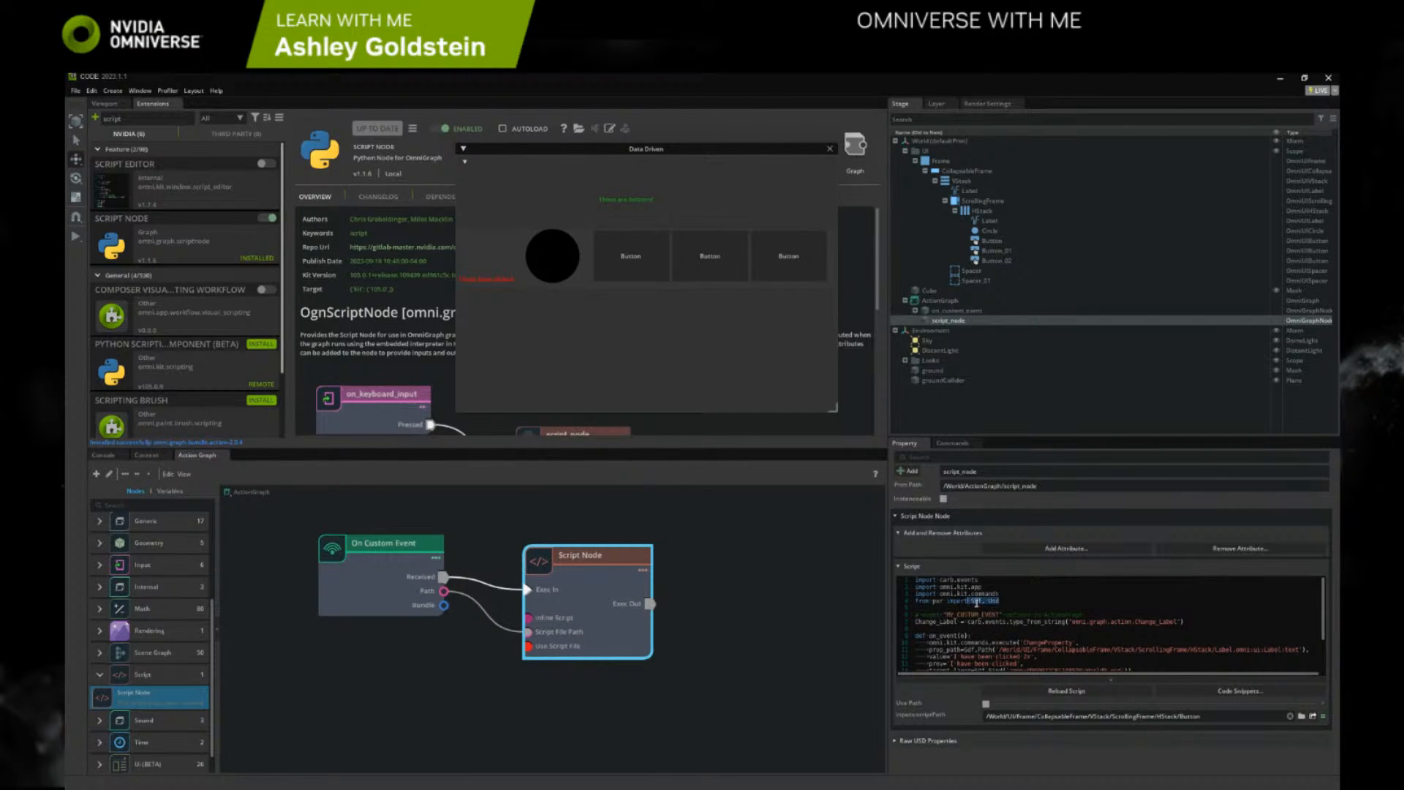
{"action": "left_click", "coordinate": [1006, 609]}
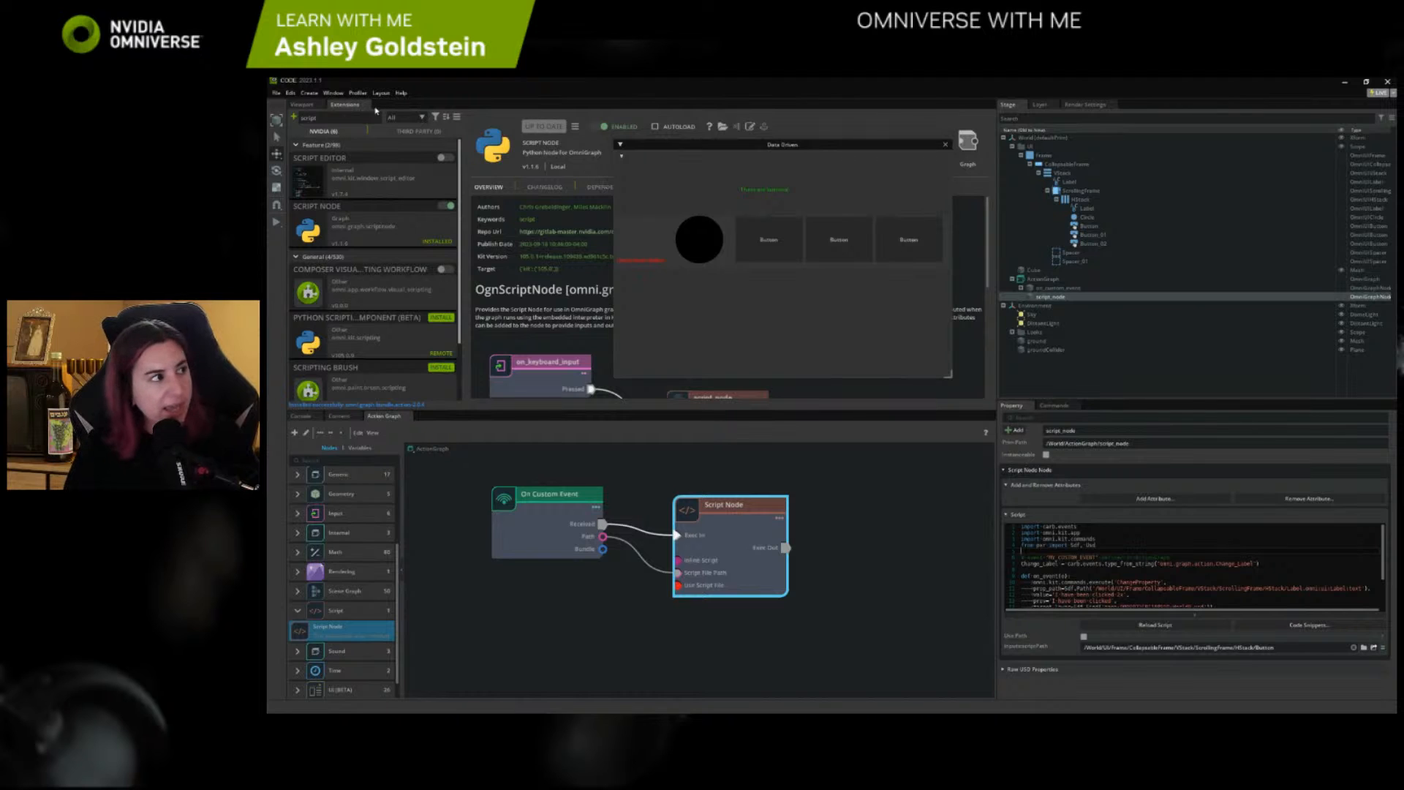
Search the extensions for "omni.ui" and enable the Omni.UI Scene API Documentation extension
{"action": "type", "text": "omni"}
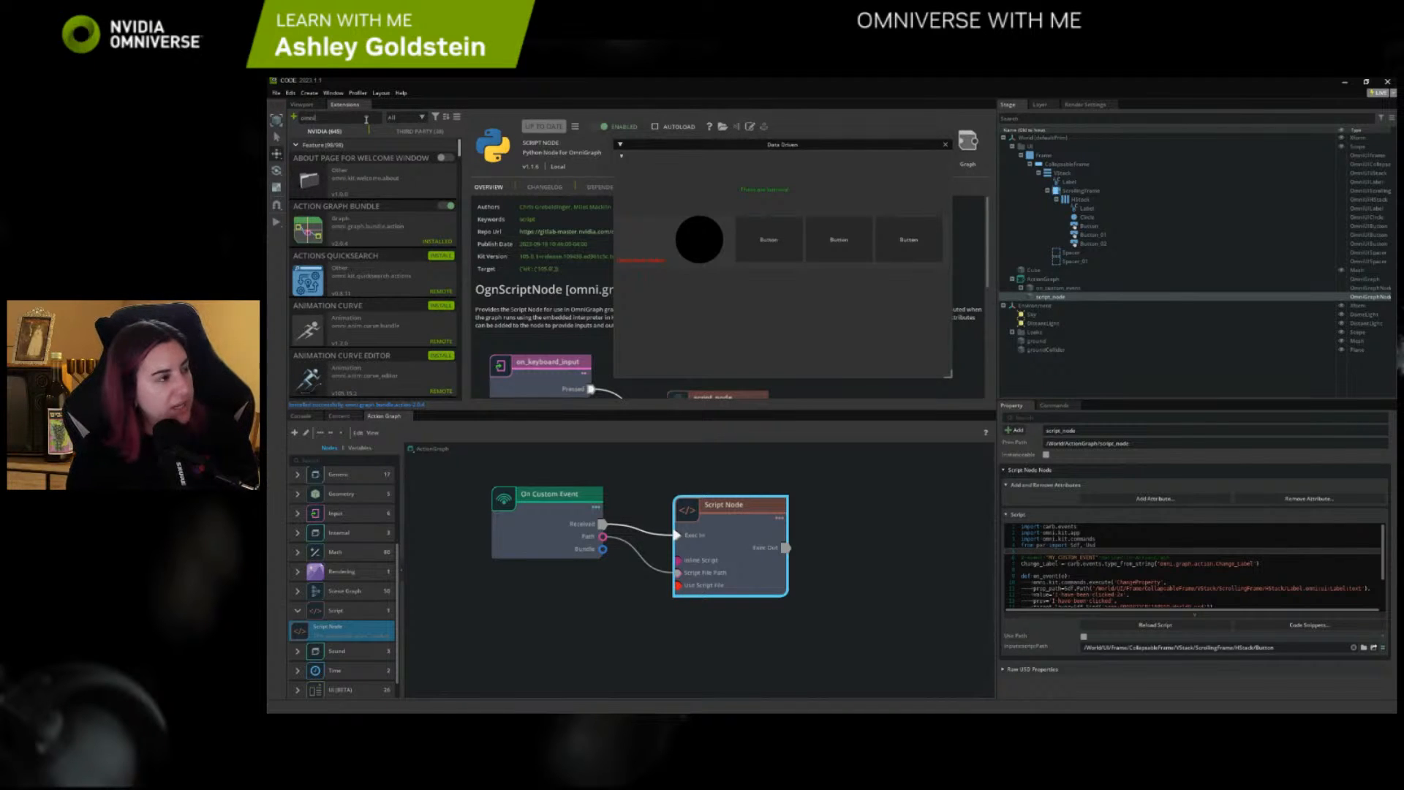
{"action": "type", "text": ".ui"}
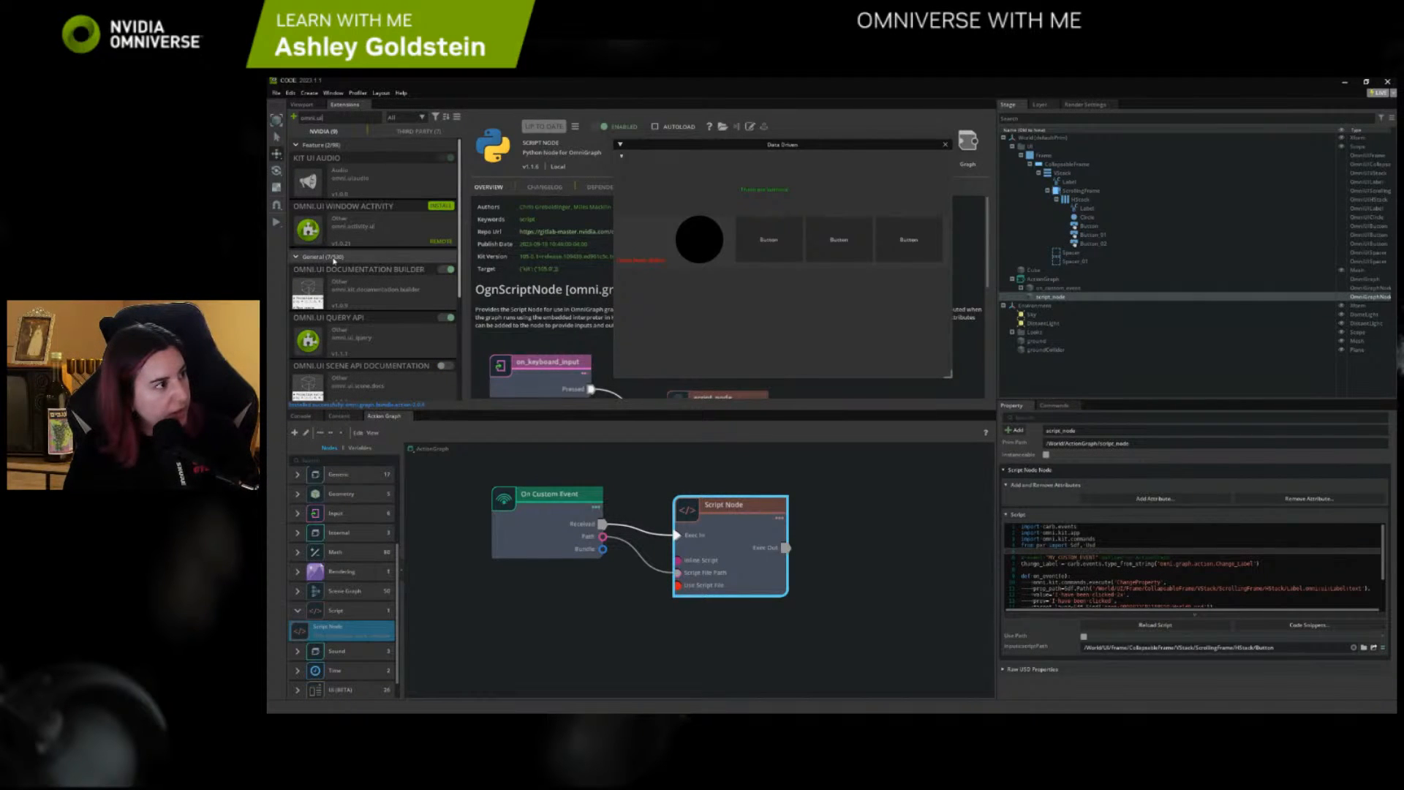
{"action": "scroll", "coordinate": [394, 337], "scroll_direction": "down", "scroll_amount": 1}
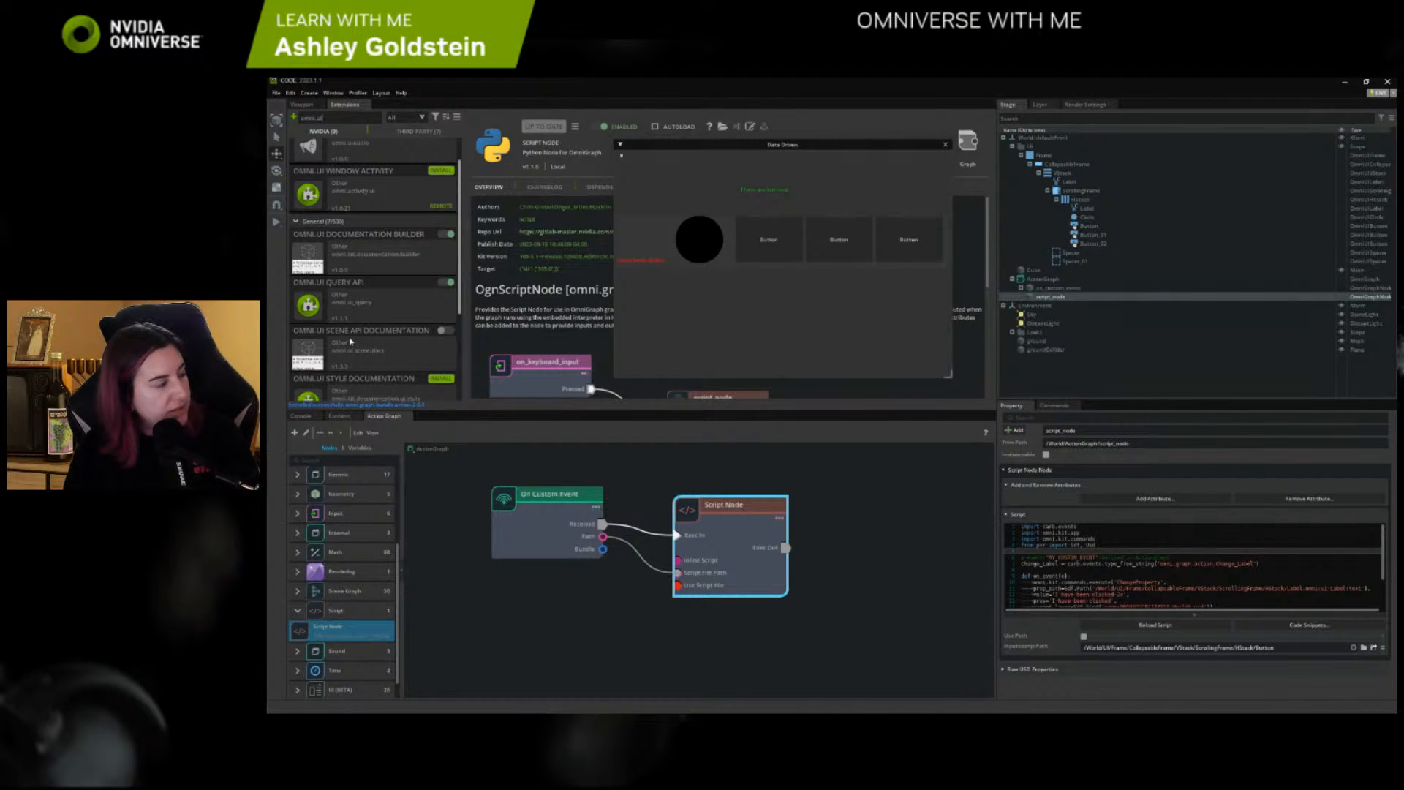
{"action": "left_click", "coordinate": [446, 330]}
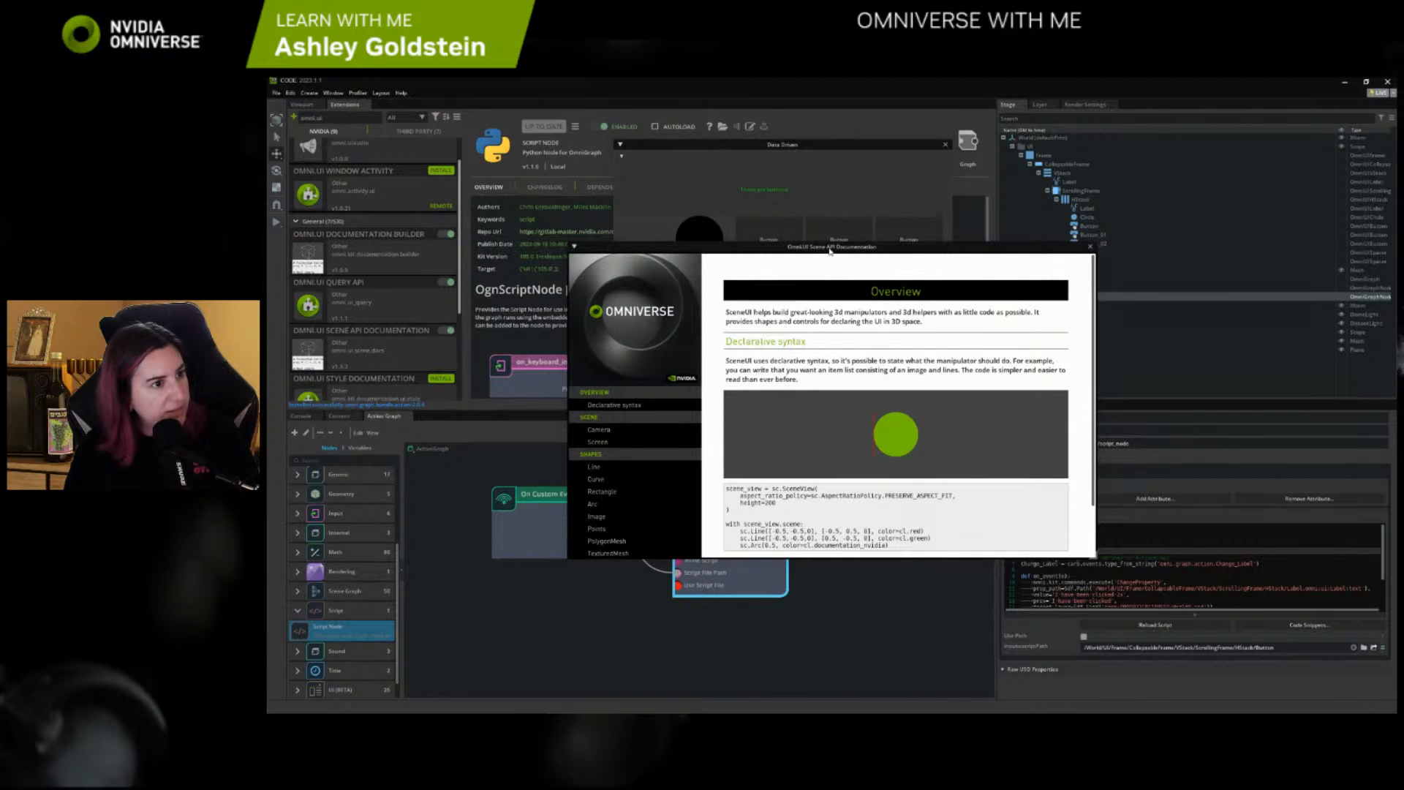
Dock the Omni.UI Scene API Documentation window beside Extensions and the Data Driven window beside Render Settings
{"action": "left_click_drag", "start_coordinate": [830, 247], "coordinate": [825, 182]}
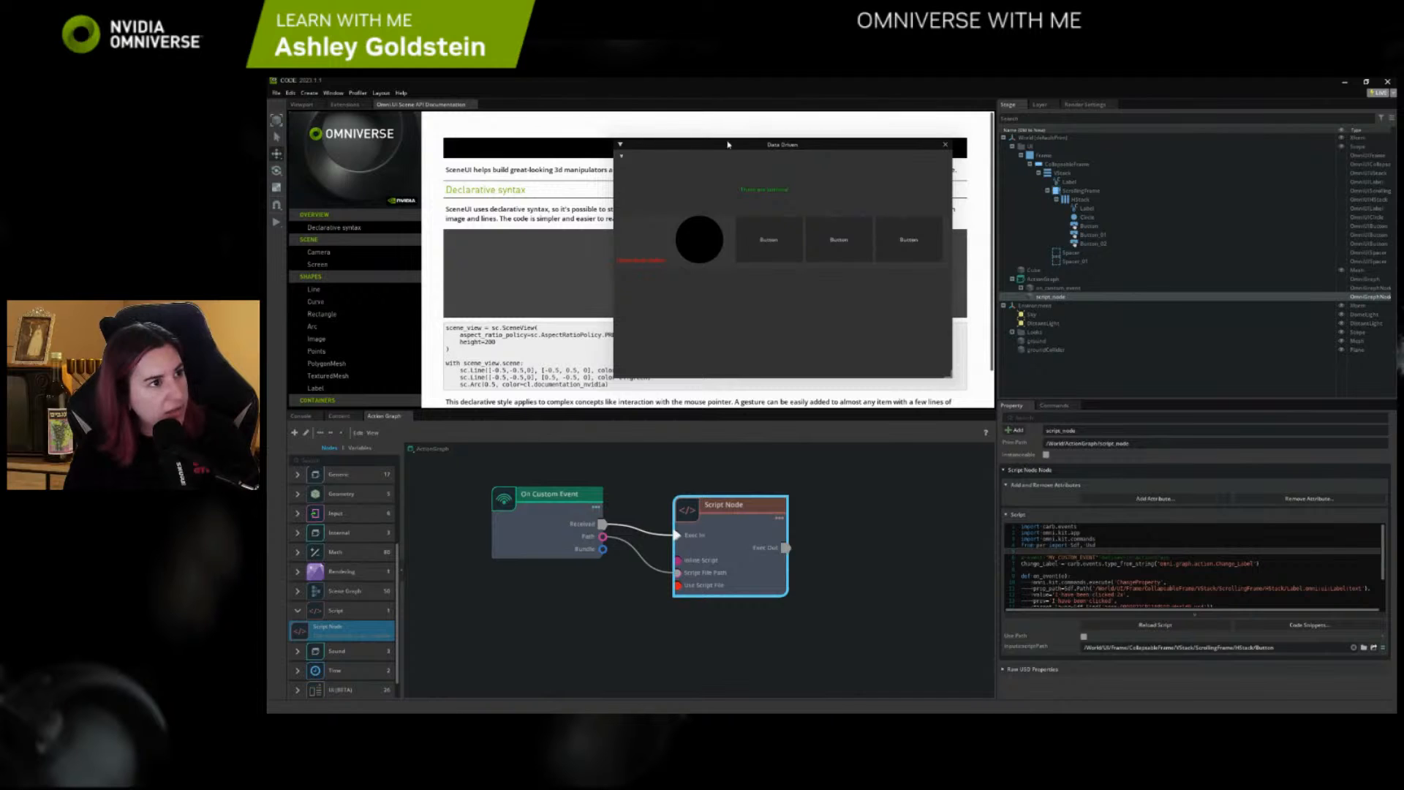
{"action": "left_click_drag", "start_coordinate": [728, 144], "coordinate": [1141, 110]}
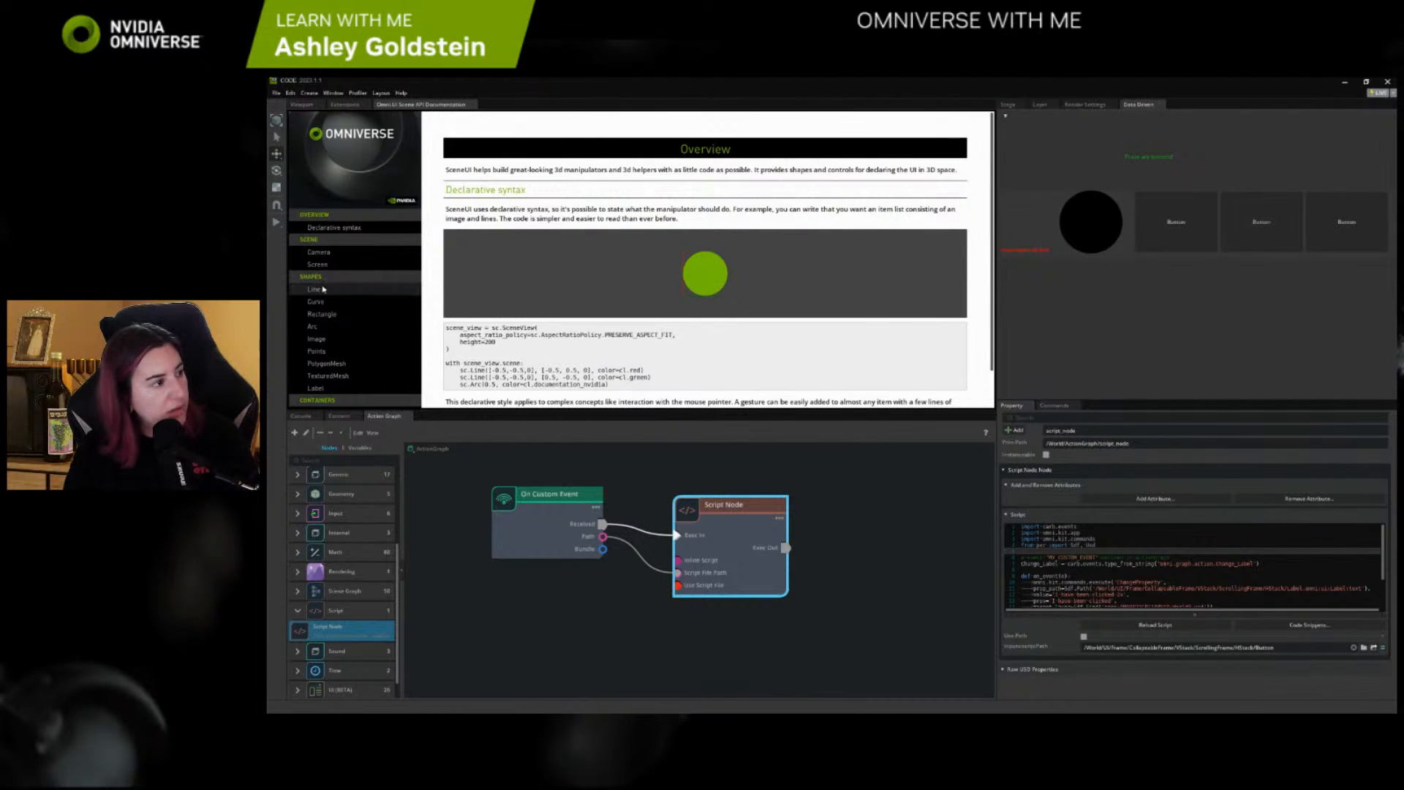
Look through the Scene API documentation's topic list, from Shapes and Containers to Gestures, Manipulator and Example
{"action": "scroll", "coordinate": [324, 290], "scroll_direction": "down", "scroll_amount": 5}
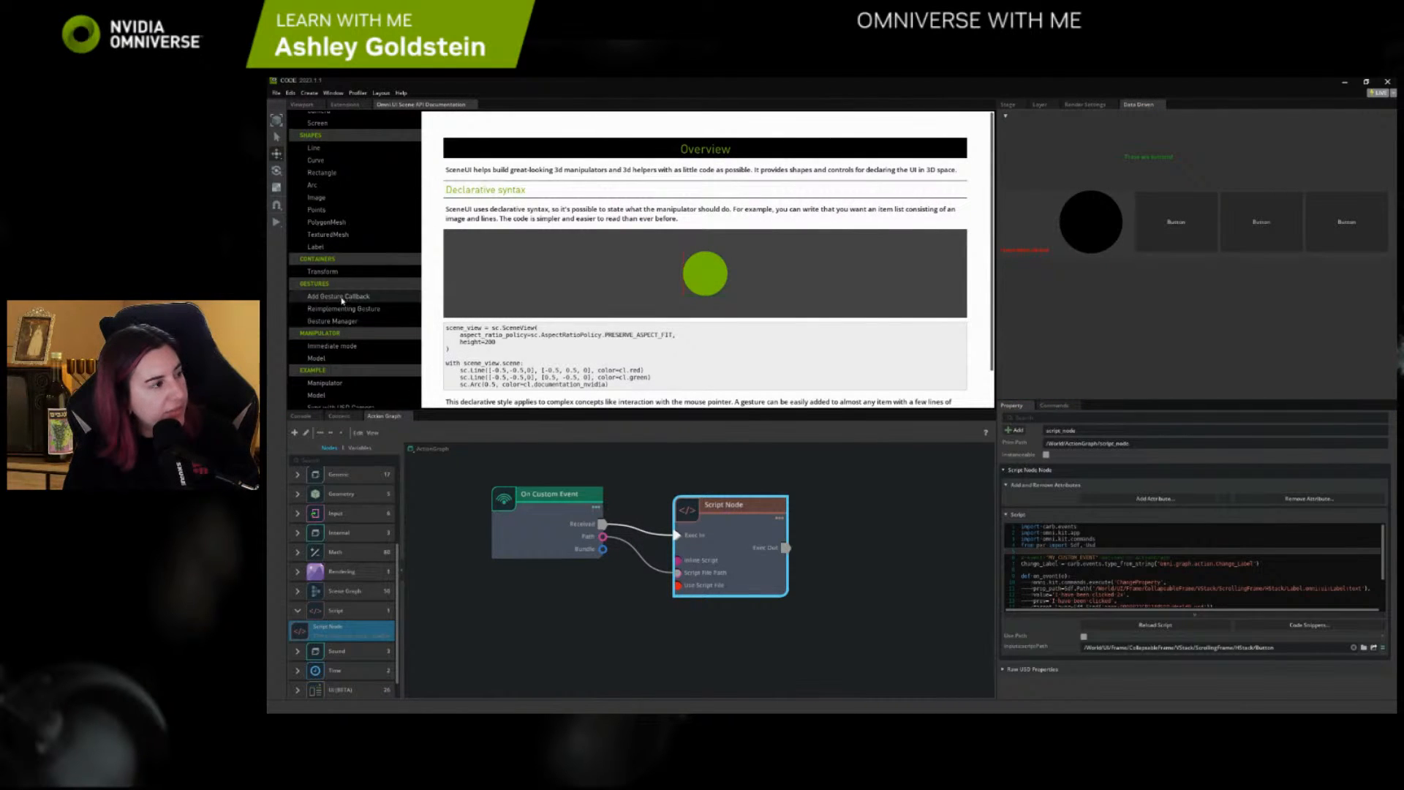
{"action": "scroll", "coordinate": [342, 307], "scroll_direction": "down", "scroll_amount": 1}
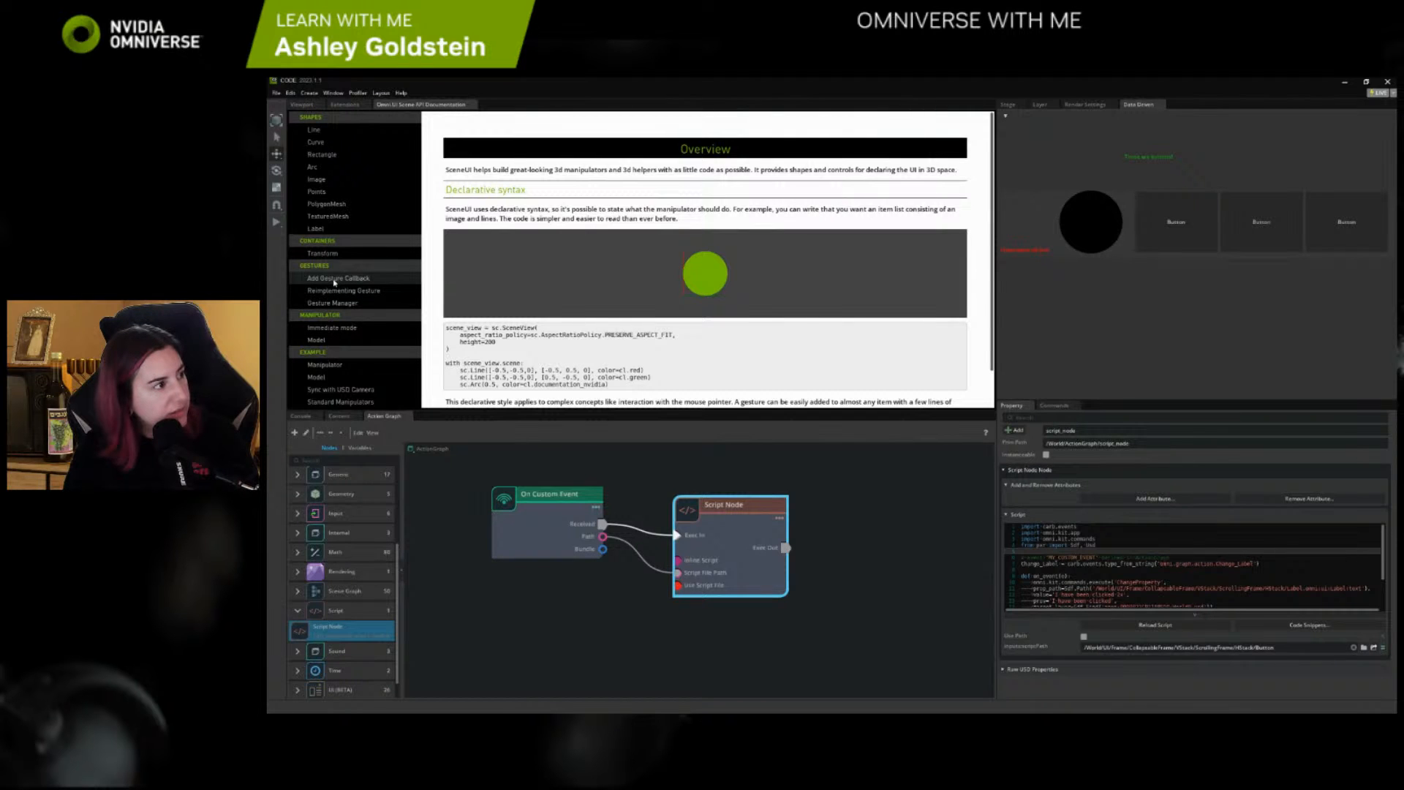
{"action": "scroll", "coordinate": [354, 282], "scroll_direction": "up", "scroll_amount": 2}
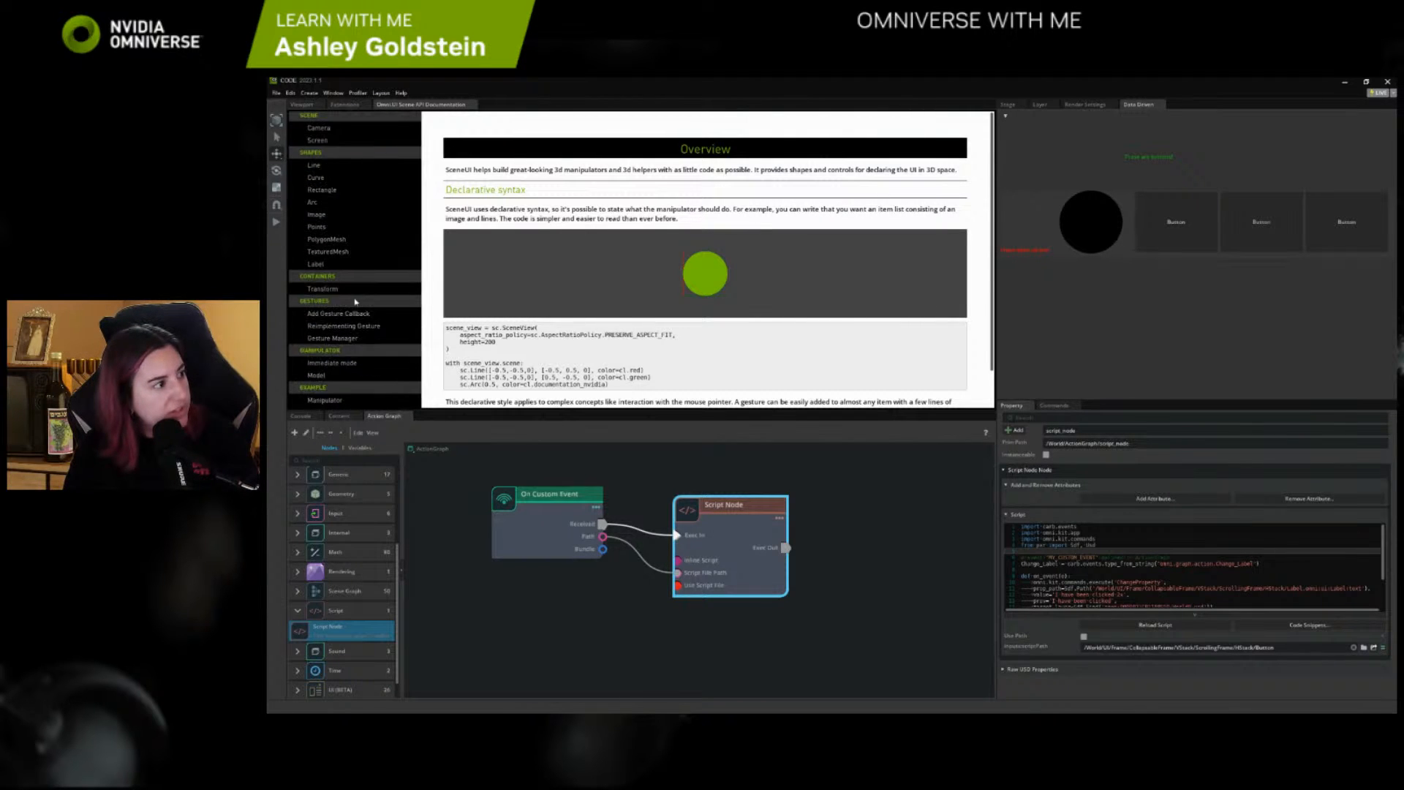
{"action": "scroll", "coordinate": [354, 301], "scroll_direction": "down", "scroll_amount": 2}
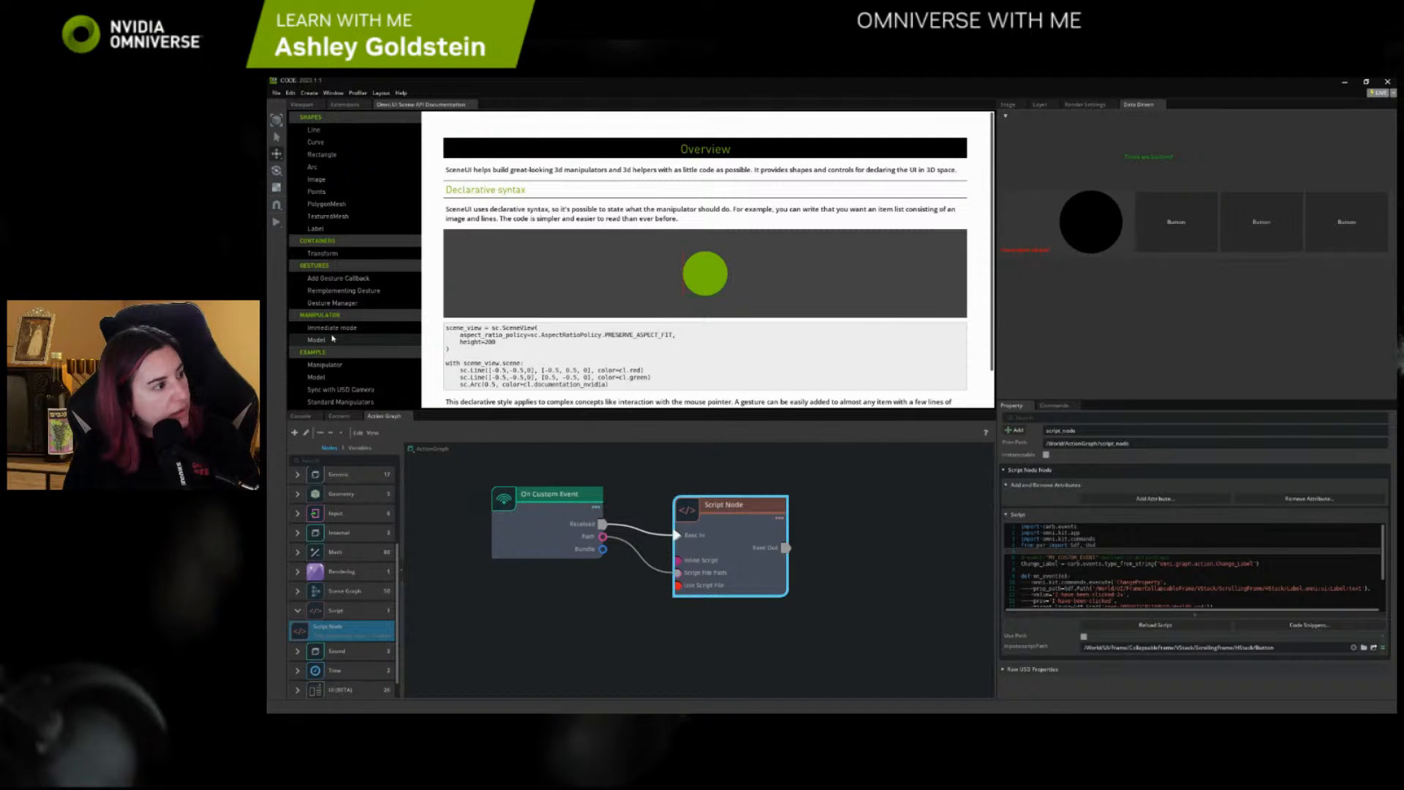
{"action": "scroll", "coordinate": [333, 339], "scroll_direction": "up", "scroll_amount": 2}
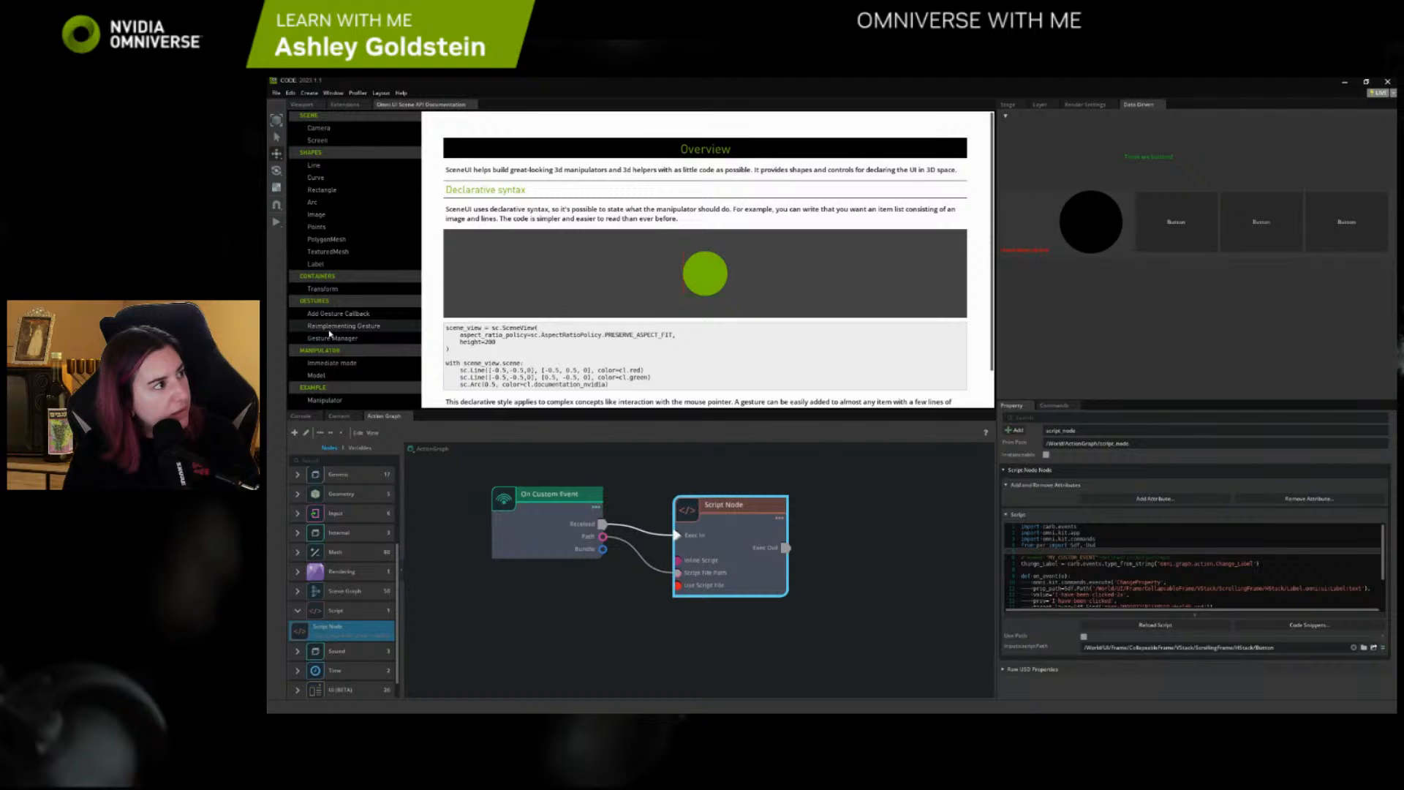
{"action": "scroll", "coordinate": [328, 333], "scroll_direction": "down", "scroll_amount": 2}
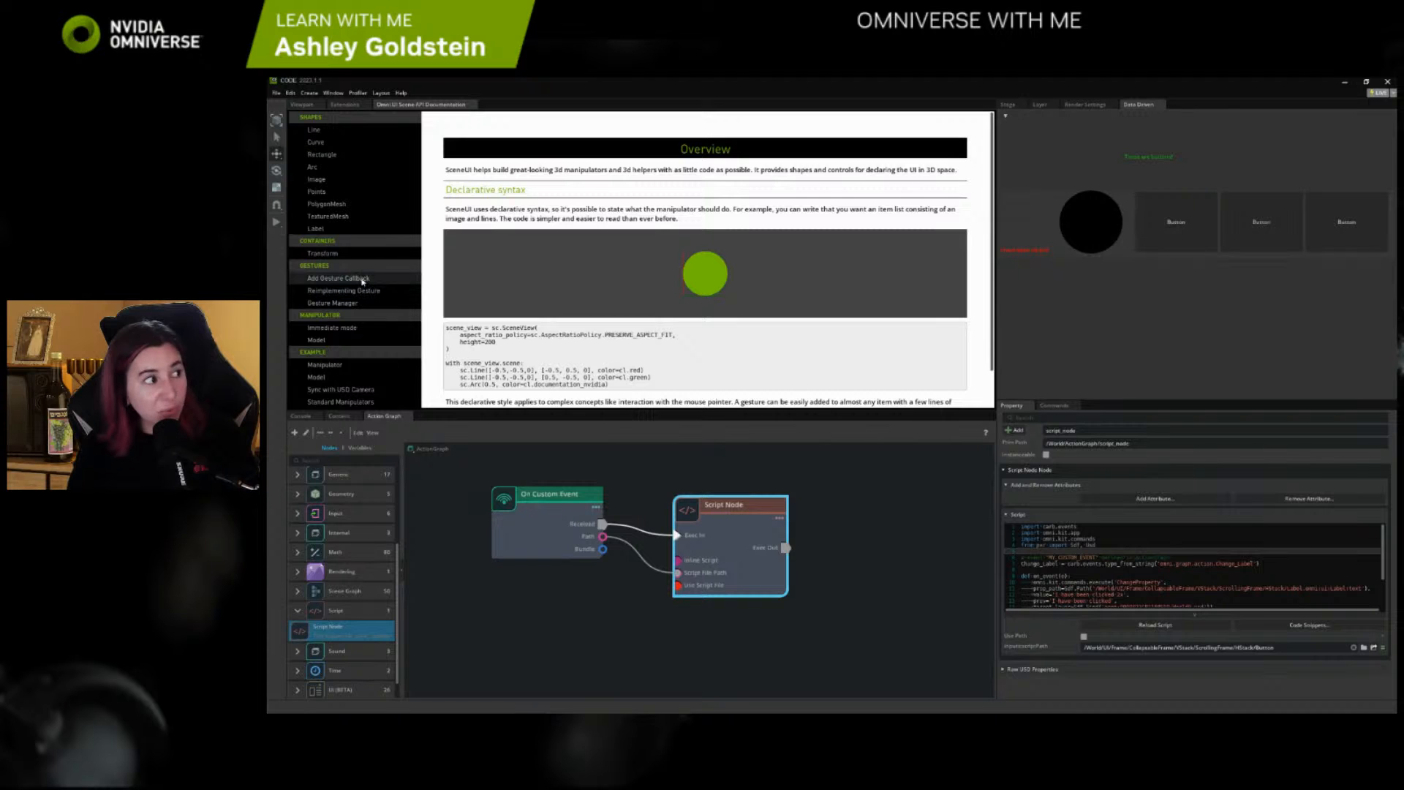
{"action": "scroll", "coordinate": [362, 280], "scroll_direction": "up", "scroll_amount": 2}
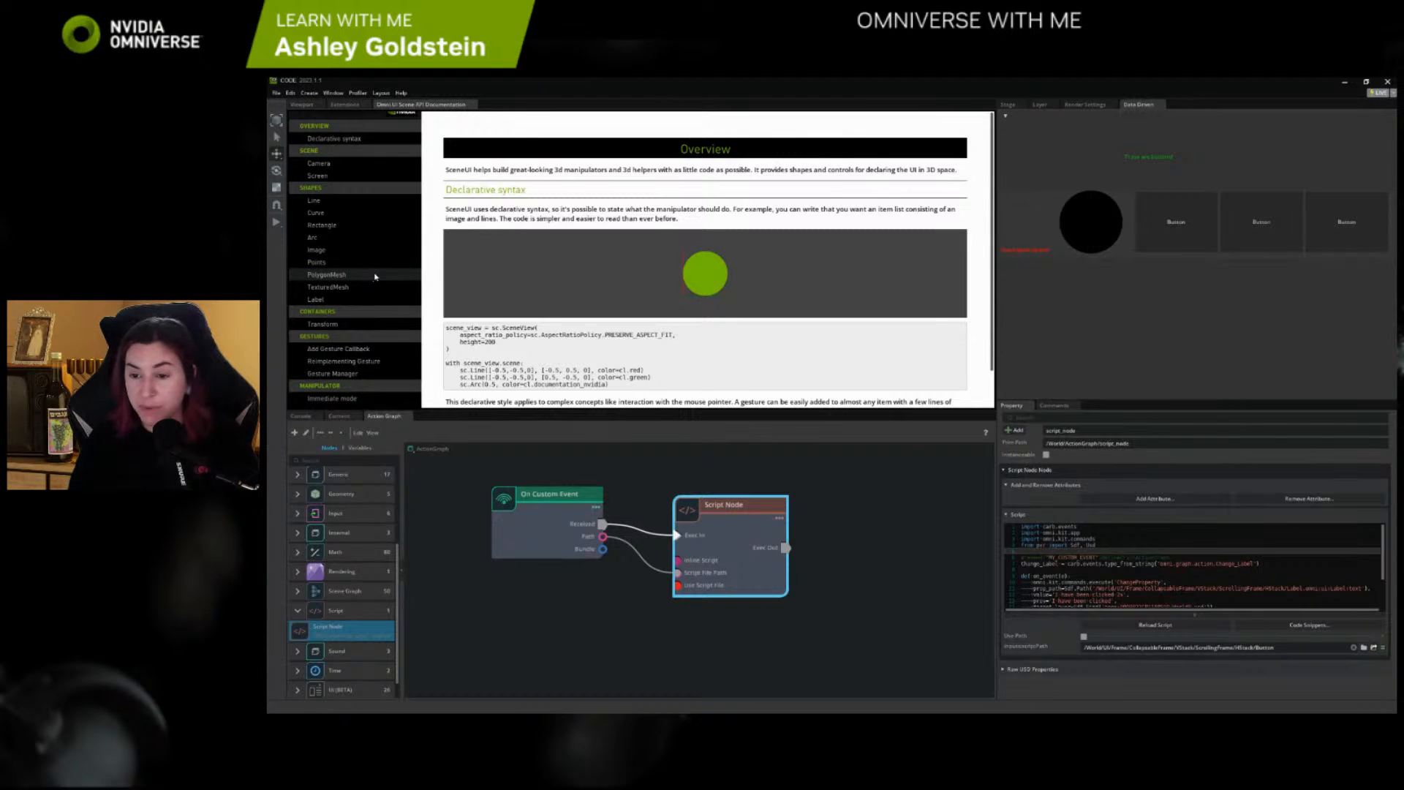